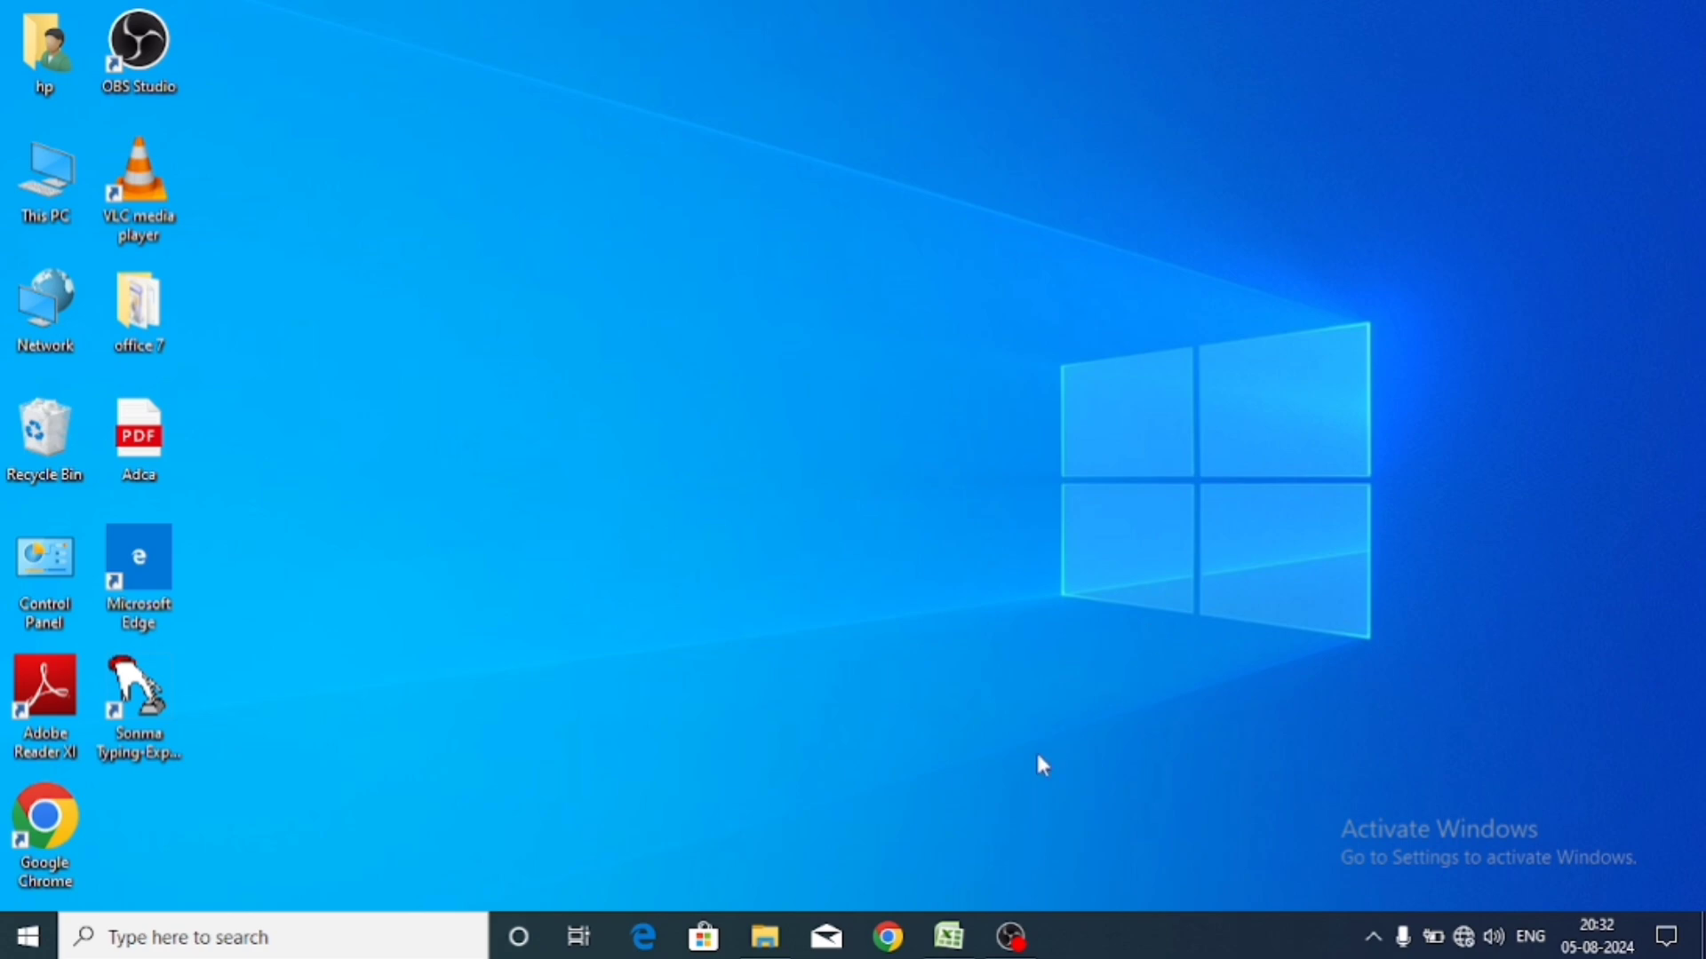
Restore the blank Book1 window and browse the Conditional Formatting and Format as Table menus without applying anything.
click(958, 937)
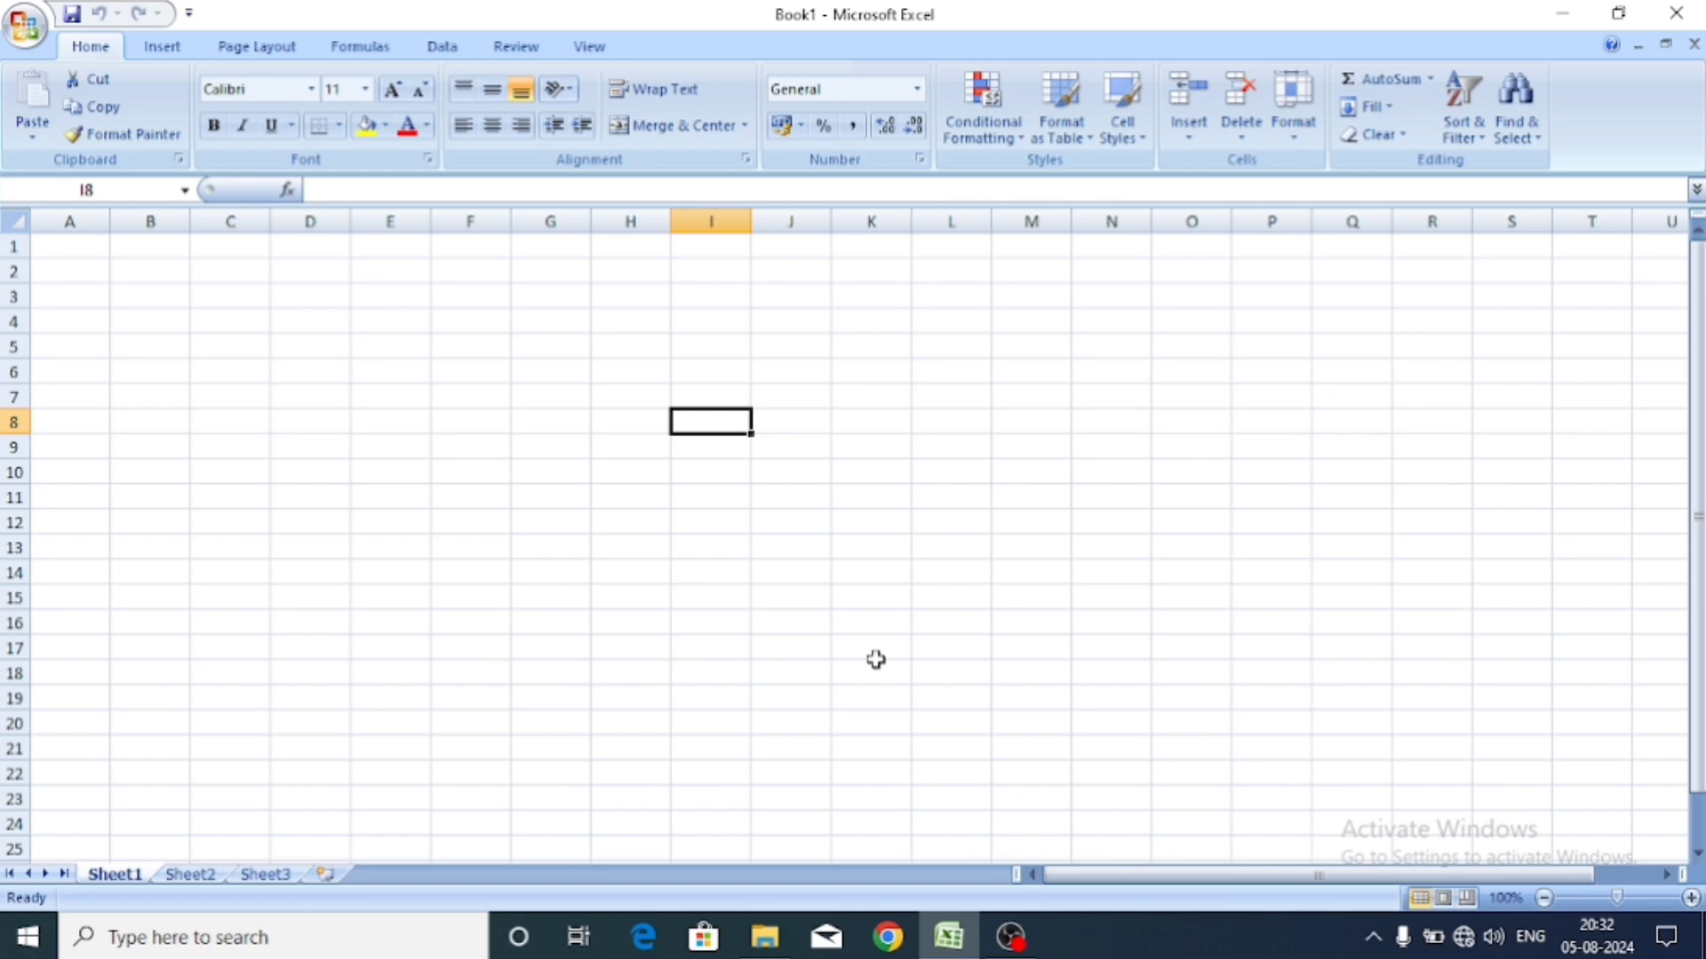
click(988, 139)
mouse_move(1030, 176)
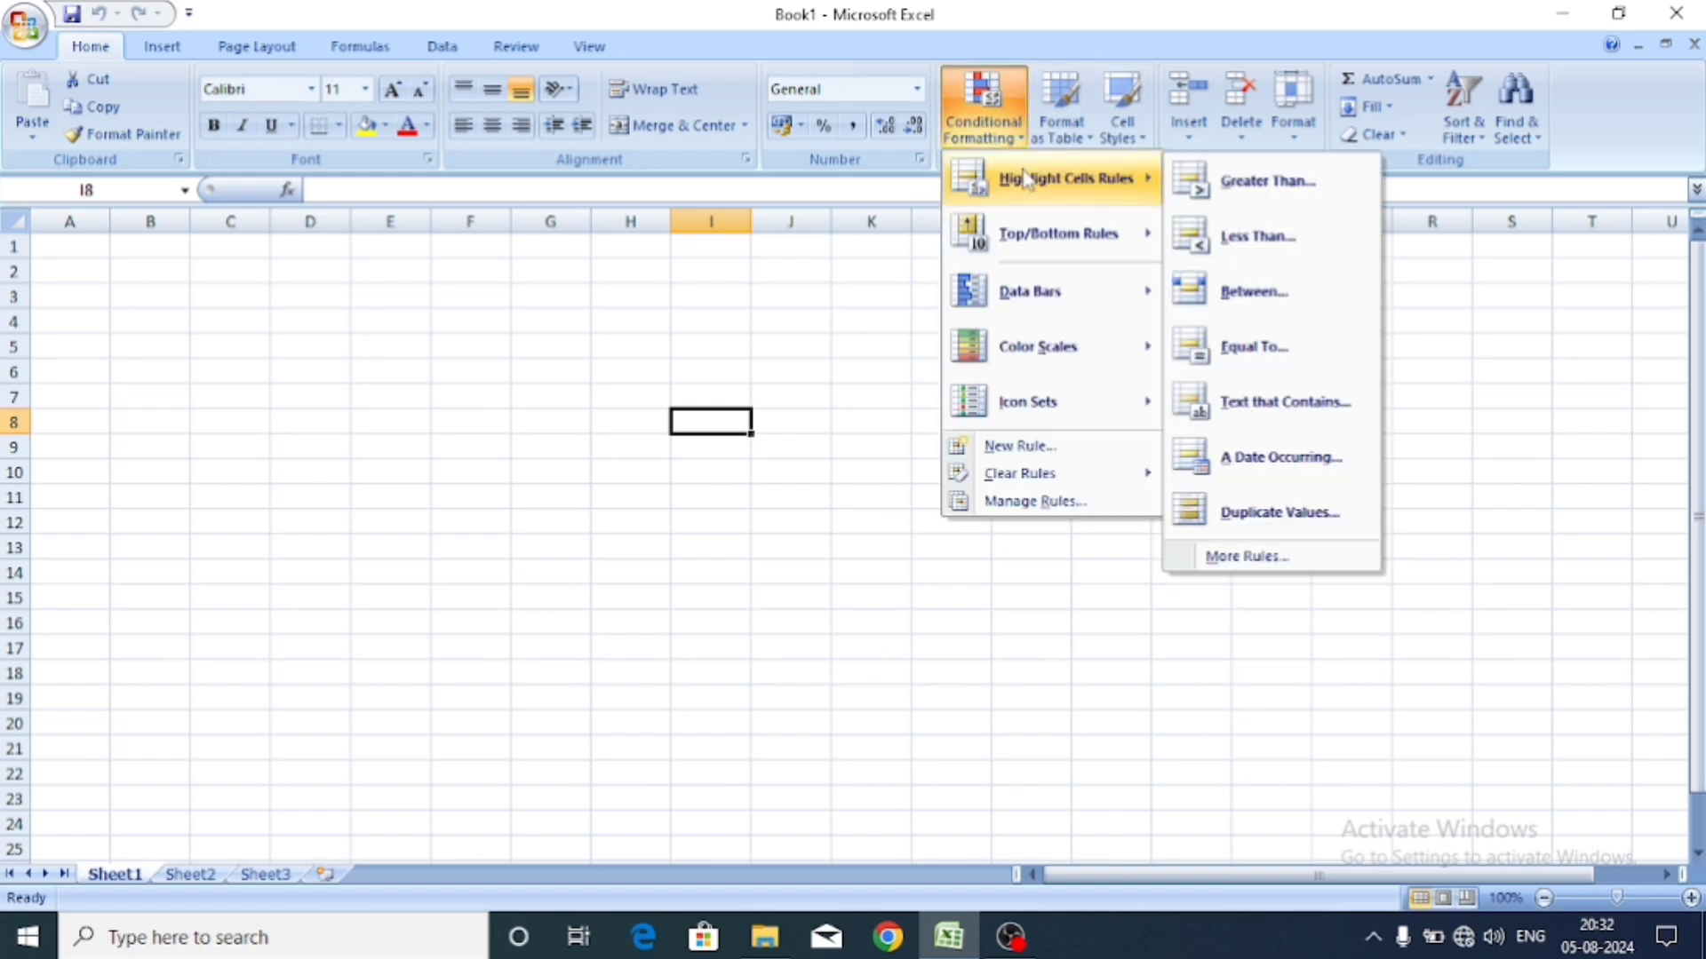
mouse_move(1097, 229)
click(920, 196)
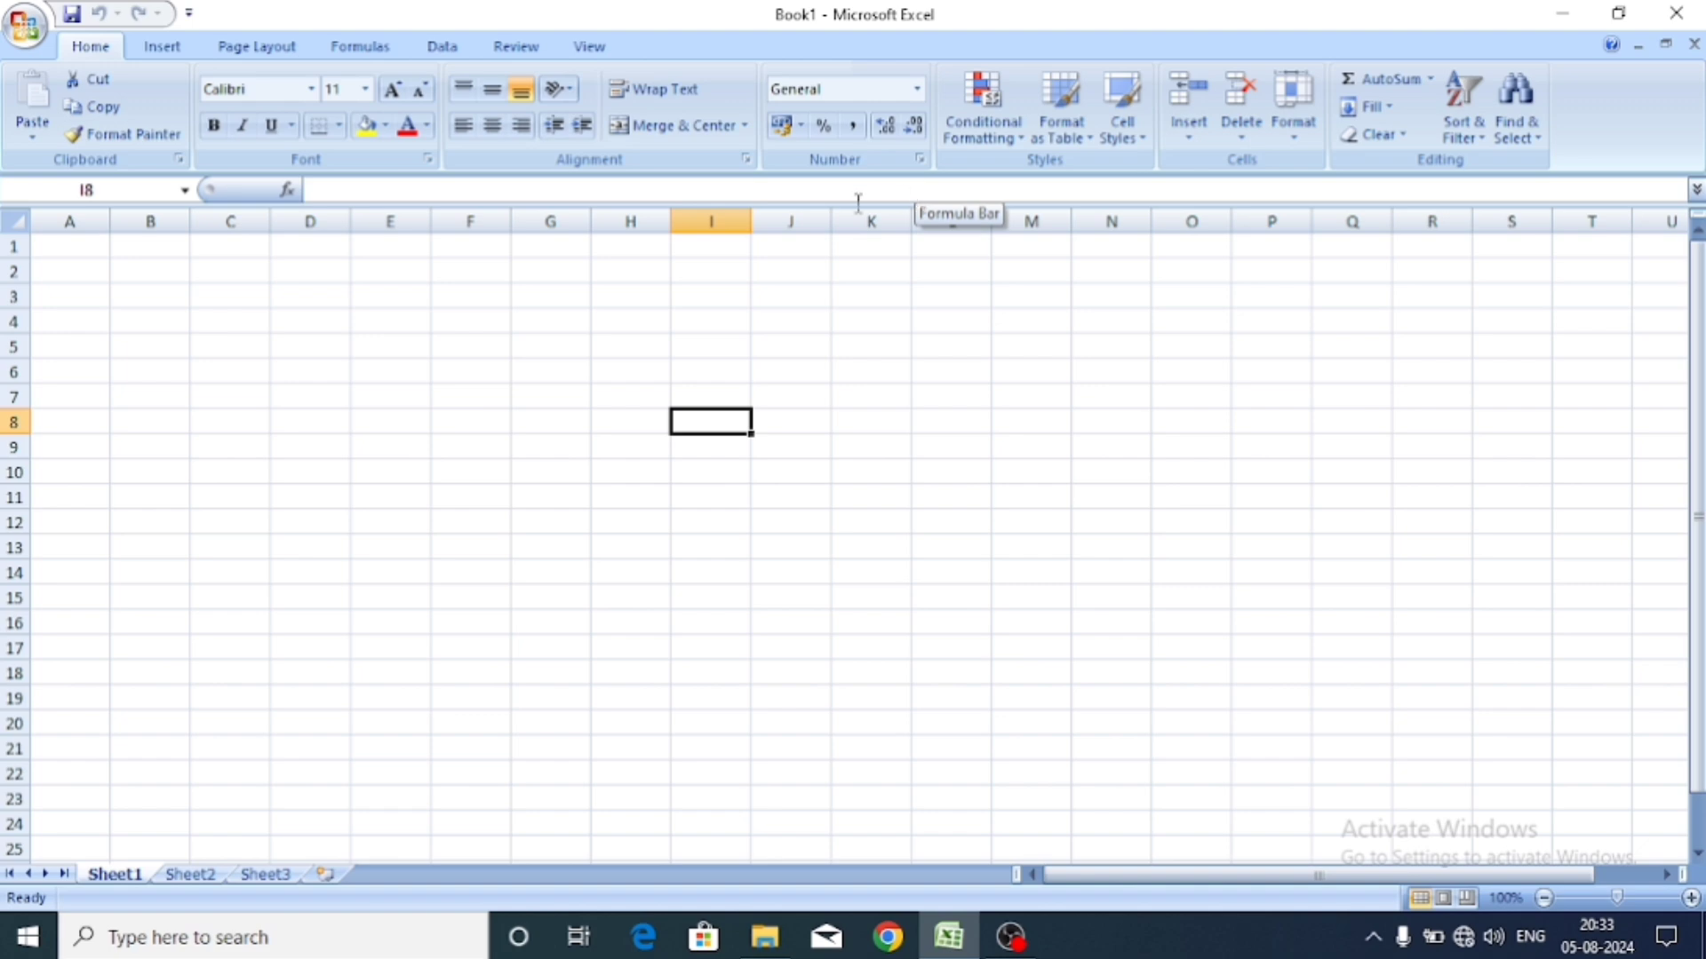
click(1054, 149)
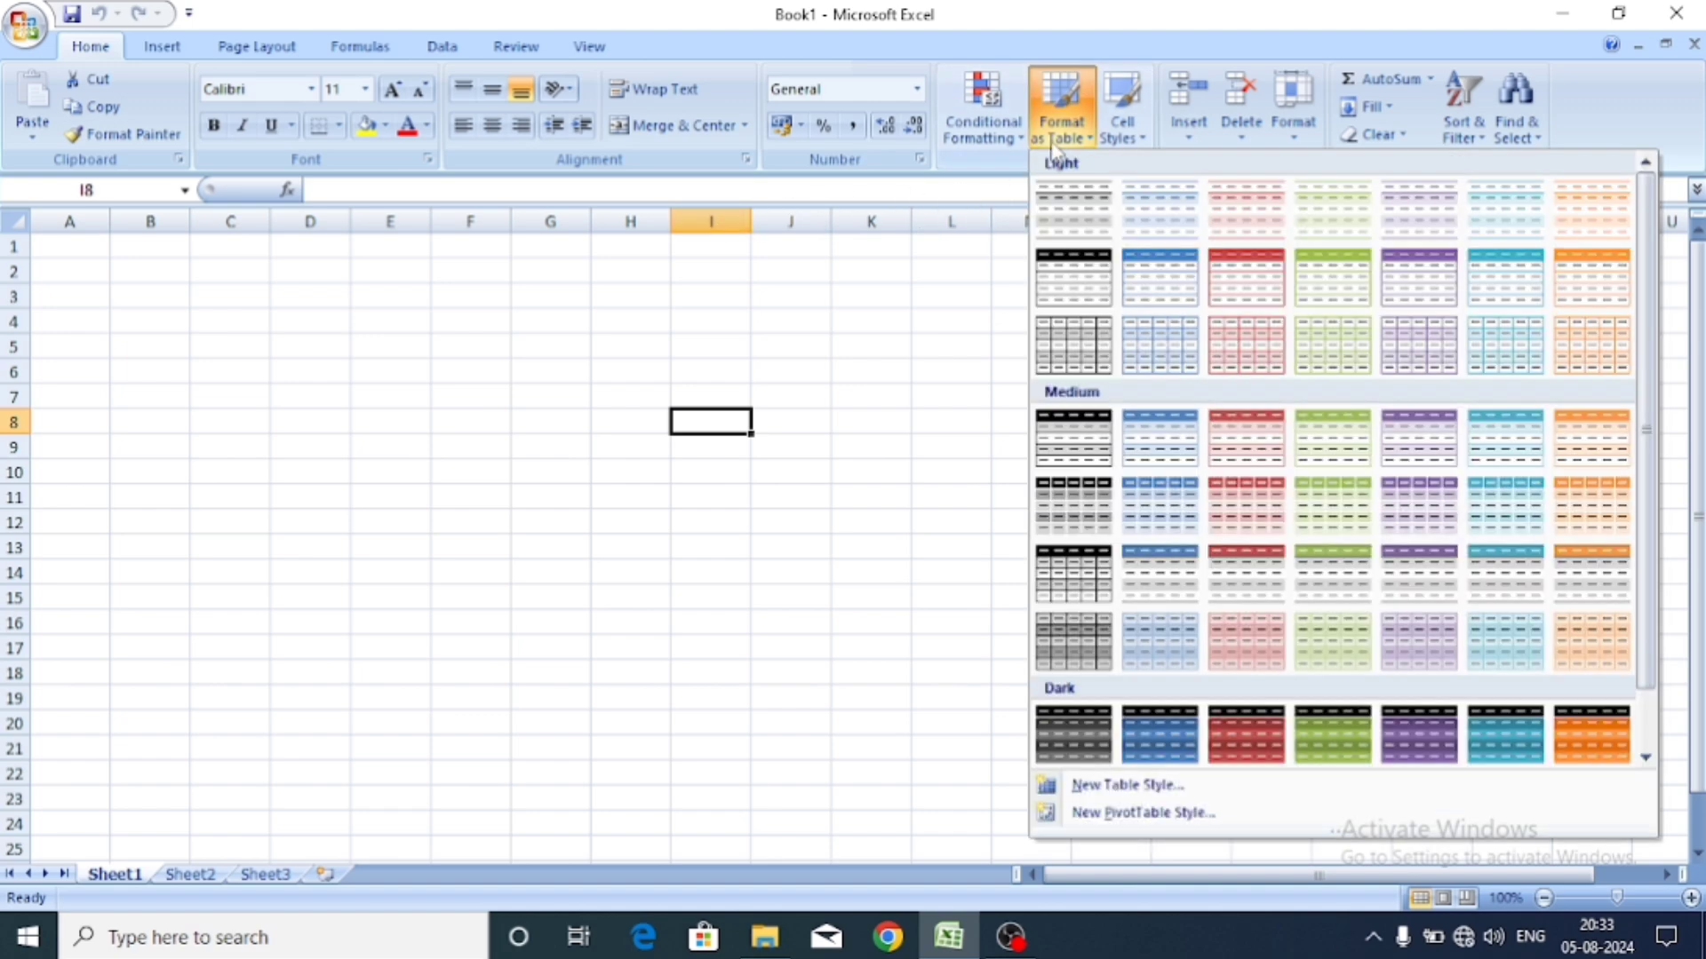
click(918, 316)
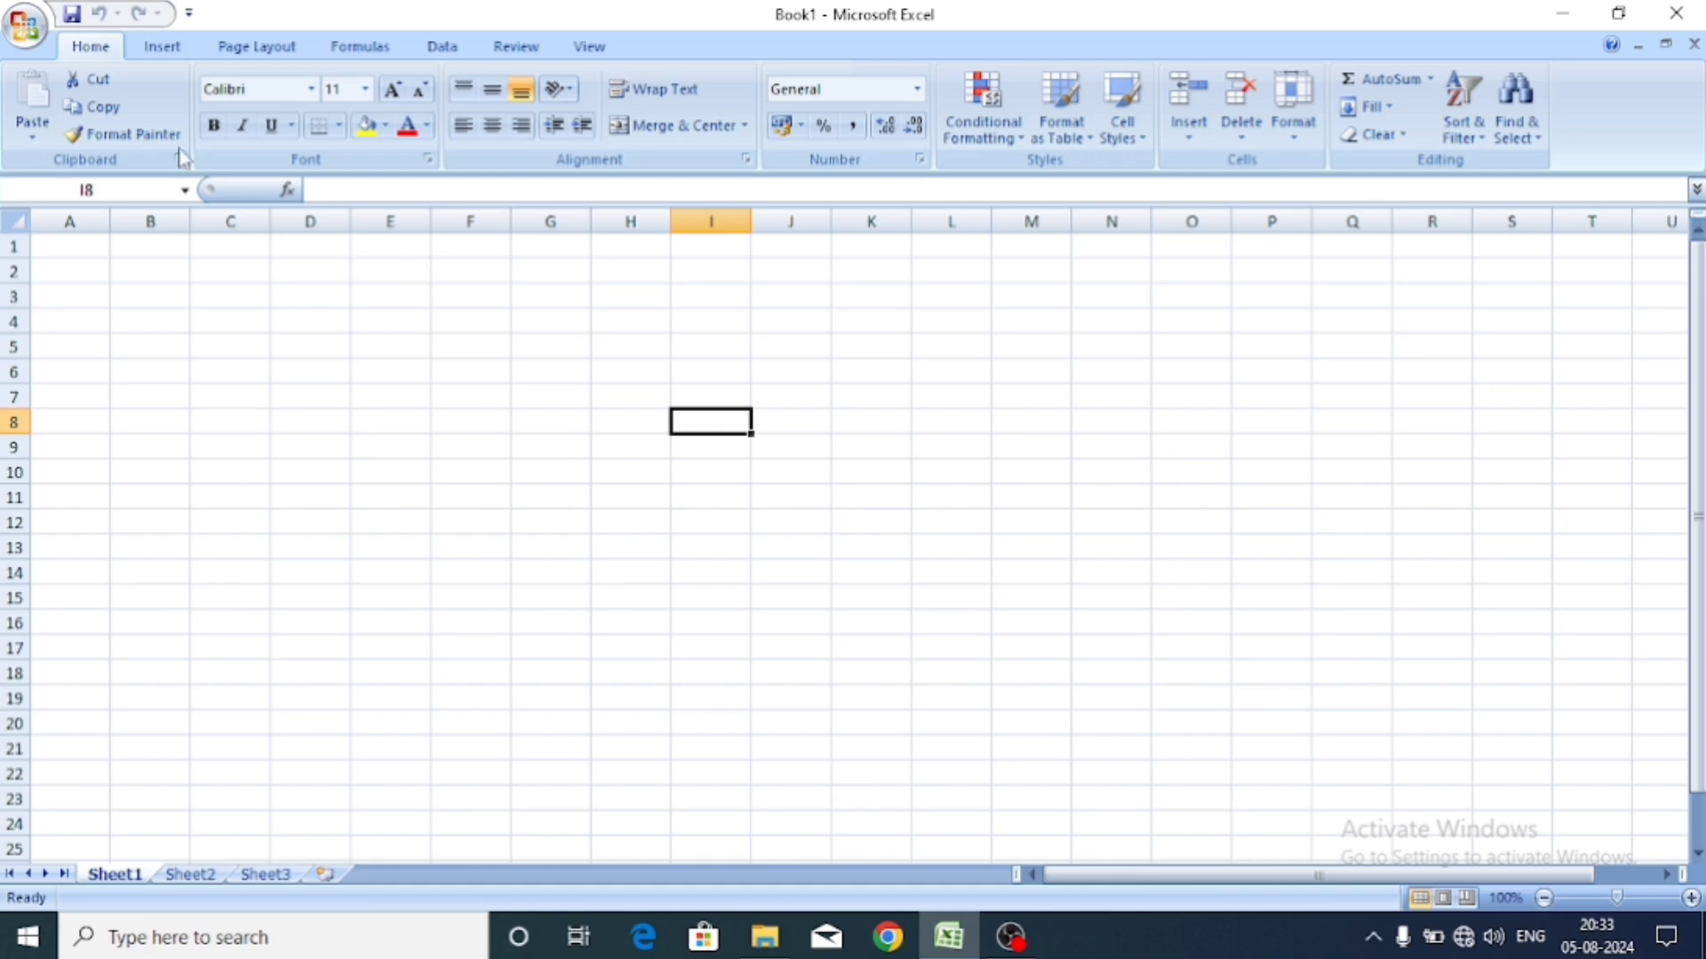
Open the recent General workbook, enter the header 'total' in I1, and zoom to 100%.
click(39, 37)
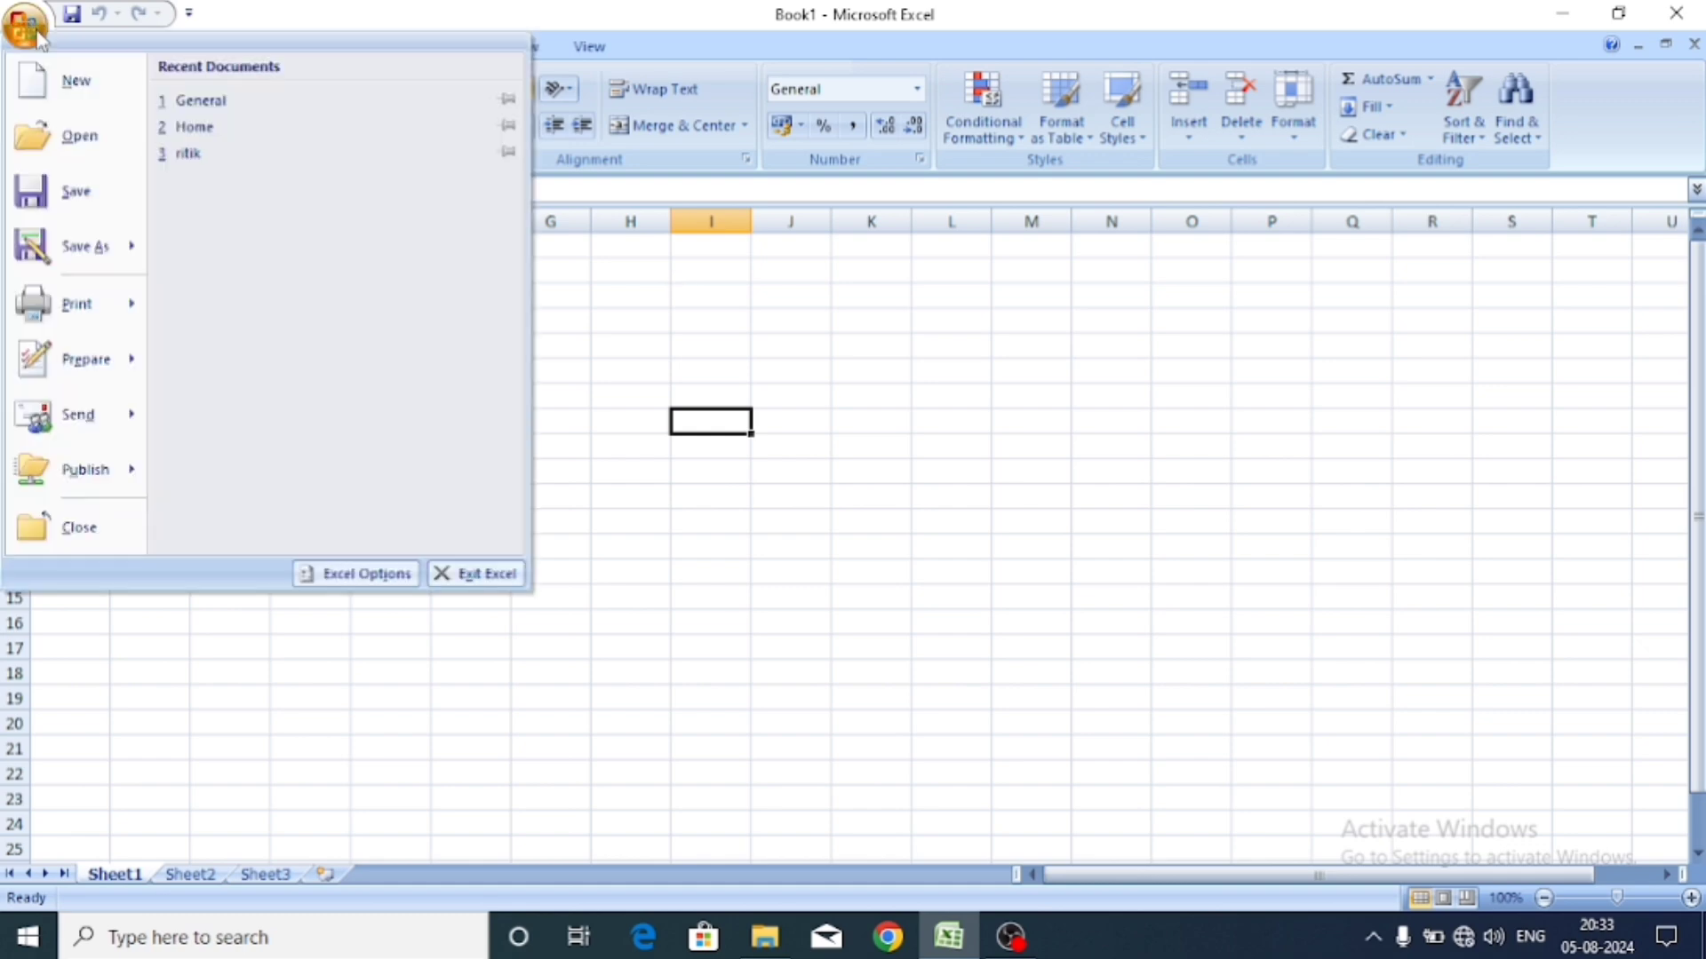
click(210, 106)
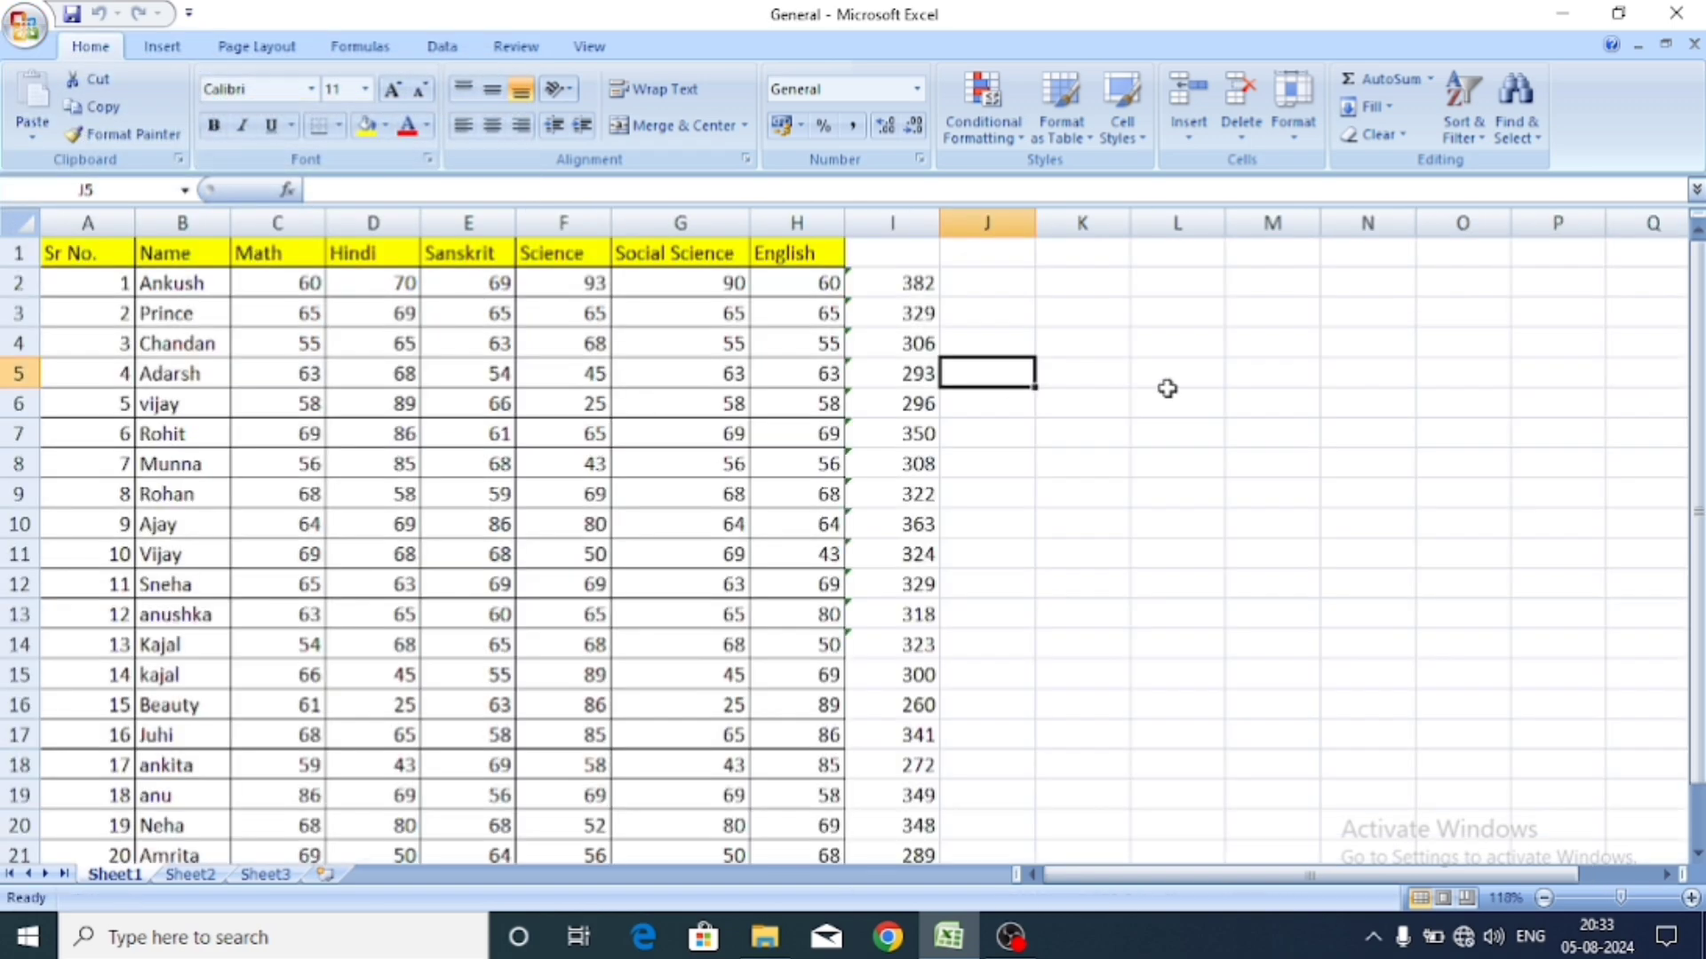
click(868, 251)
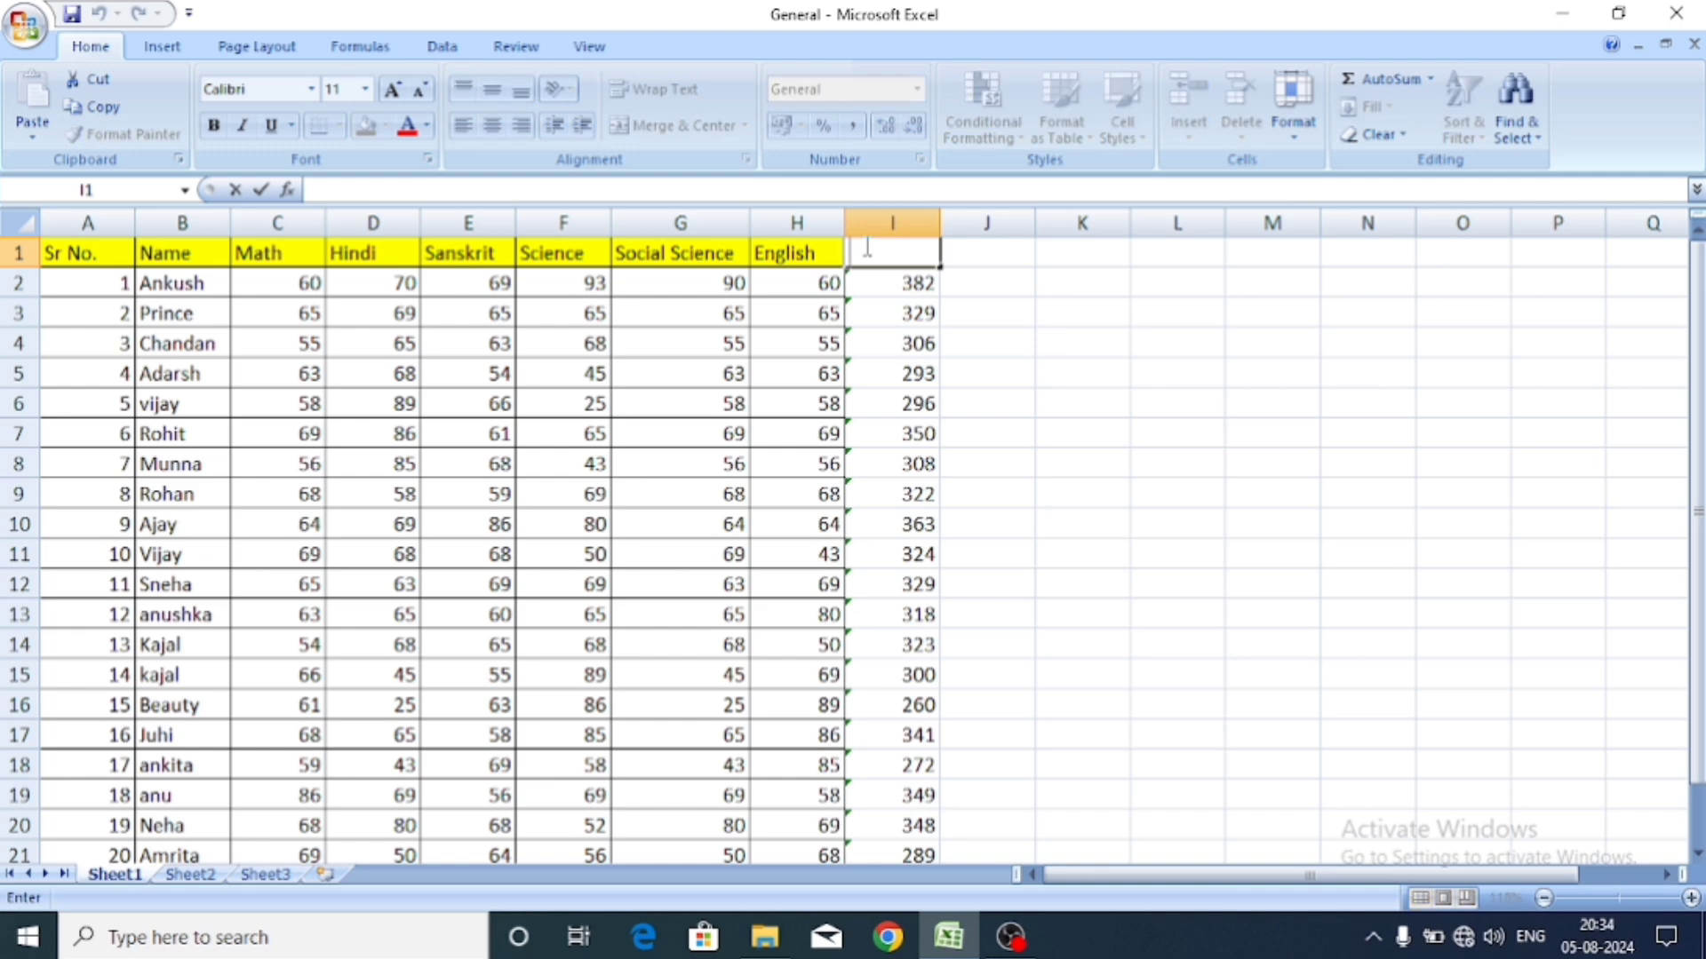
text(total)
click(1007, 364)
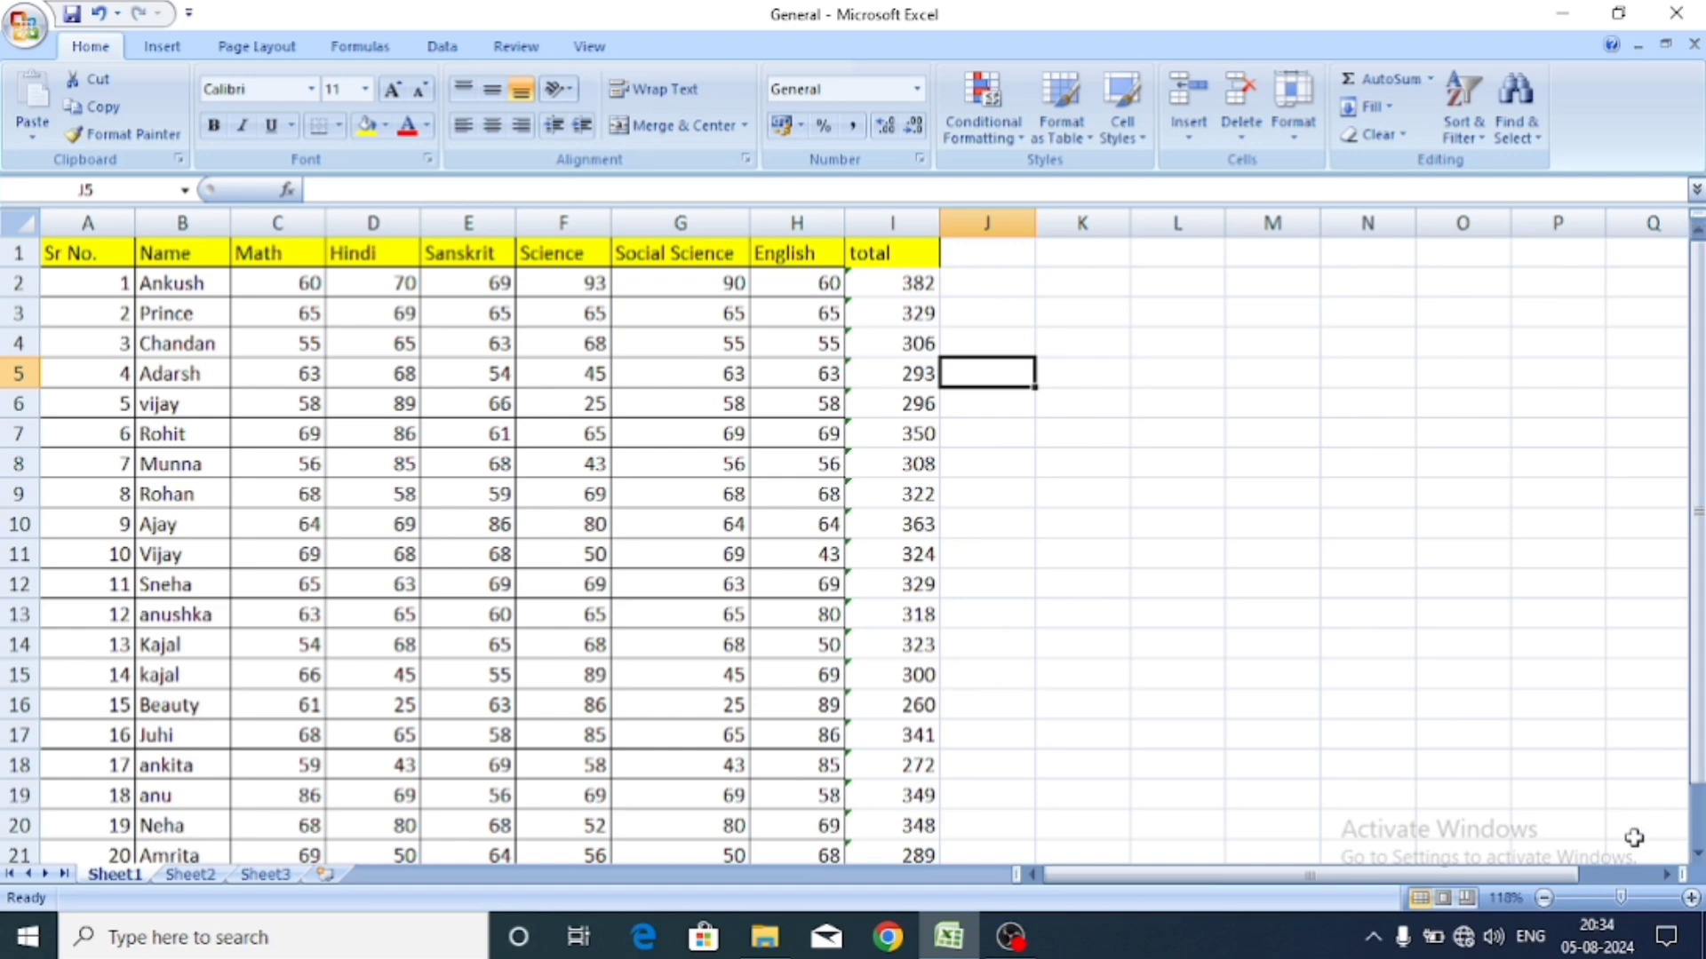
drag(1621, 898, 1618, 898)
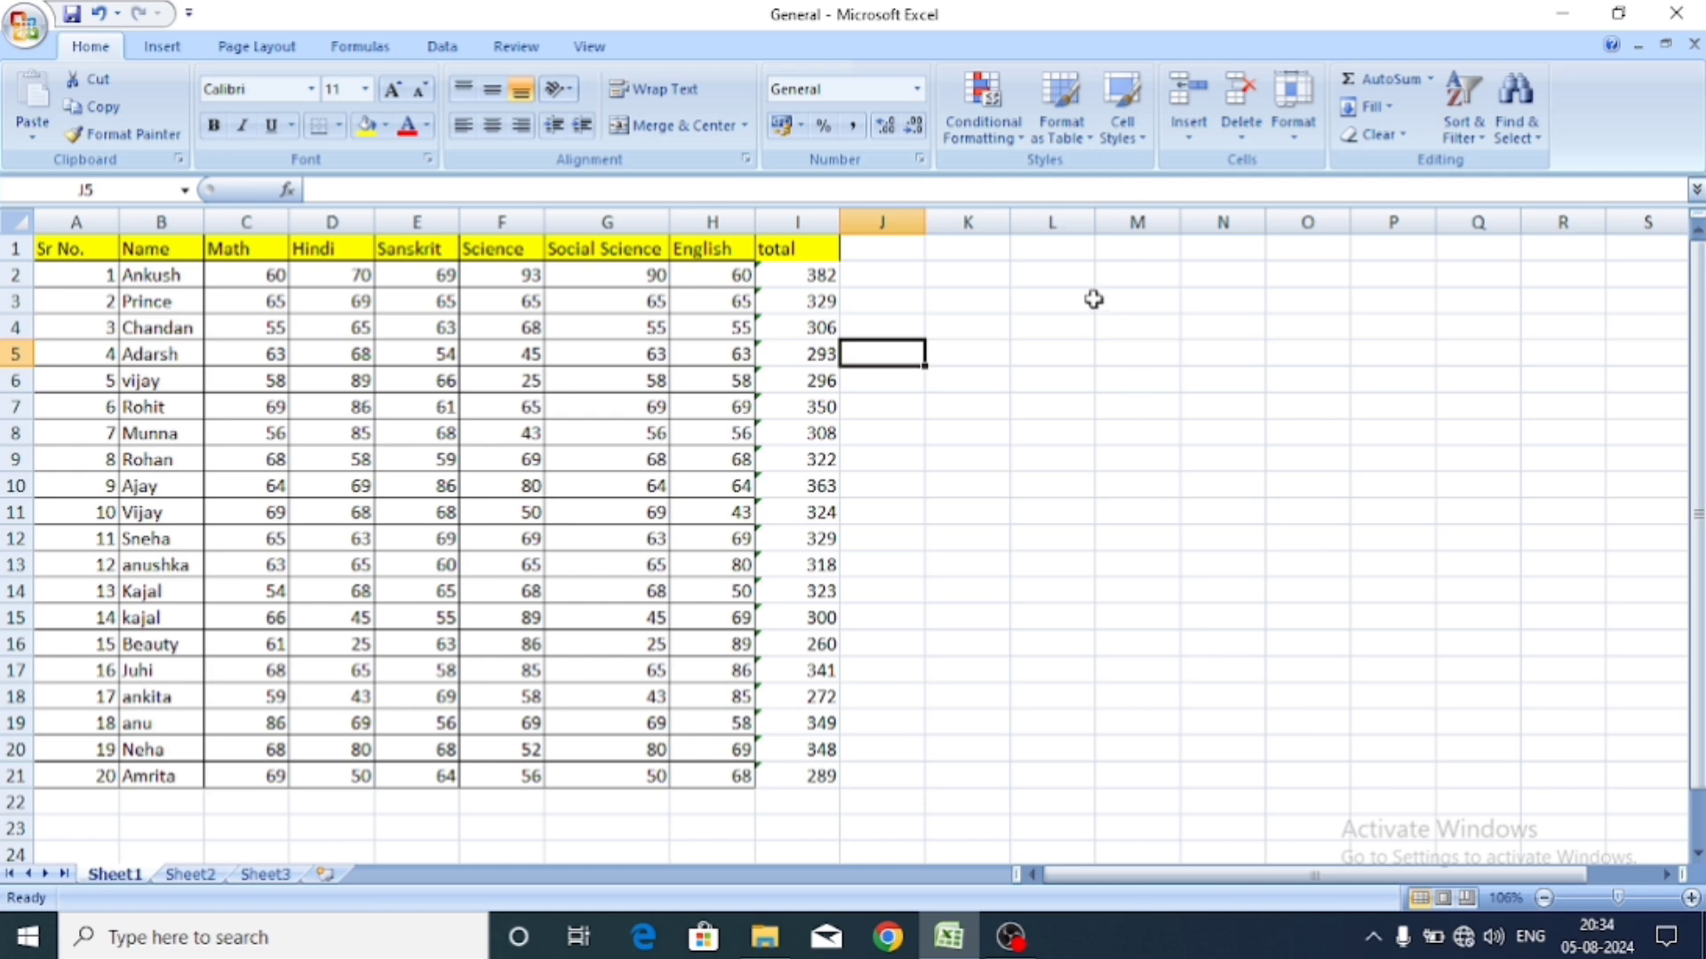
click(1061, 133)
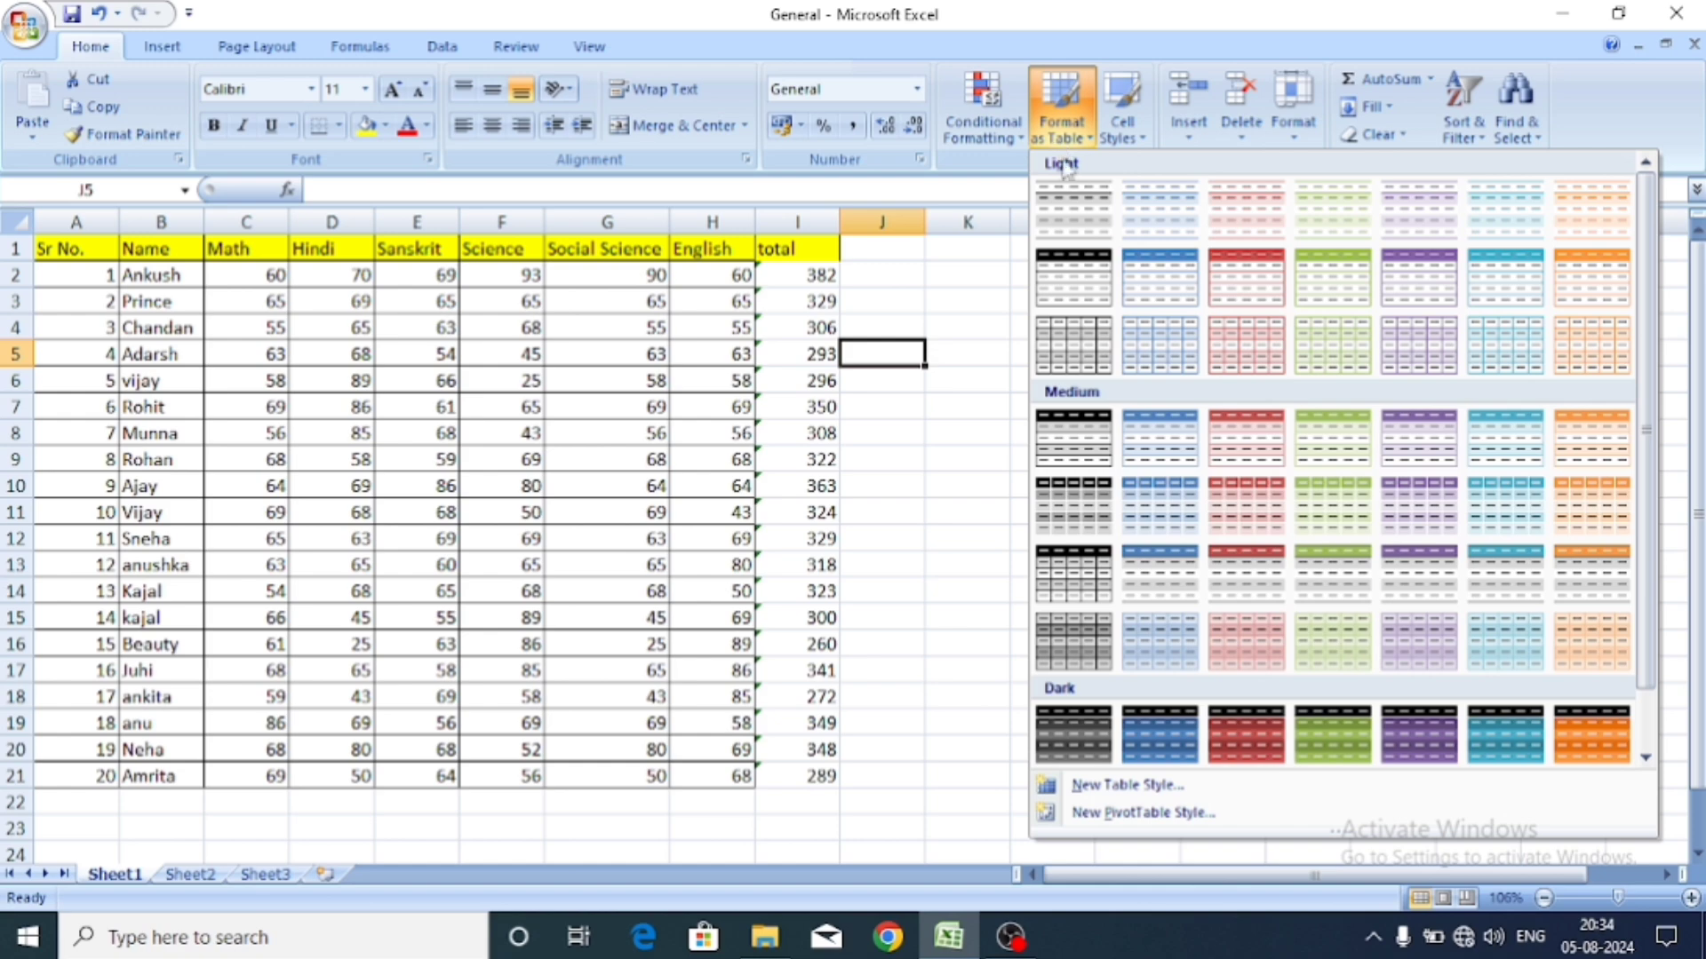
Give every cell of the marks range A1:I21 All Borders.
click(963, 274)
drag(62, 253, 803, 775)
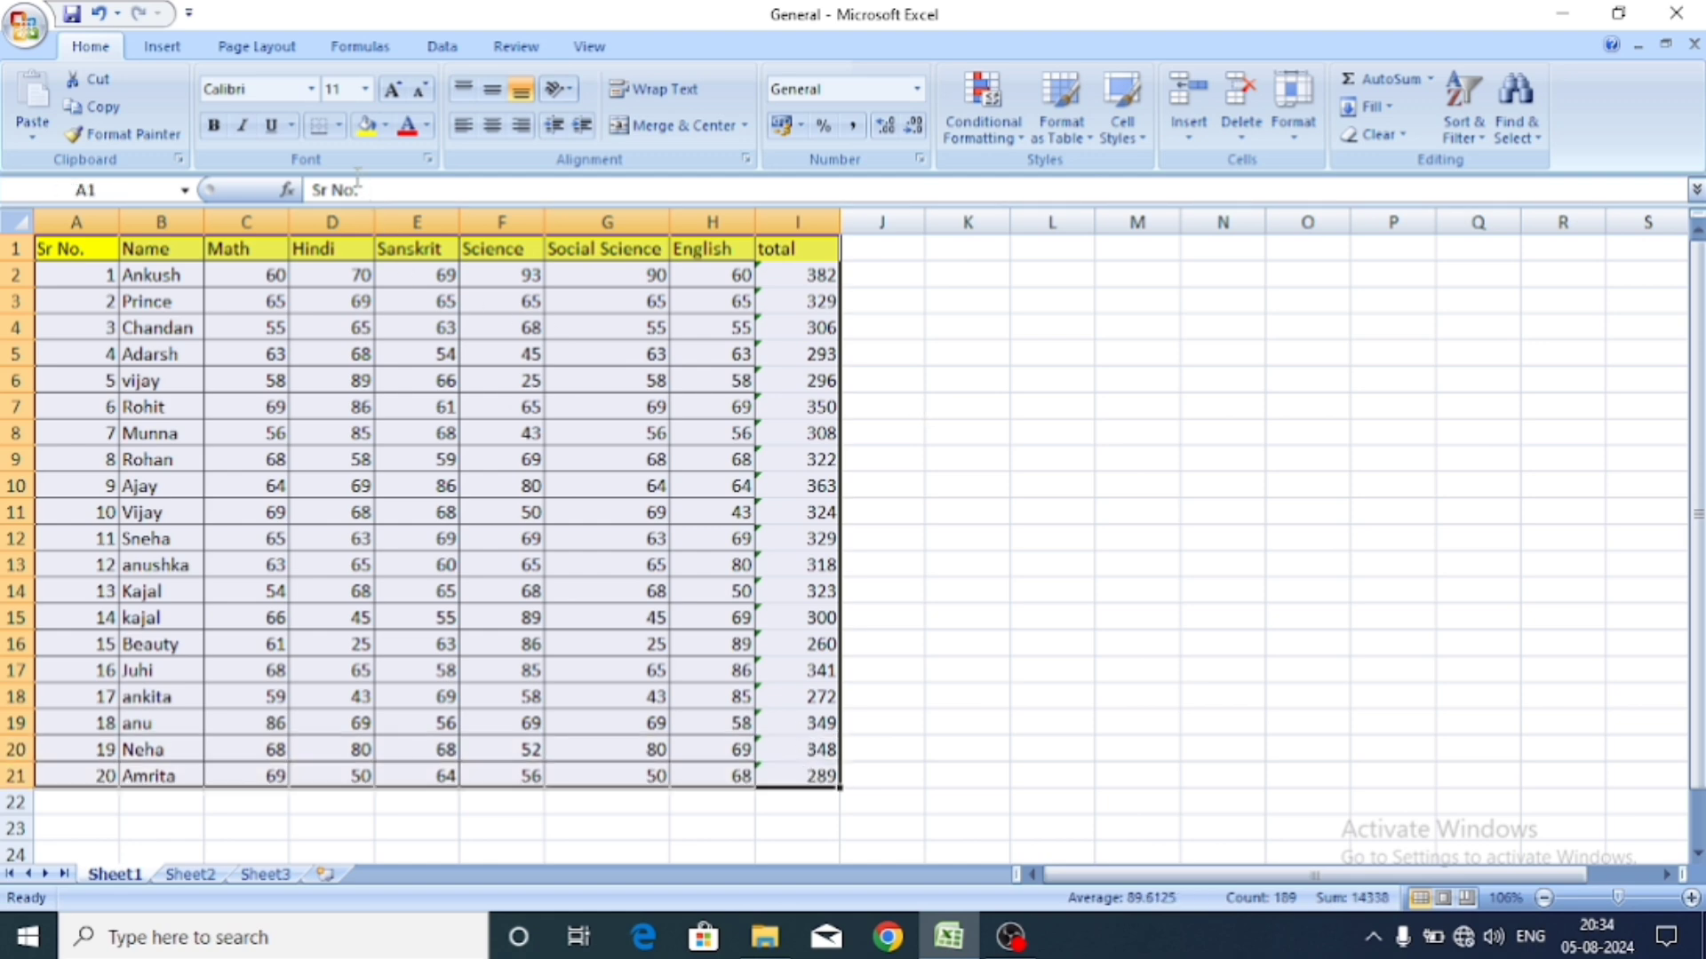
click(337, 127)
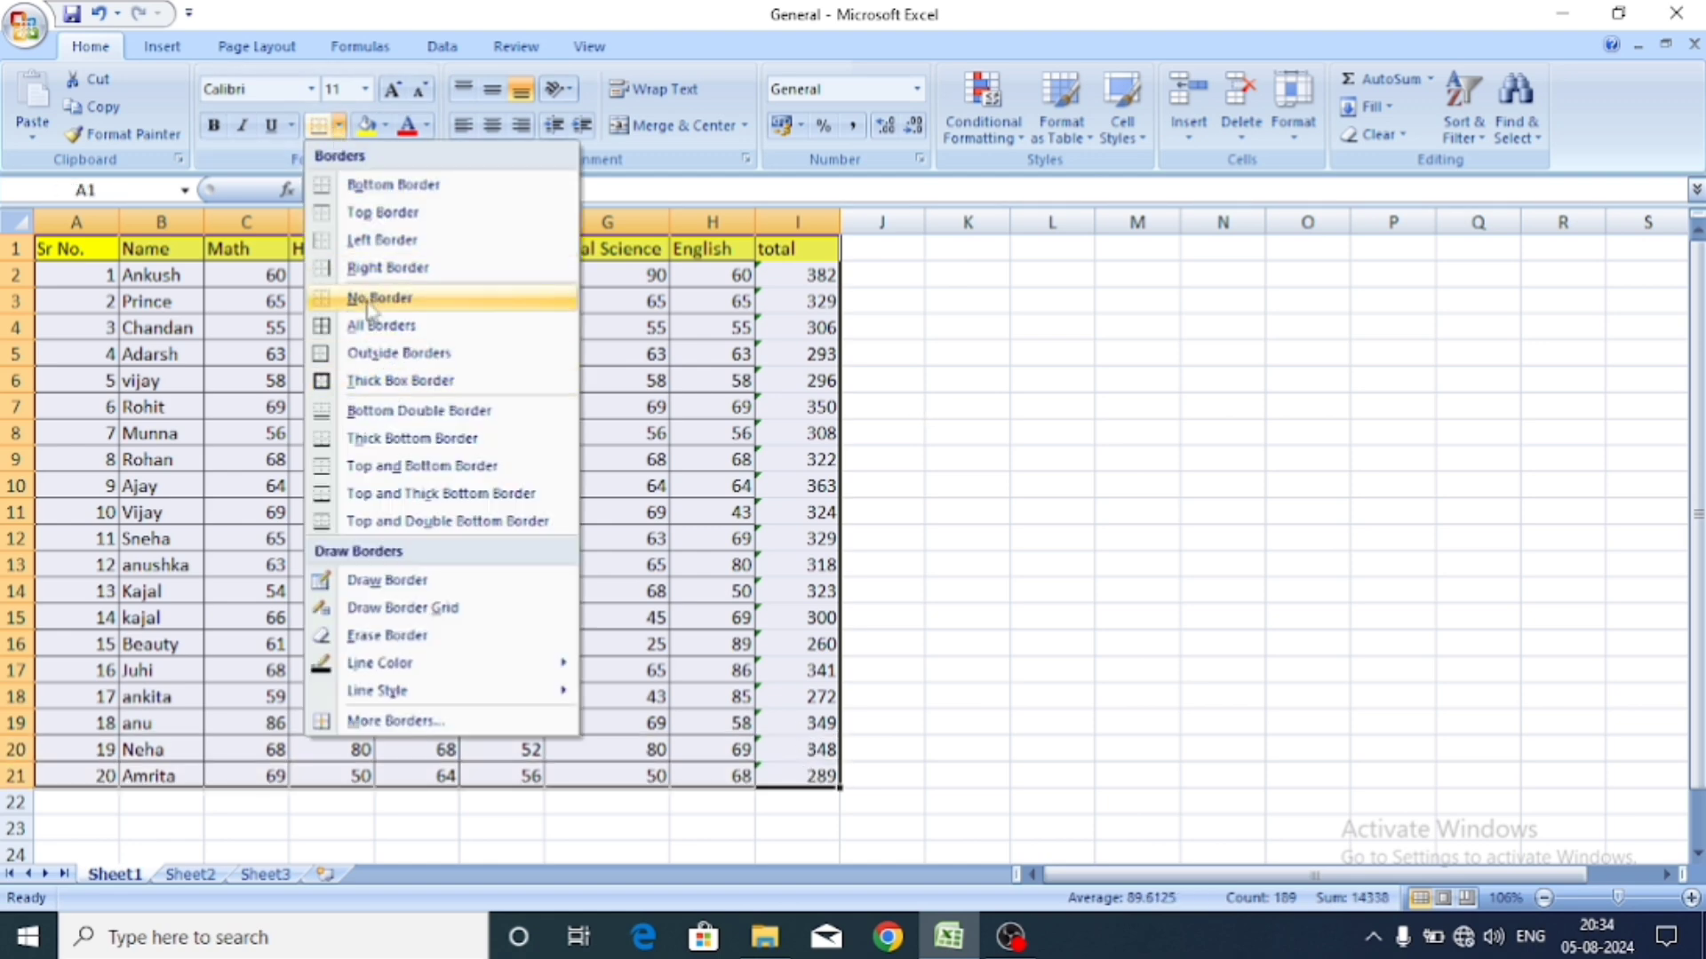
click(375, 327)
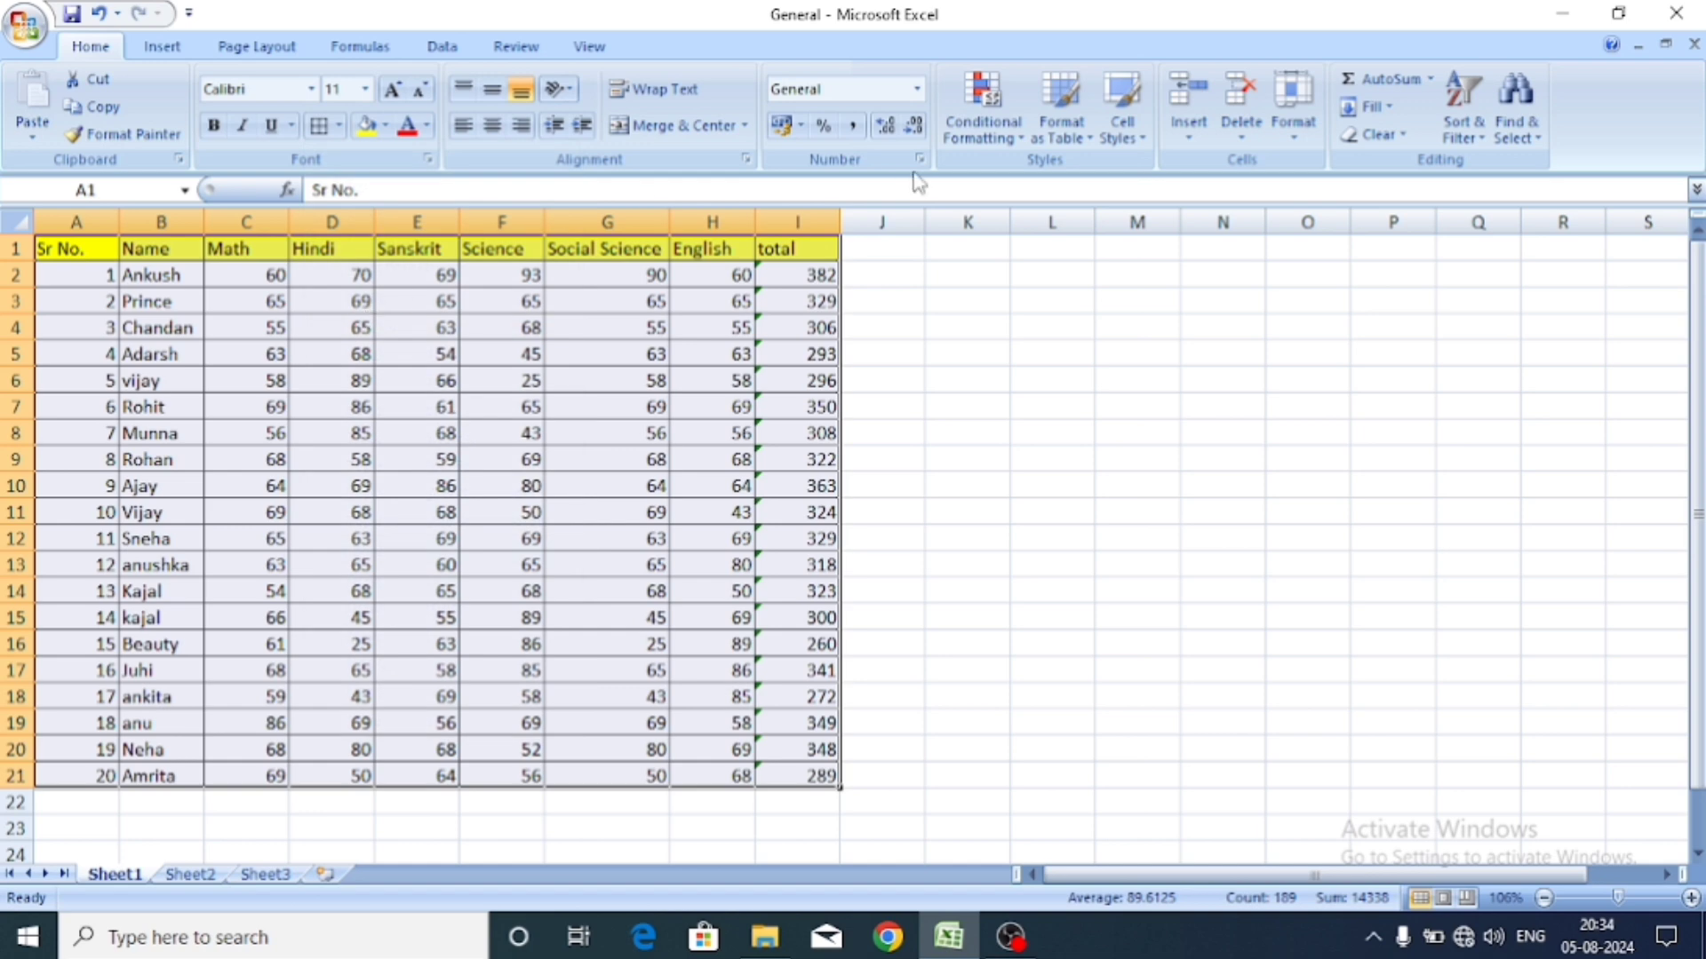
Format A1:I21 as a table with a light style and a header row.
click(1061, 133)
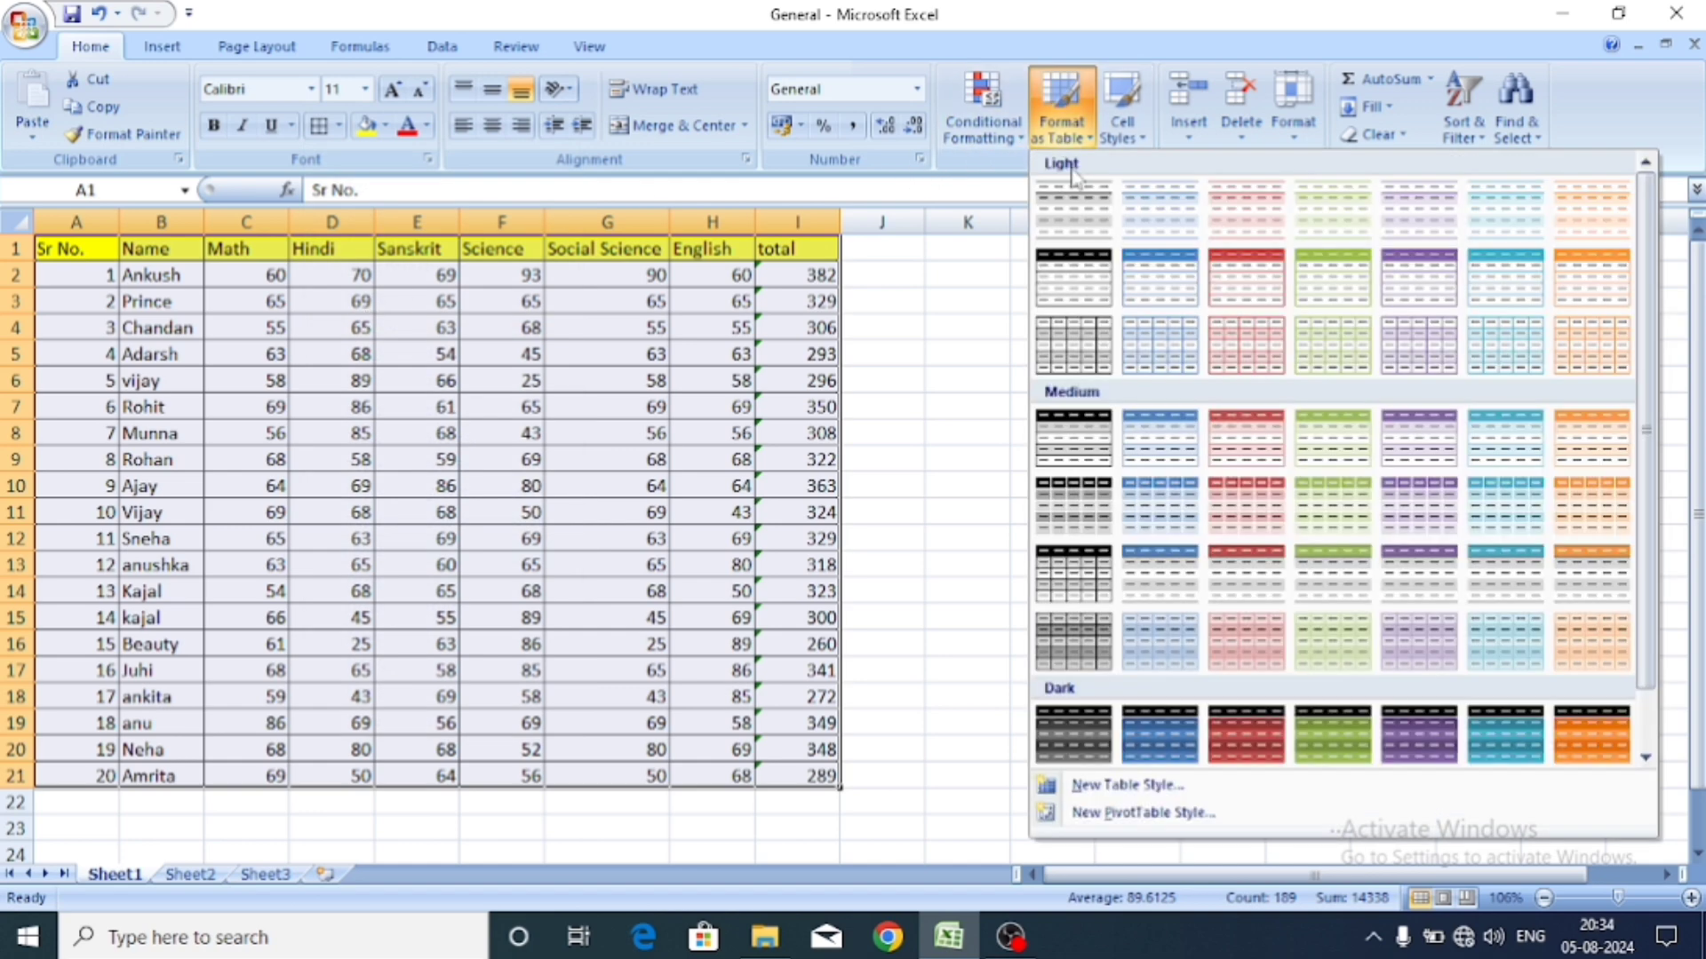
click(1135, 280)
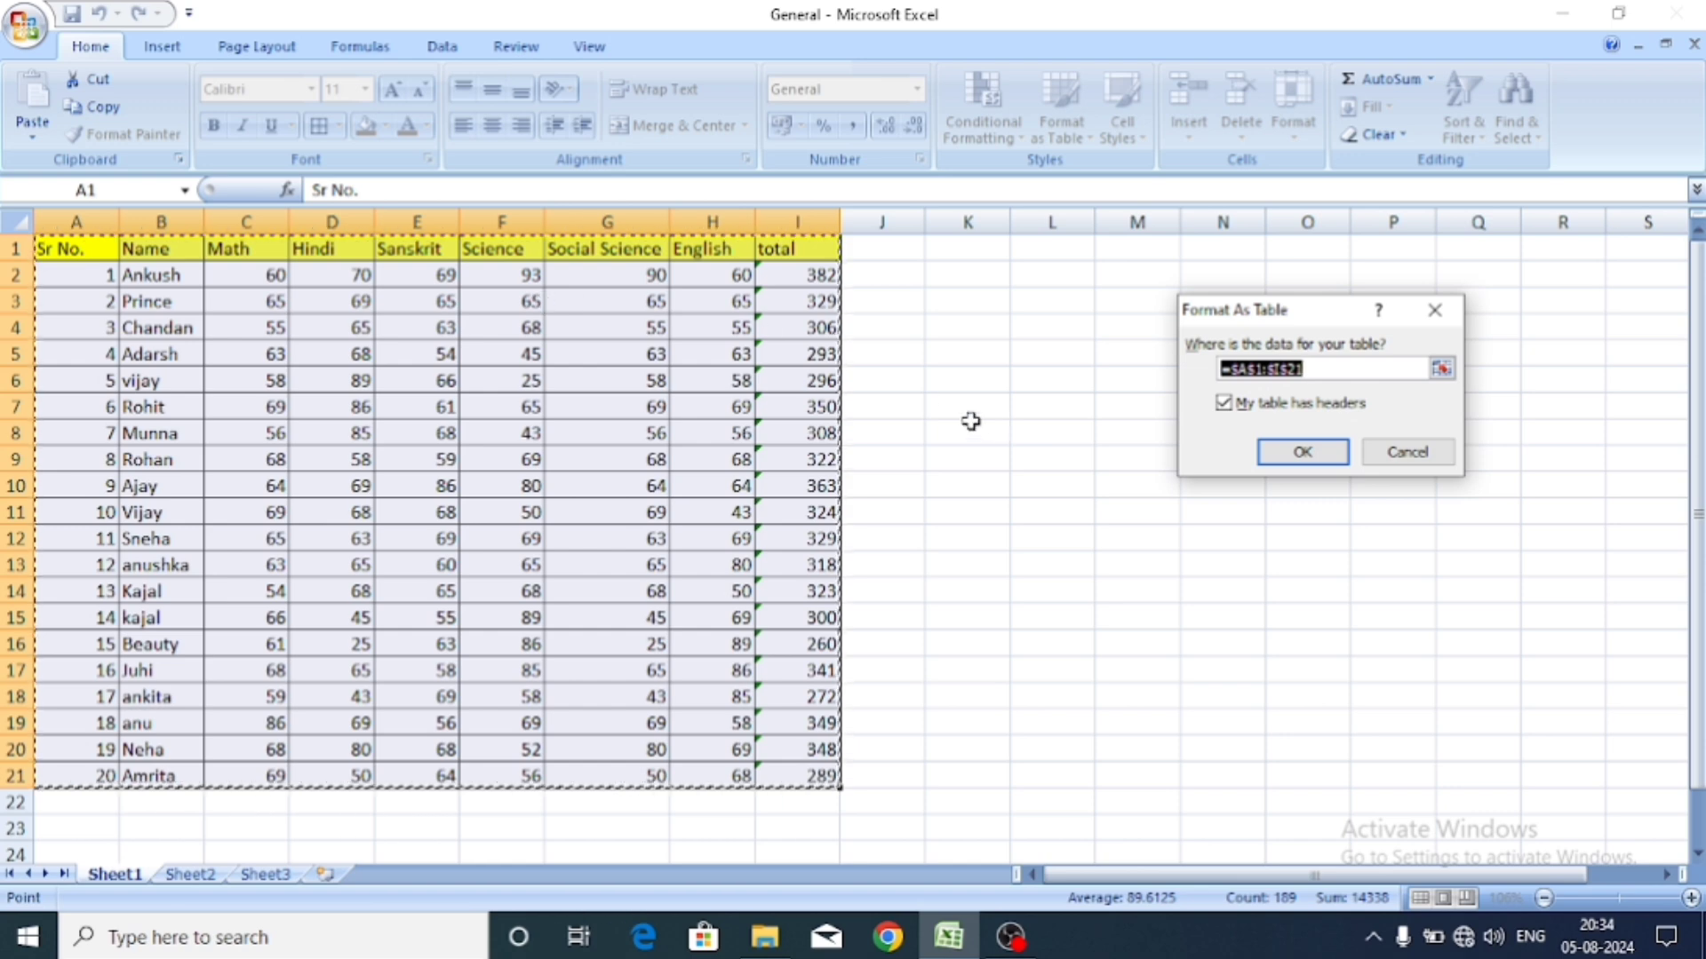
click(1302, 453)
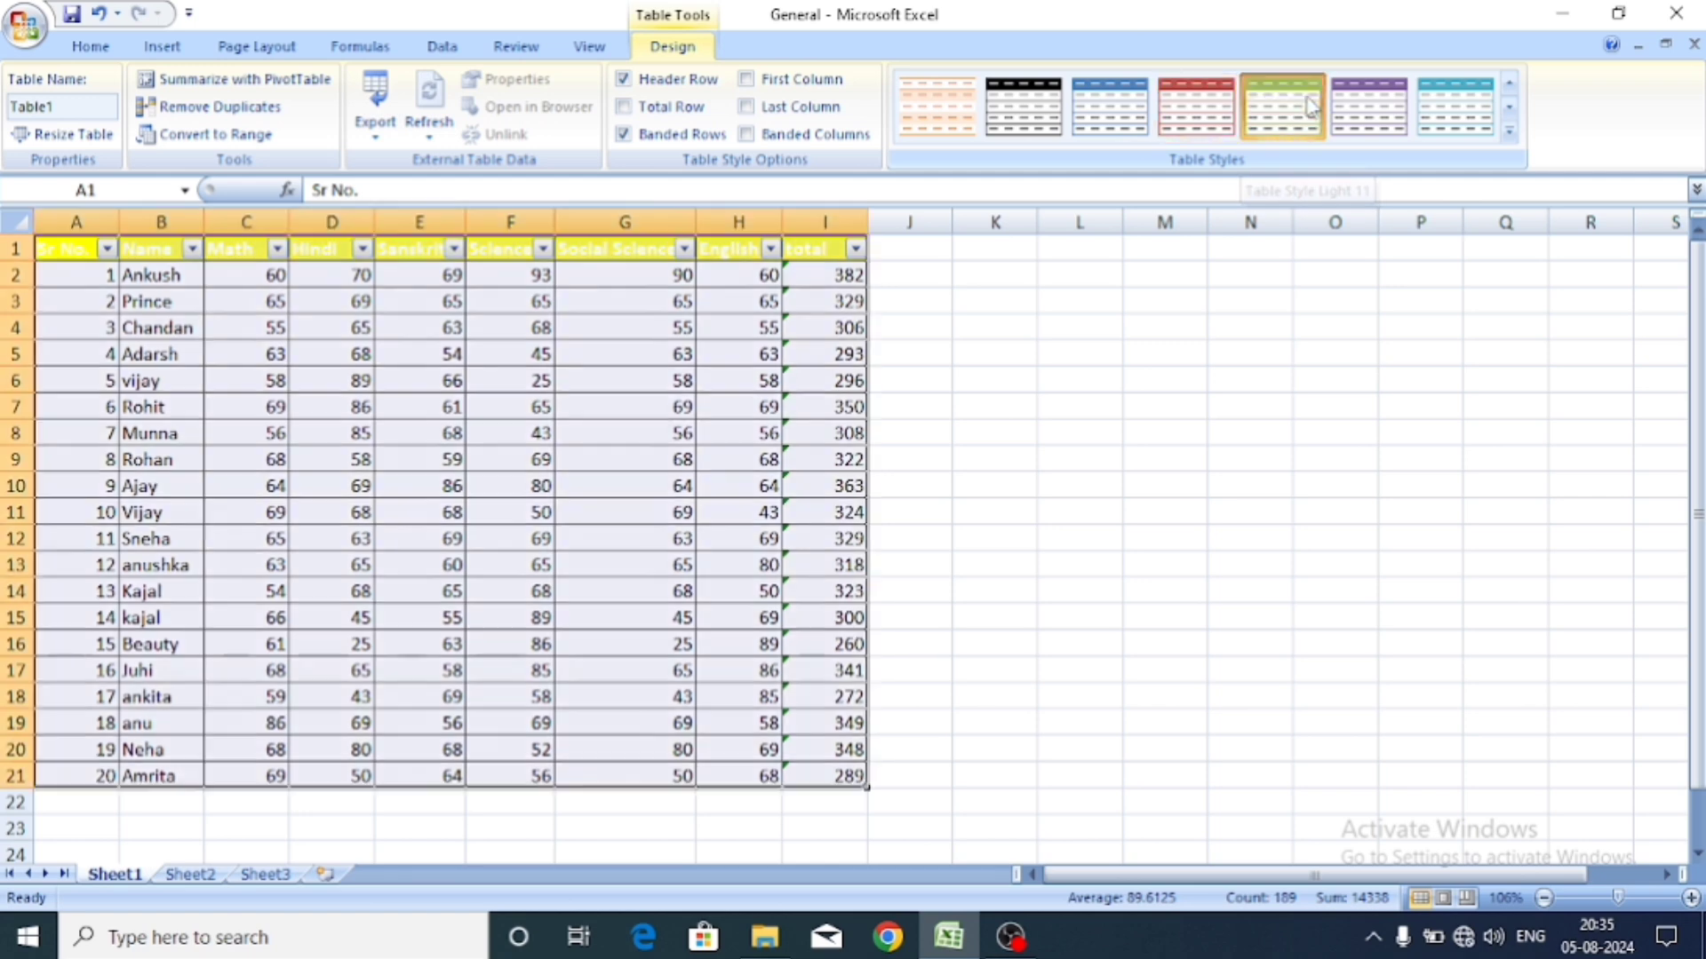
Restyle Table1 with a blue banded style from the Format as Table gallery.
click(925, 385)
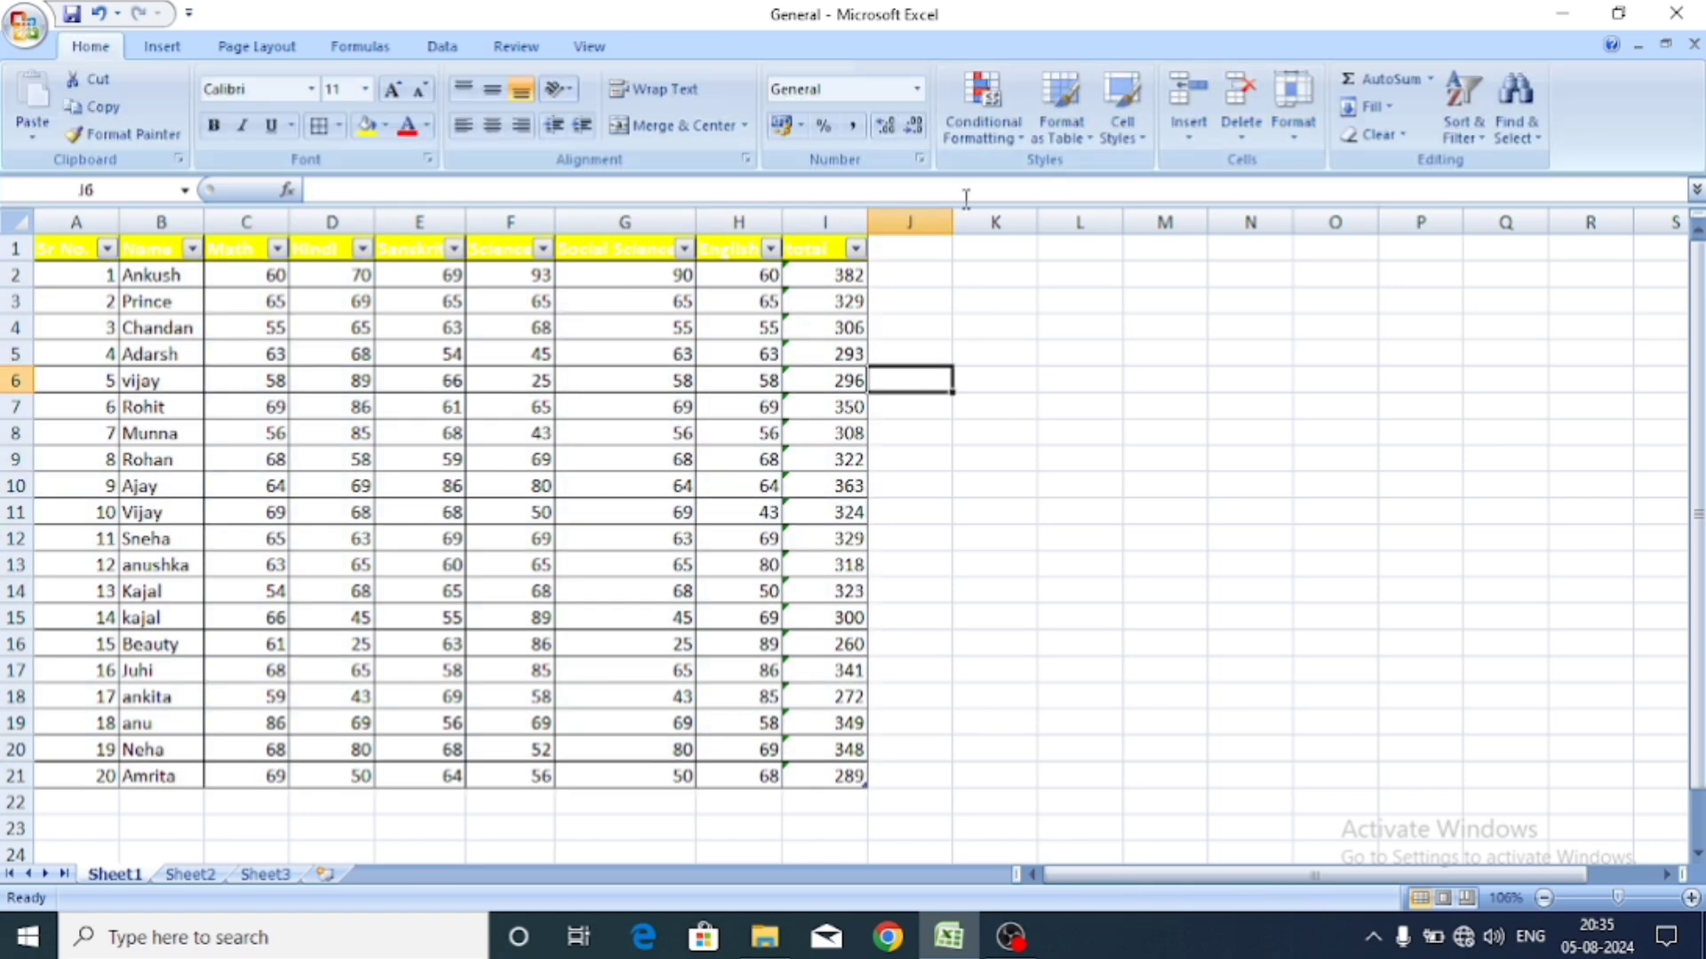
click(1059, 128)
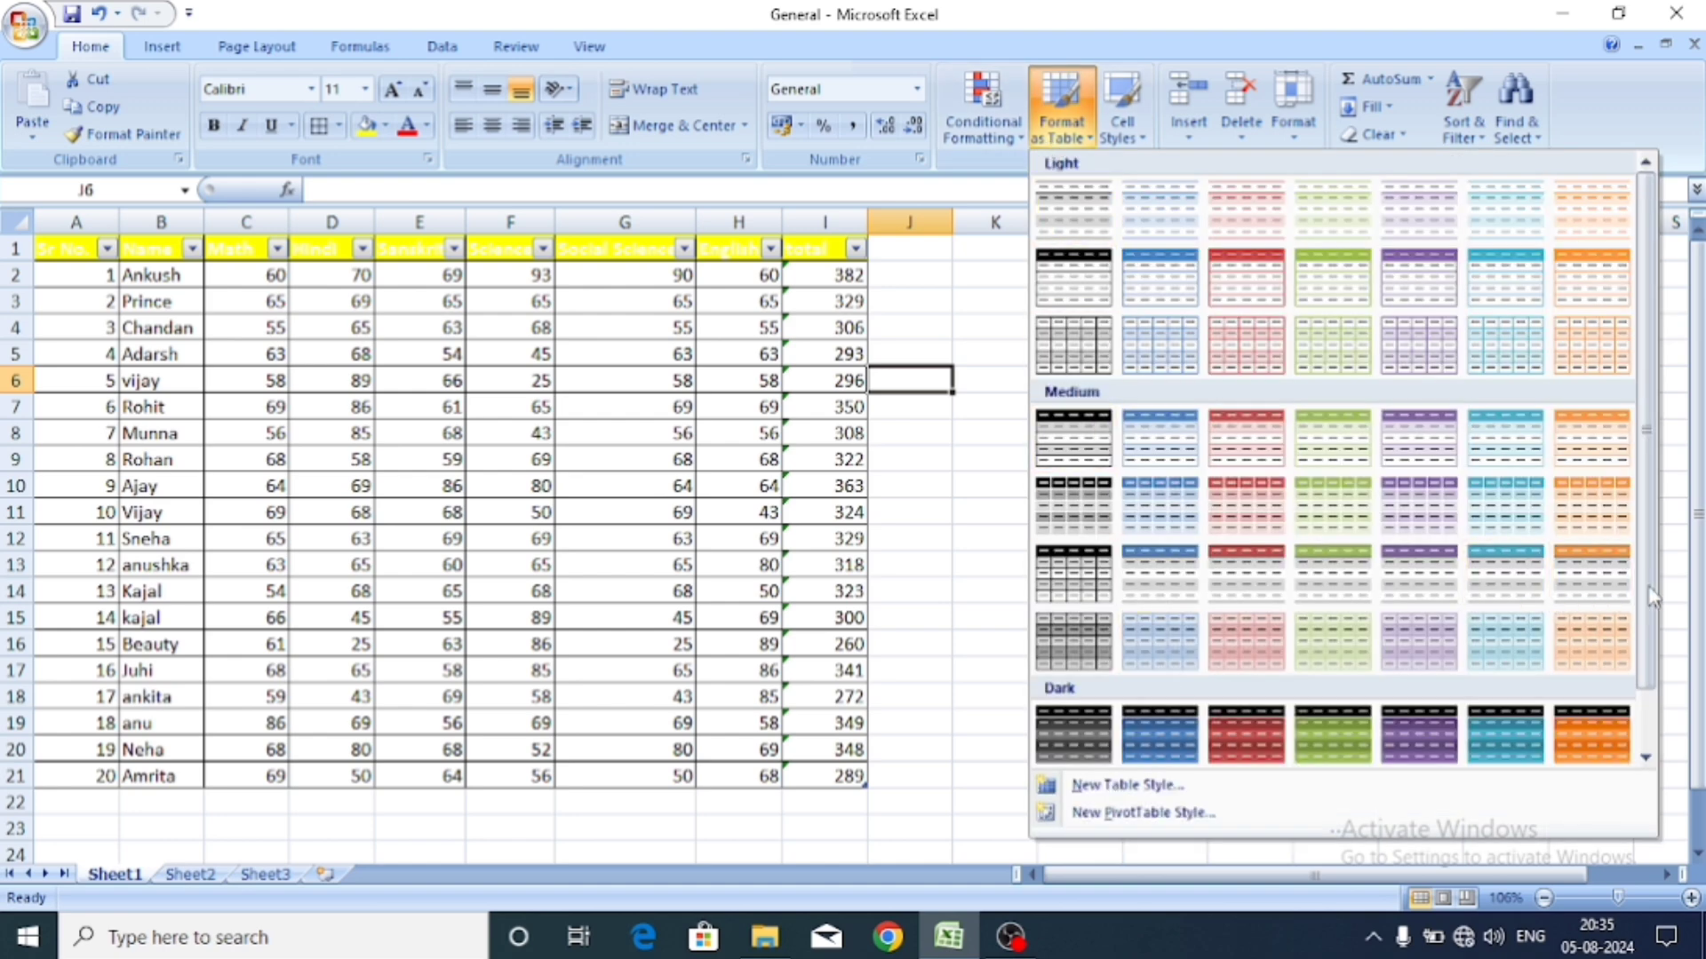
scroll(1654, 595, down, 1)
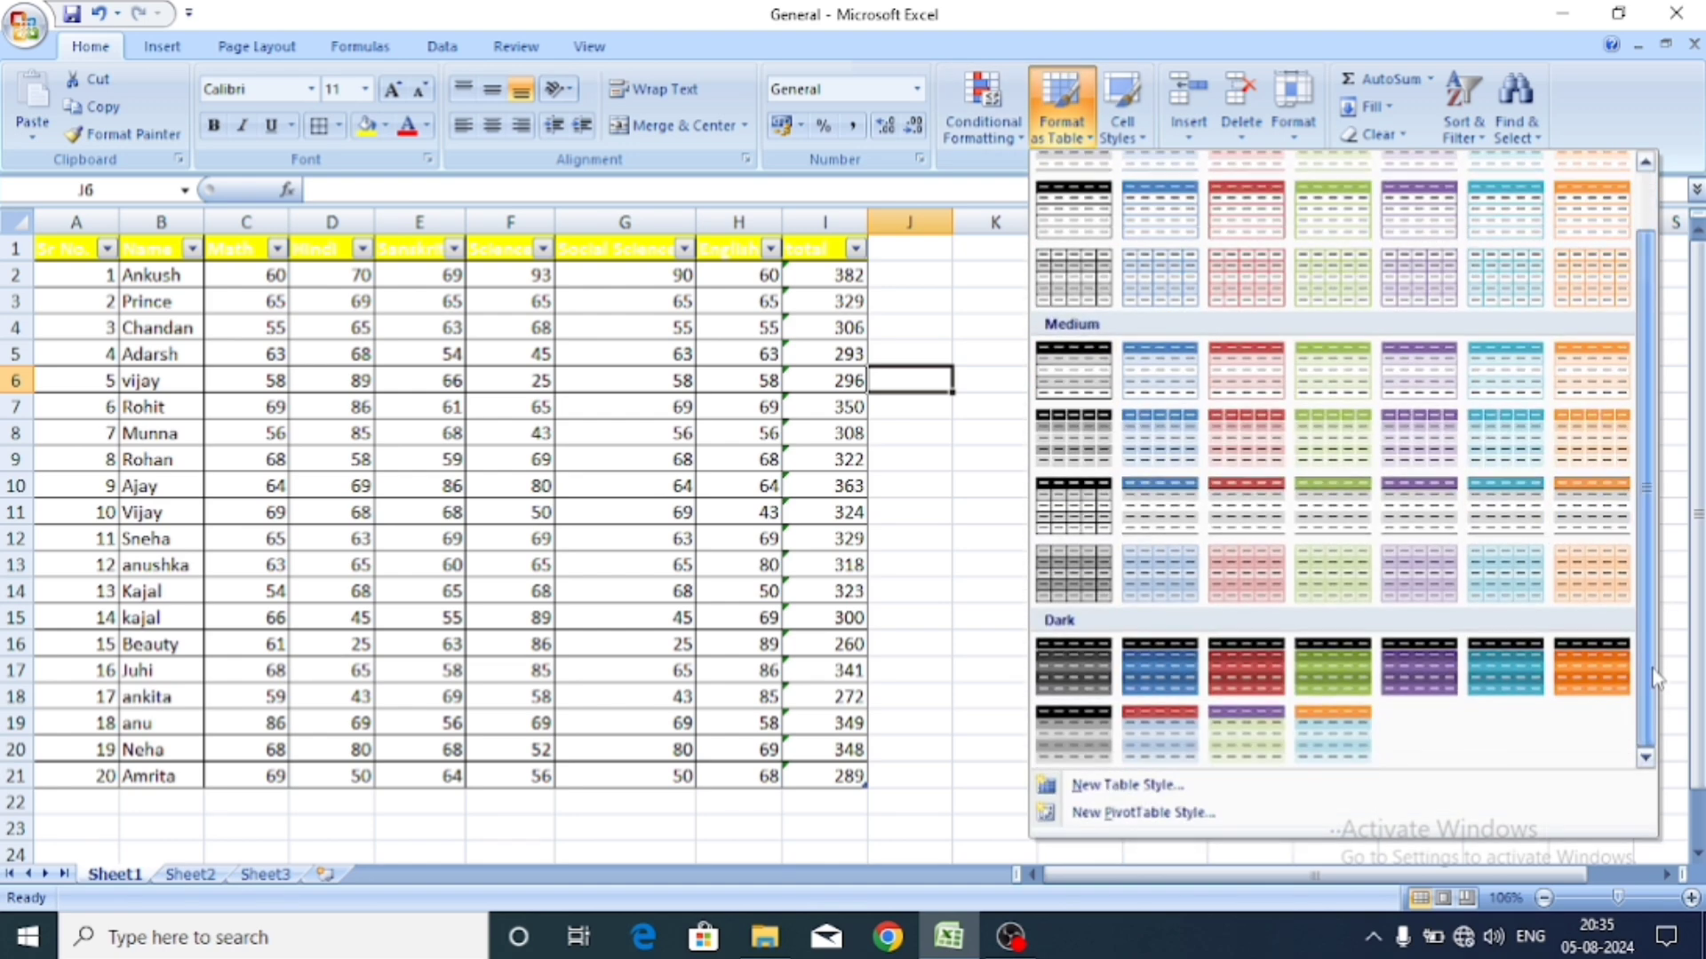
click(1516, 698)
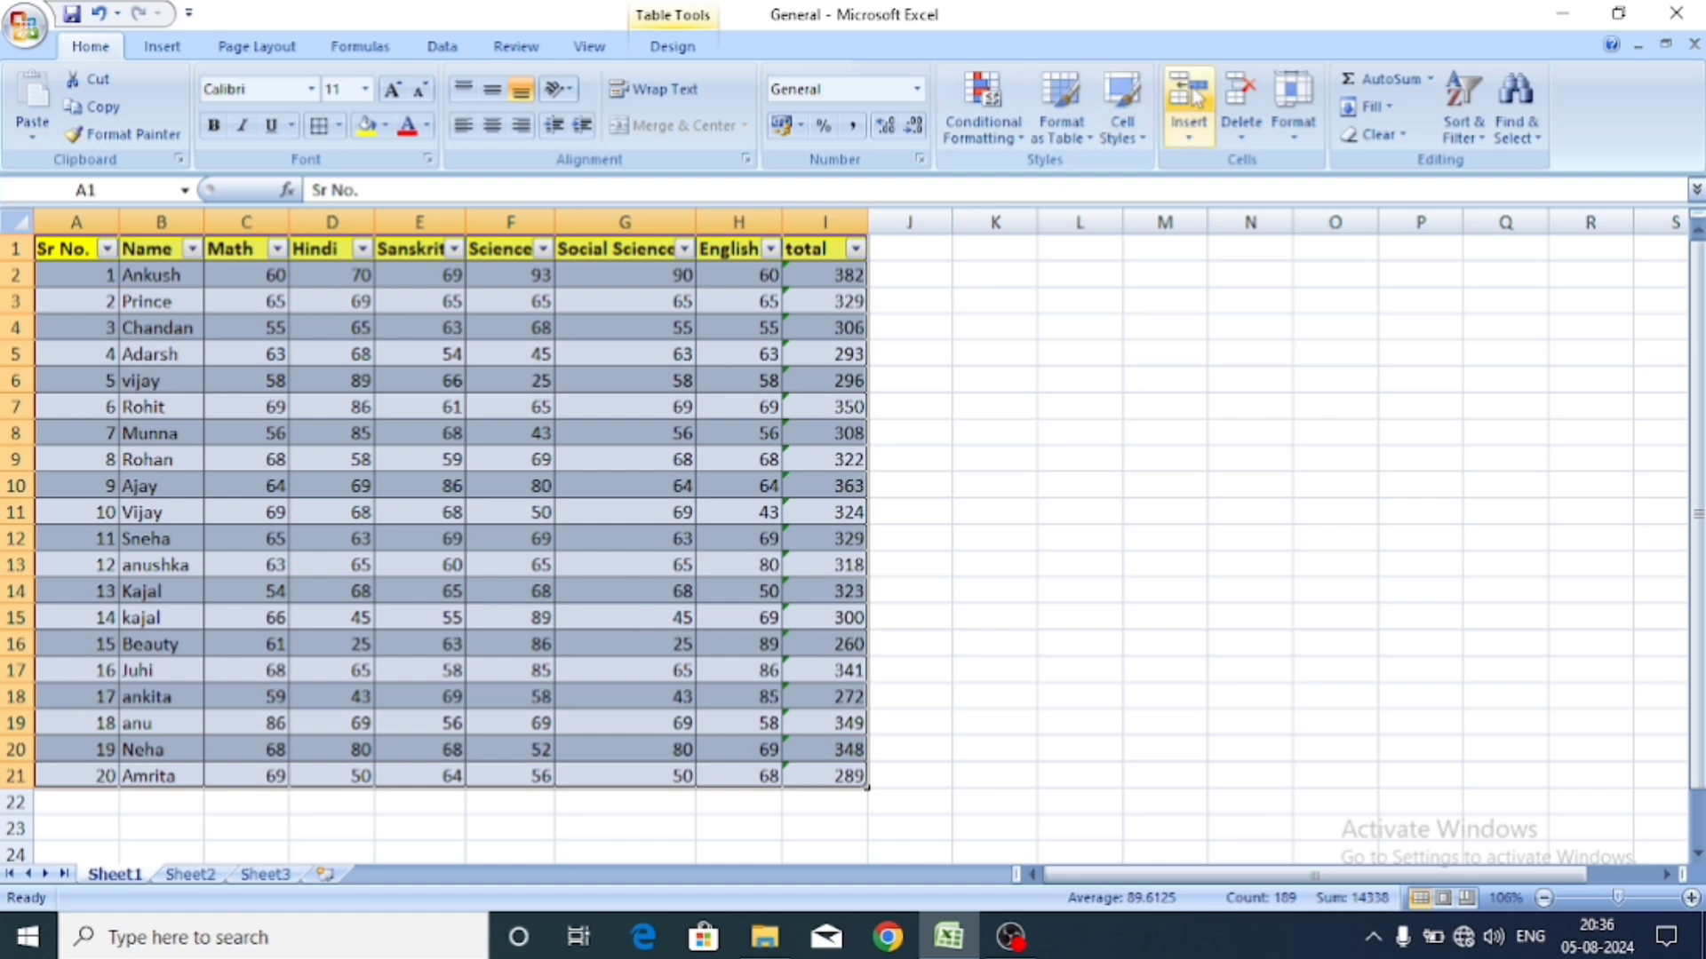
click(1122, 124)
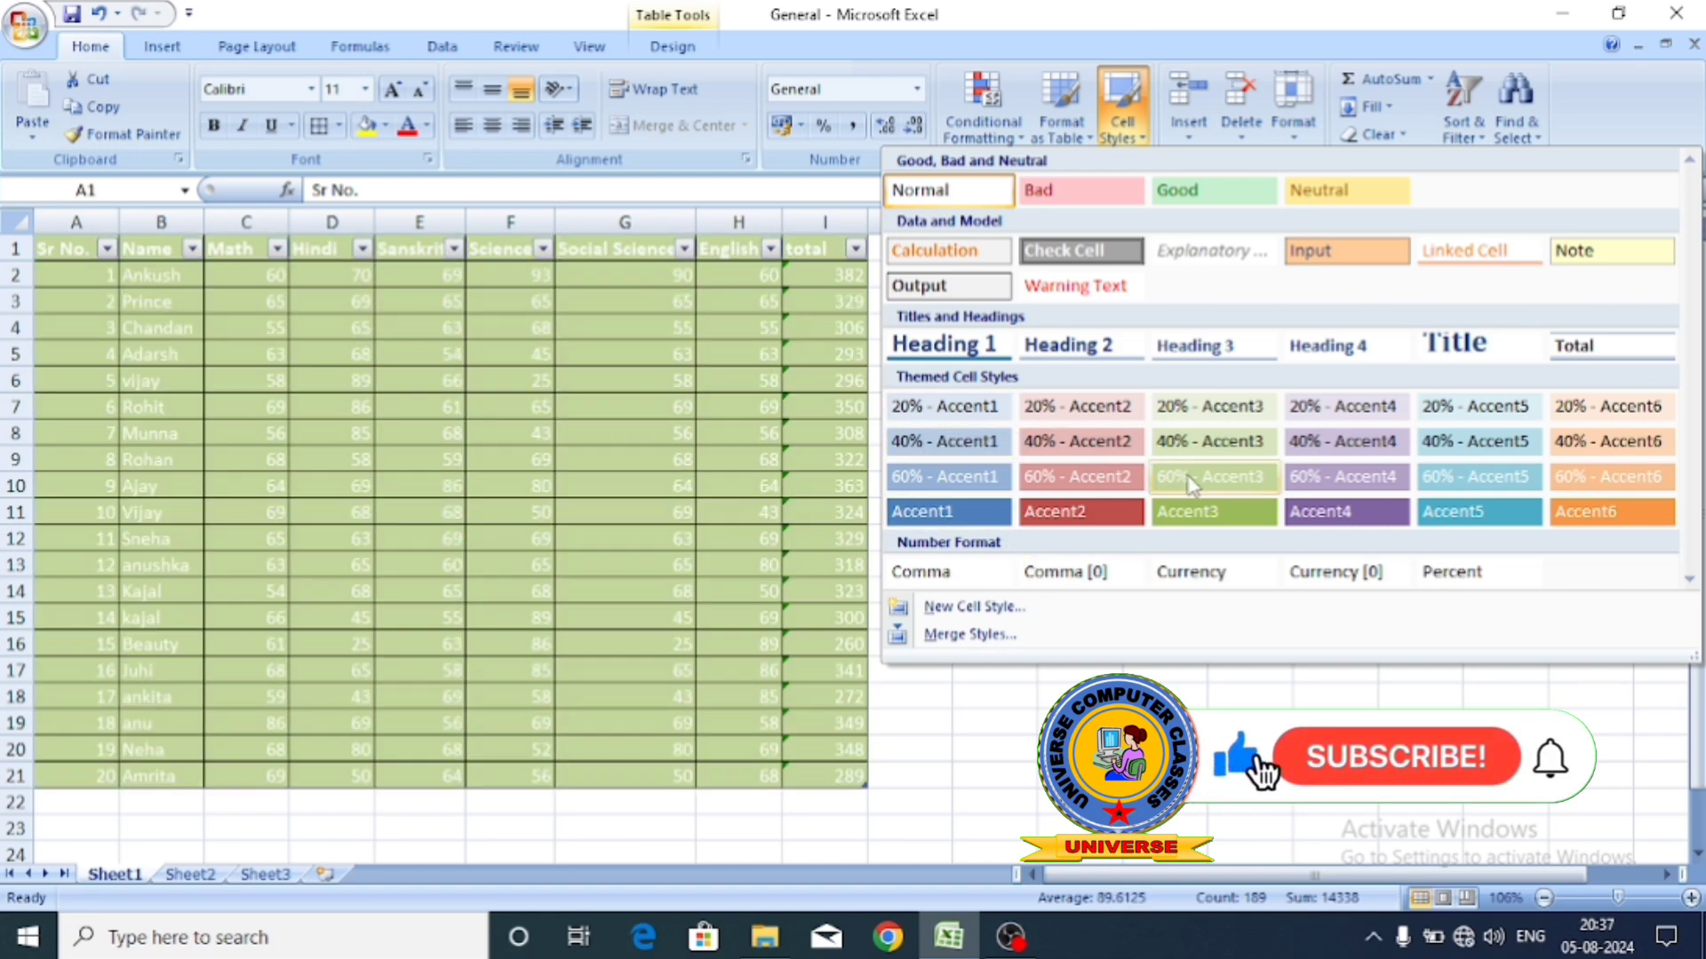
Apply 20% - Accent1 to the marks and create a new cell style named Style 1.
click(995, 409)
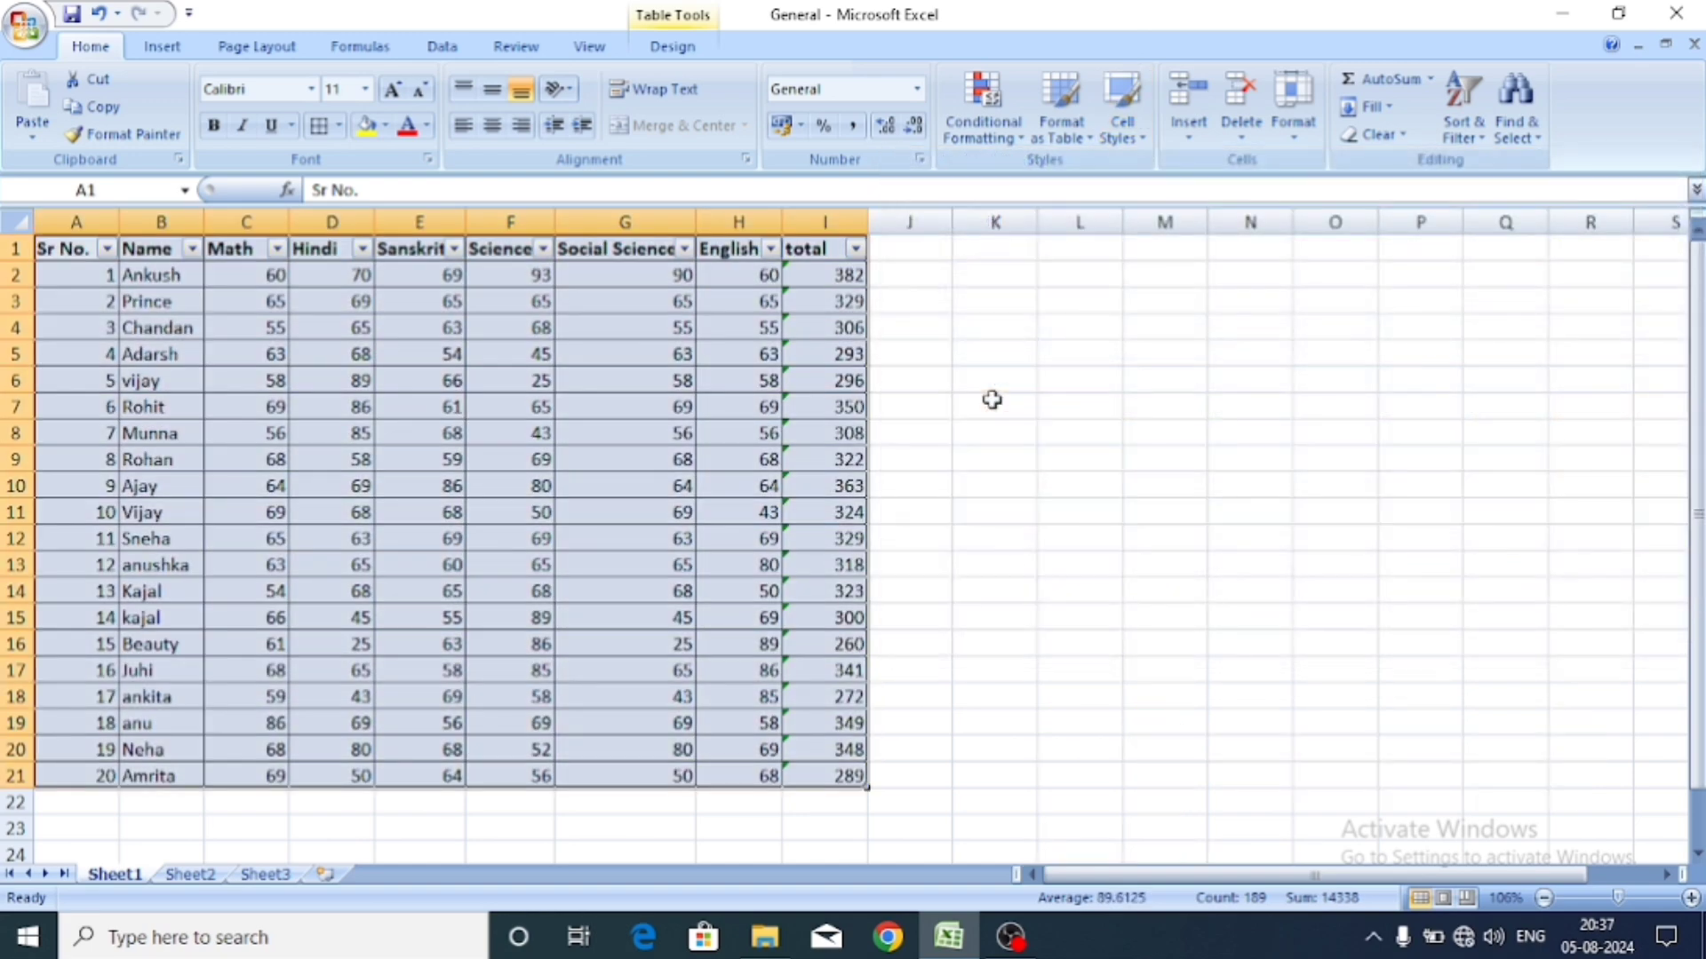
click(1109, 142)
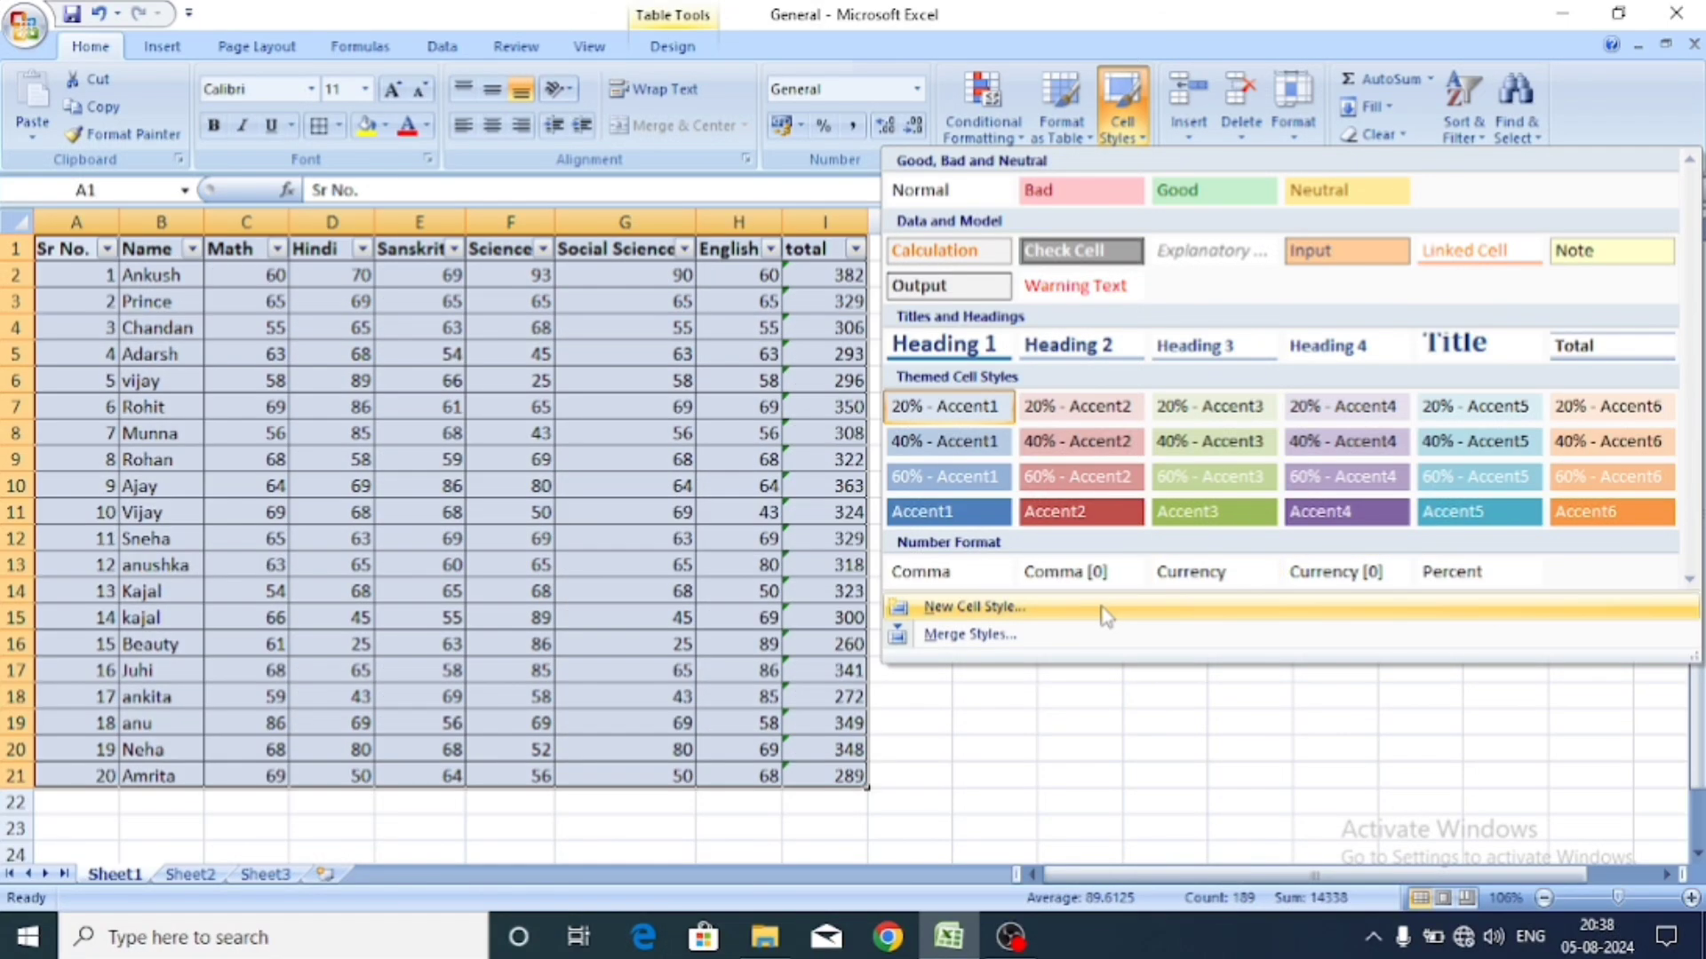
click(1104, 616)
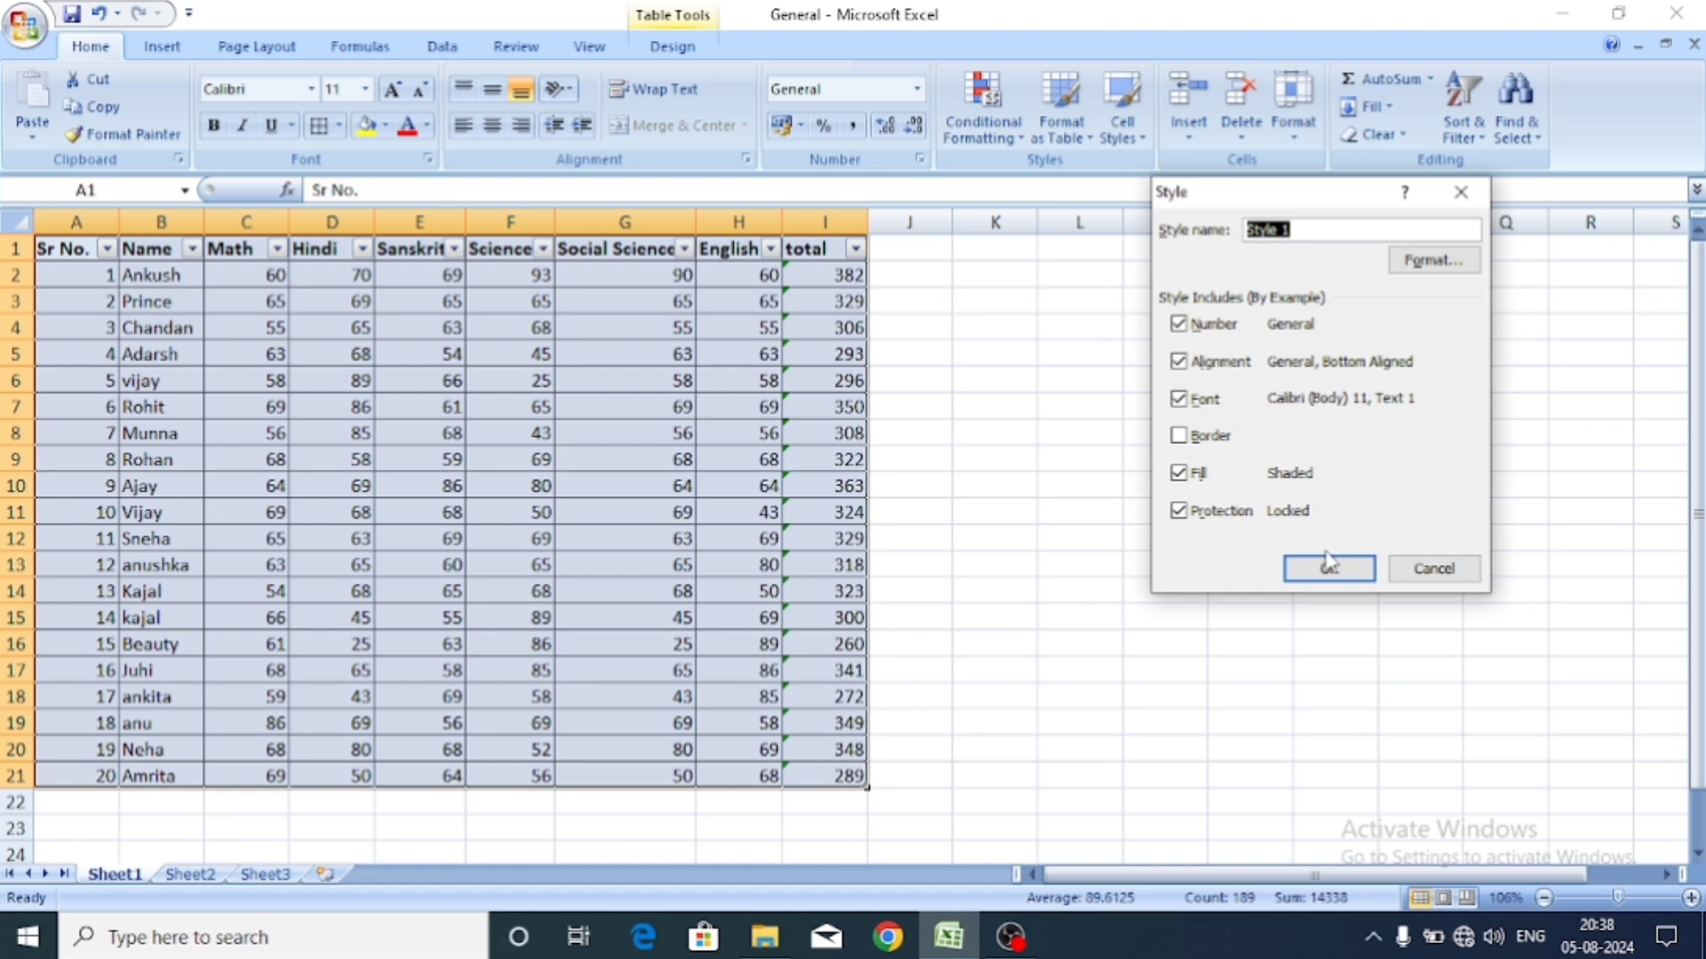
click(1332, 579)
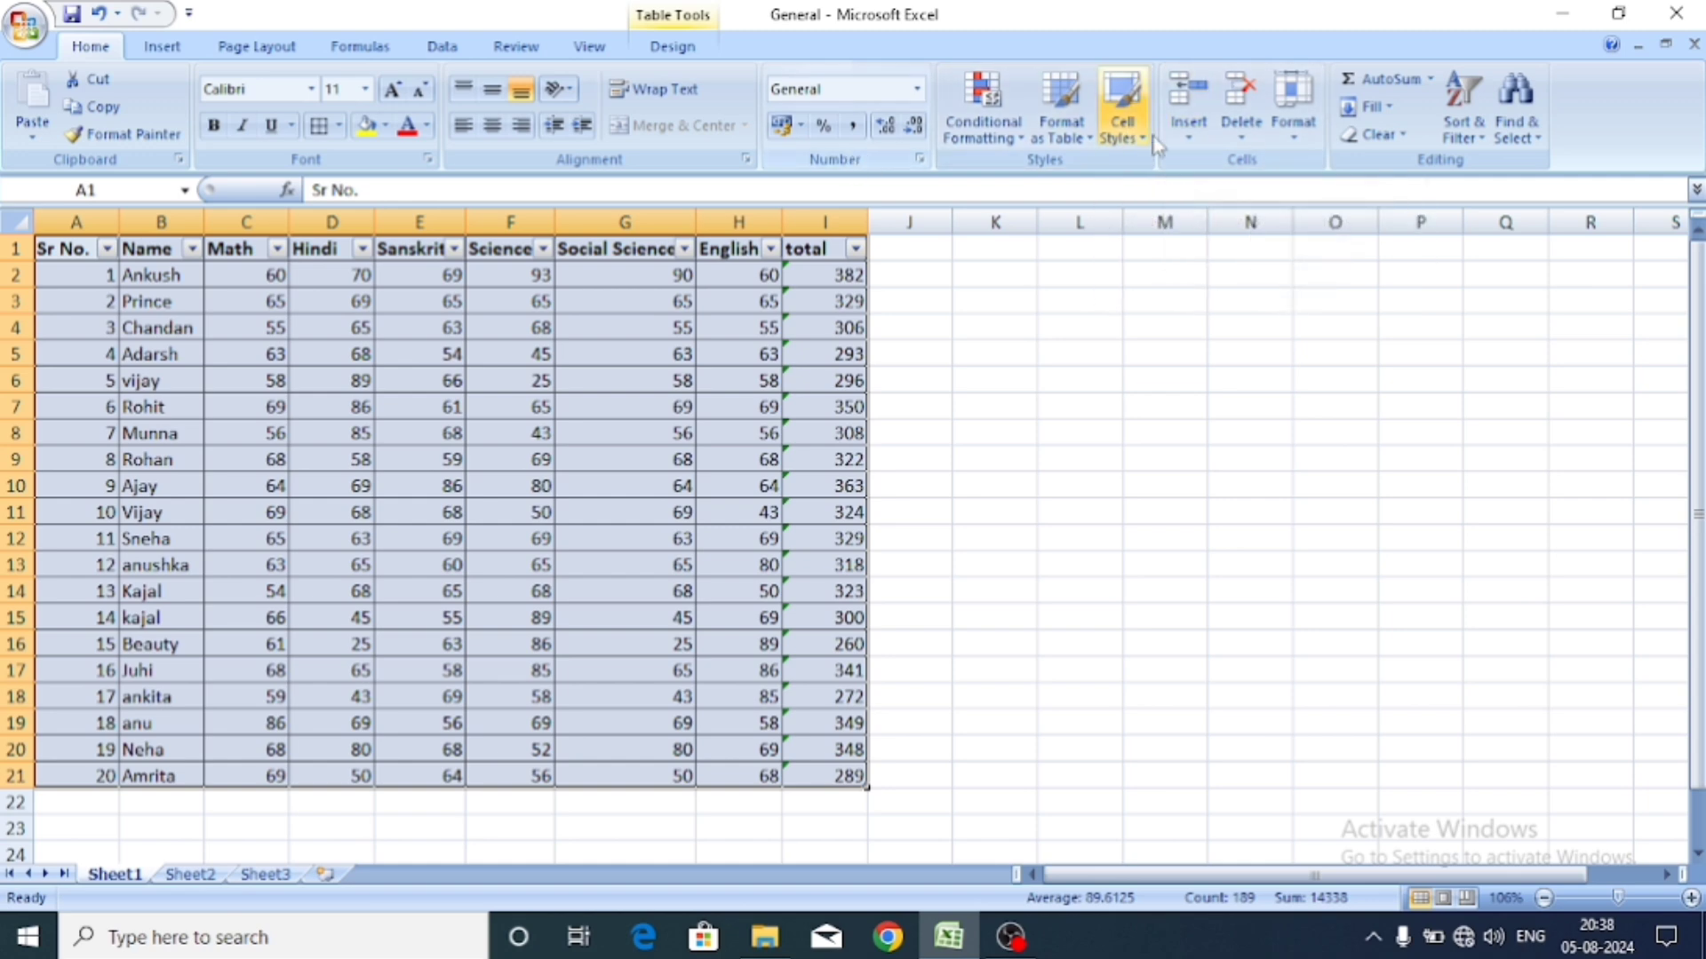
Select the marks table A1:I20, browse Conditional Formatting and table styles, then show Sort & Filter options.
click(146, 273)
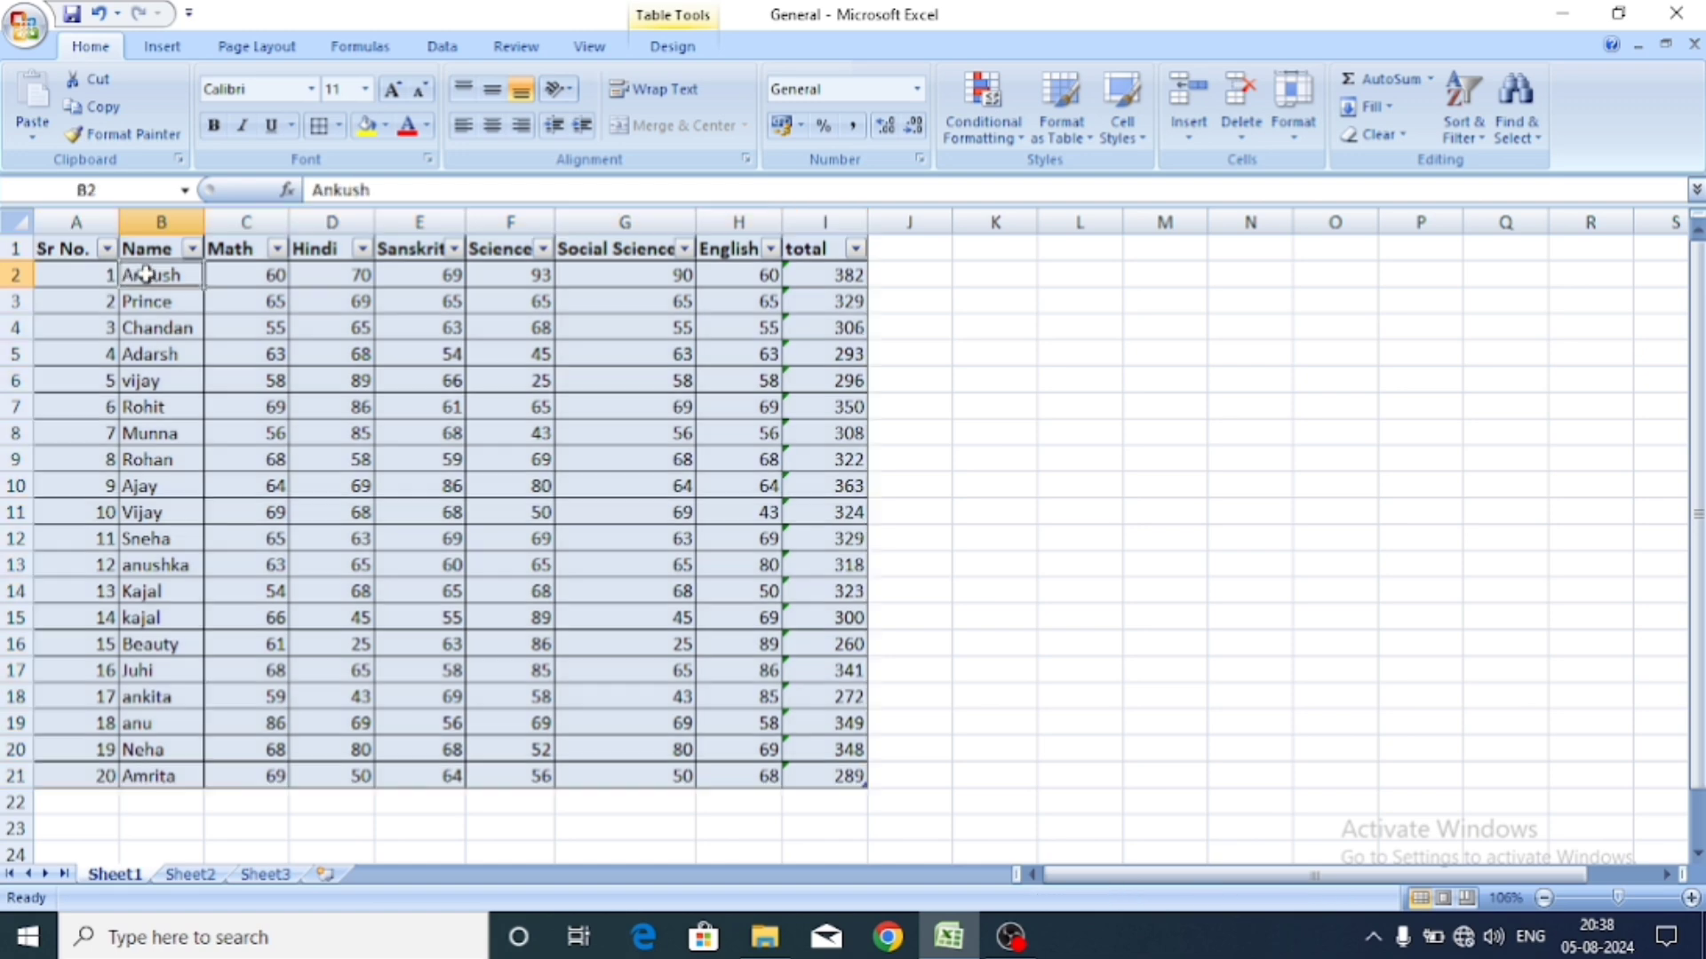
click(232, 276)
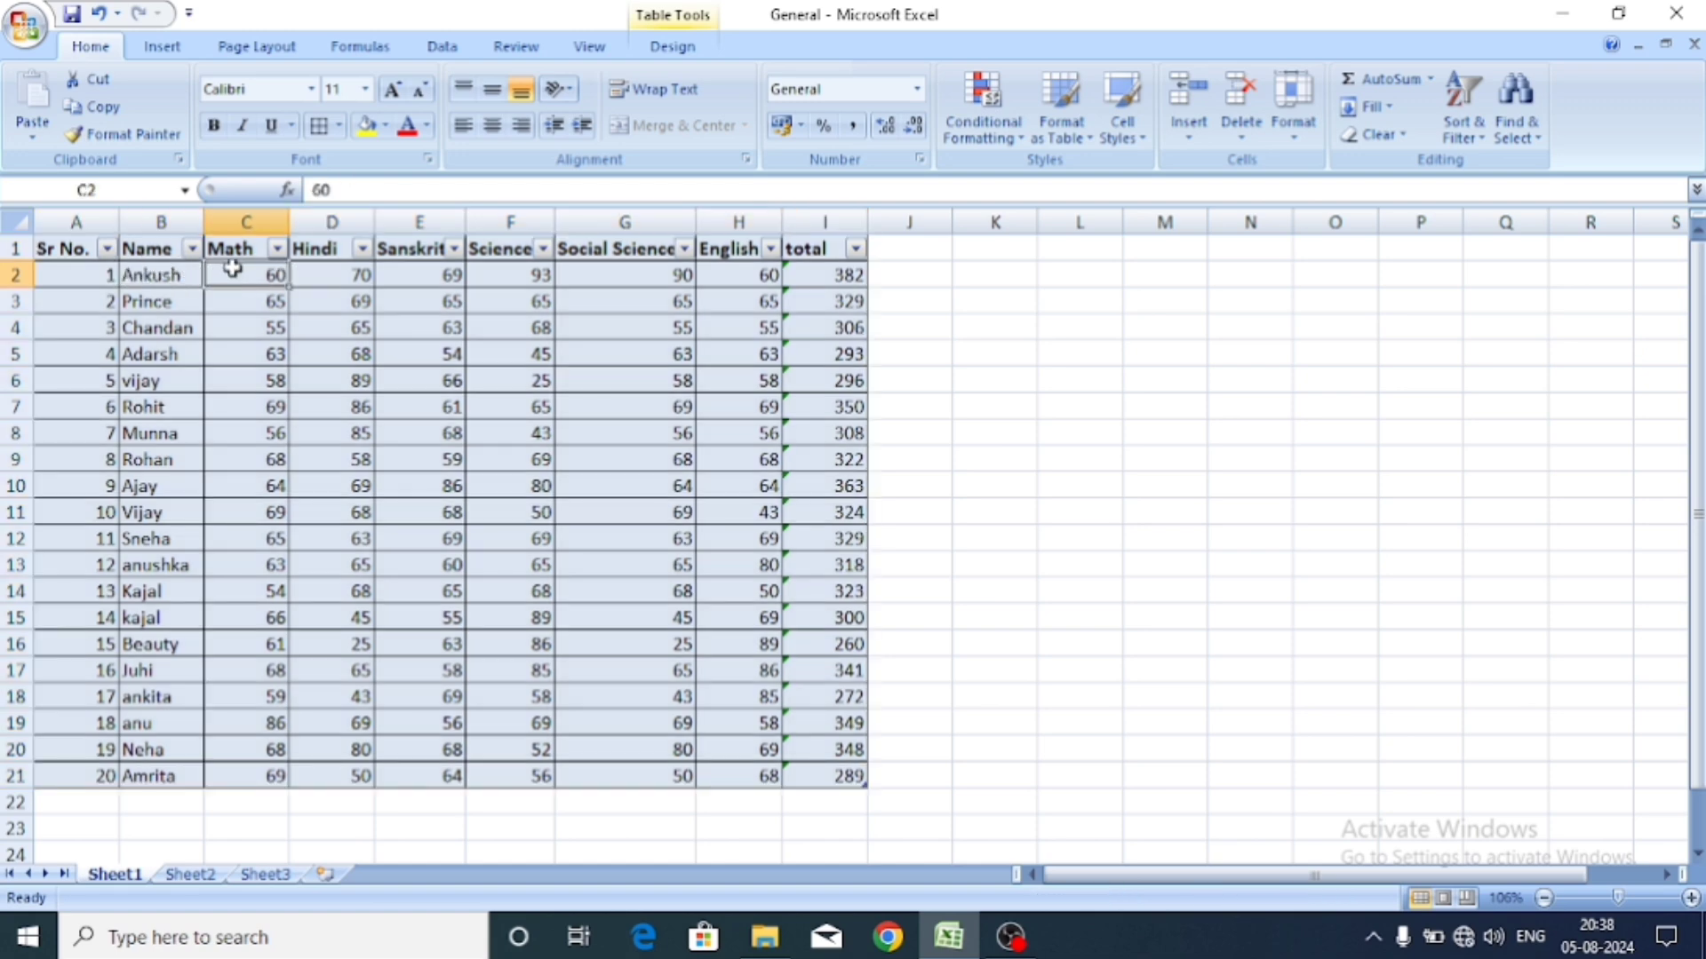
drag(75, 247, 830, 765)
click(1020, 149)
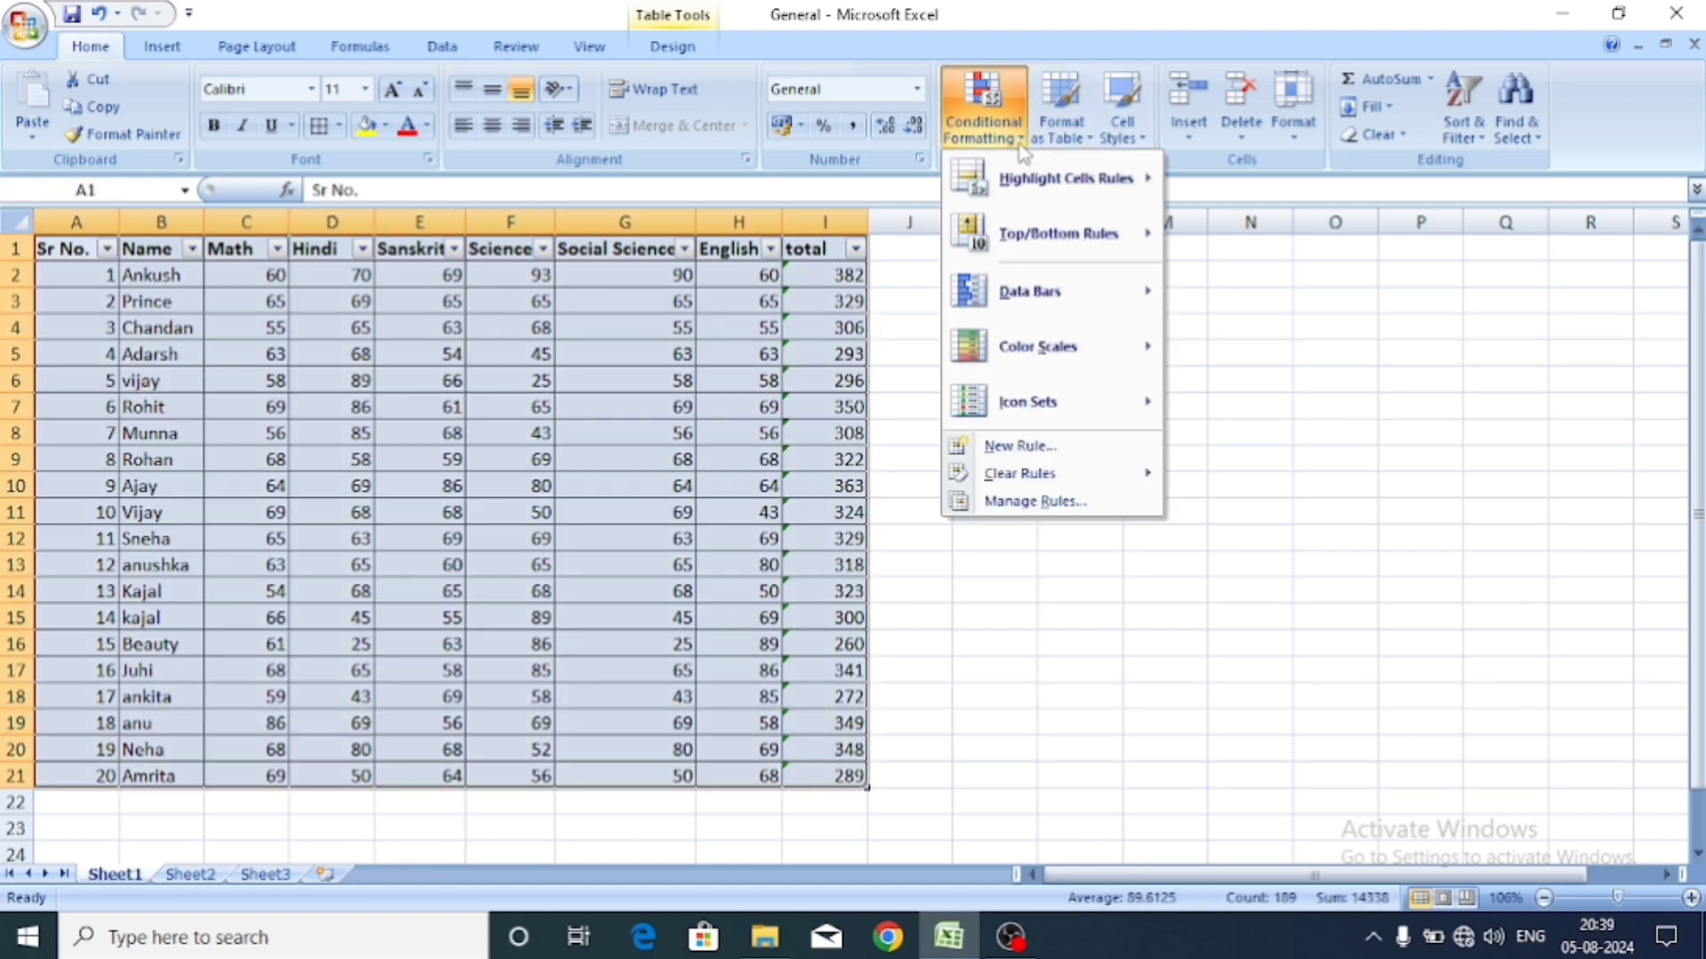
mouse_move(1039, 346)
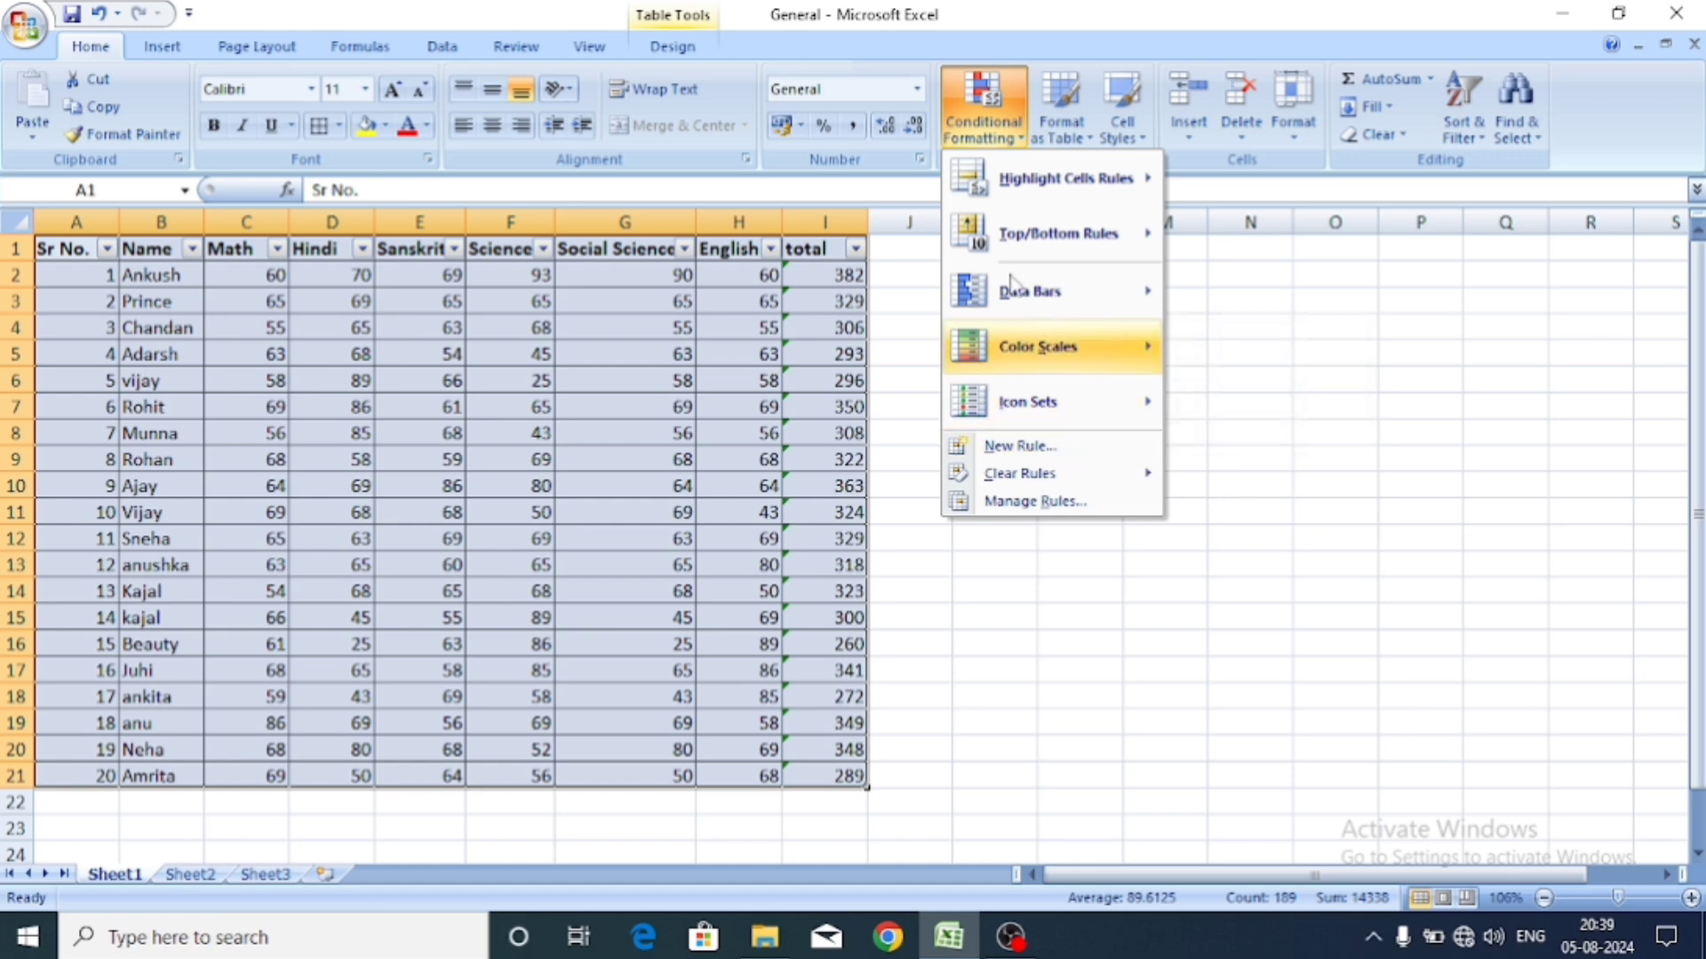
mouse_move(1066, 179)
click(1041, 129)
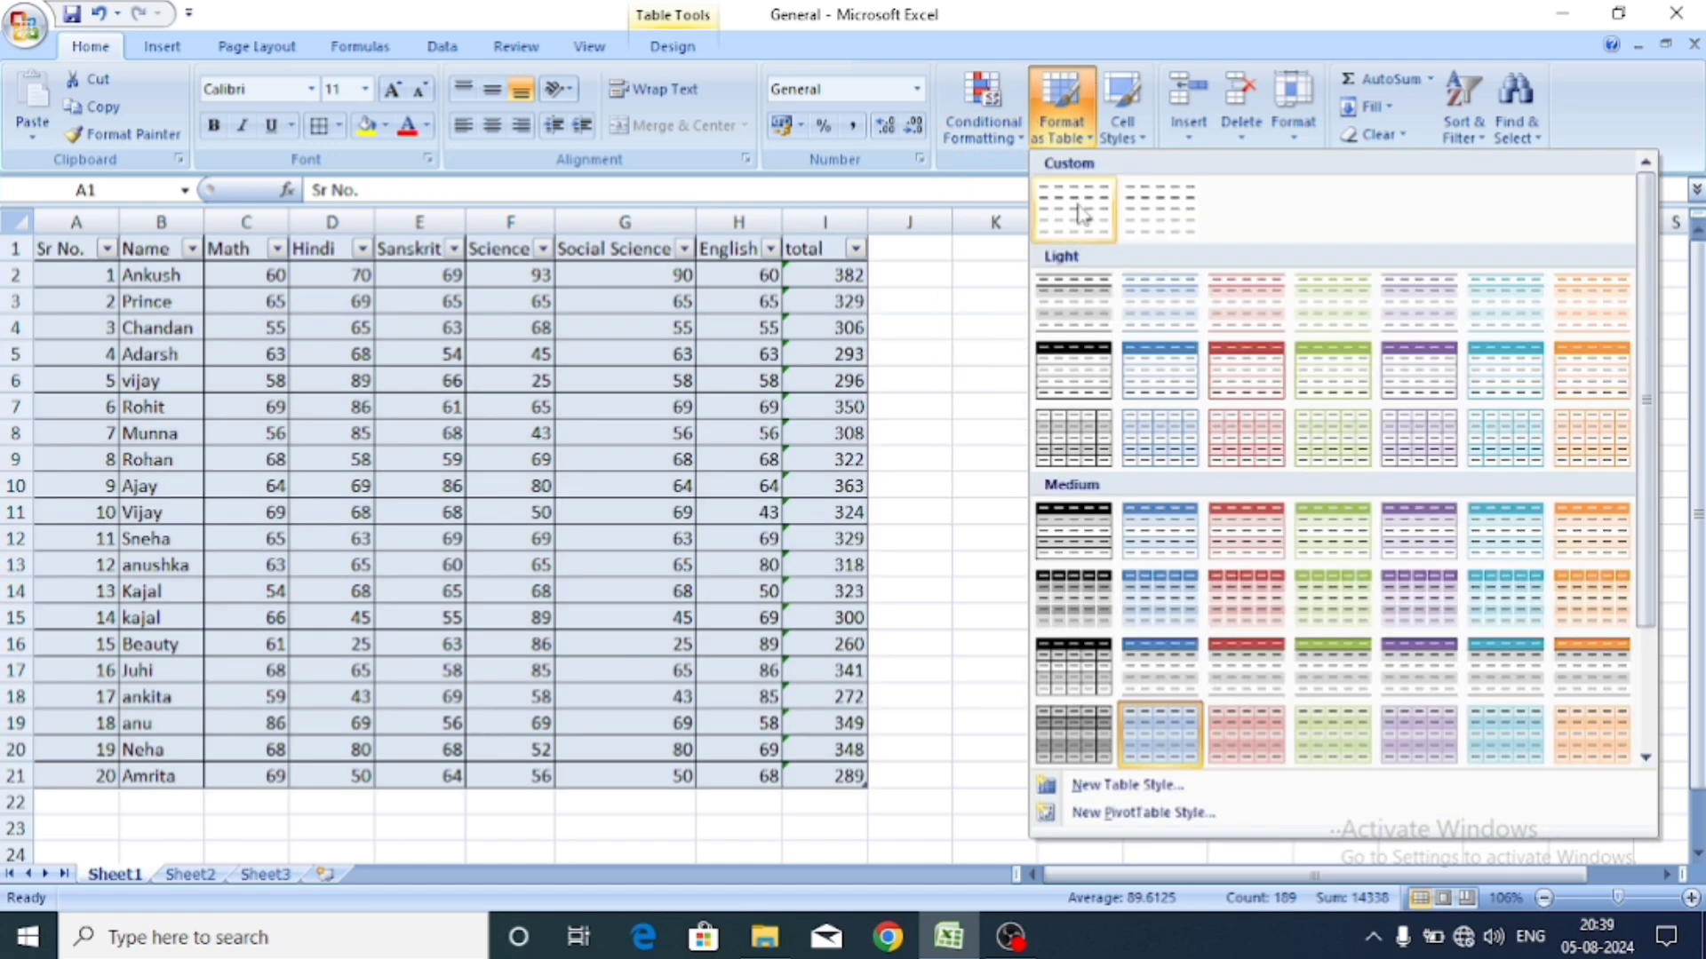
click(1457, 124)
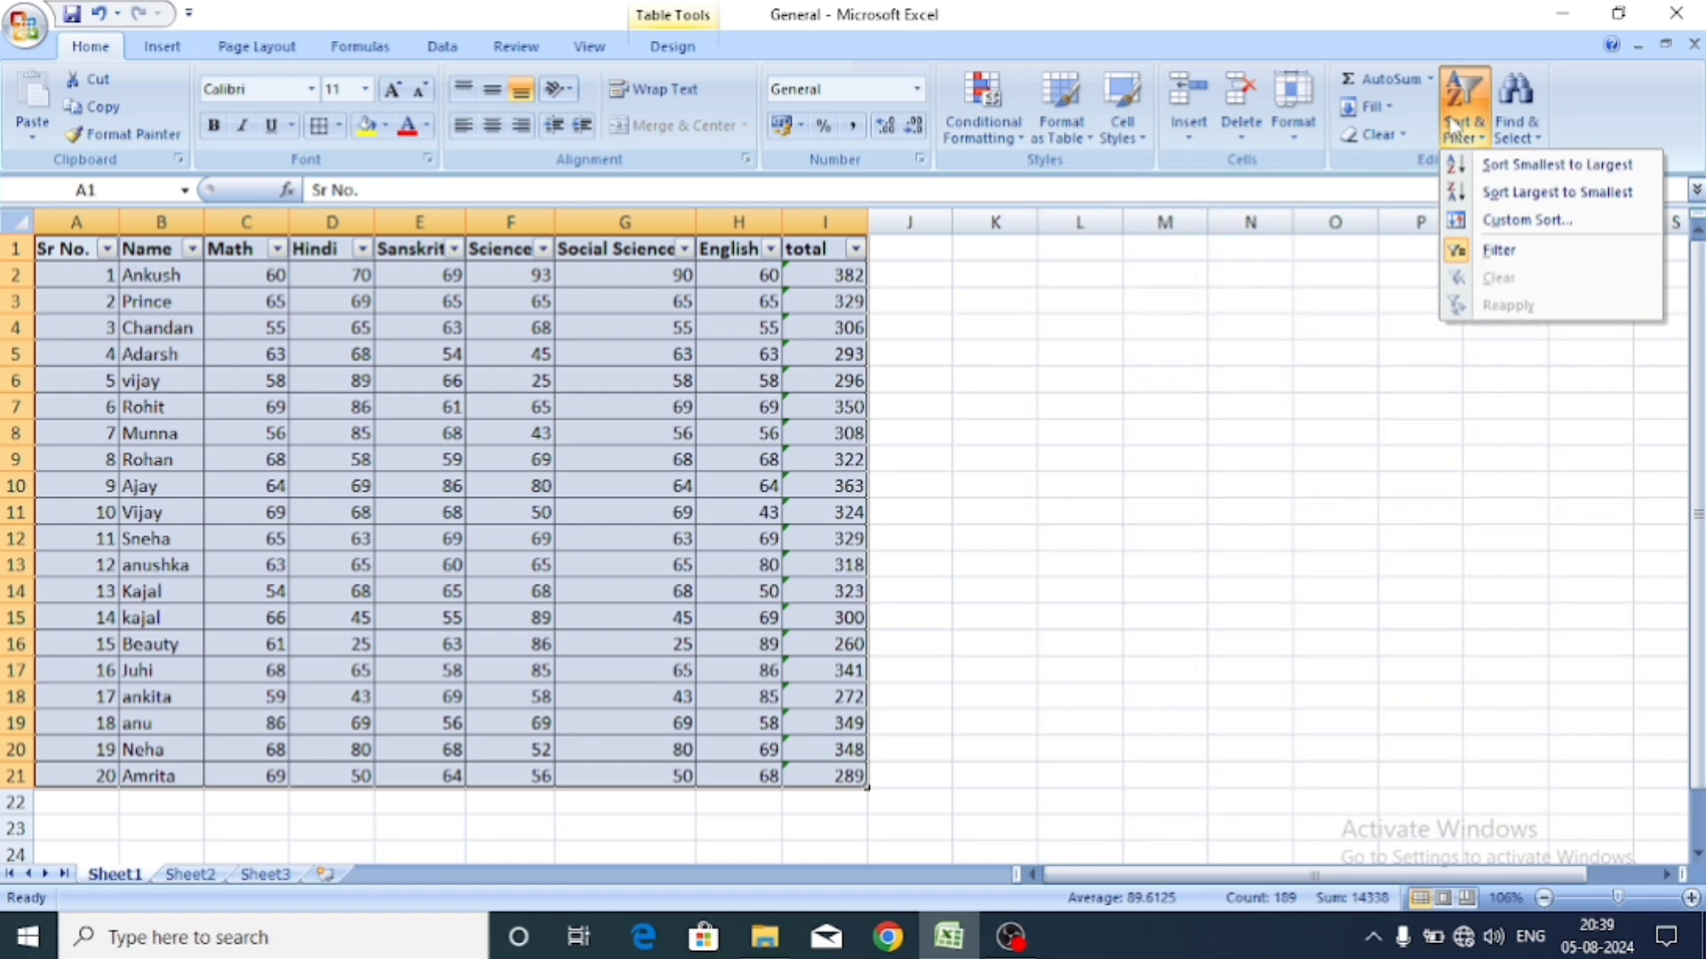
Turn off the header filters, then clear A1:I21's formats and undo the clear with Ctrl+Z.
click(1474, 252)
click(1150, 305)
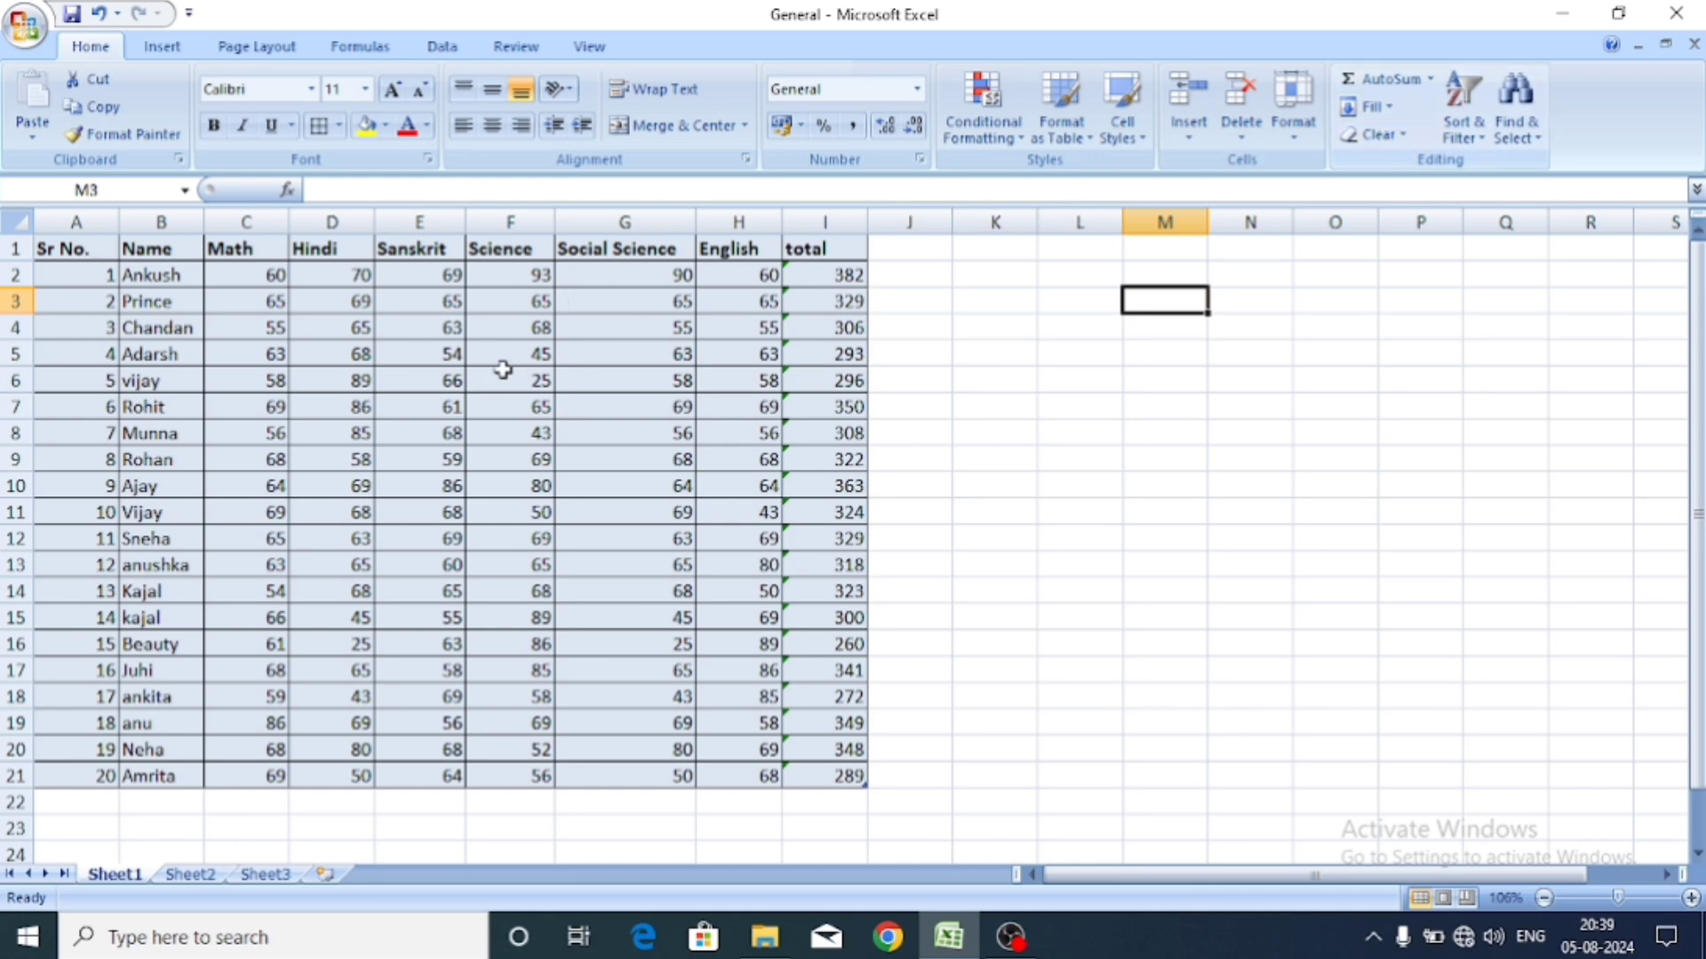
drag(97, 246, 808, 749)
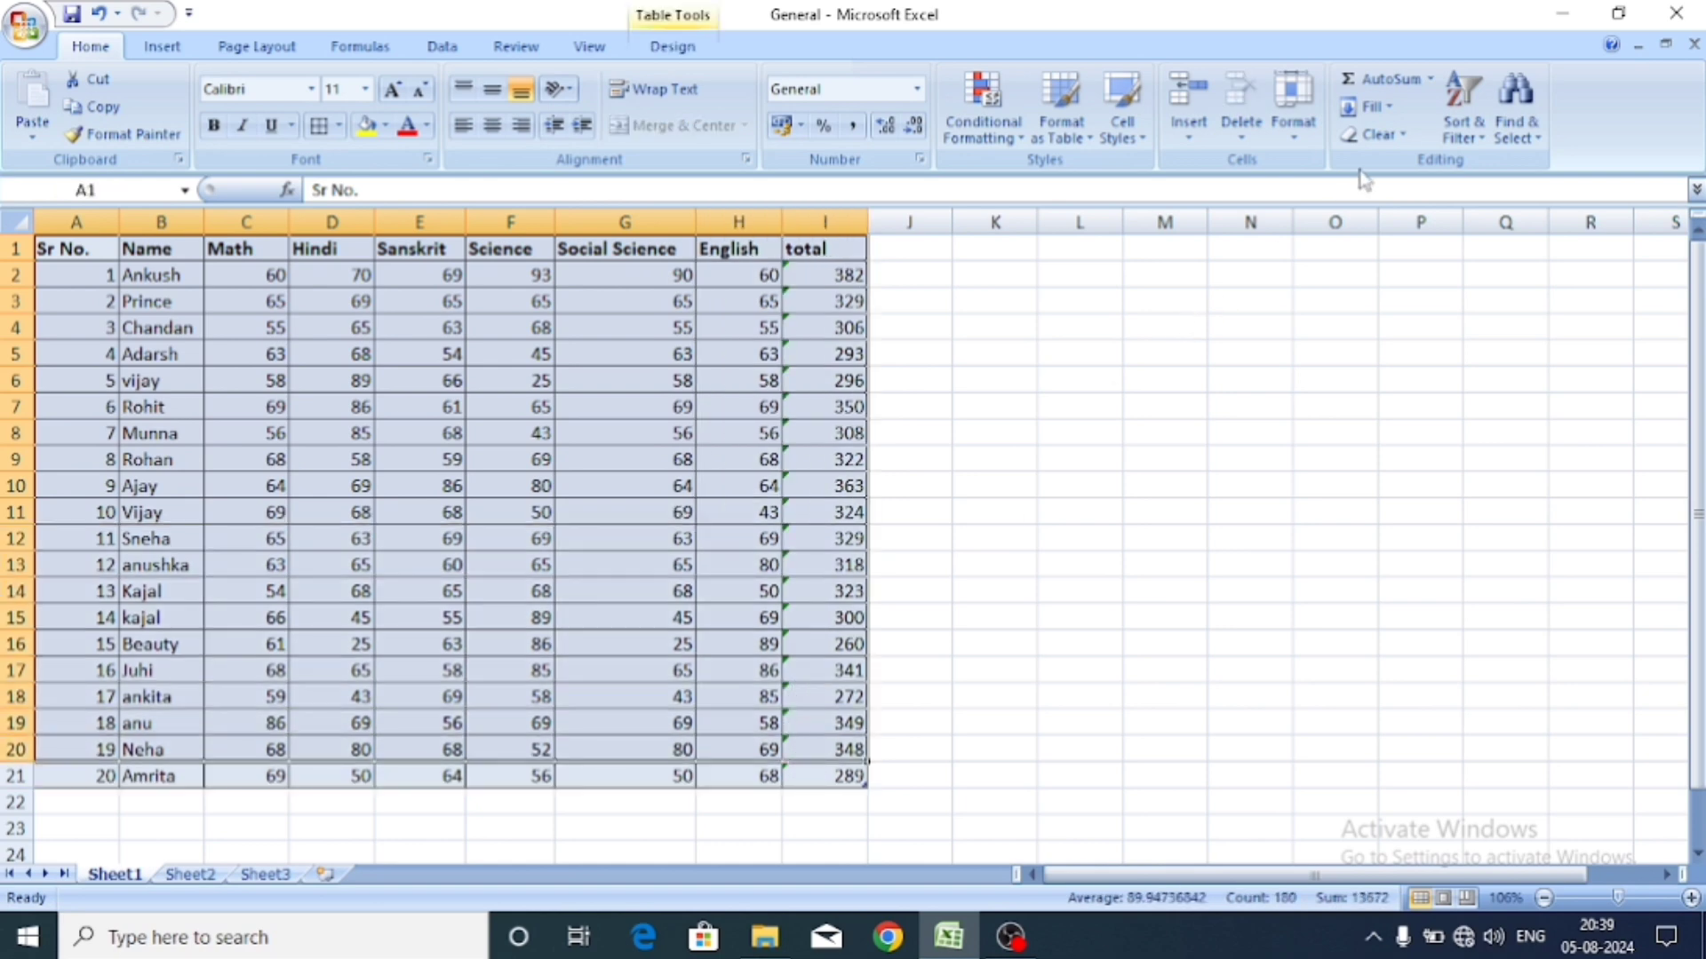
click(1375, 140)
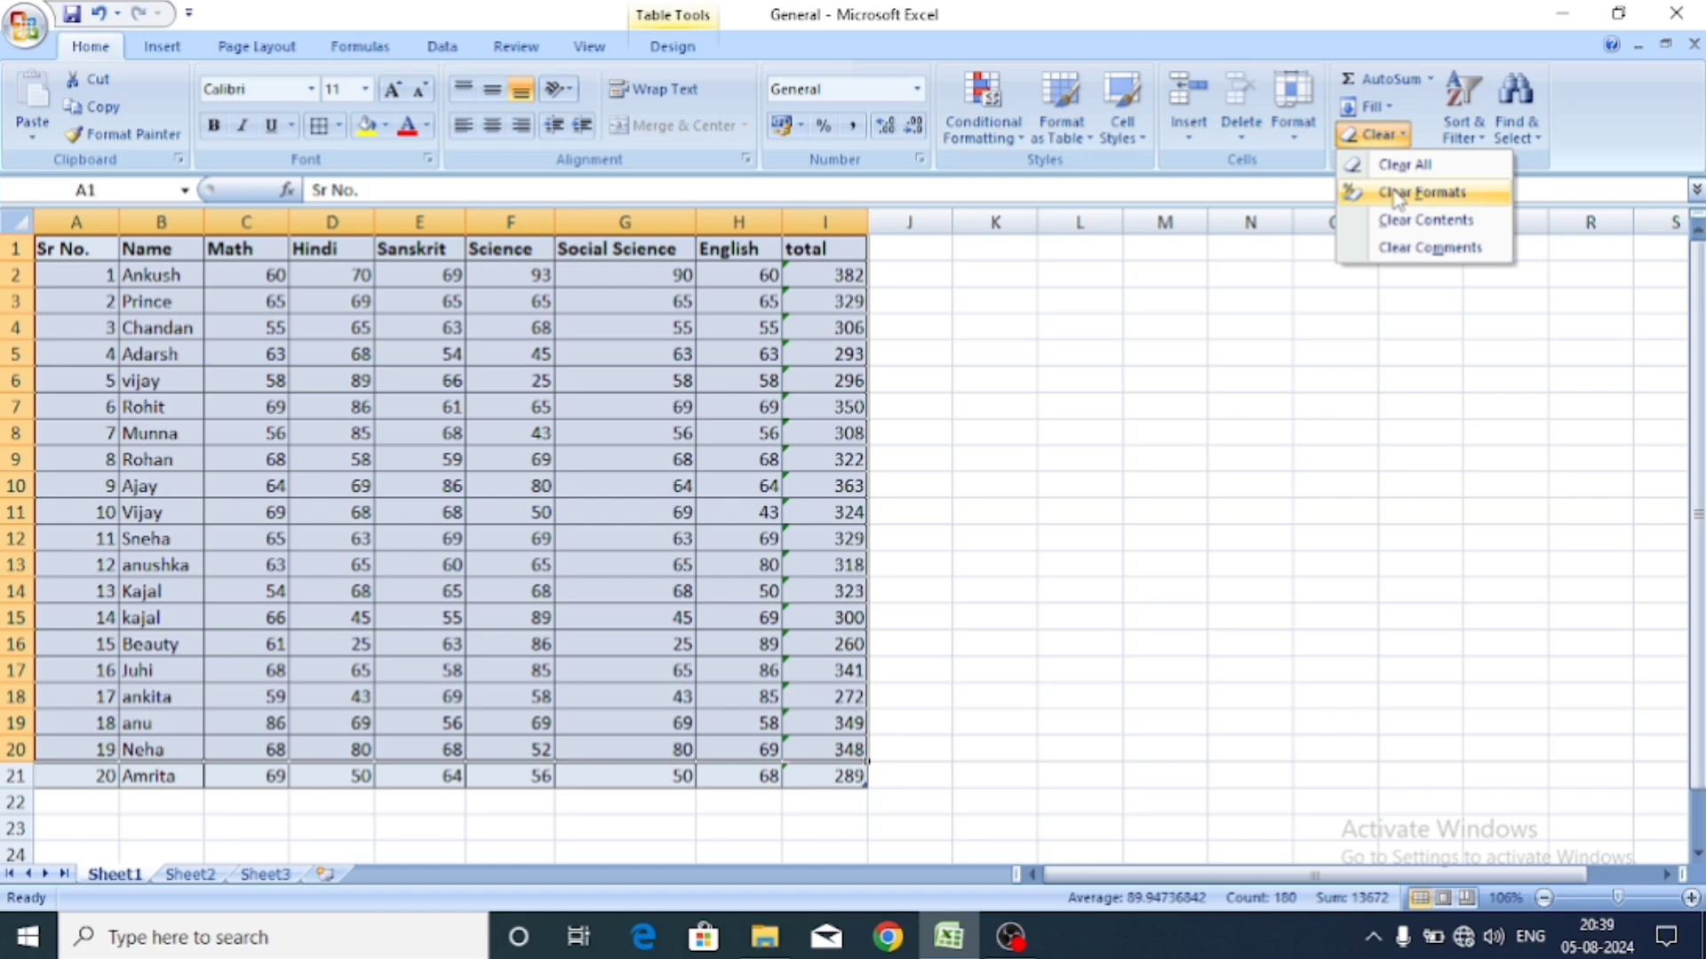
click(1399, 192)
click(1087, 327)
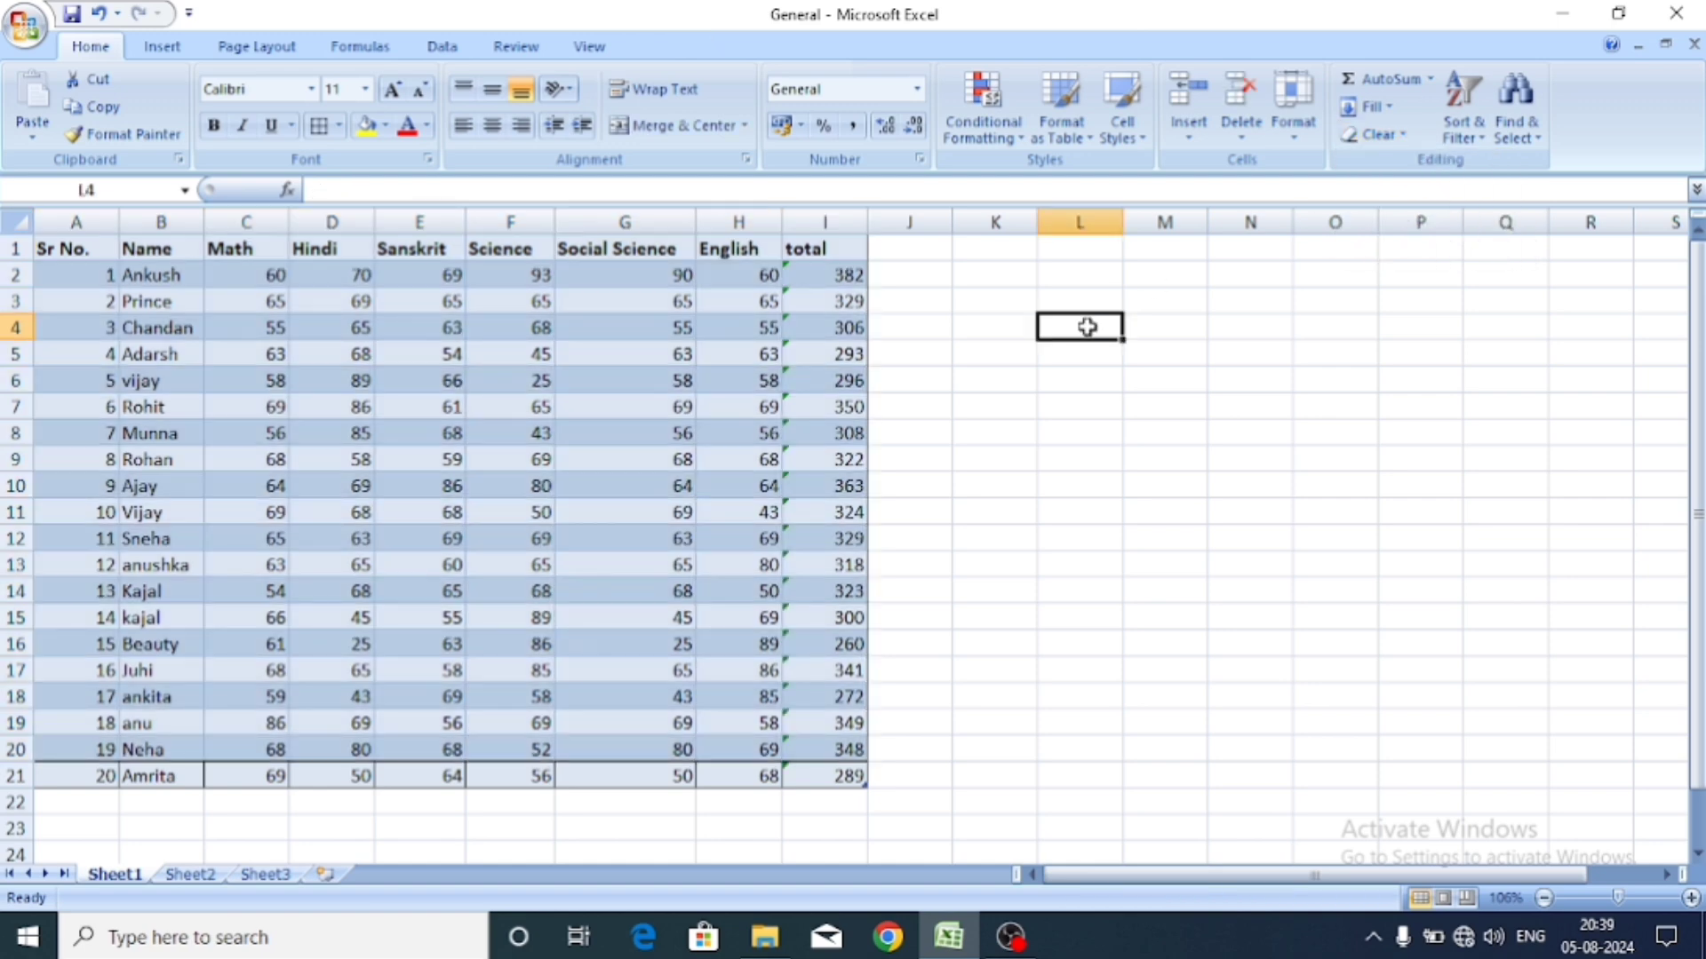
key(ctrl+z)
click(1031, 334)
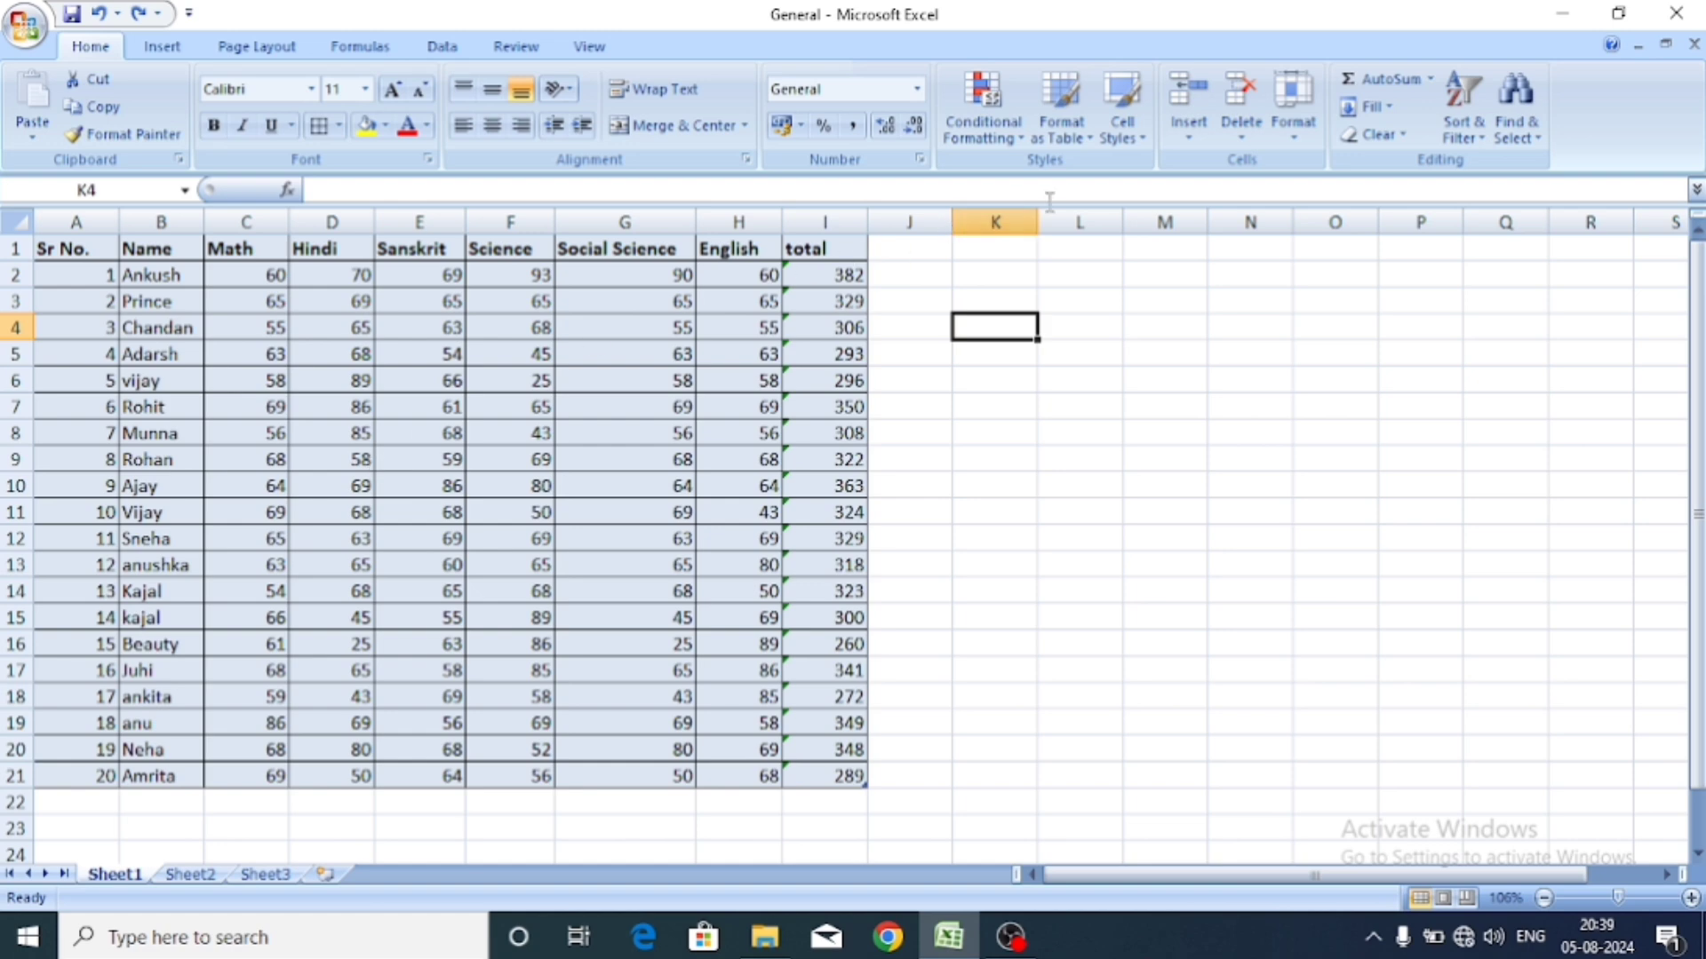
Insert a blank row at row 2, above Ankush's marks, using Insert Cells.
click(236, 275)
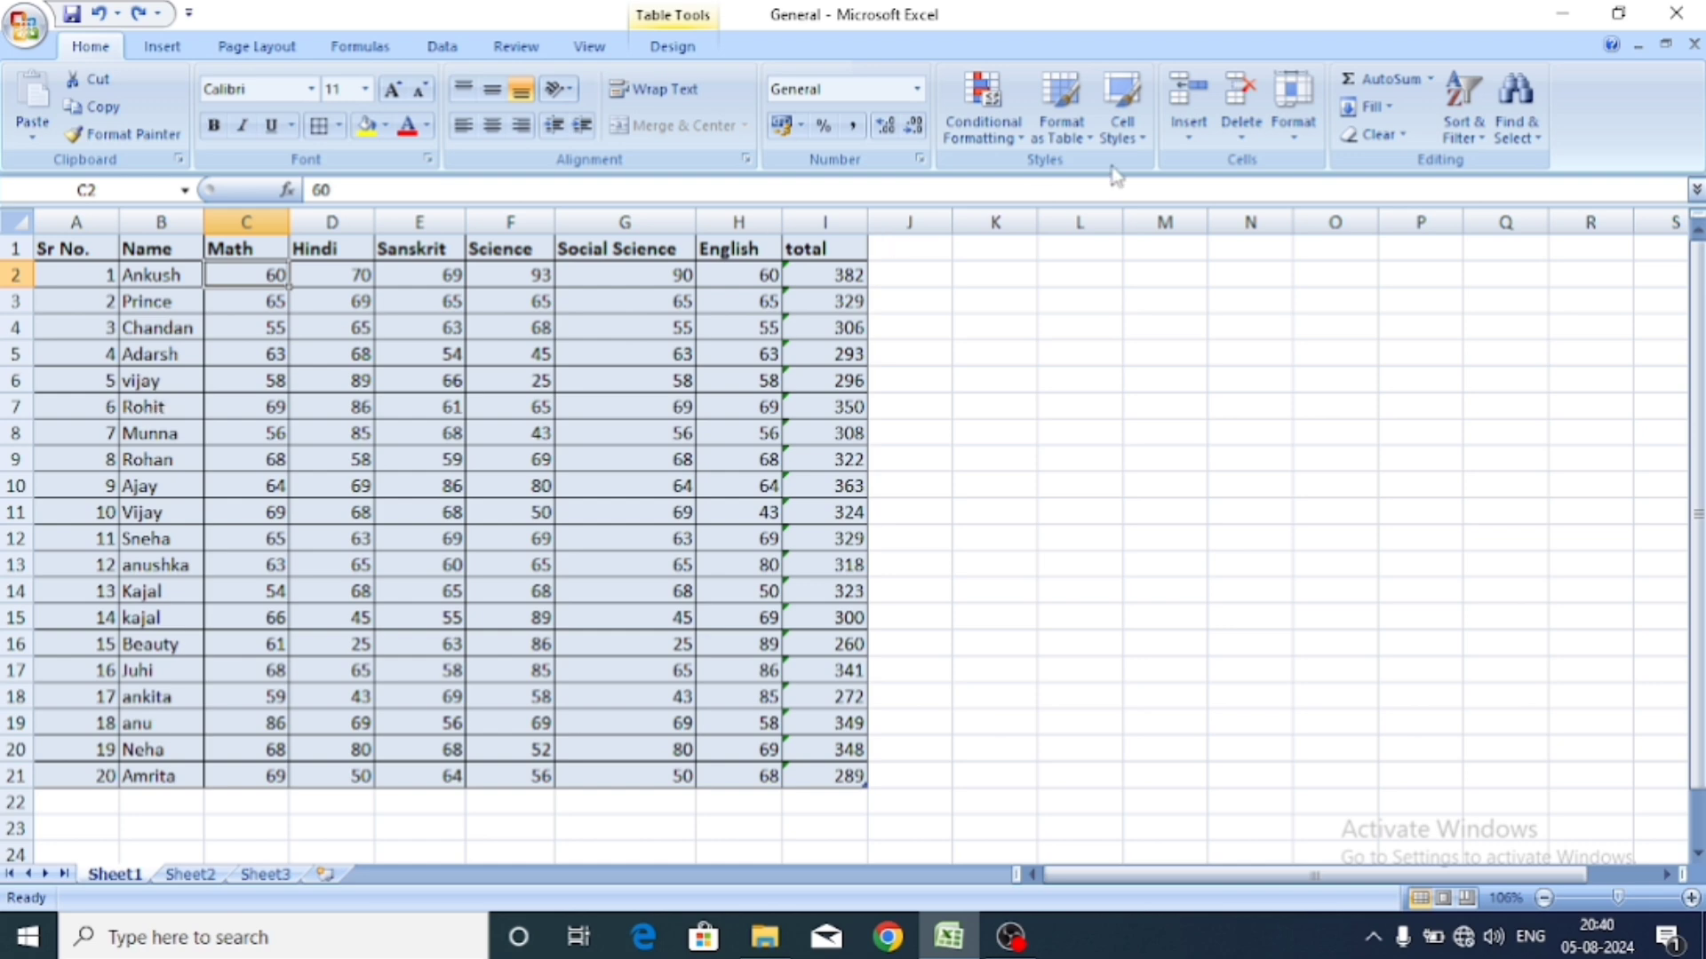
click(1181, 140)
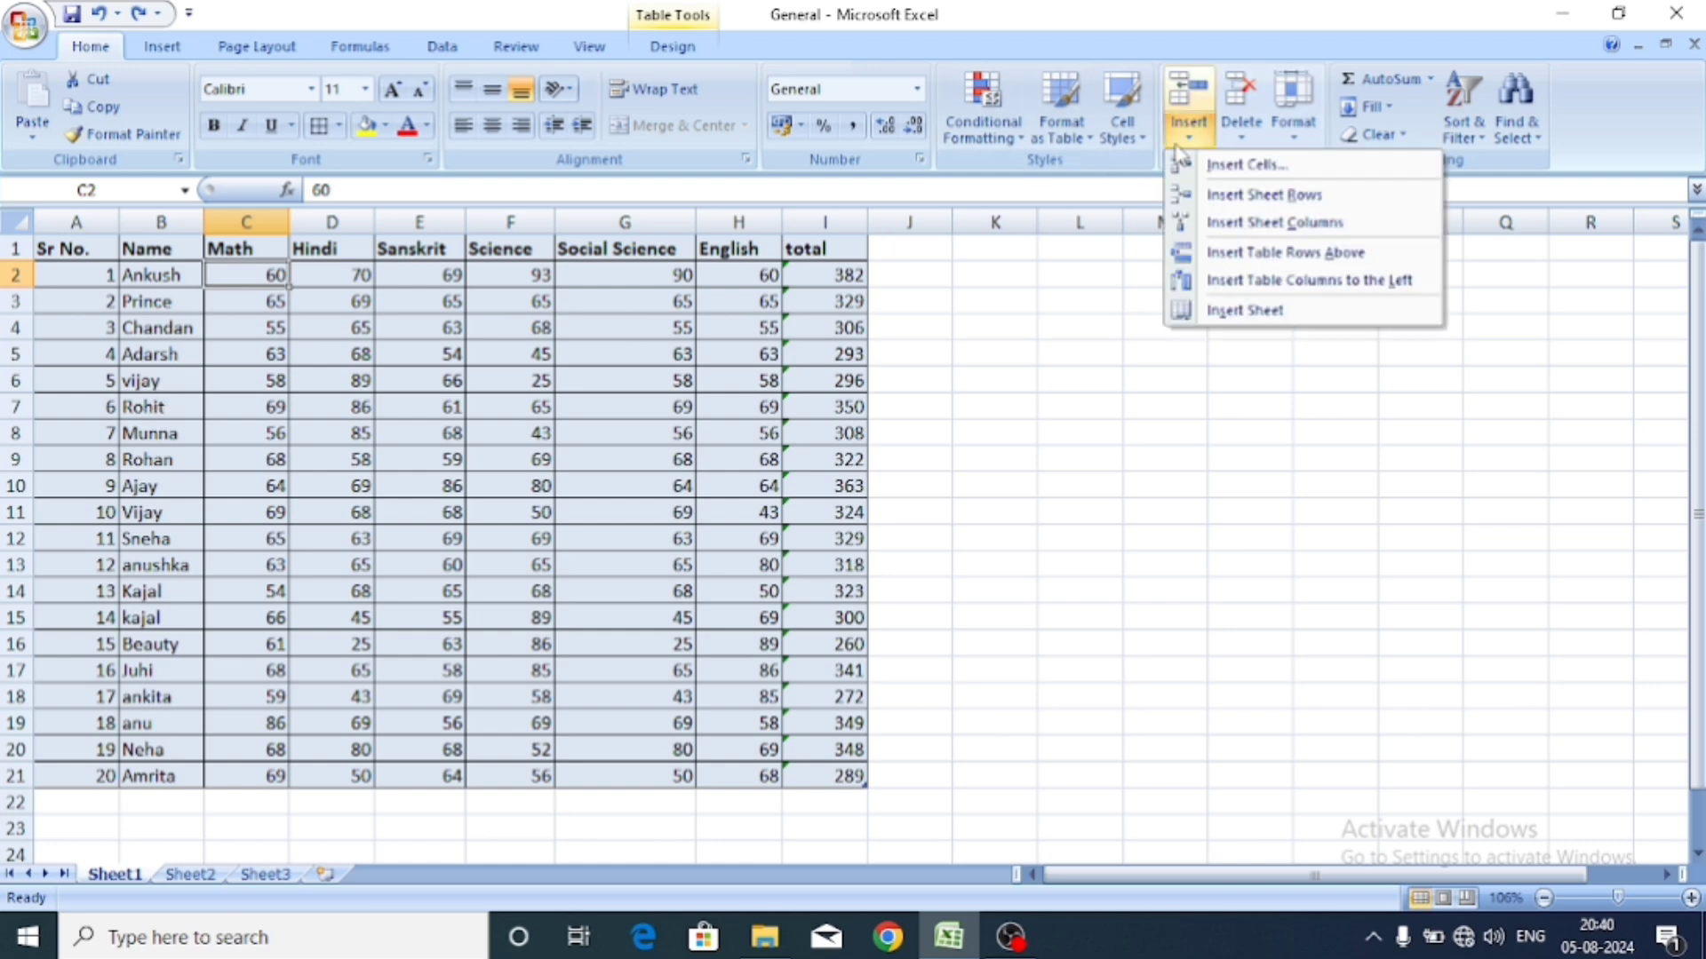
click(1274, 143)
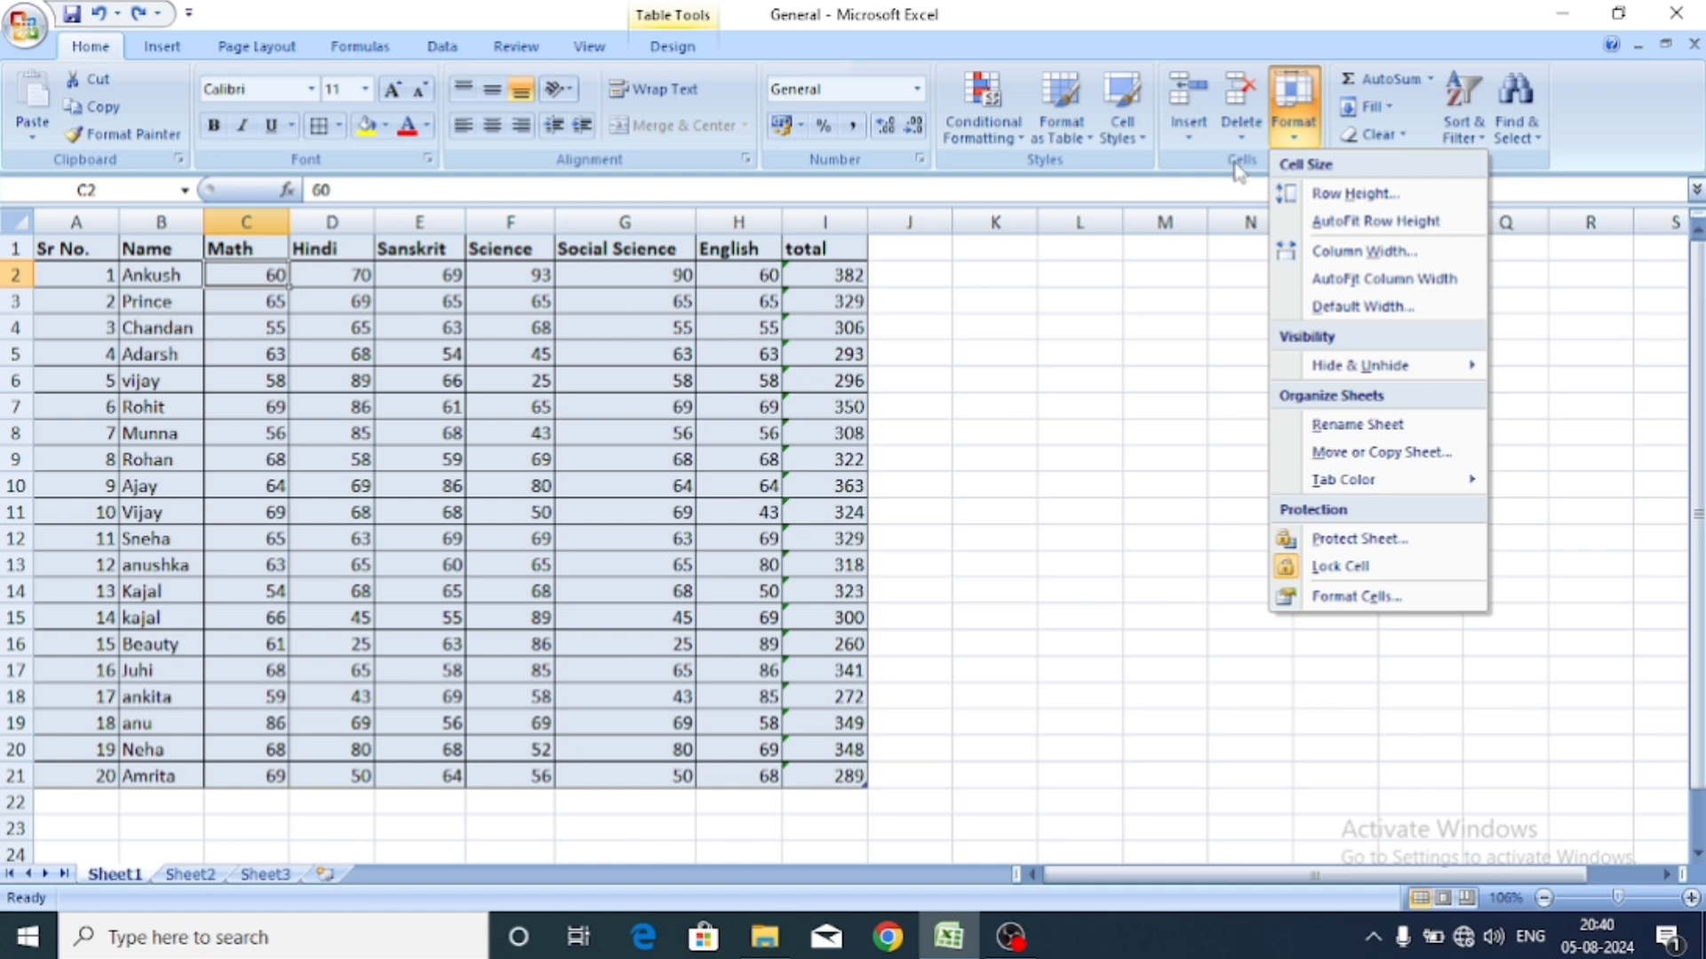
click(1221, 160)
click(1182, 132)
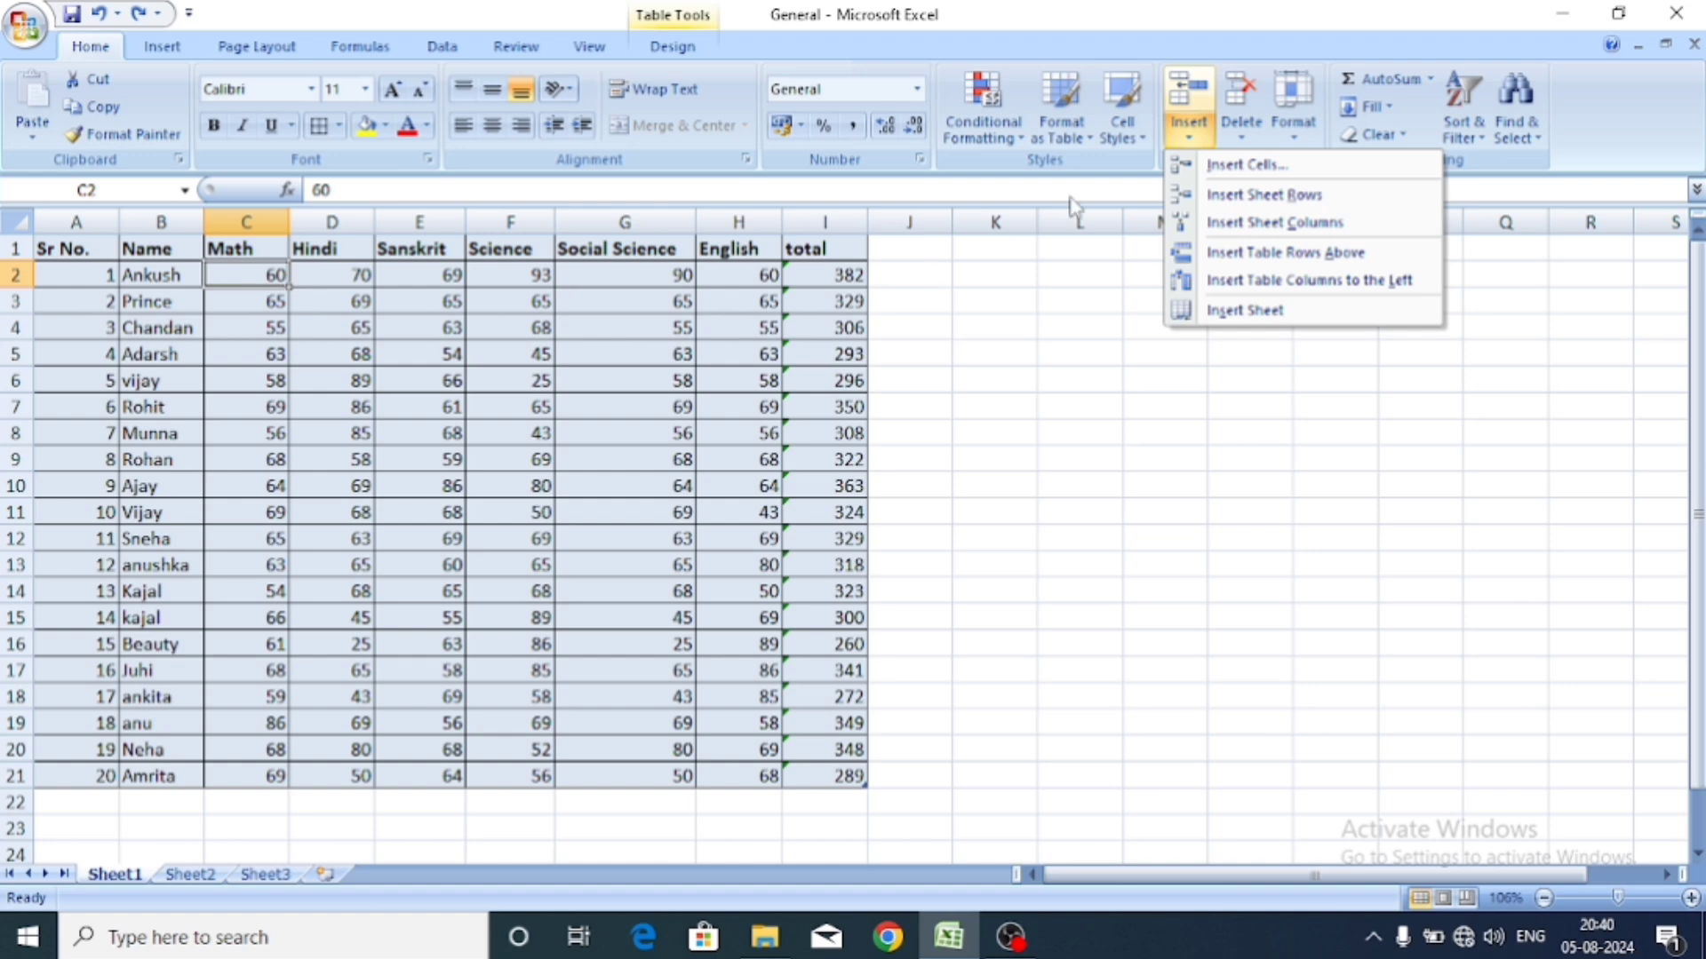
click(1261, 169)
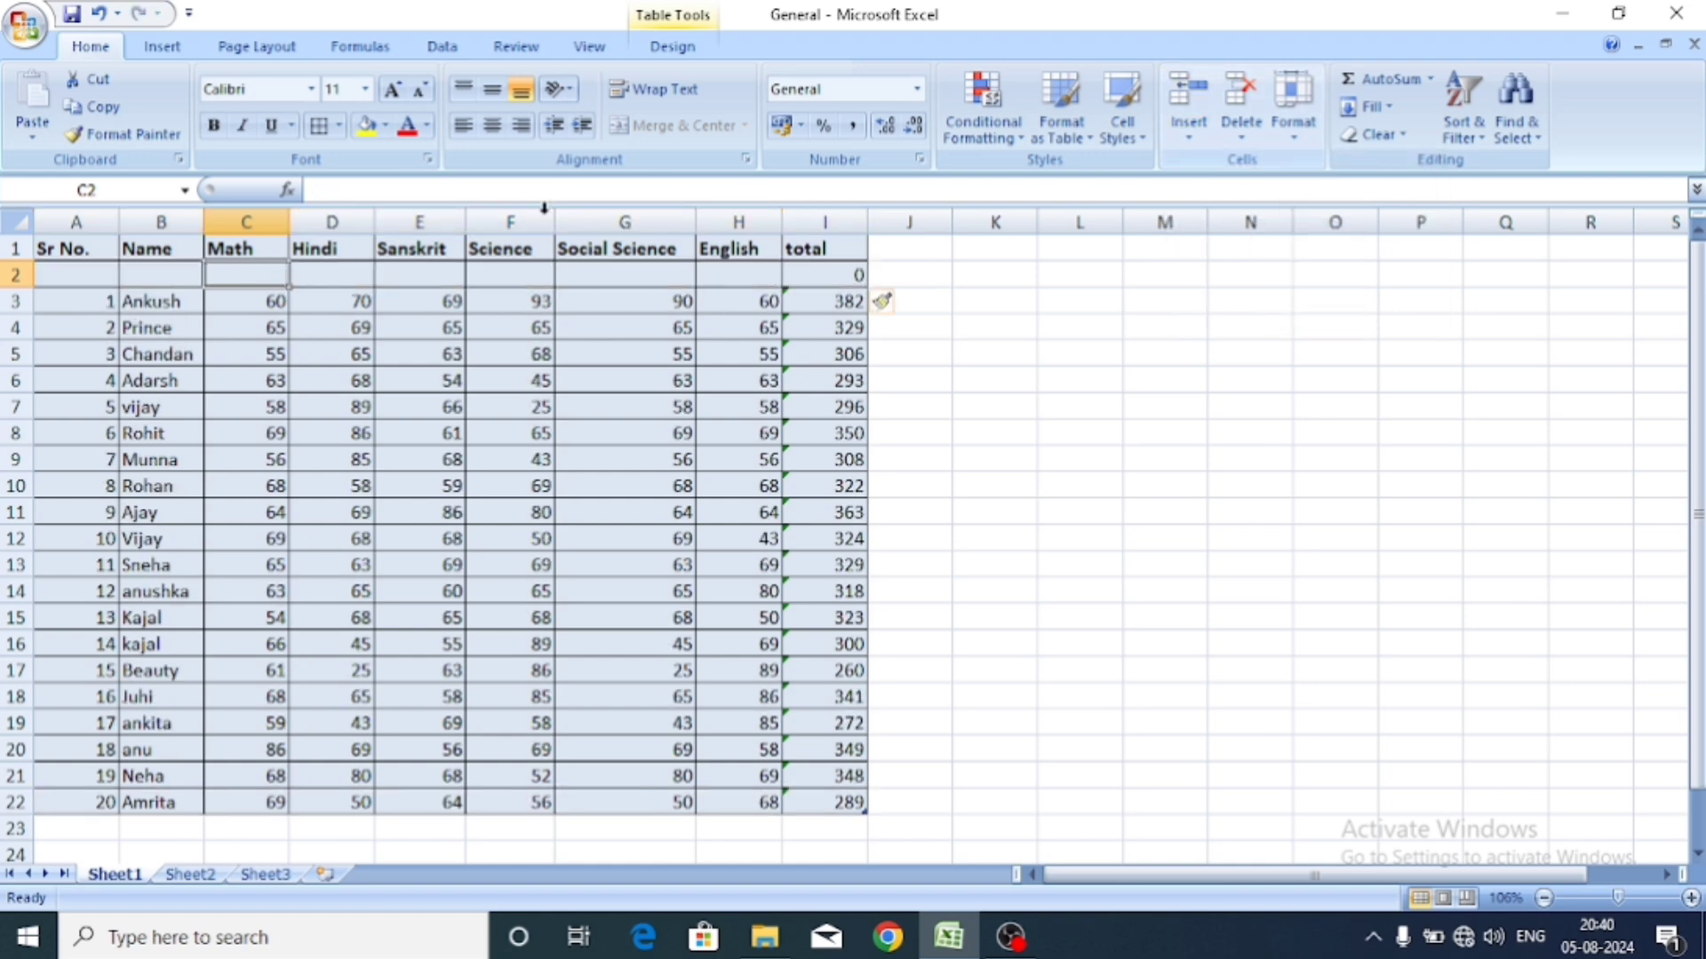
Select B2 in the new row and zoom the sheet in to 136%.
click(137, 283)
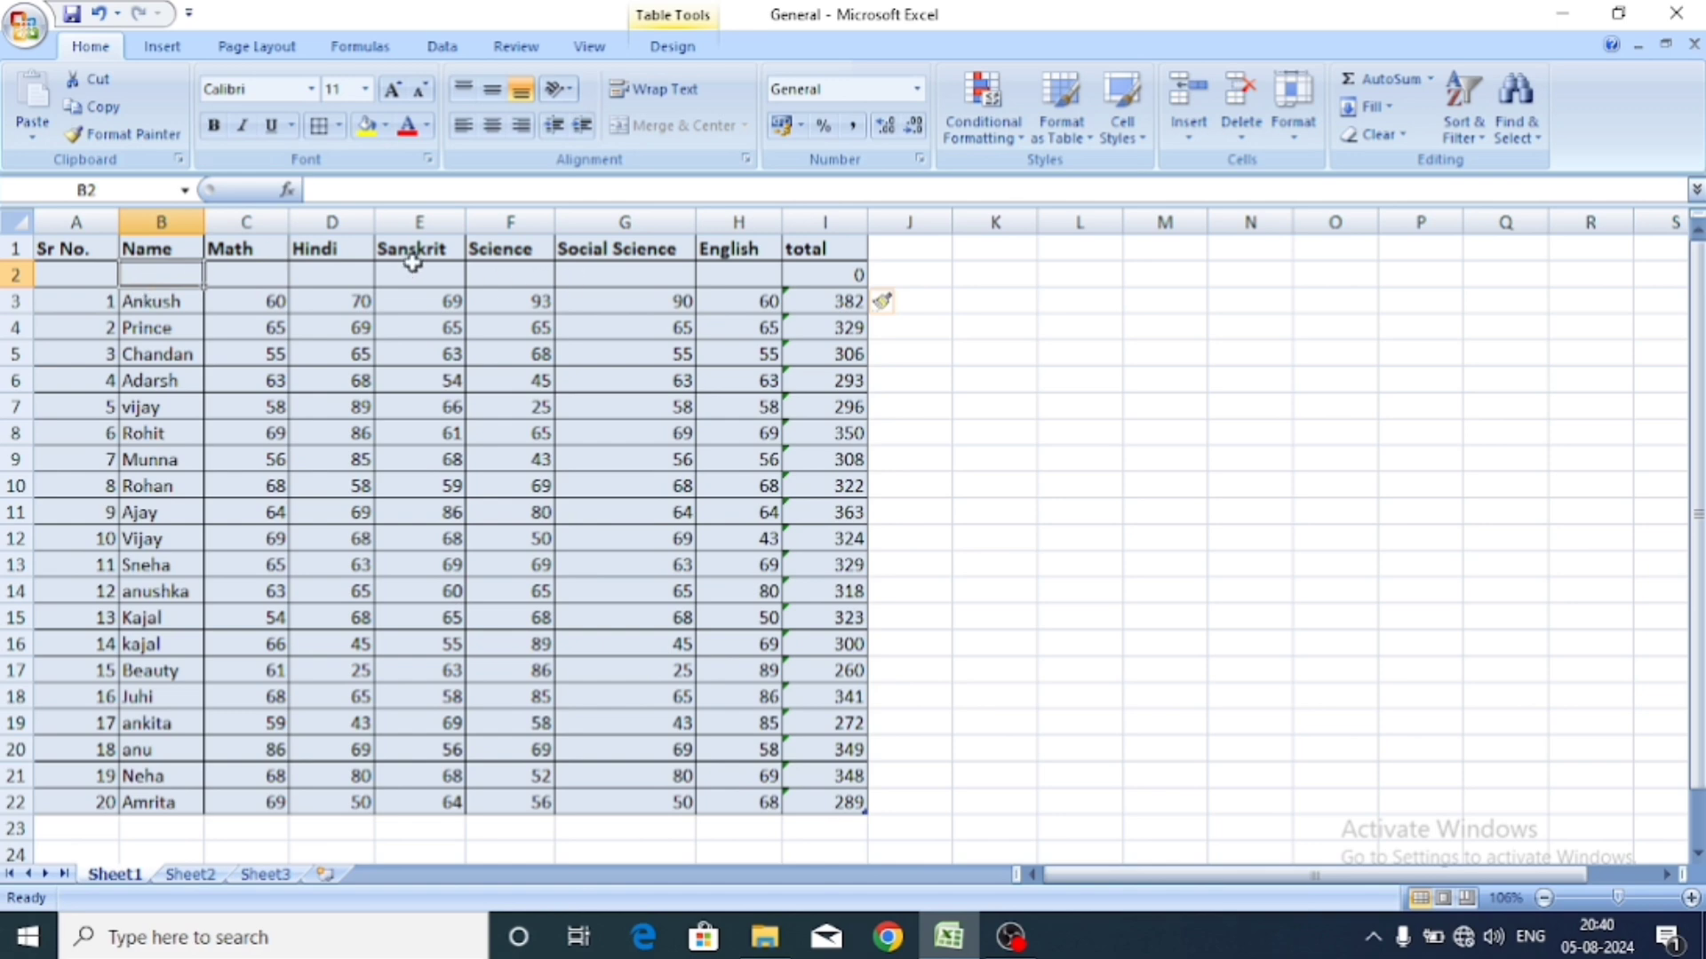
click(1625, 898)
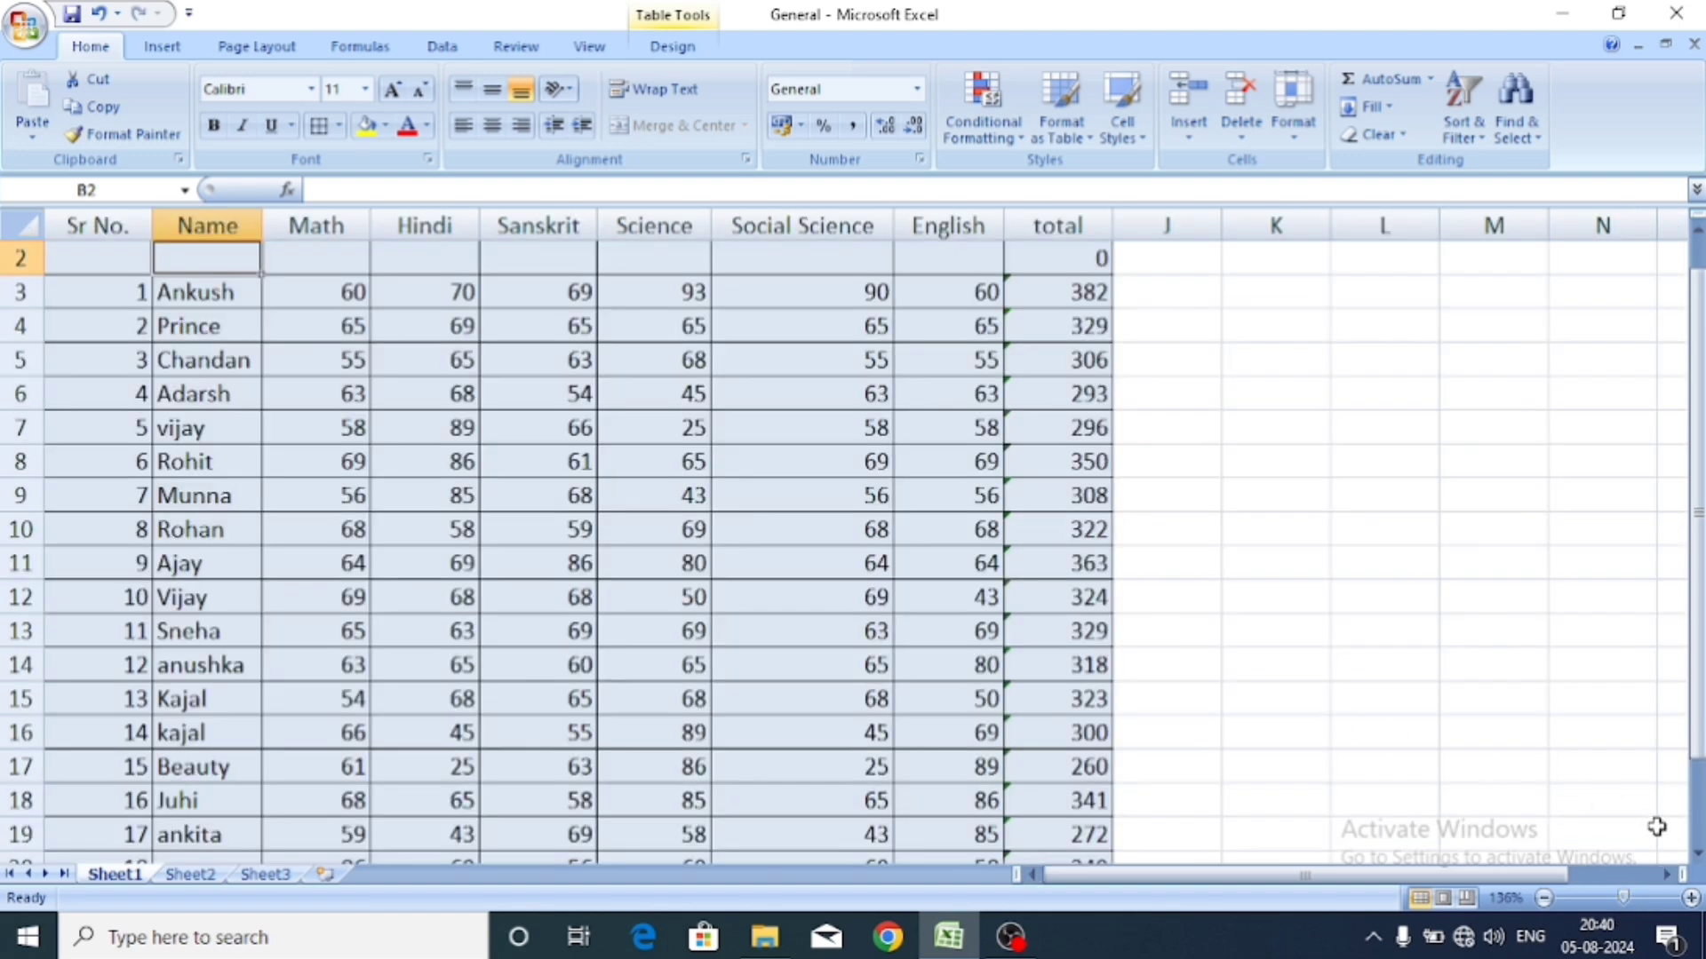
drag(1699, 697, 1699, 686)
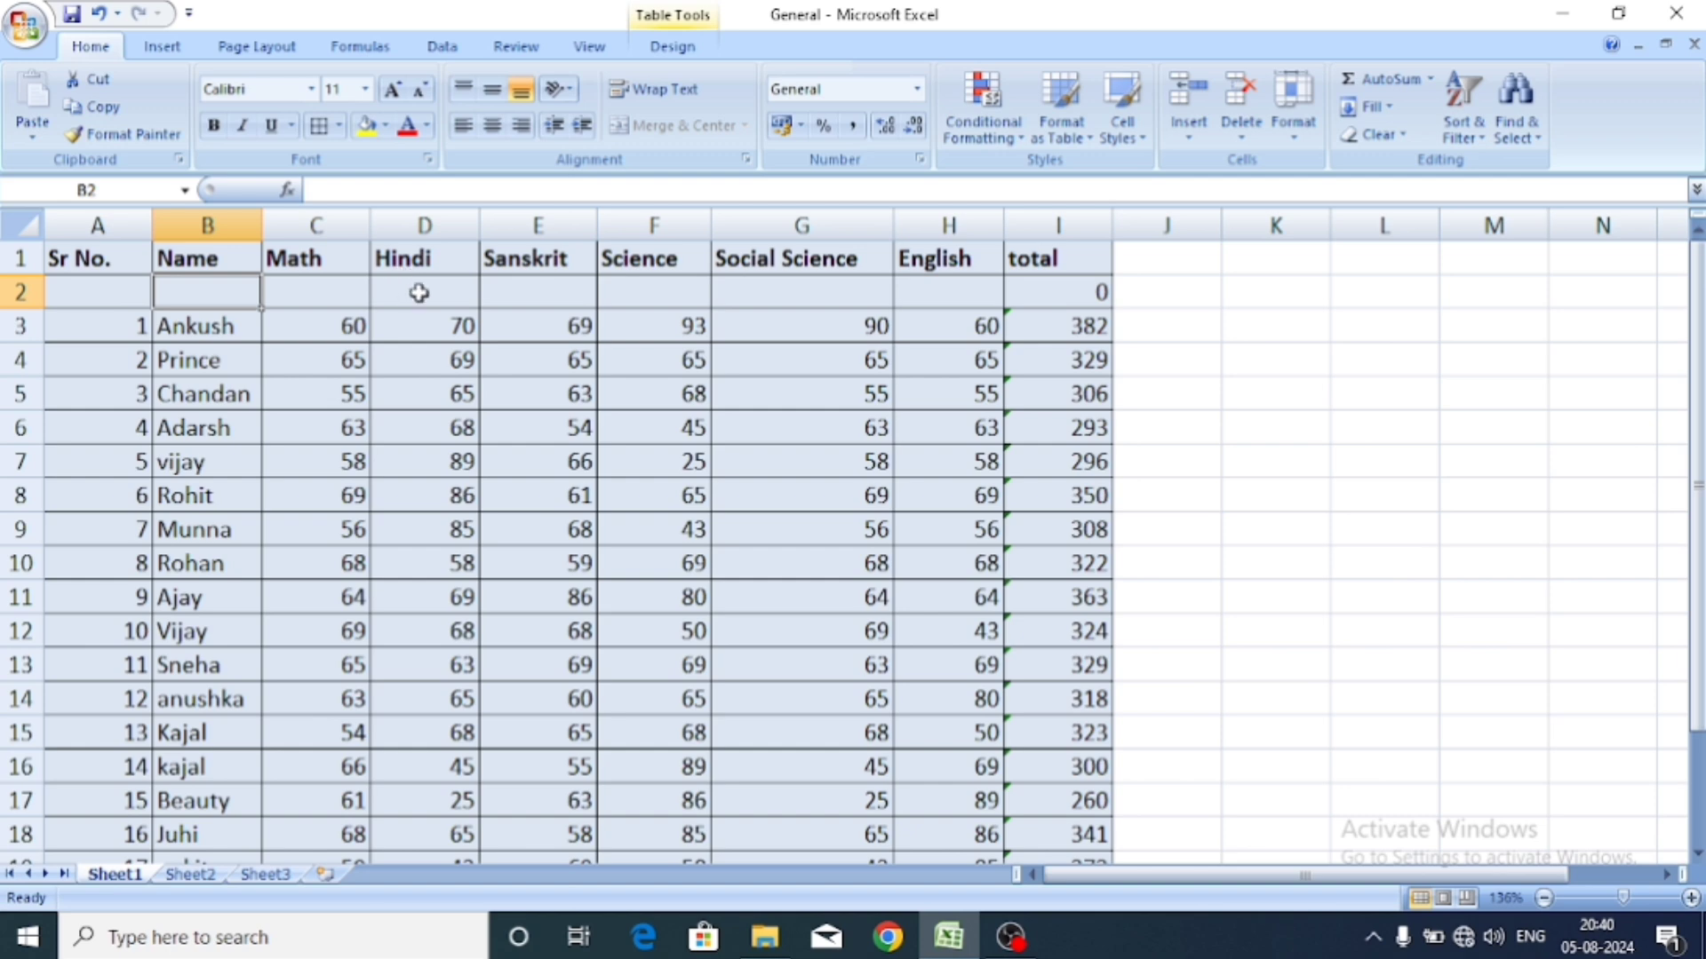
click(1181, 140)
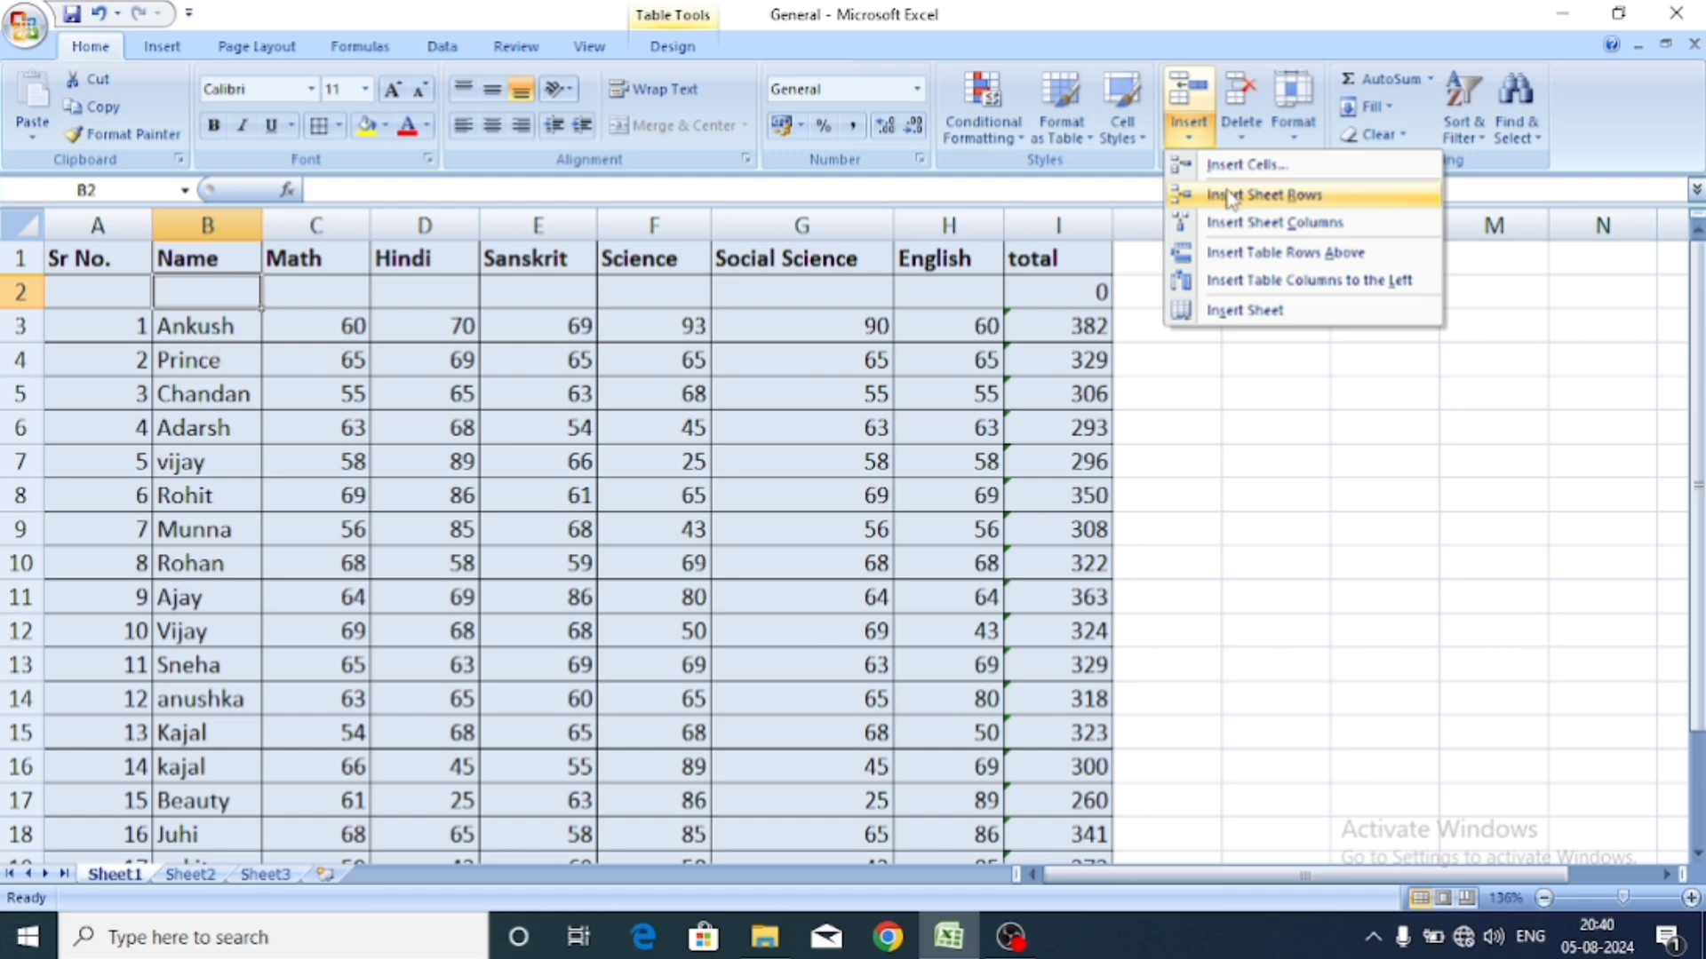
Insert a whole sheet row above Prince's row 4 with Insert Sheet Rows.
click(466, 368)
click(271, 353)
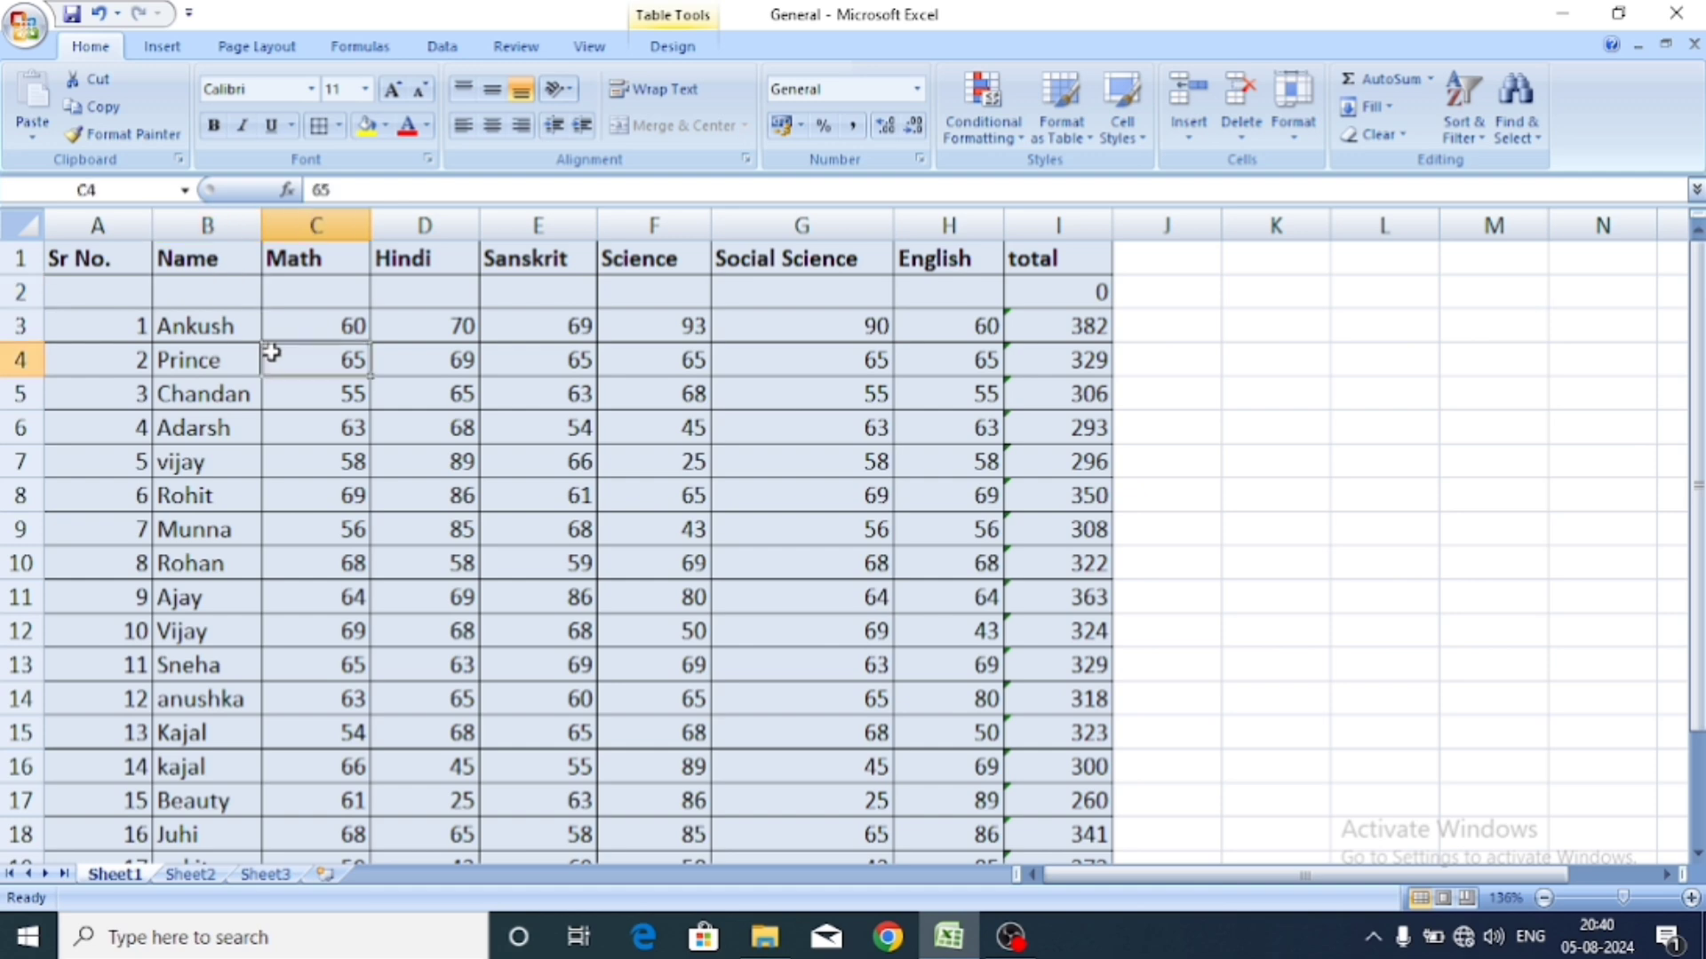
click(238, 357)
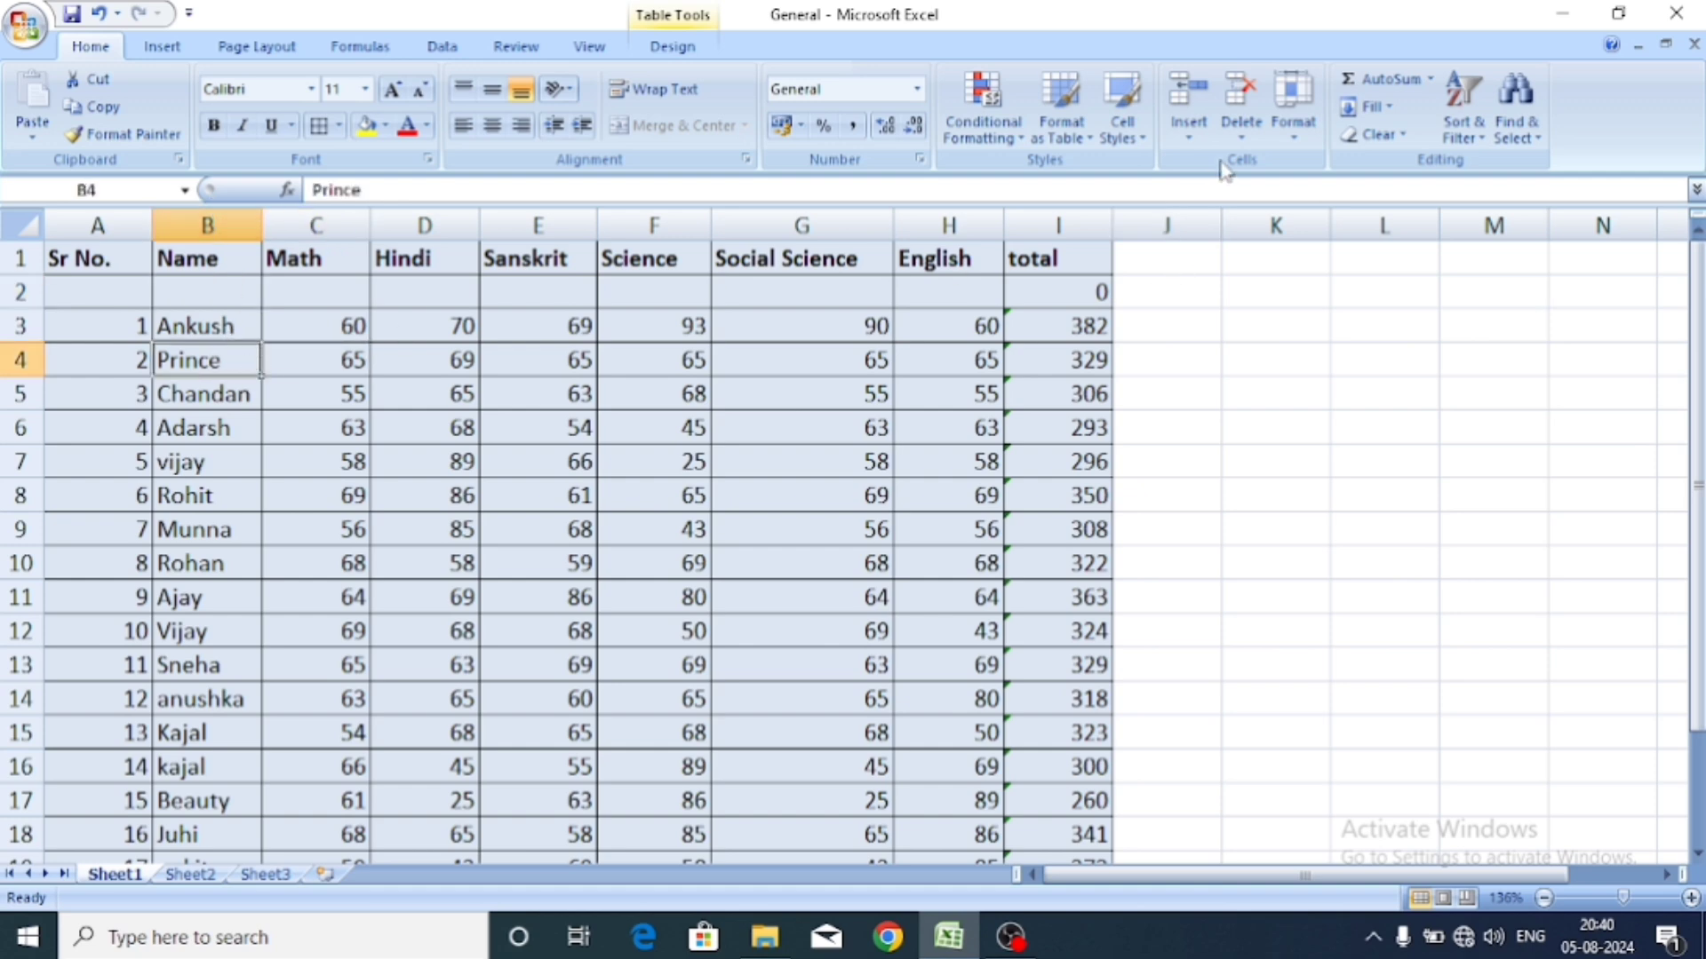
click(1189, 127)
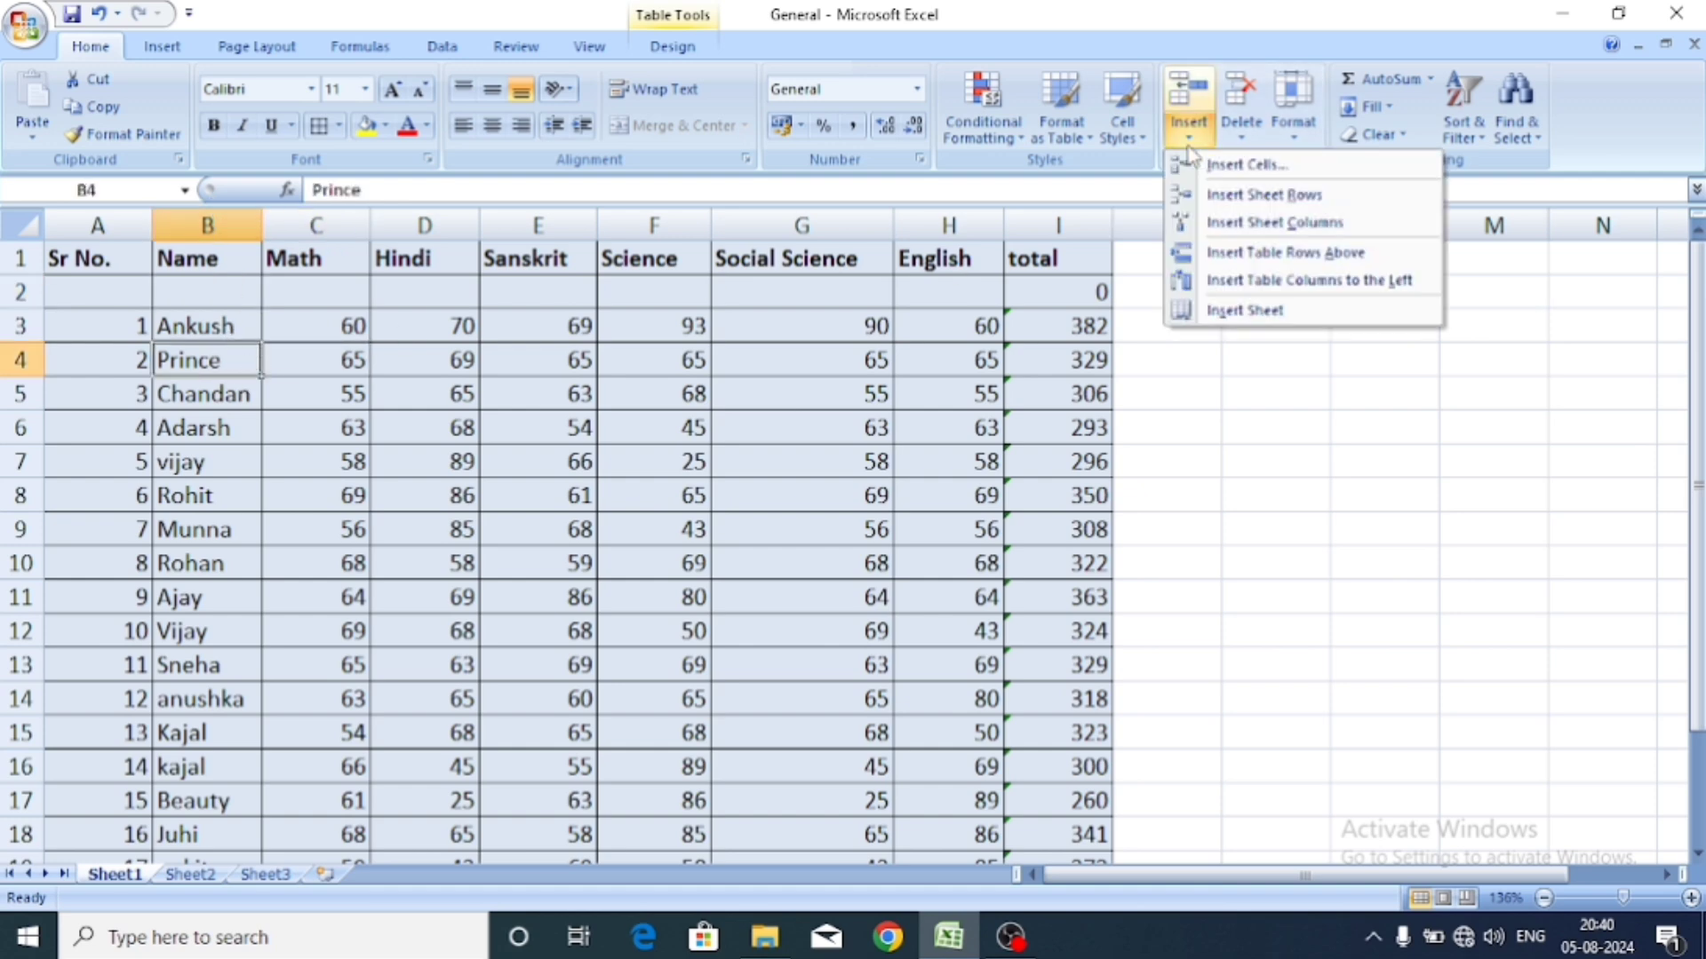
click(1224, 204)
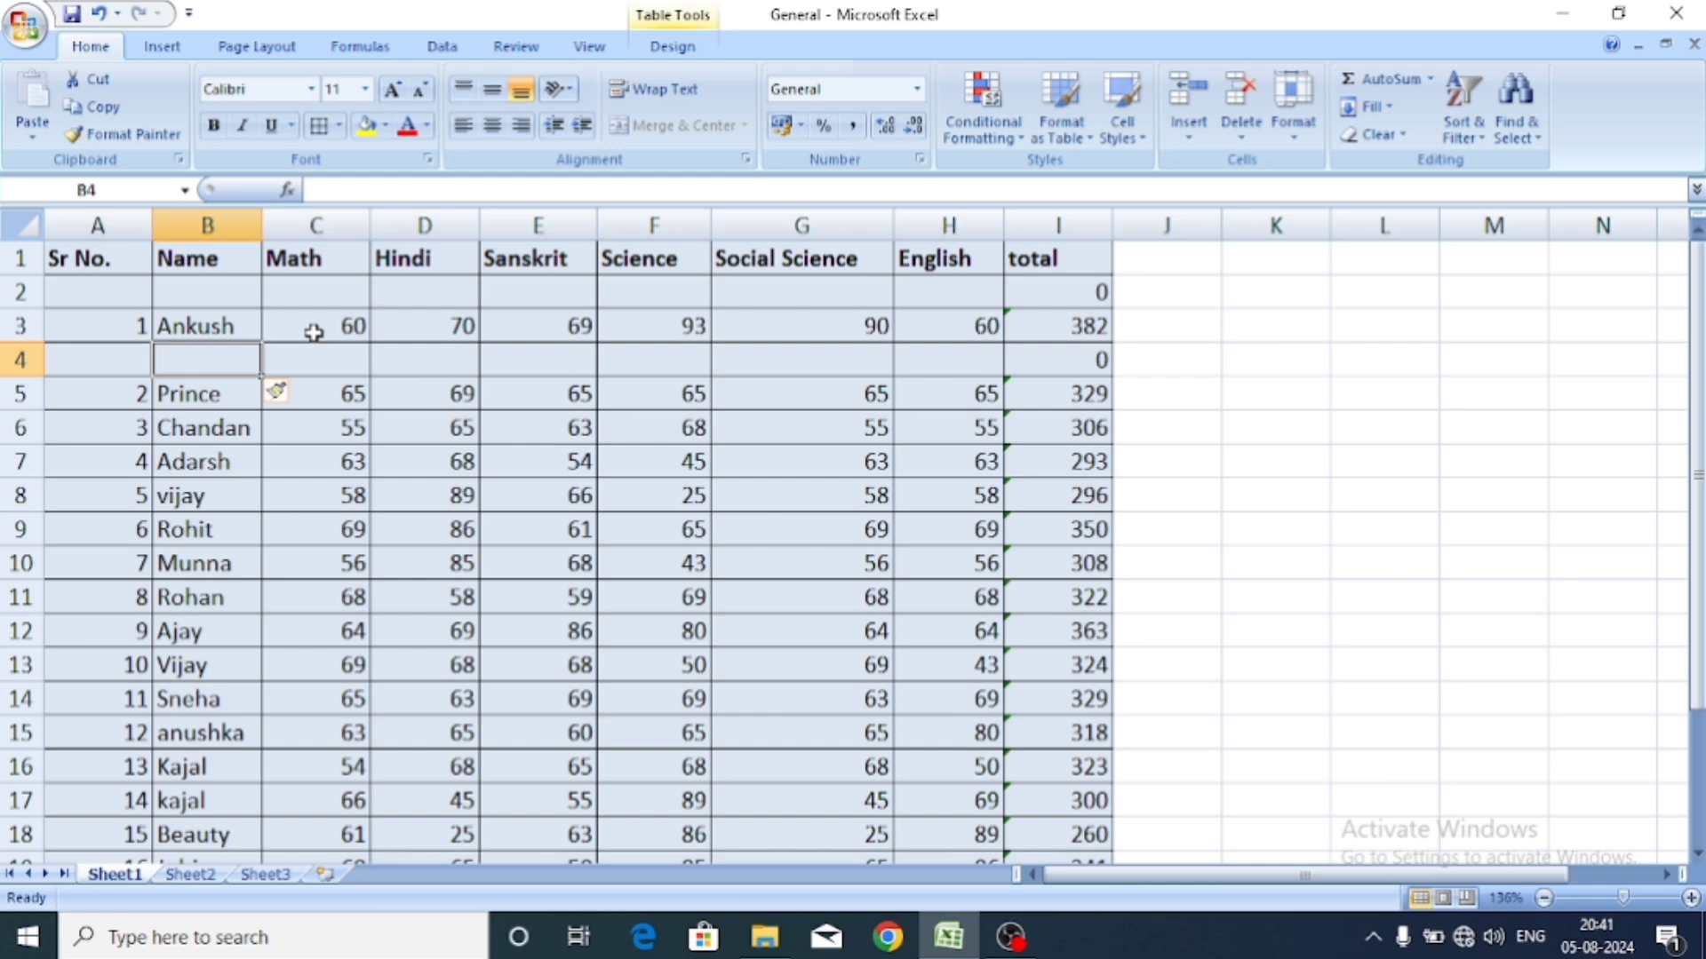
Undo both inserted blank rows so Ankush returns to row 2, and zoom to 142%.
click(341, 364)
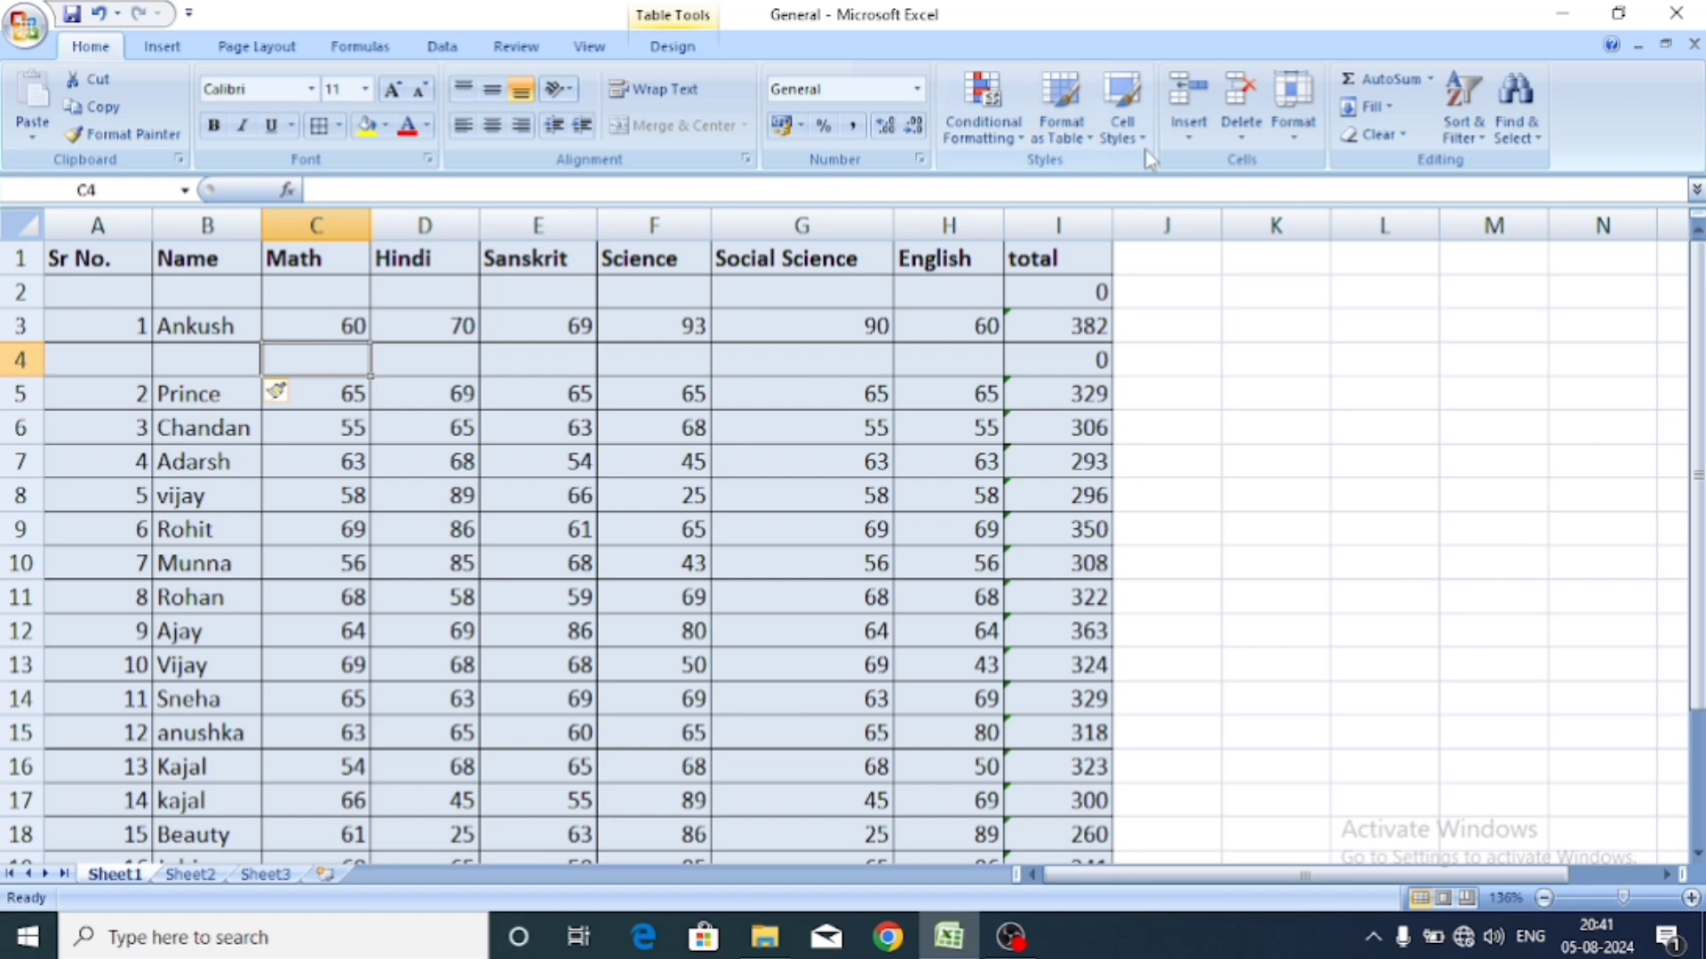
click(1193, 138)
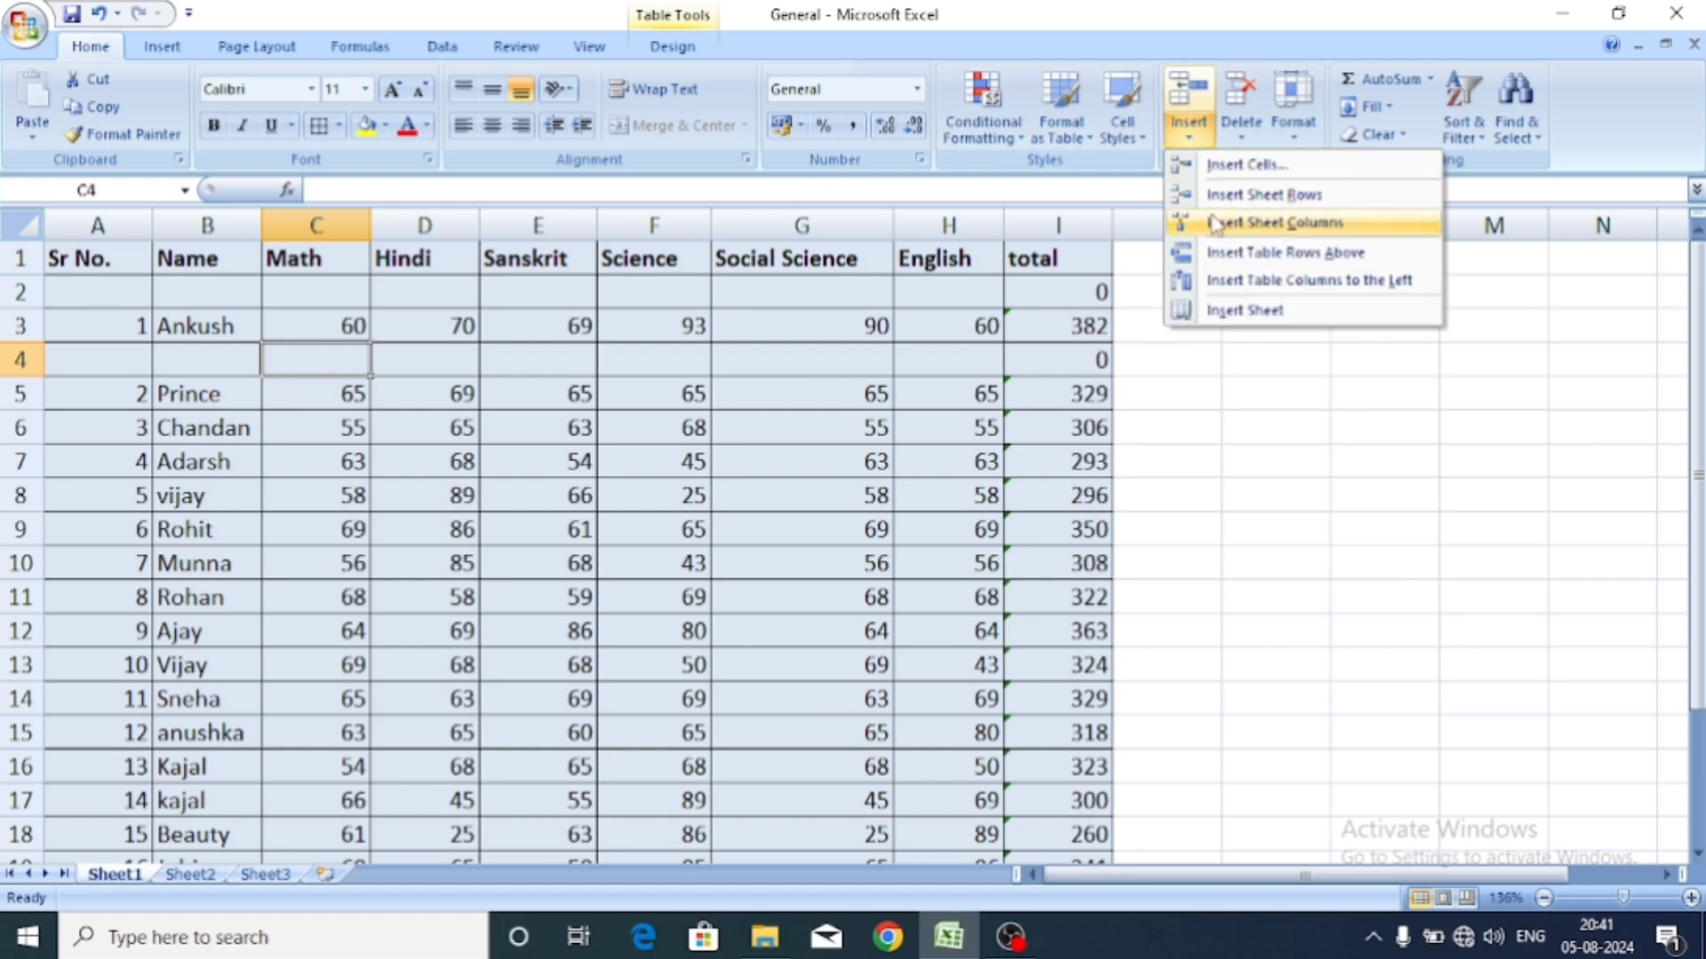
click(480, 551)
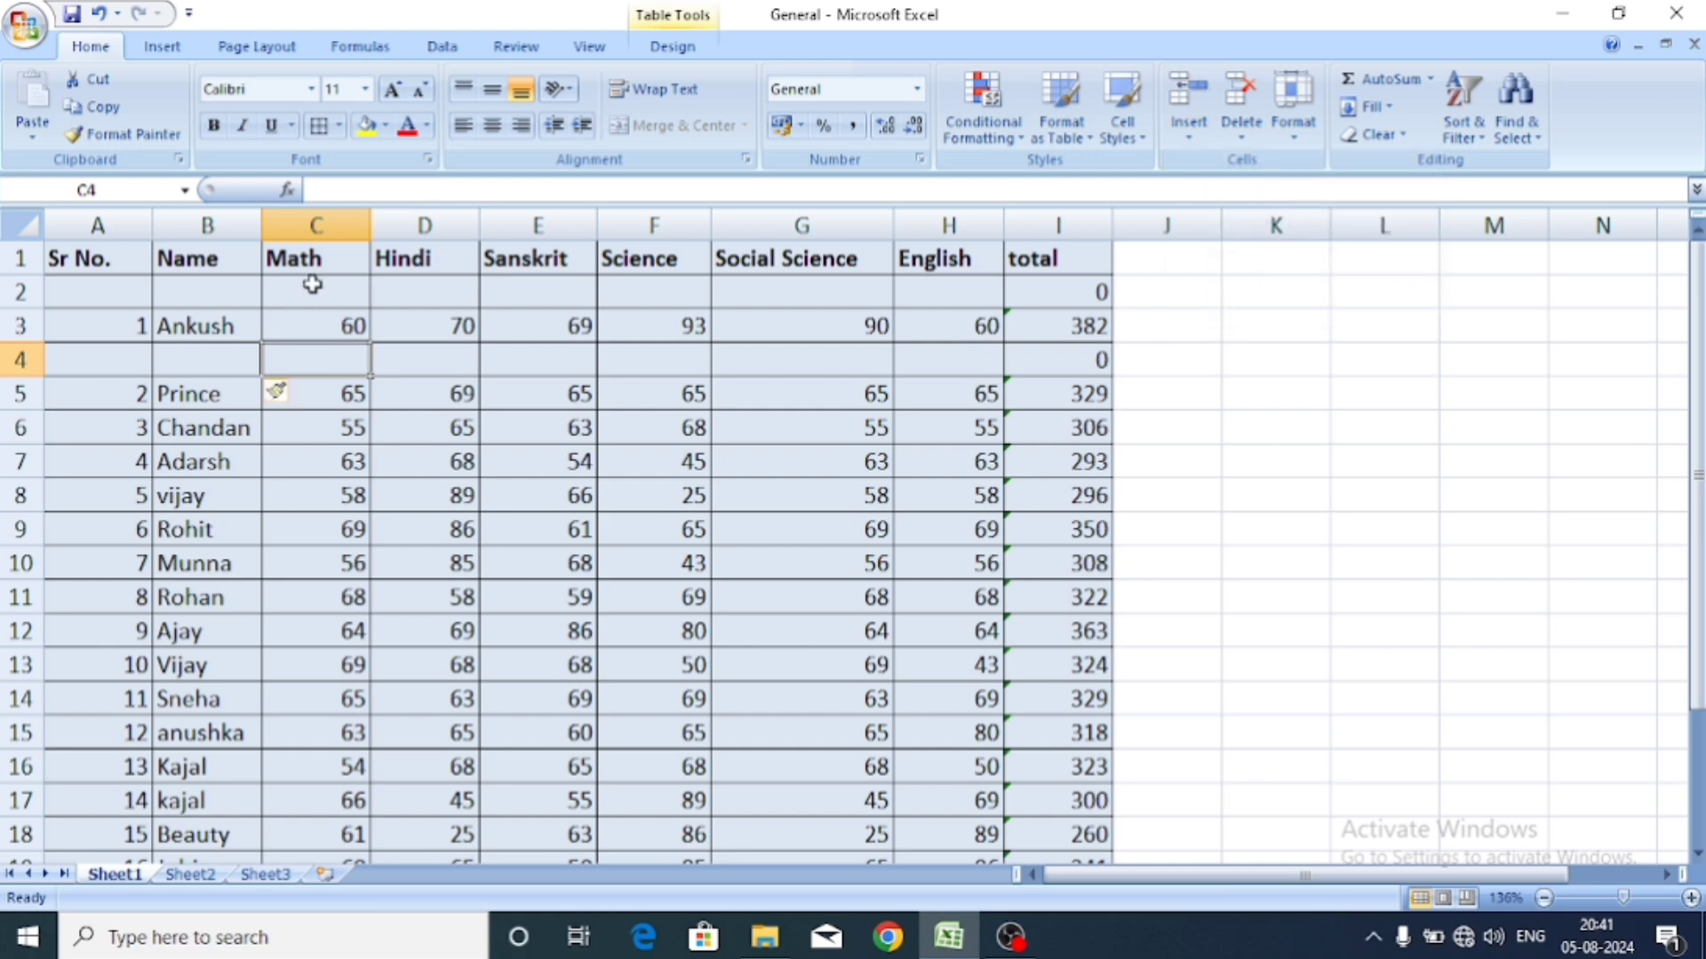
key(ctrl+z)
scroll(312, 284, down, 2)
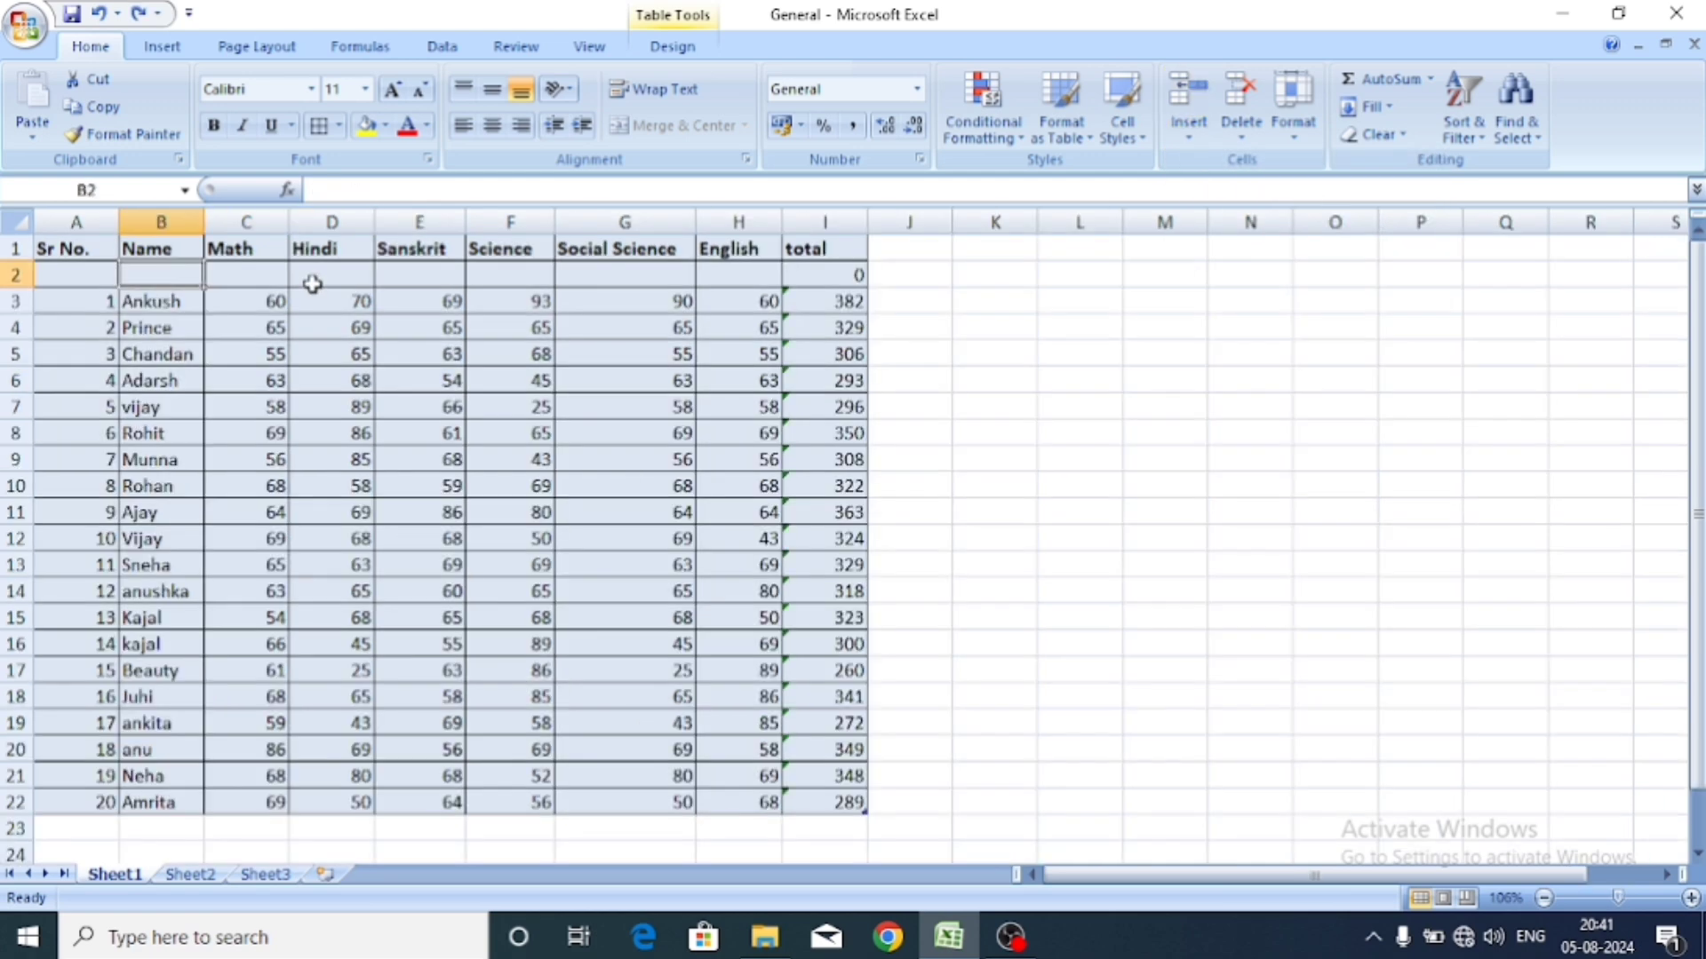
key(ctrl+z)
drag(1617, 898, 1625, 897)
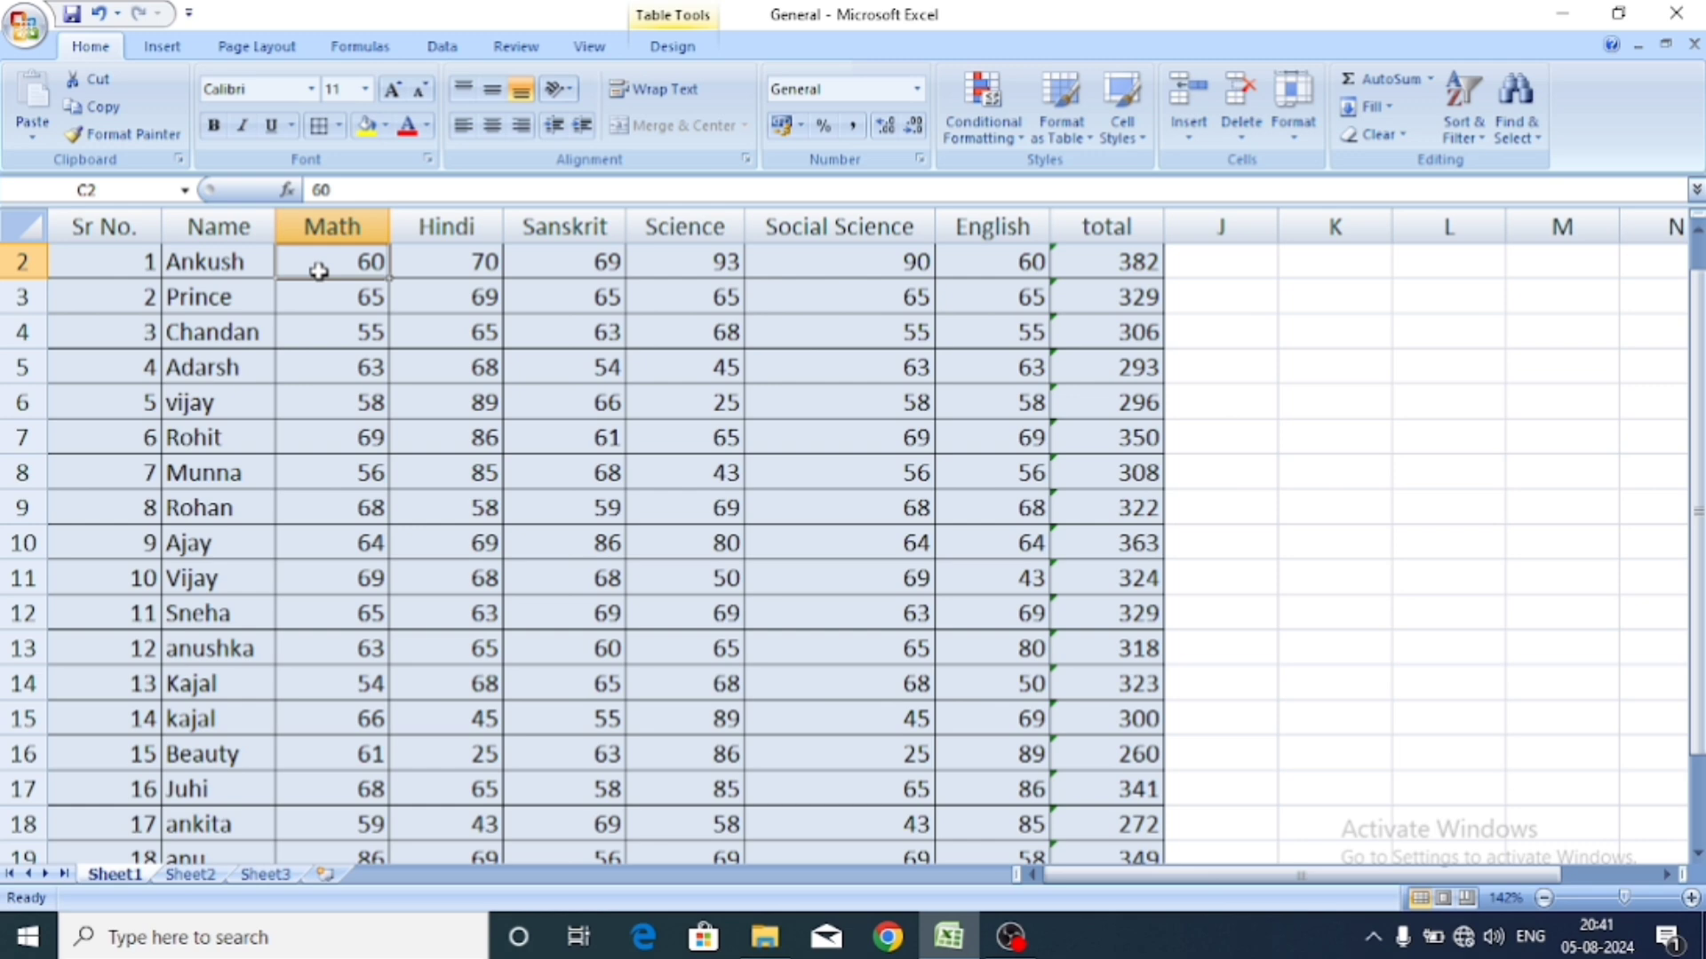
Insert a new empty column before Math, creating Column1 in column C.
click(336, 335)
click(300, 252)
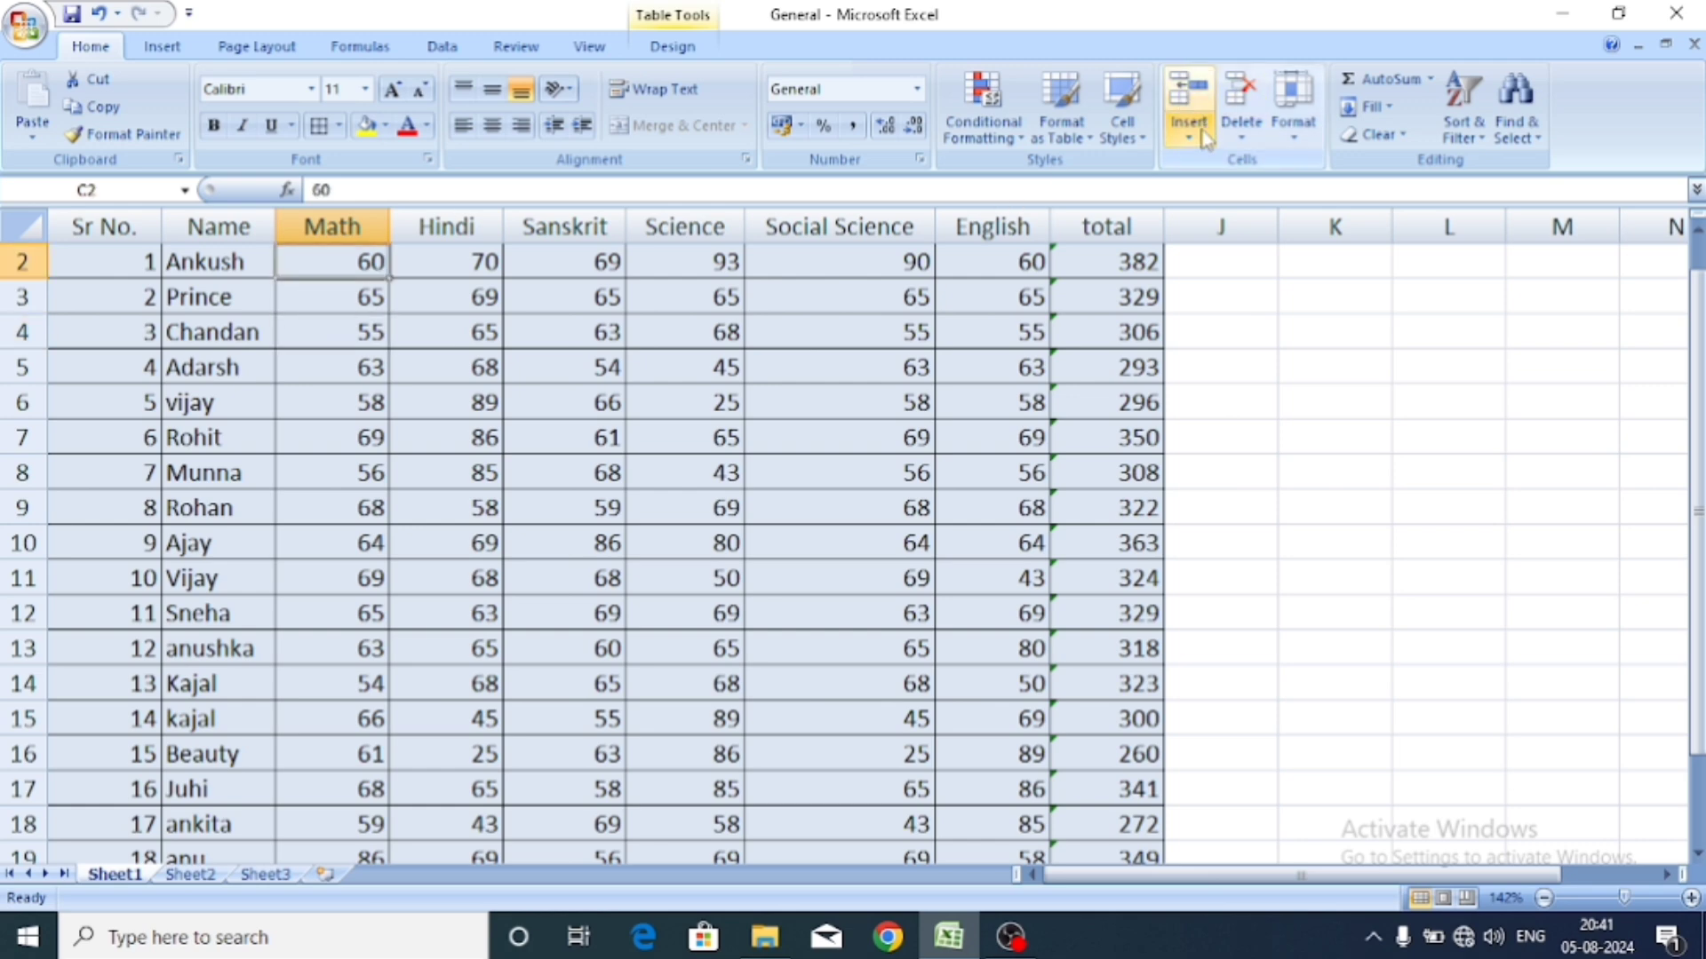
click(1202, 131)
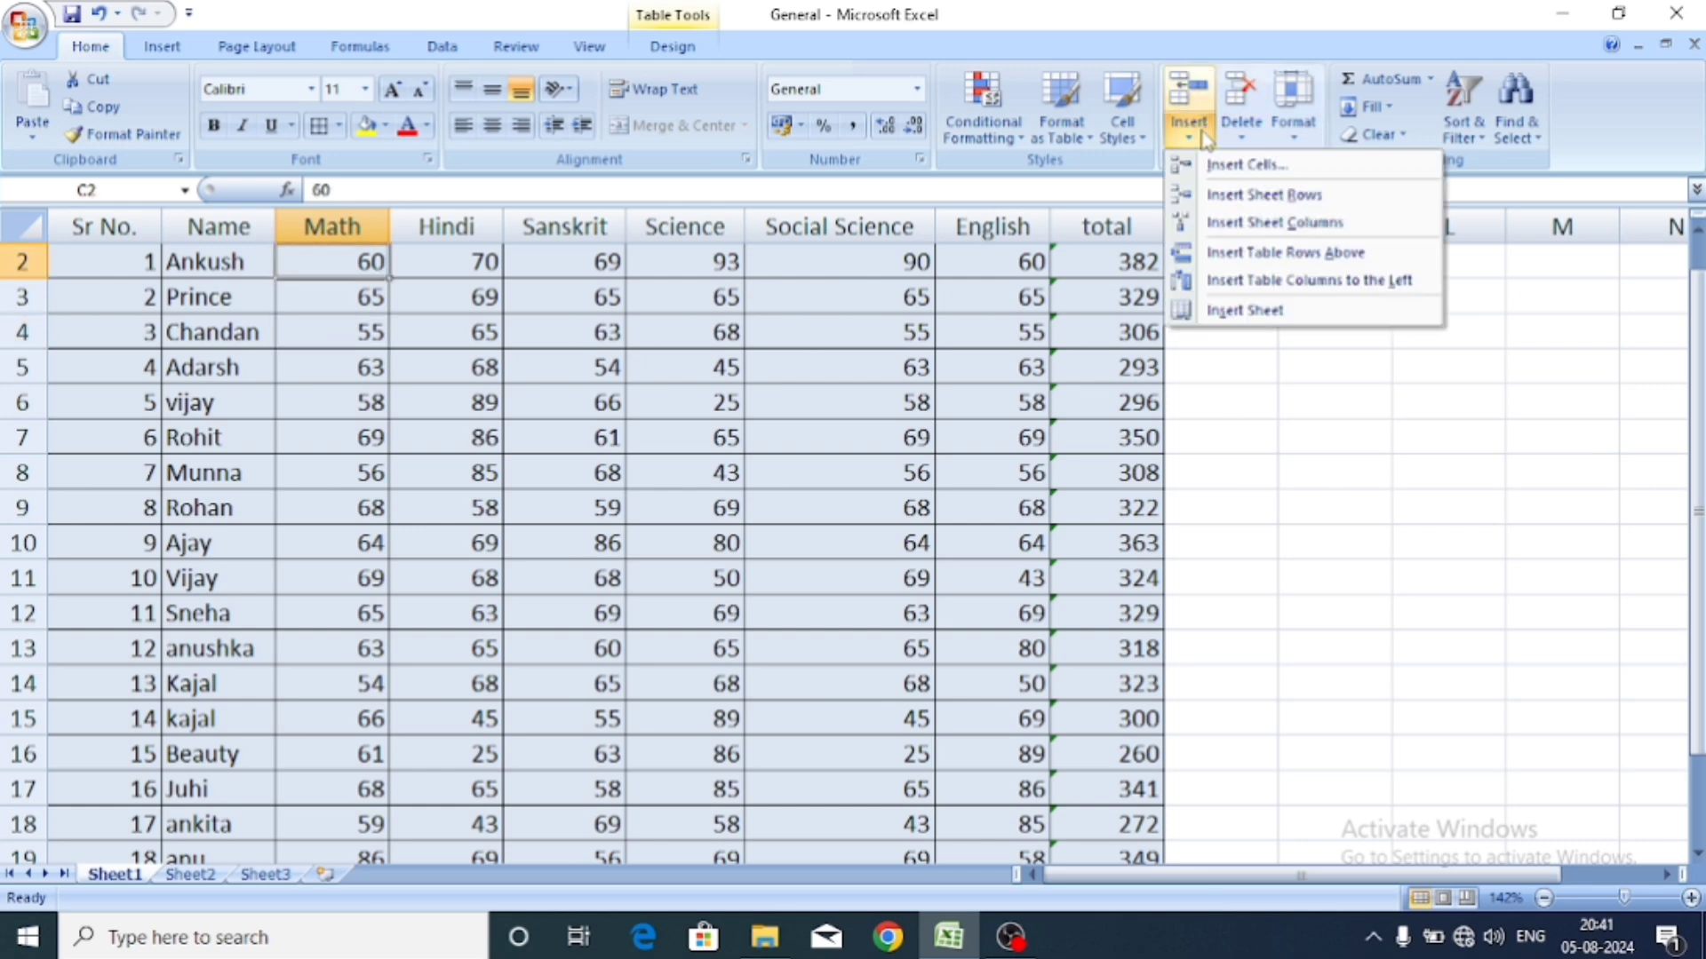
click(1257, 224)
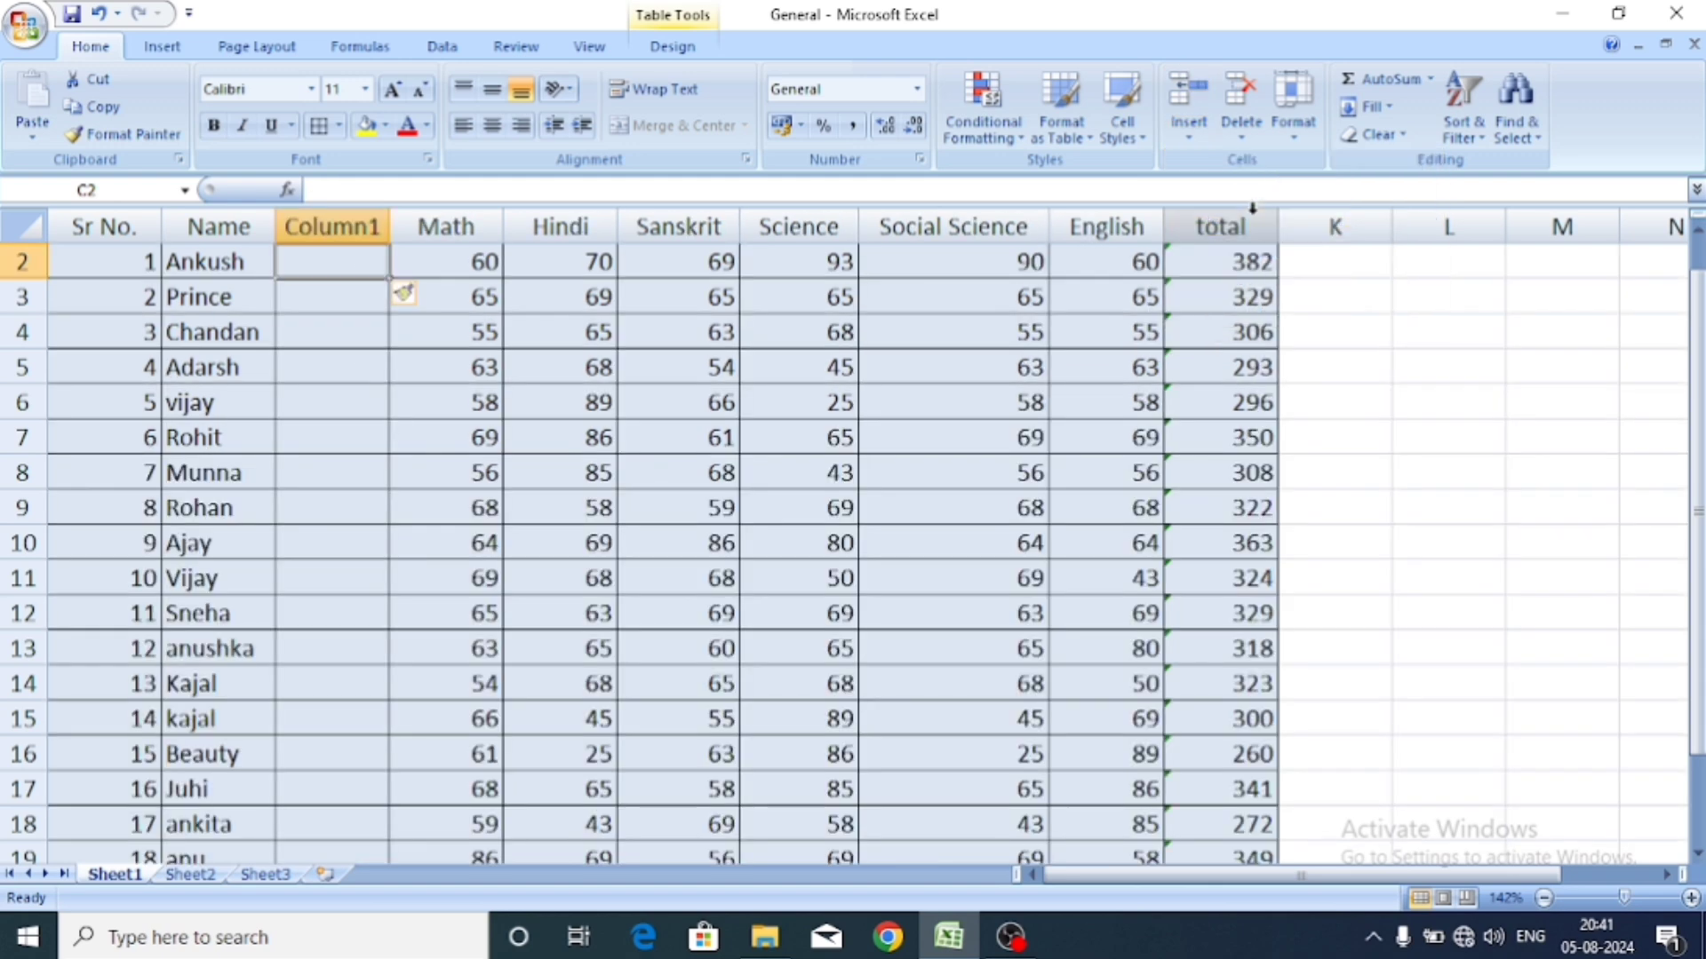
Check the empty Column1 cells such as C2 against the shifted Math marks in D3 and D4.
click(507, 371)
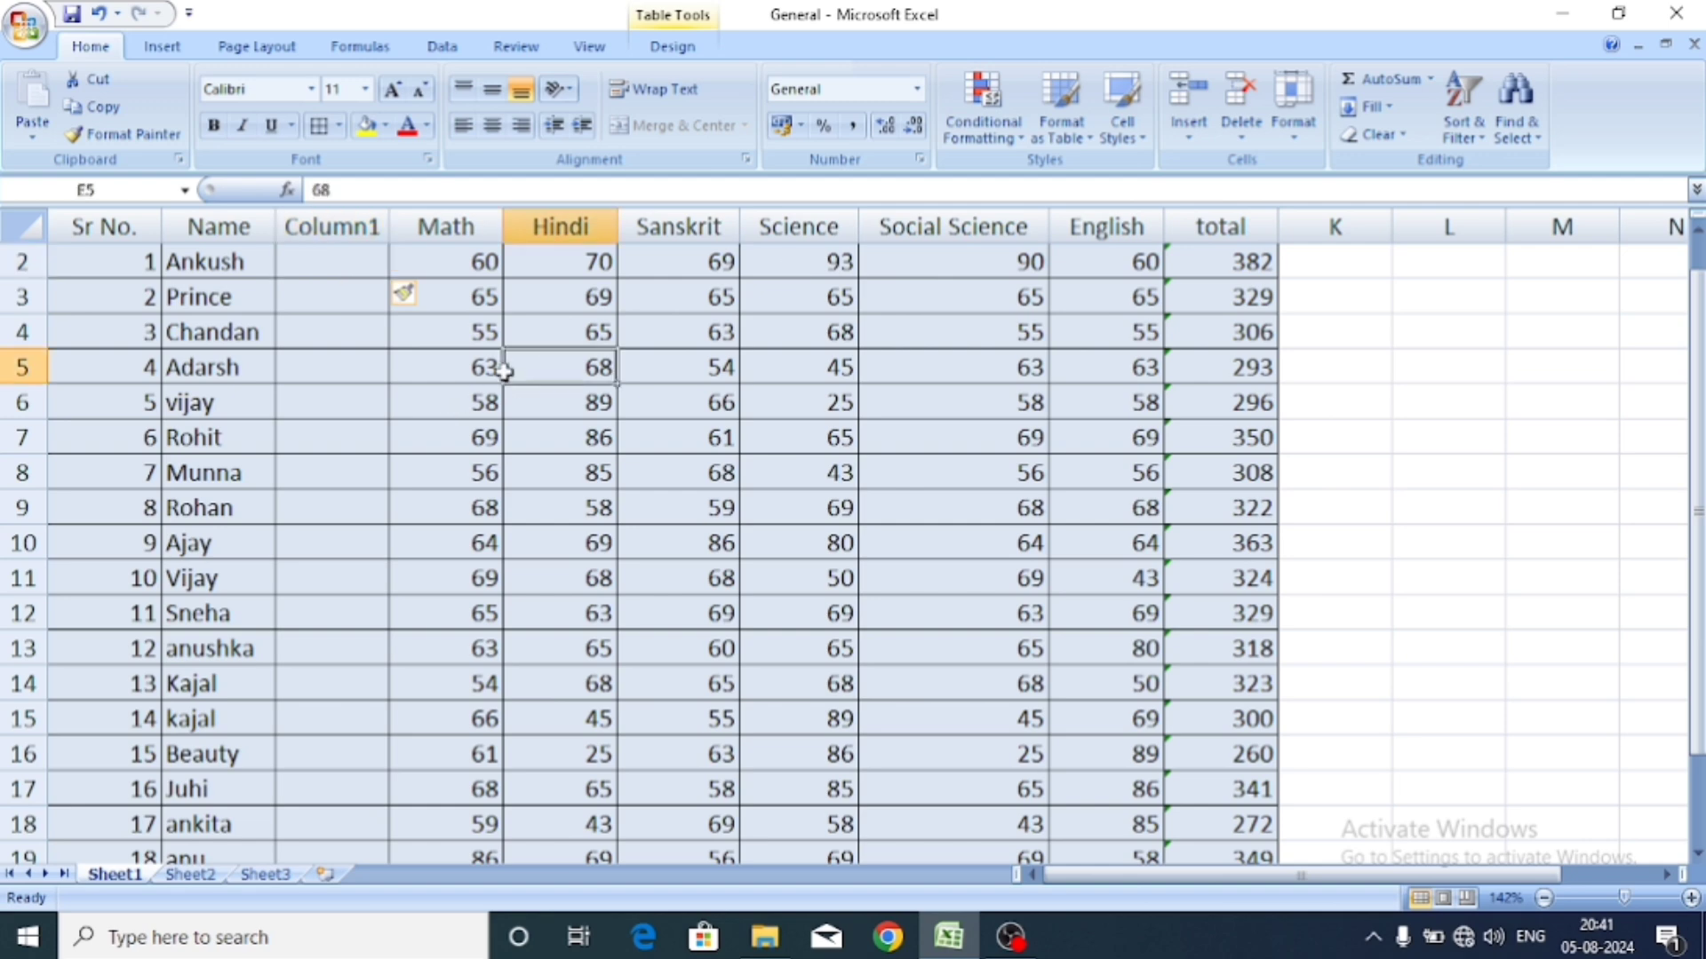
click(328, 228)
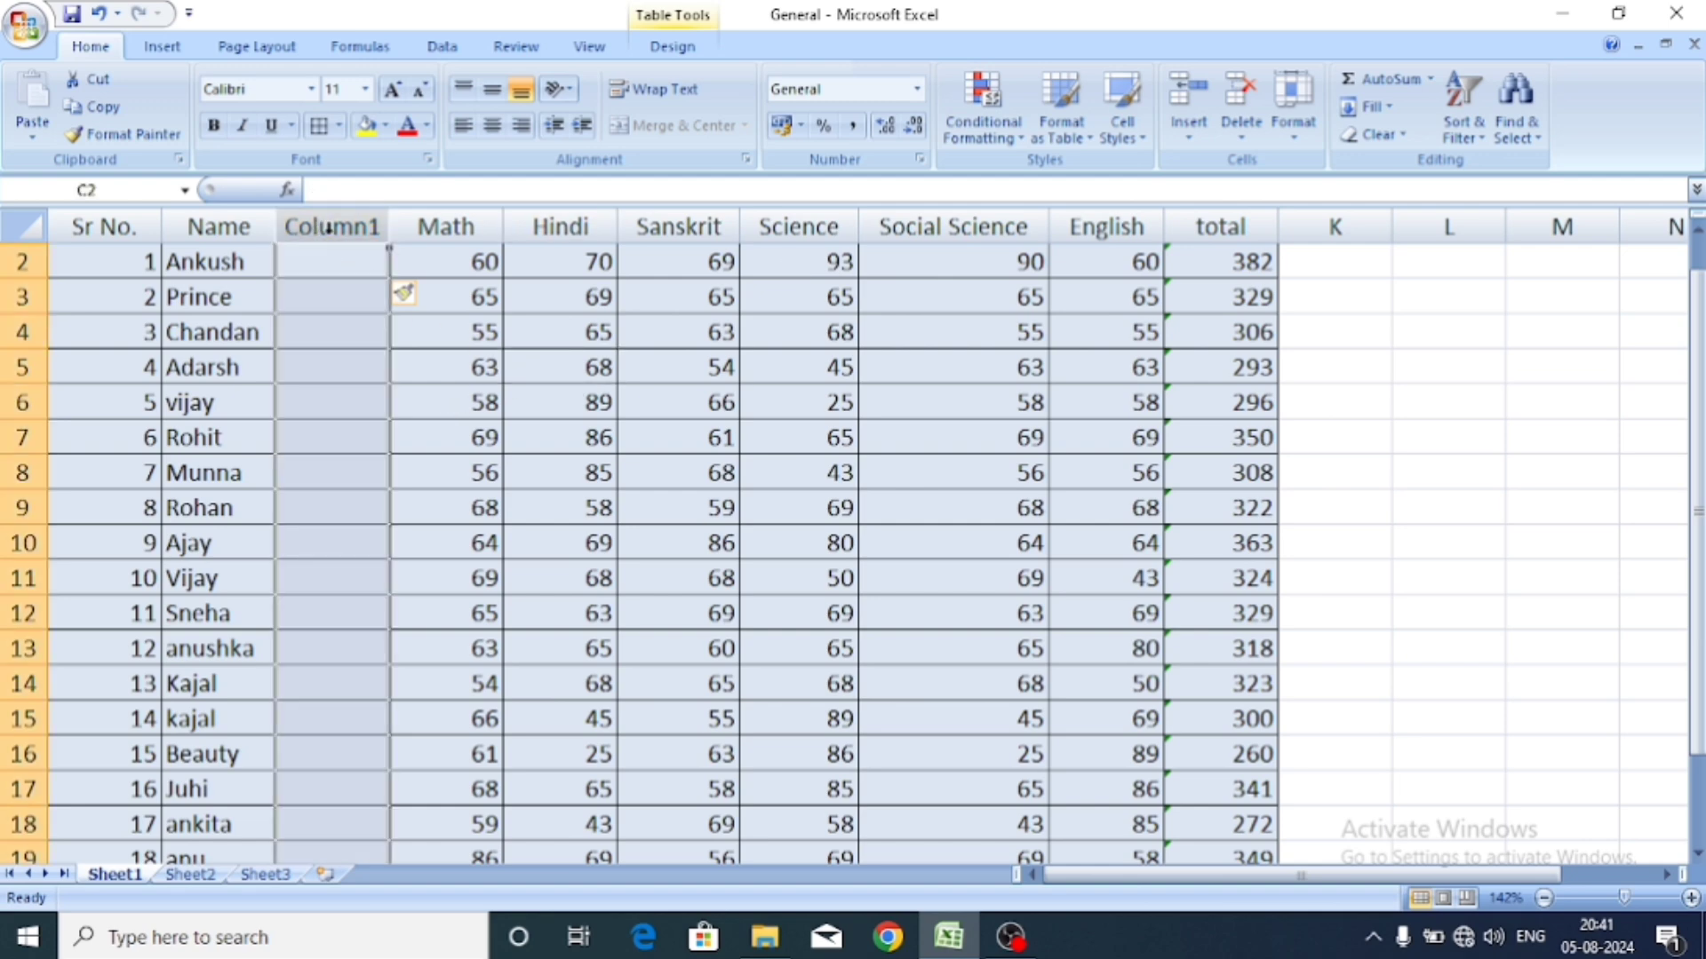
click(472, 282)
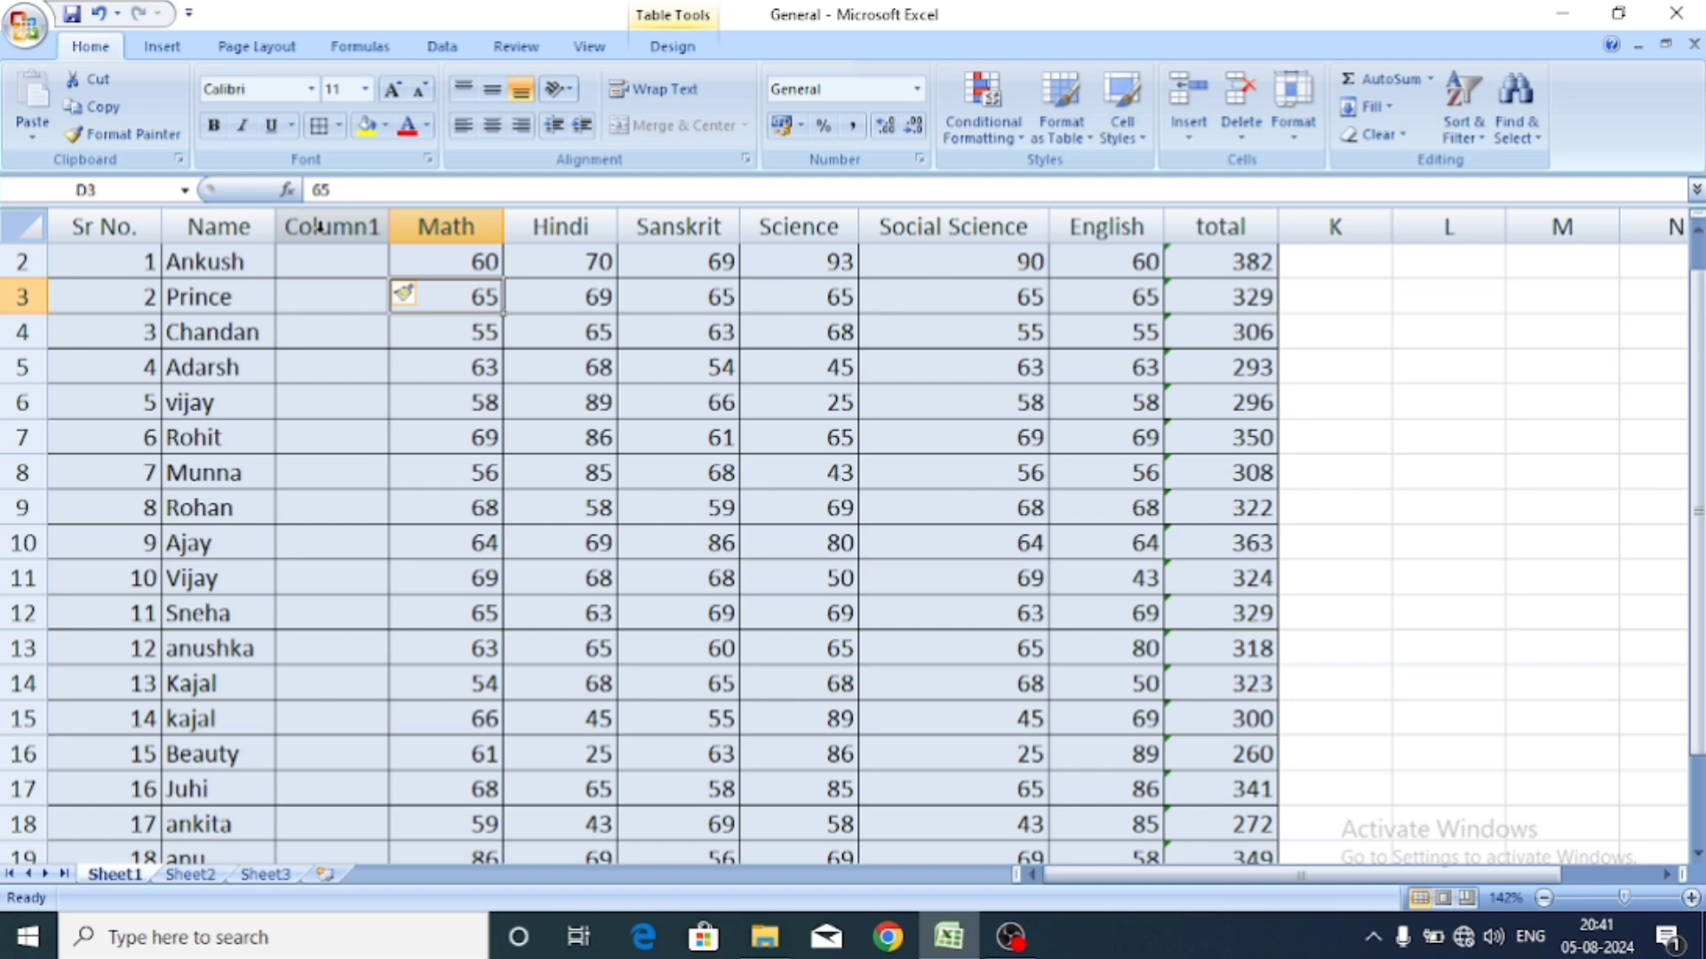
click(323, 260)
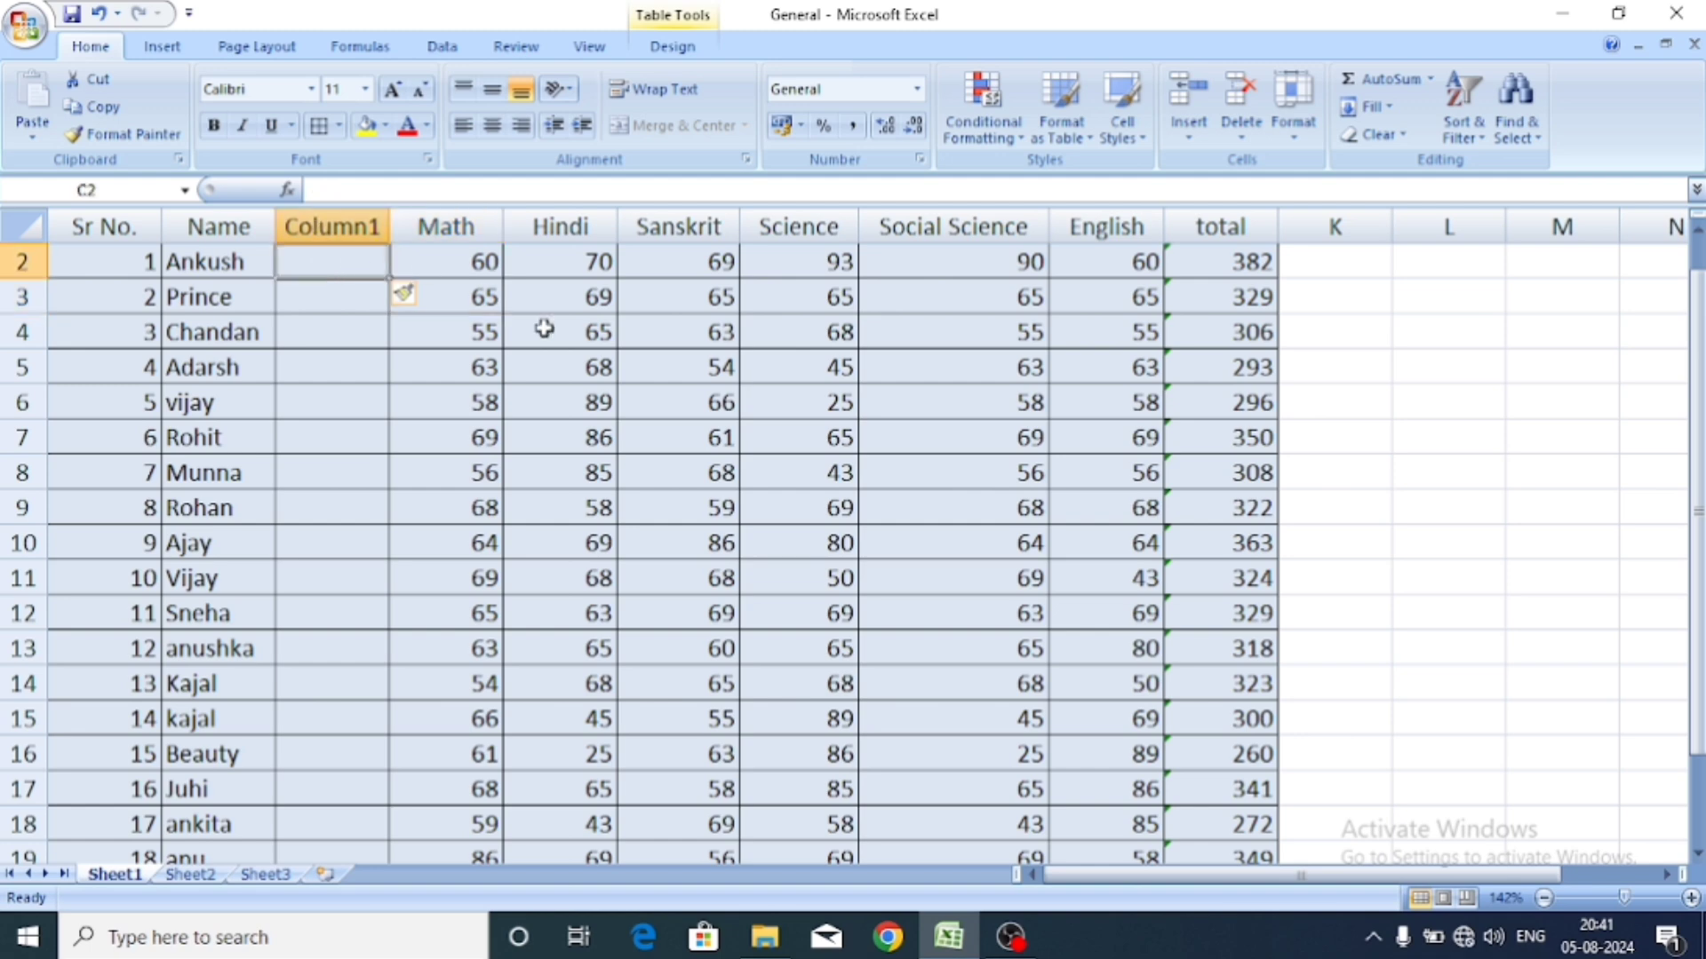
click(482, 331)
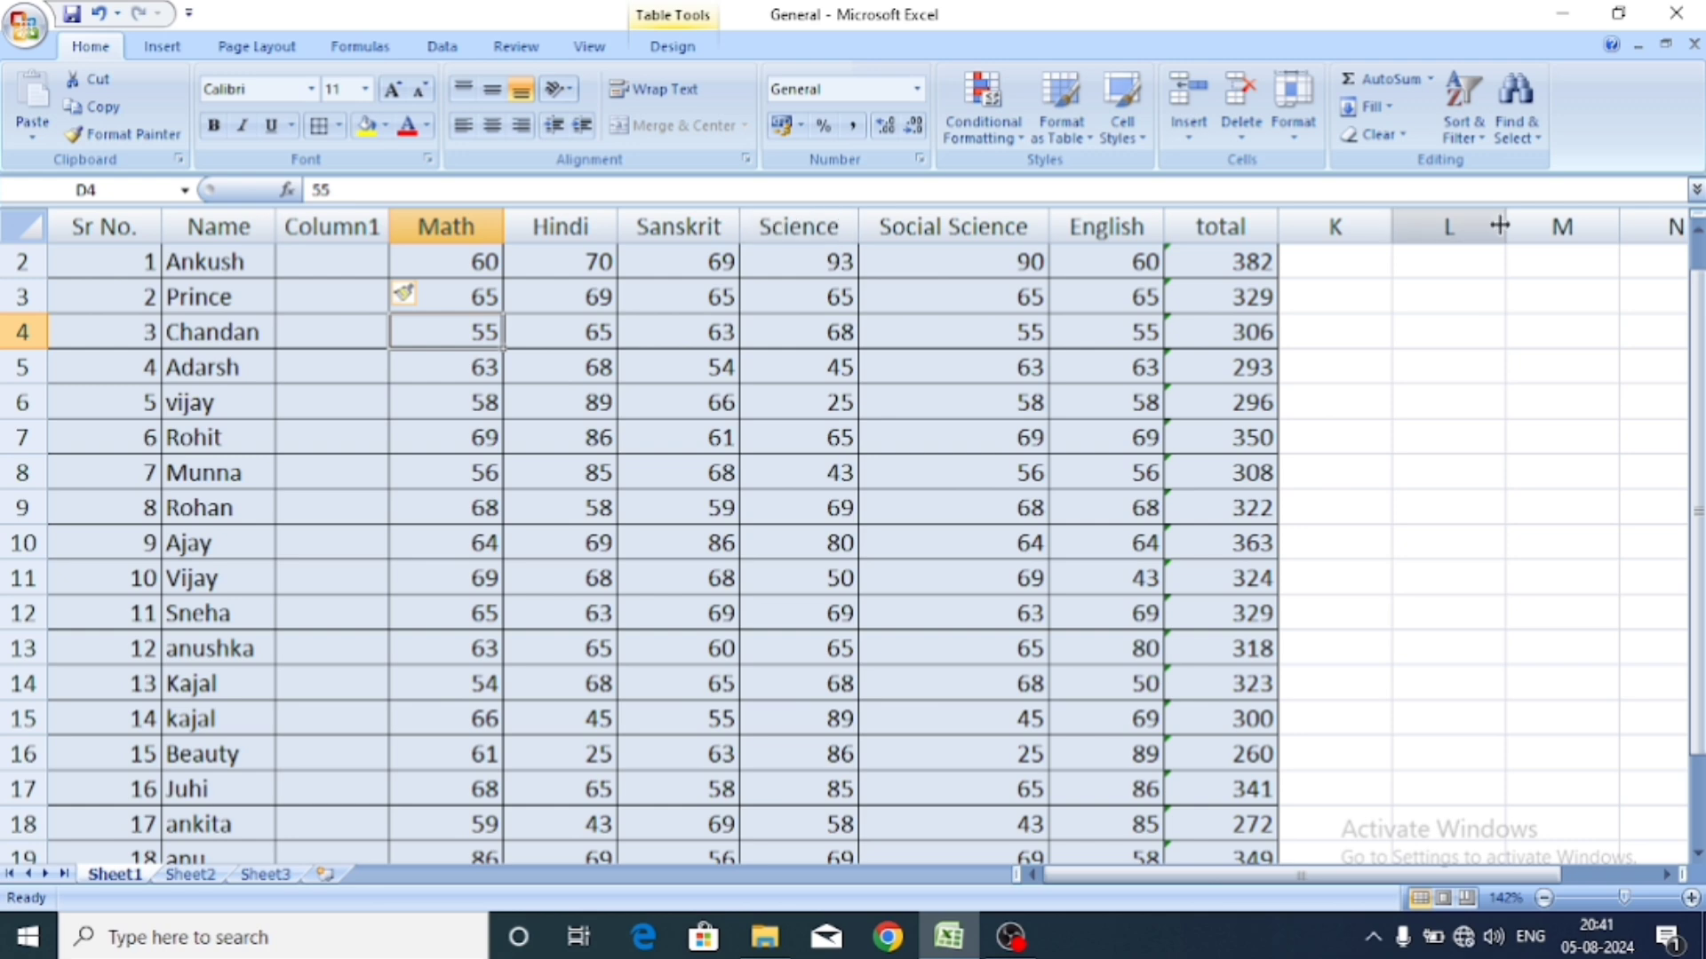
click(1188, 133)
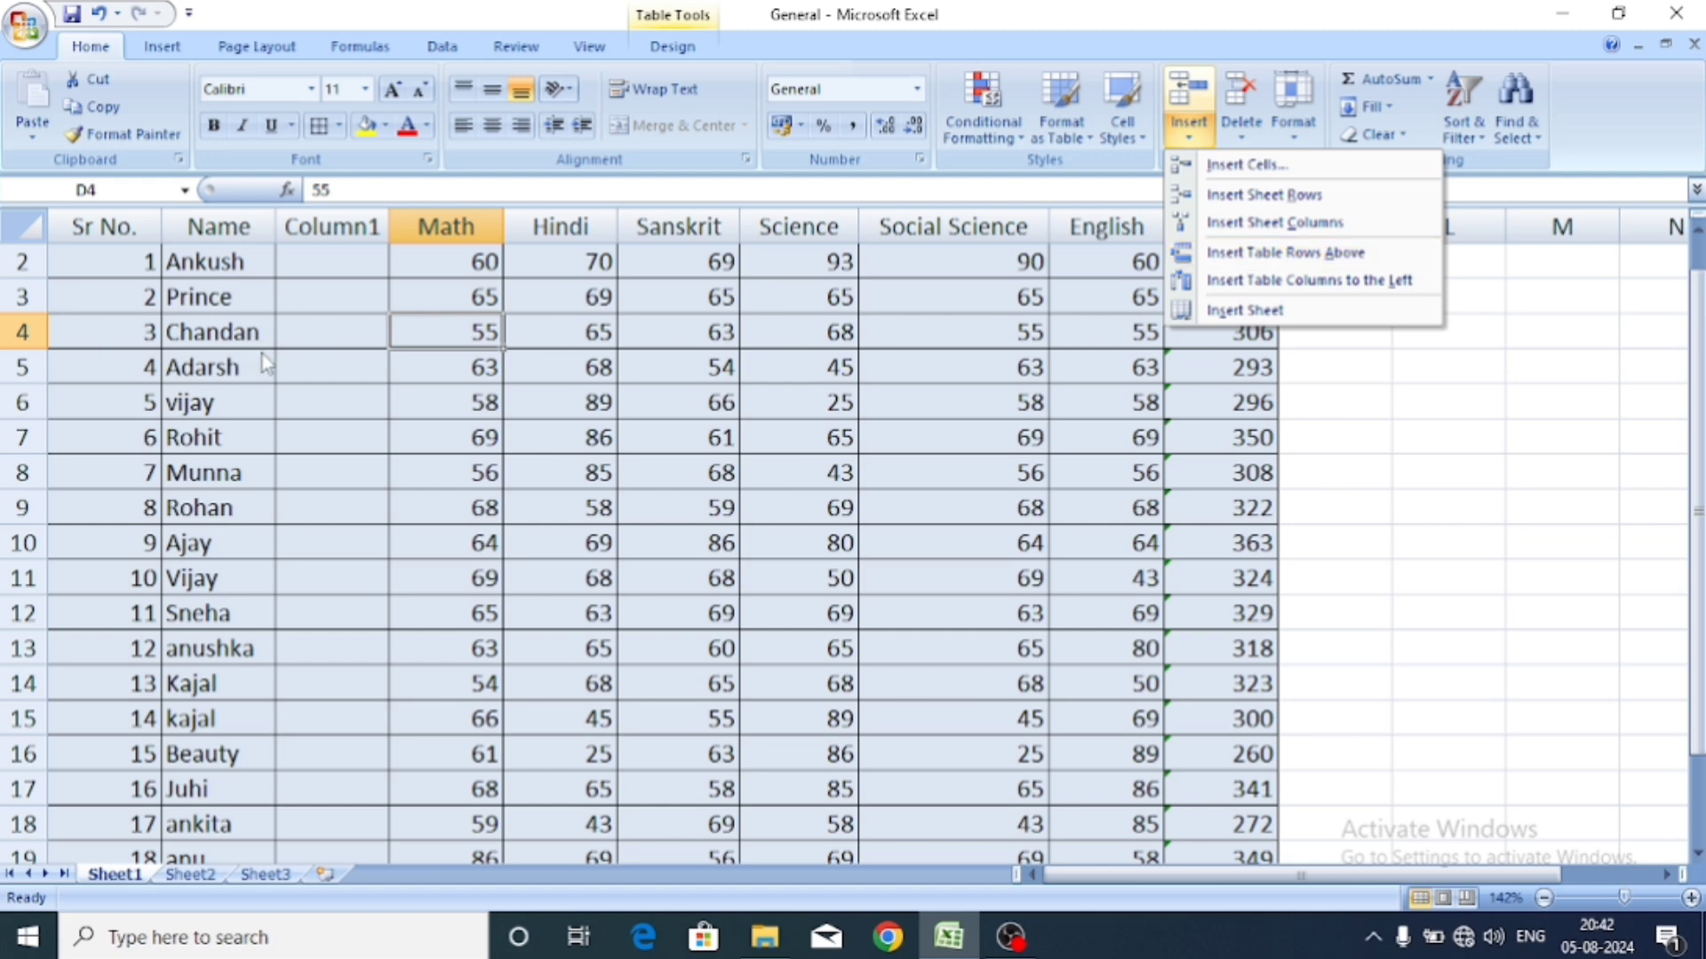
click(293, 369)
click(291, 365)
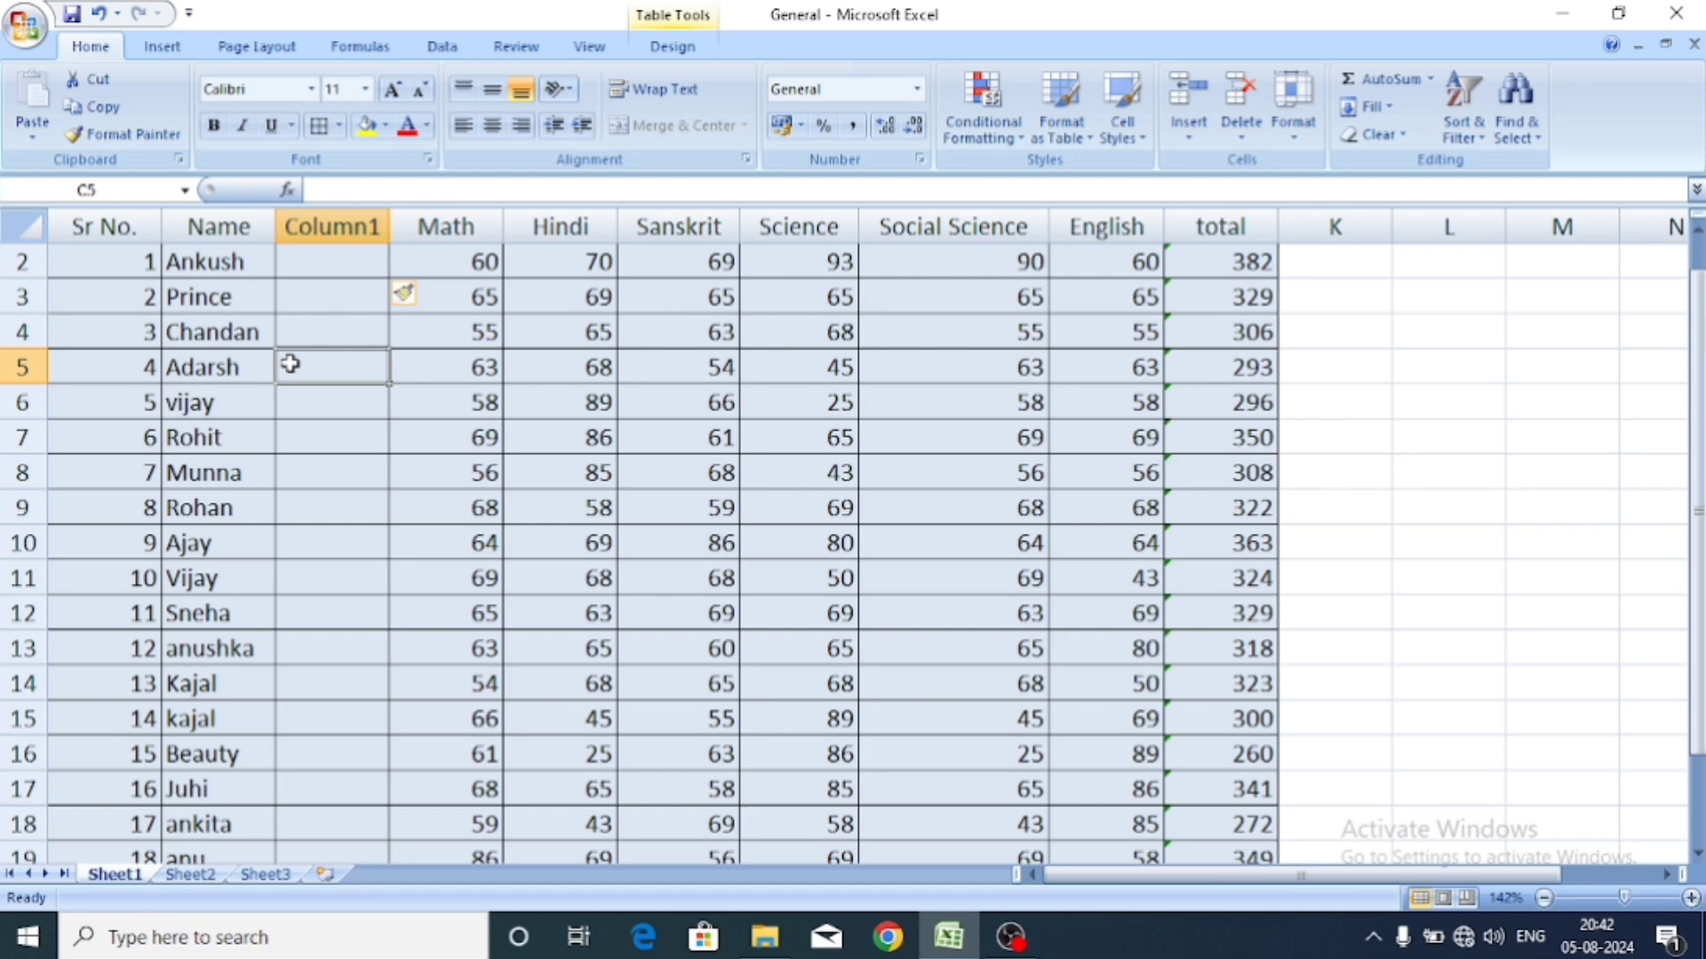
click(1185, 134)
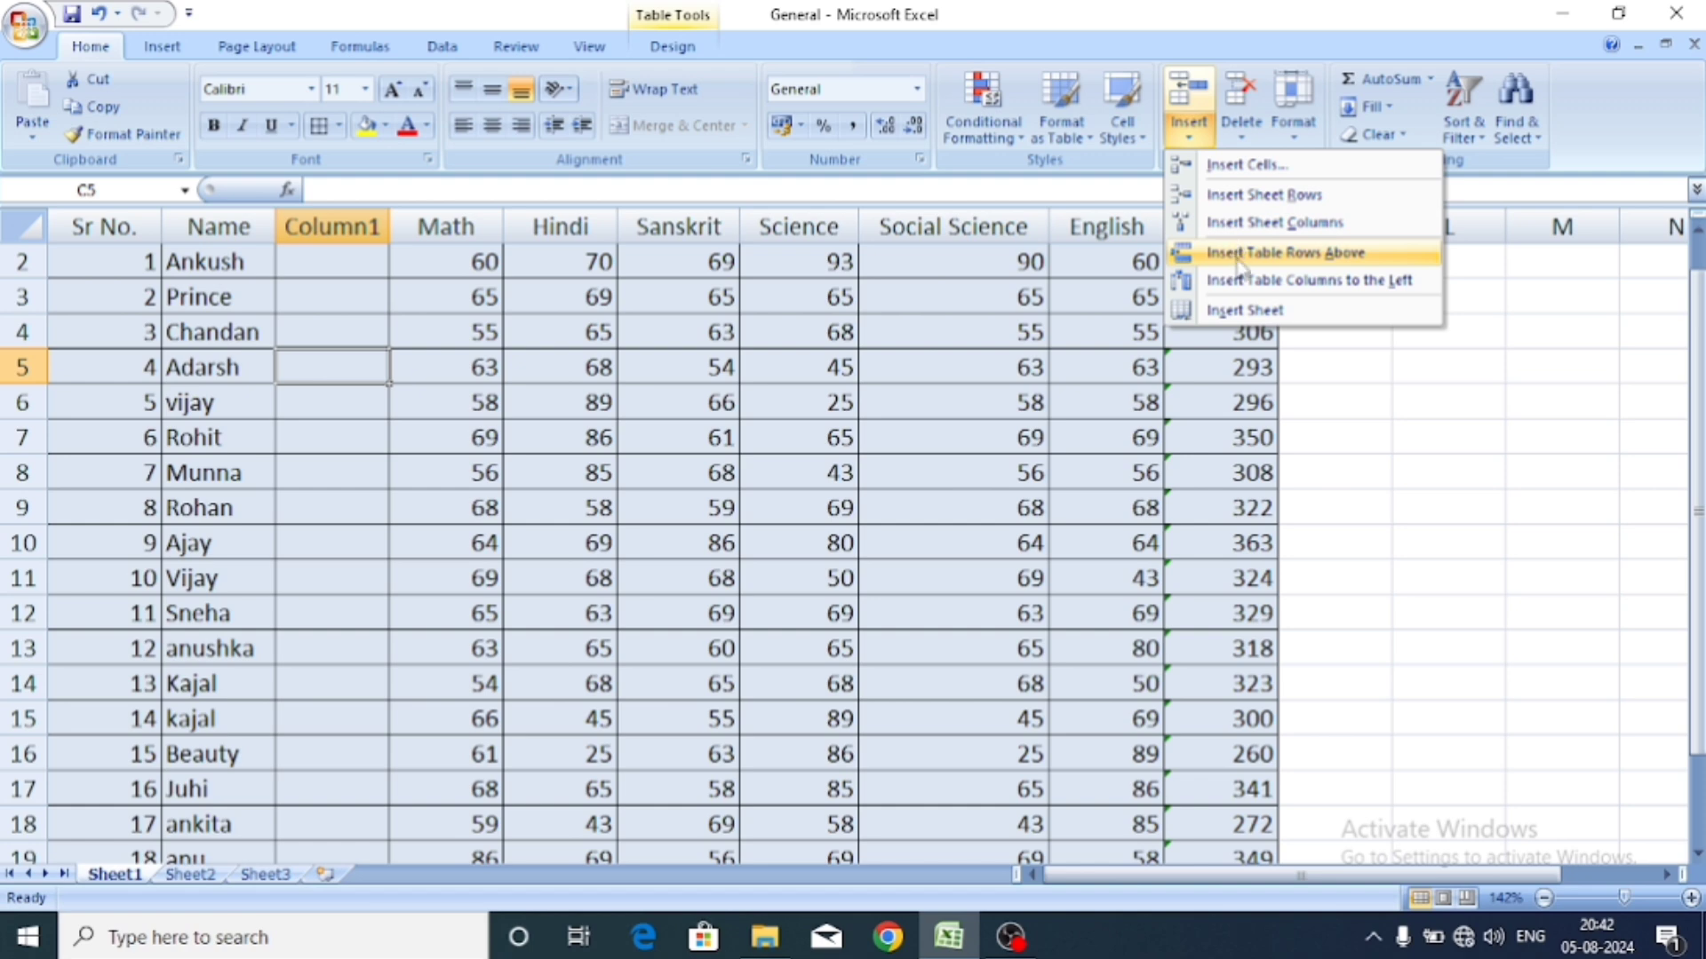
click(1239, 257)
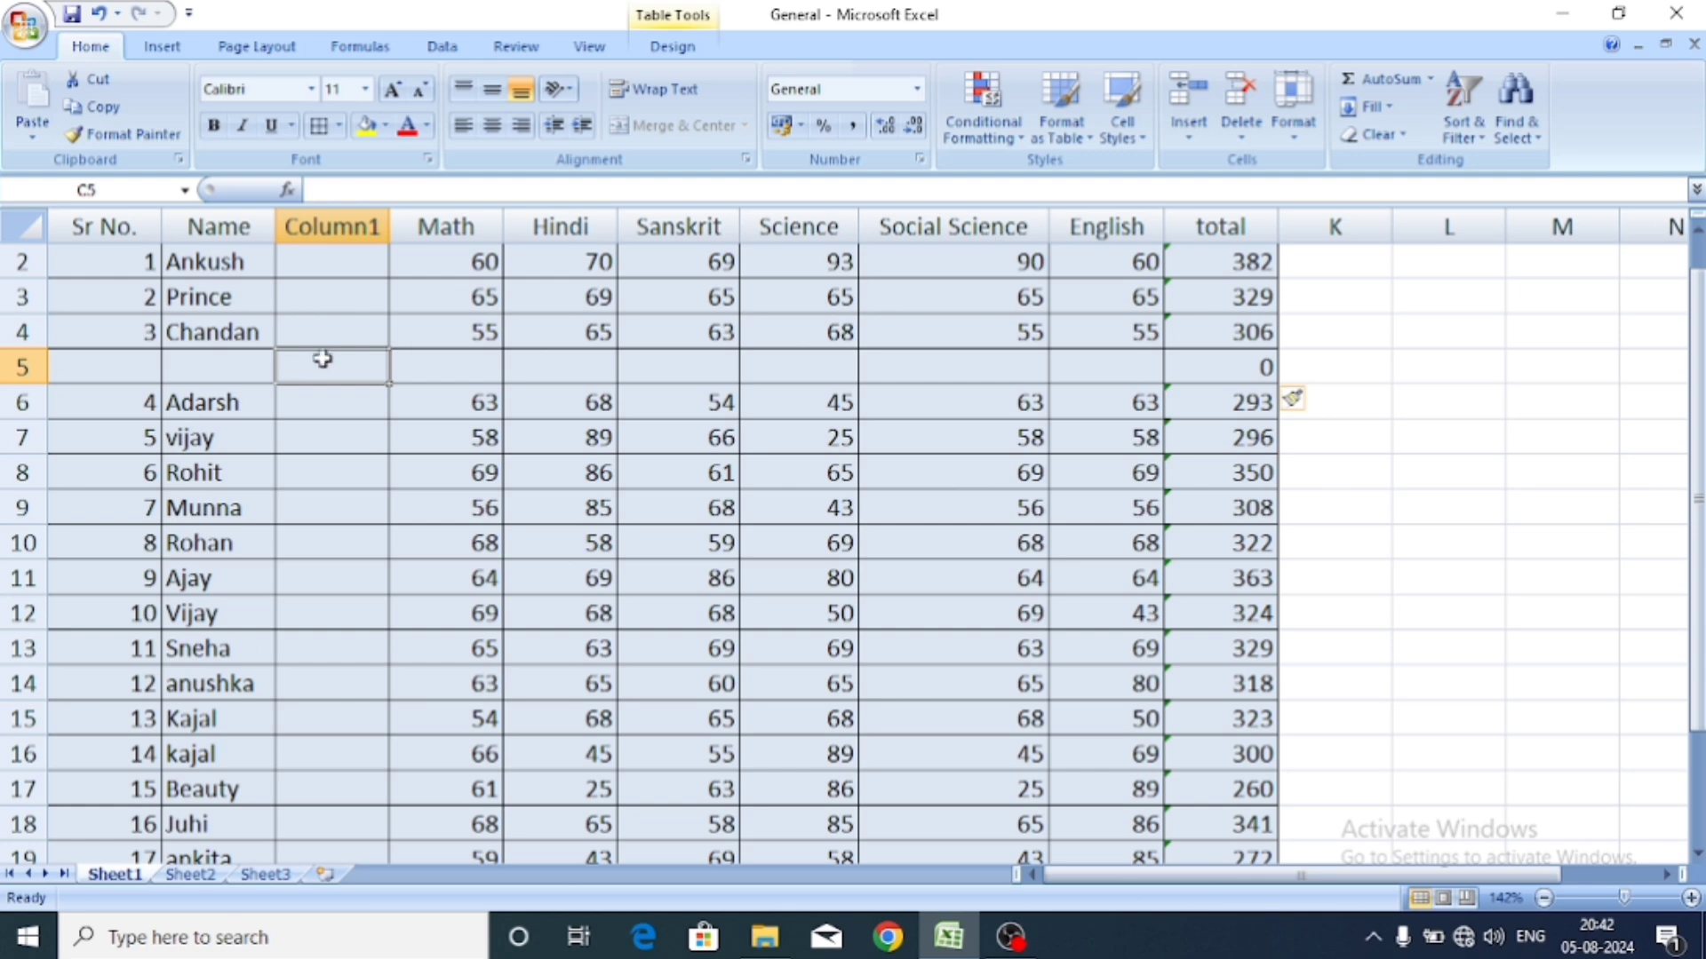
click(264, 366)
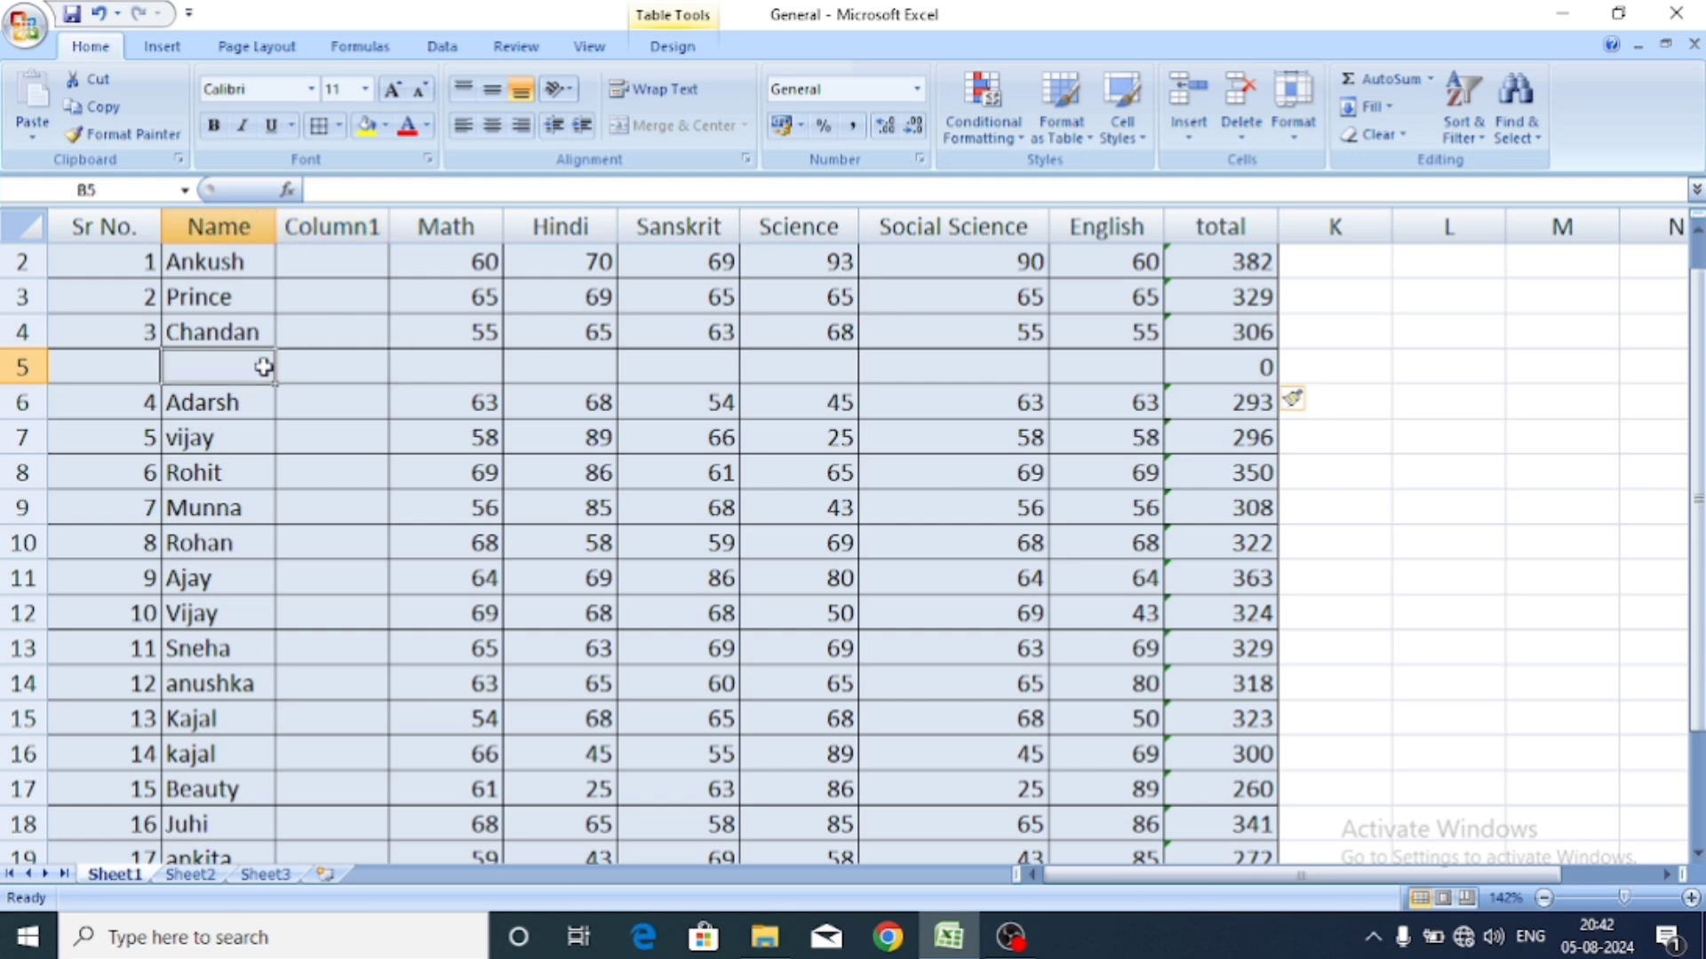
key(ctrl+z)
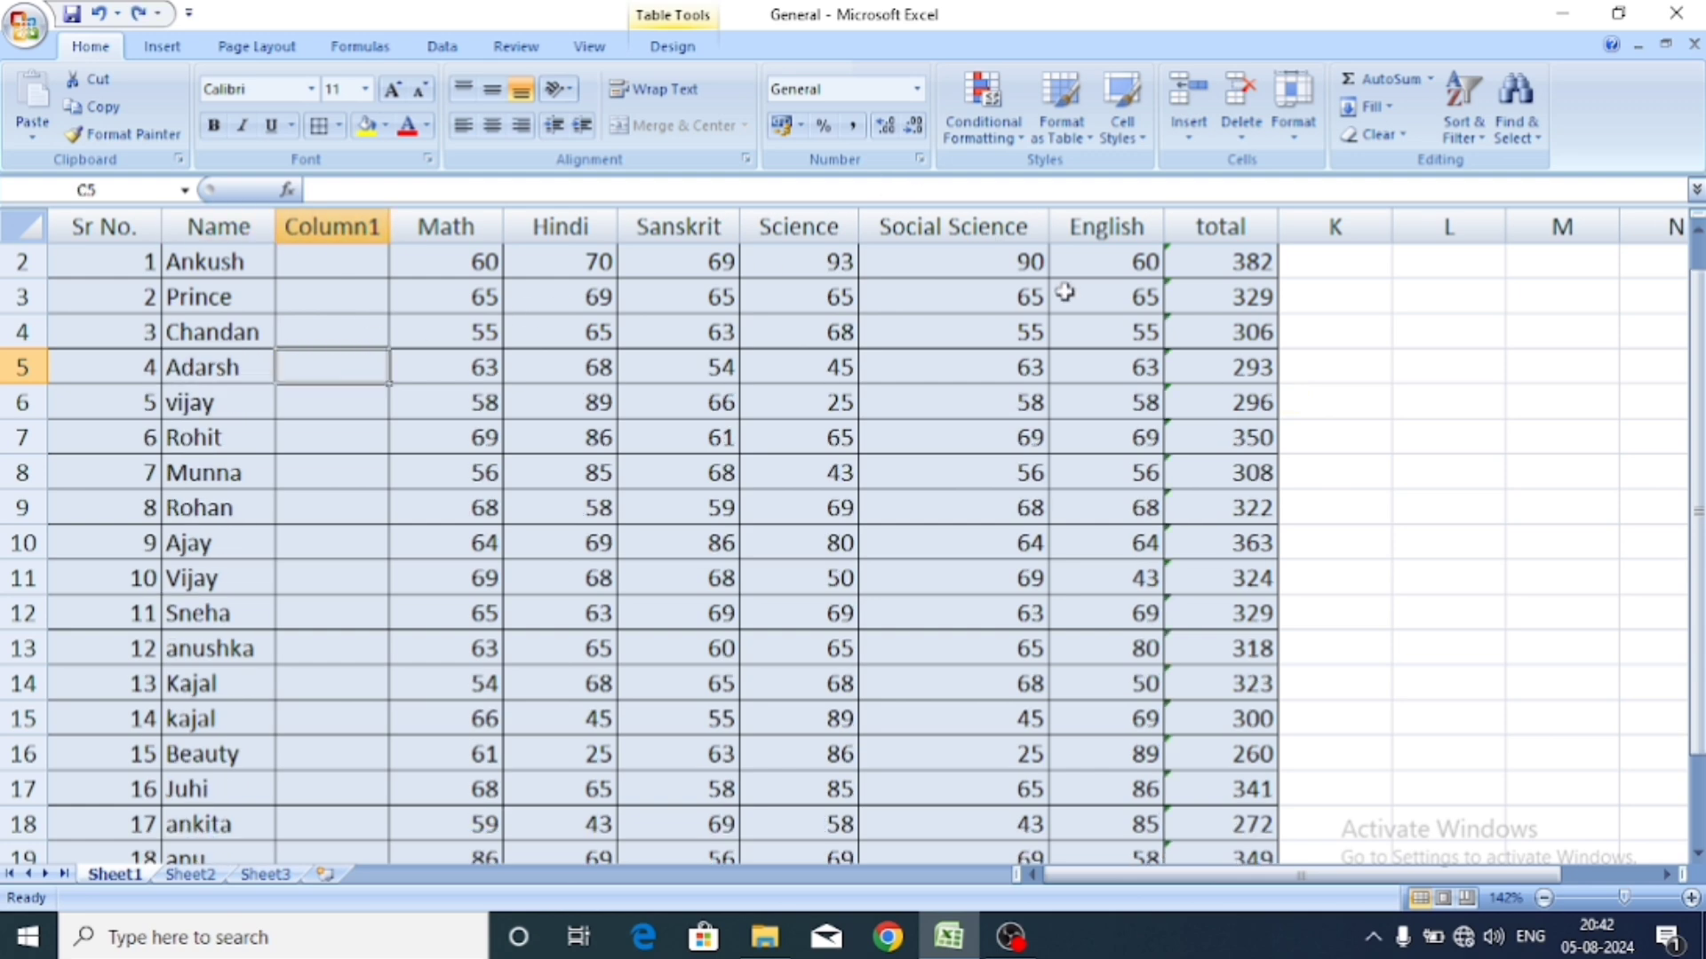
click(1188, 116)
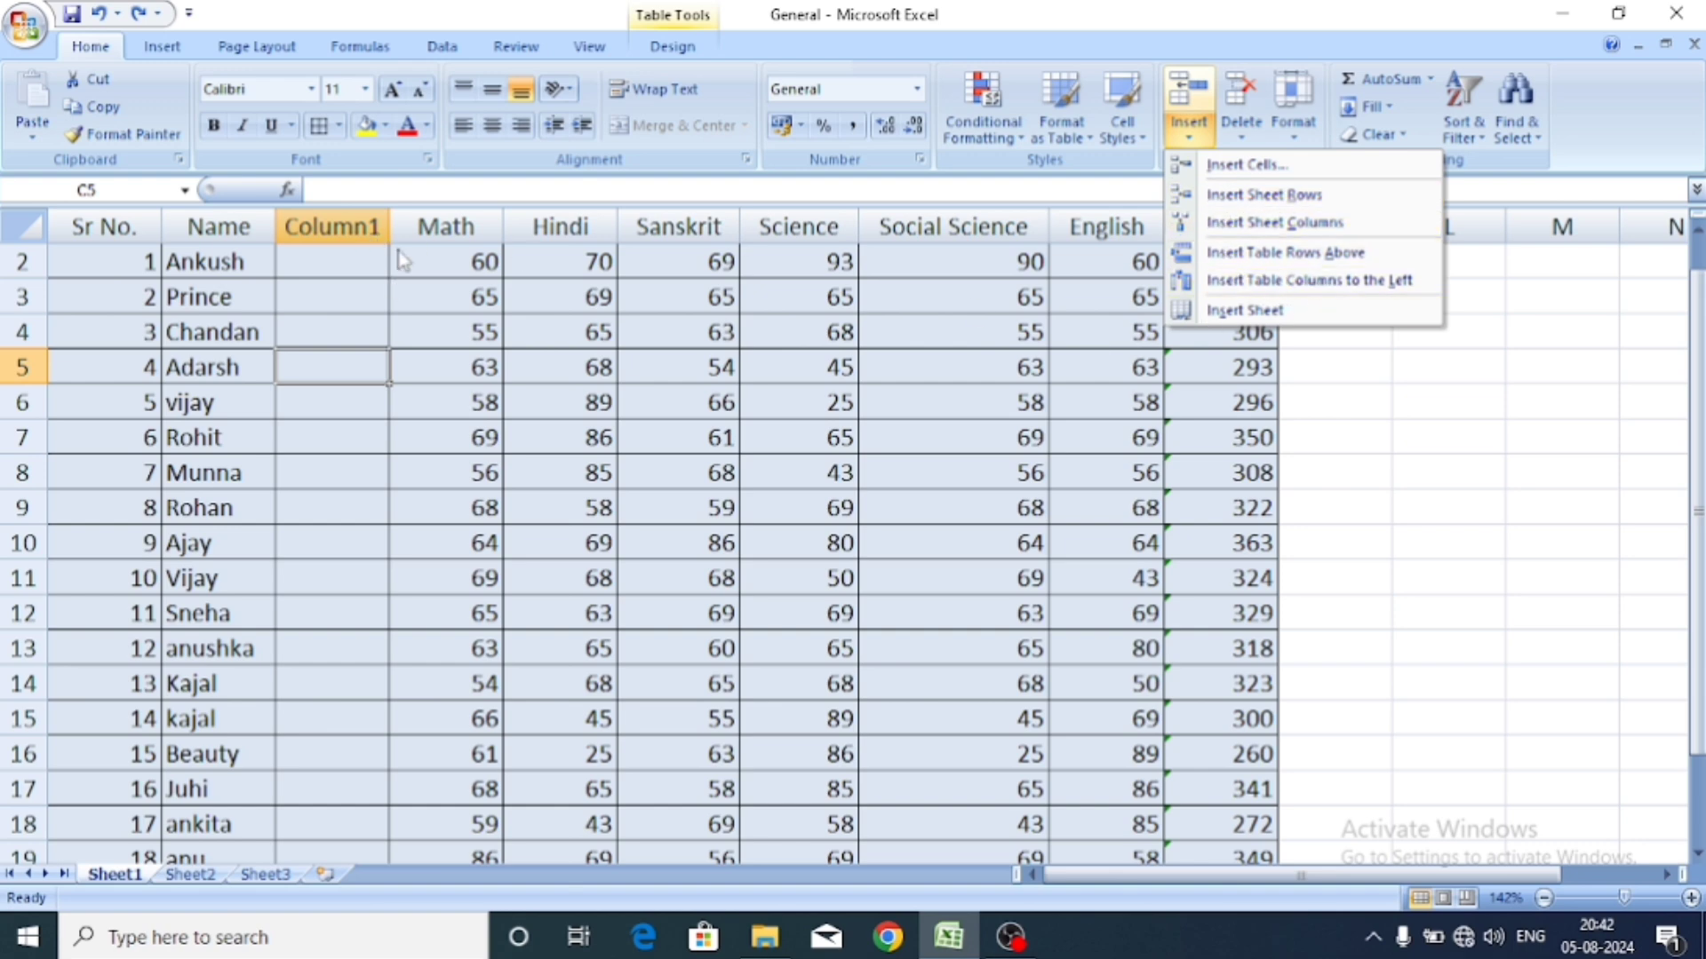
From cell C2, insert an empty table column, Column2, to the left of Column1.
click(359, 264)
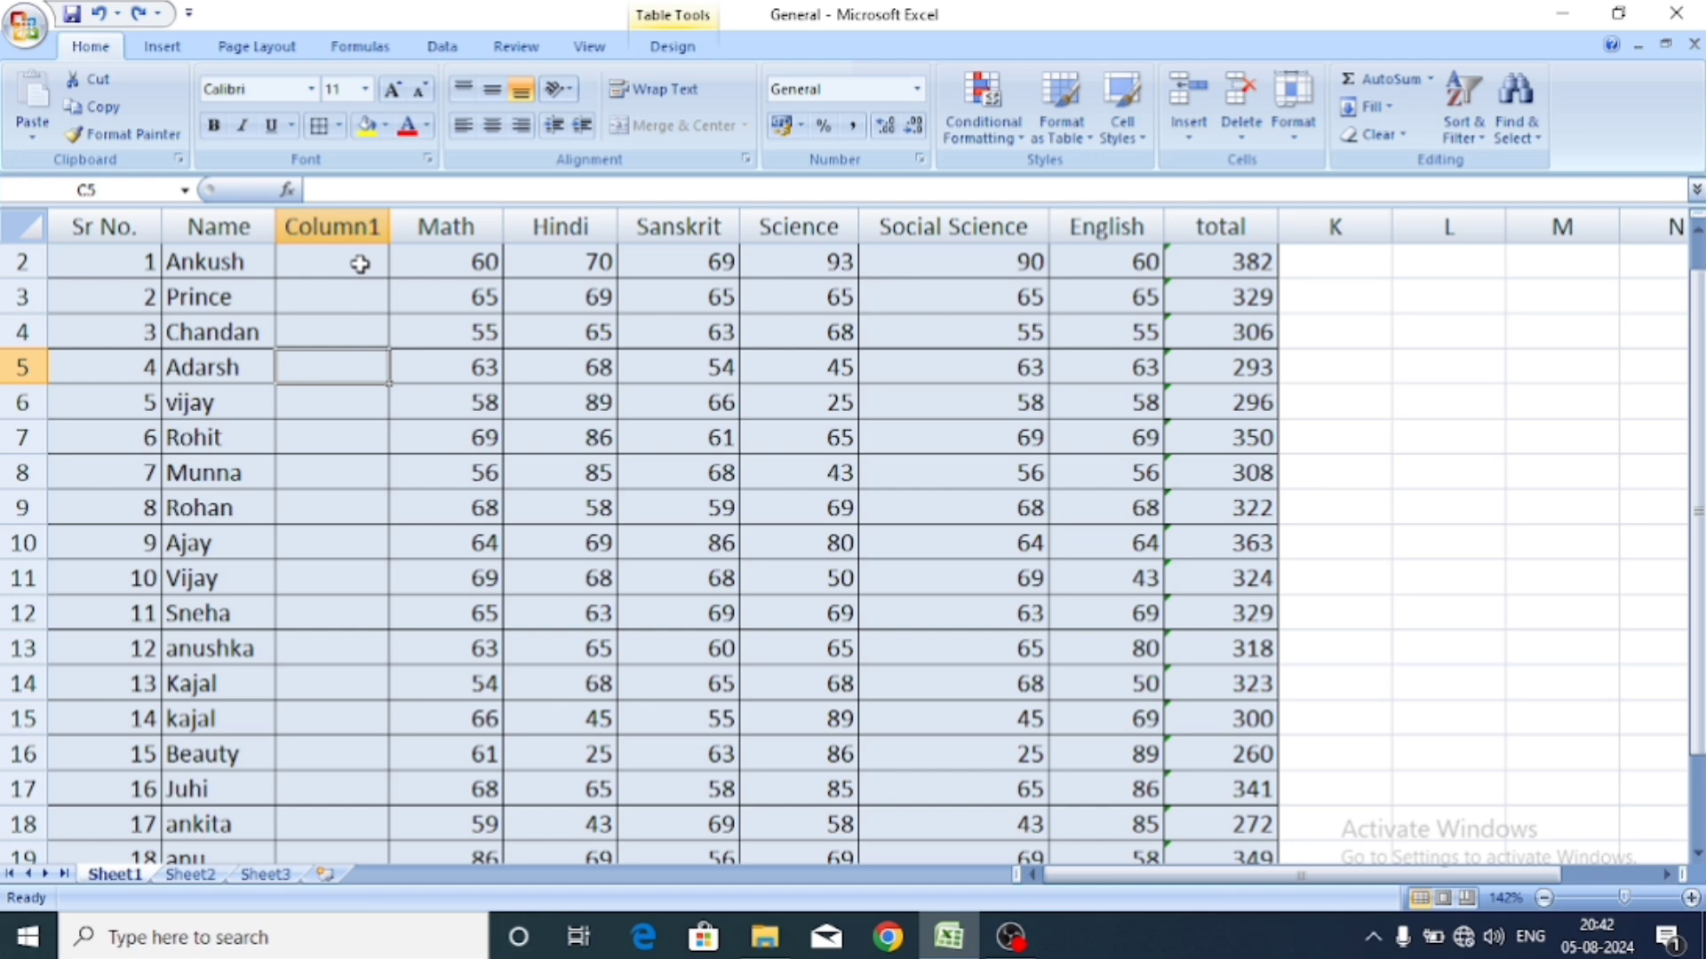
click(1189, 125)
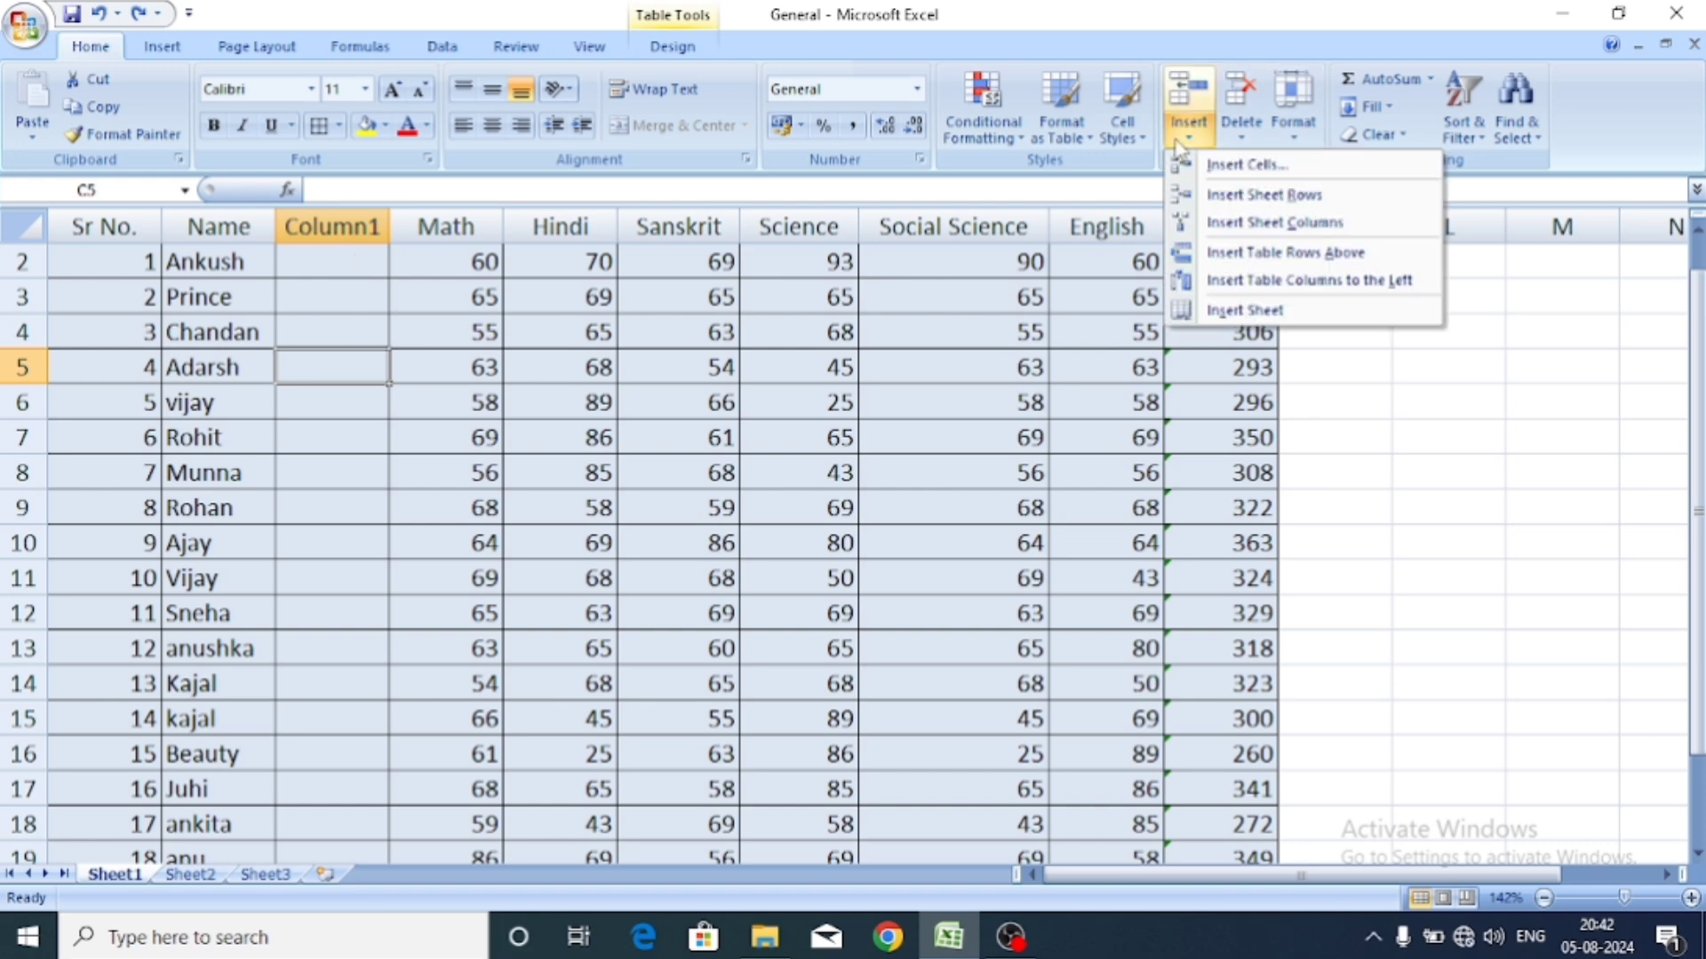
click(350, 295)
click(339, 258)
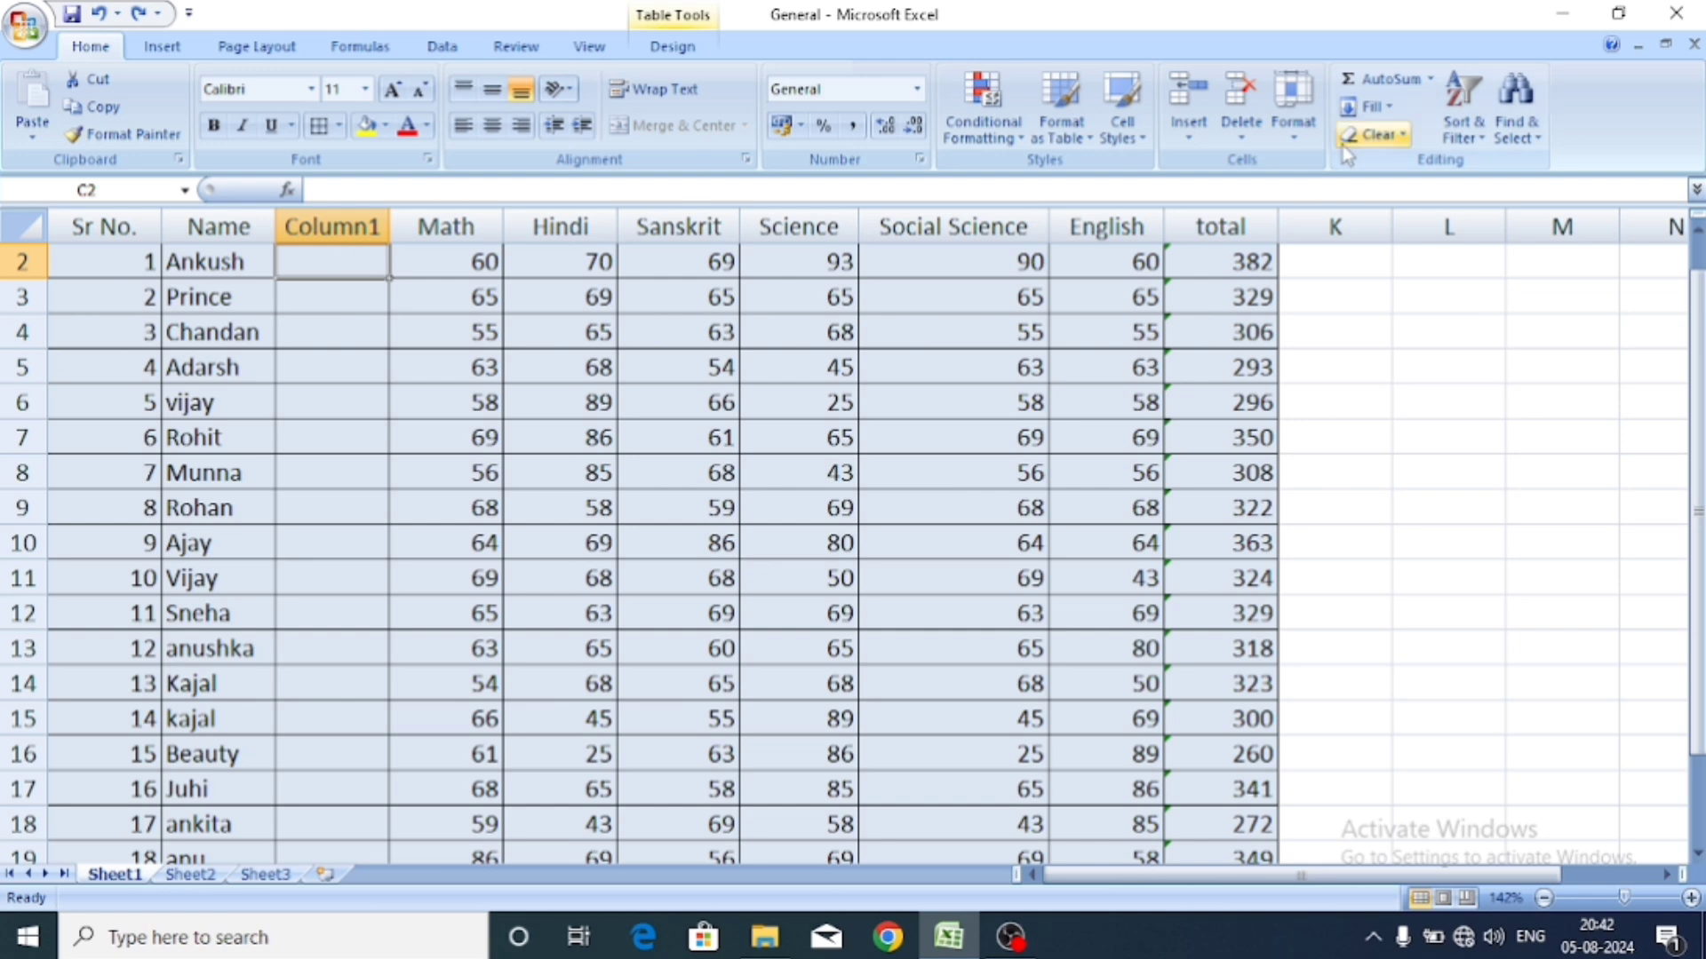
click(1202, 140)
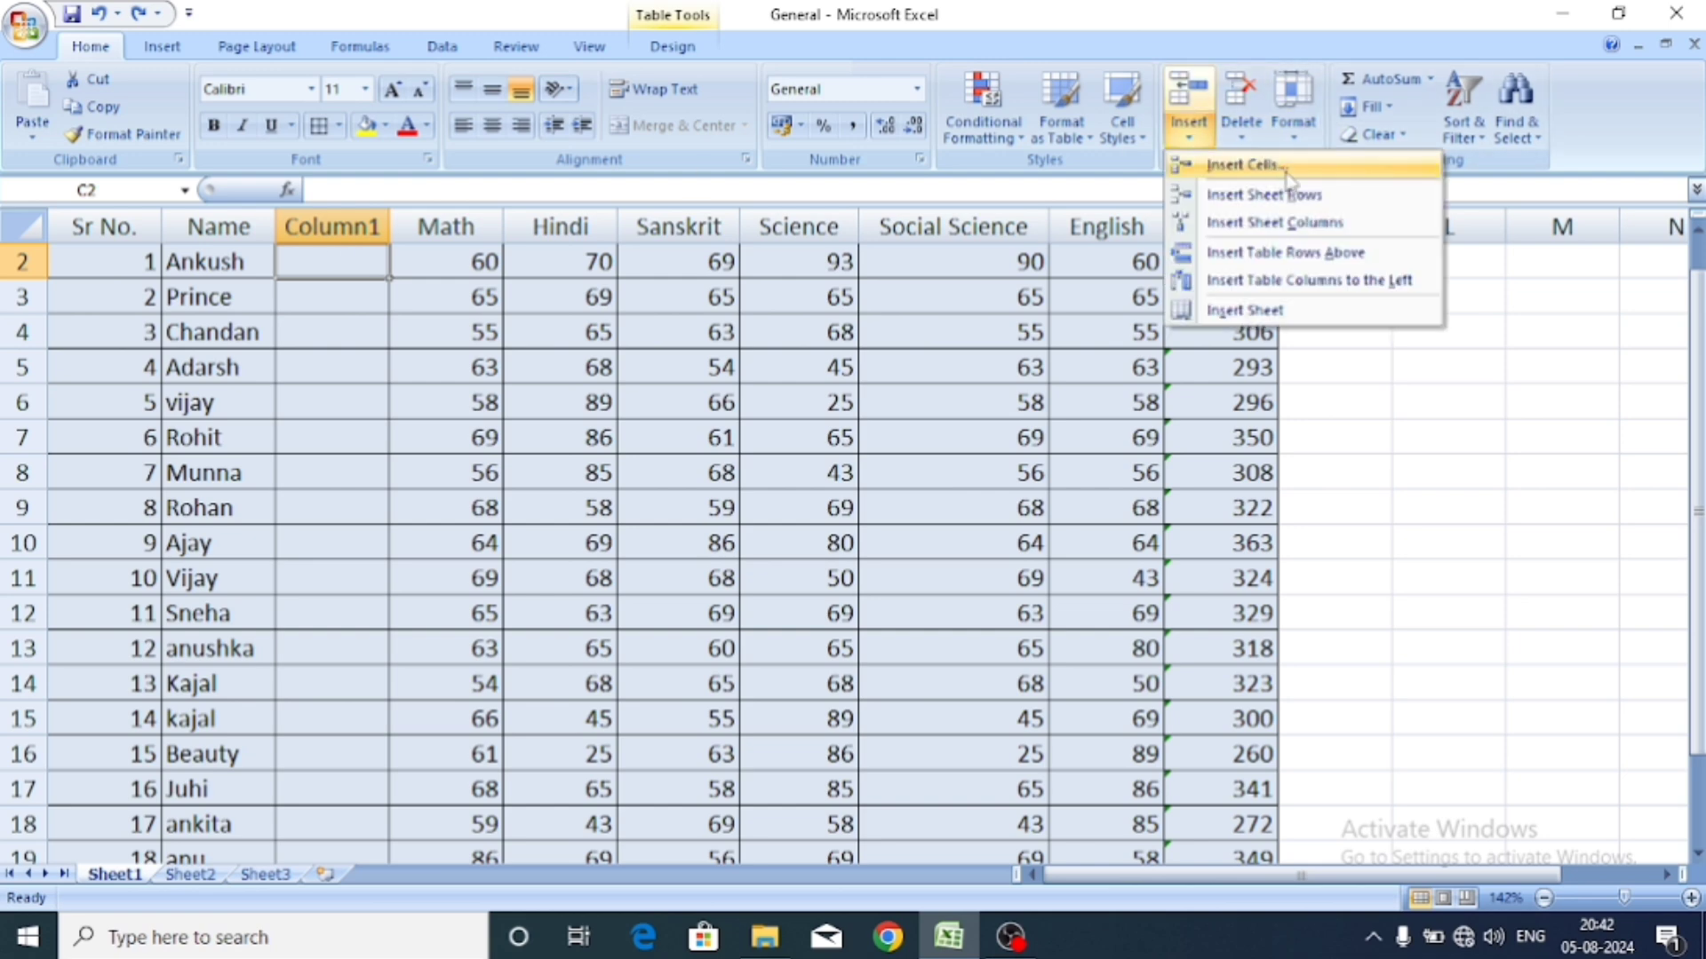
click(1356, 282)
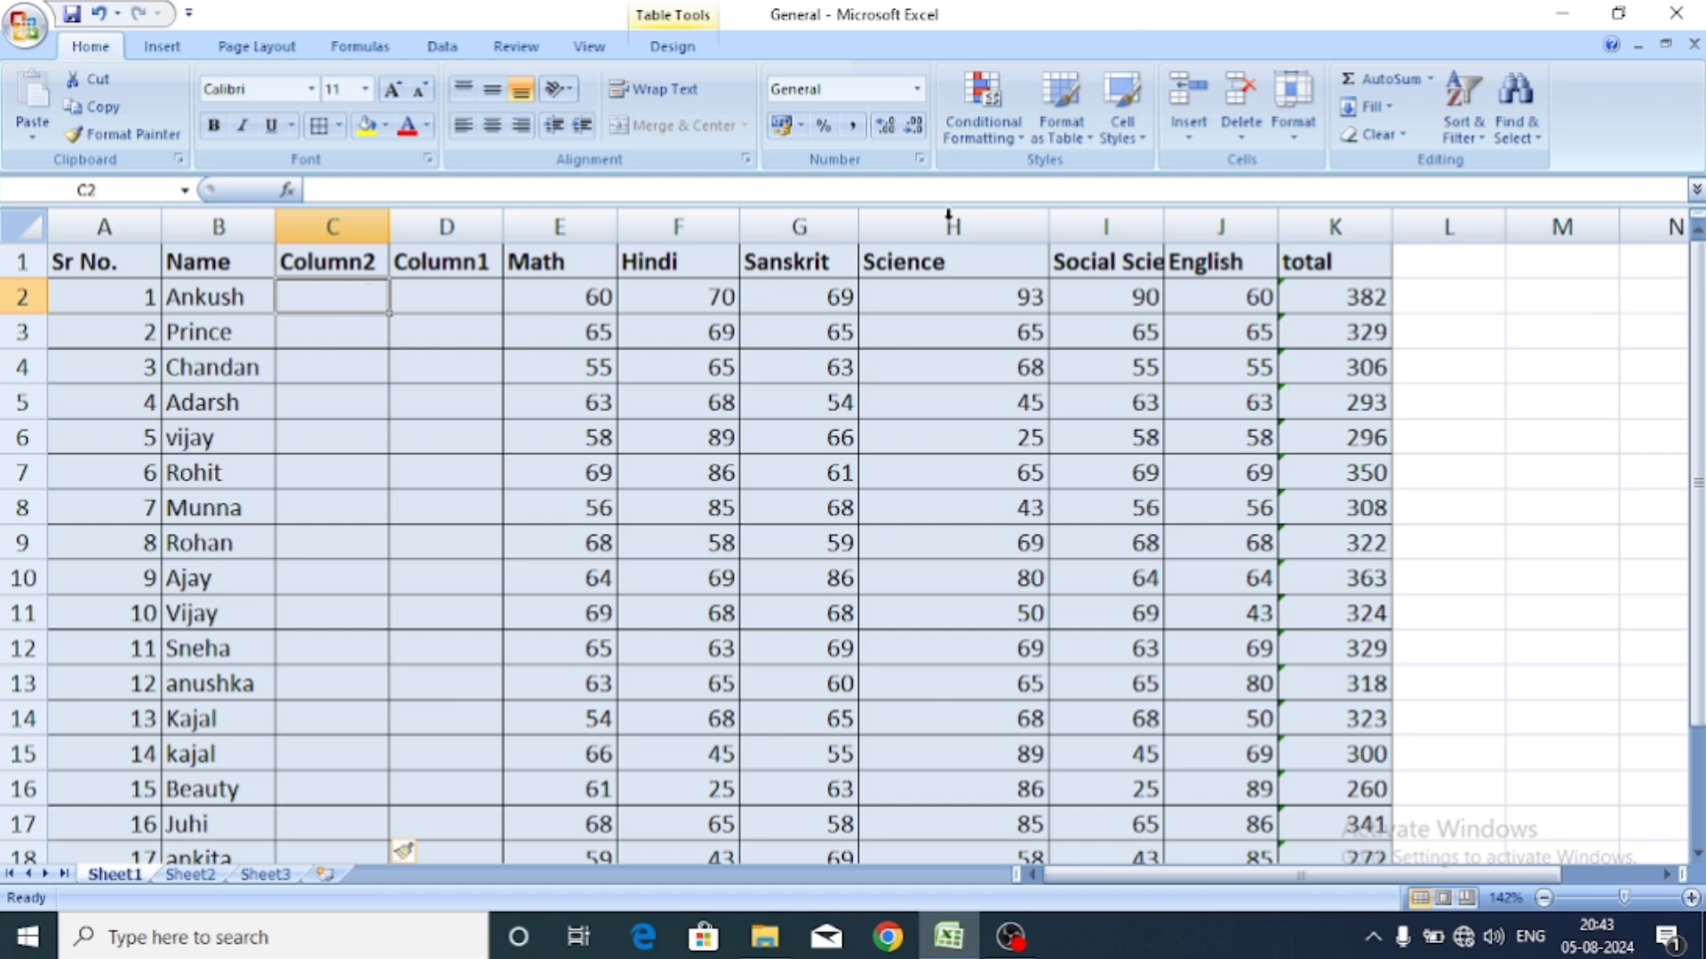
click(1199, 131)
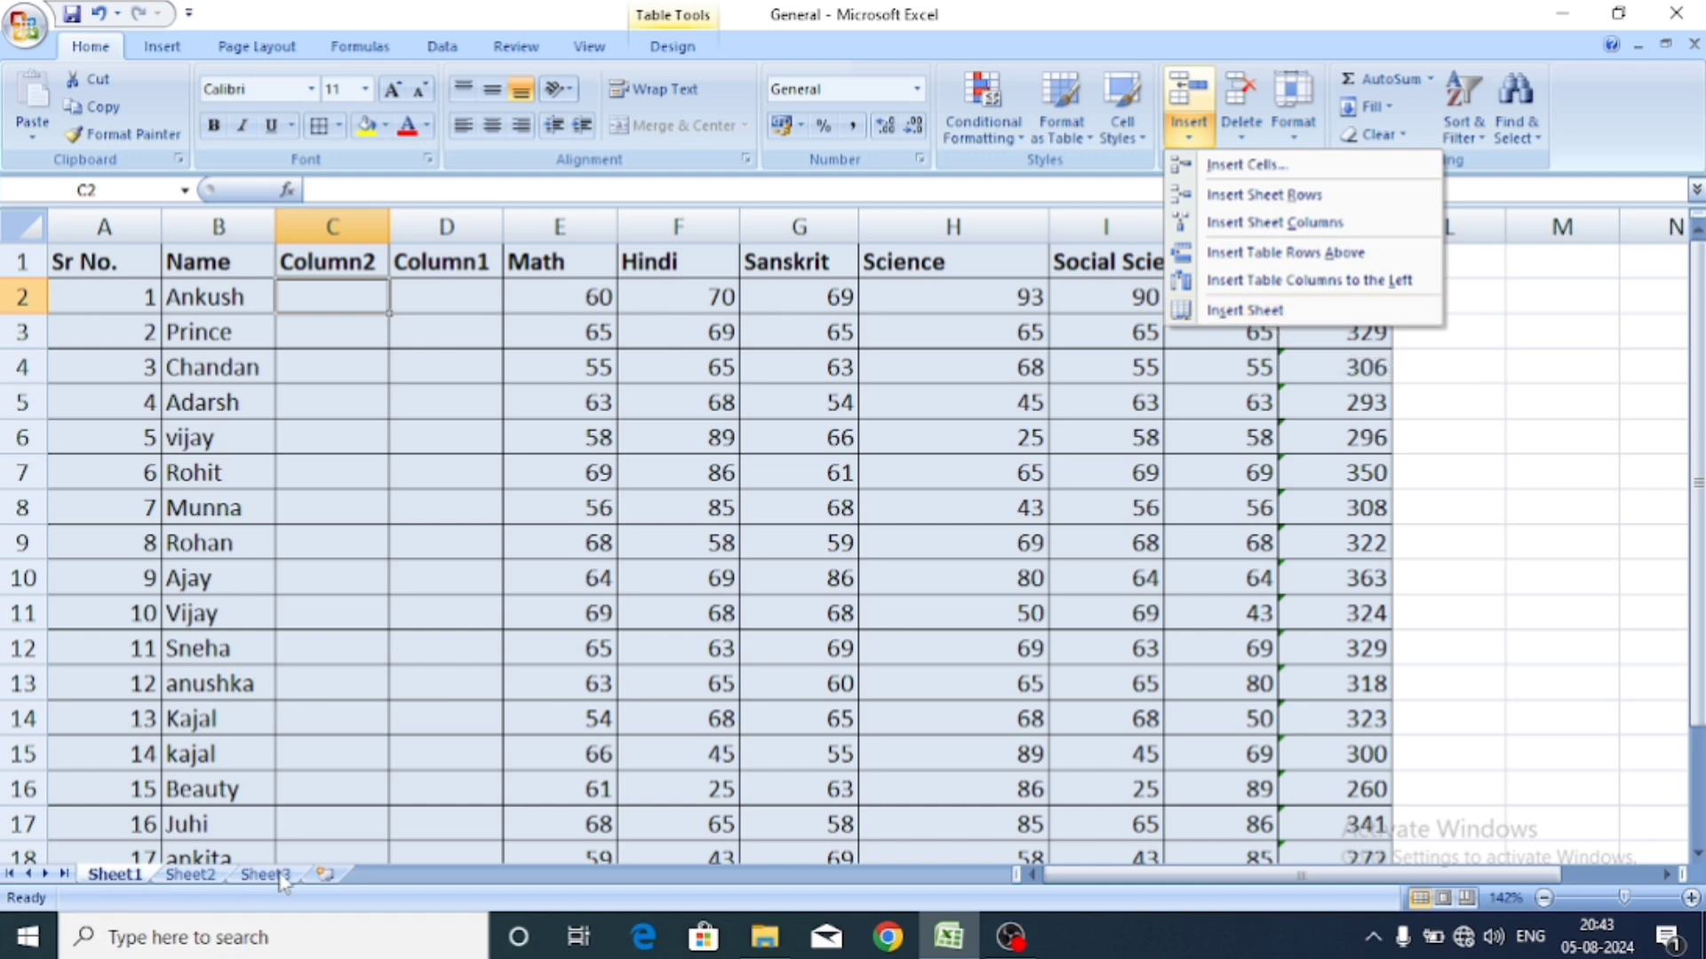
Add a blank Sheet4 to the workbook, then go back to Sheet1 and select H8.
click(1324, 311)
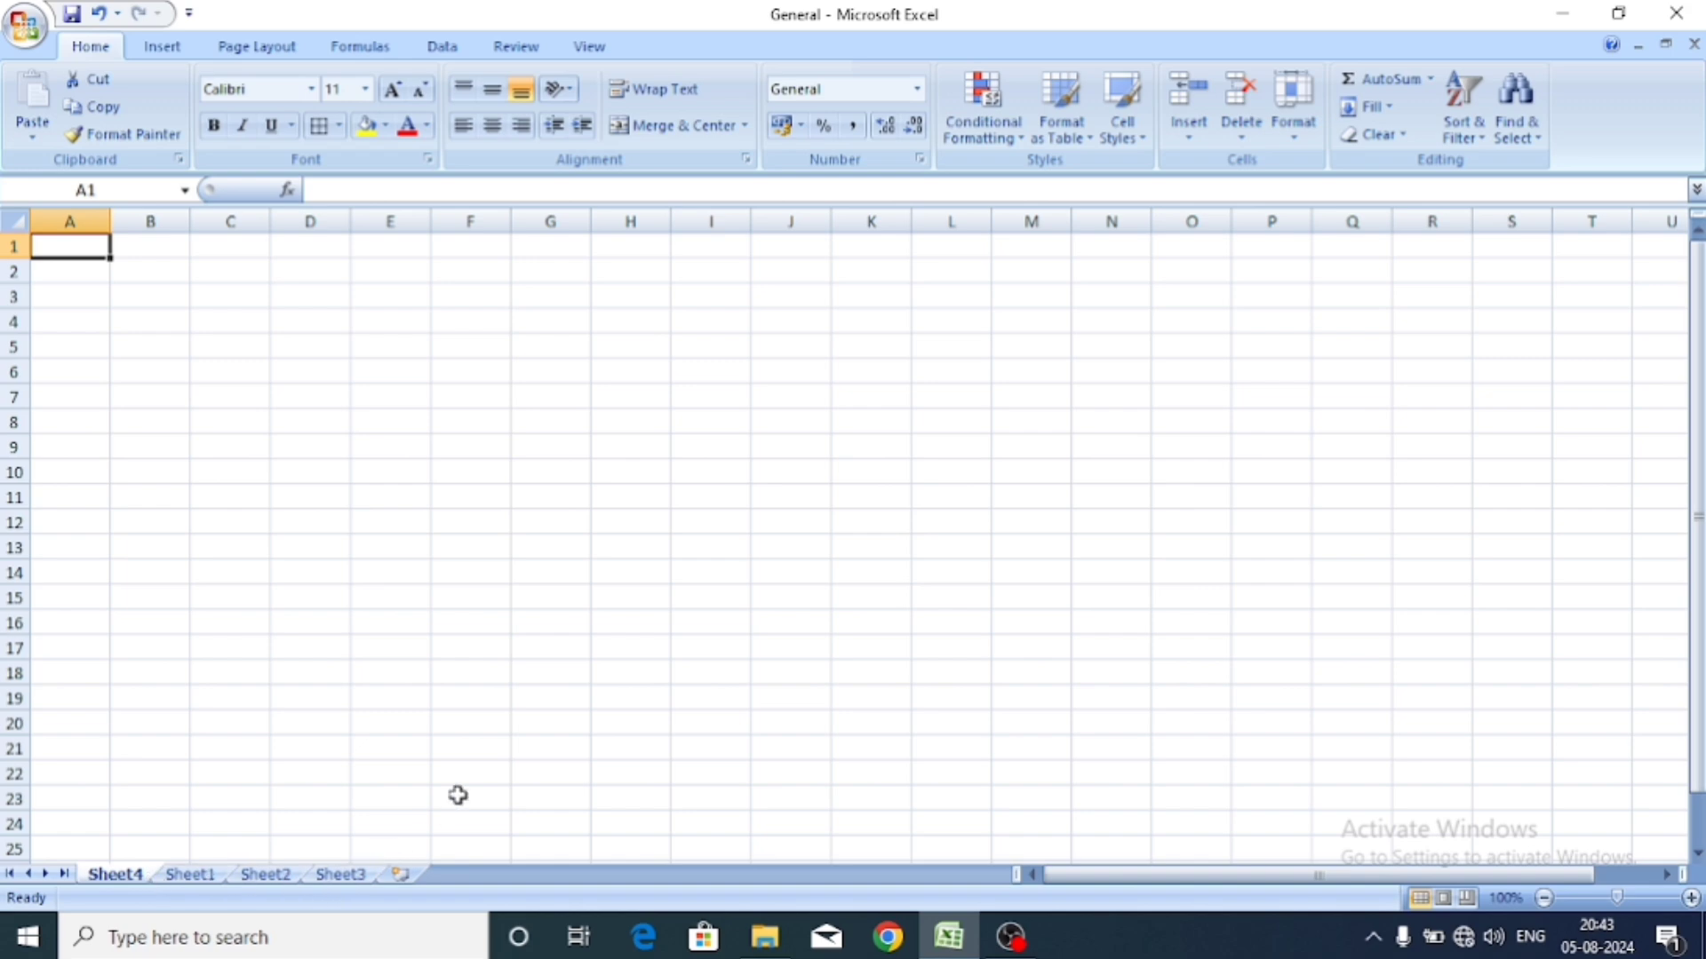
key(ctrl+Page_Down)
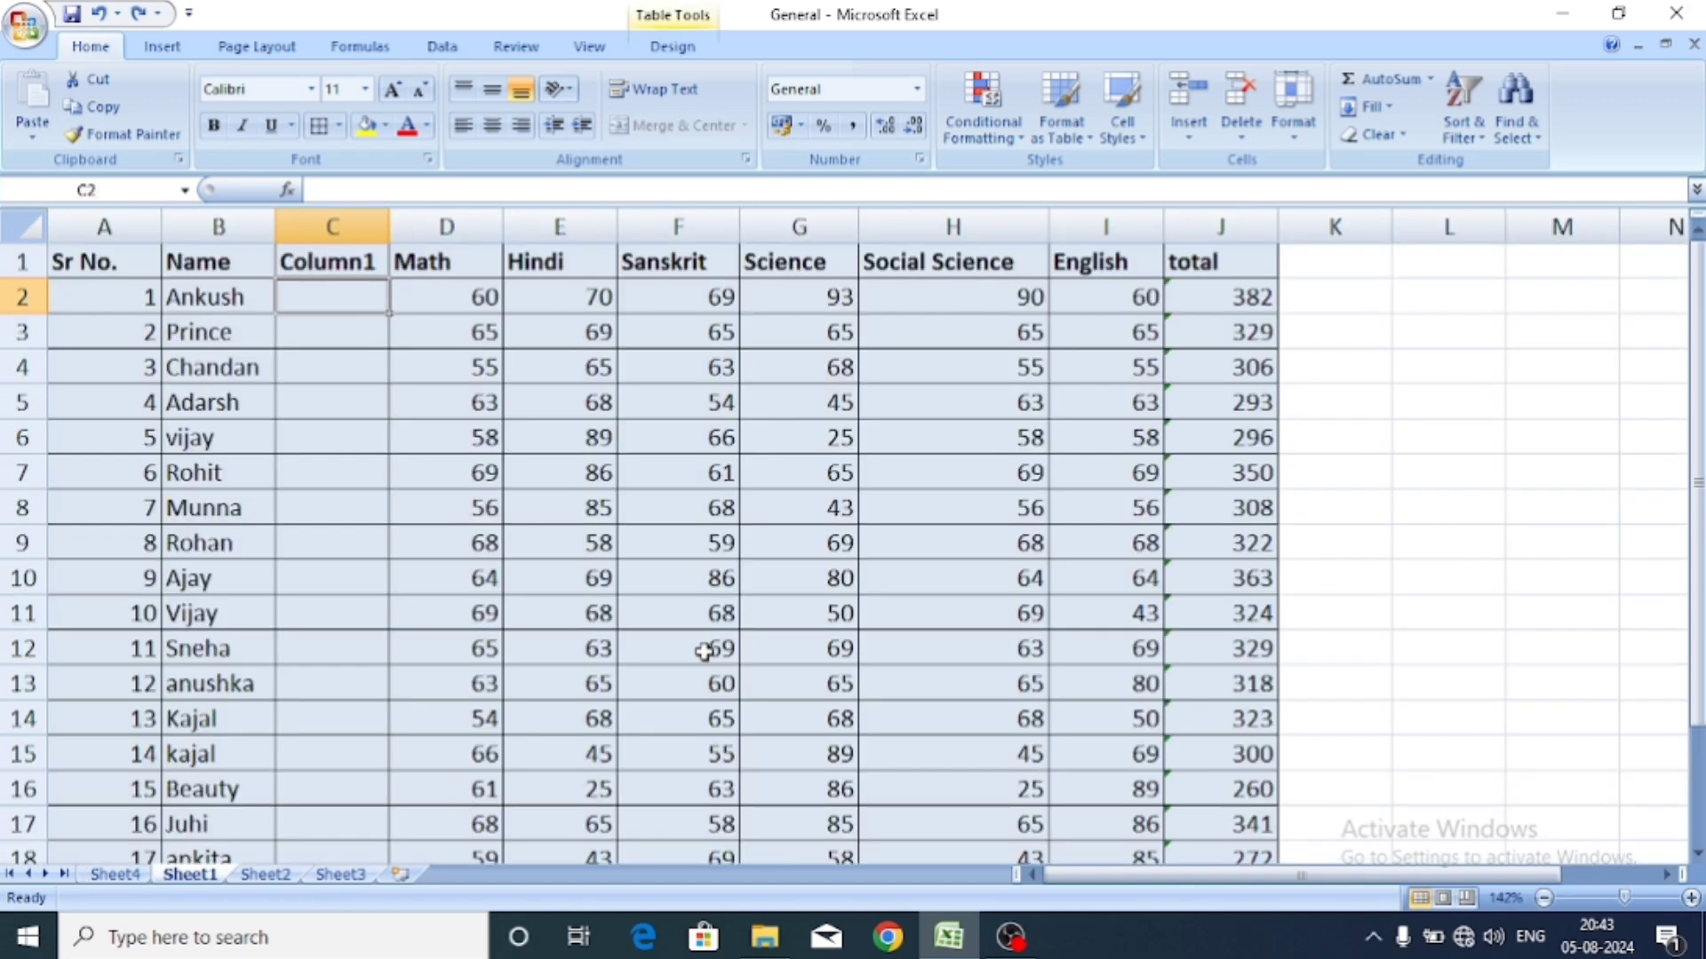
click(954, 491)
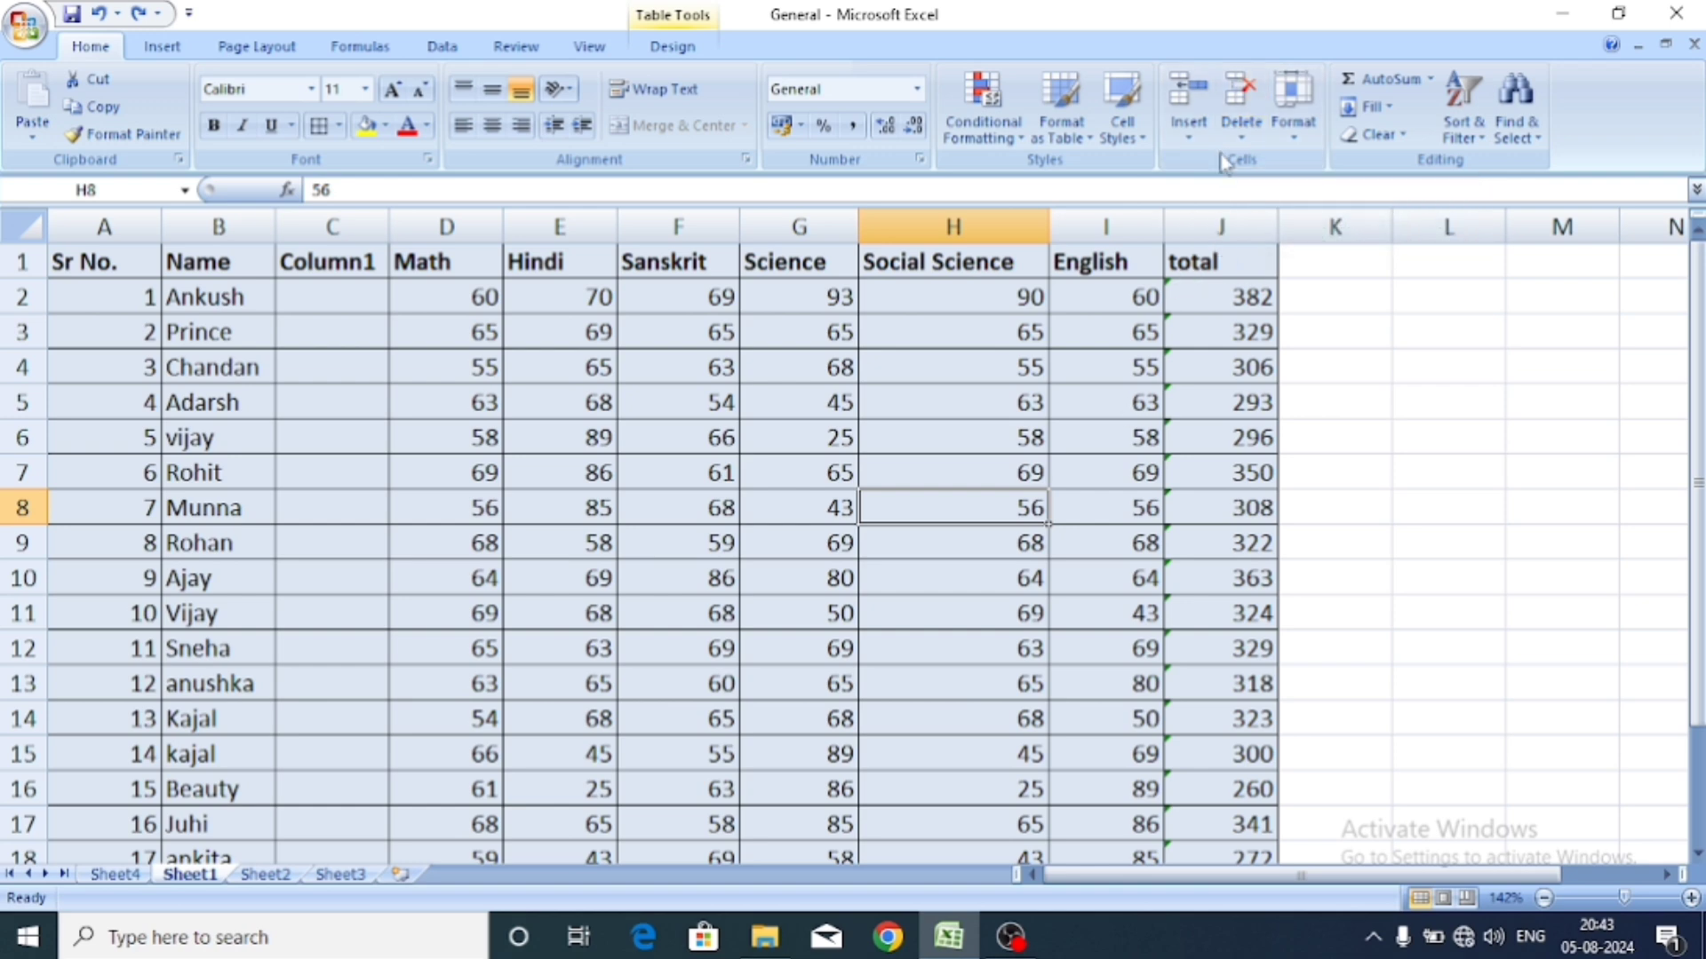
click(367, 306)
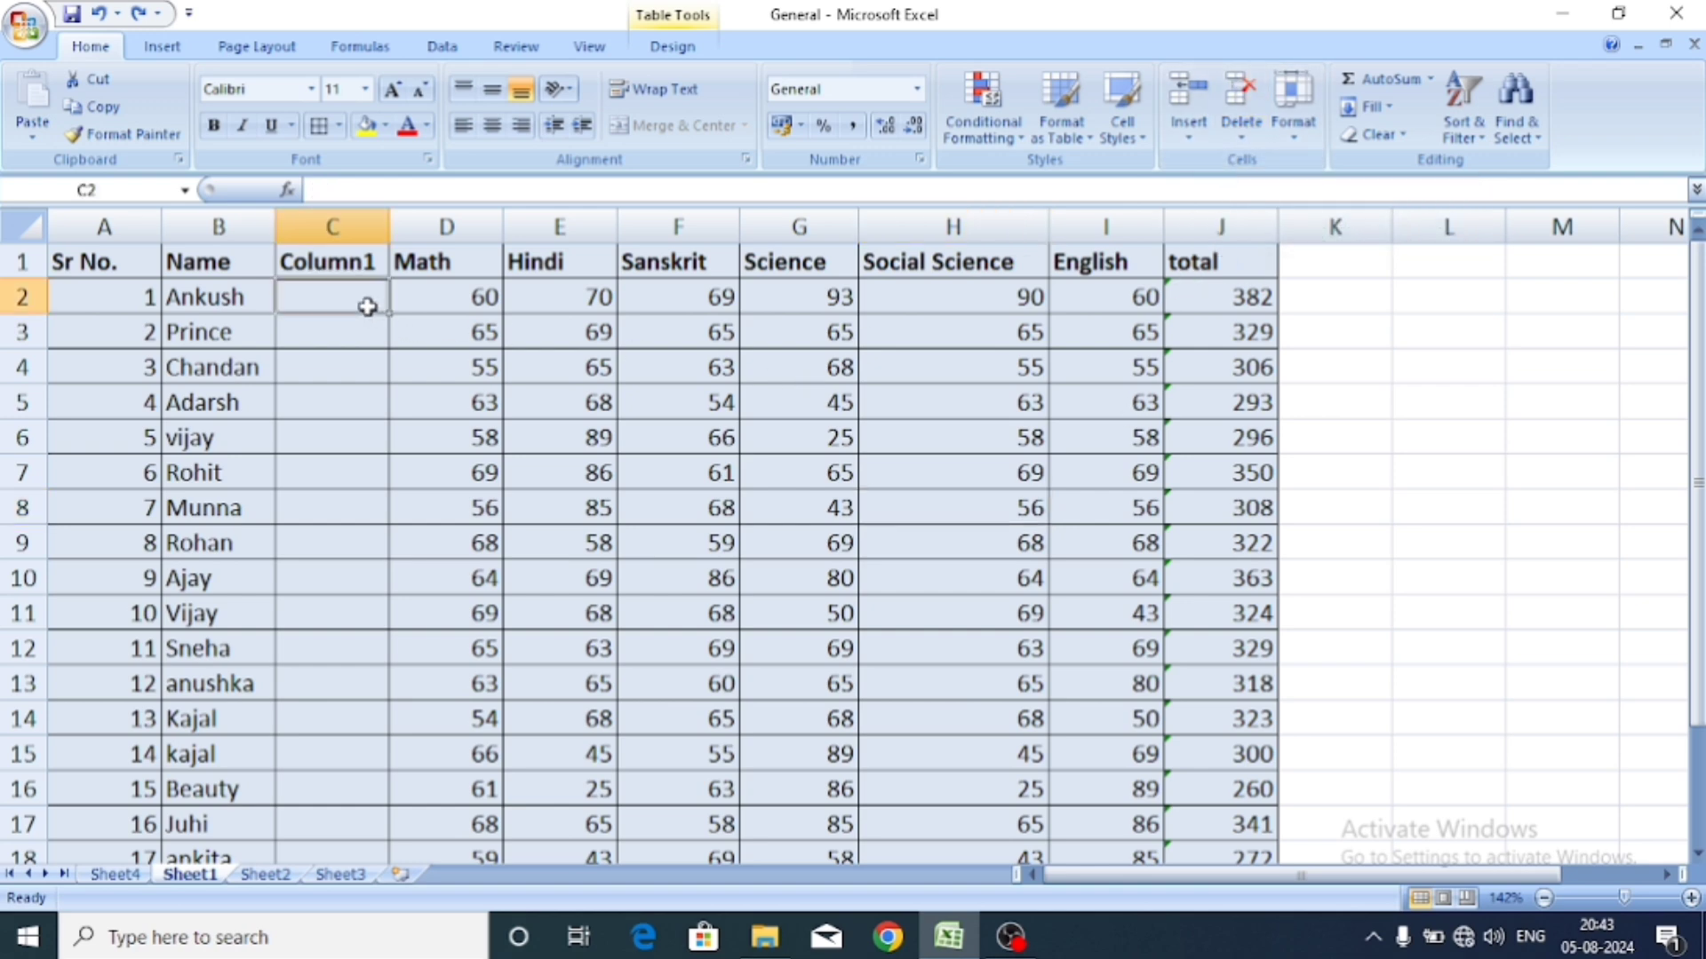
click(484, 299)
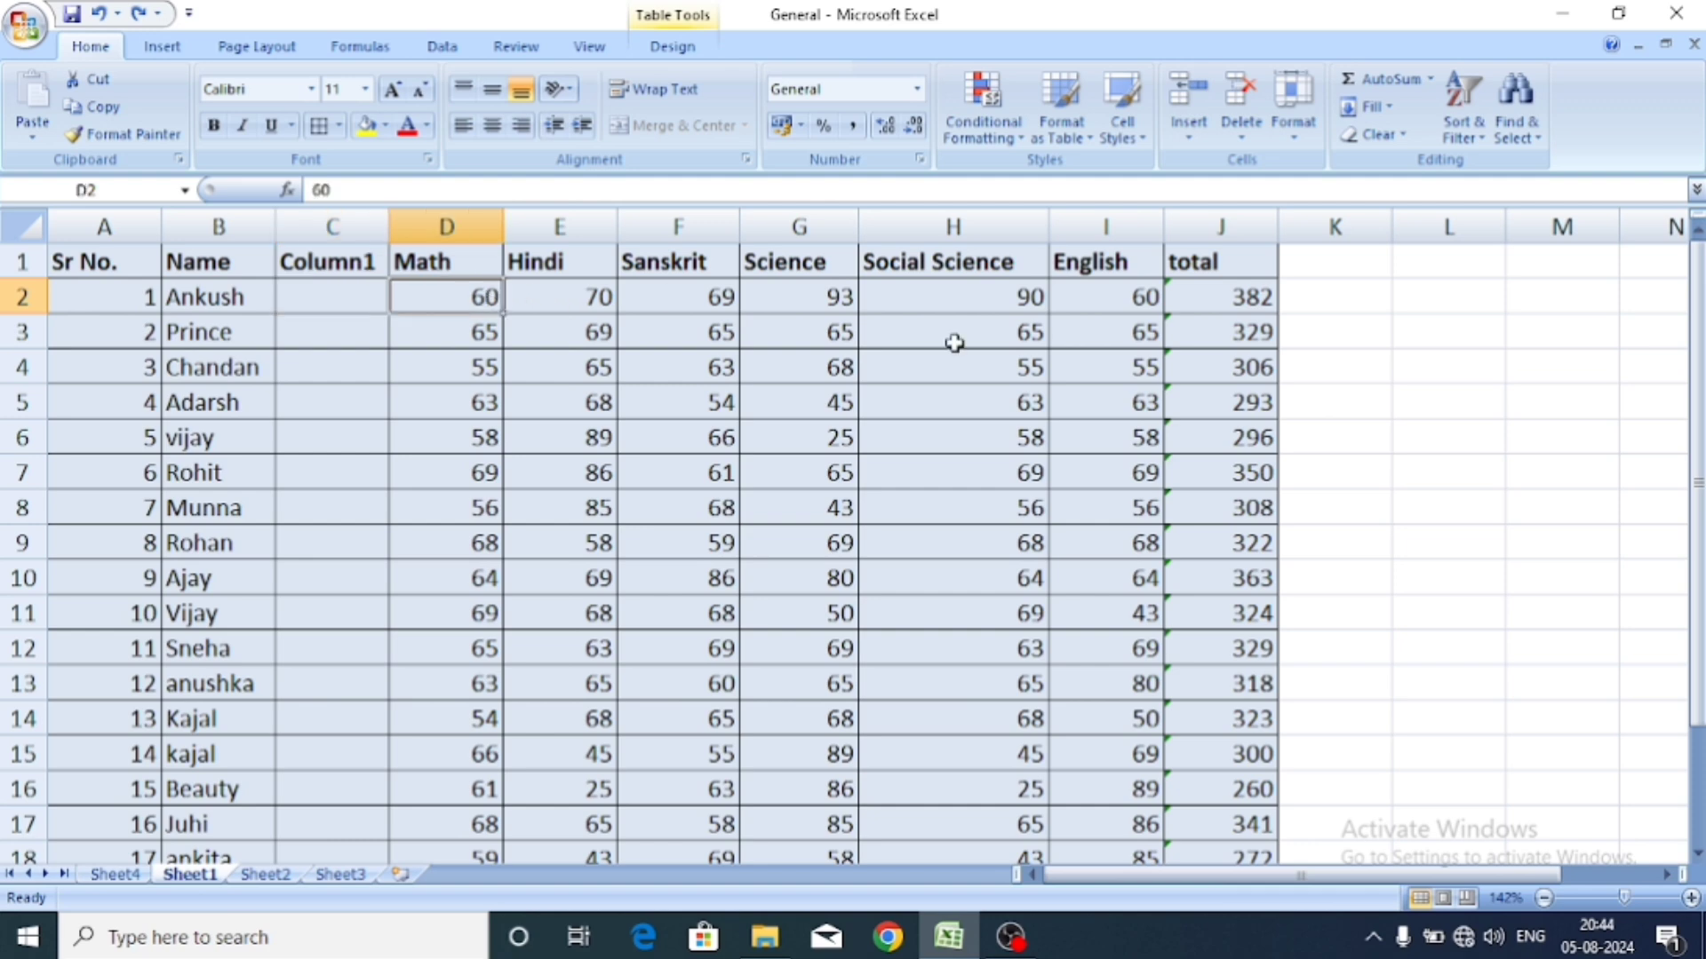
click(1210, 296)
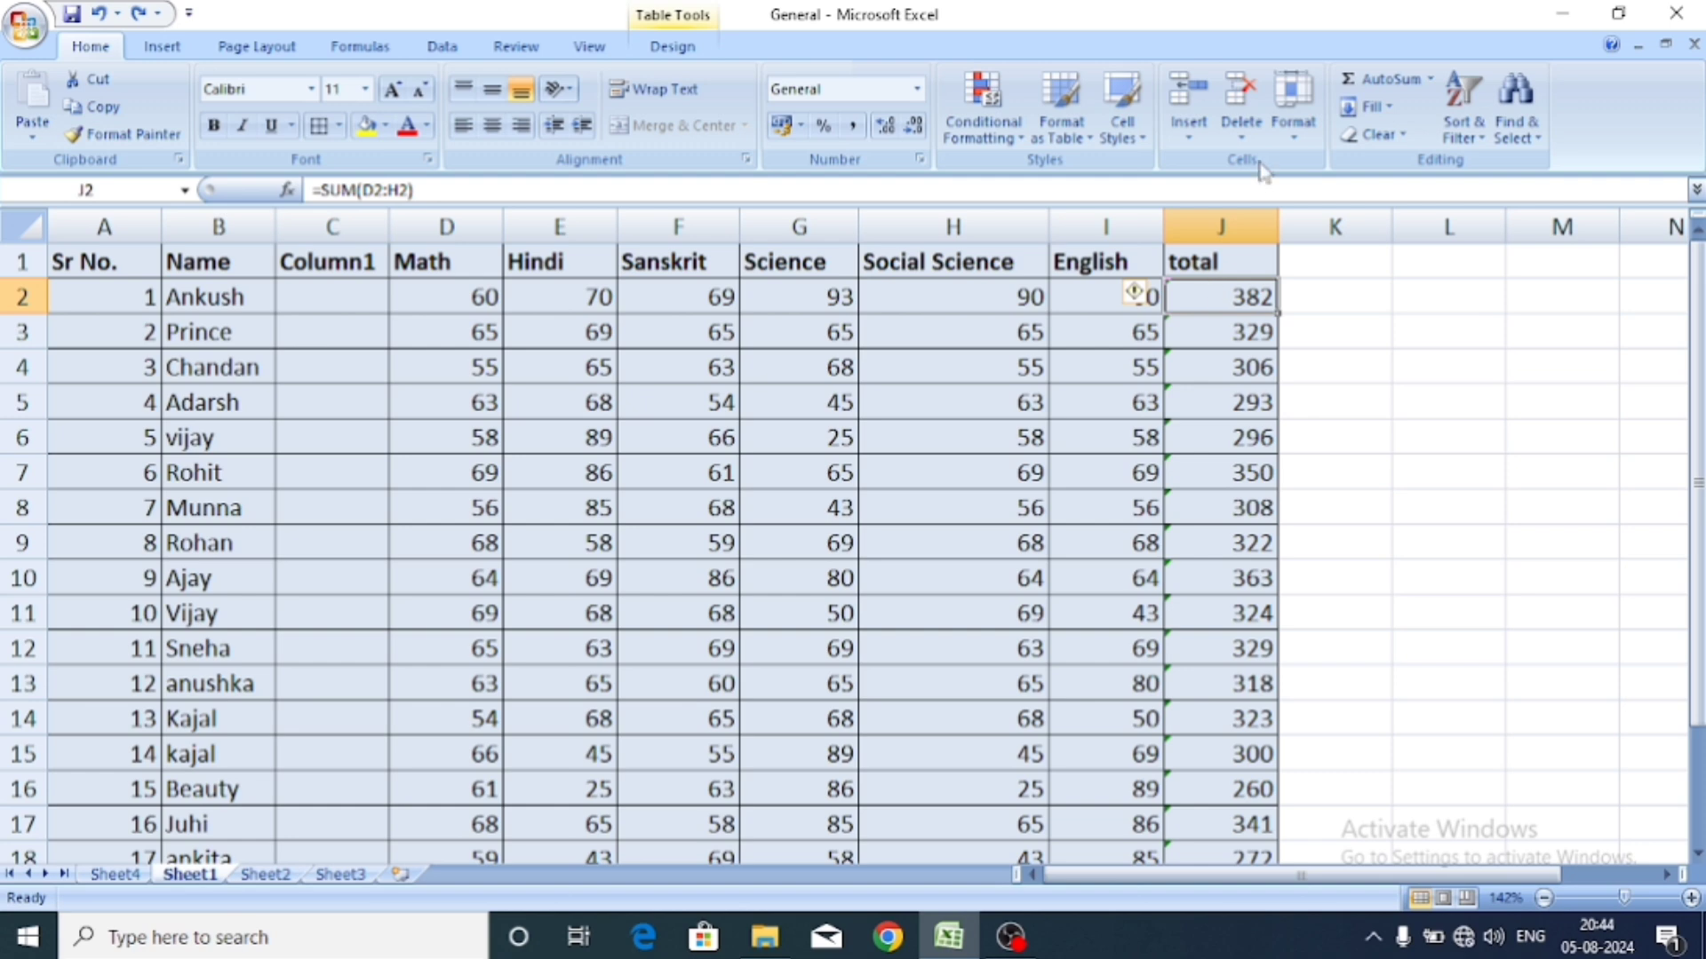
click(1247, 141)
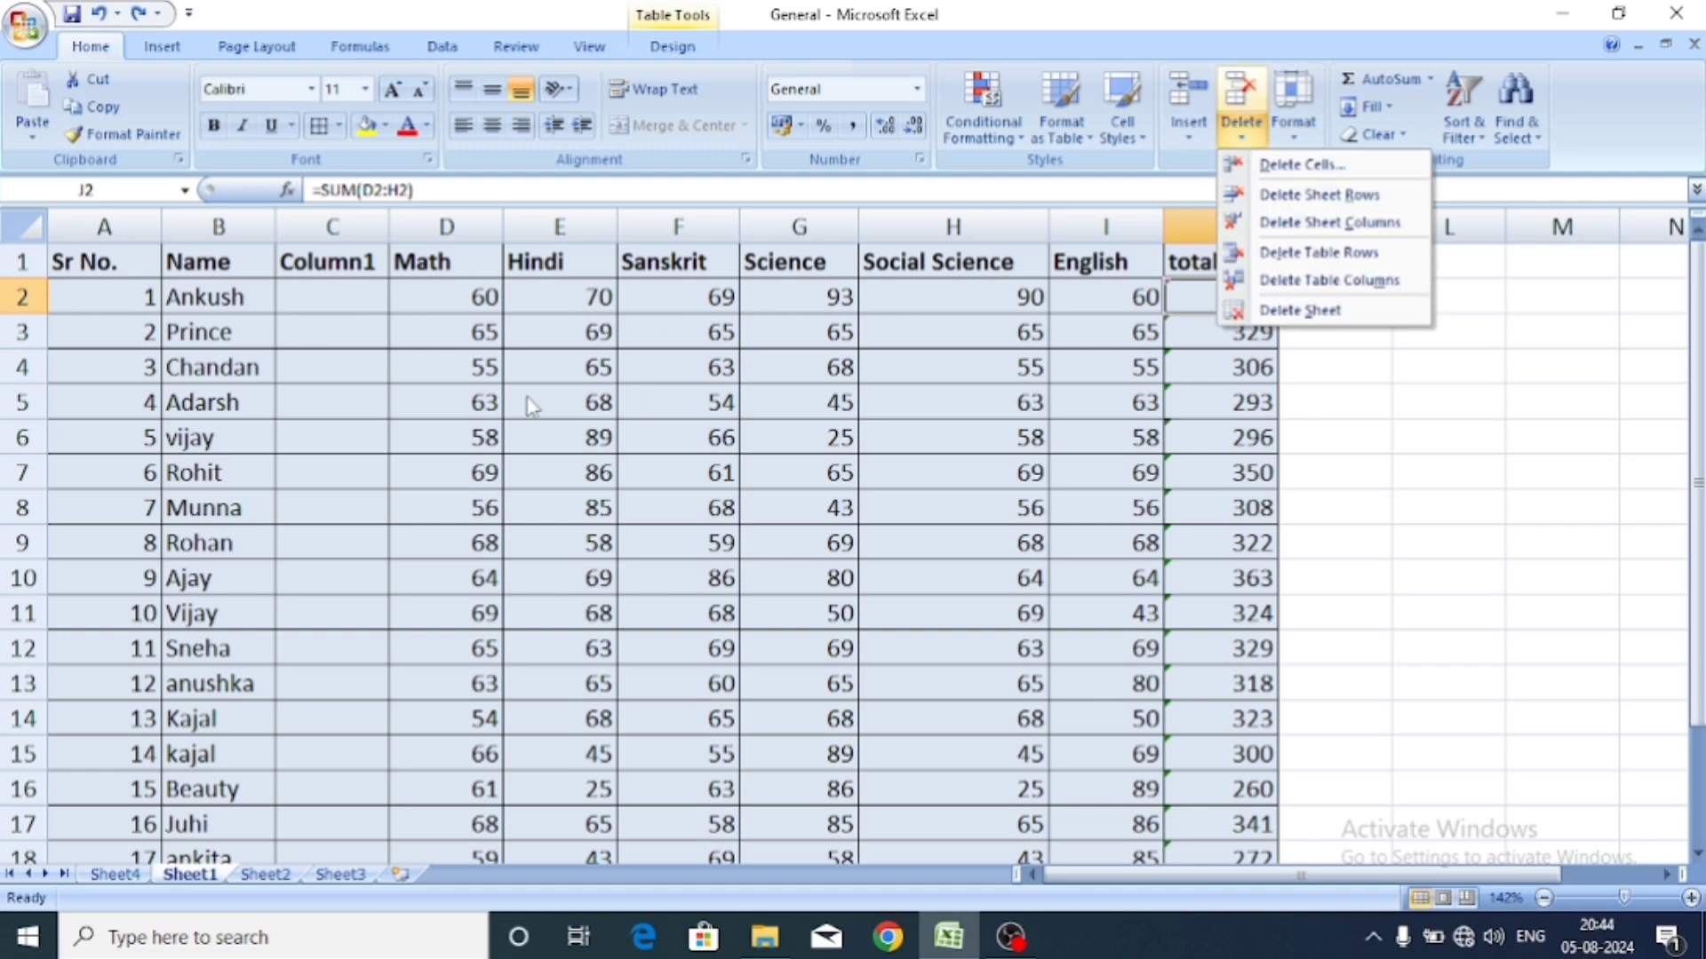
click(1284, 167)
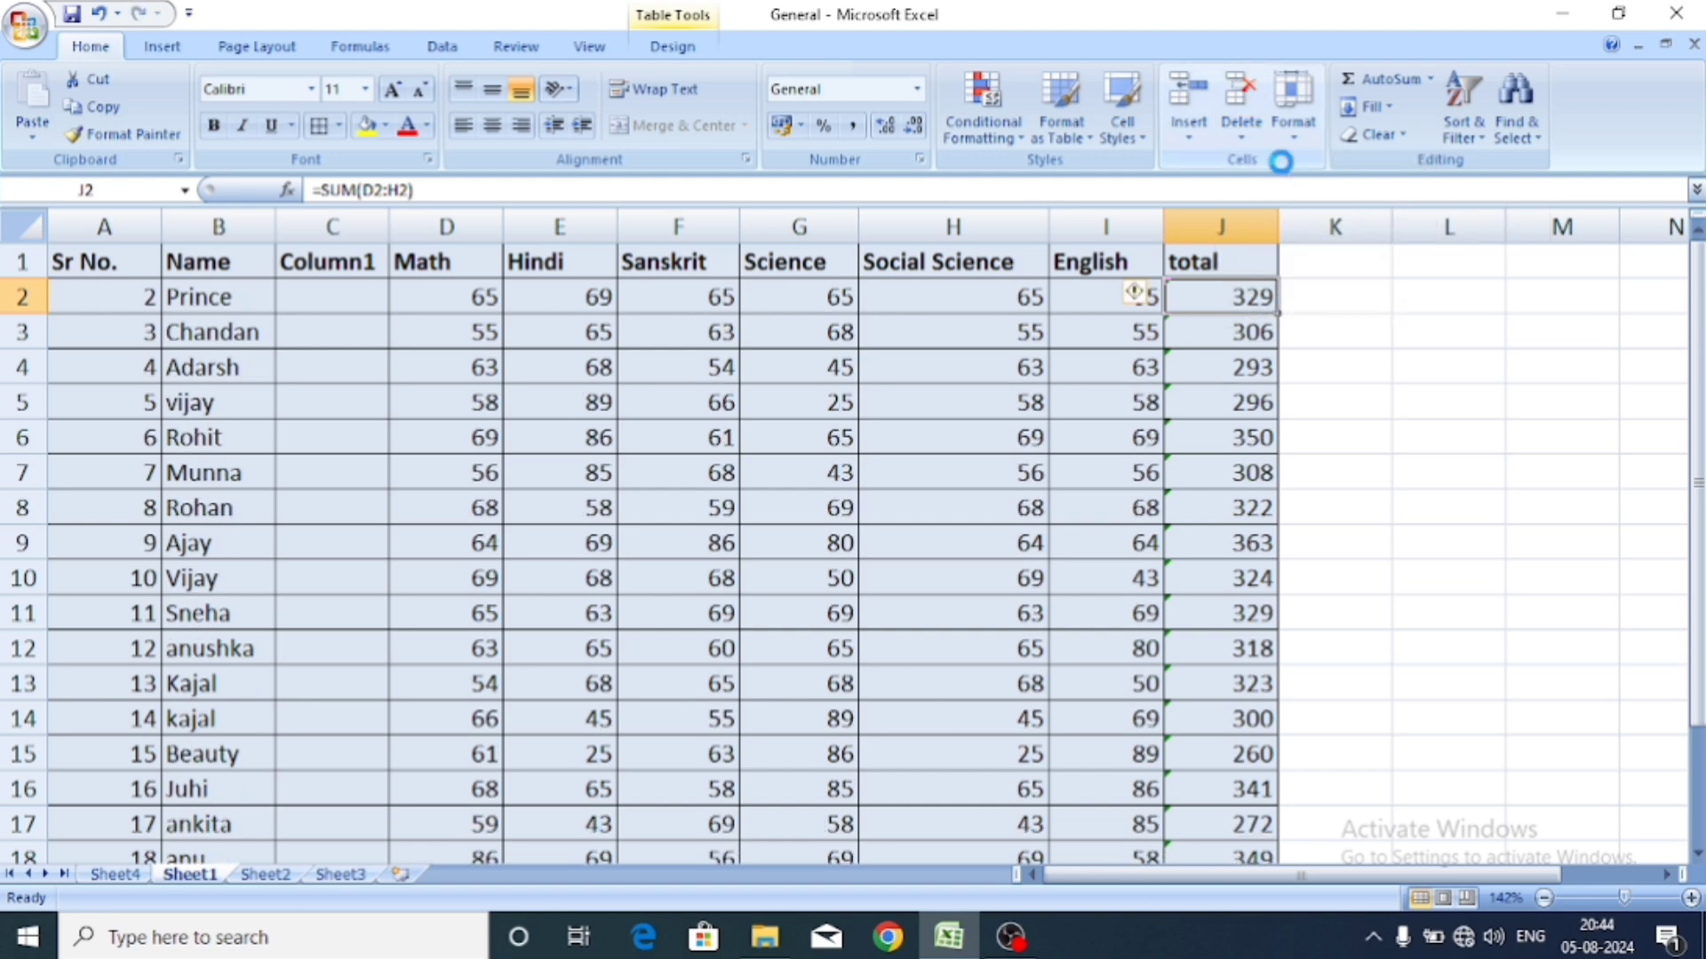
key(ctrl+z)
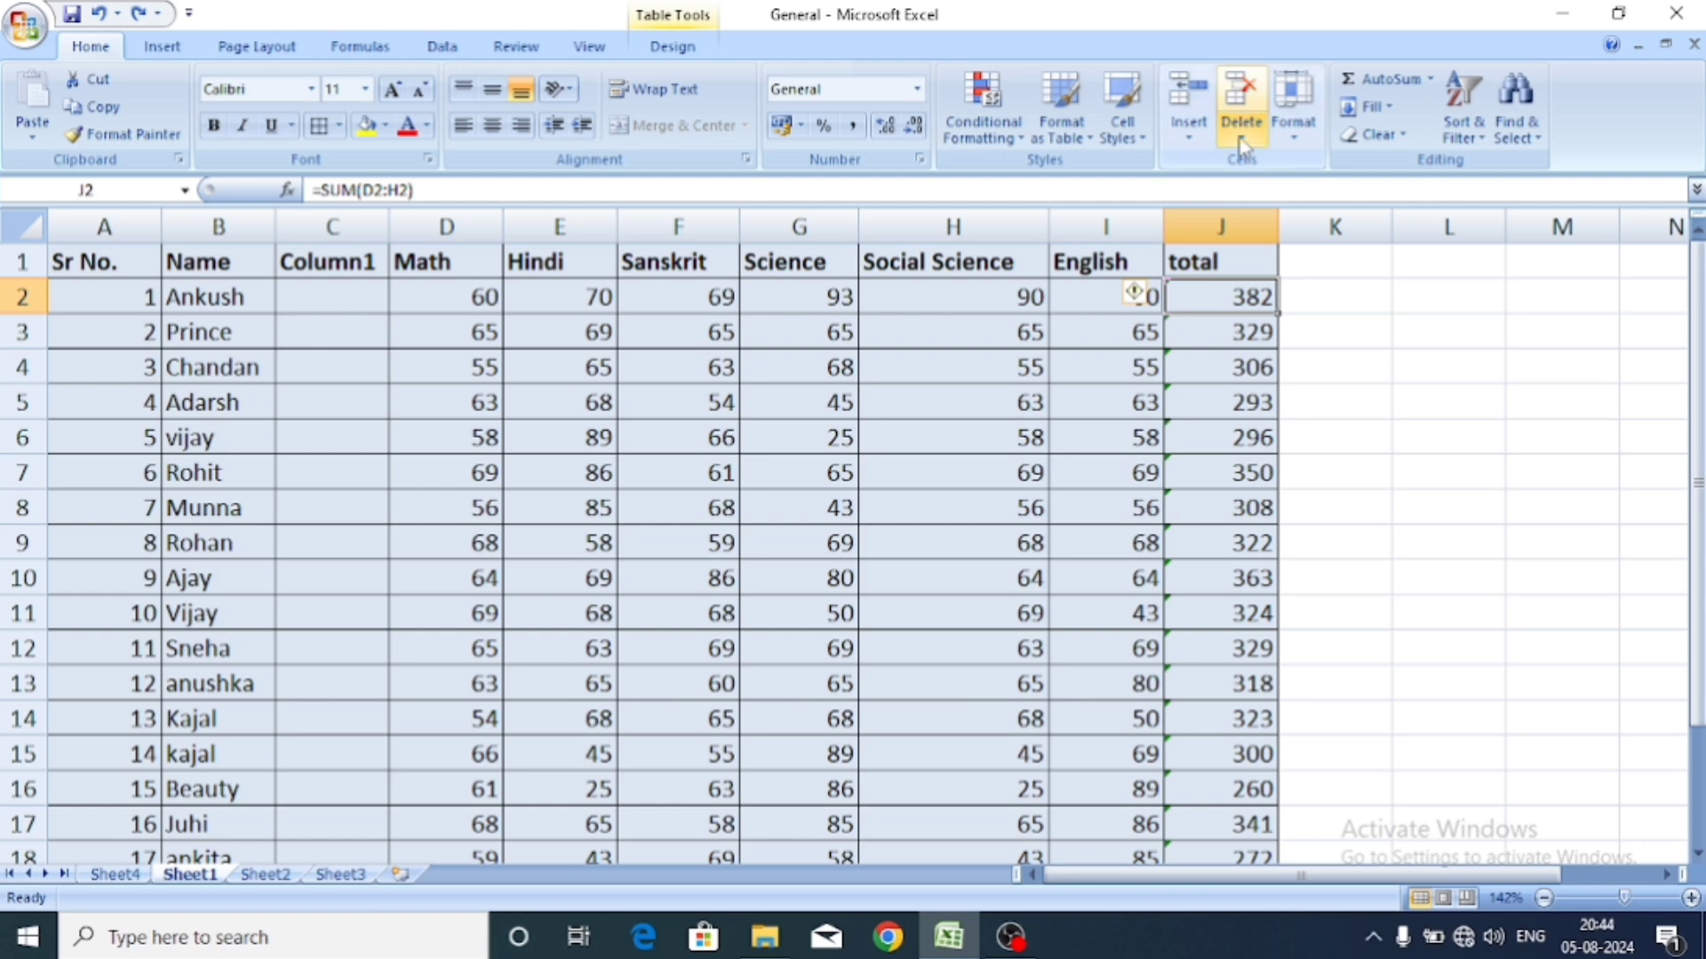
click(1242, 125)
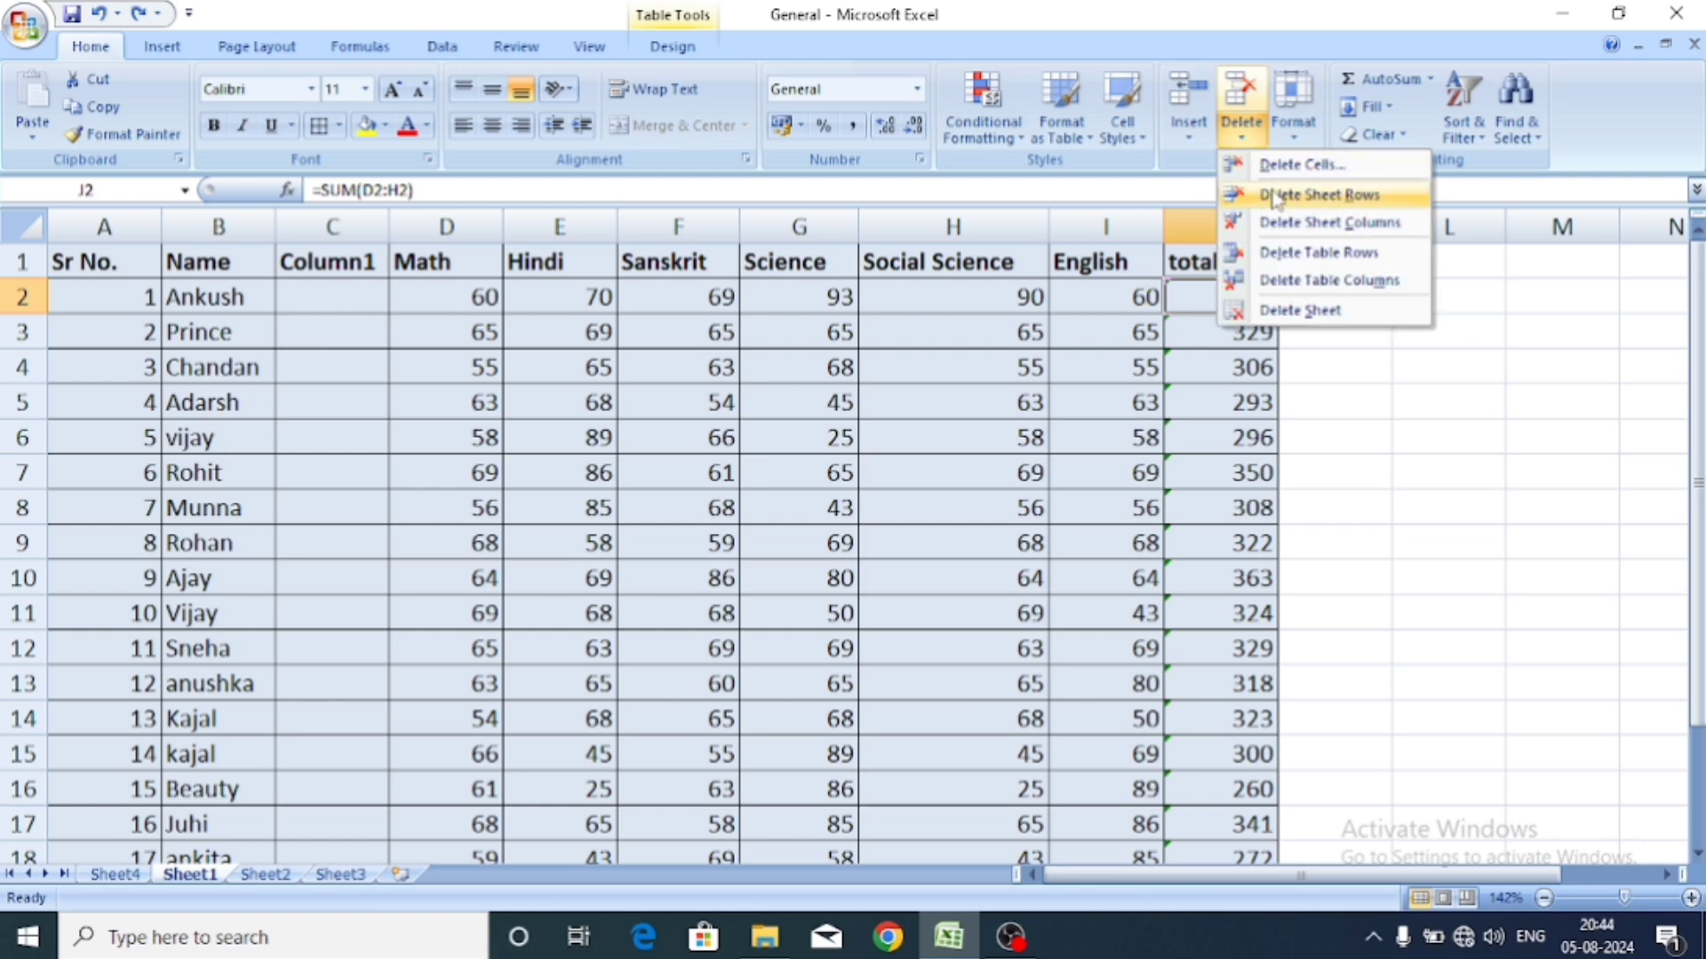
click(1142, 295)
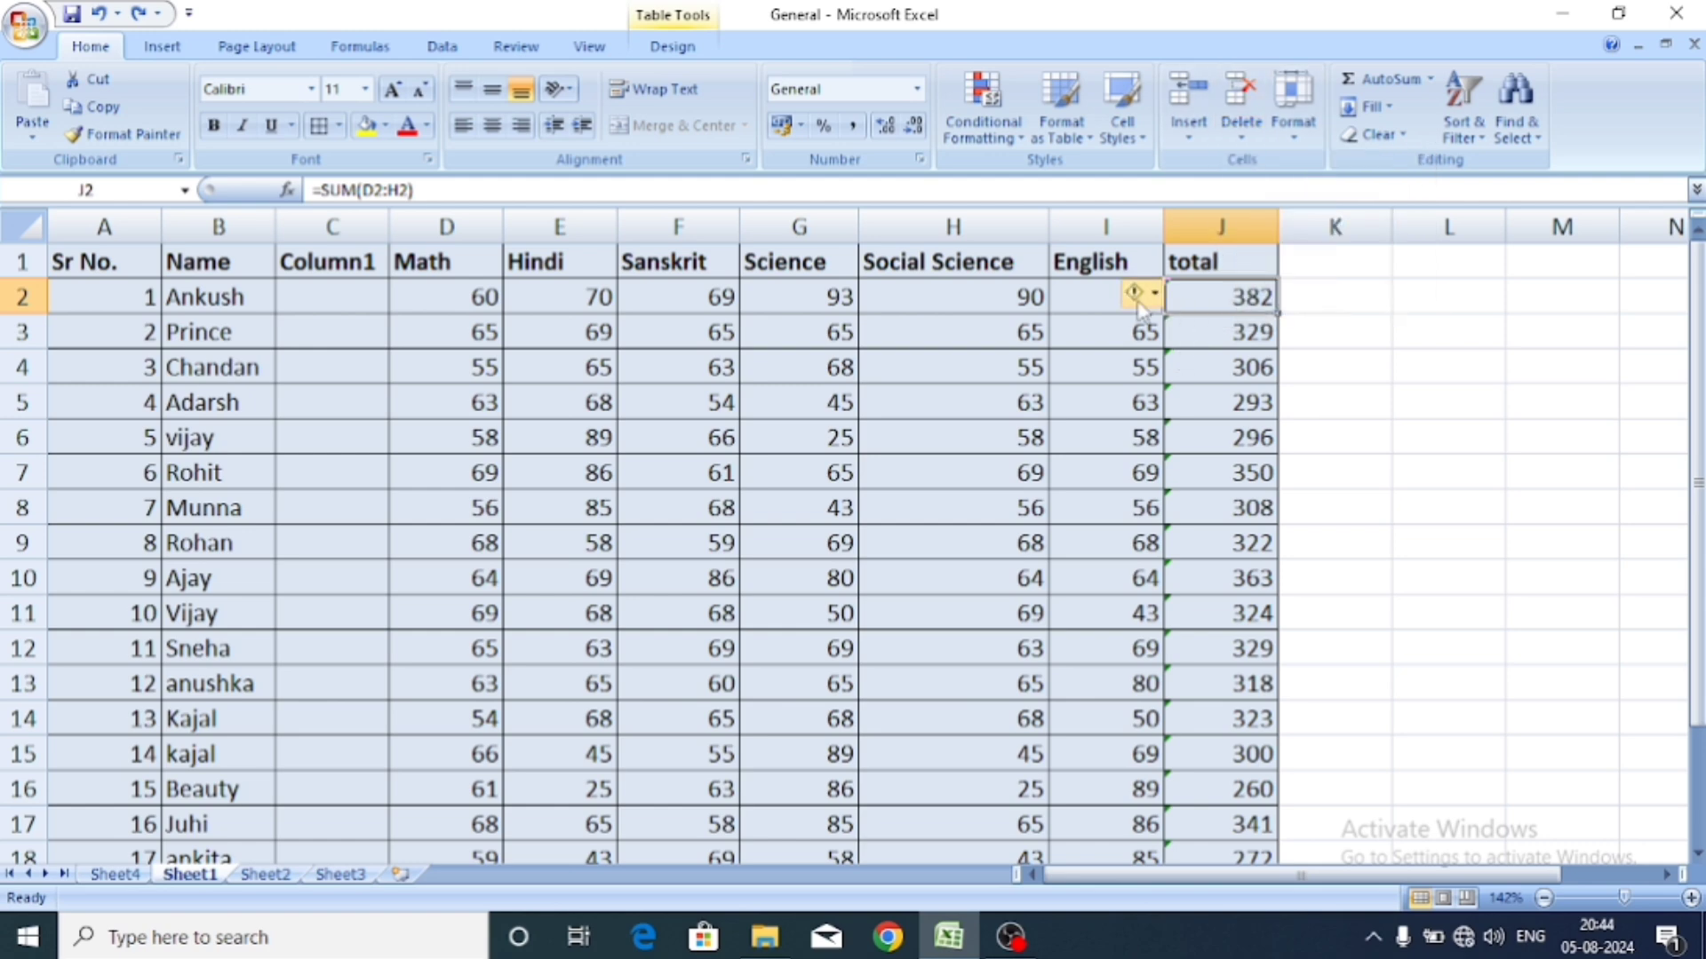
click(1087, 293)
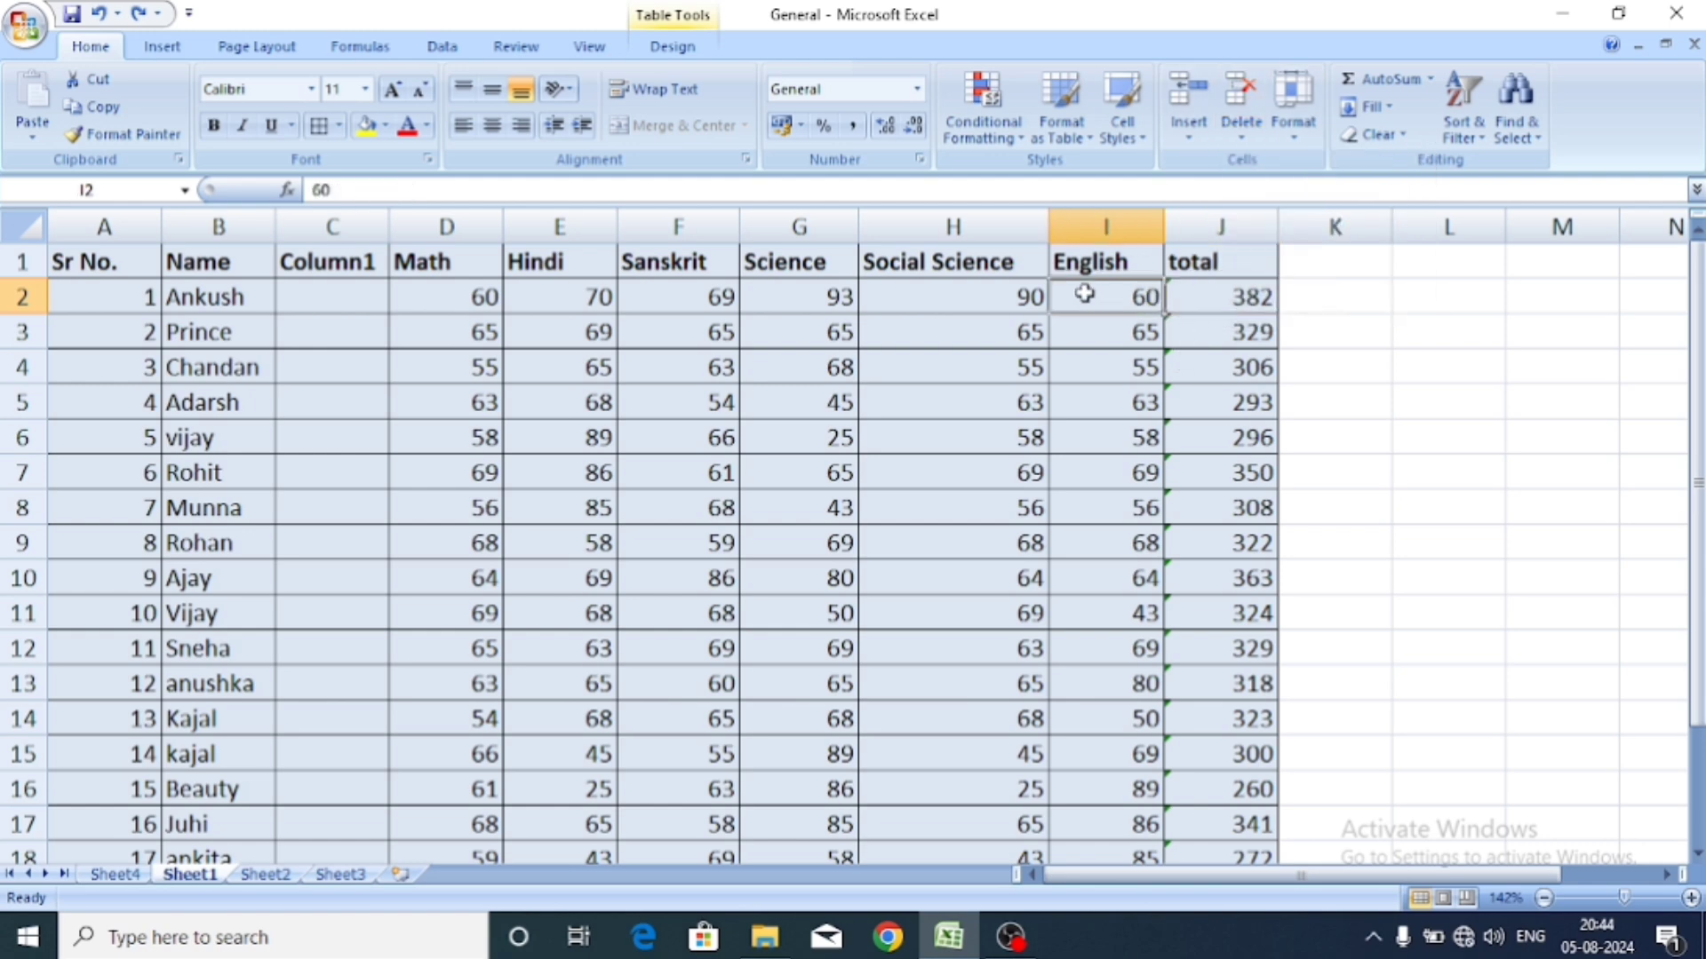
With D2 selected, delete the Math column from the marks table using Delete Sheet Columns.
click(460, 289)
click(1241, 124)
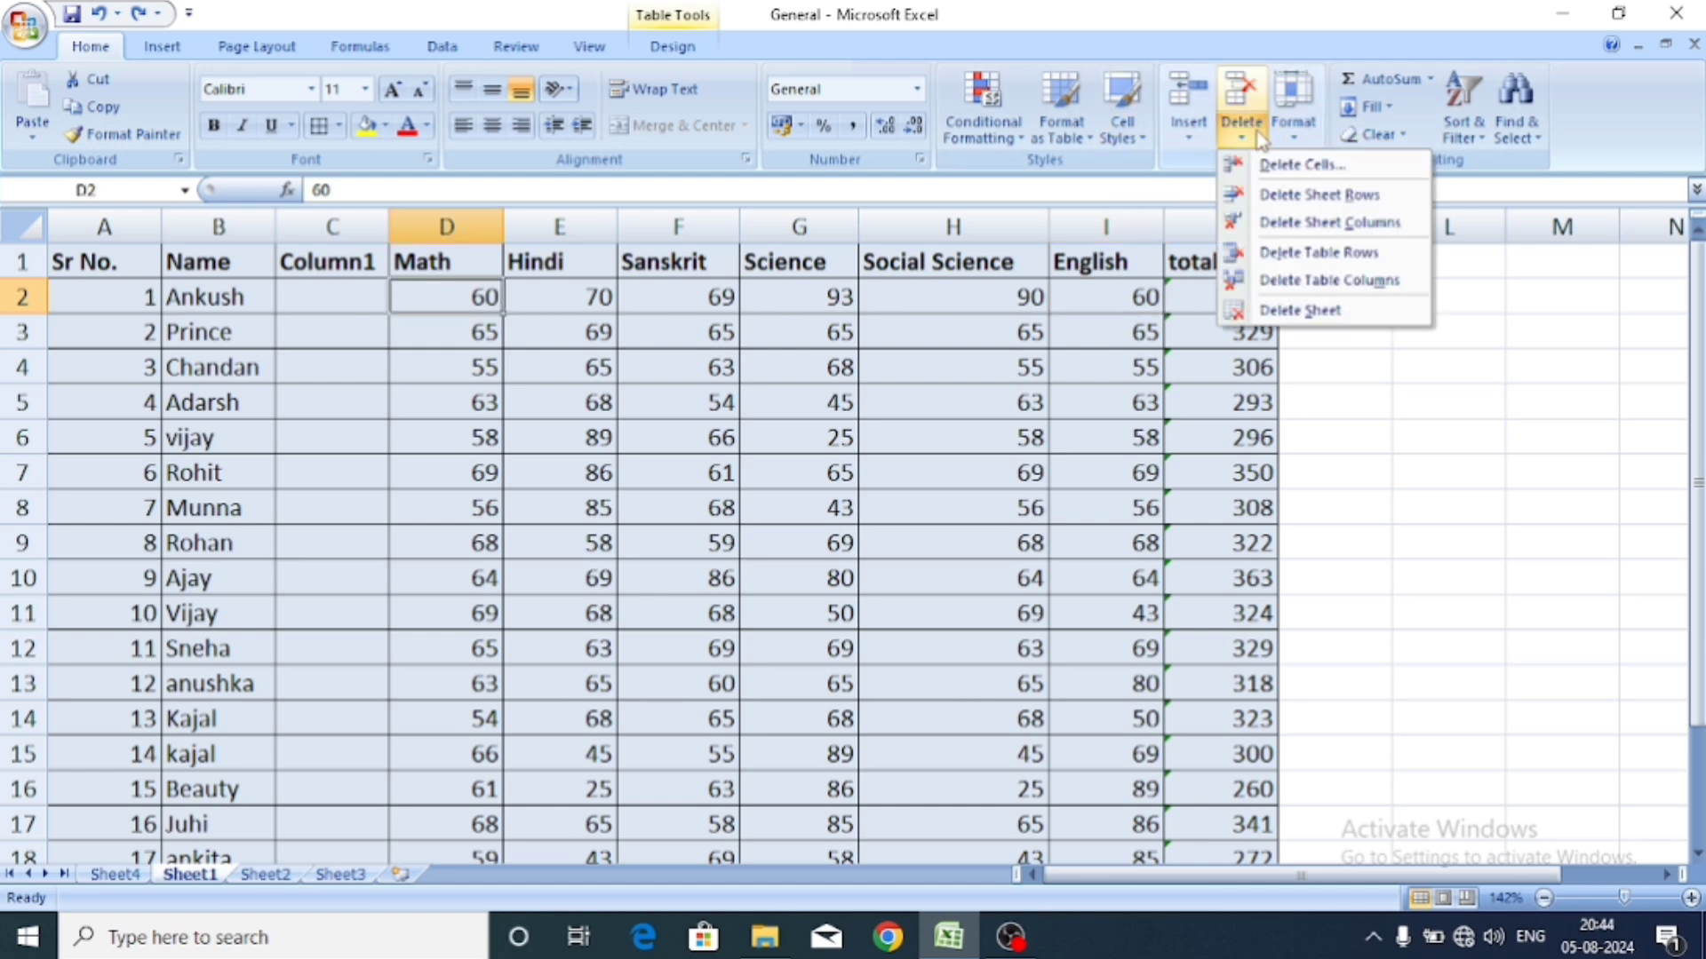
click(1297, 197)
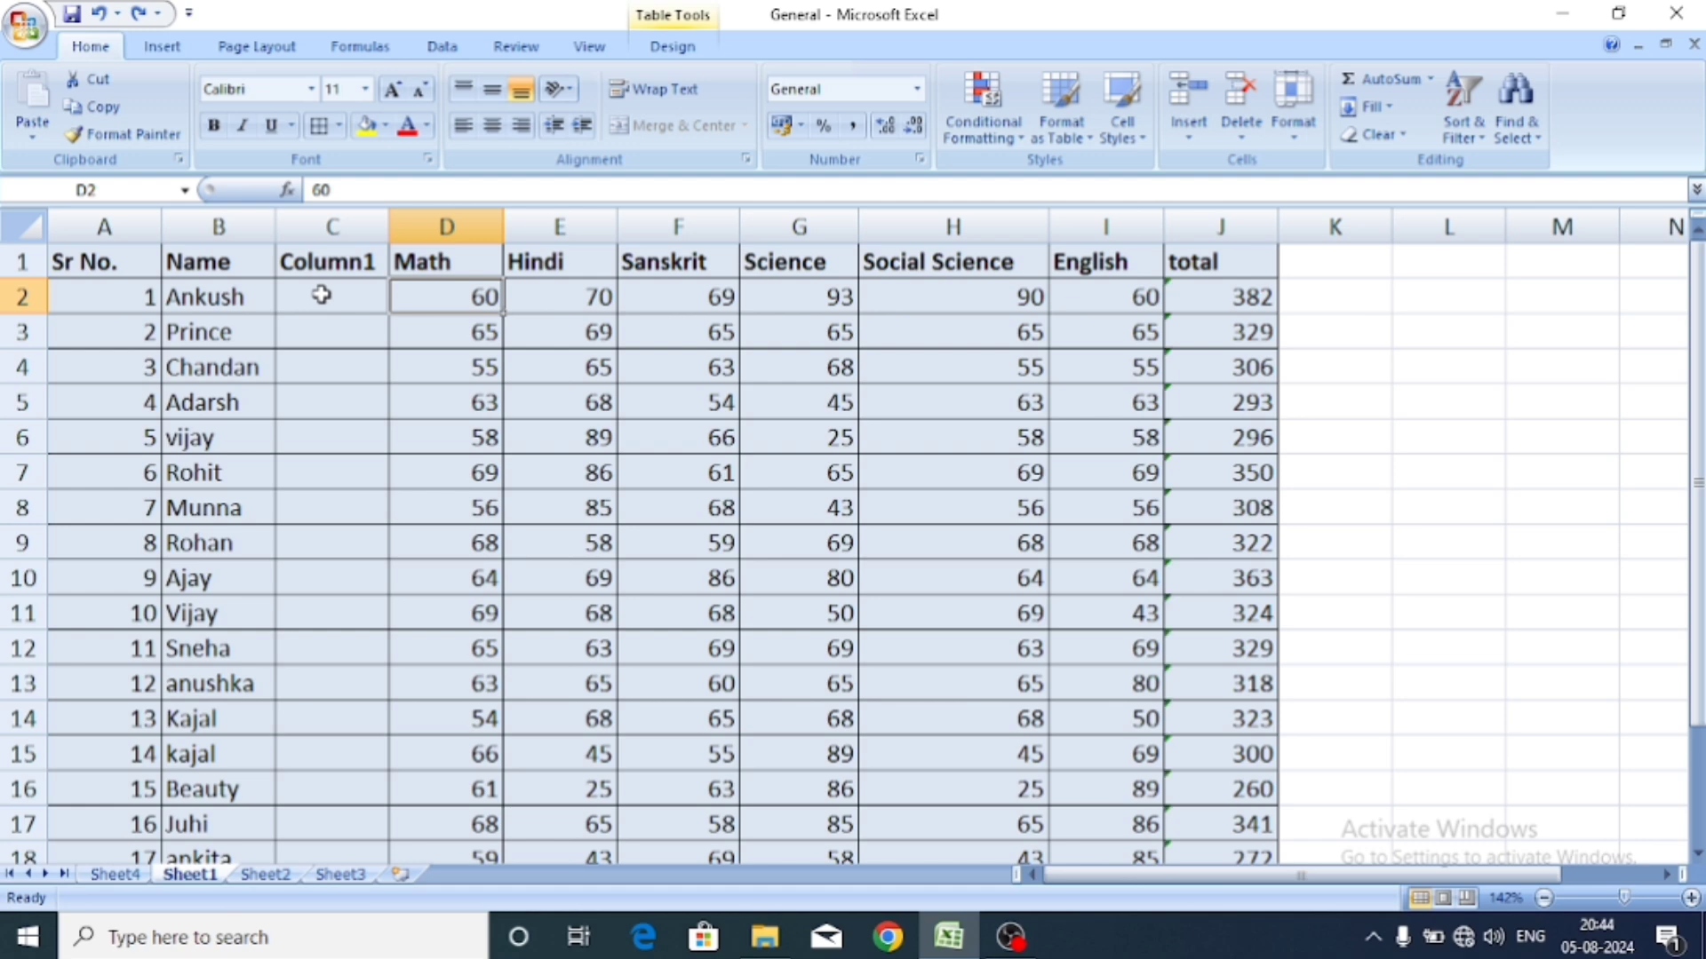
click(1240, 132)
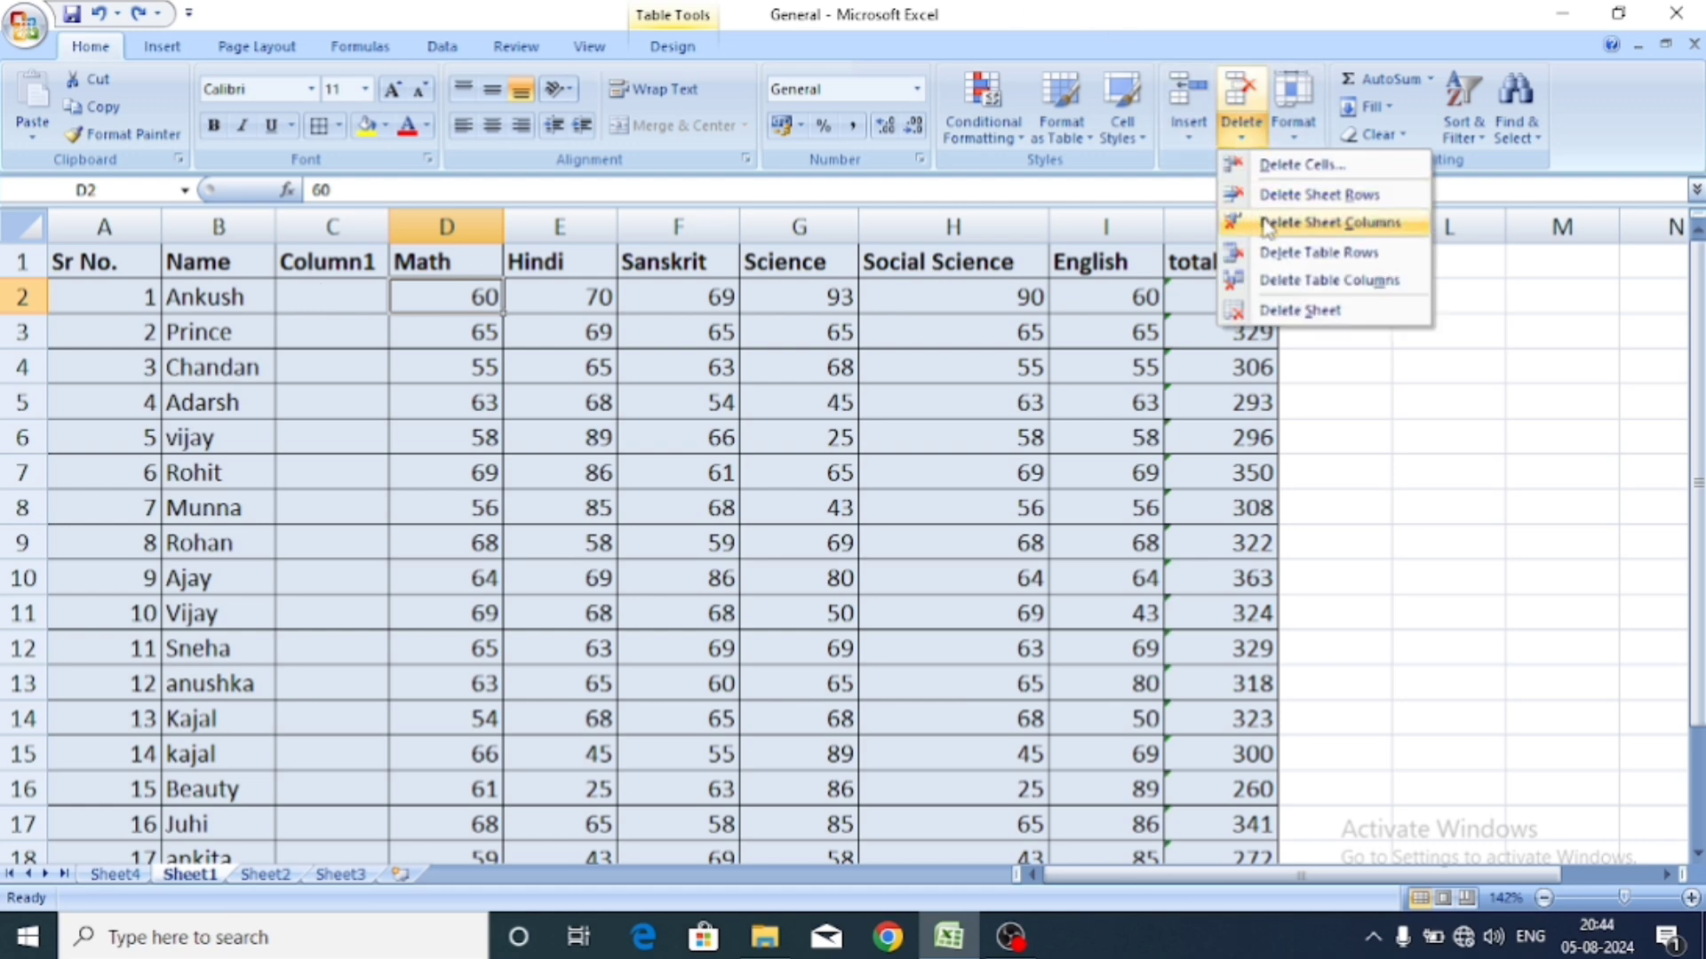
click(1267, 227)
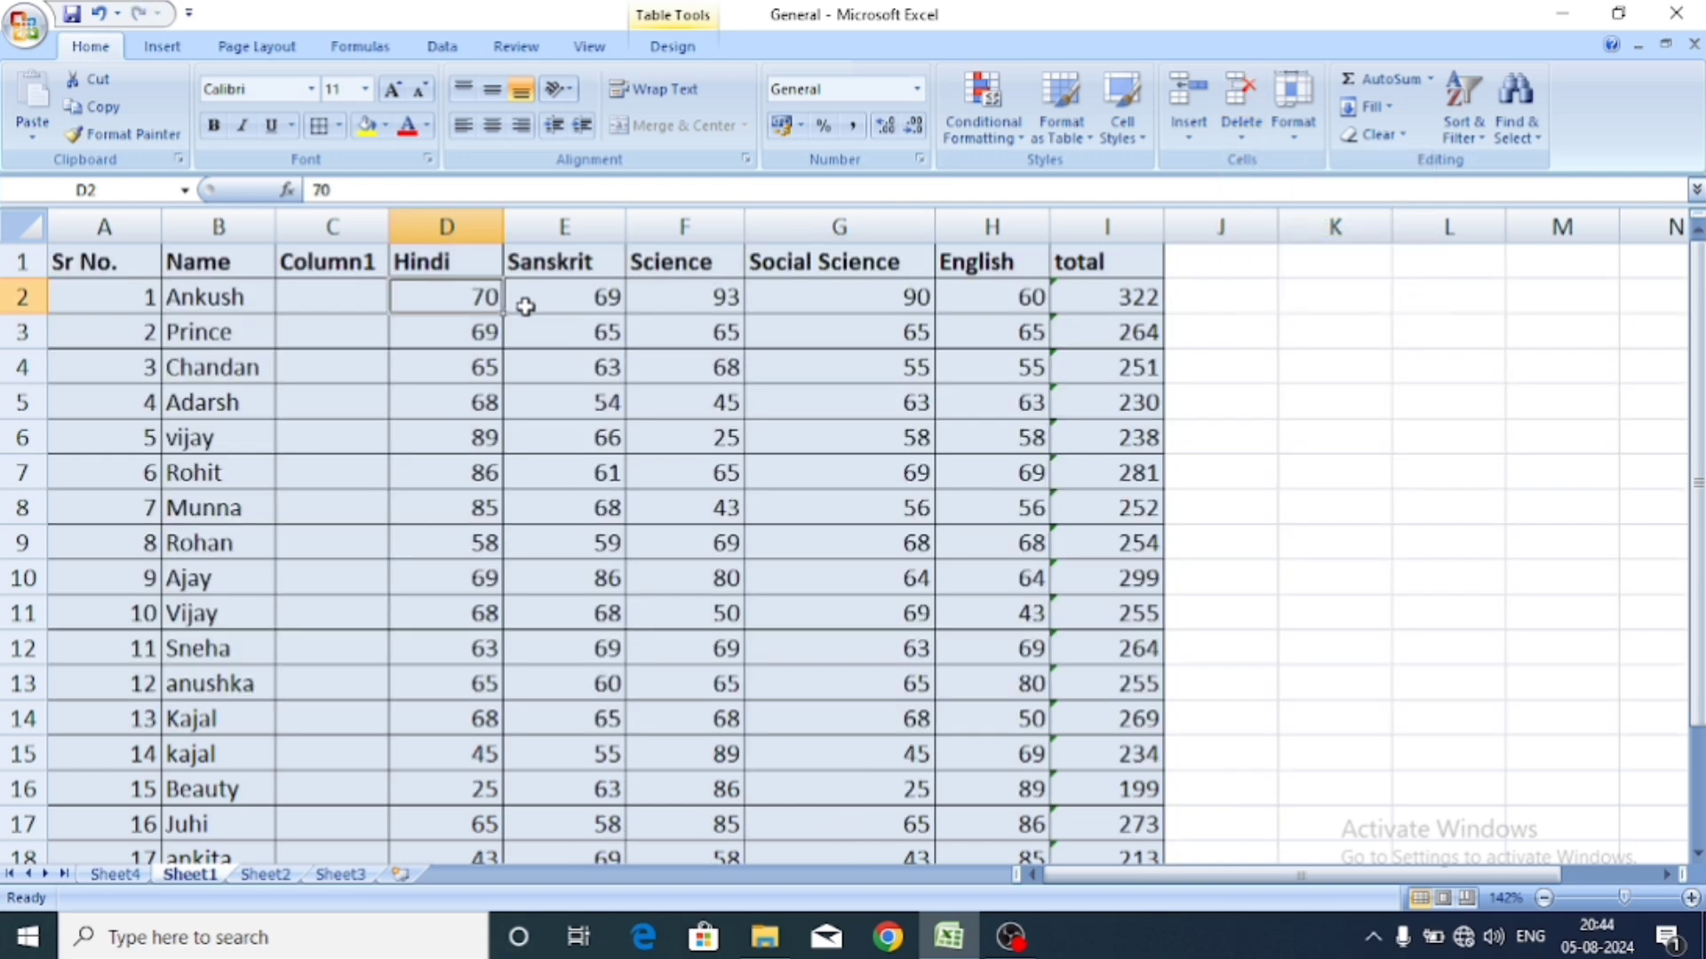
click(1258, 142)
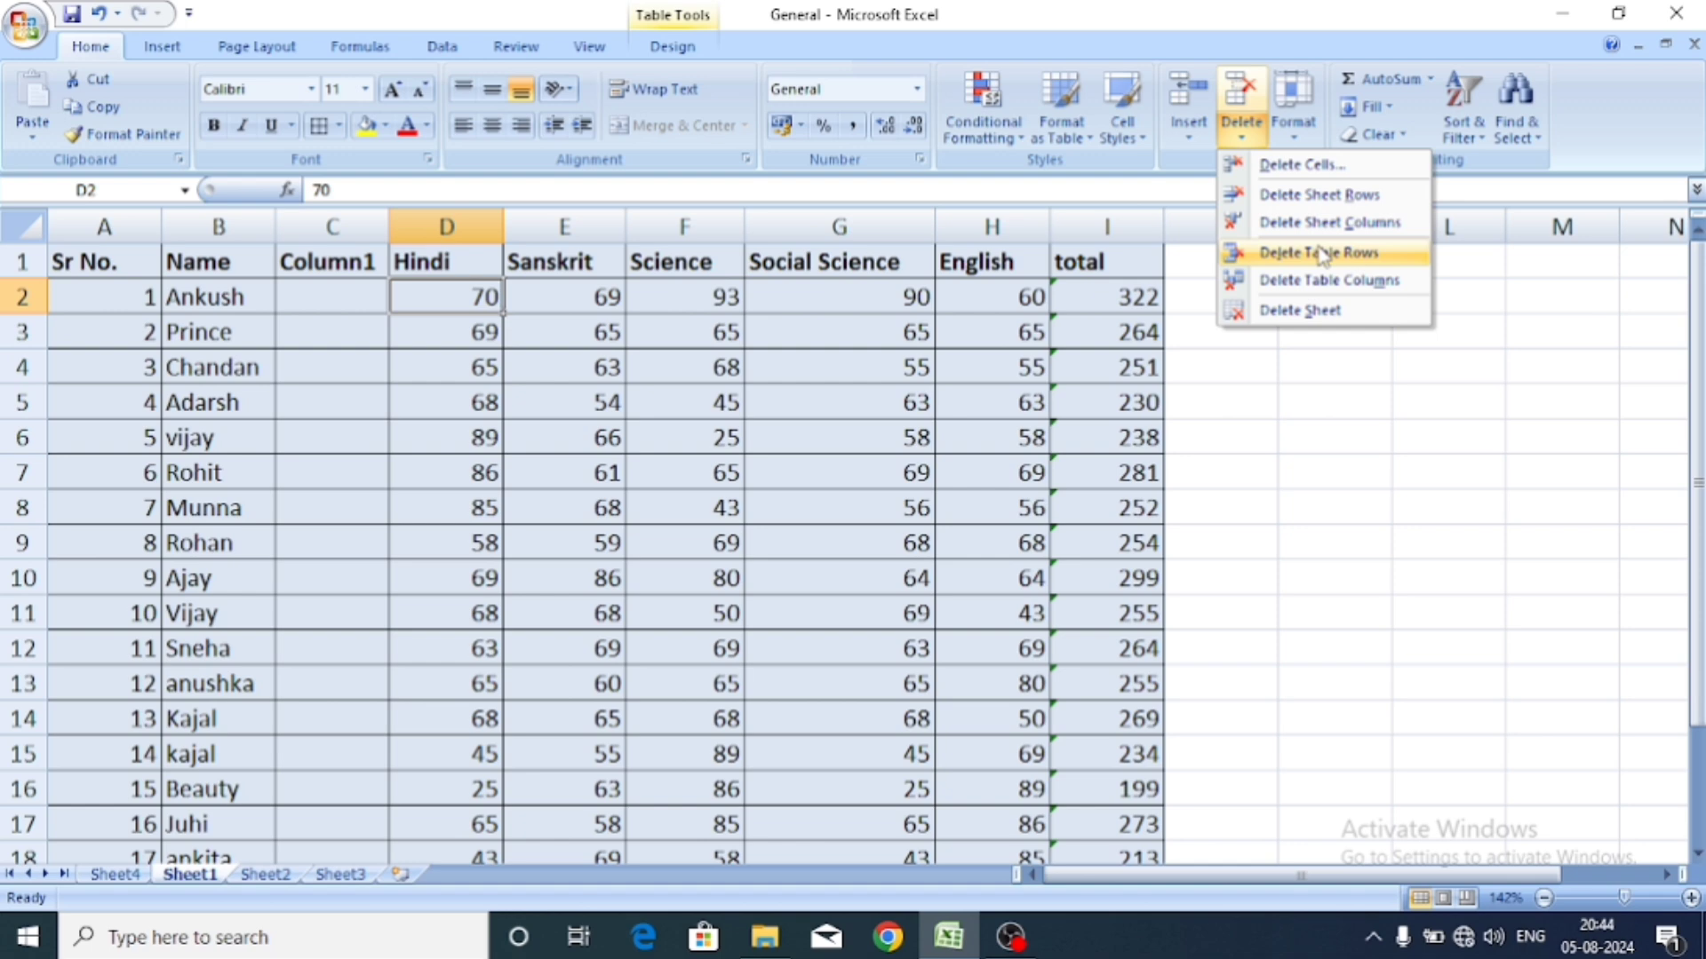
click(1324, 255)
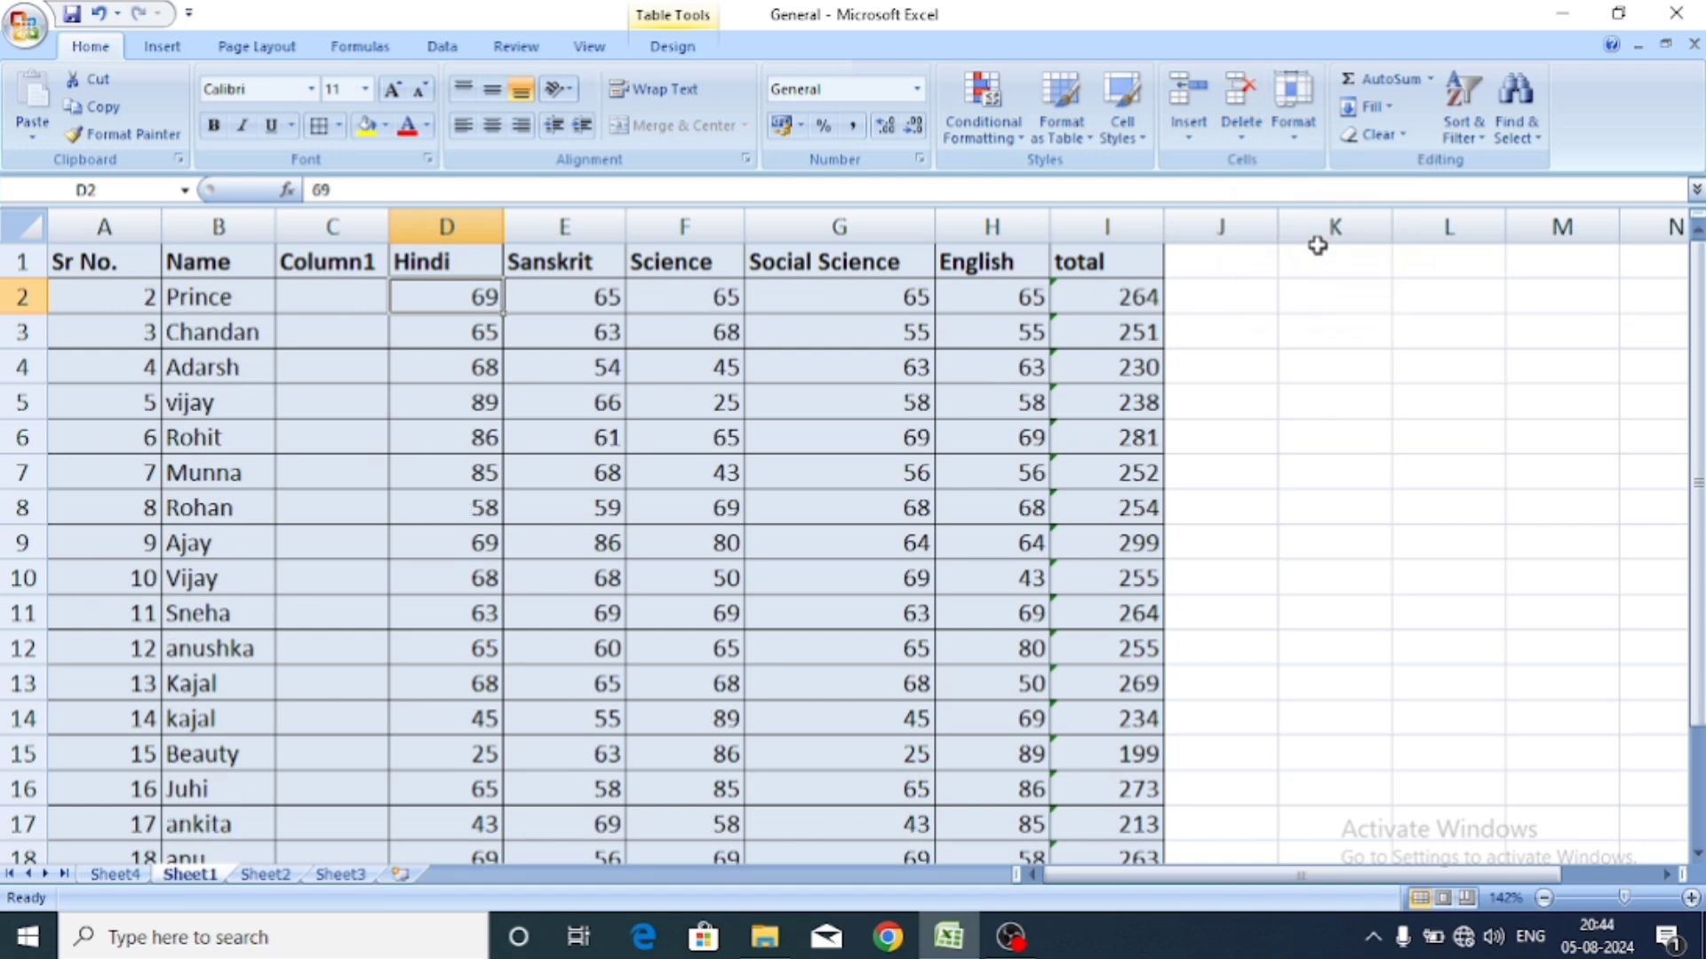
key(ctrl+z)
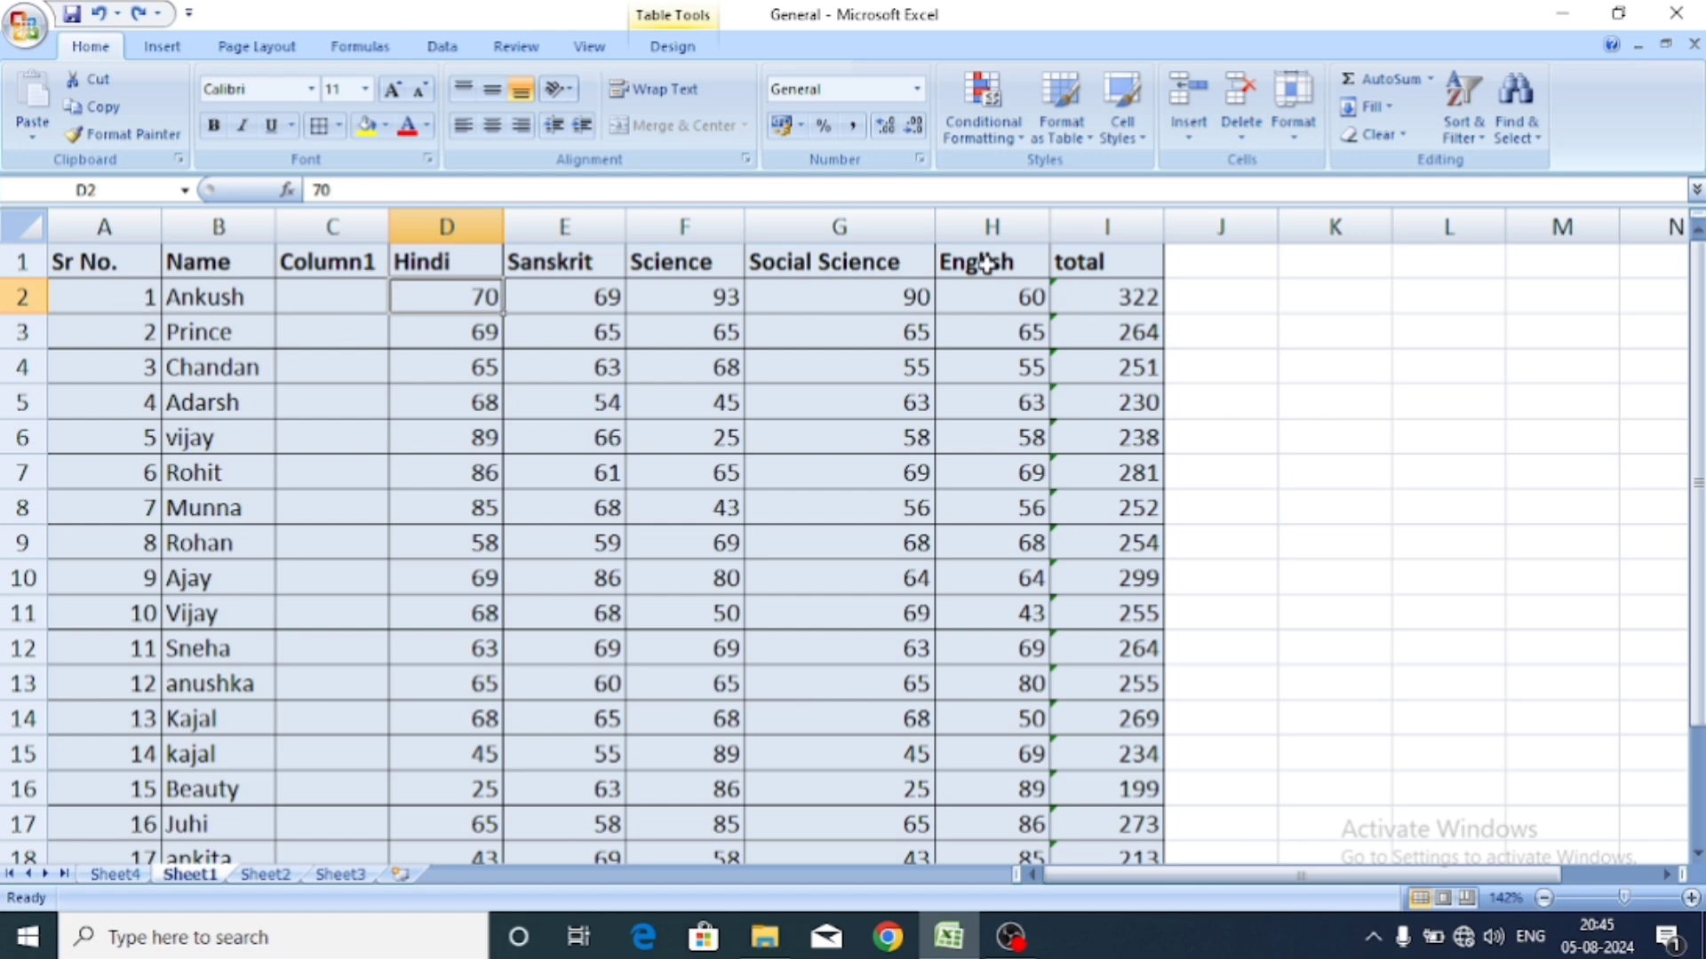
click(1241, 131)
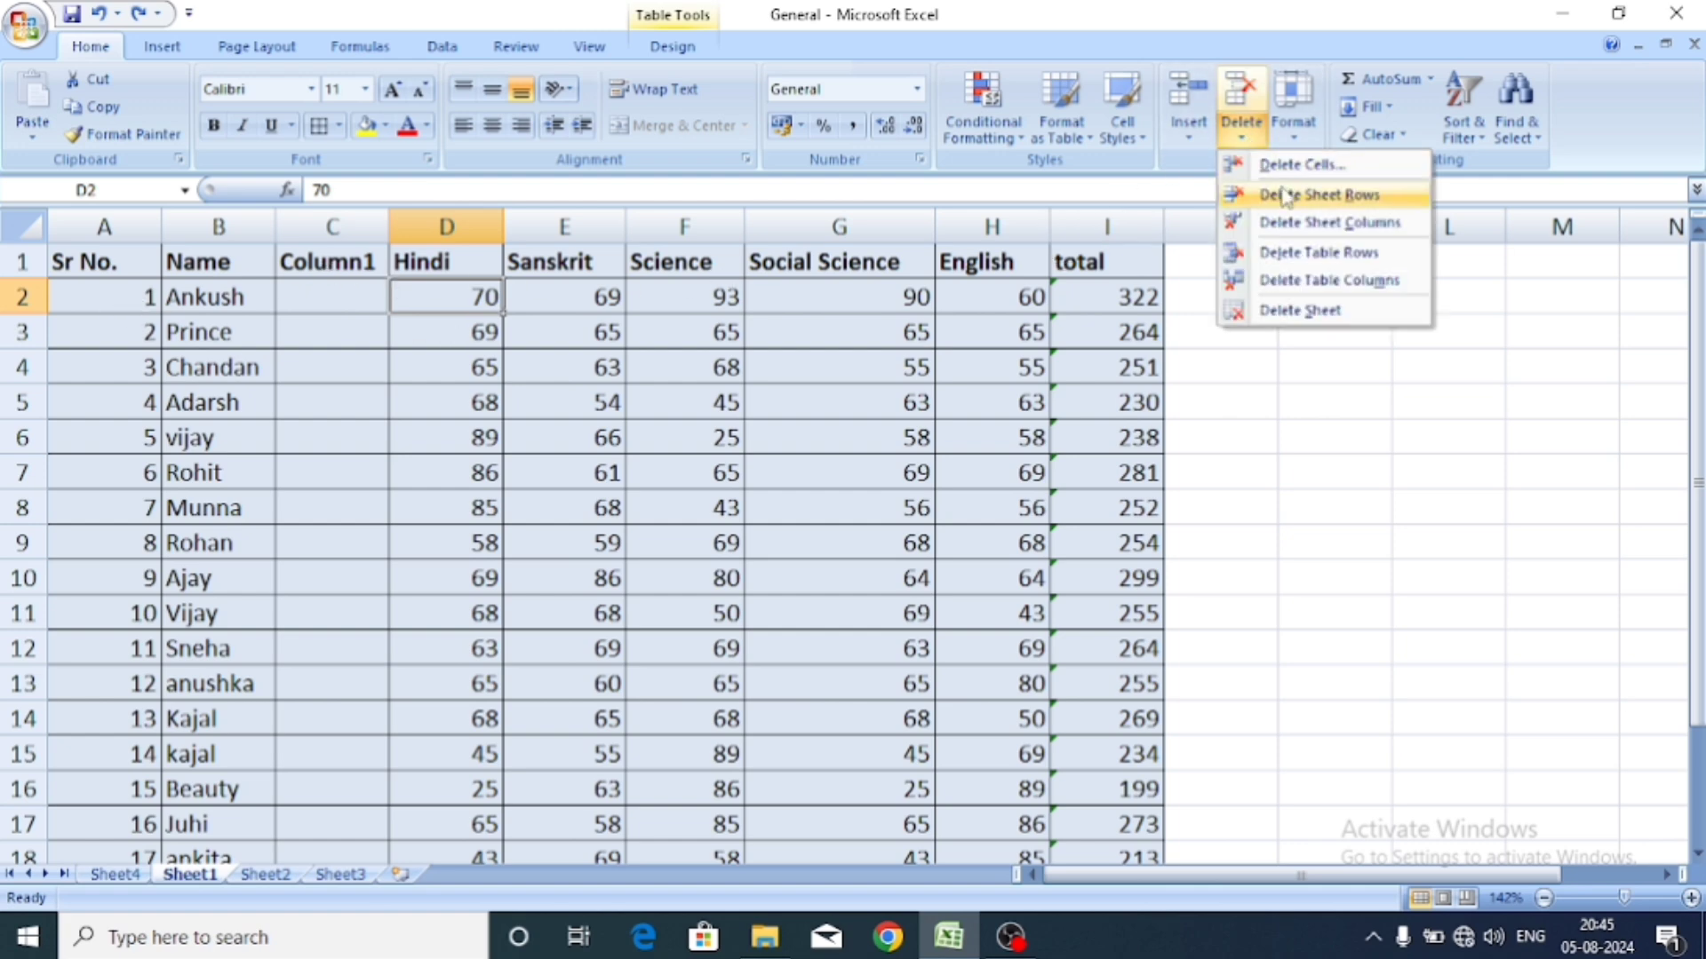
click(1293, 253)
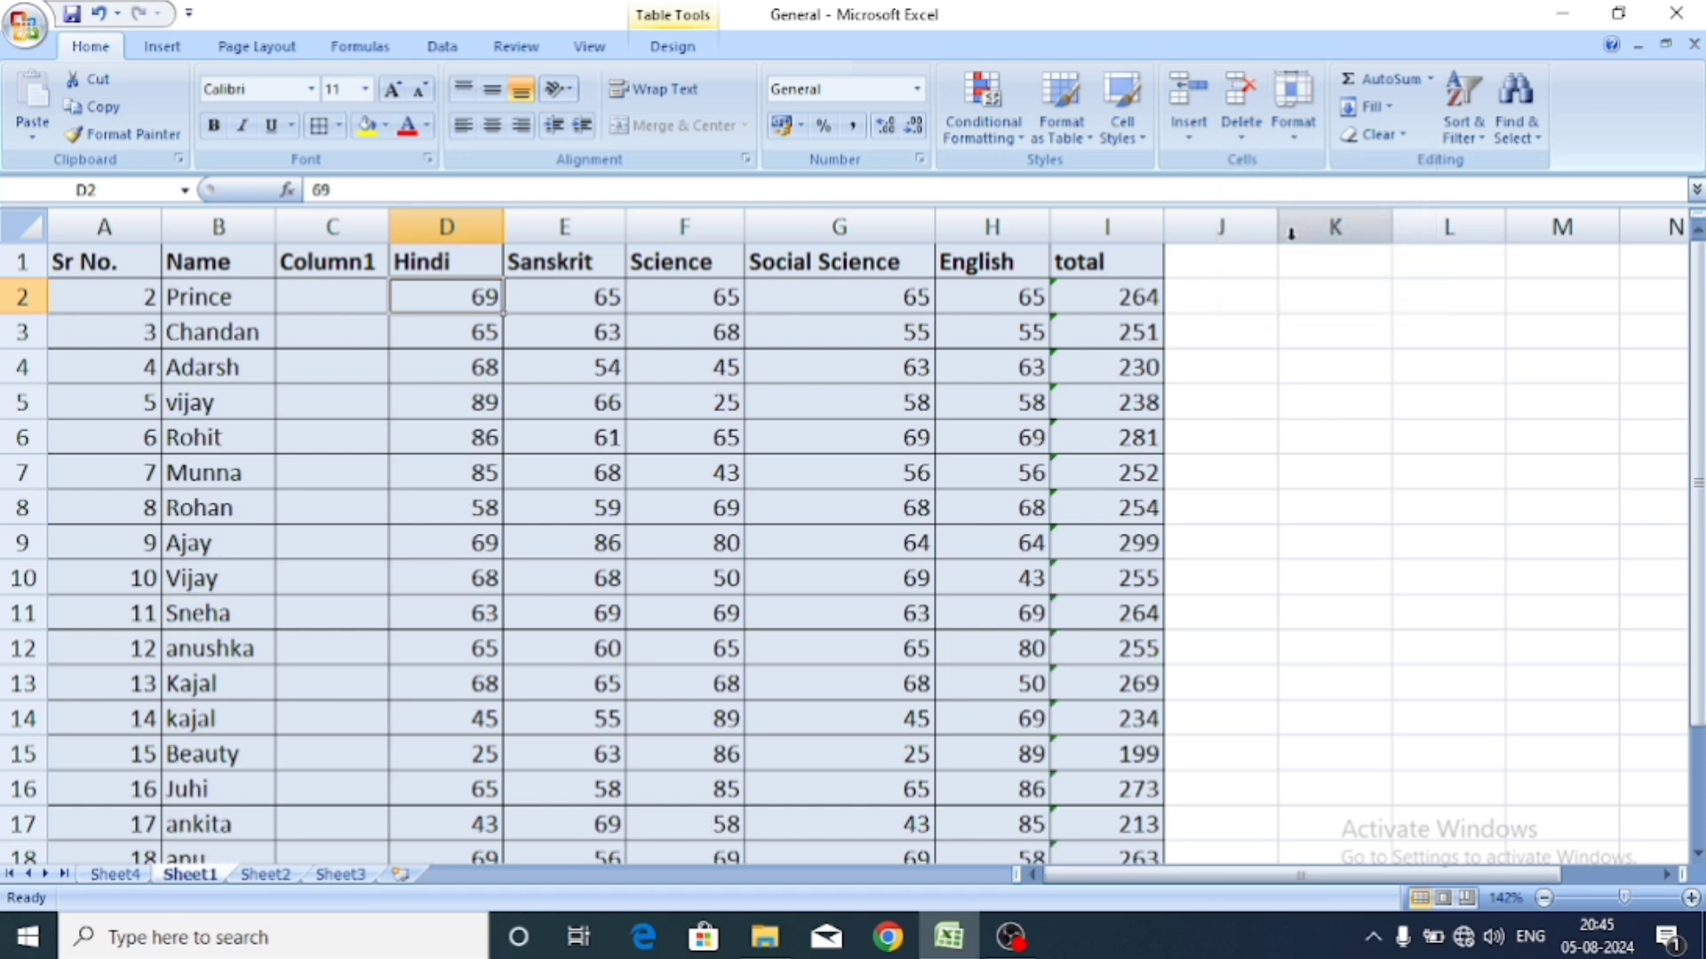
key(ctrl+z)
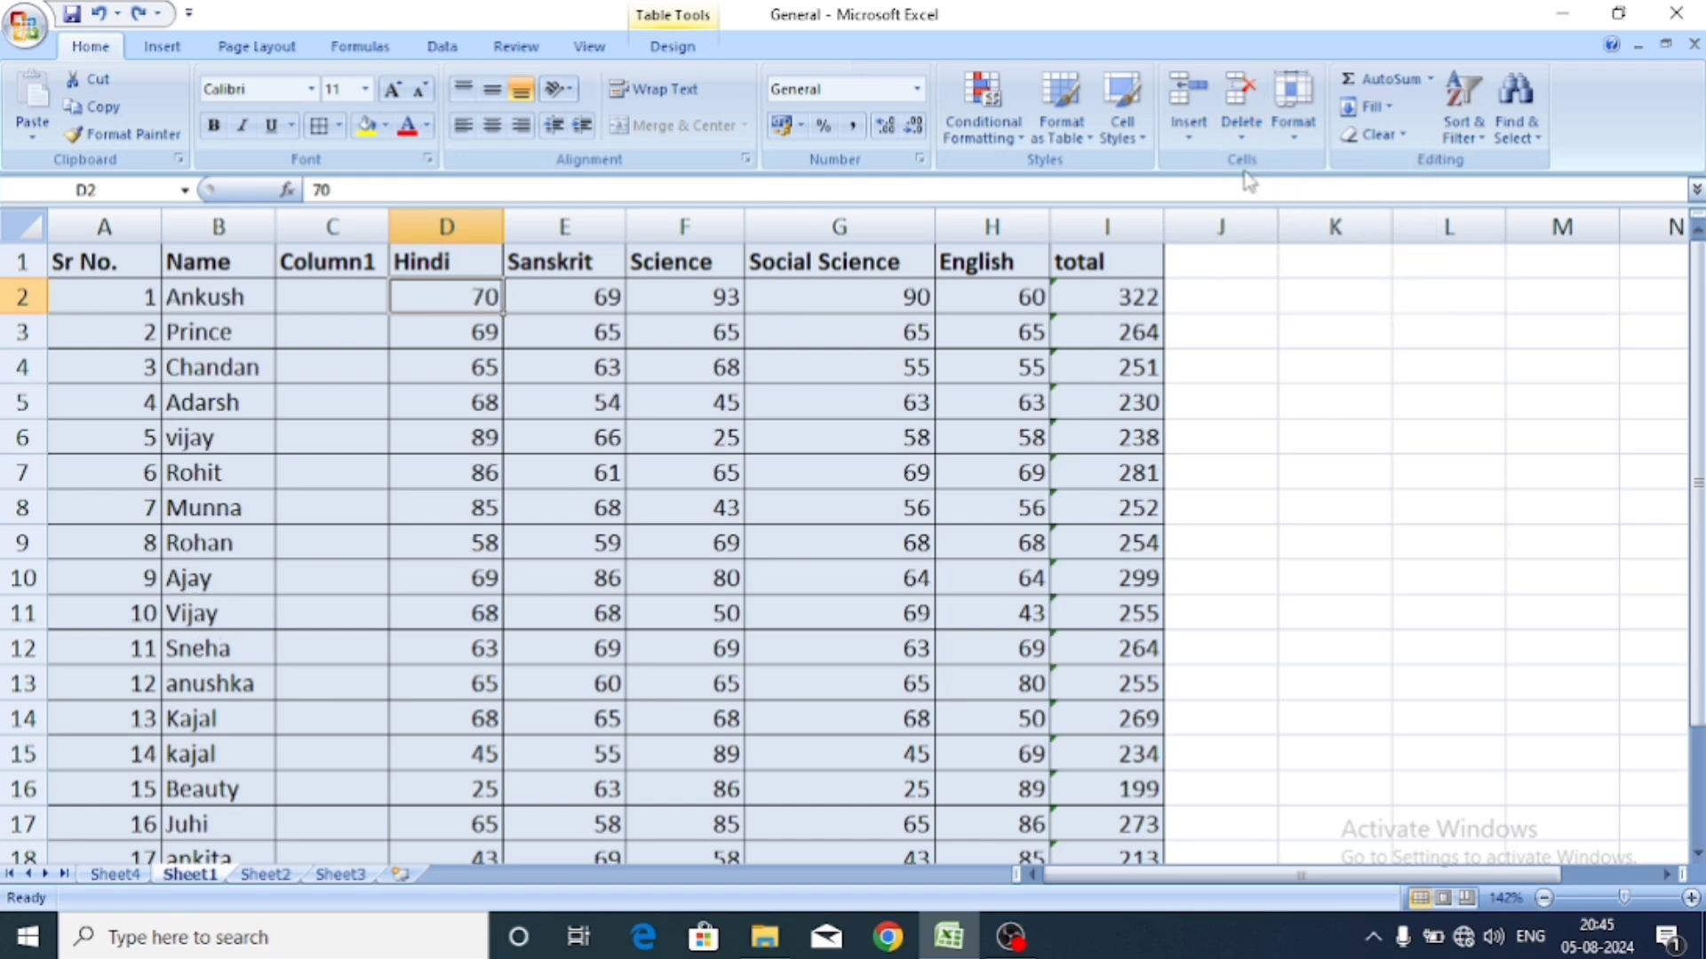
click(1241, 131)
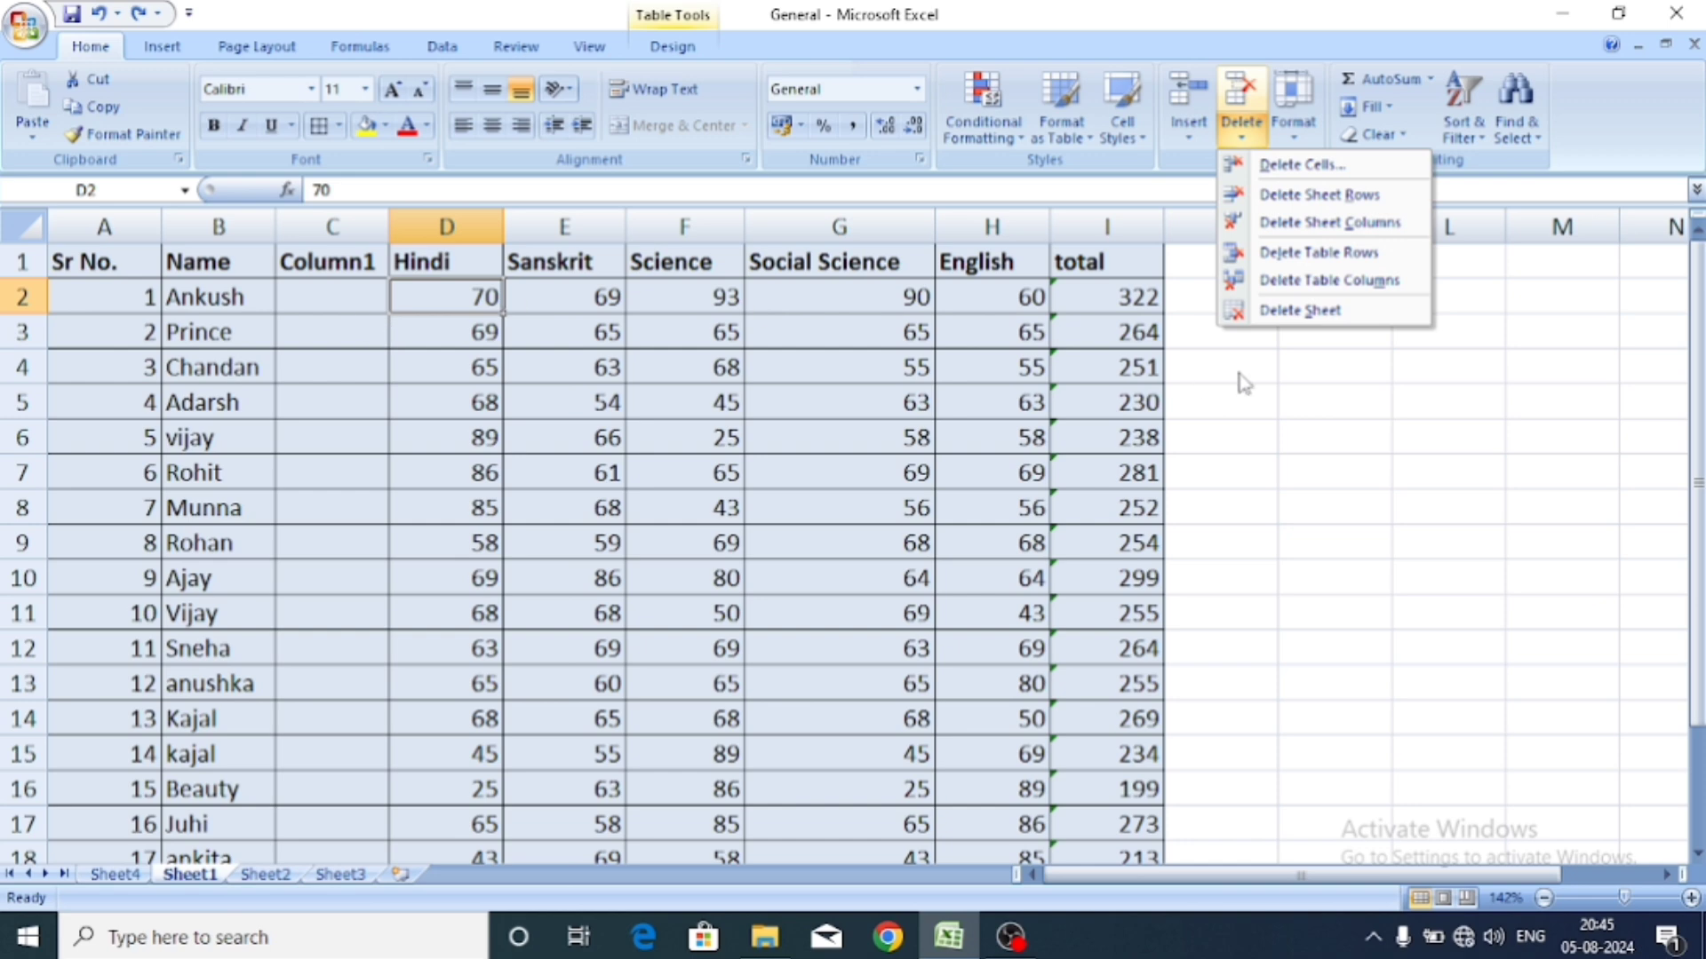
Delete the Hindi table column, then undo to restore Hindi and Math at 142% zoom.
click(1408, 283)
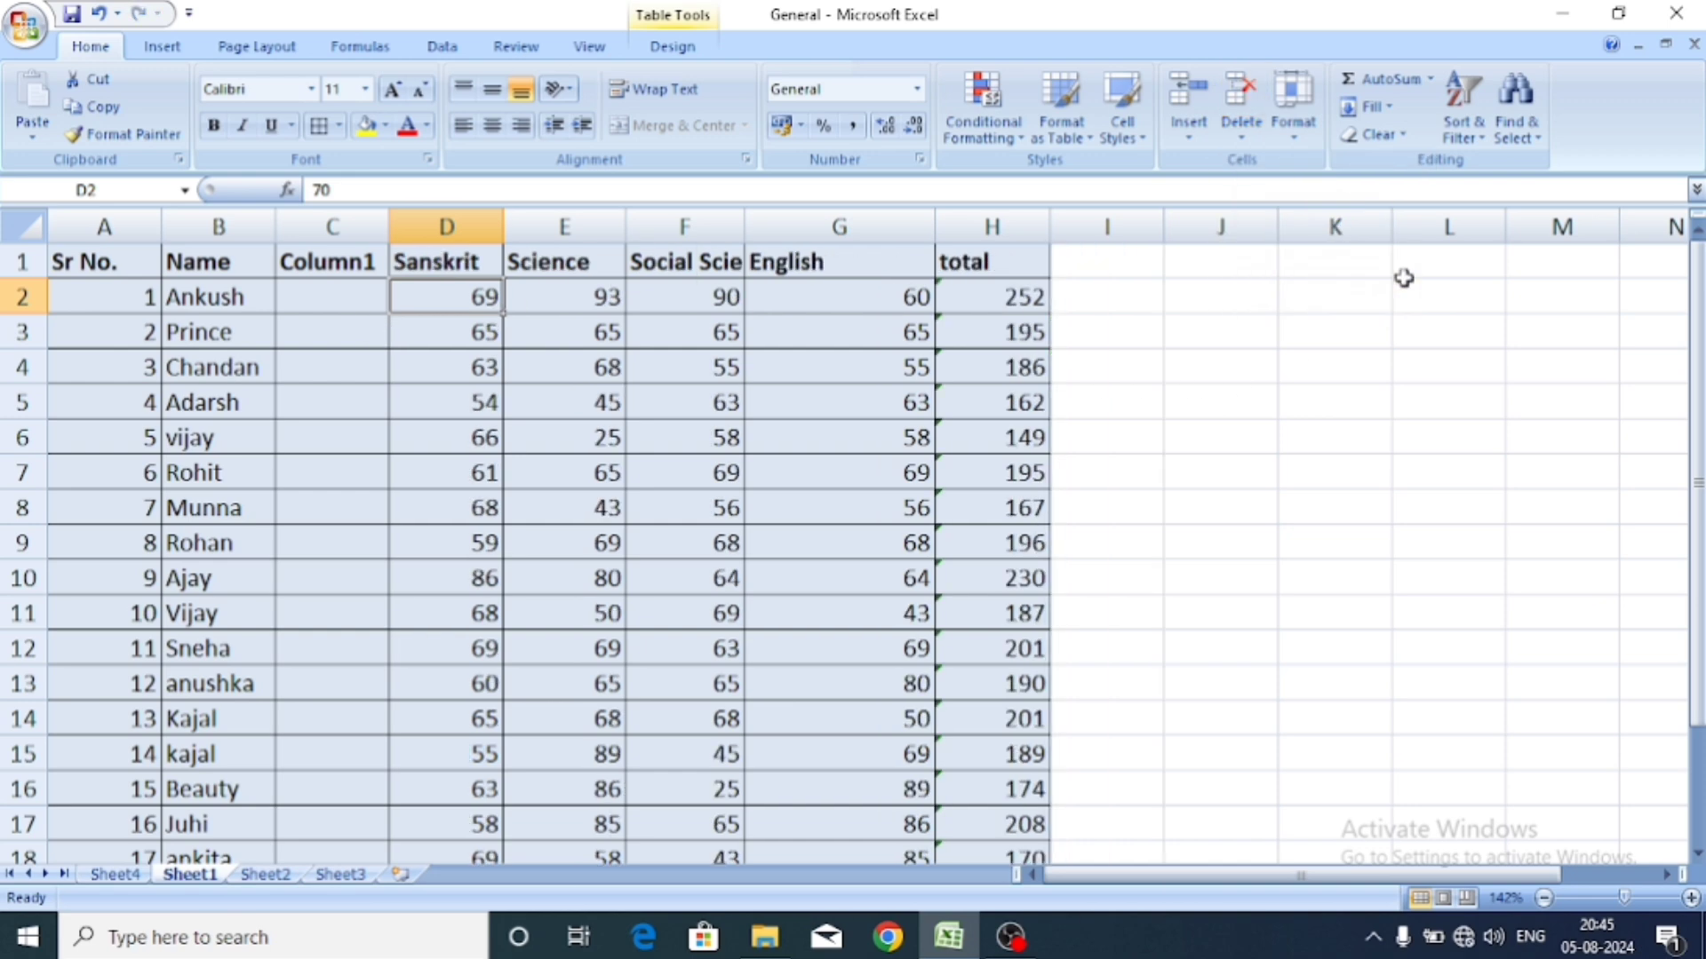
key(ctrl+z)
key(ctrl+z)
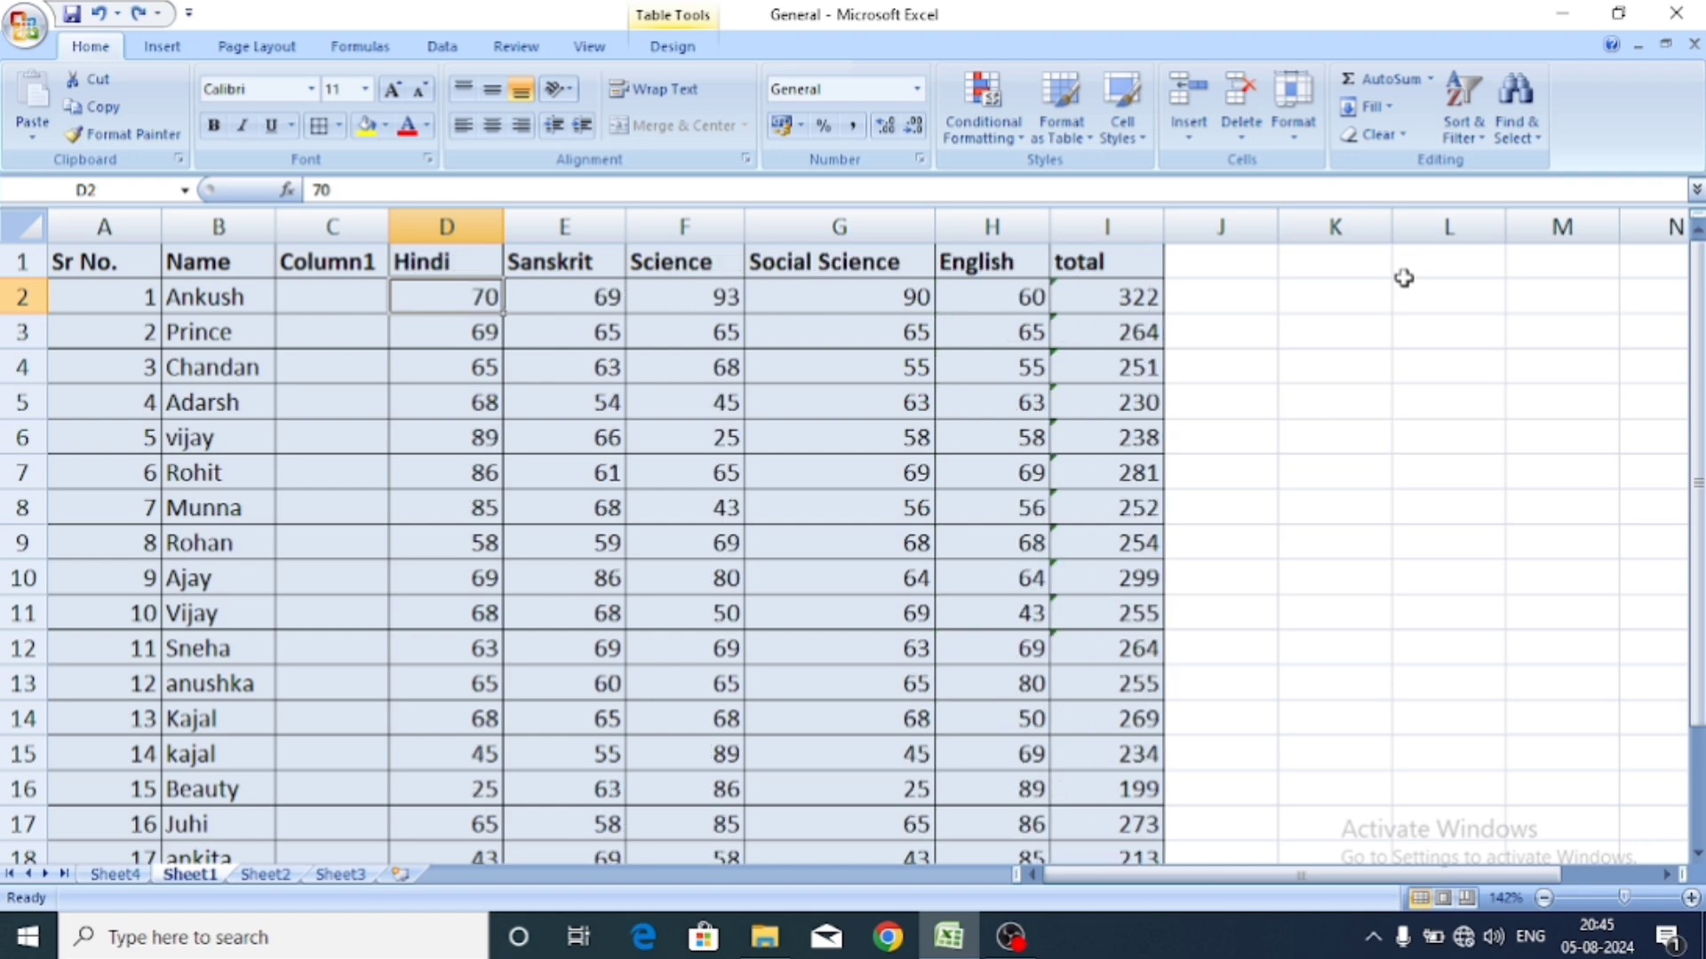
scroll(1403, 278, down, 3)
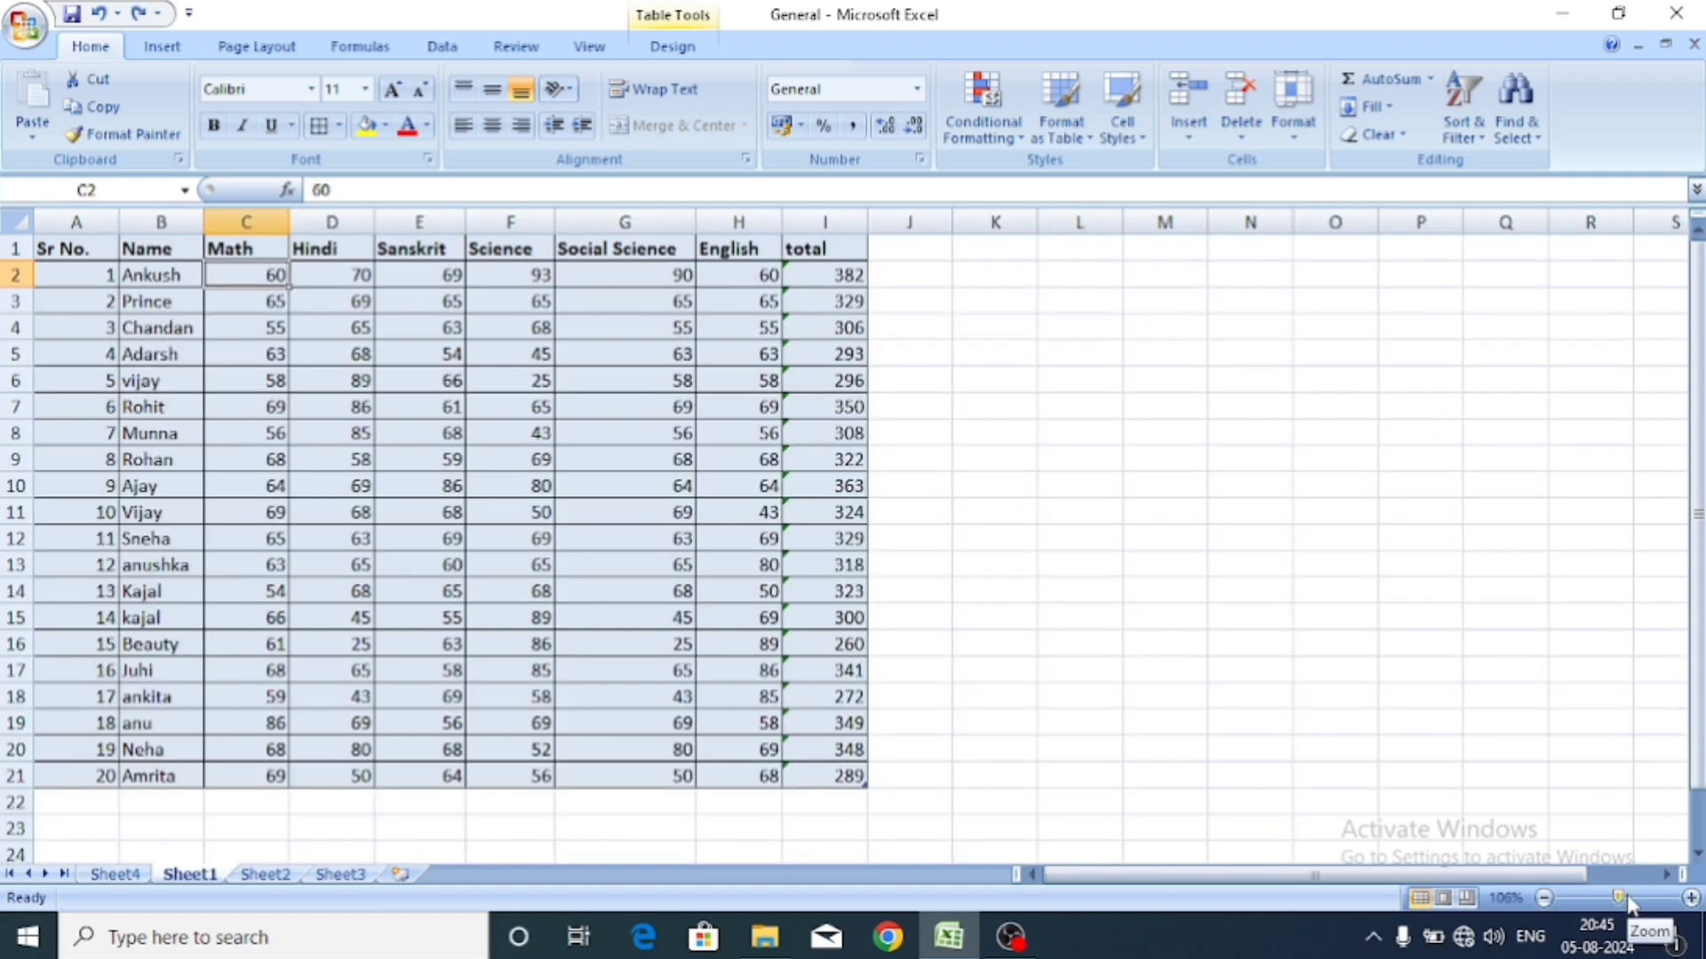
drag(1619, 898, 1628, 902)
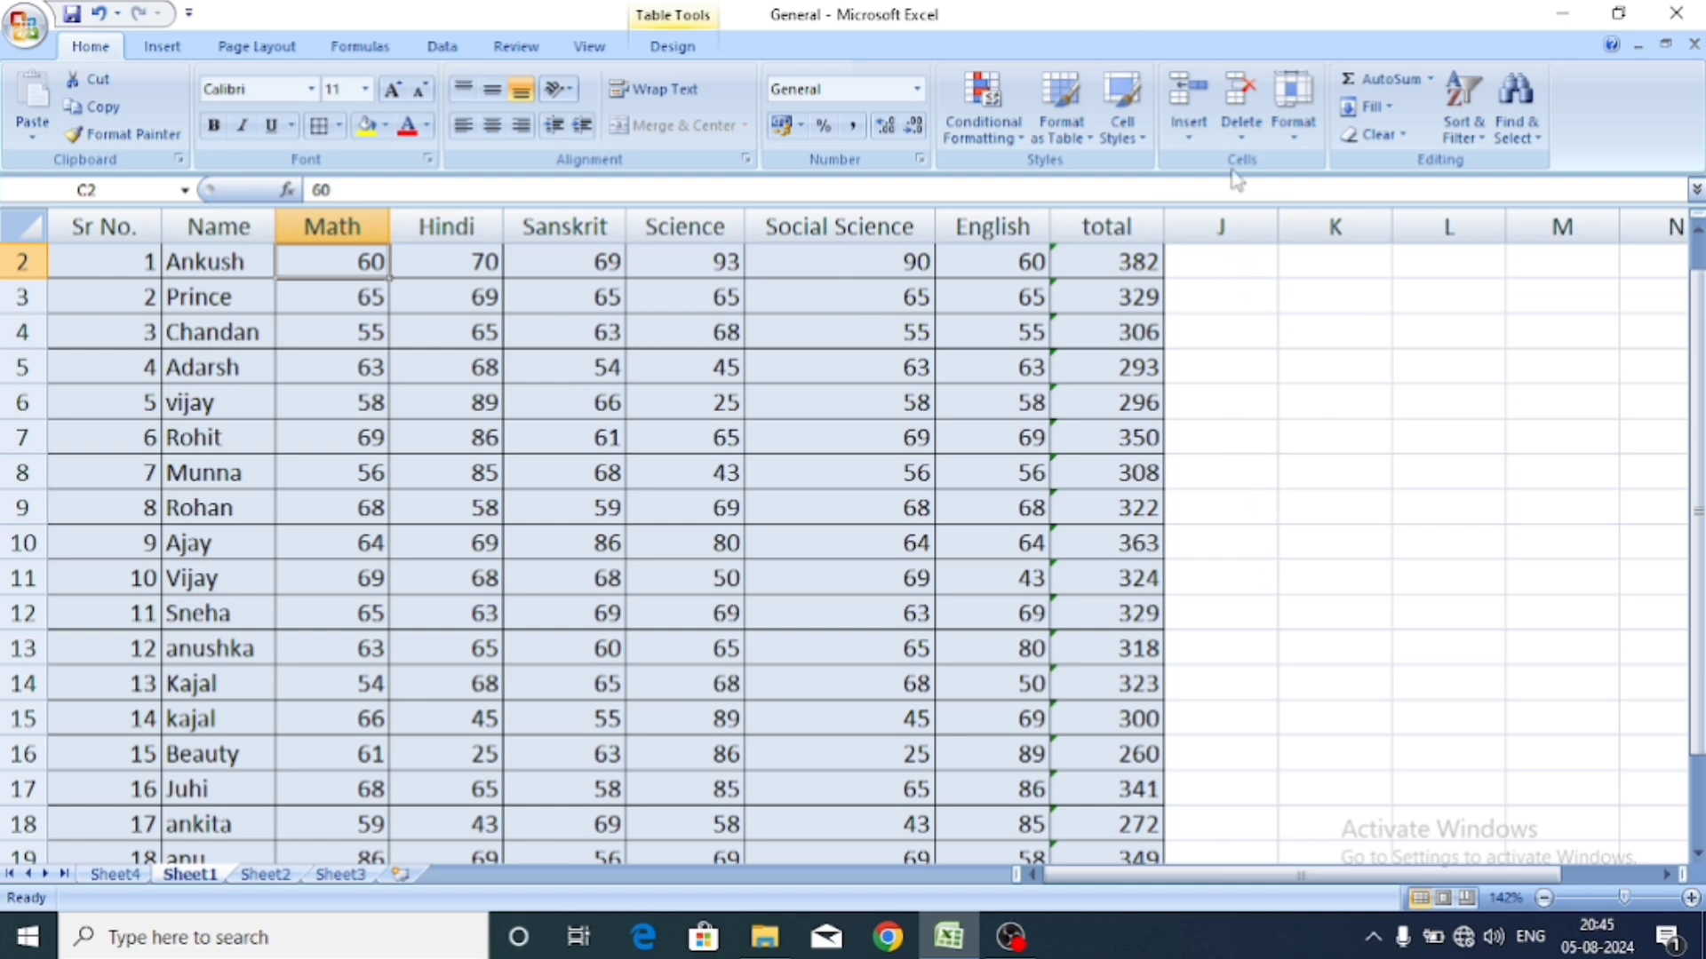
click(1241, 139)
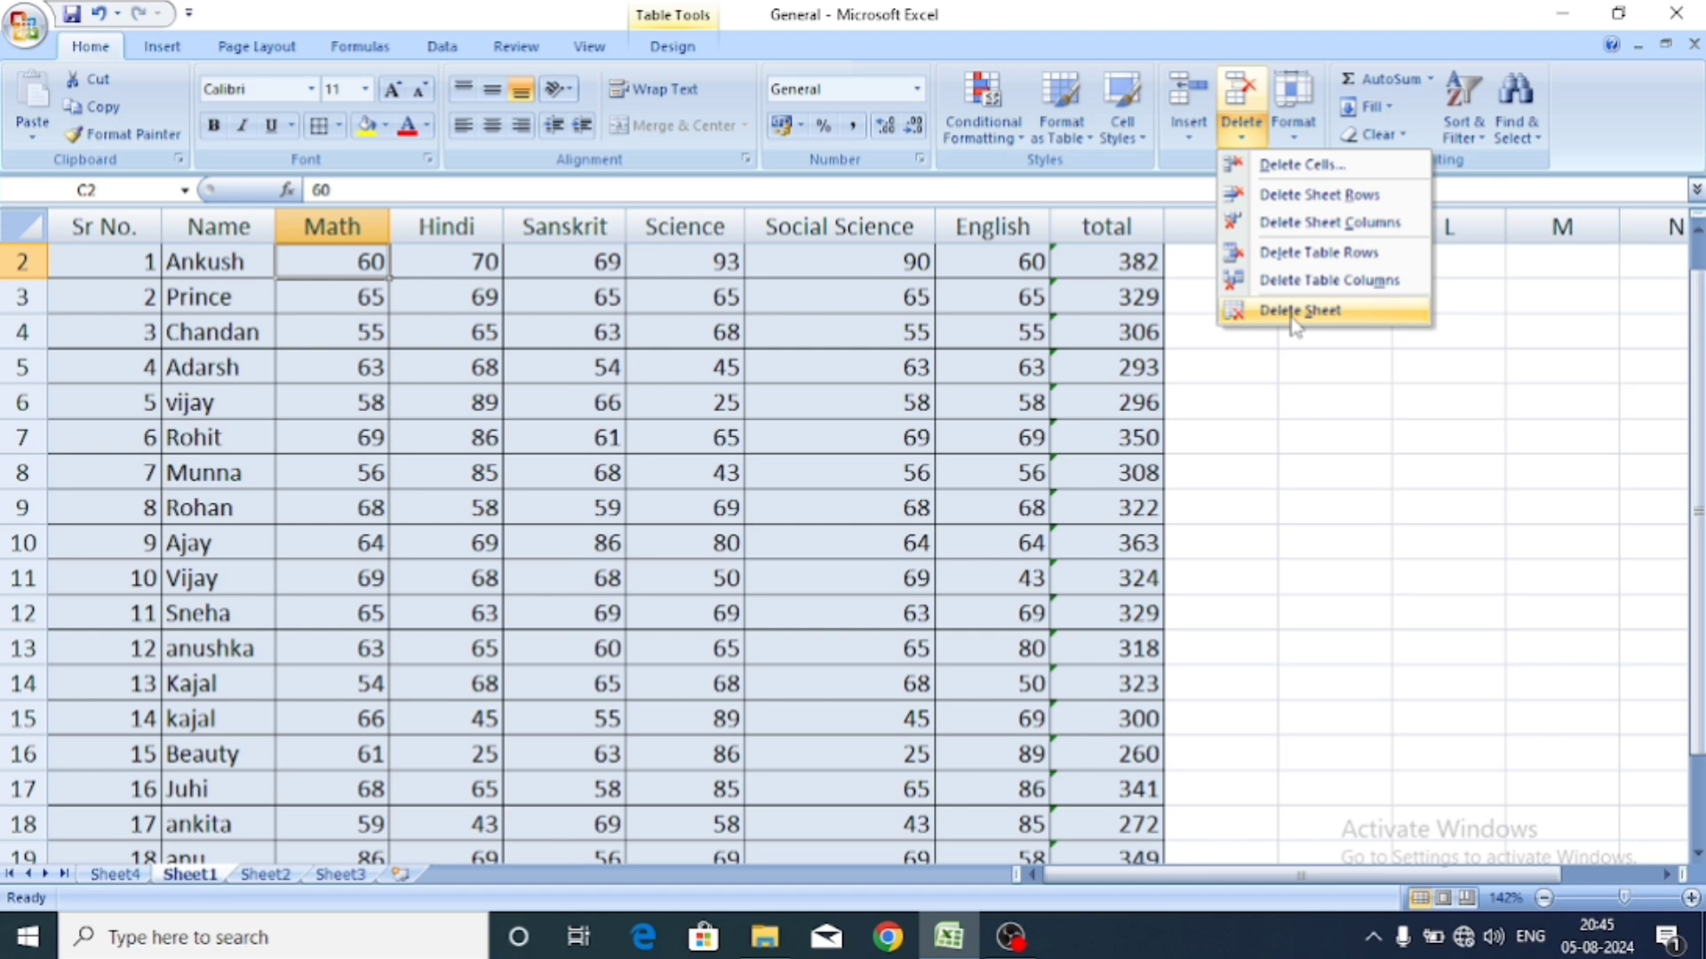
Select the entire marks table with Ctrl+A and copy it with Ctrl+C.
click(1295, 311)
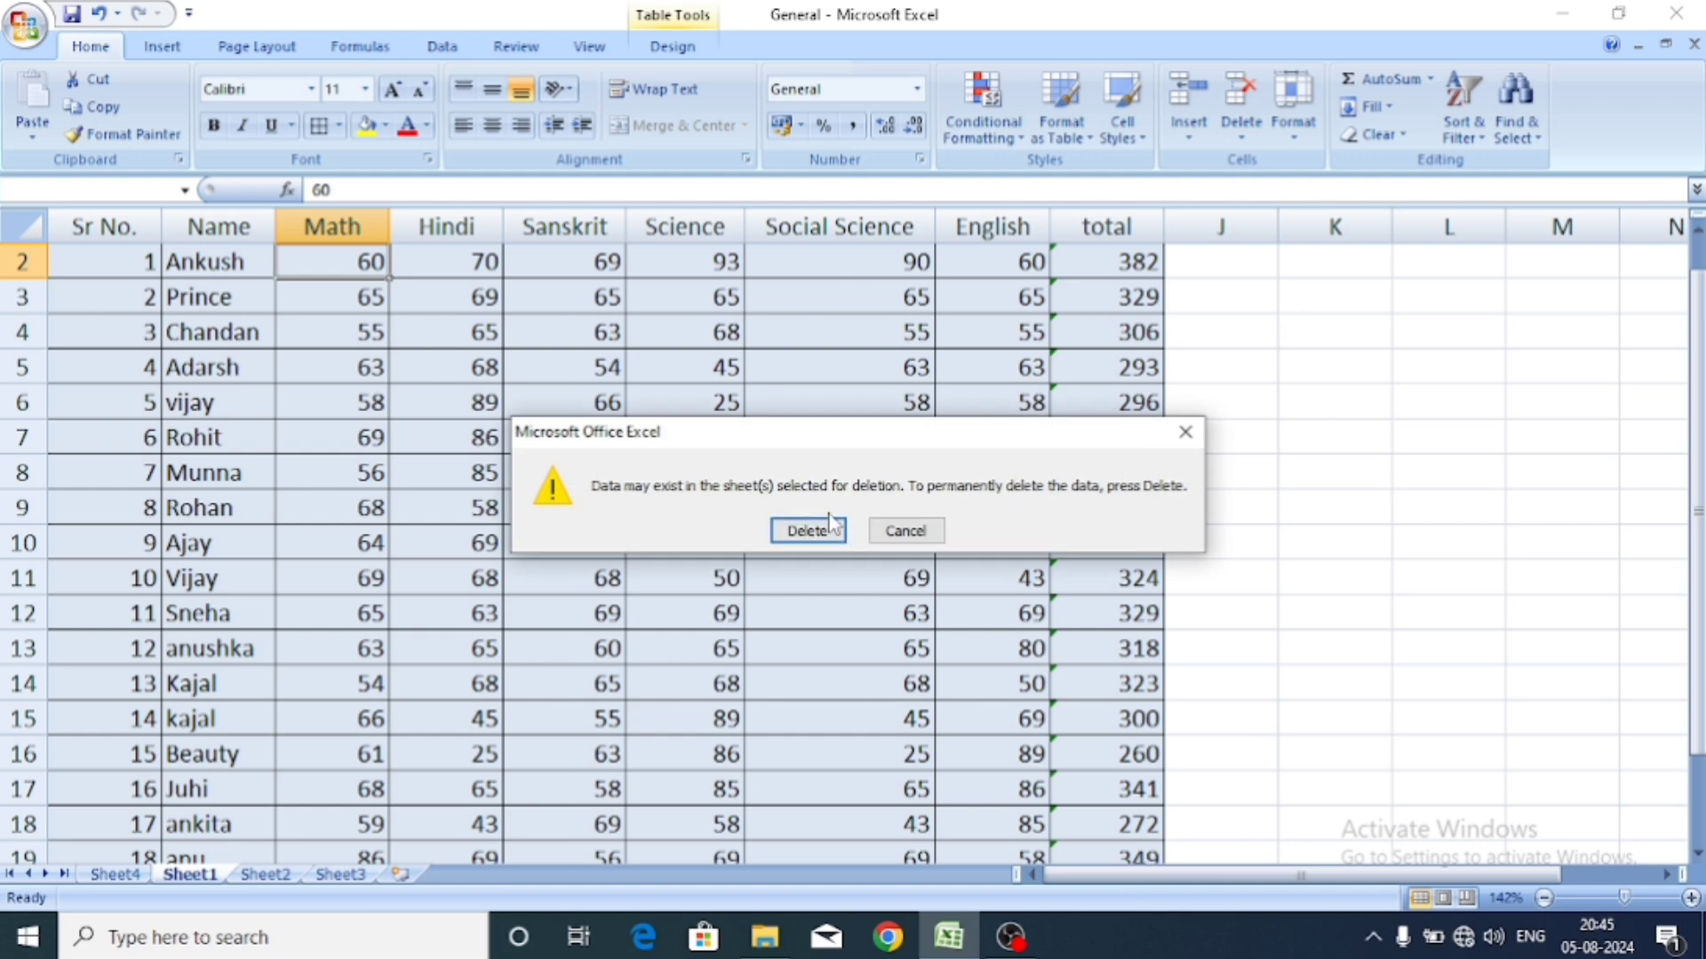
click(1185, 432)
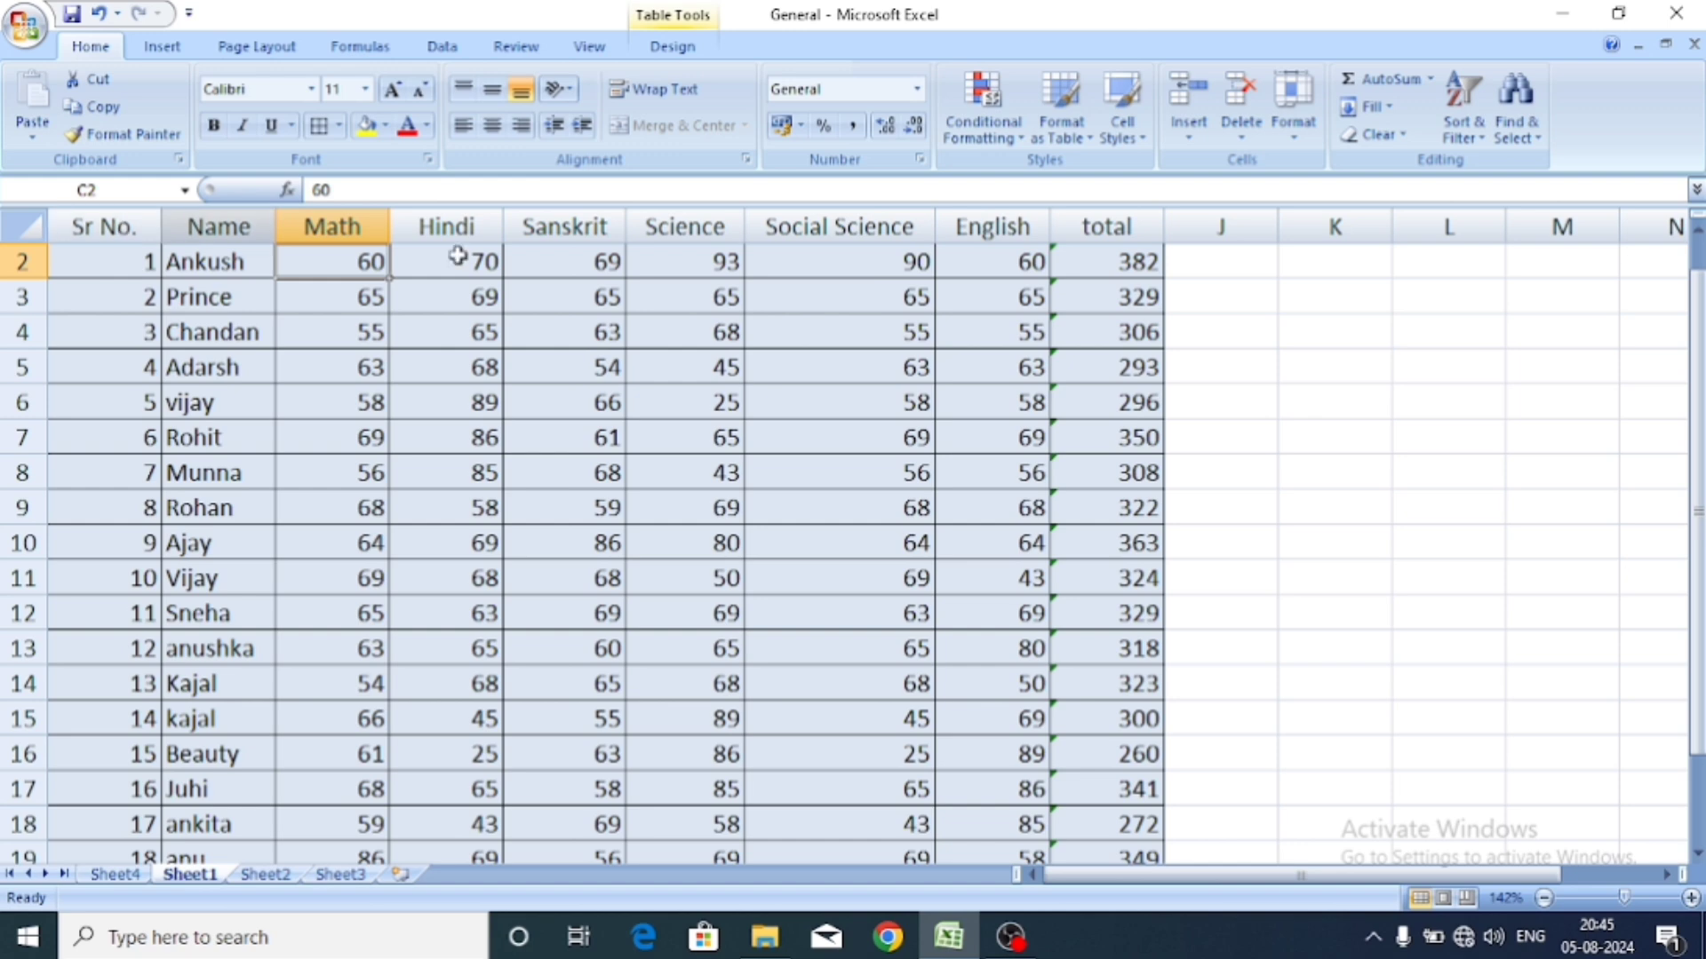
click(708, 331)
click(111, 227)
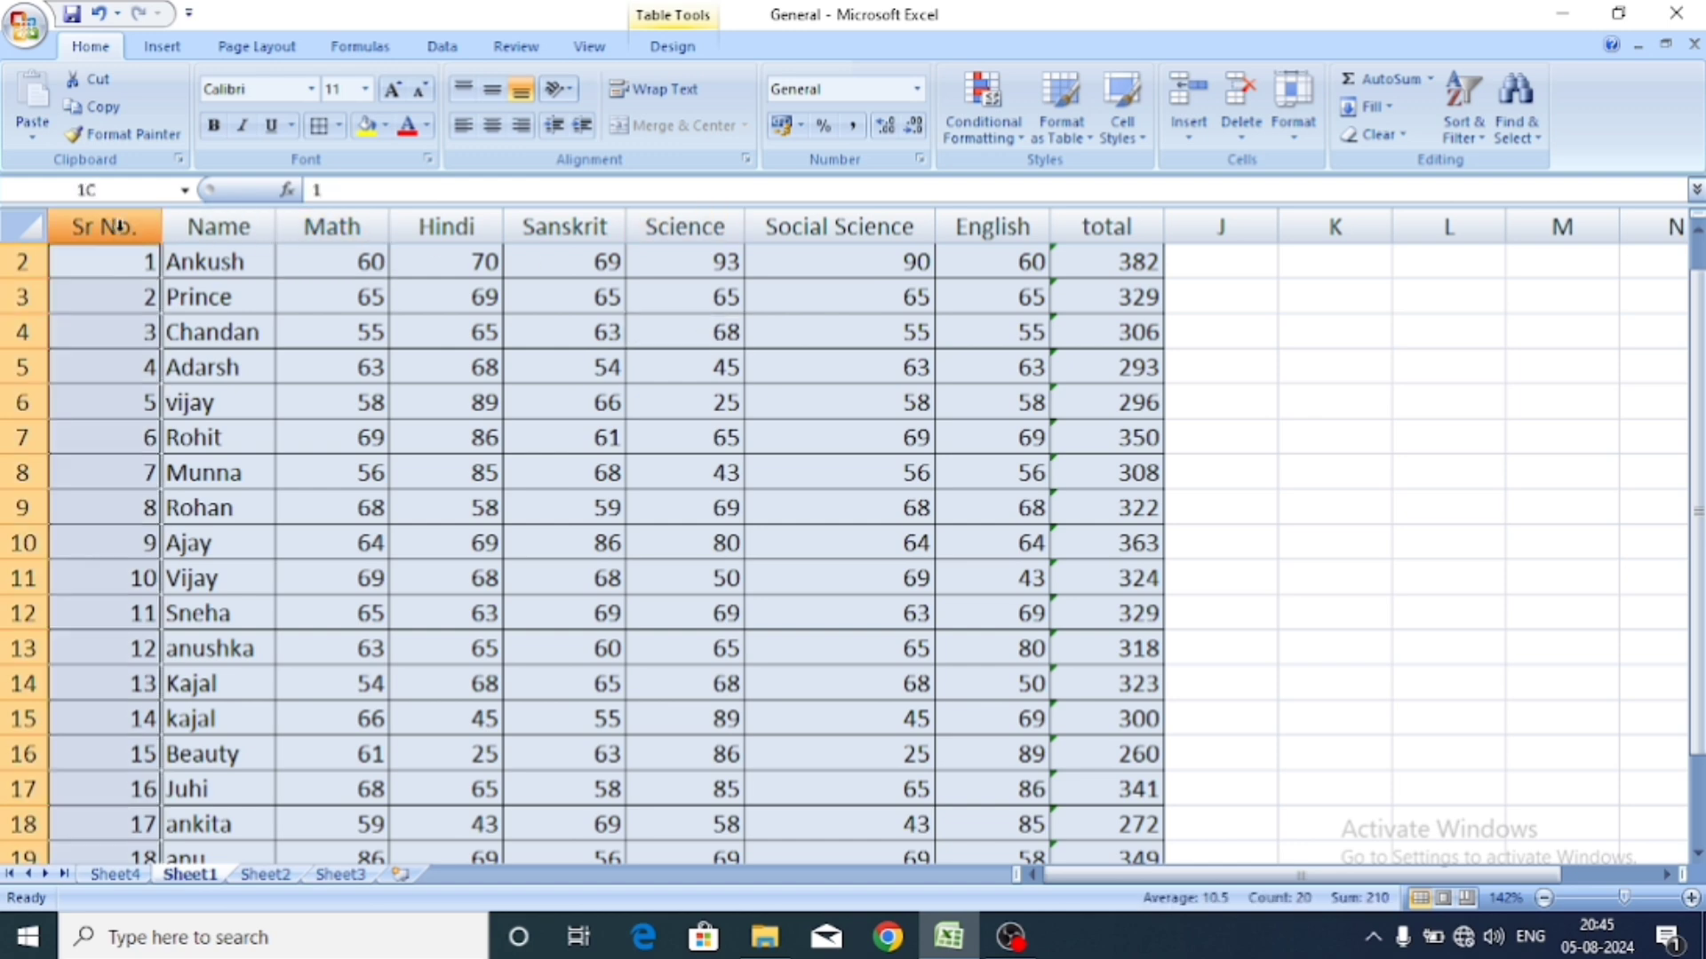
key(ctrl+a)
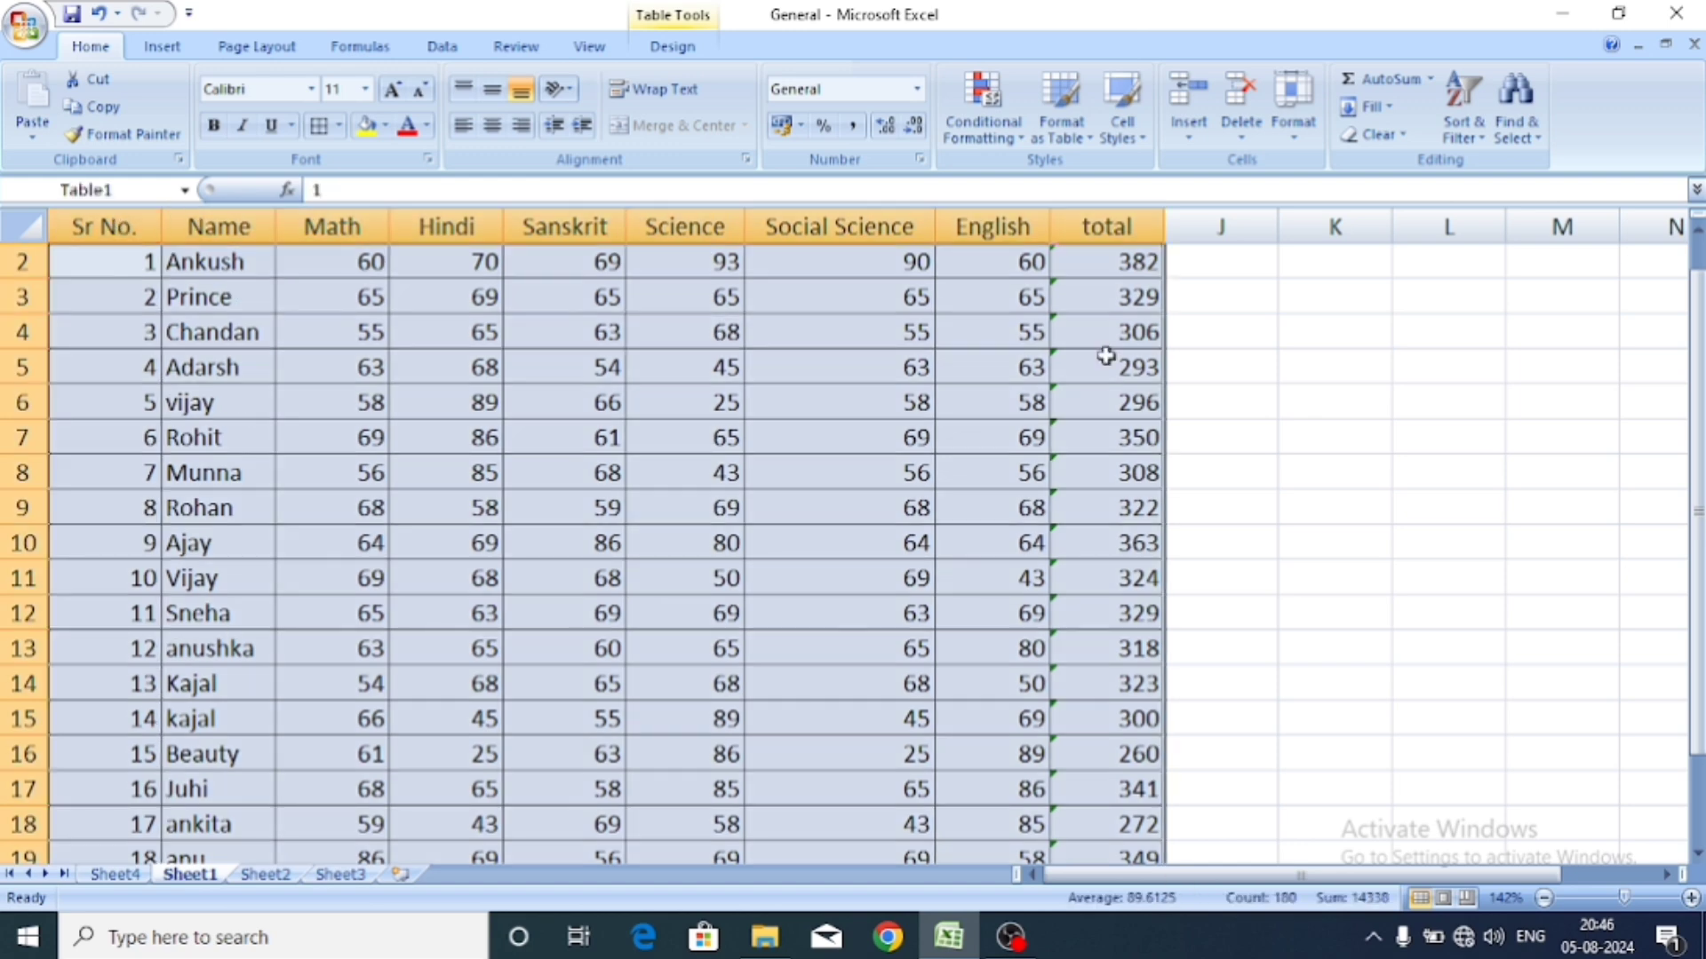
key(ctrl+c)
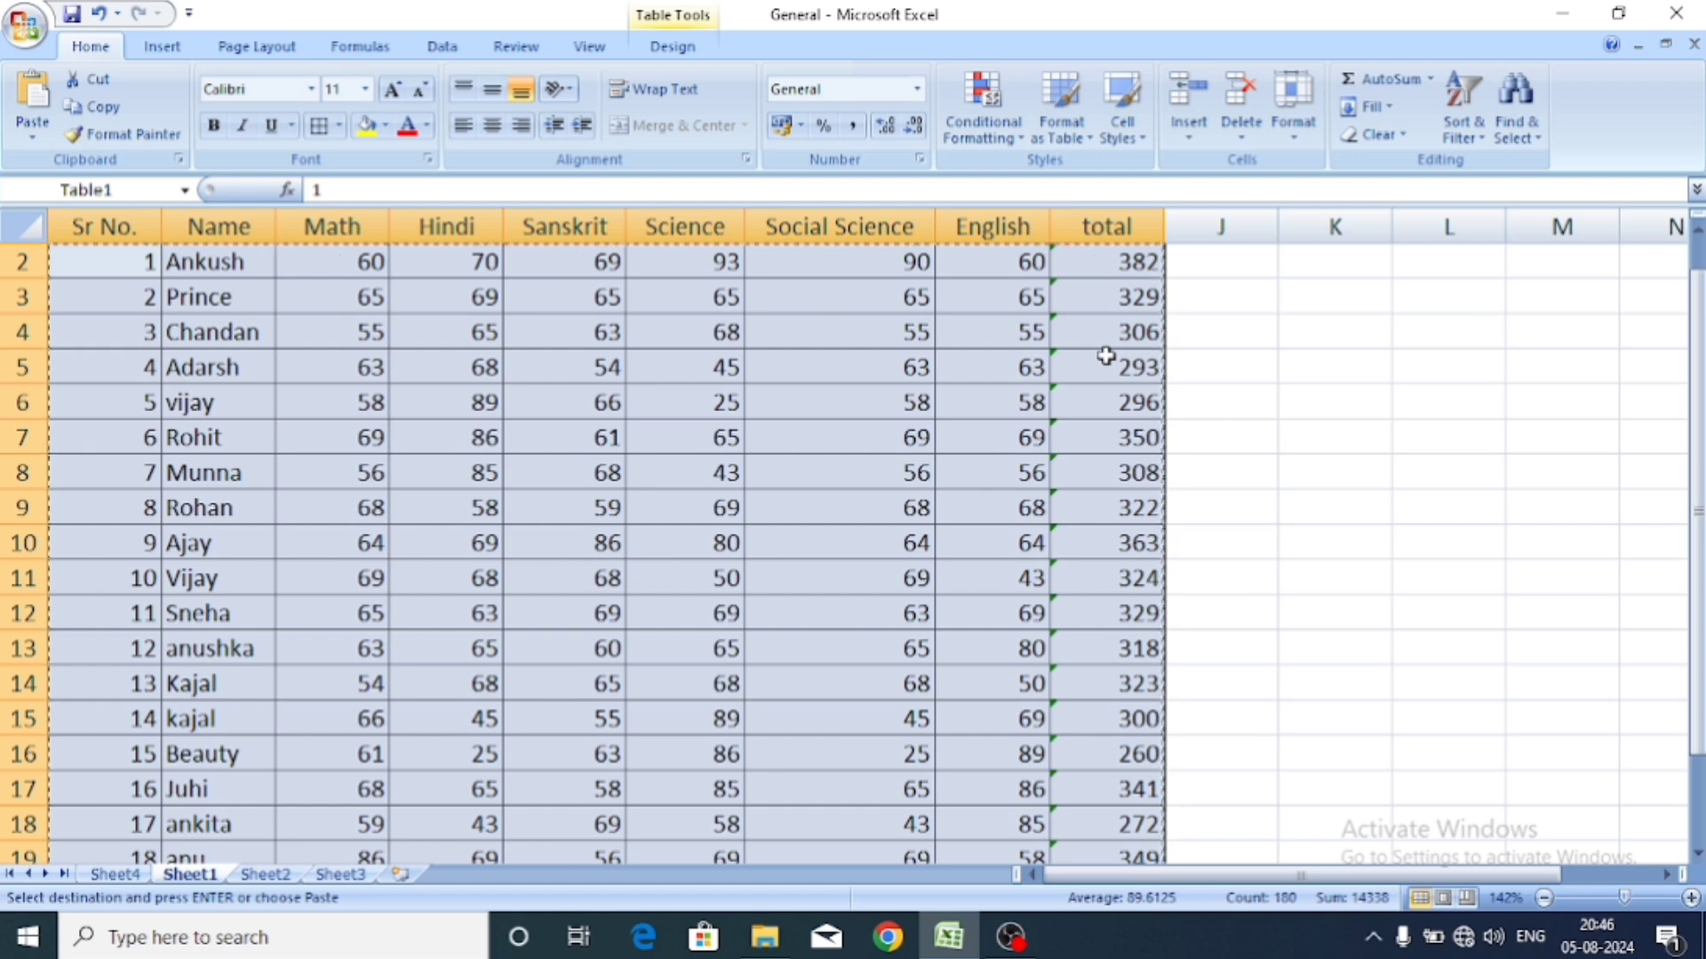
Delete Sheet1 from the workbook, confirming the permanent deletion warning.
click(1243, 135)
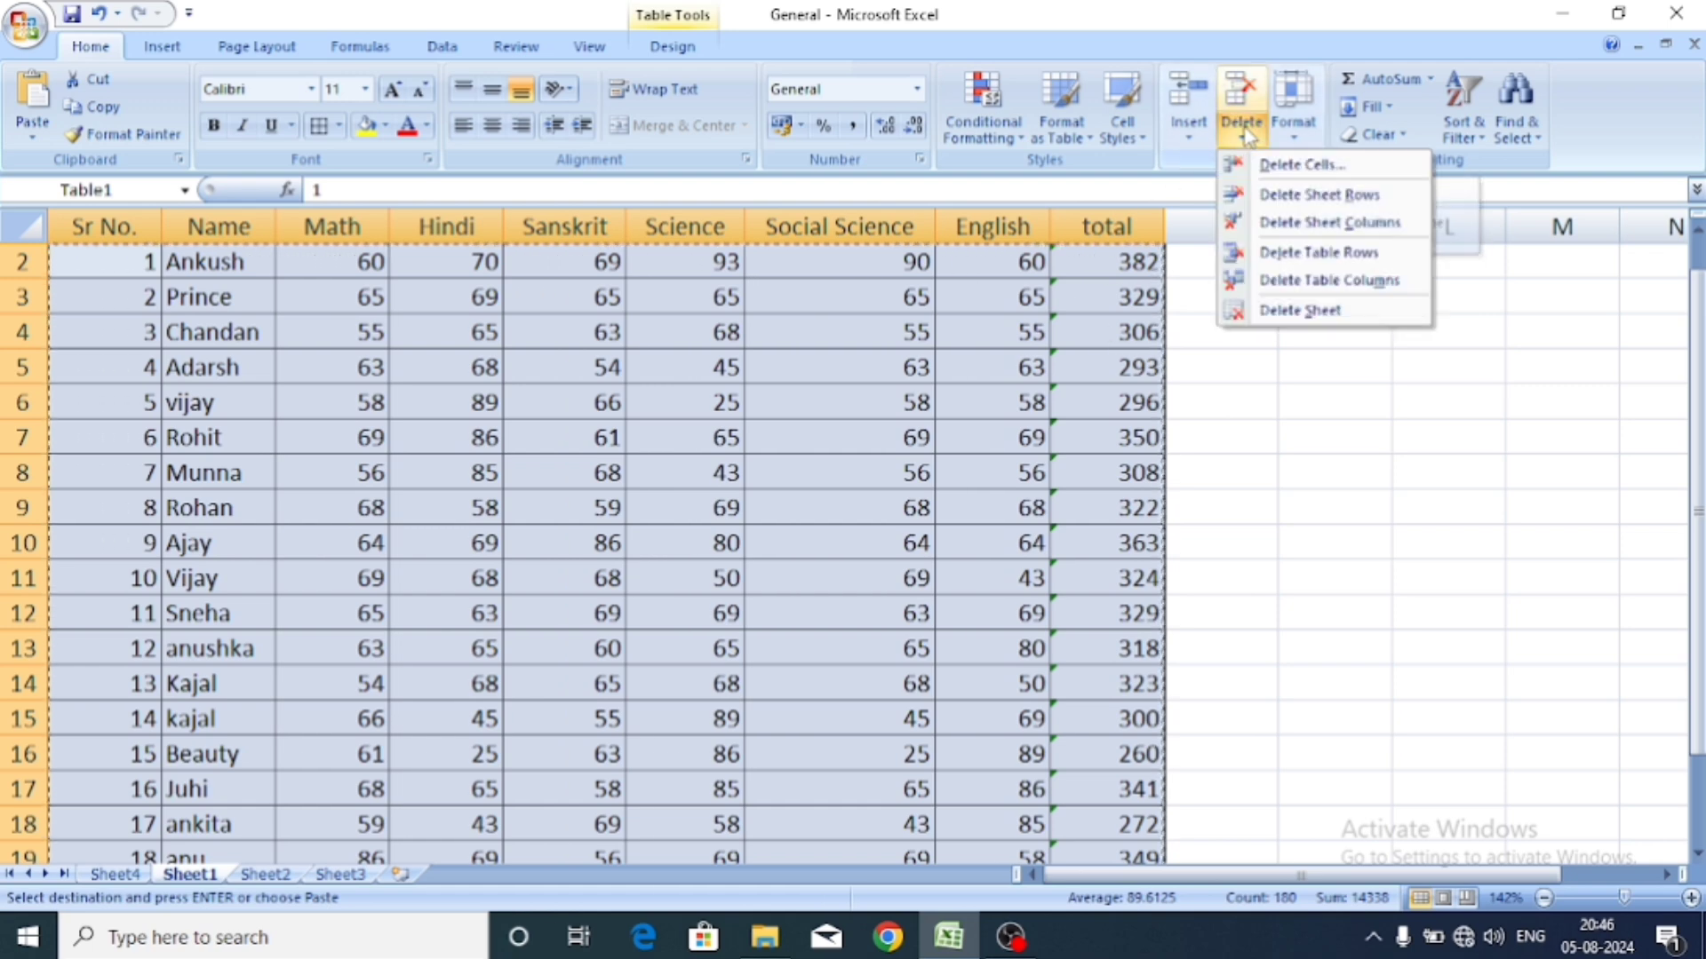
click(1309, 313)
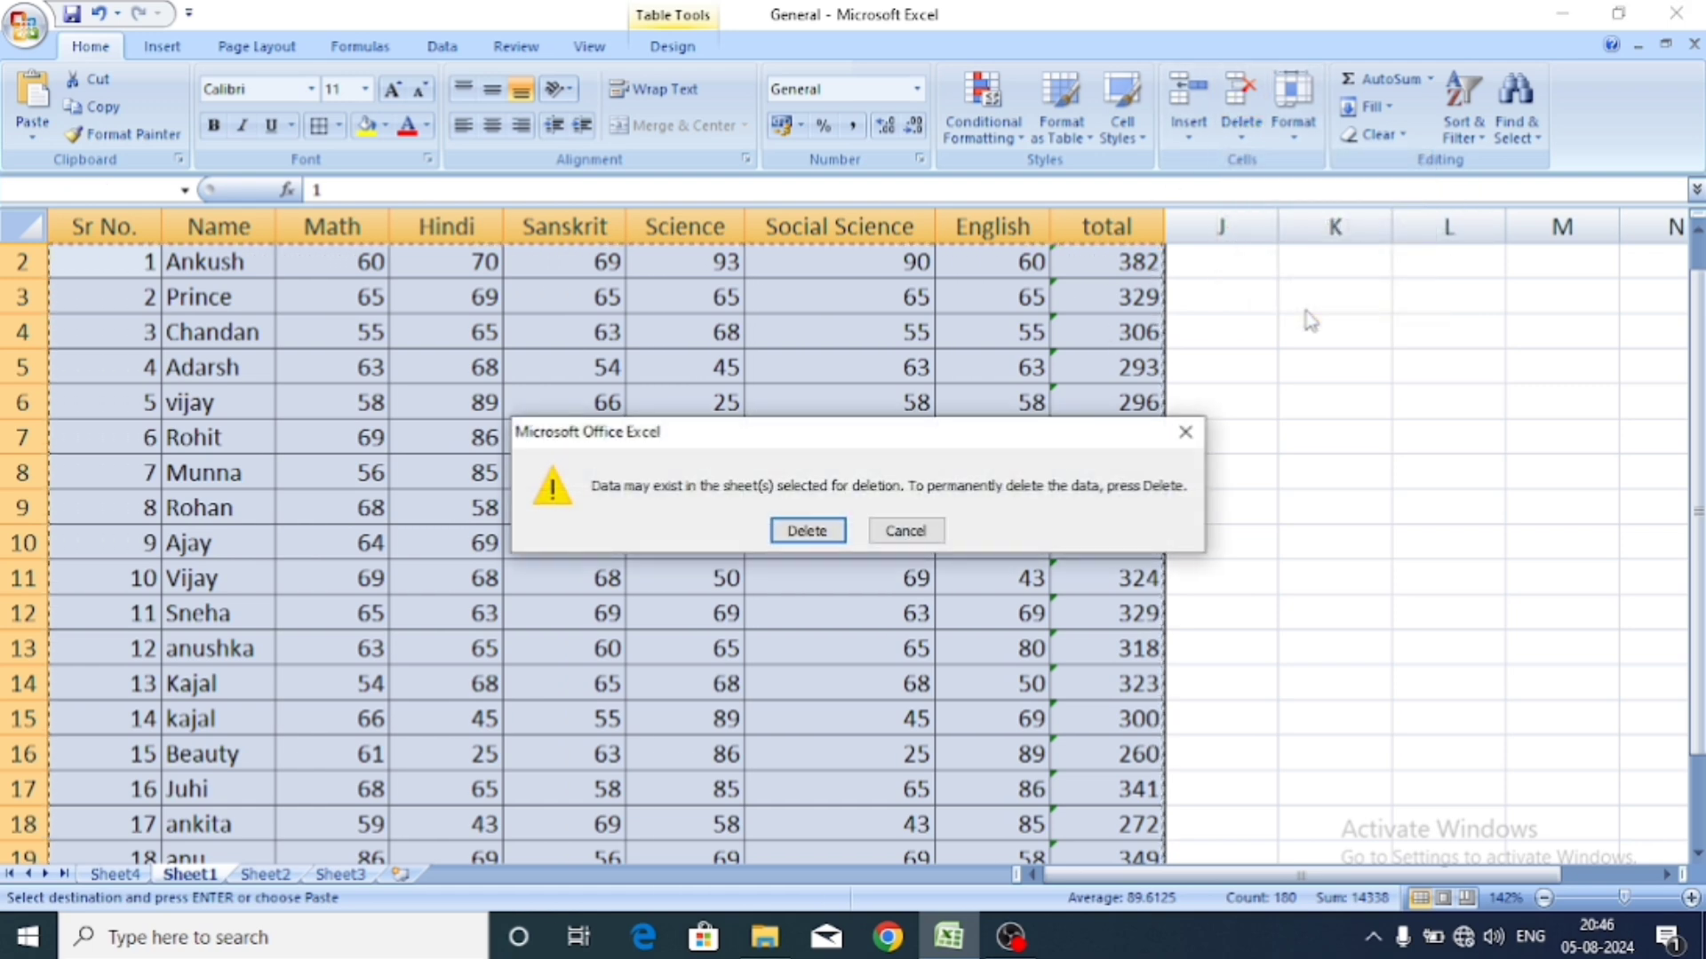
click(817, 531)
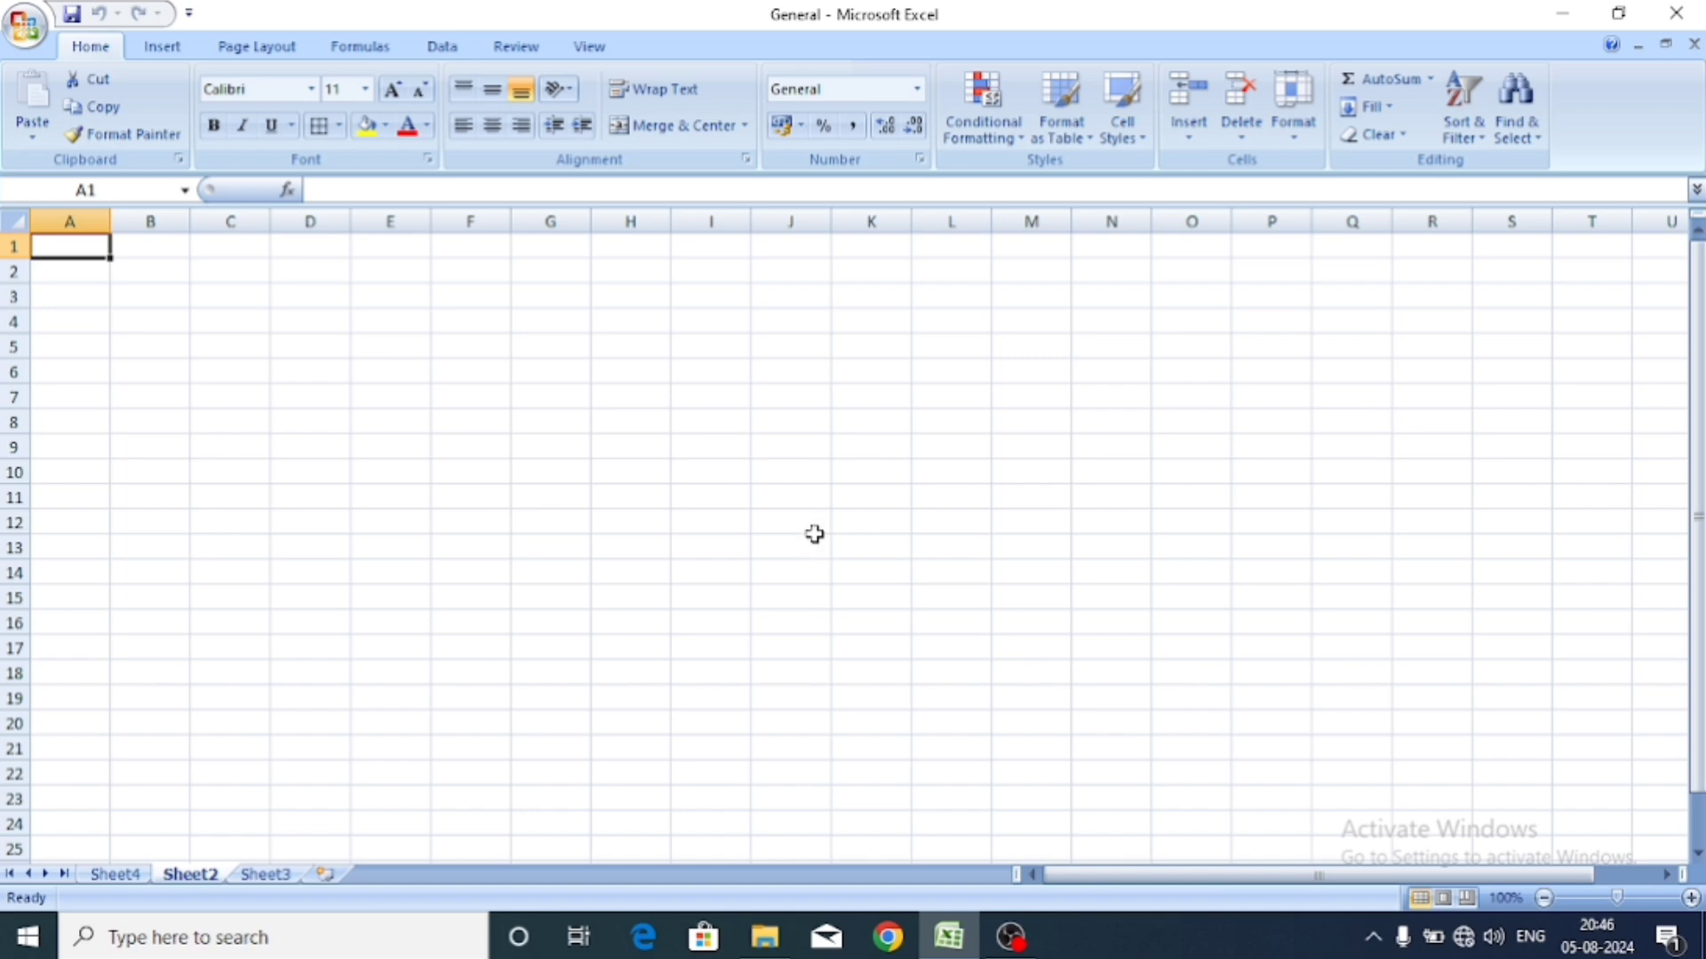
Reopen the General workbook from the Office Button's Recent Documents list.
click(25, 26)
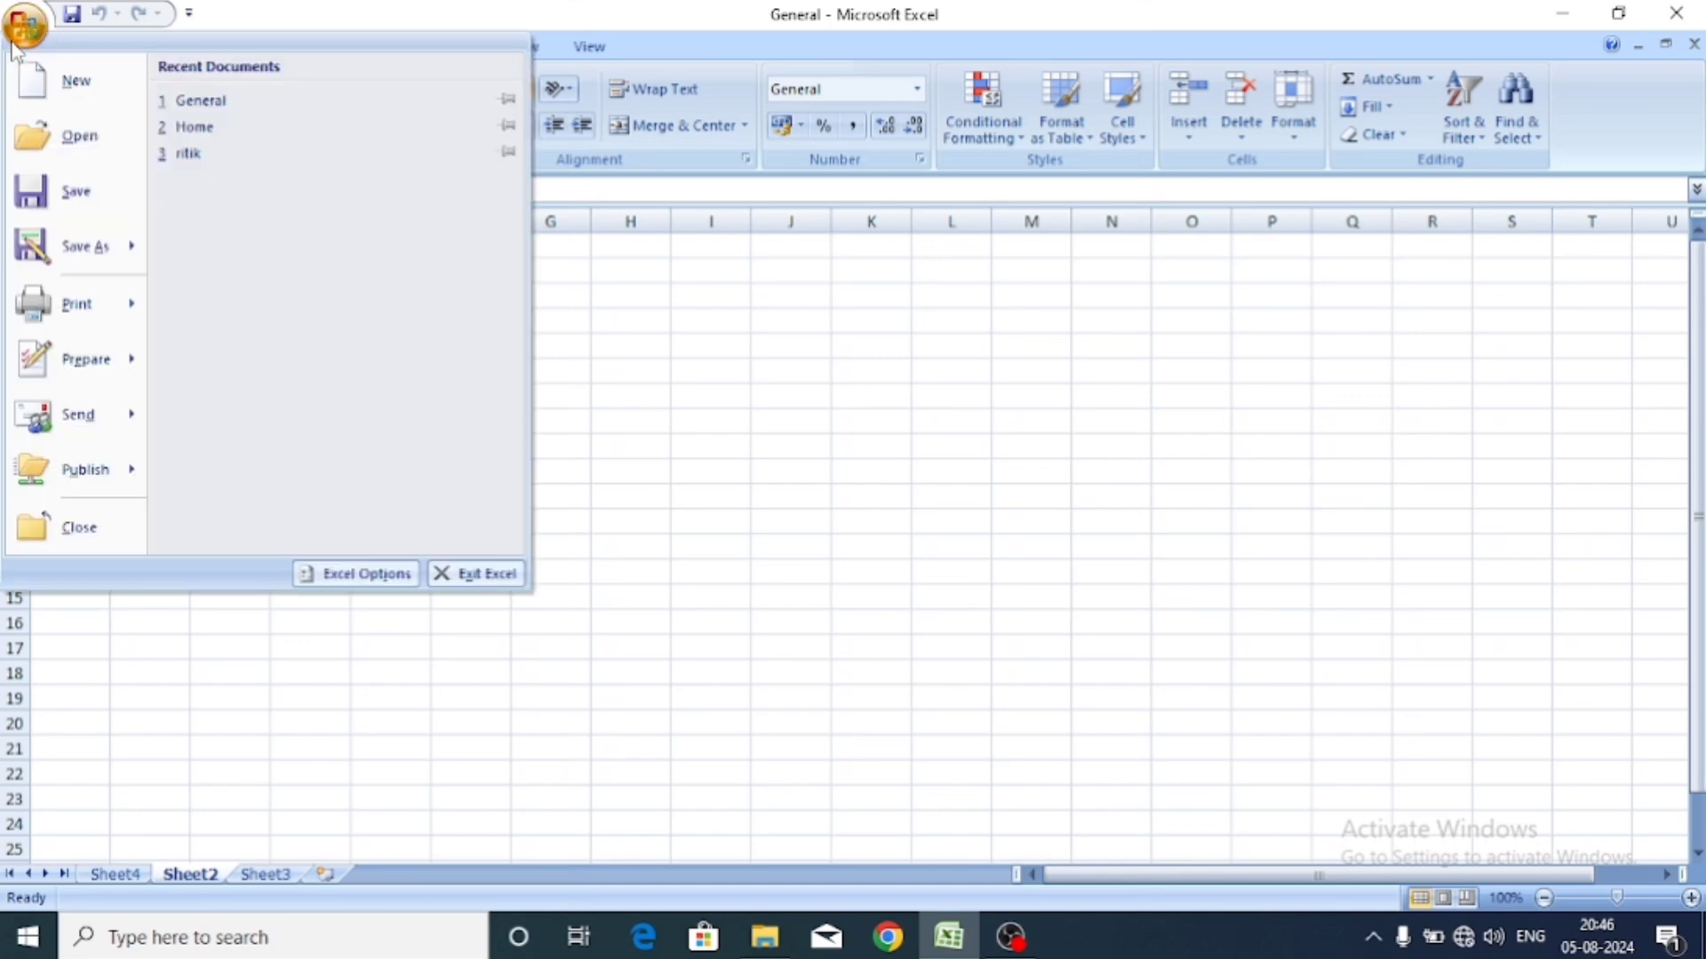
click(198, 101)
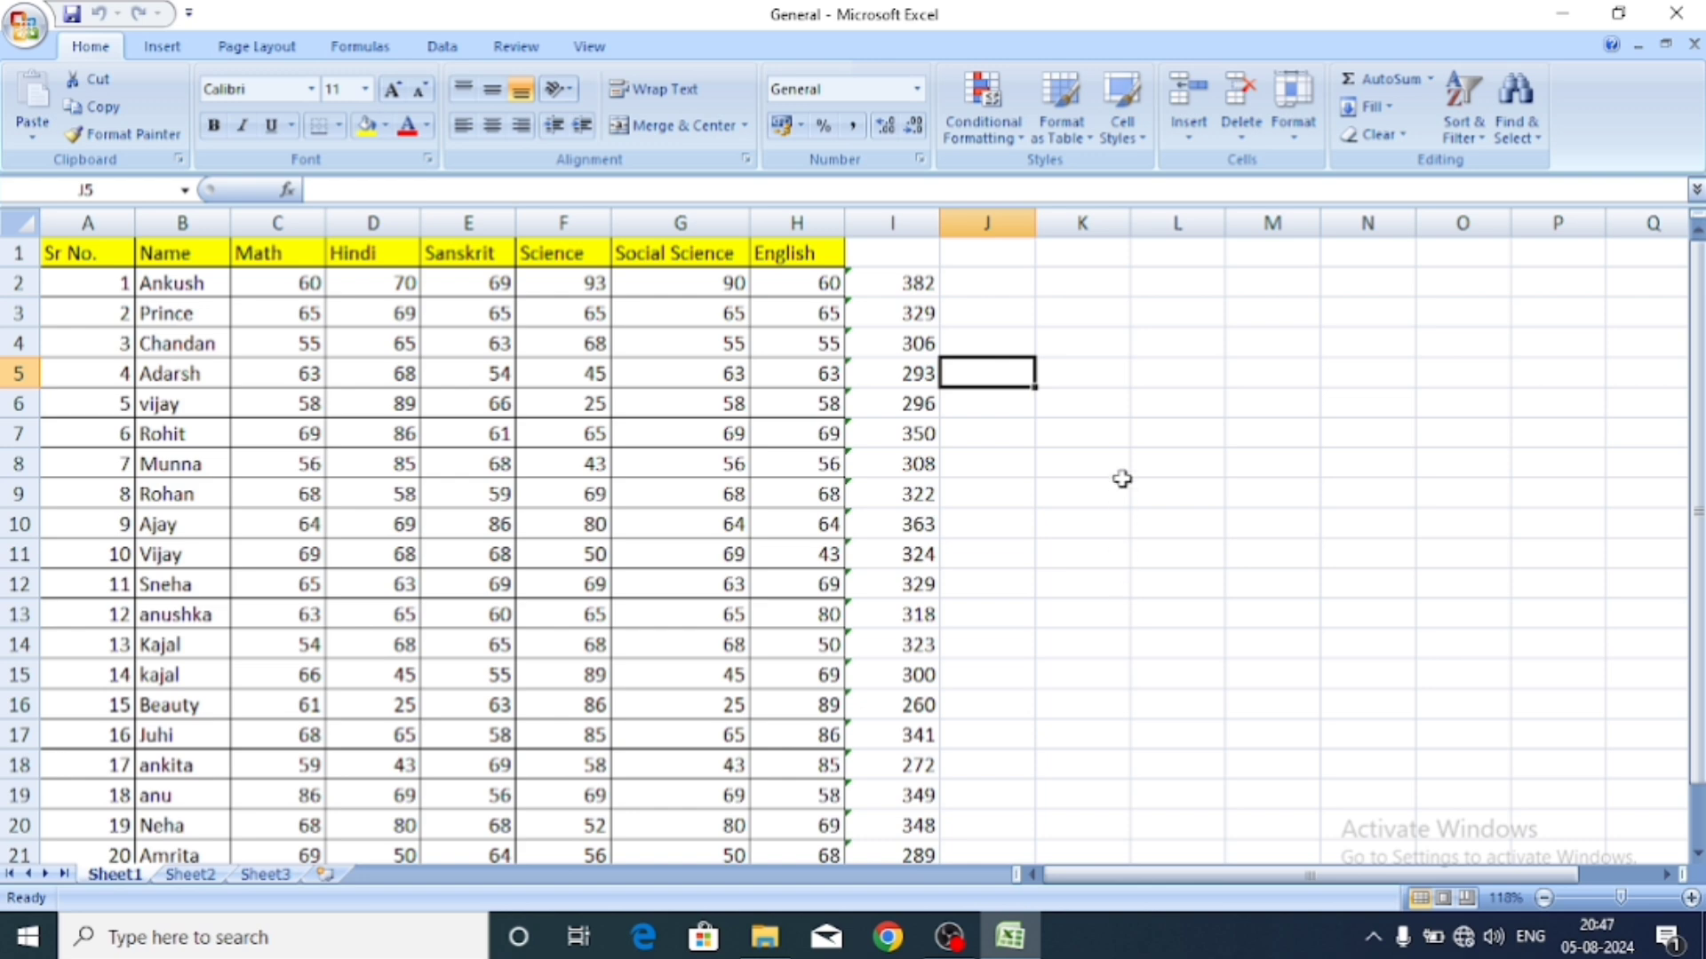
drag(1123, 484, 1138, 275)
click(1299, 324)
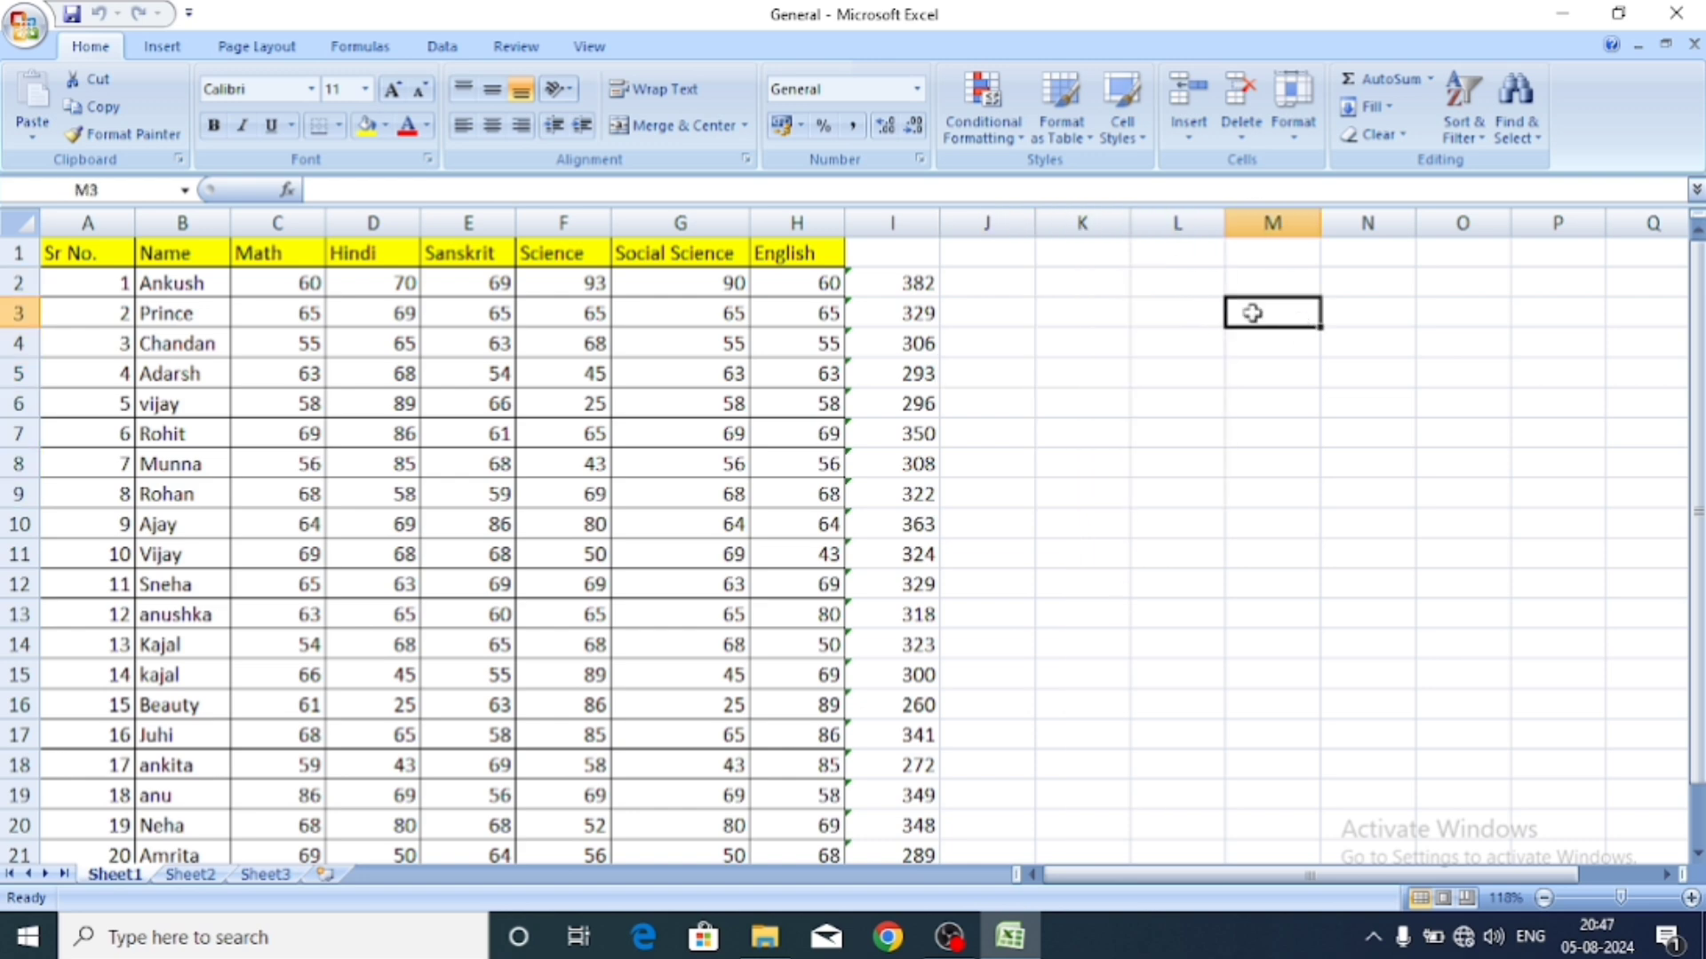
click(1238, 142)
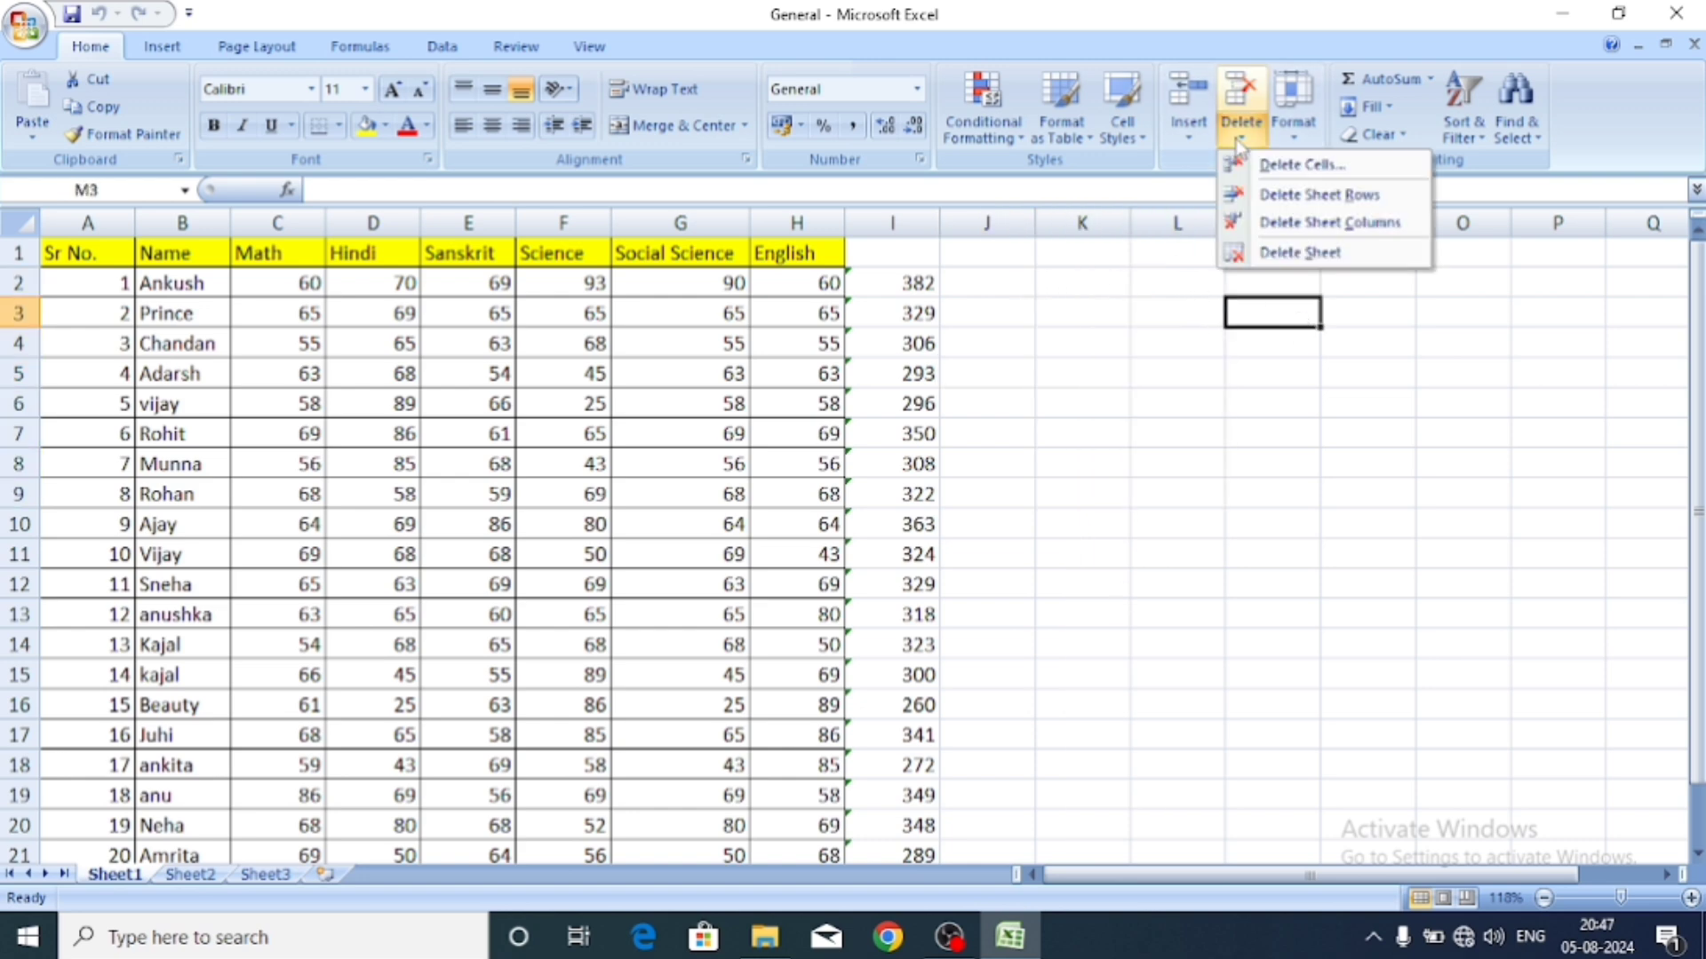
click(1171, 387)
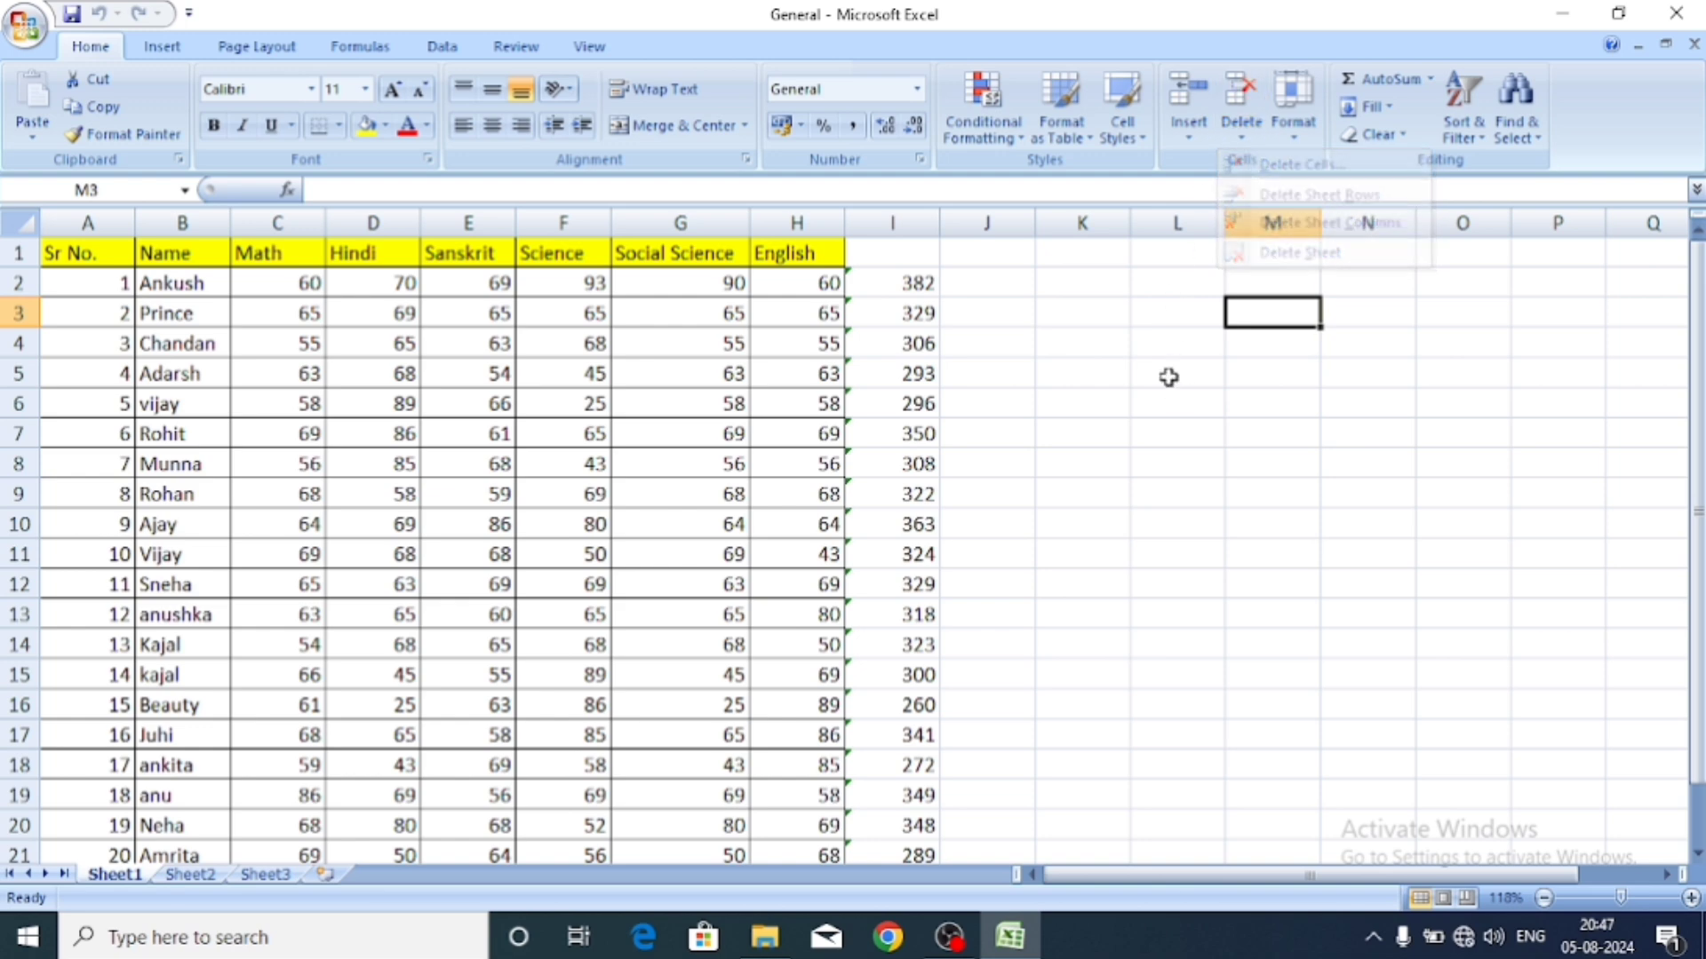
Enter the heading 'total' in cell I1.
click(882, 254)
text(t)
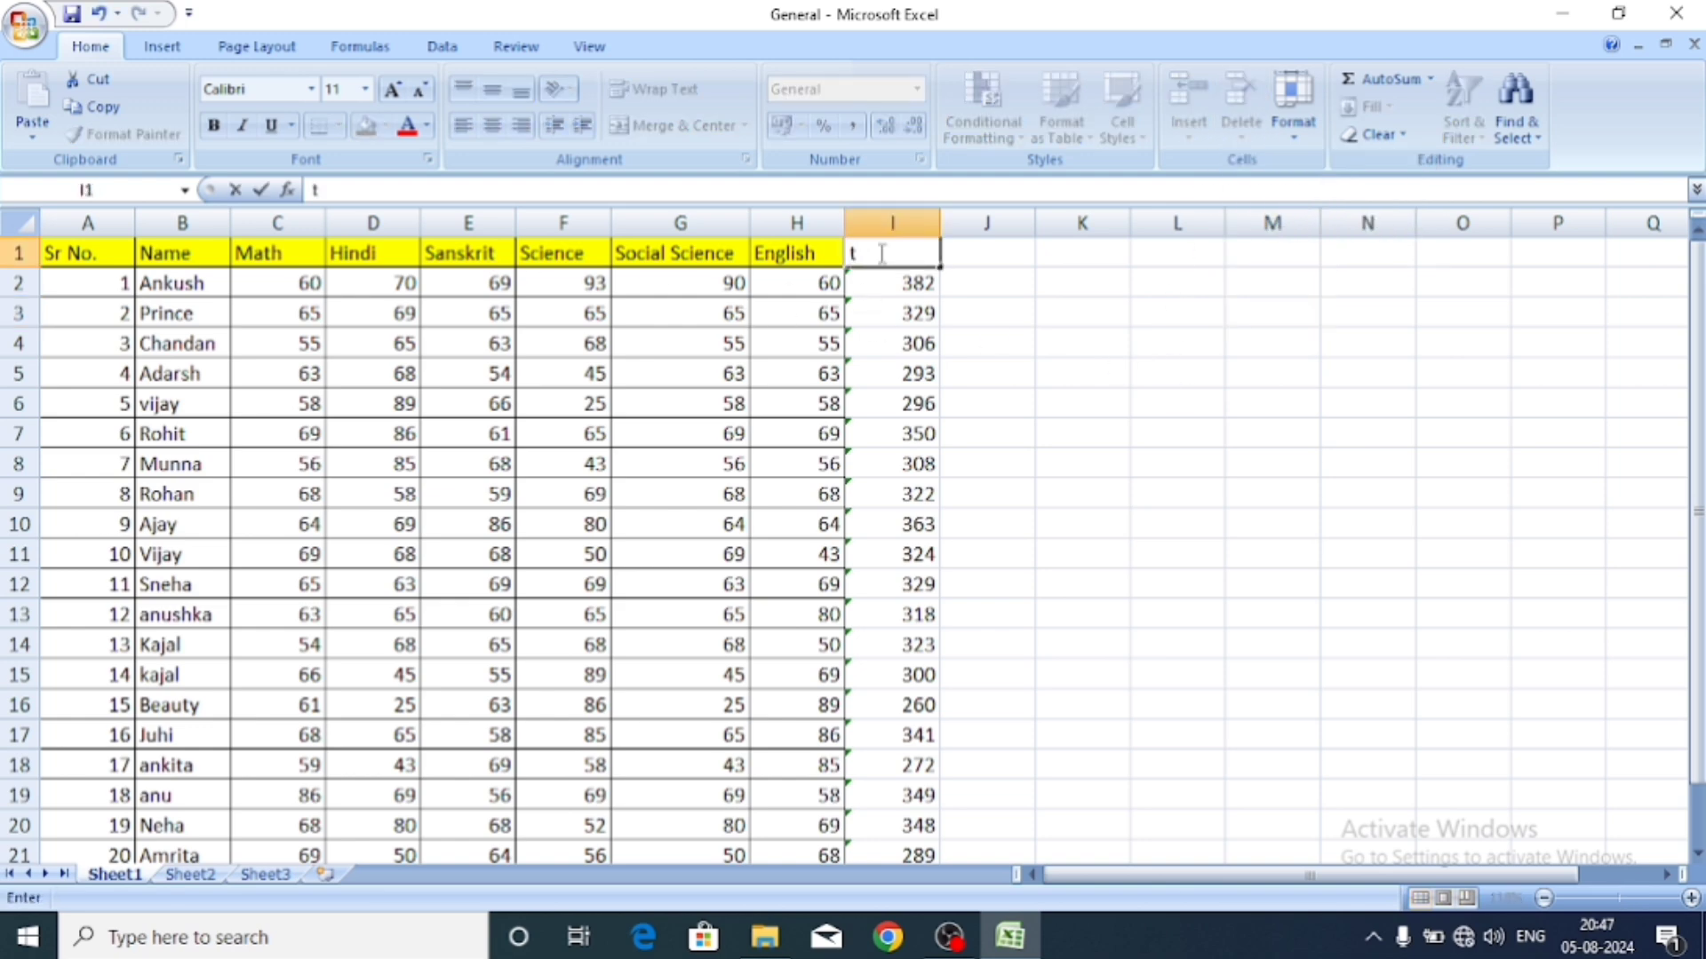
text(otal)
click(1039, 336)
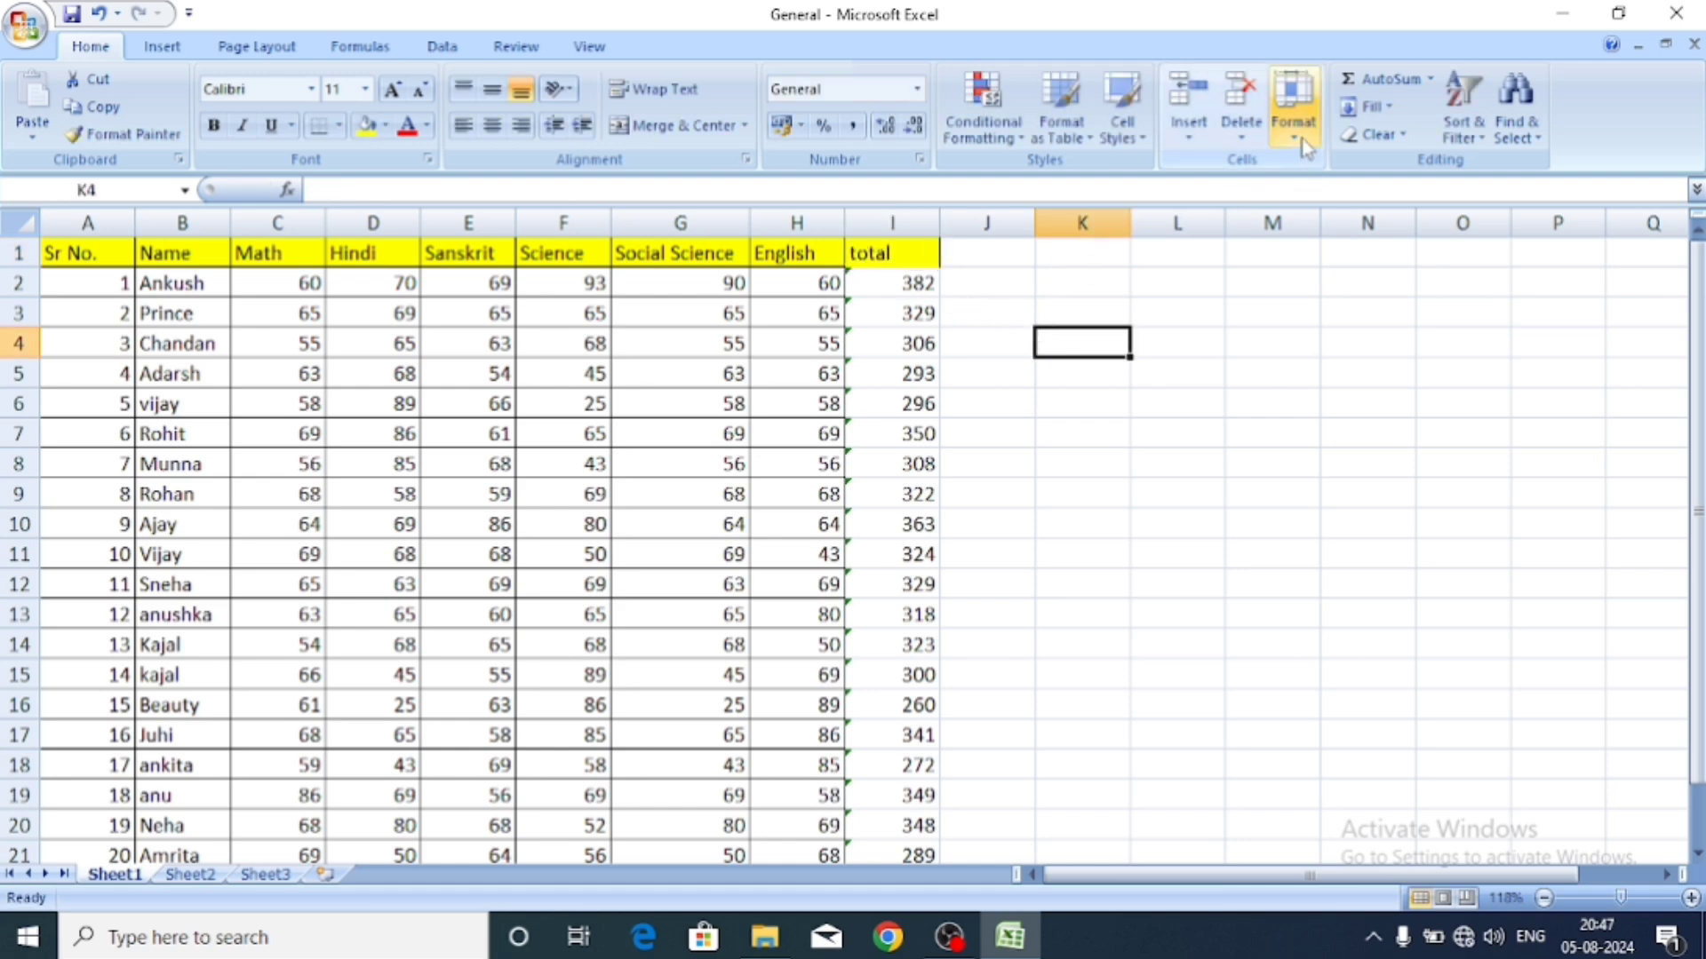
click(1241, 135)
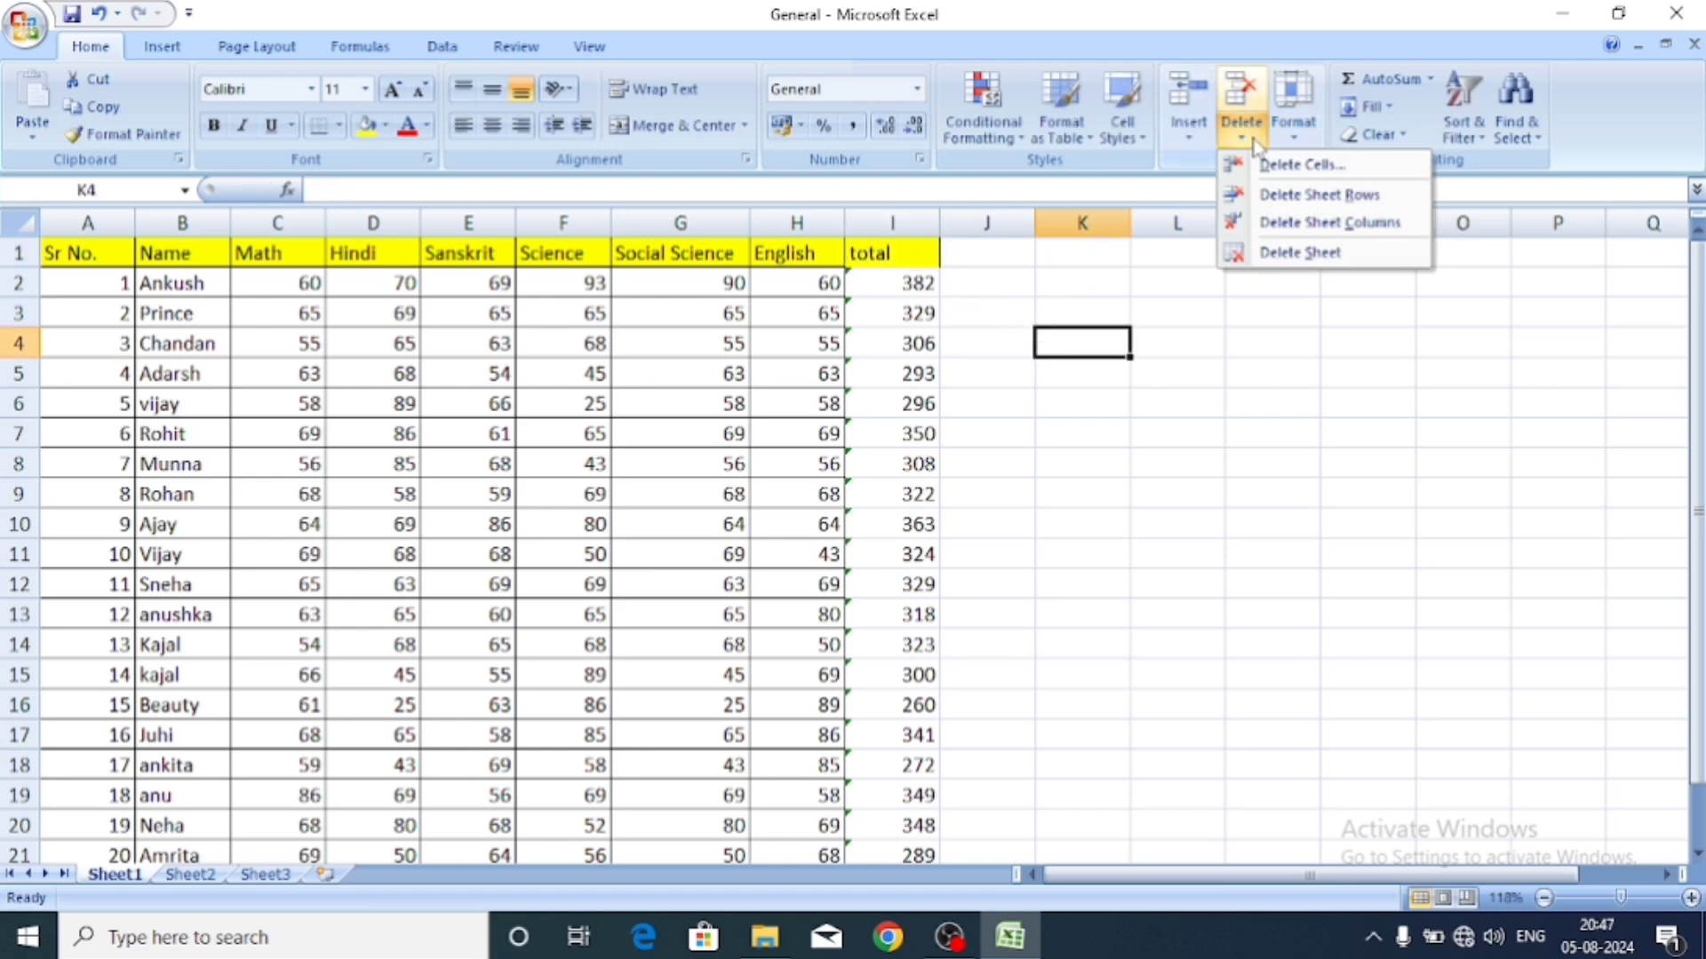
Select the marks table A1:I21 and open the Home > Cells > Format dropdown.
click(1297, 294)
click(1299, 129)
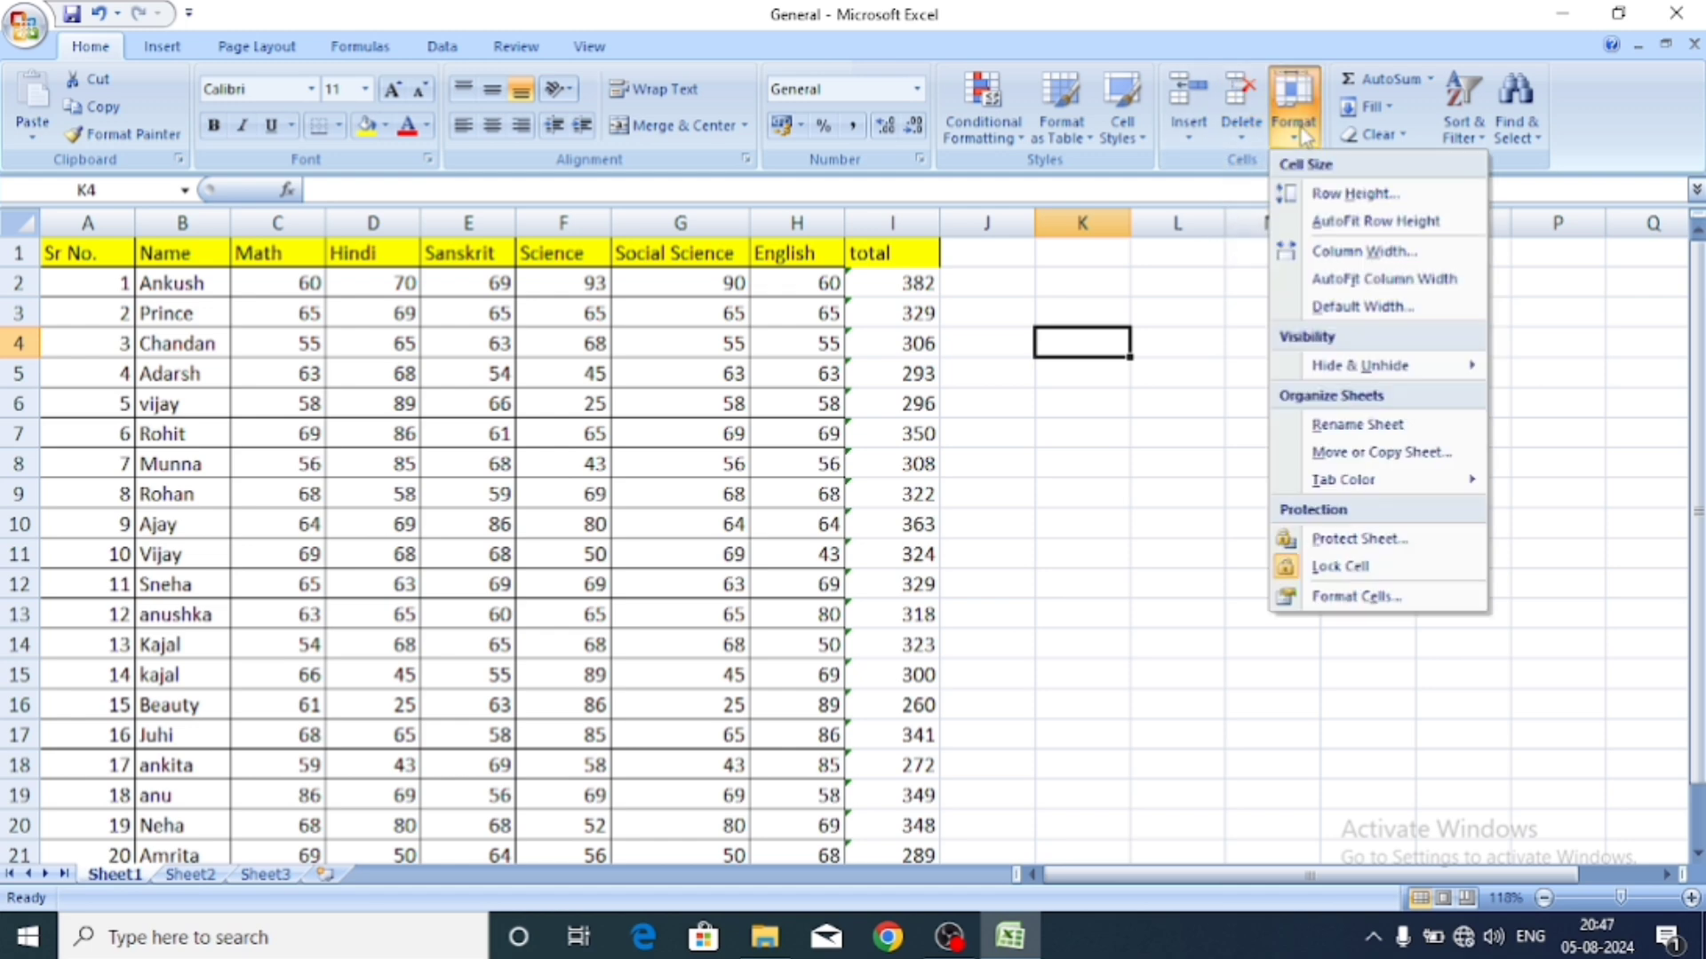
click(1143, 408)
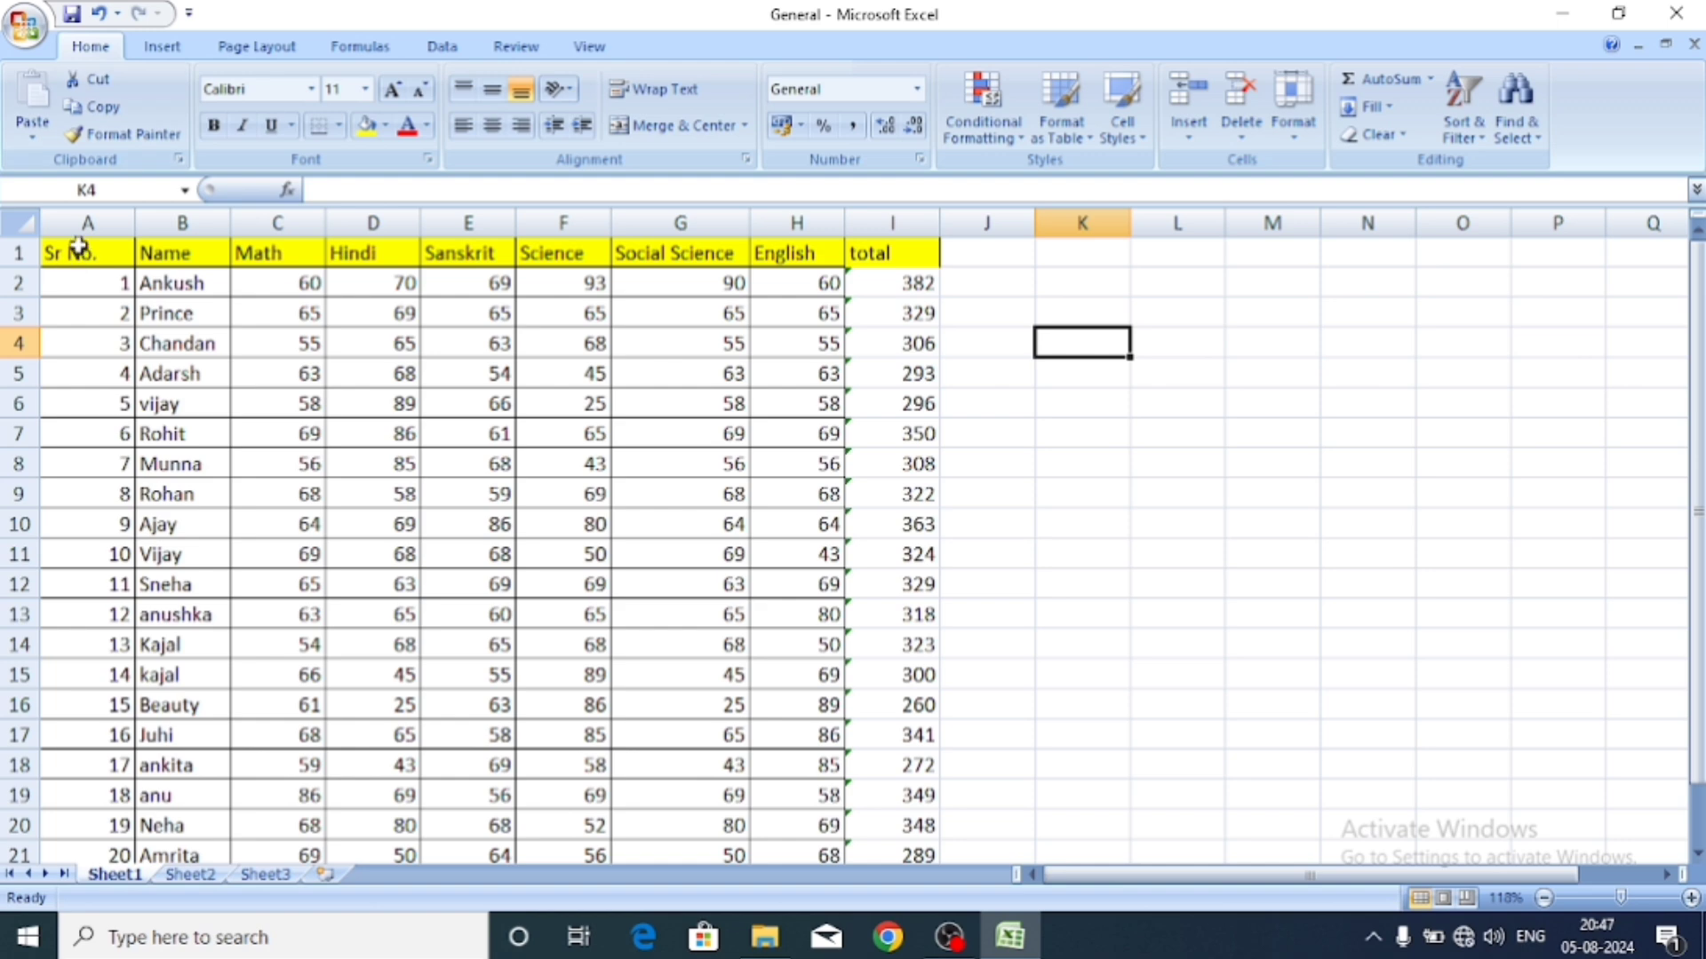
drag(77, 252, 257, 342)
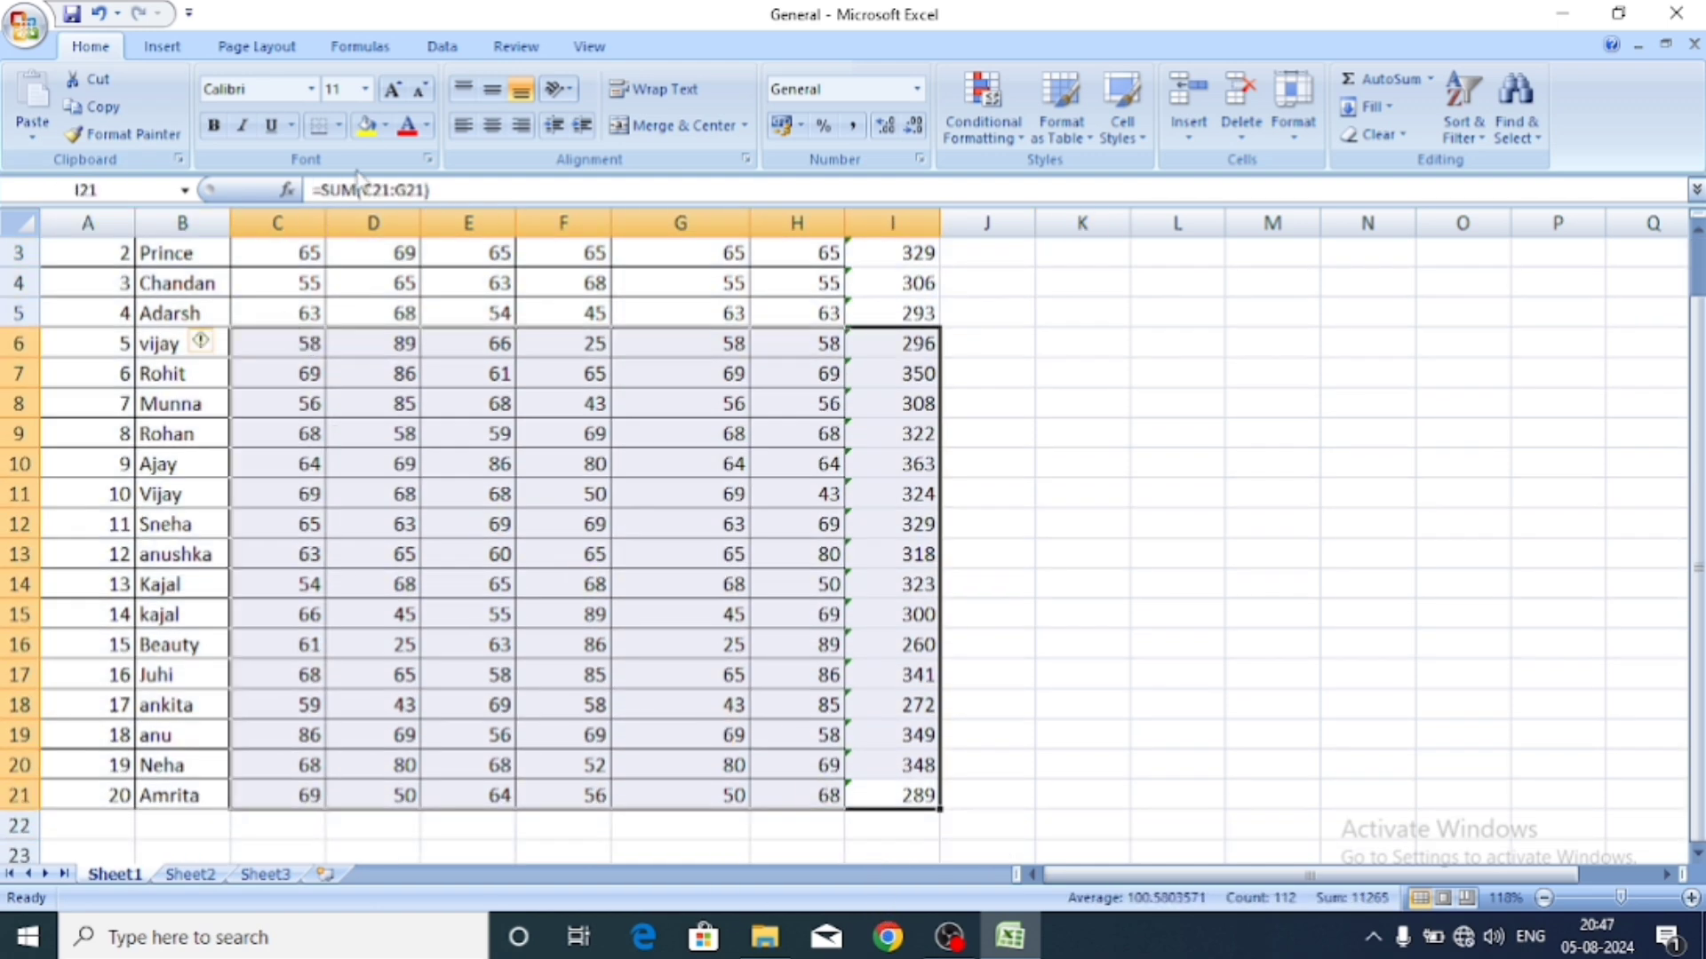
click(805, 617)
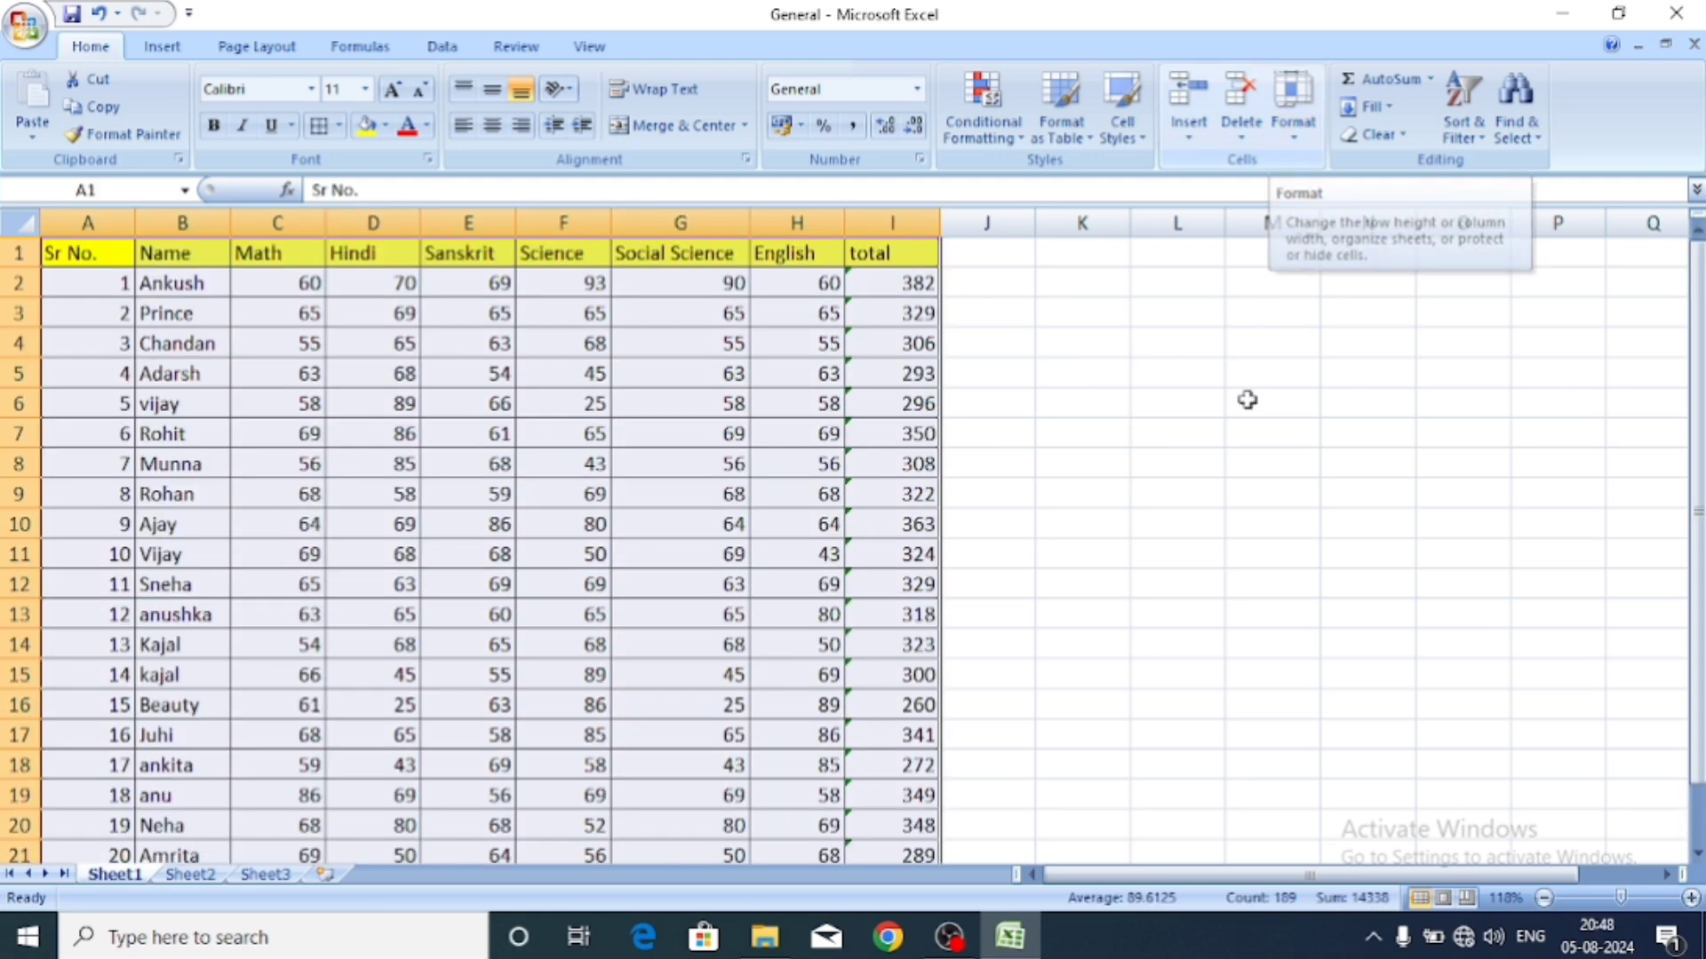
click(1245, 428)
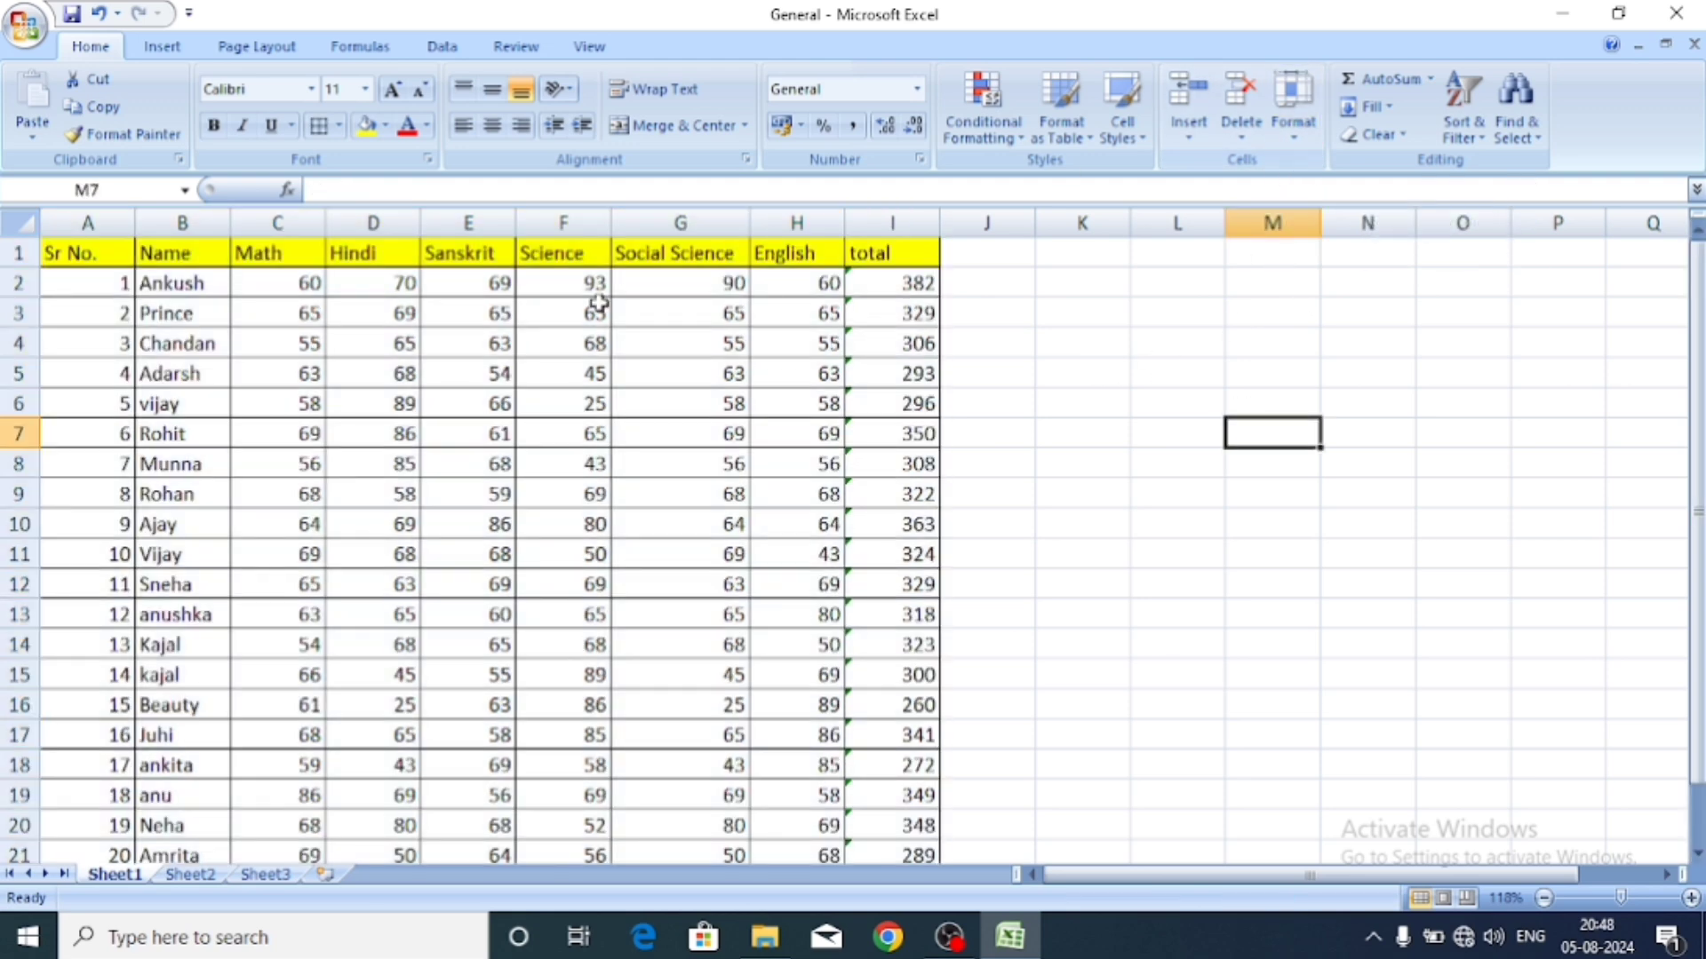
drag(89, 258, 898, 798)
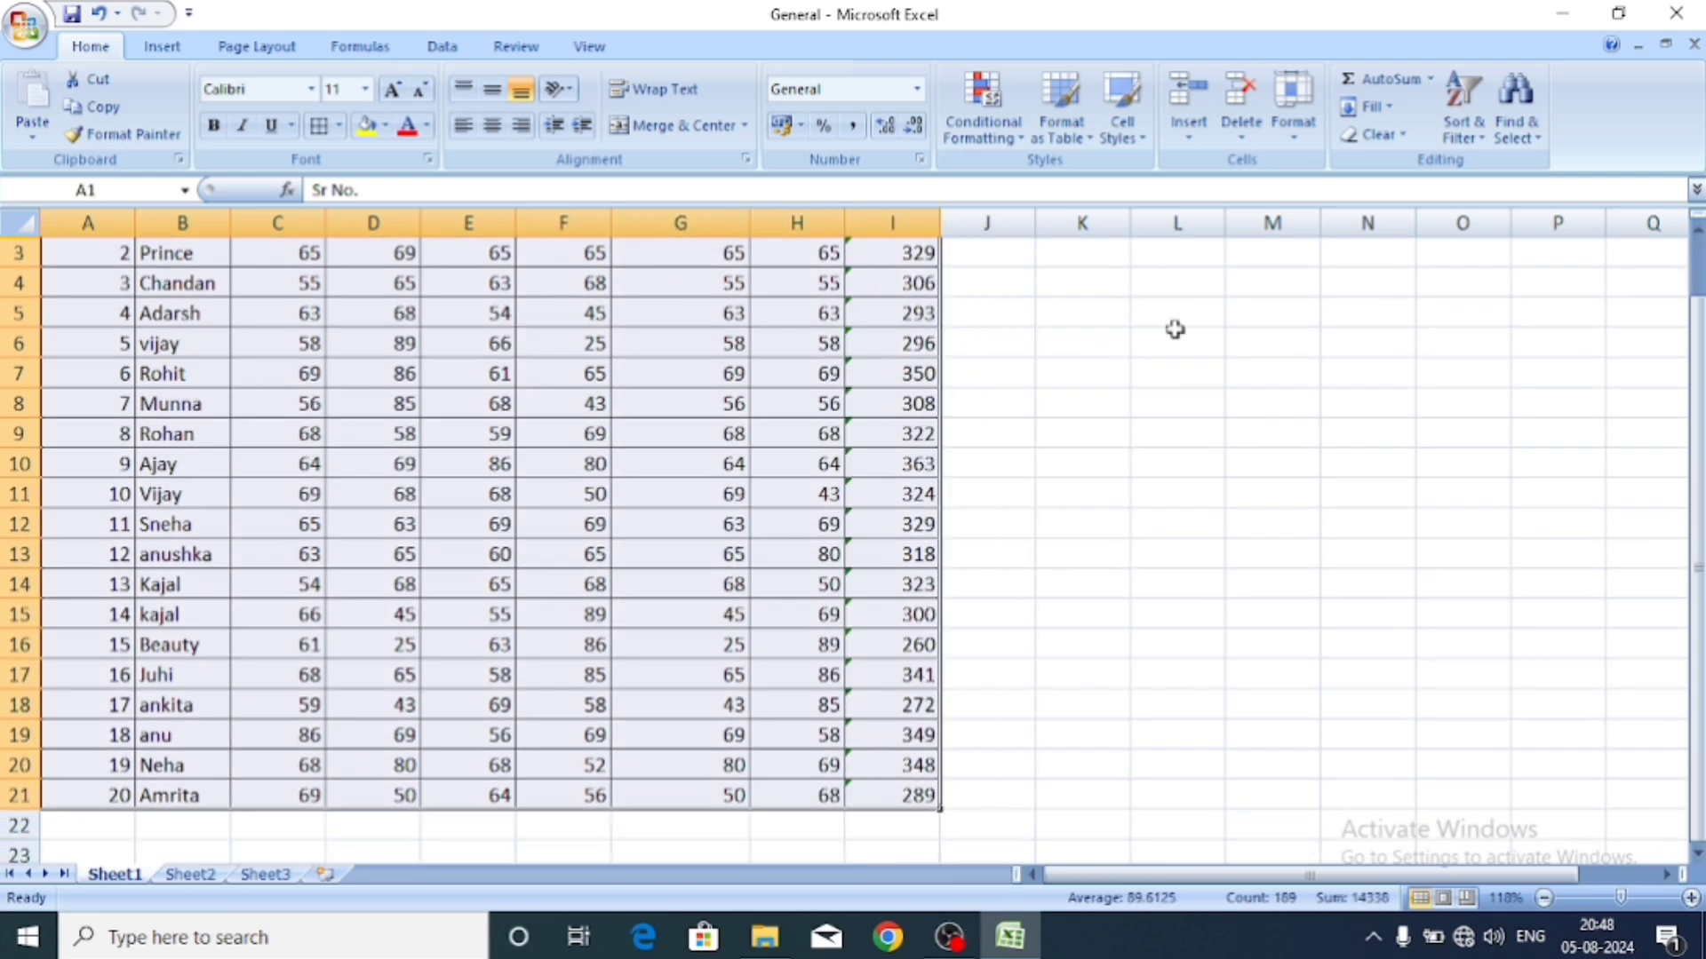
click(1302, 124)
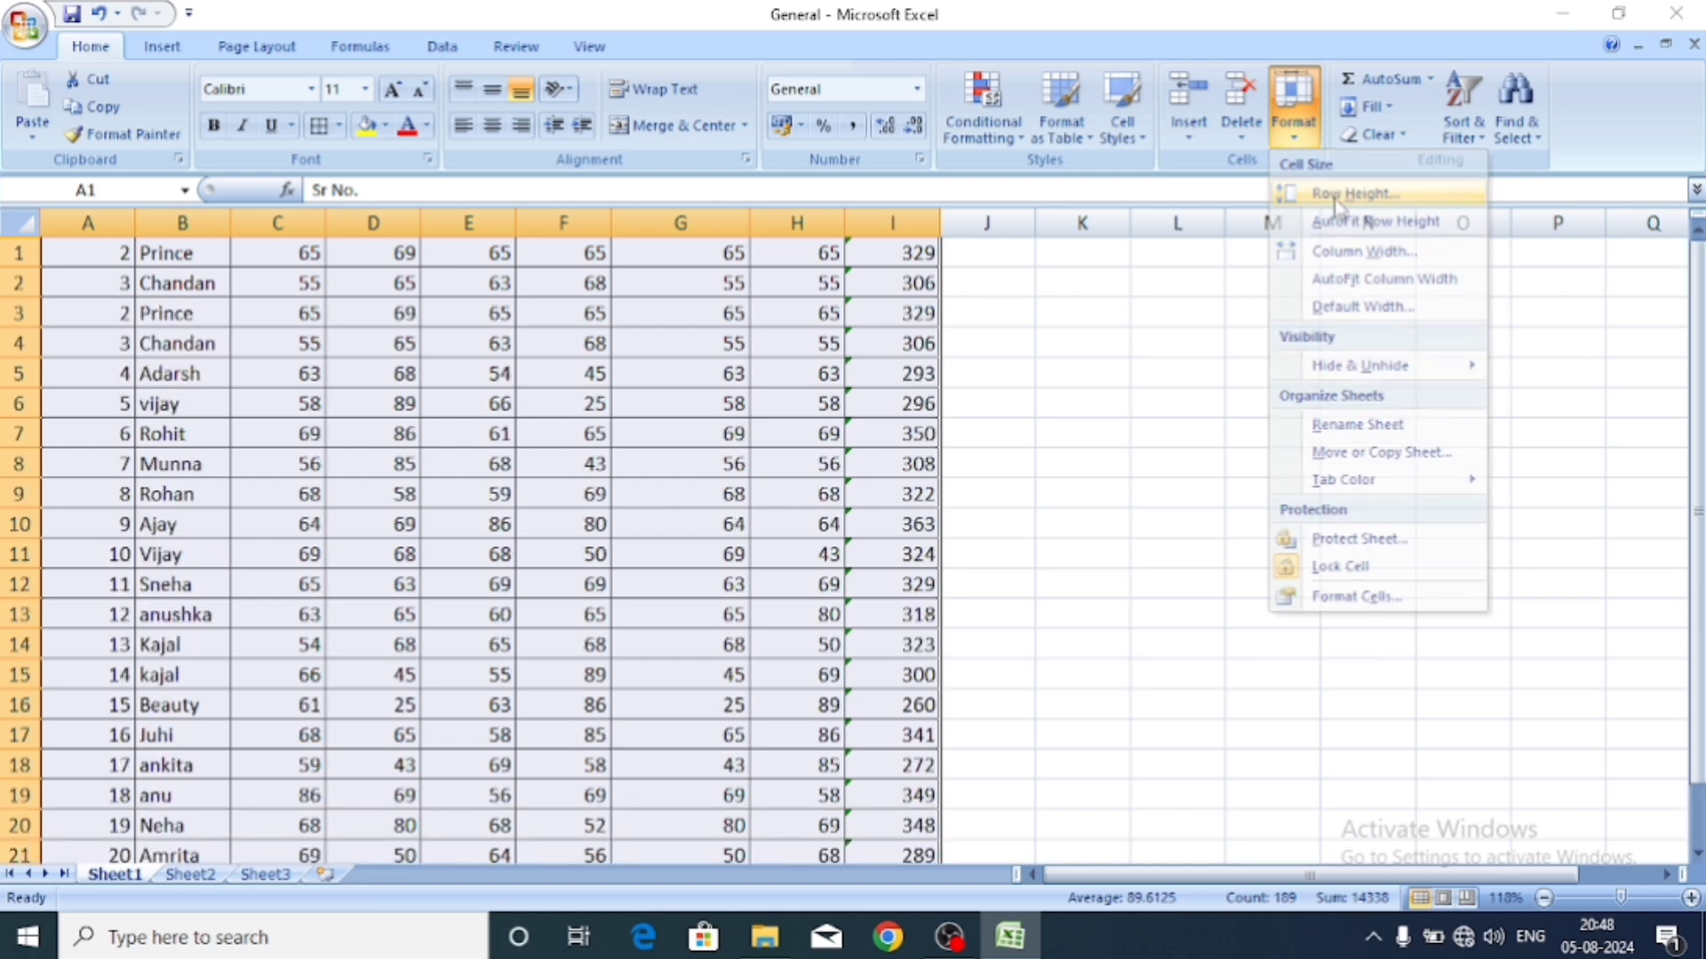
click(1336, 196)
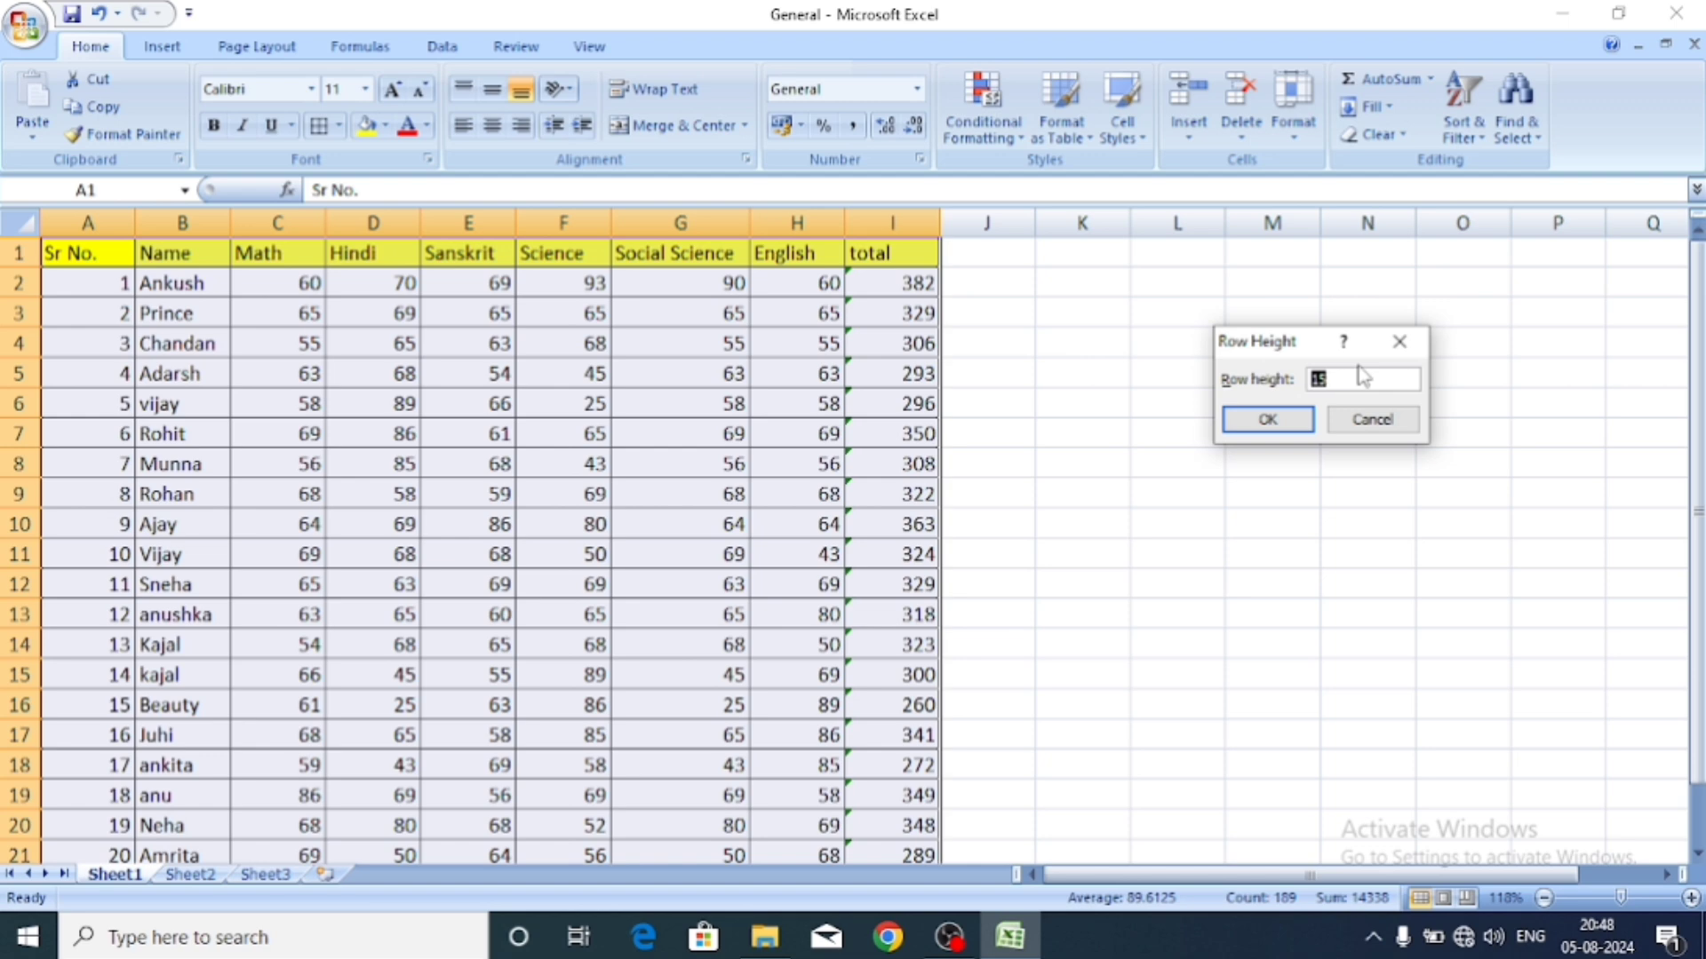
key(BackSpace)
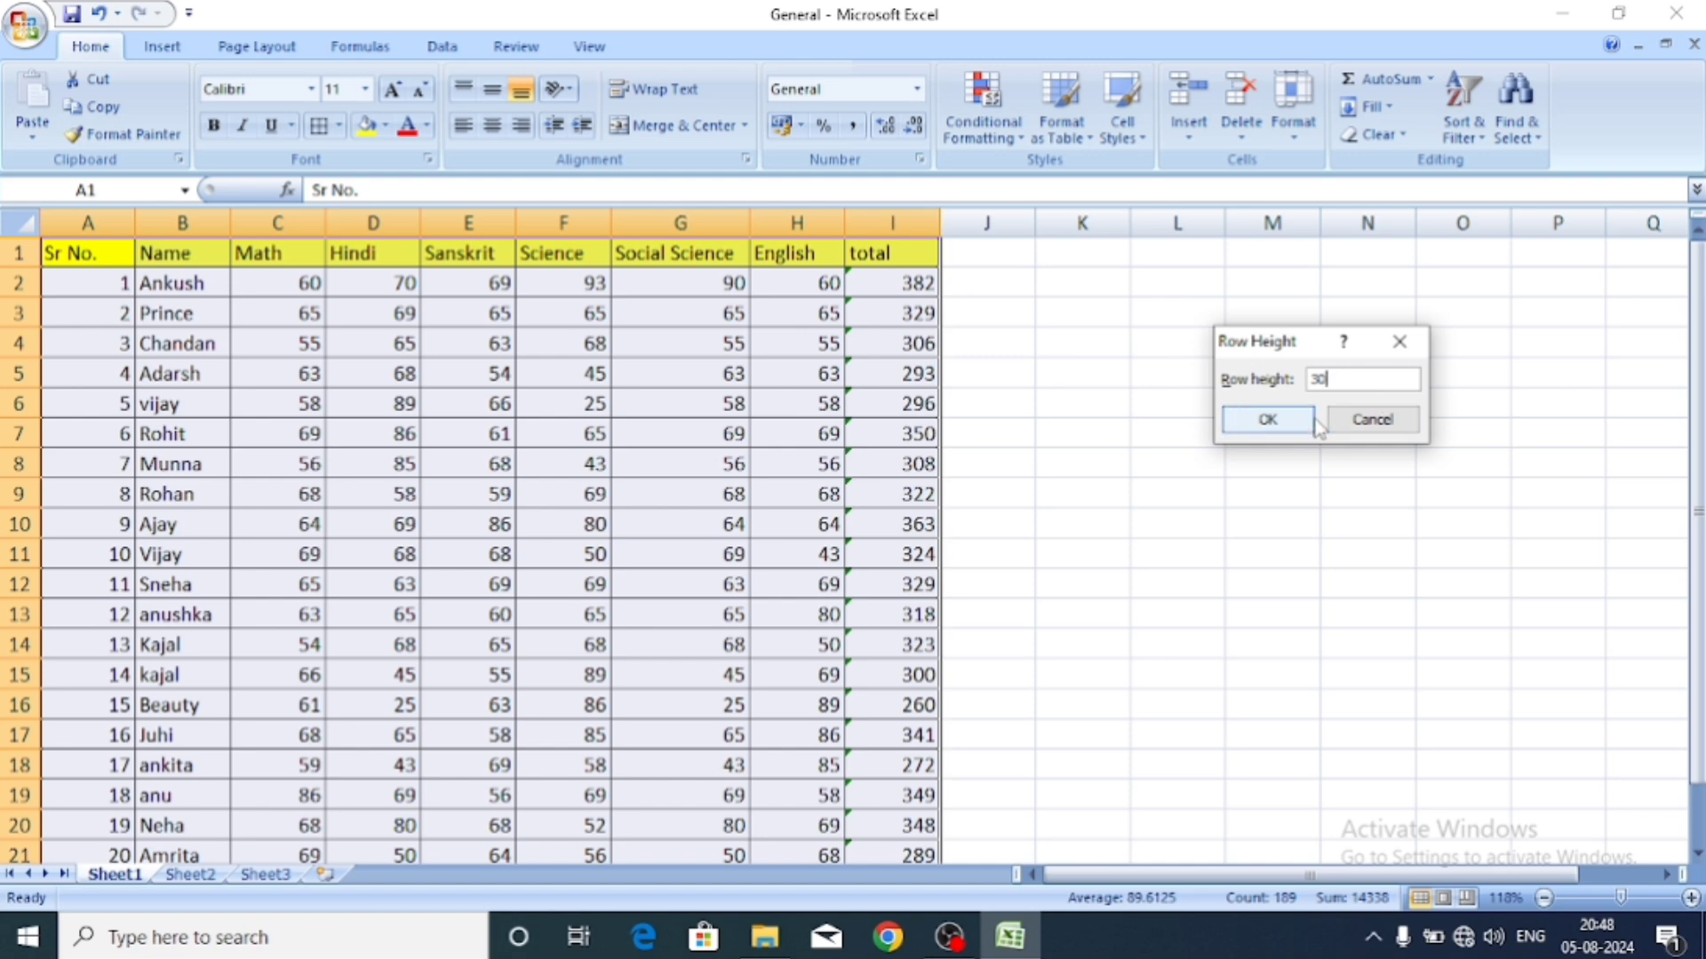
click(1278, 423)
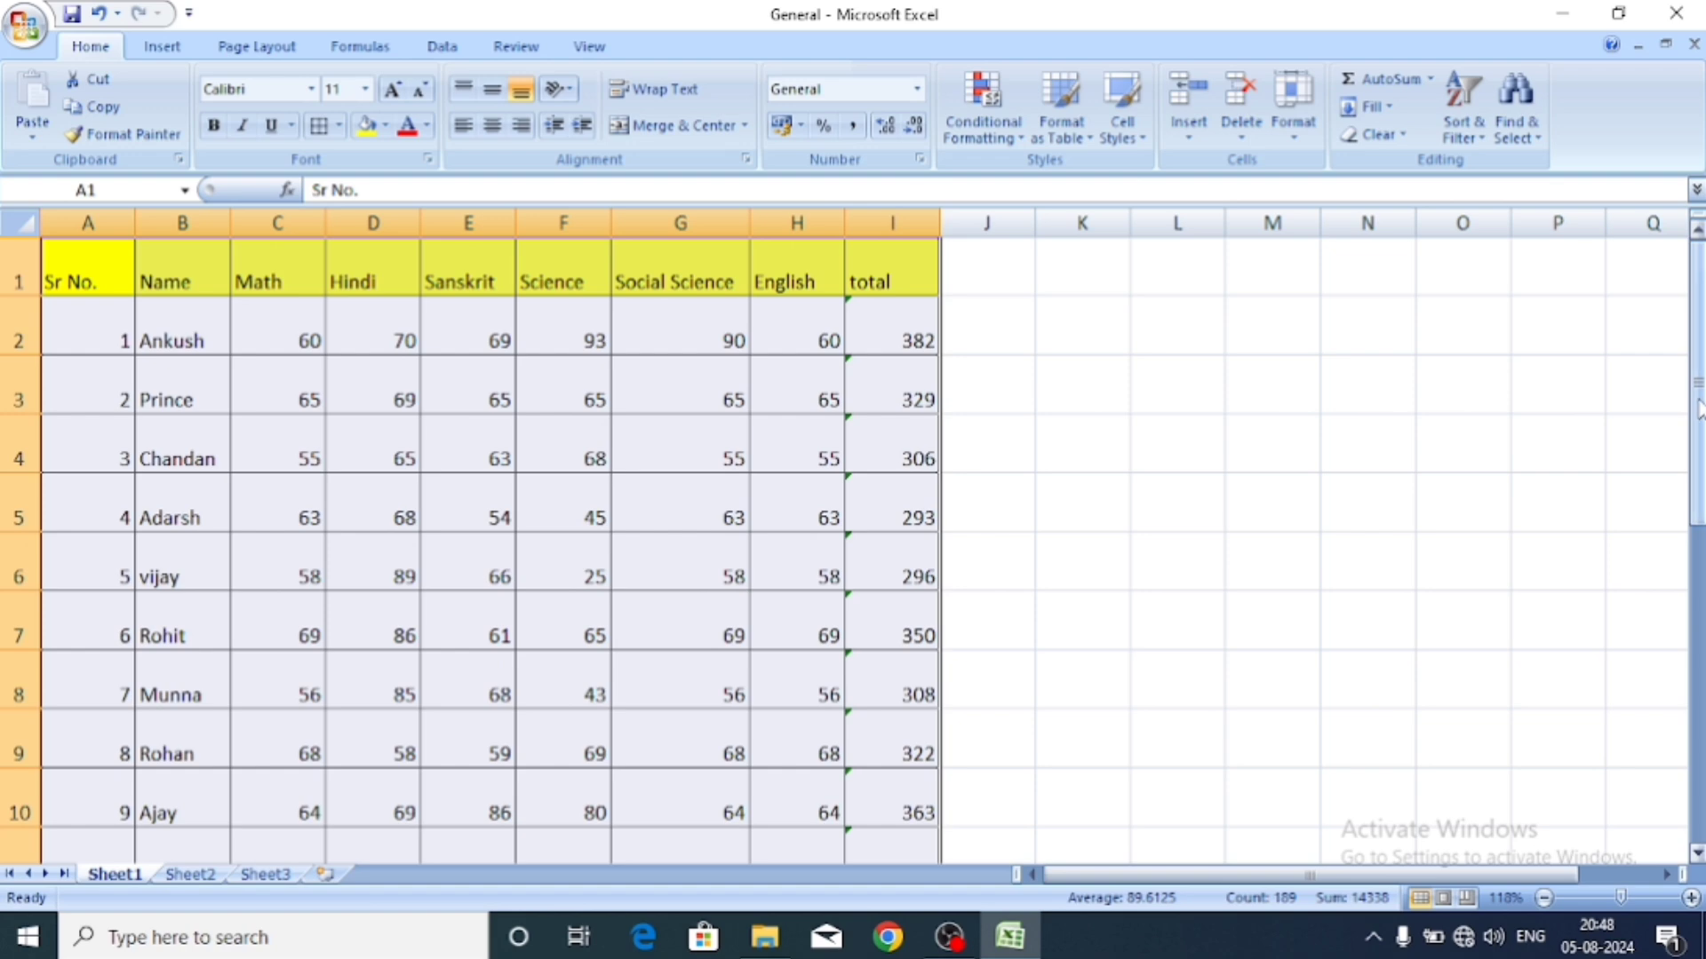
drag(1698, 410, 1698, 338)
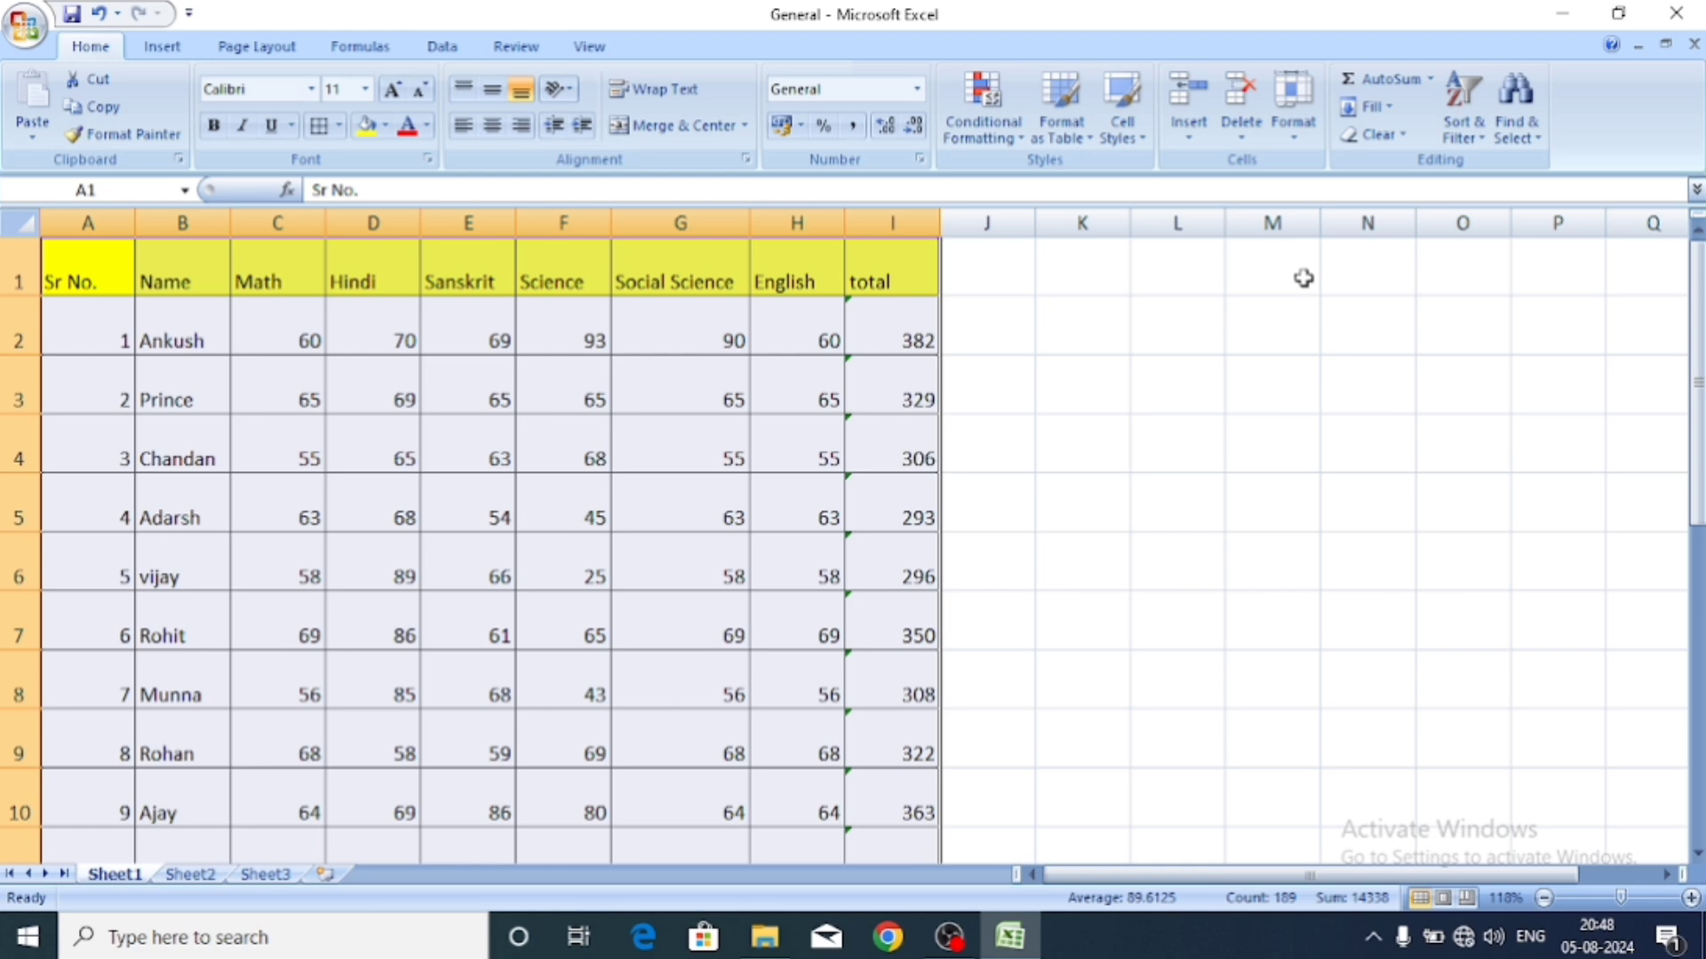
key(ctrl+z)
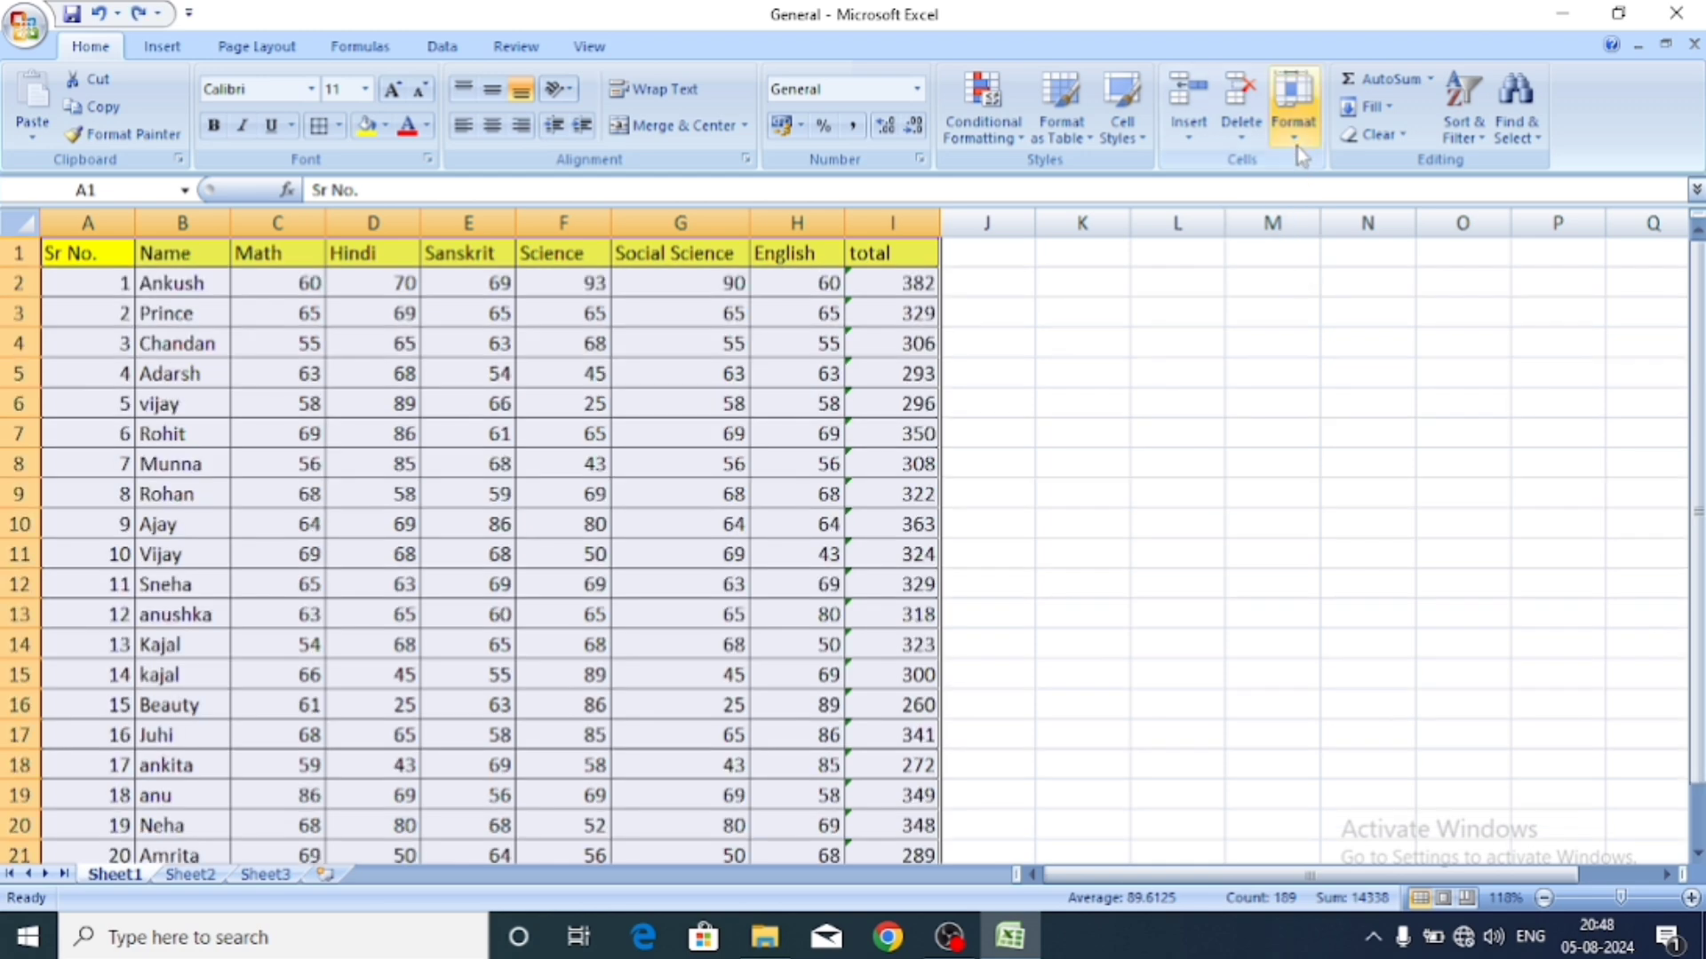
Set the marks table's row height to 30.
click(1296, 134)
click(1295, 129)
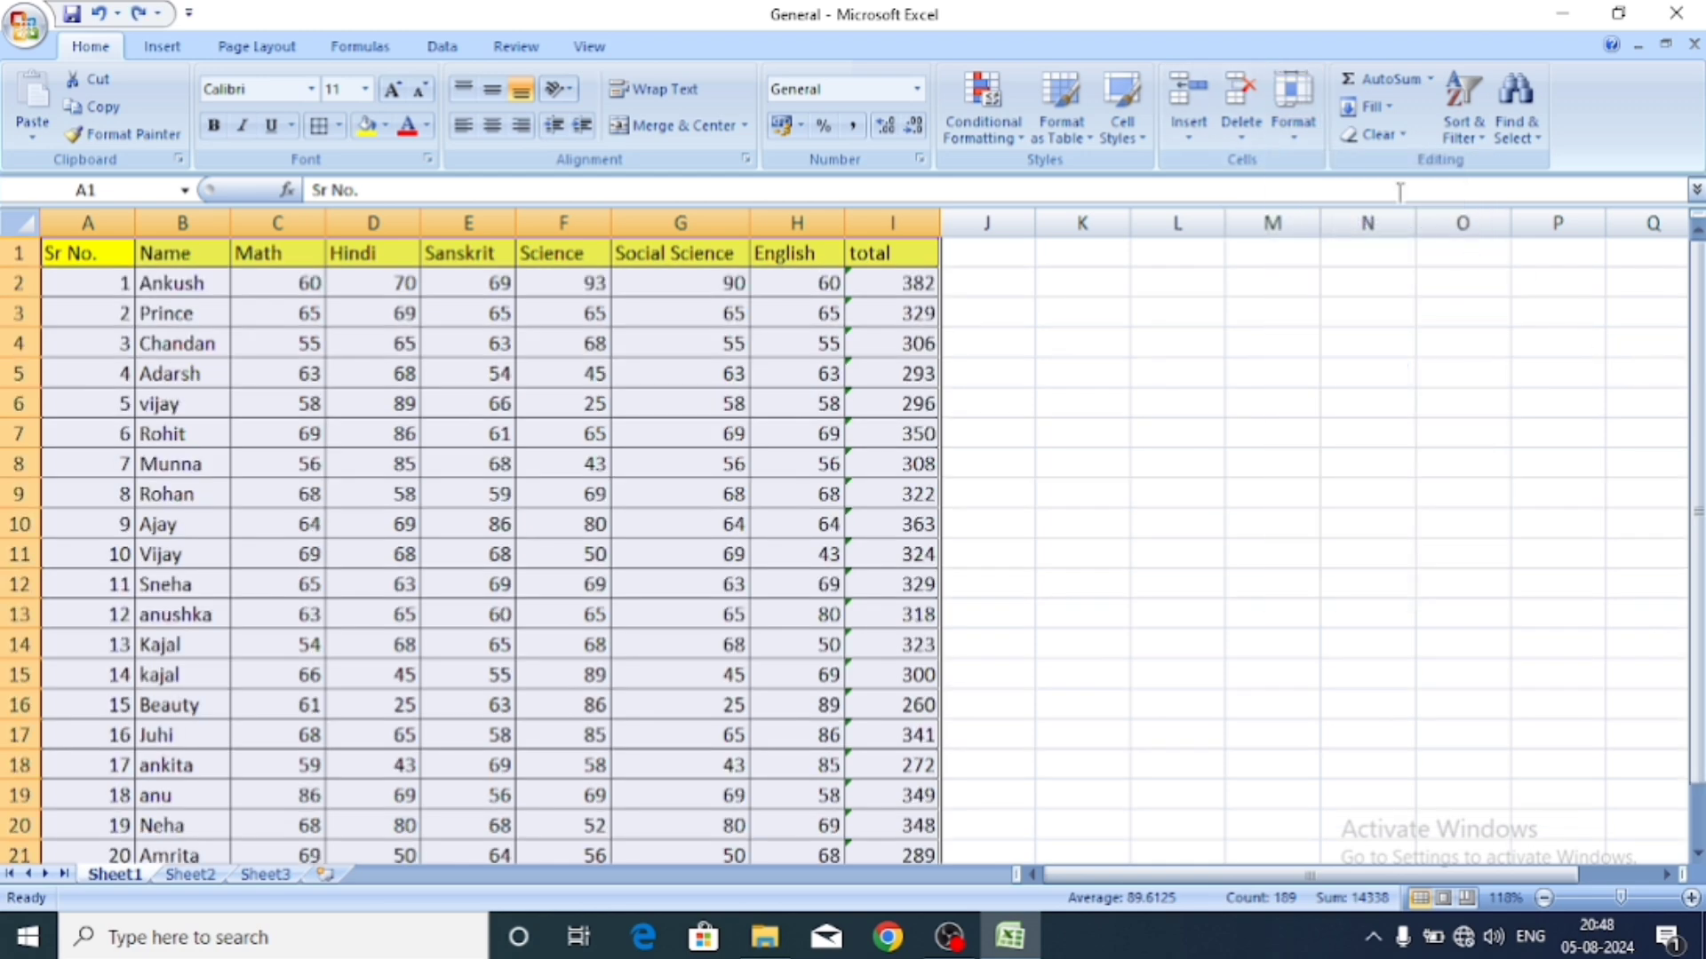
click(1297, 132)
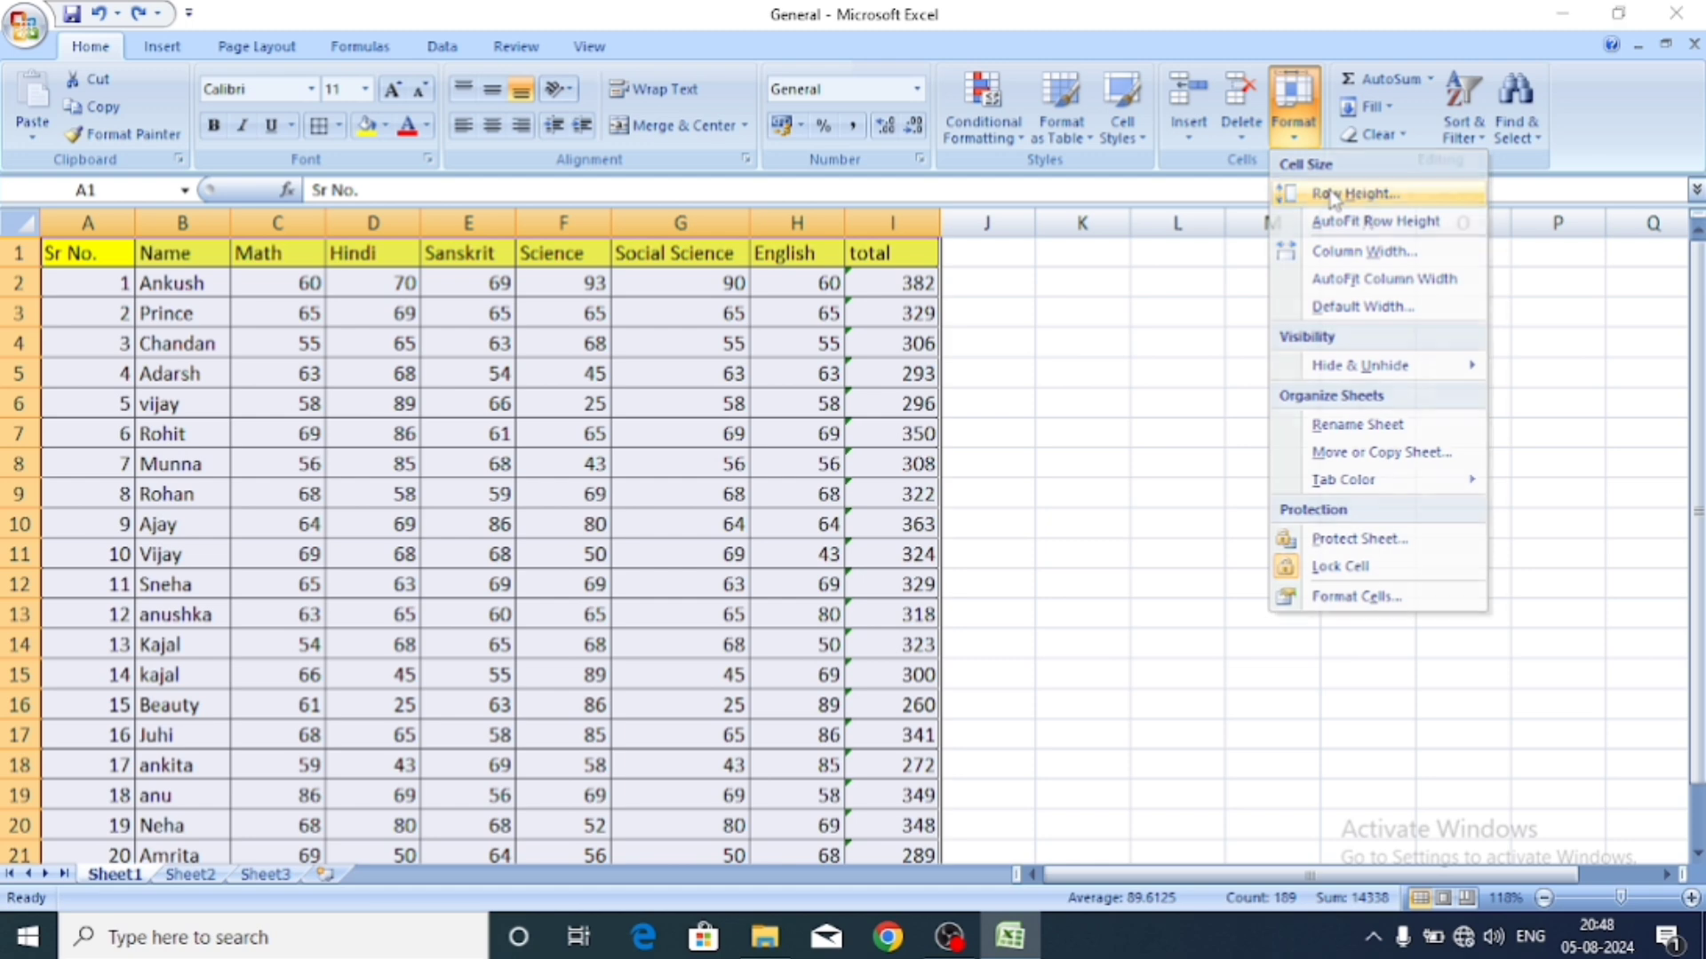
click(1354, 193)
text(30)
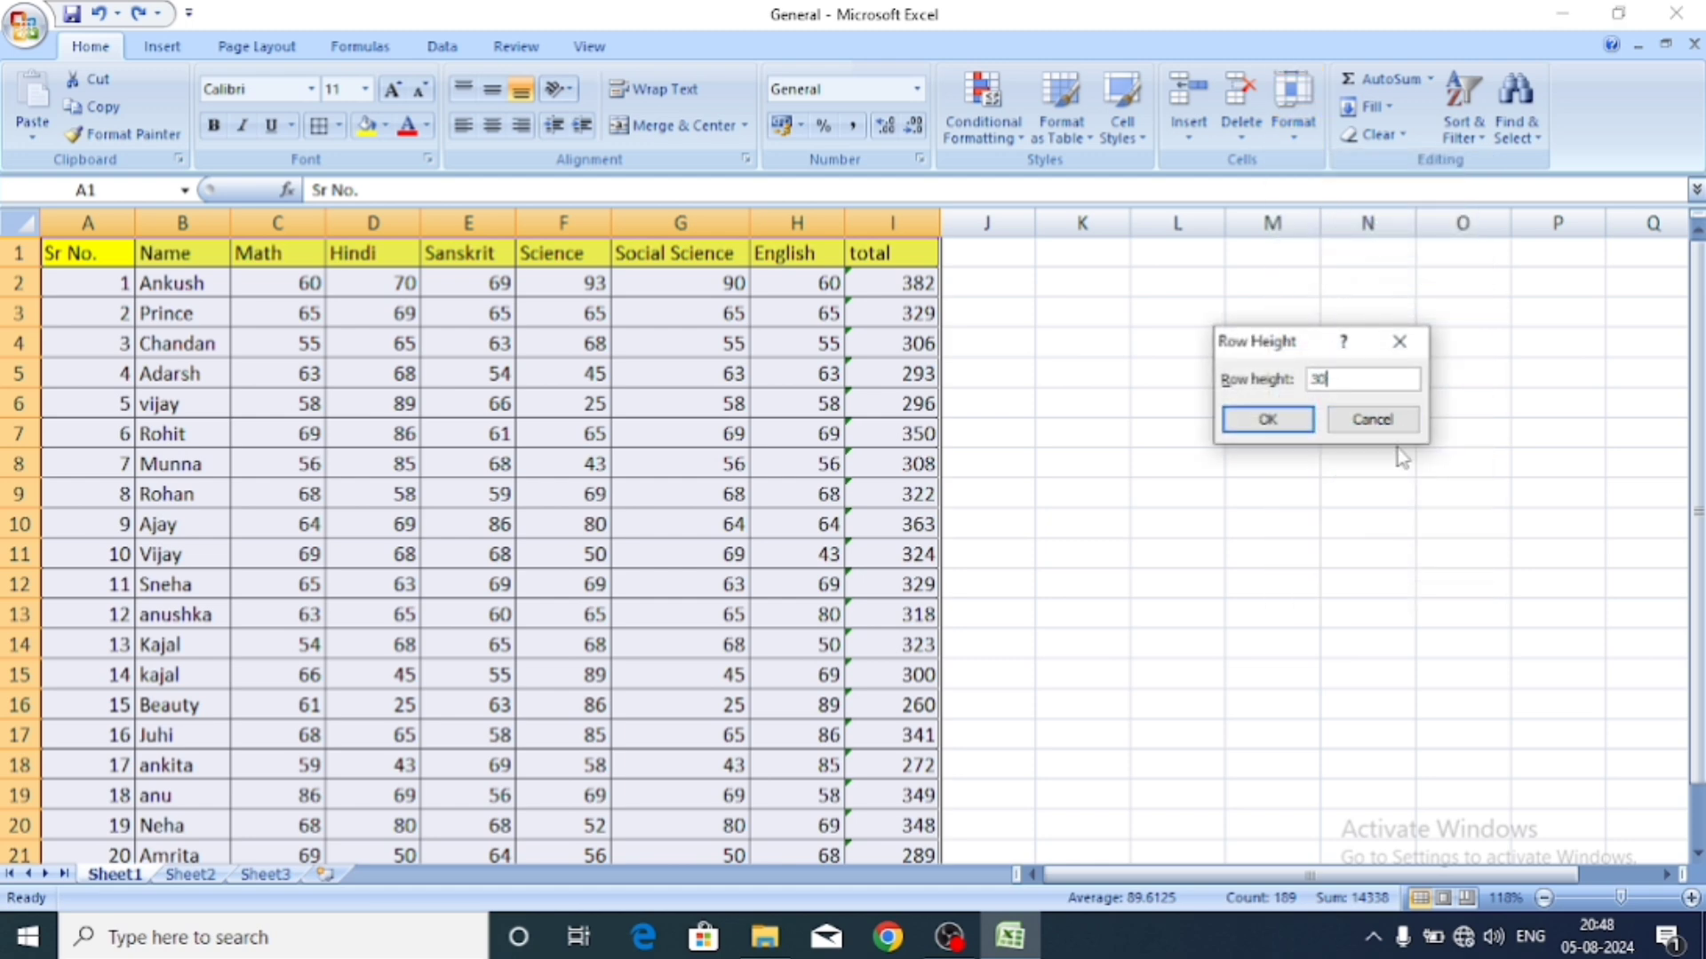
click(1295, 419)
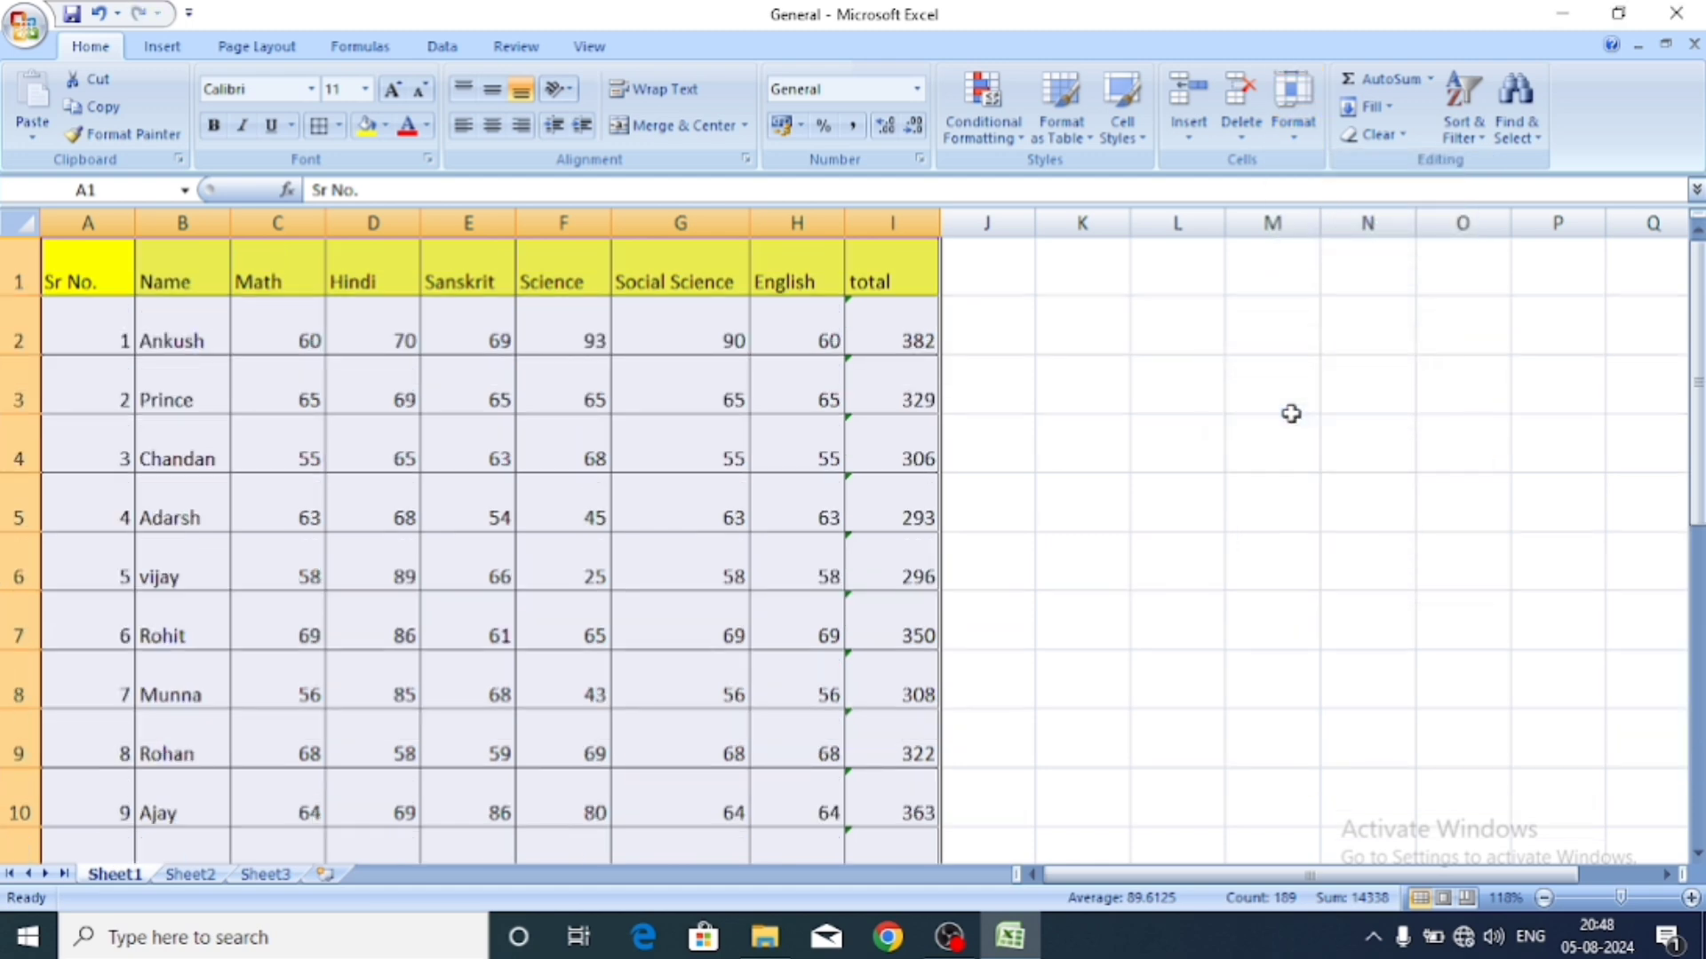
Set the marks table's row height back to 15.
click(1306, 133)
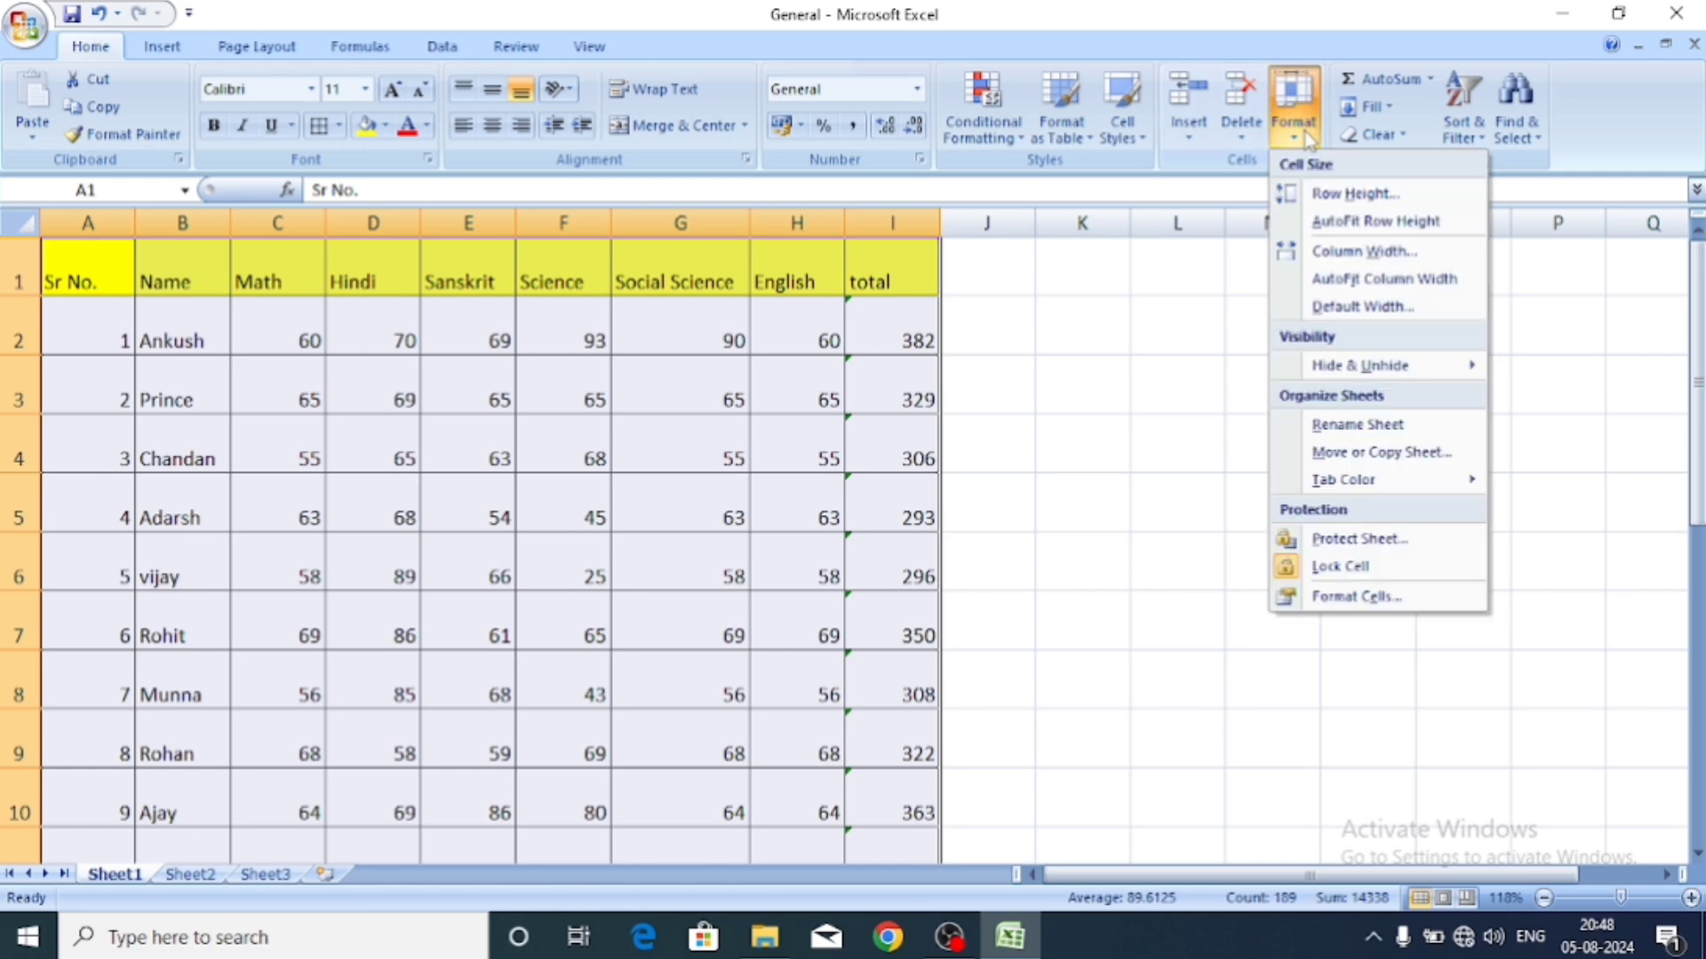
click(1349, 193)
text(15)
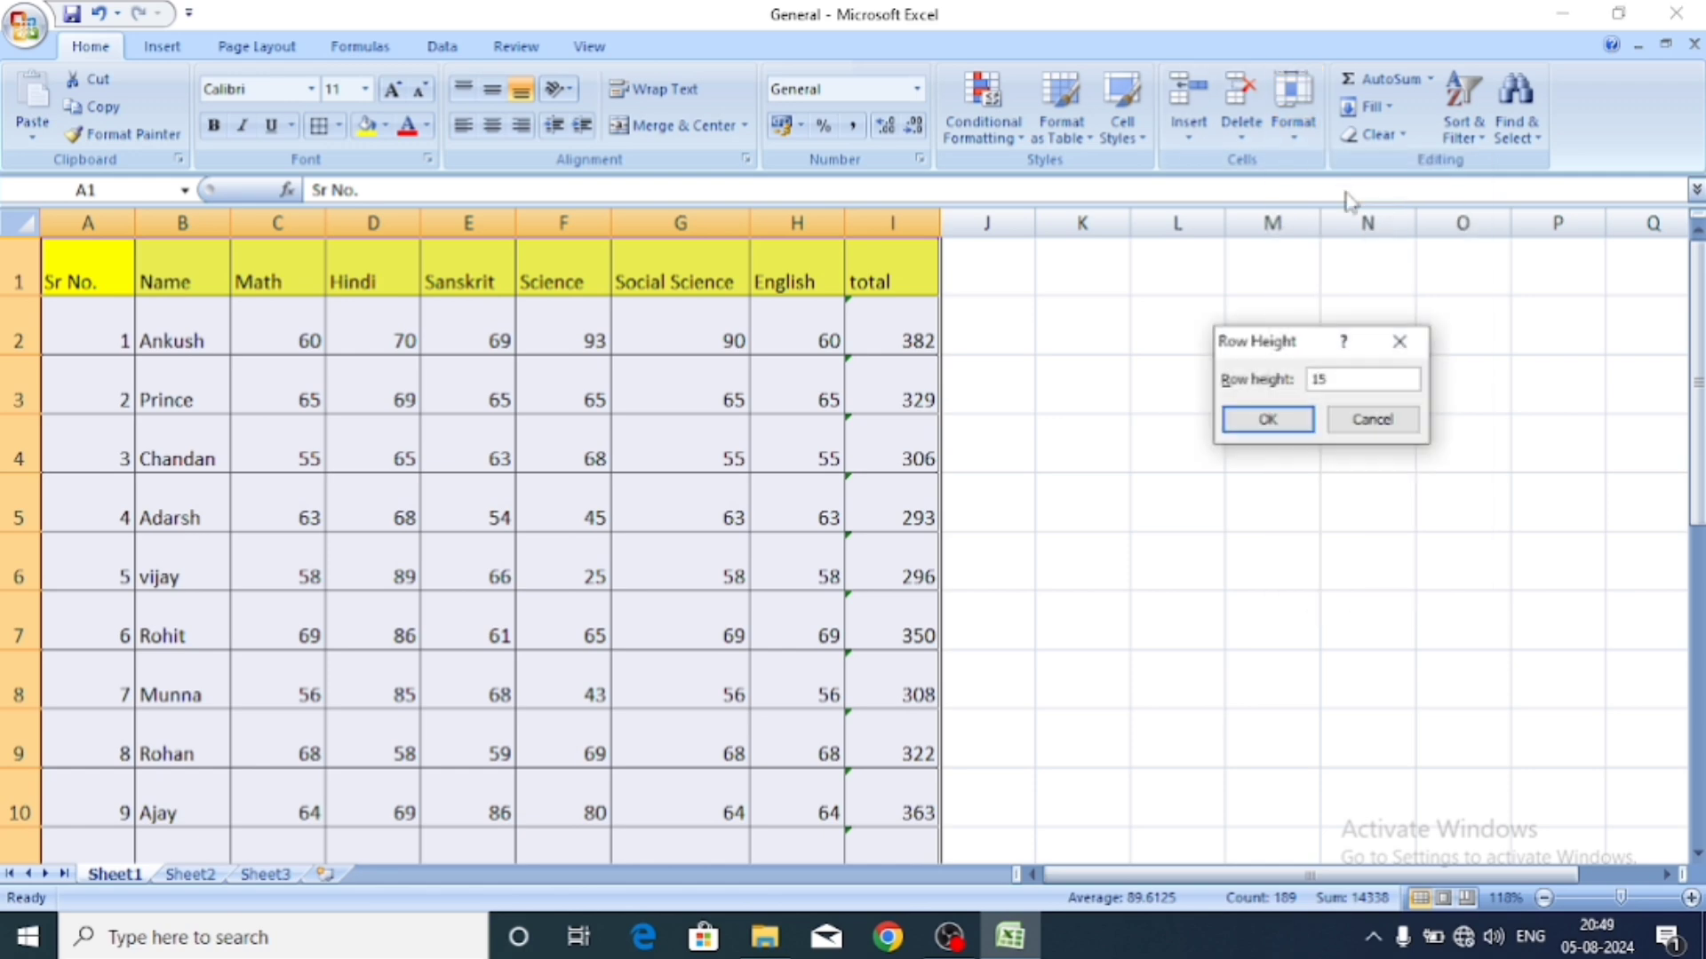
click(1263, 422)
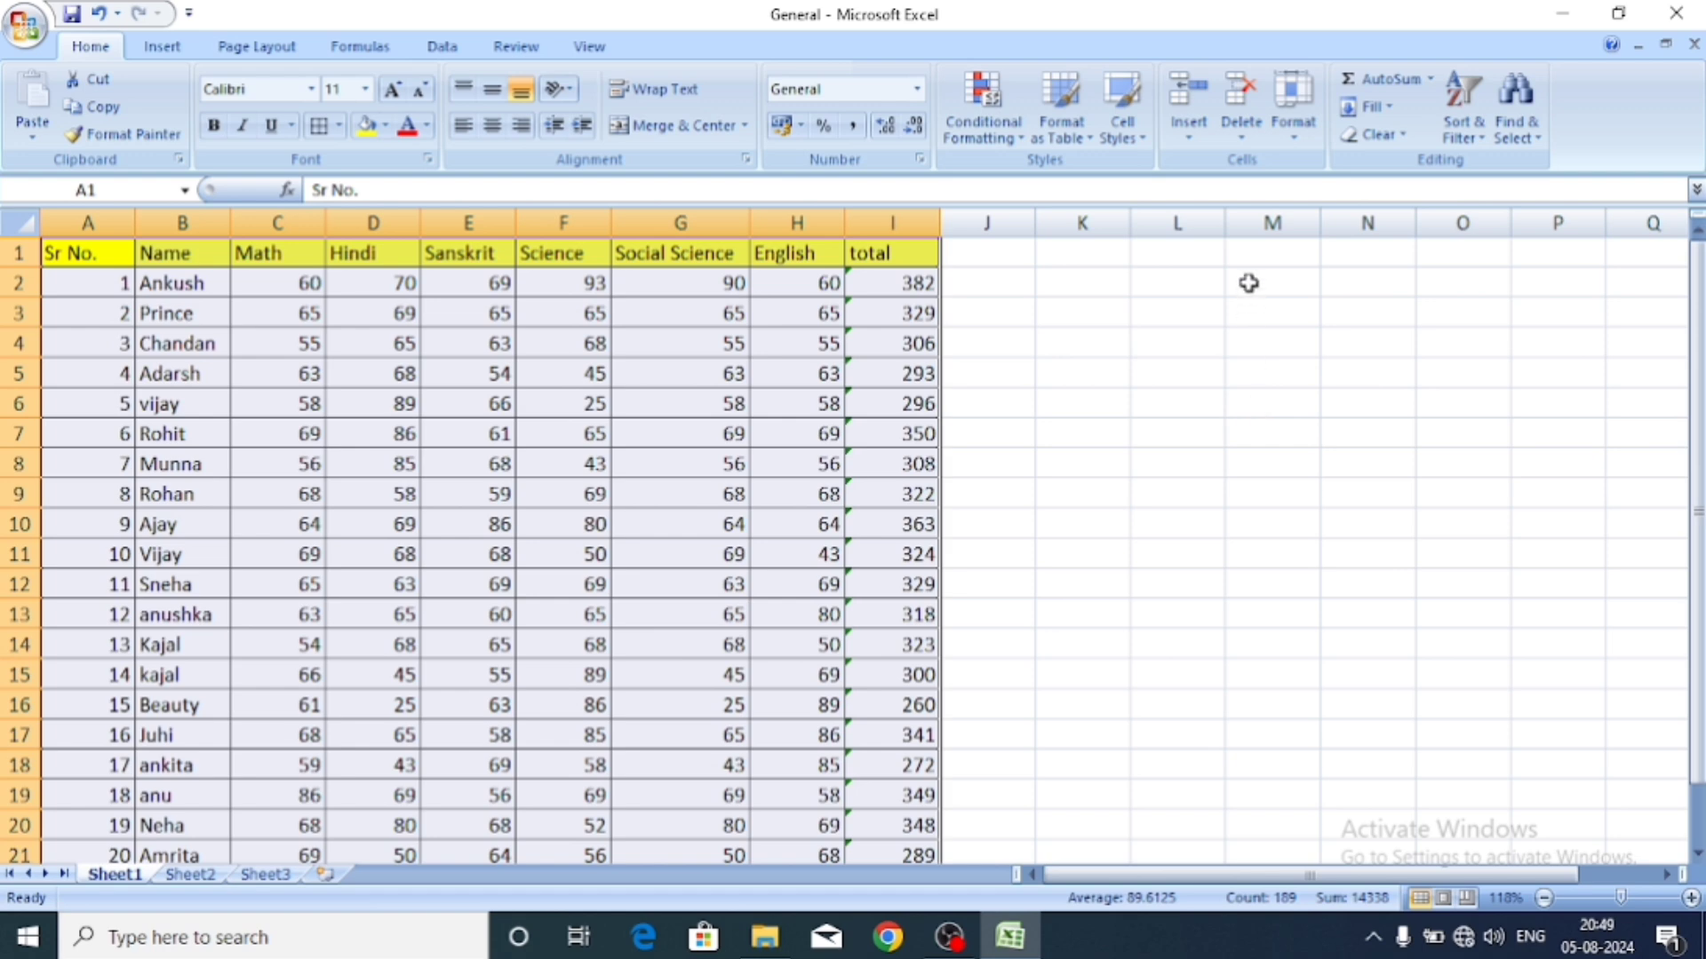
click(1294, 145)
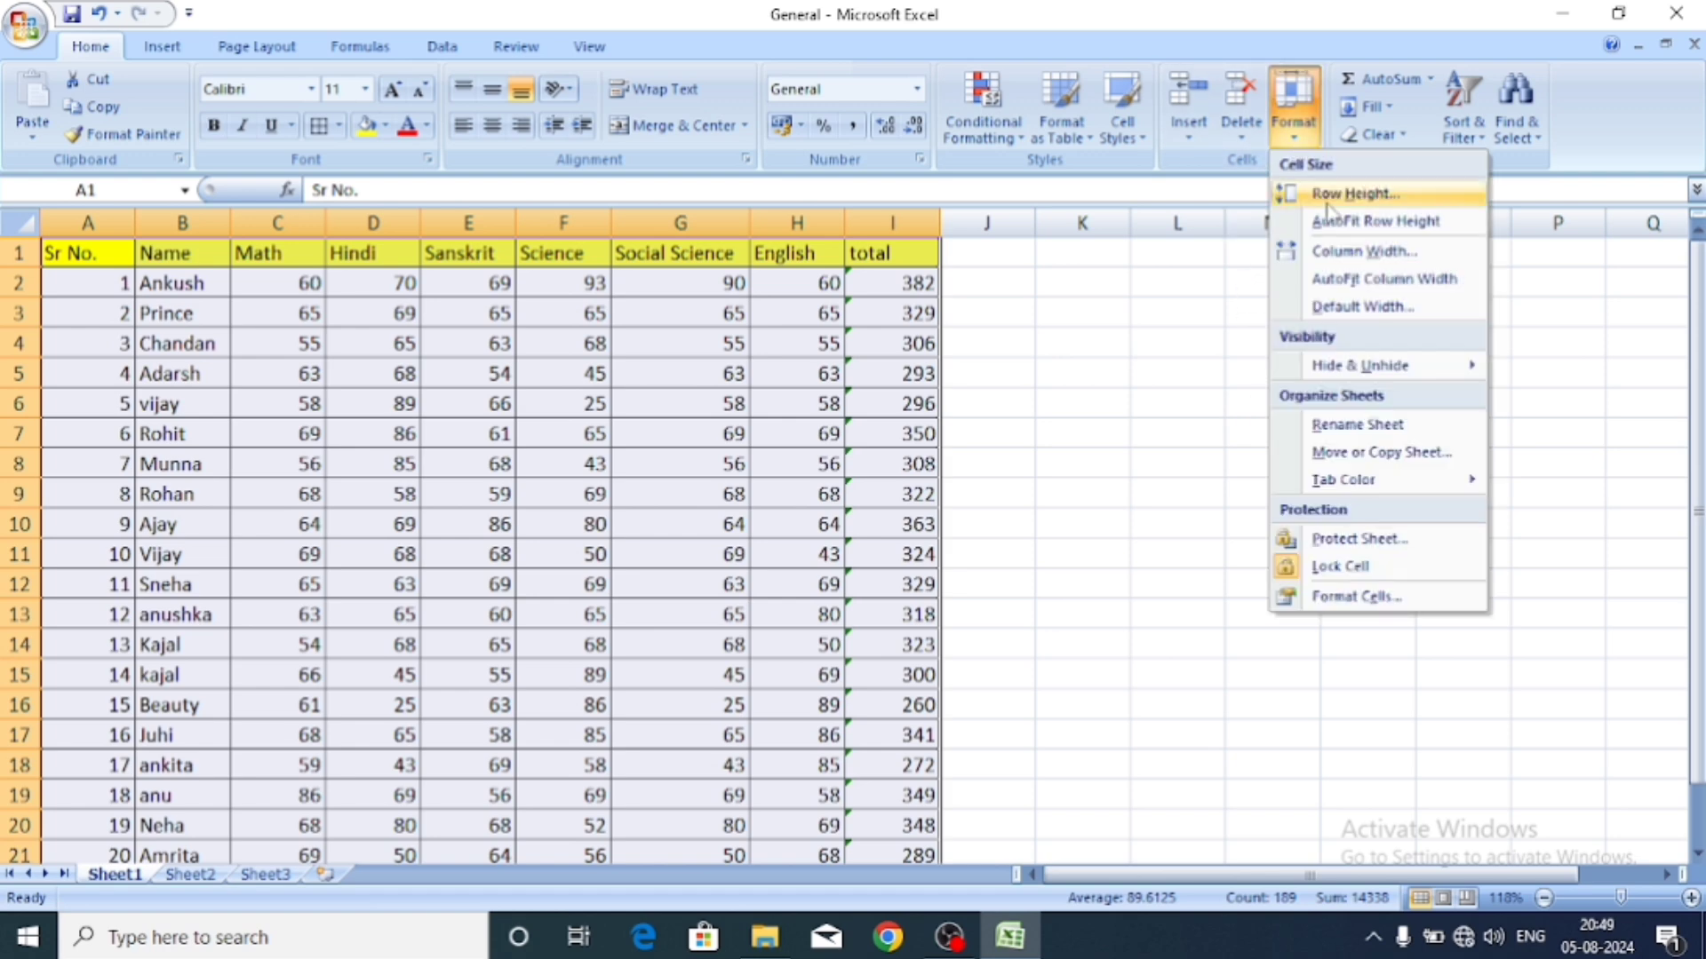
click(1368, 224)
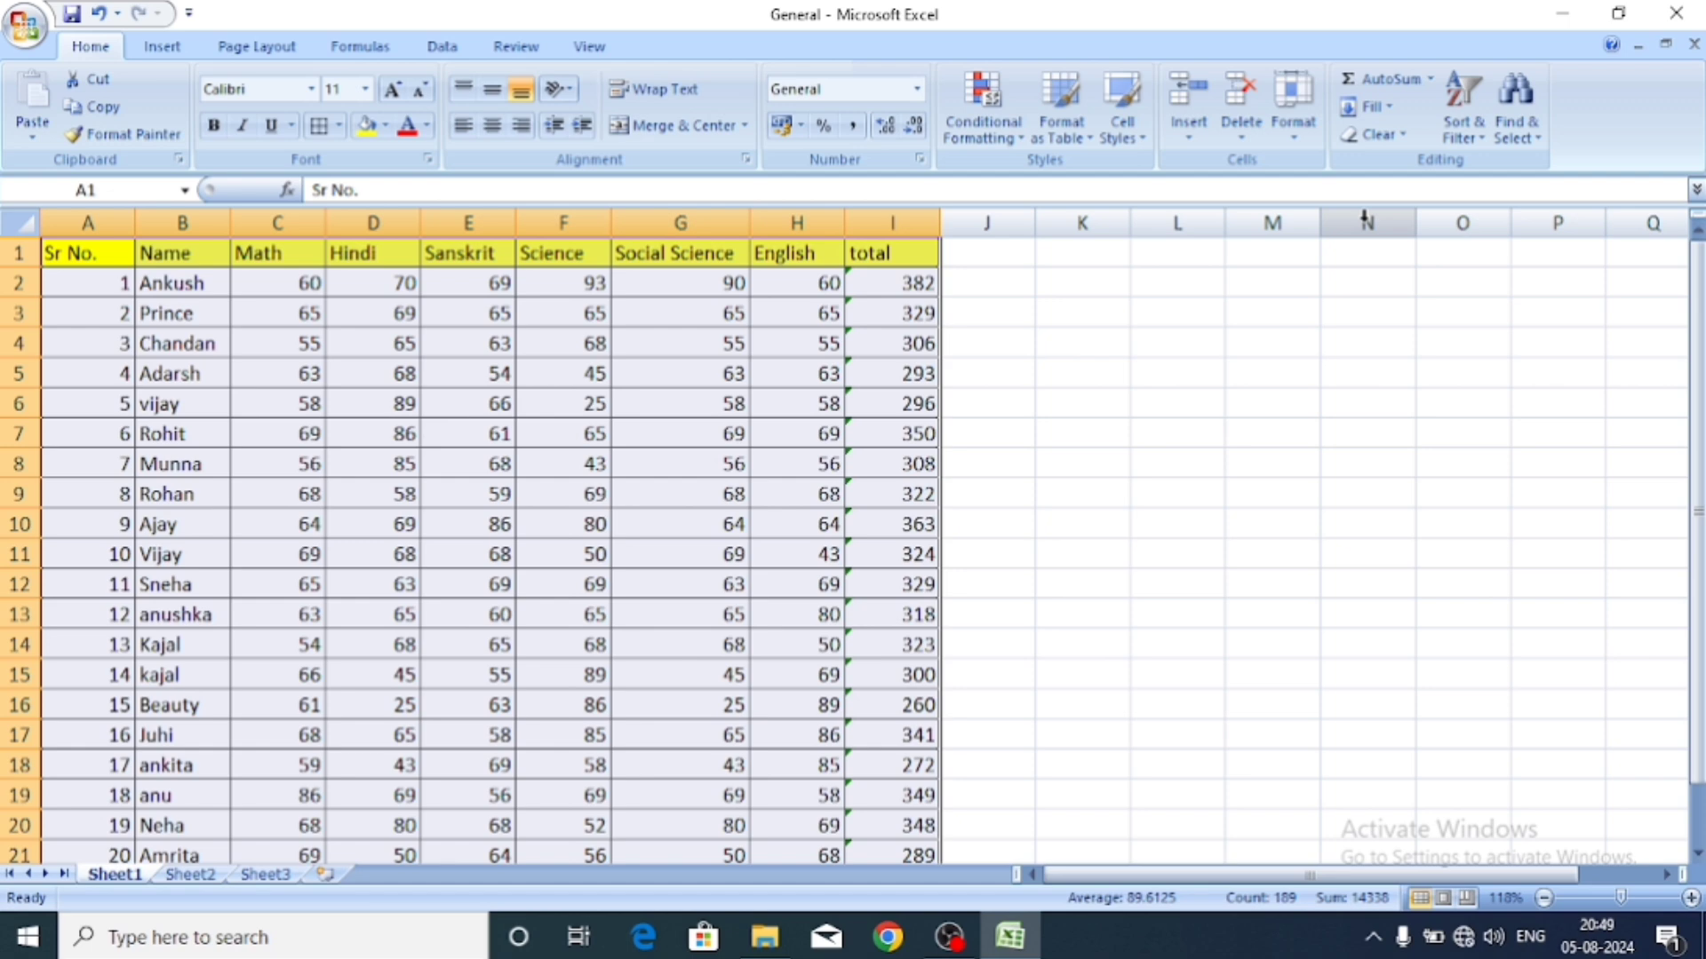
click(1293, 142)
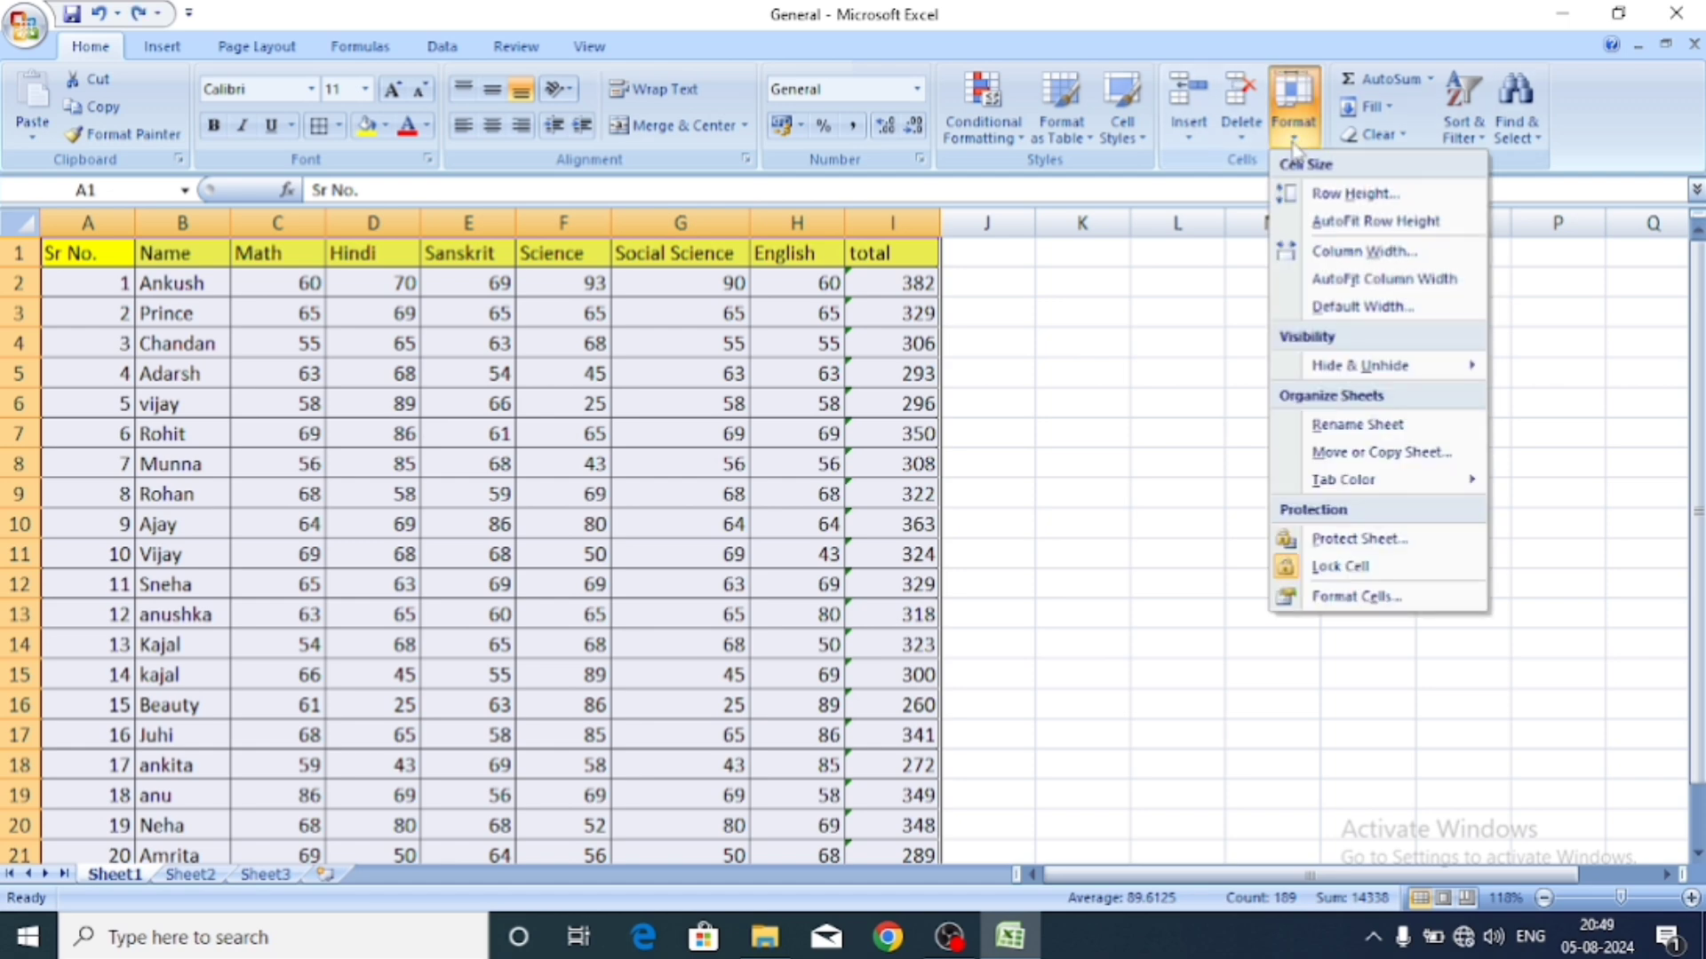
click(1330, 229)
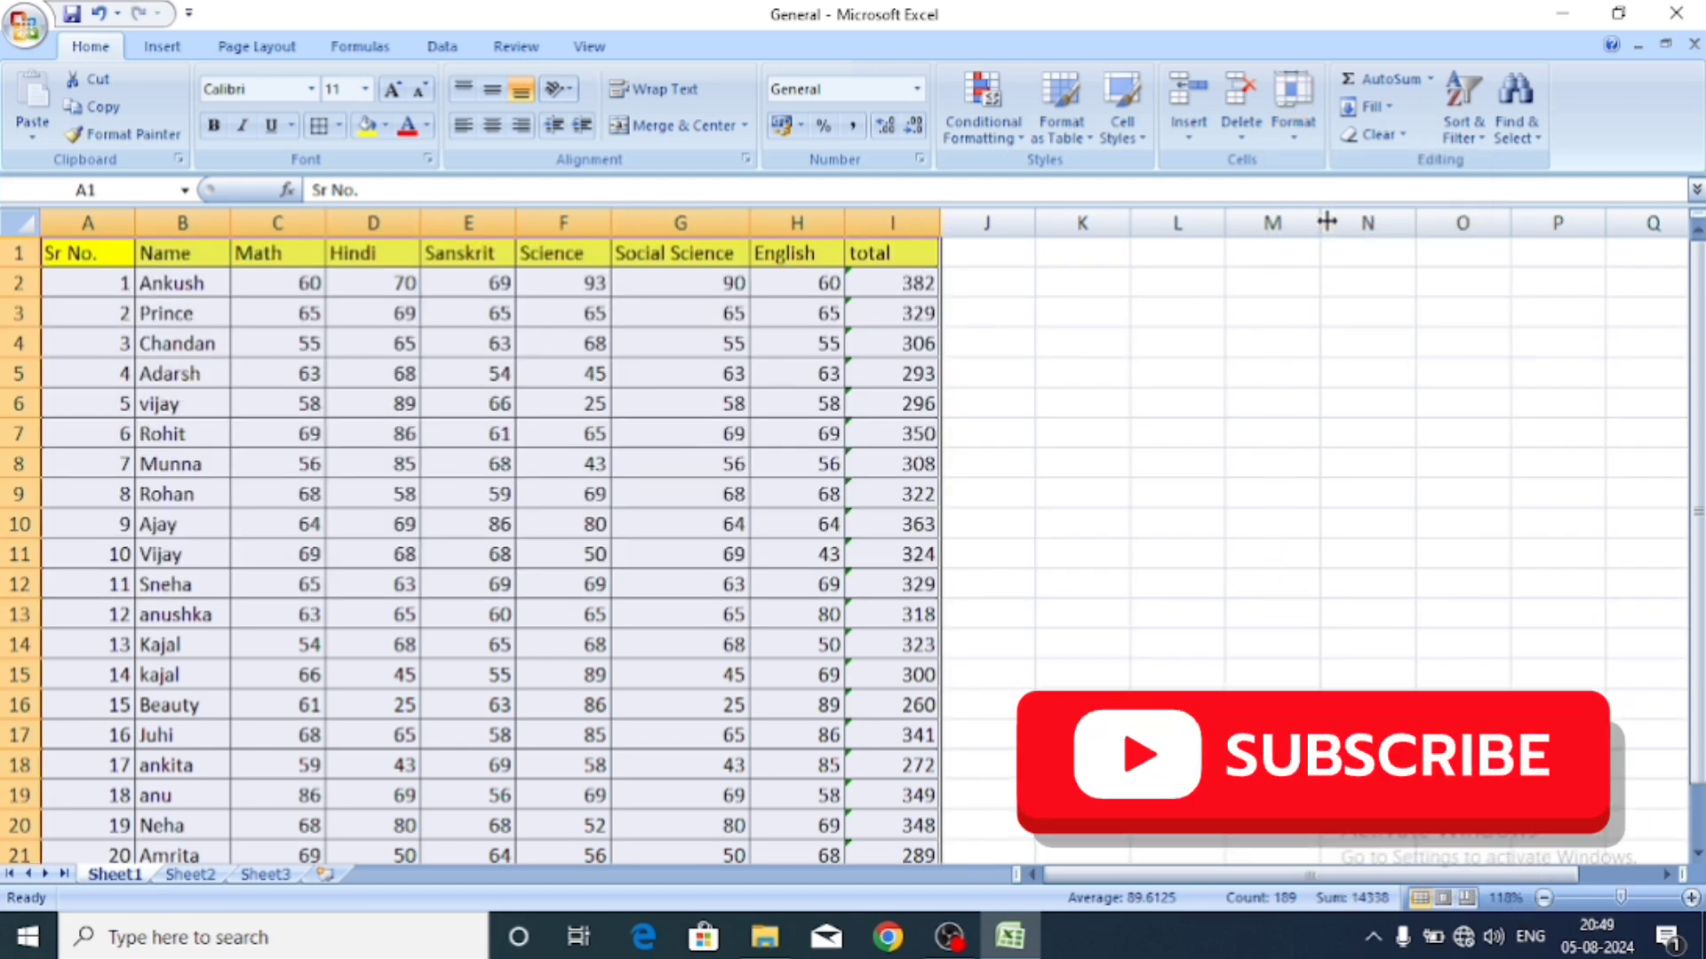
click(1299, 135)
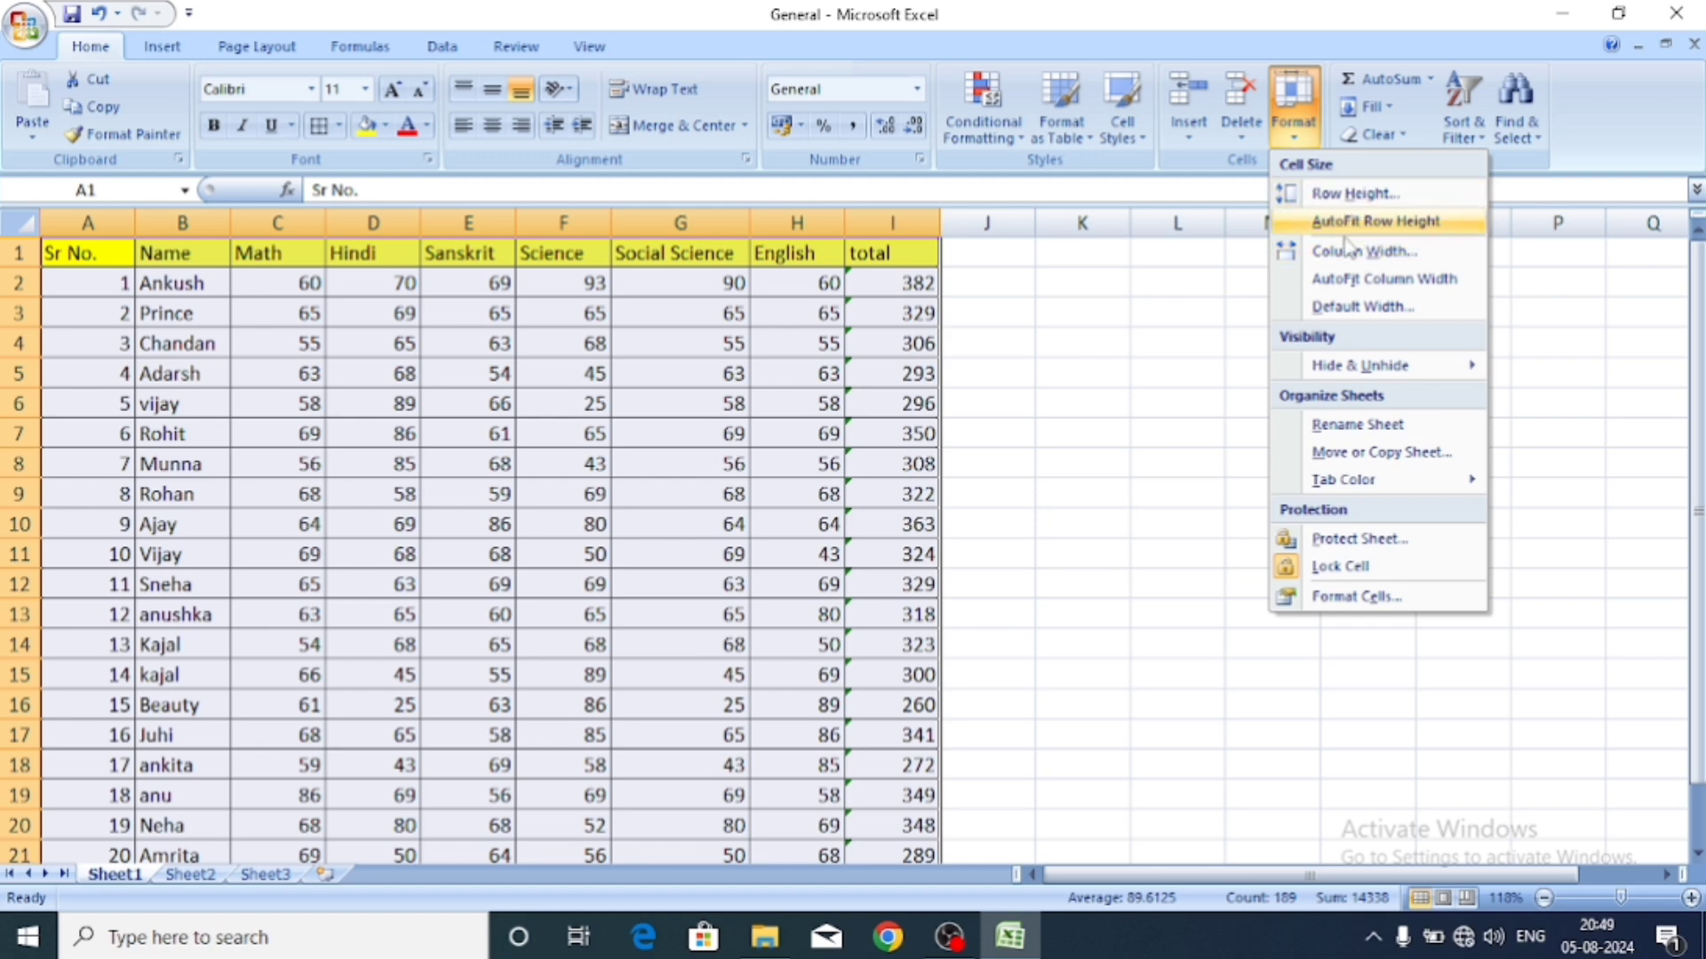
Set the width of table columns A to I to 10.
click(1352, 252)
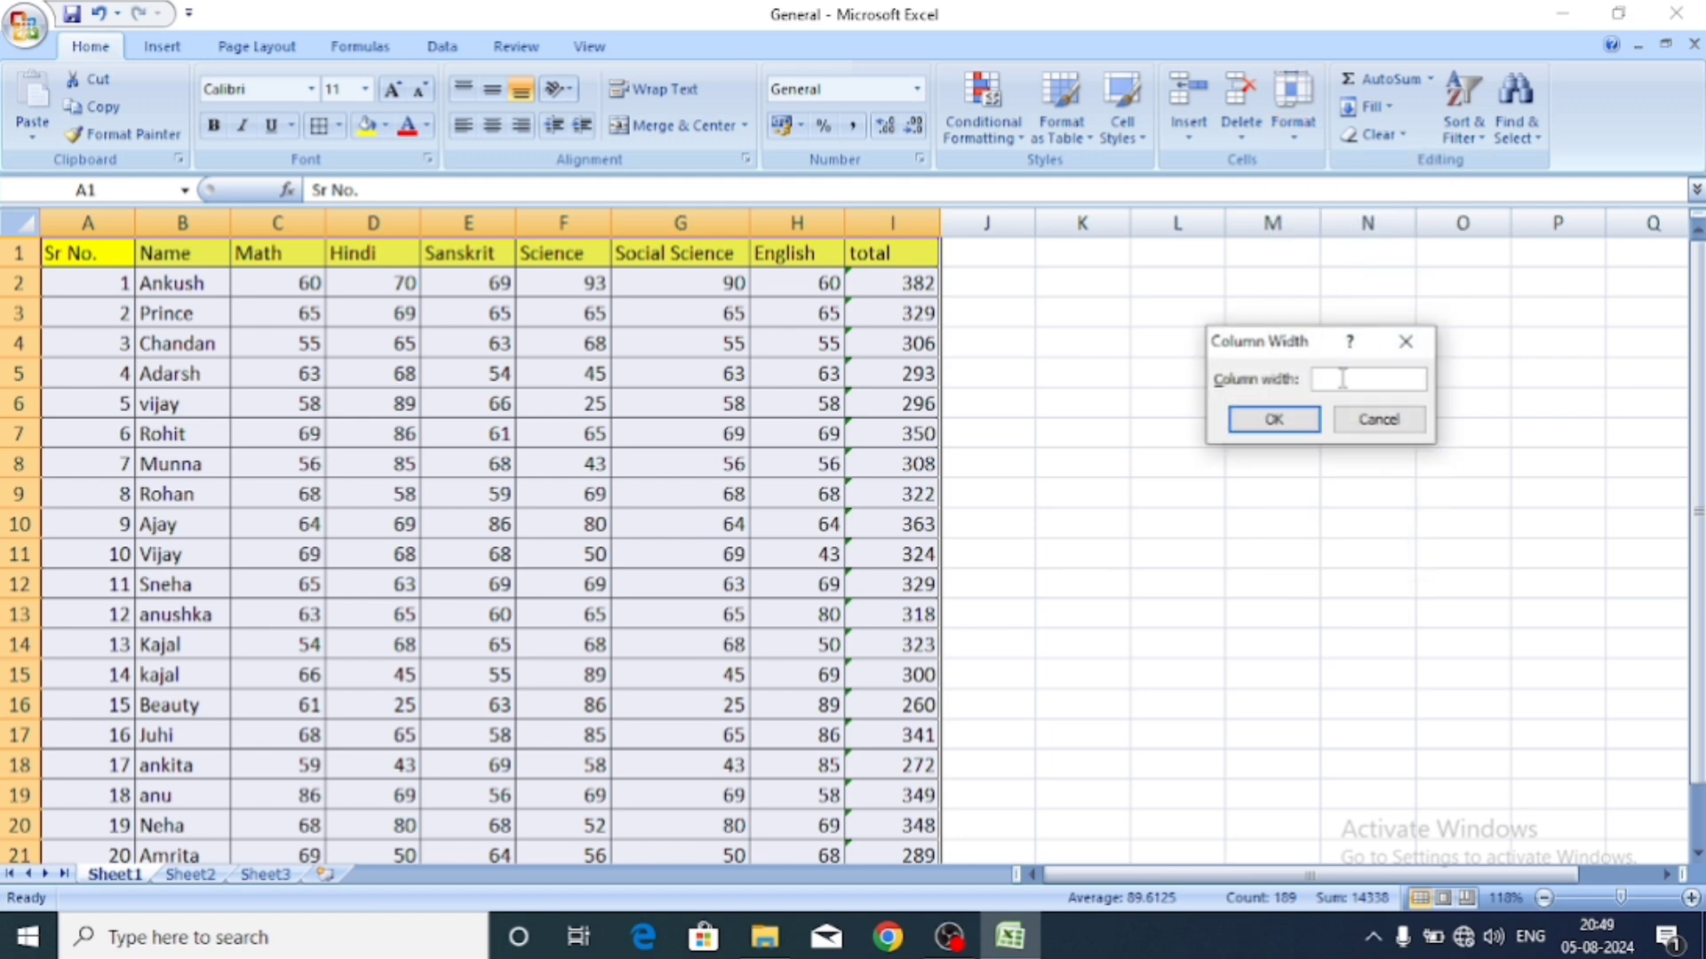
text(10)
click(1278, 418)
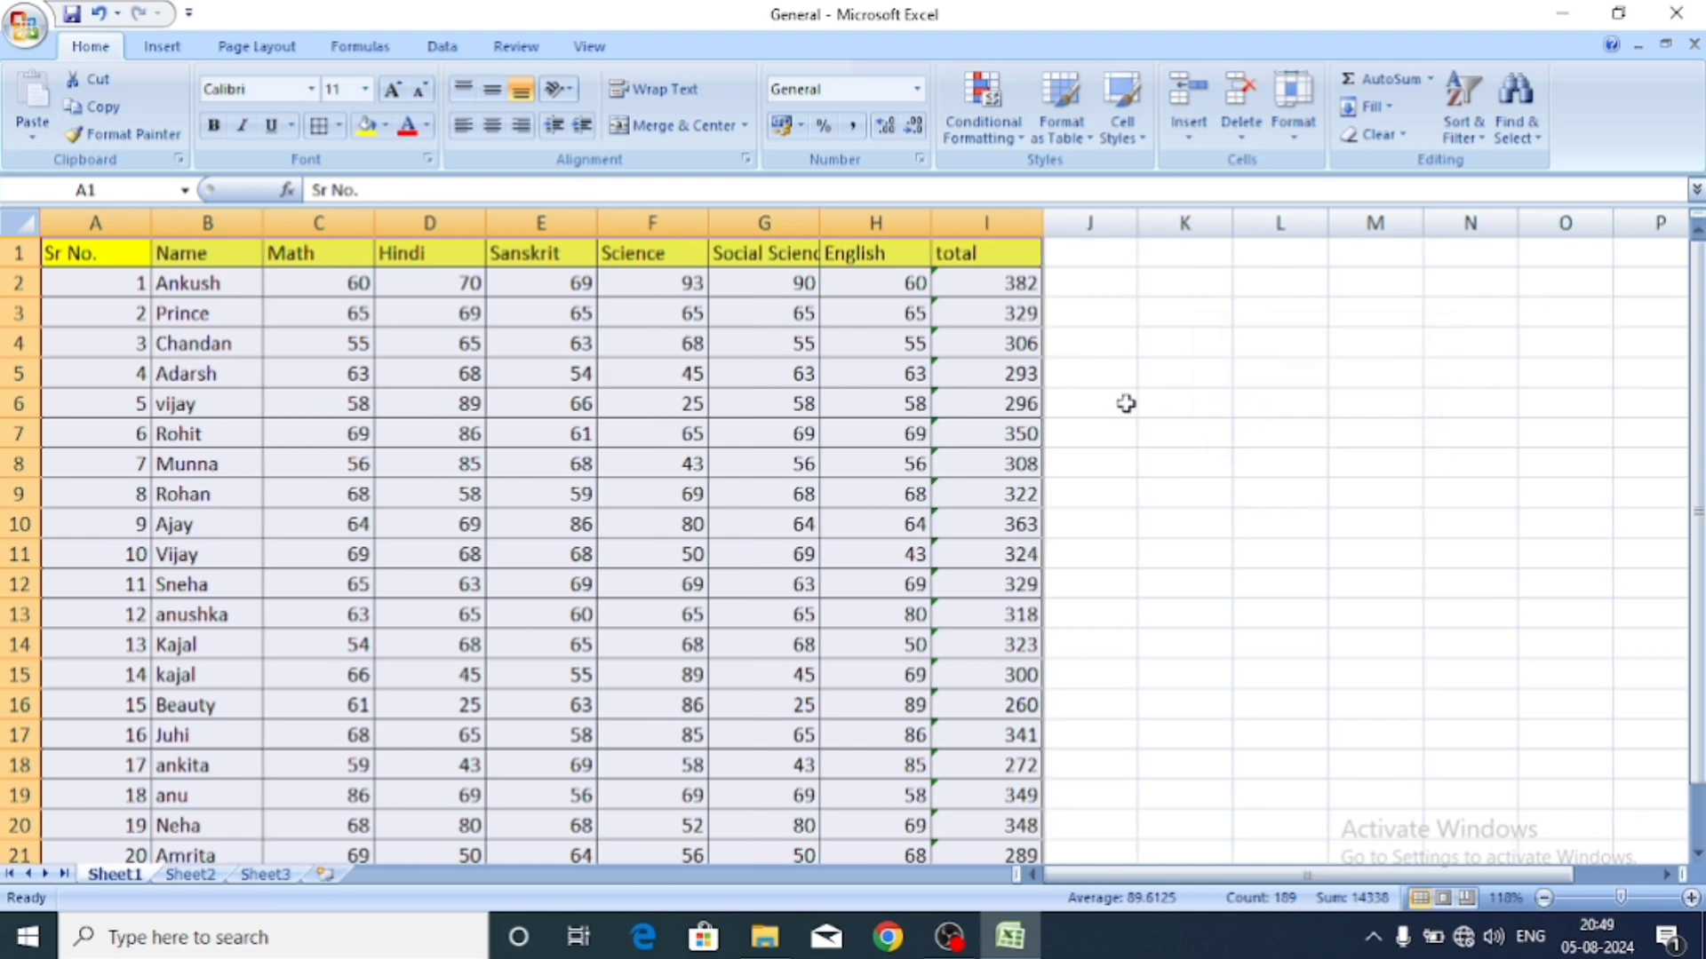
Try AutoFit Column Width on the table, then undo it with Ctrl+Z.
click(1305, 140)
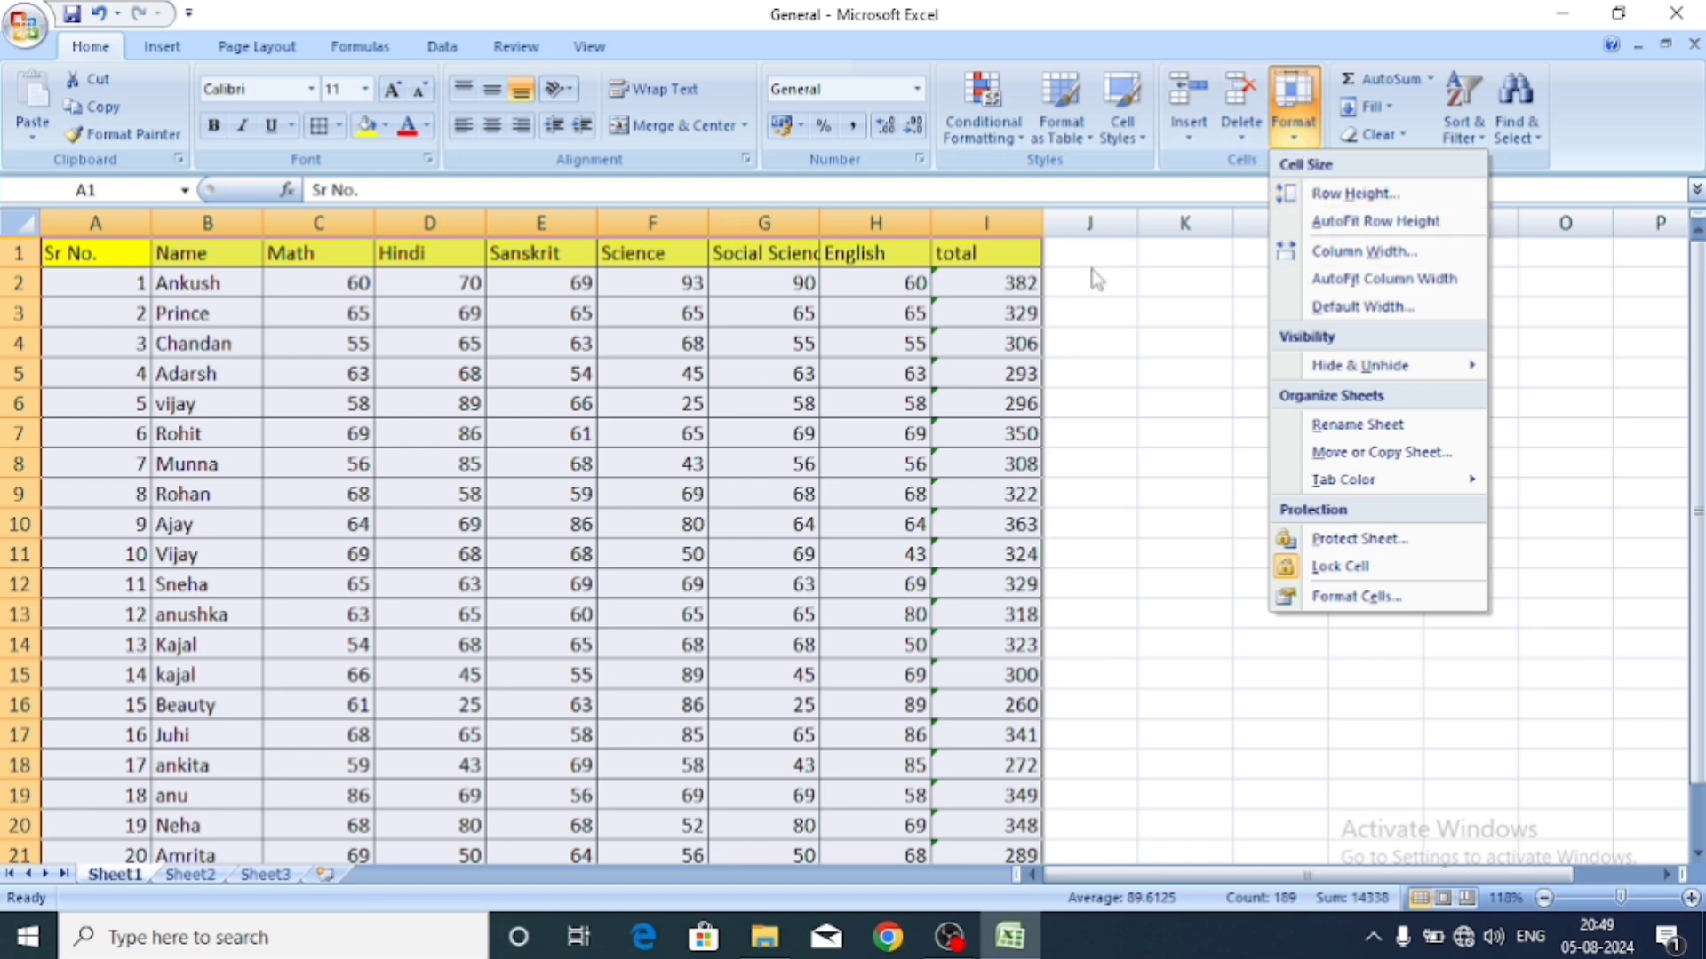
click(1352, 281)
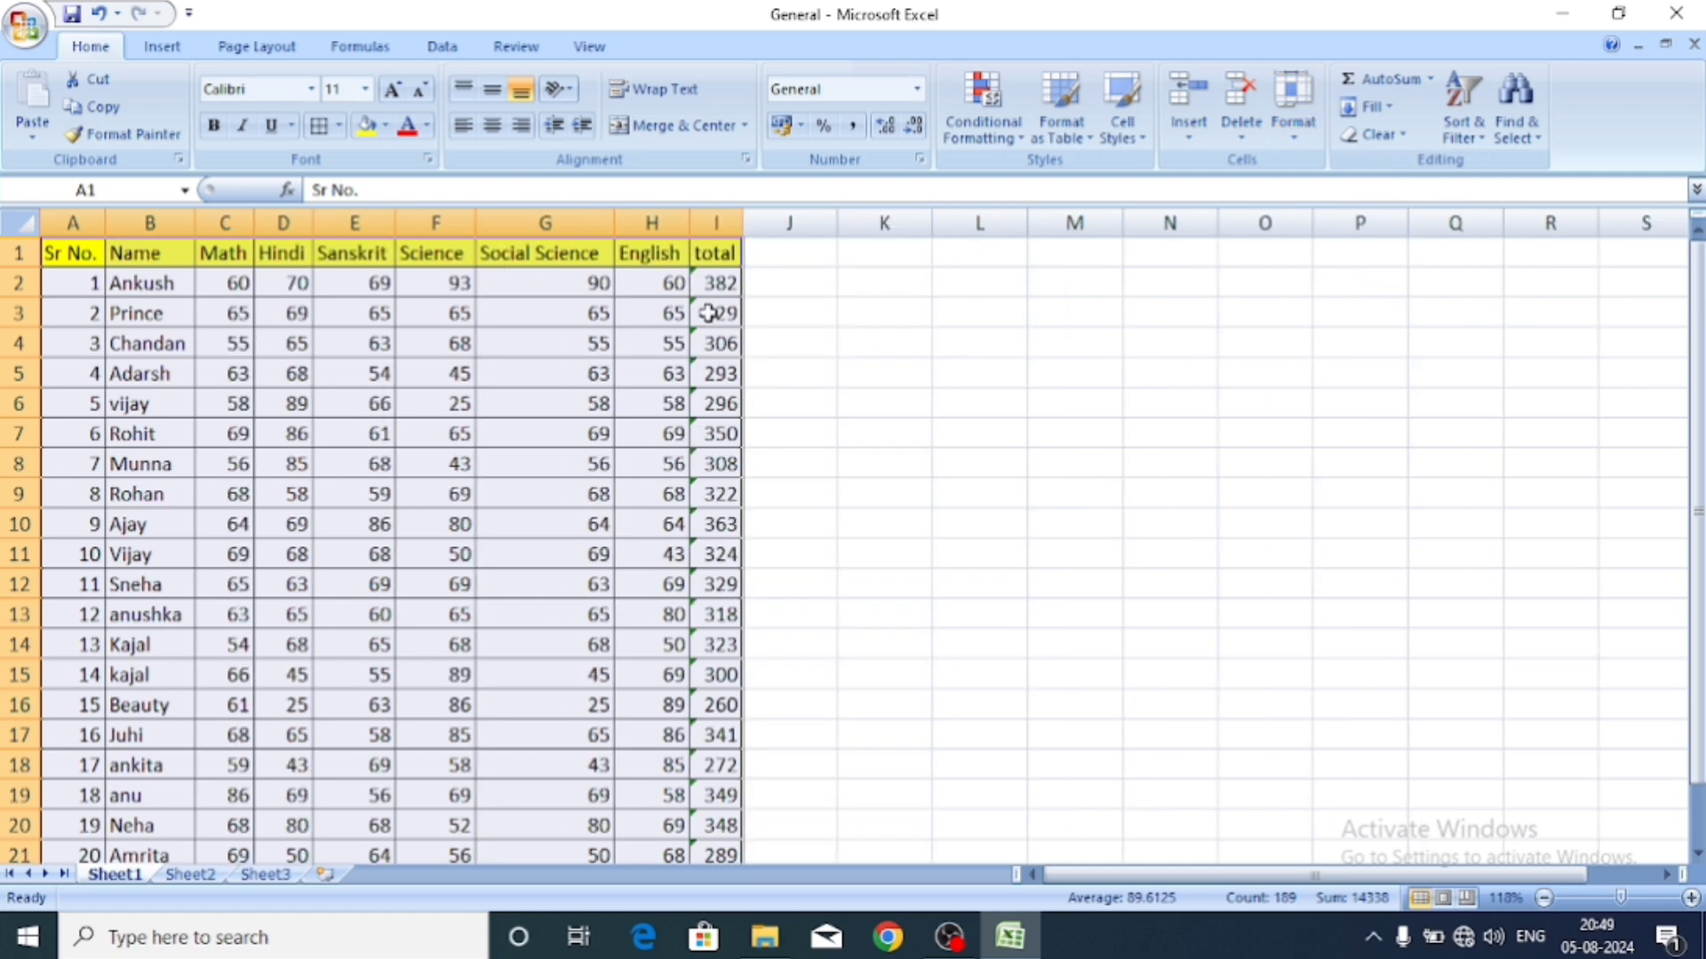
key(ctrl+z)
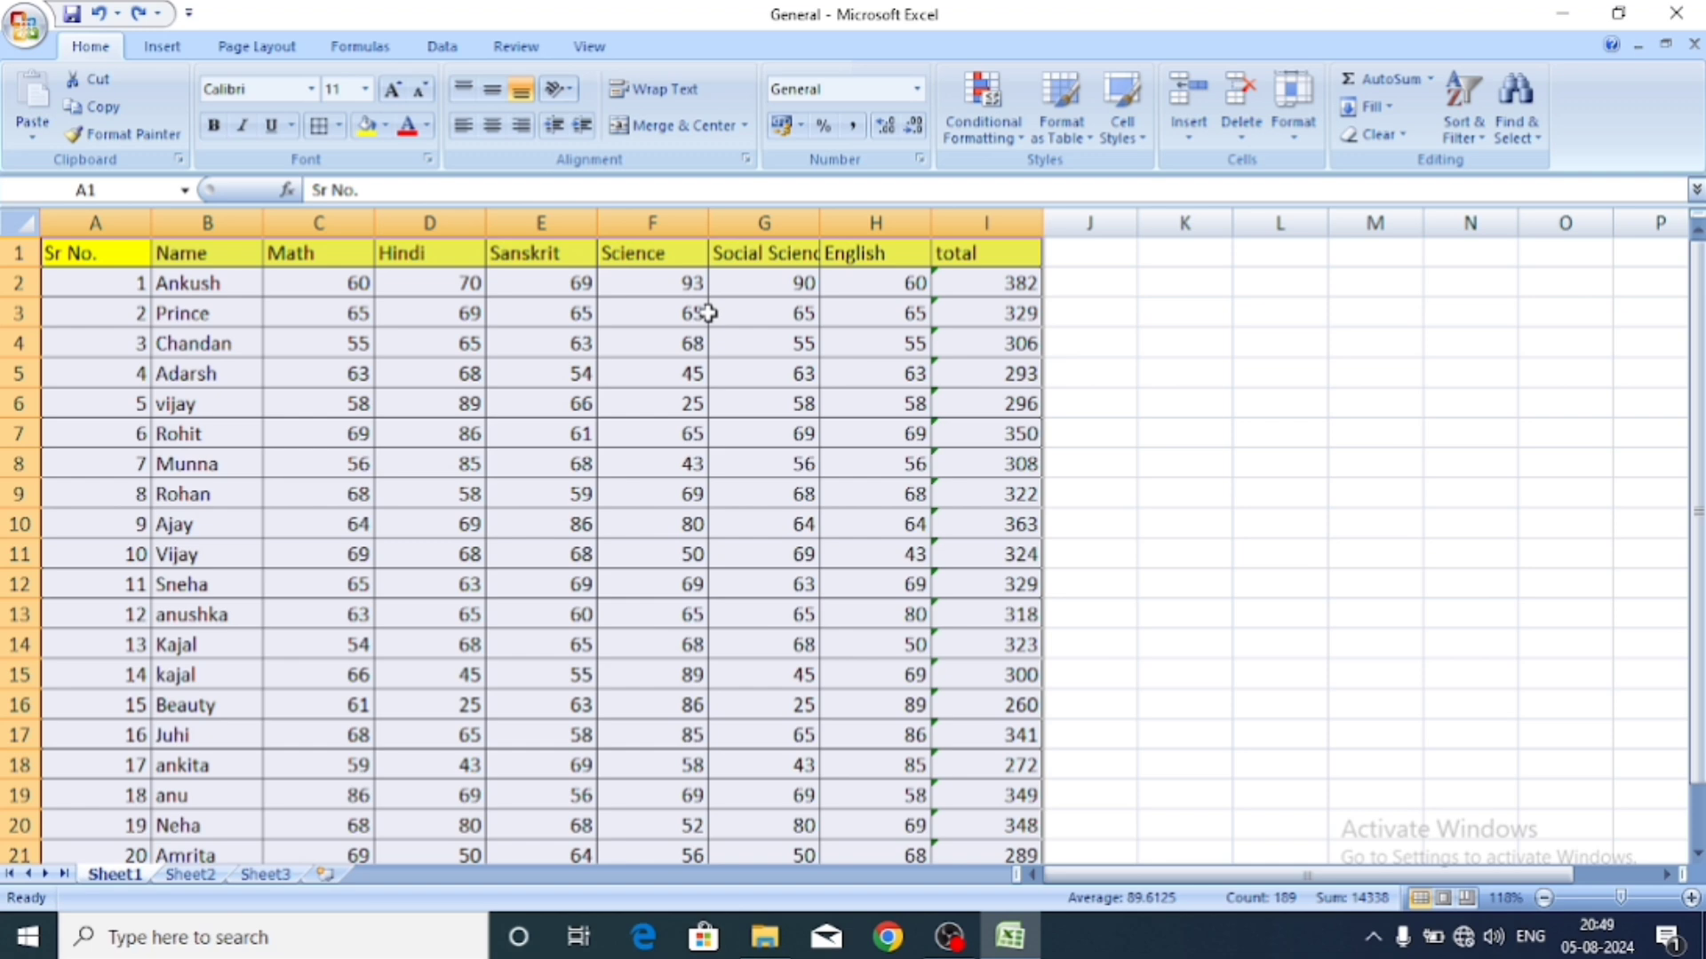
Change the Default Width (standard column width) from 8.43 to 8.45.
click(1295, 135)
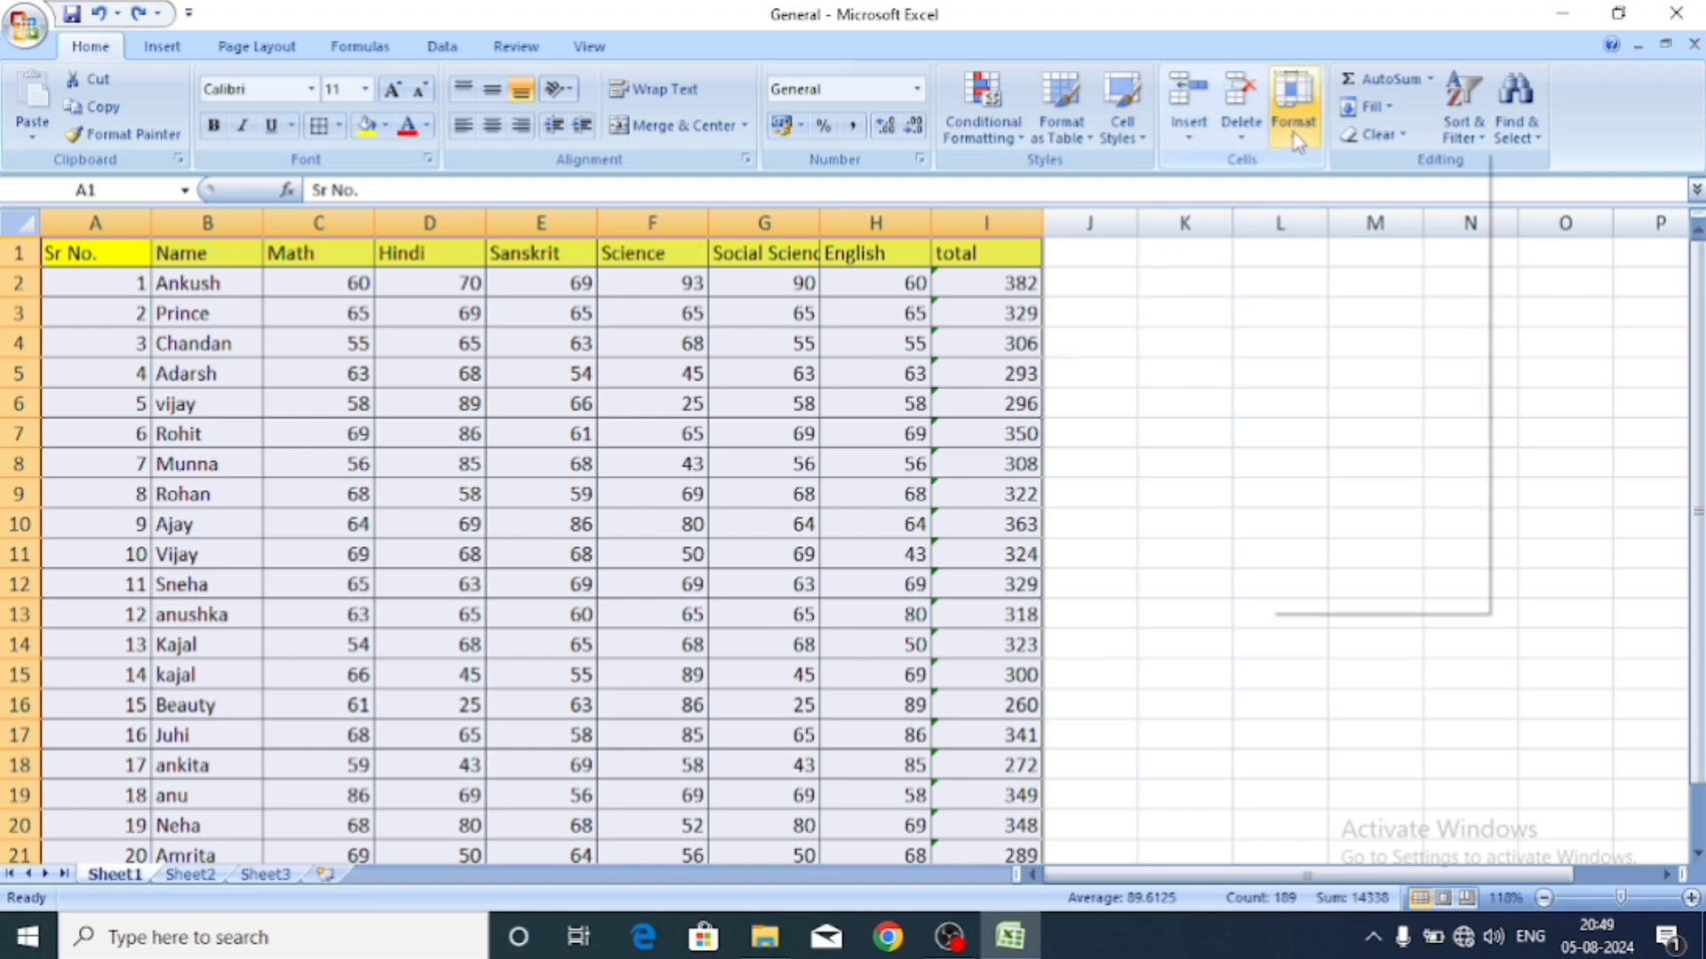
click(1356, 307)
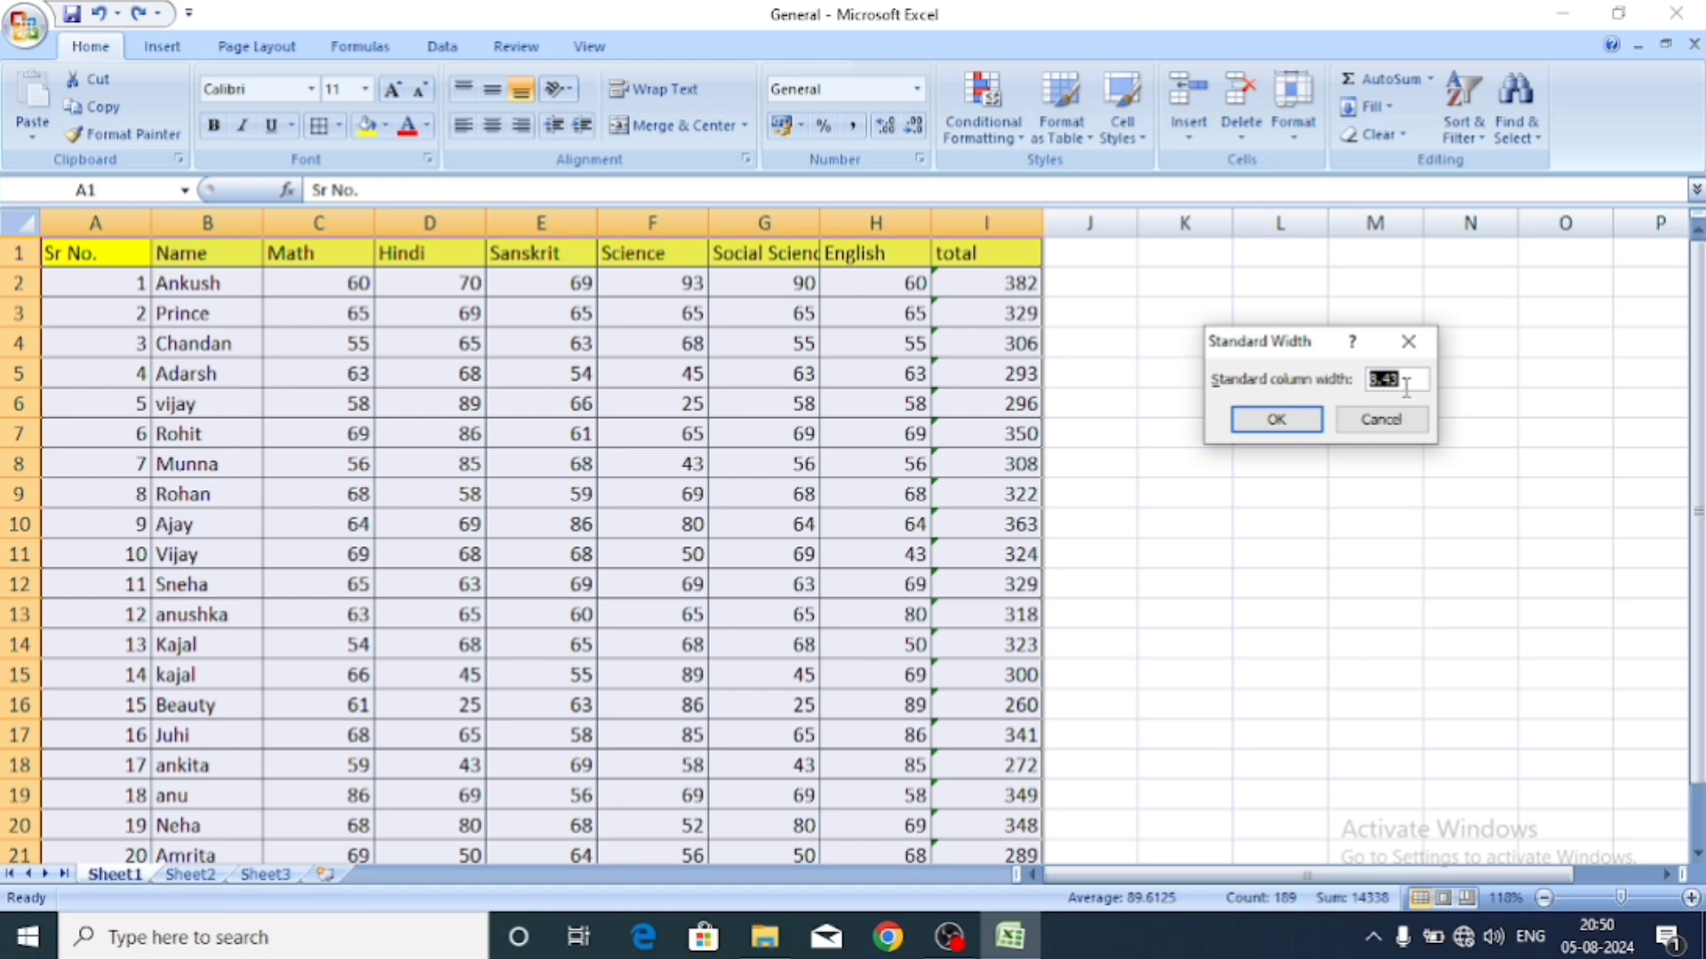
key(BackSpace)
text(8.45)
click(1300, 415)
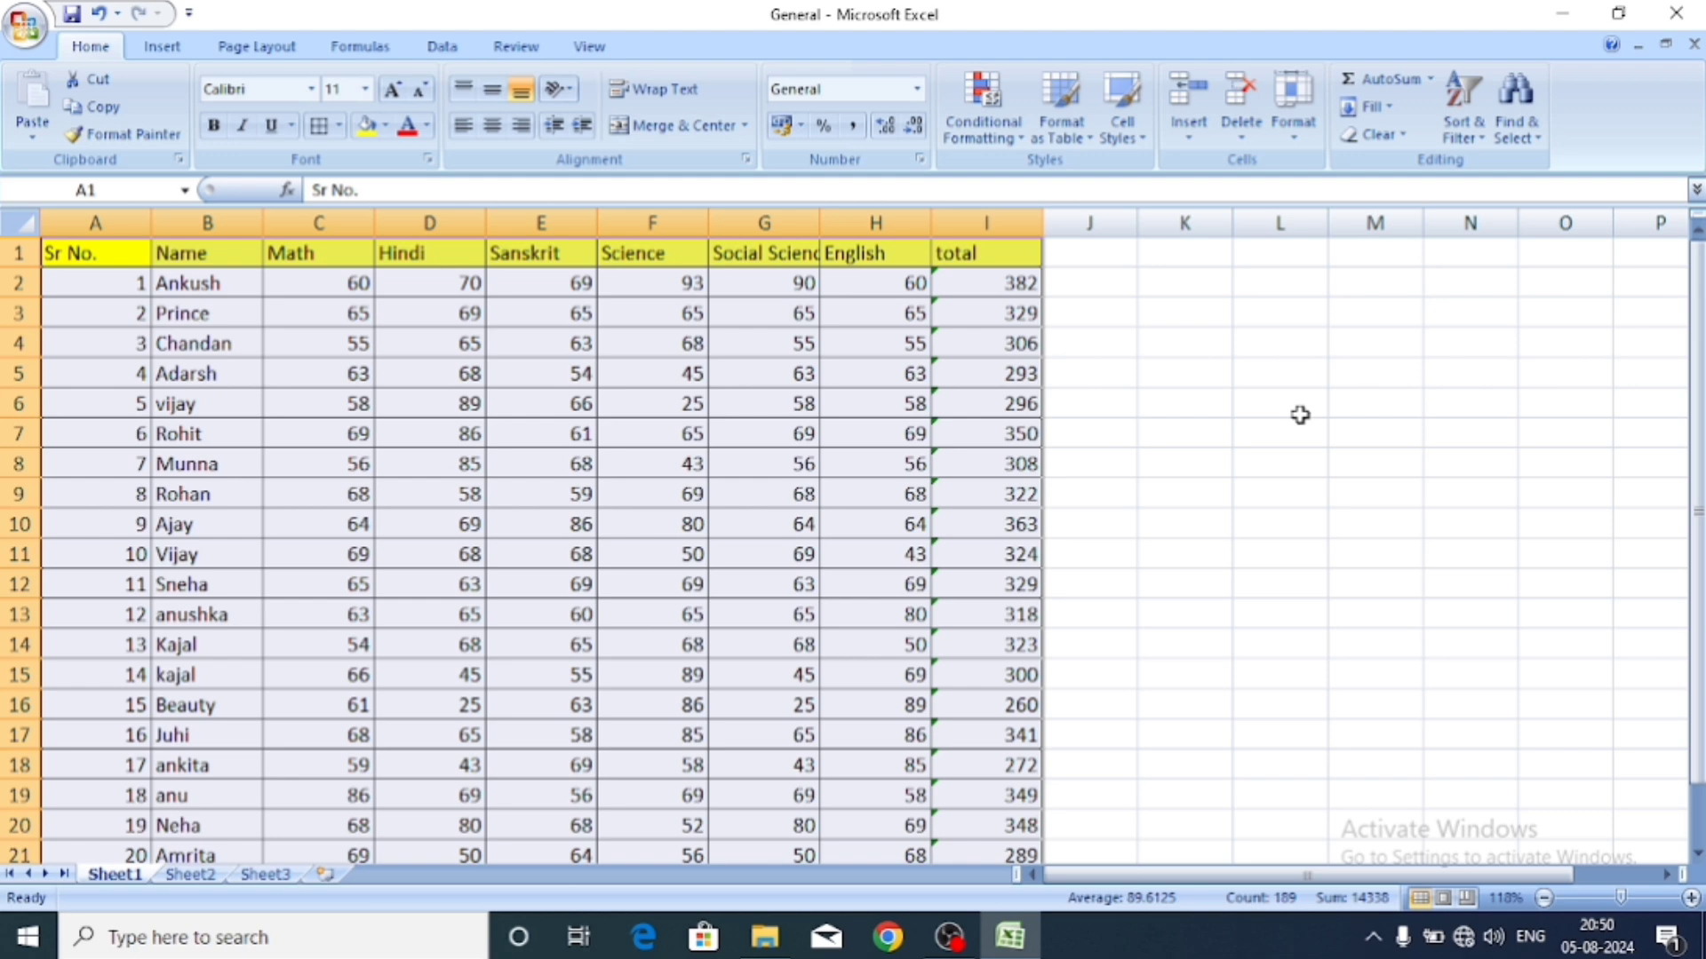
click(1299, 134)
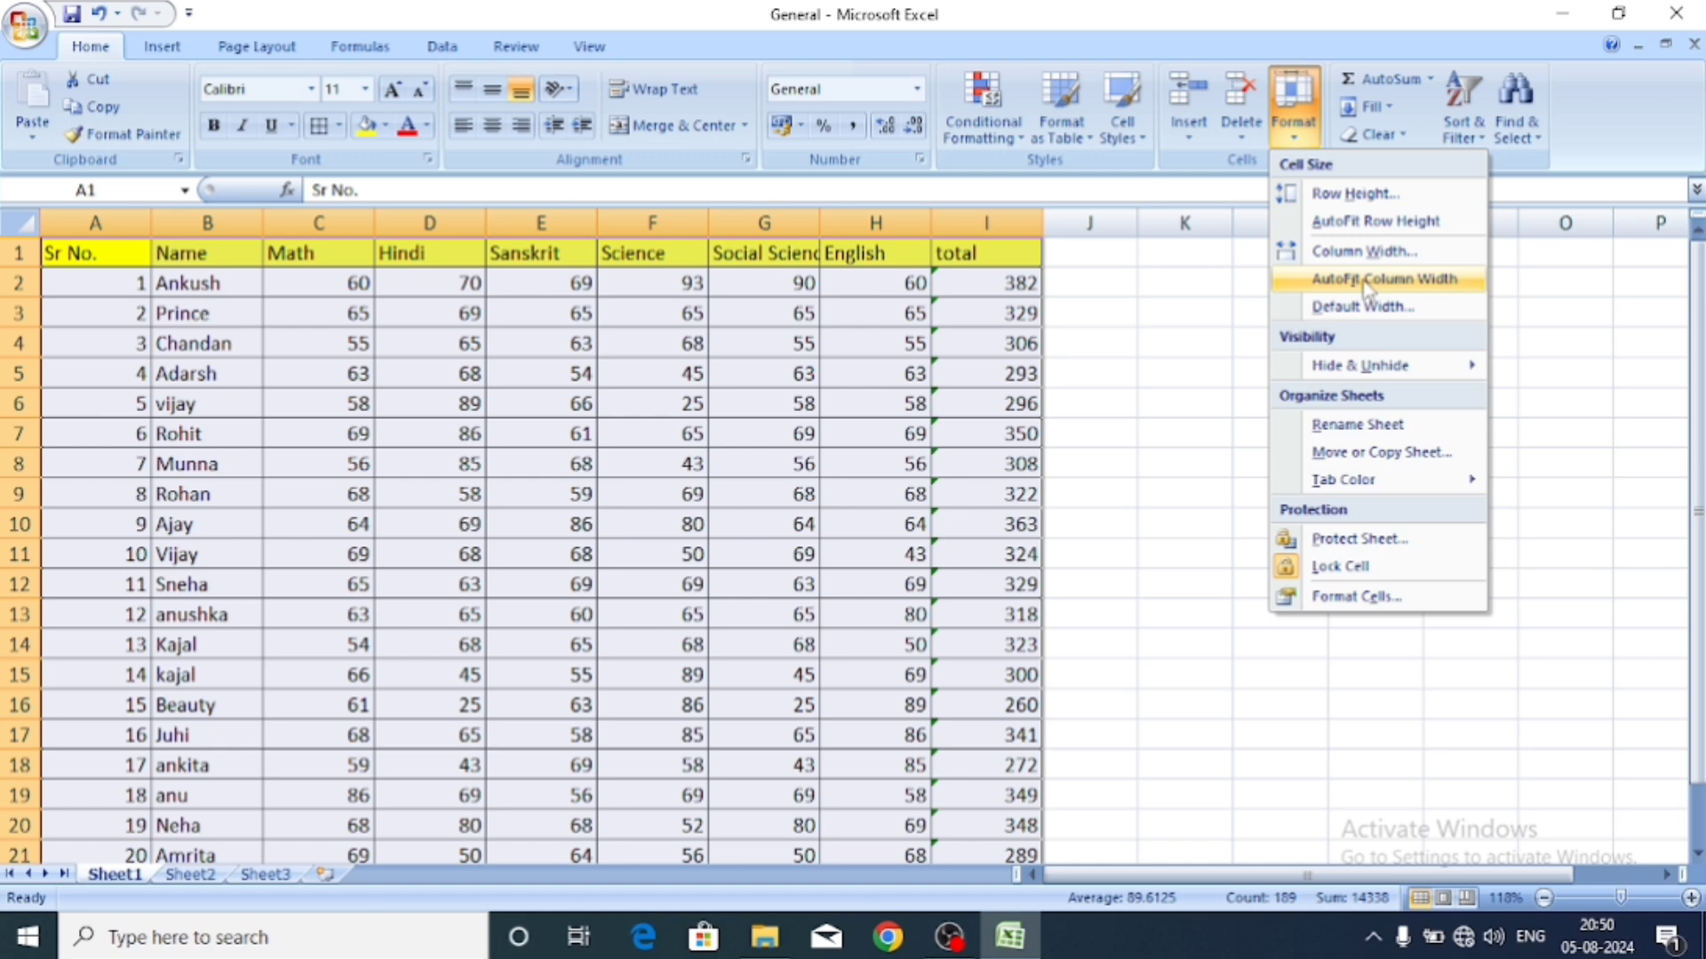
mouse_move(1354, 371)
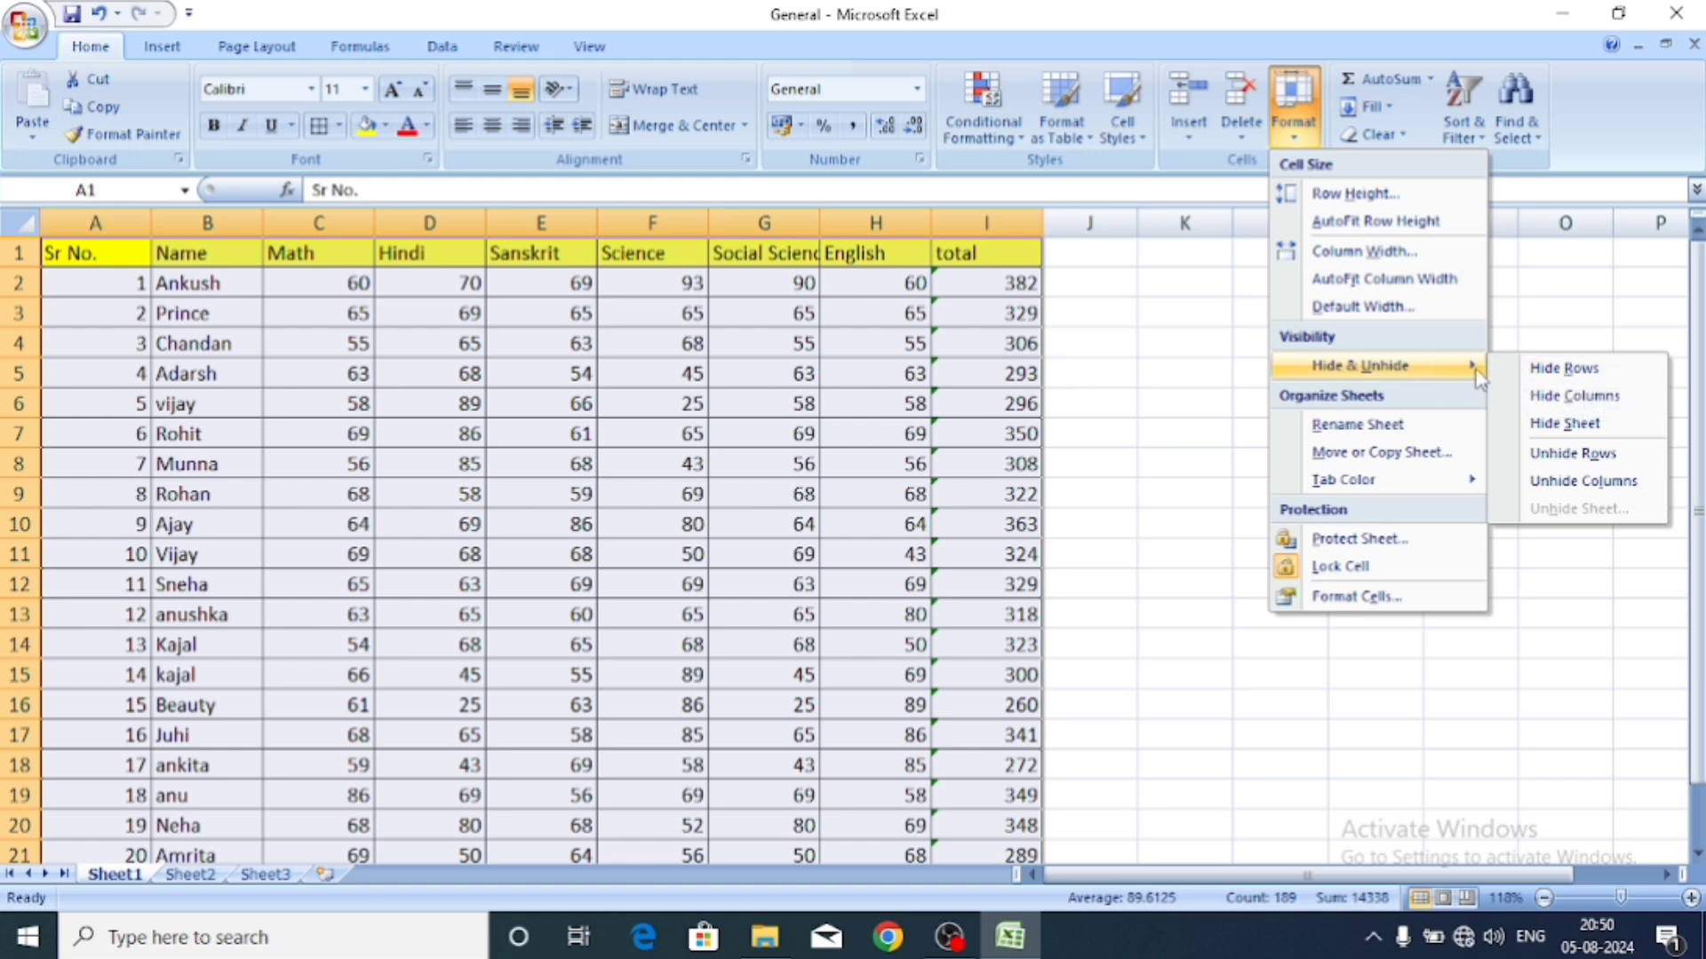
click(1524, 370)
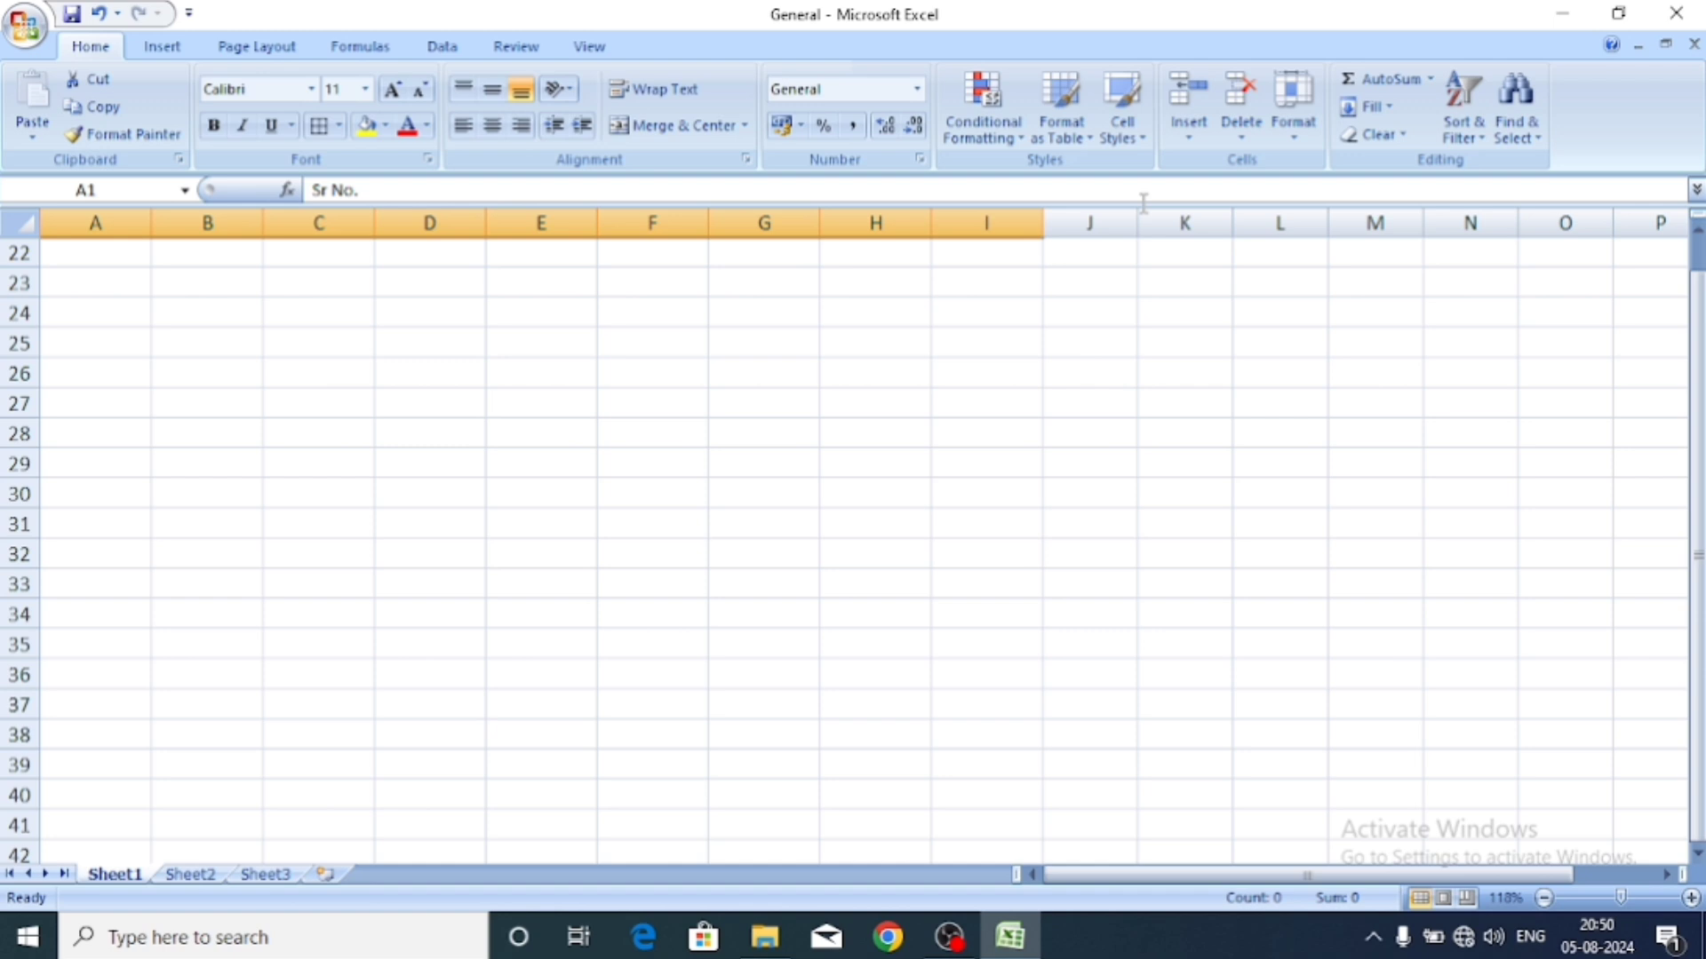
click(1293, 116)
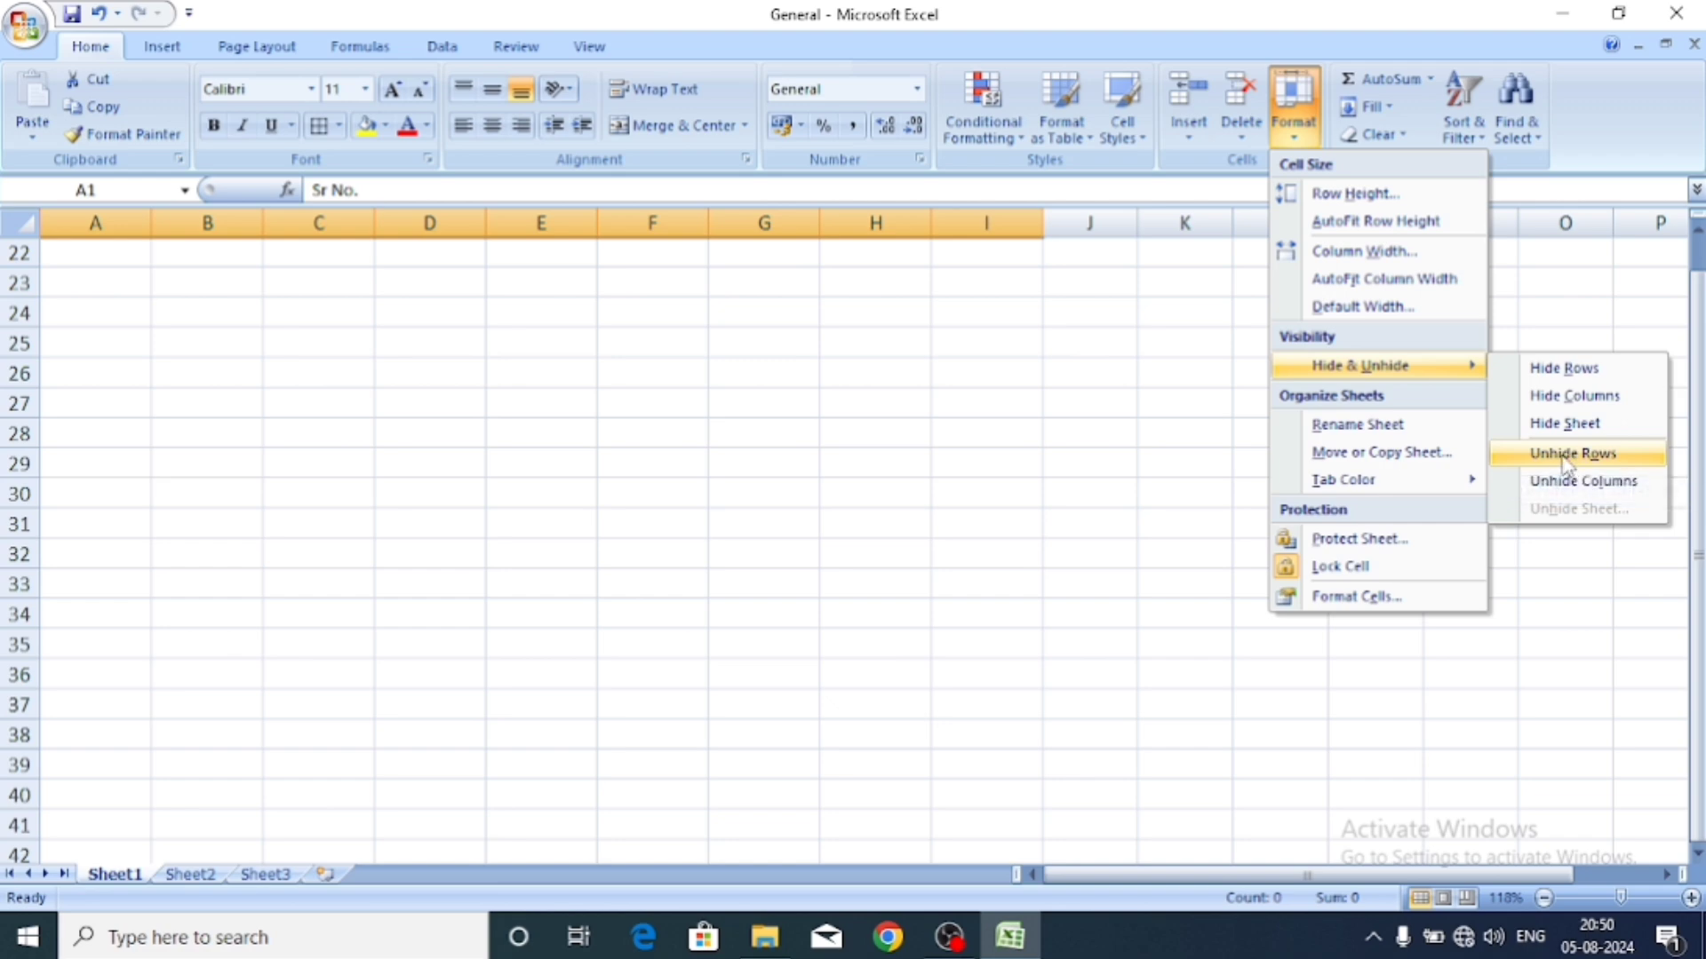
click(1563, 455)
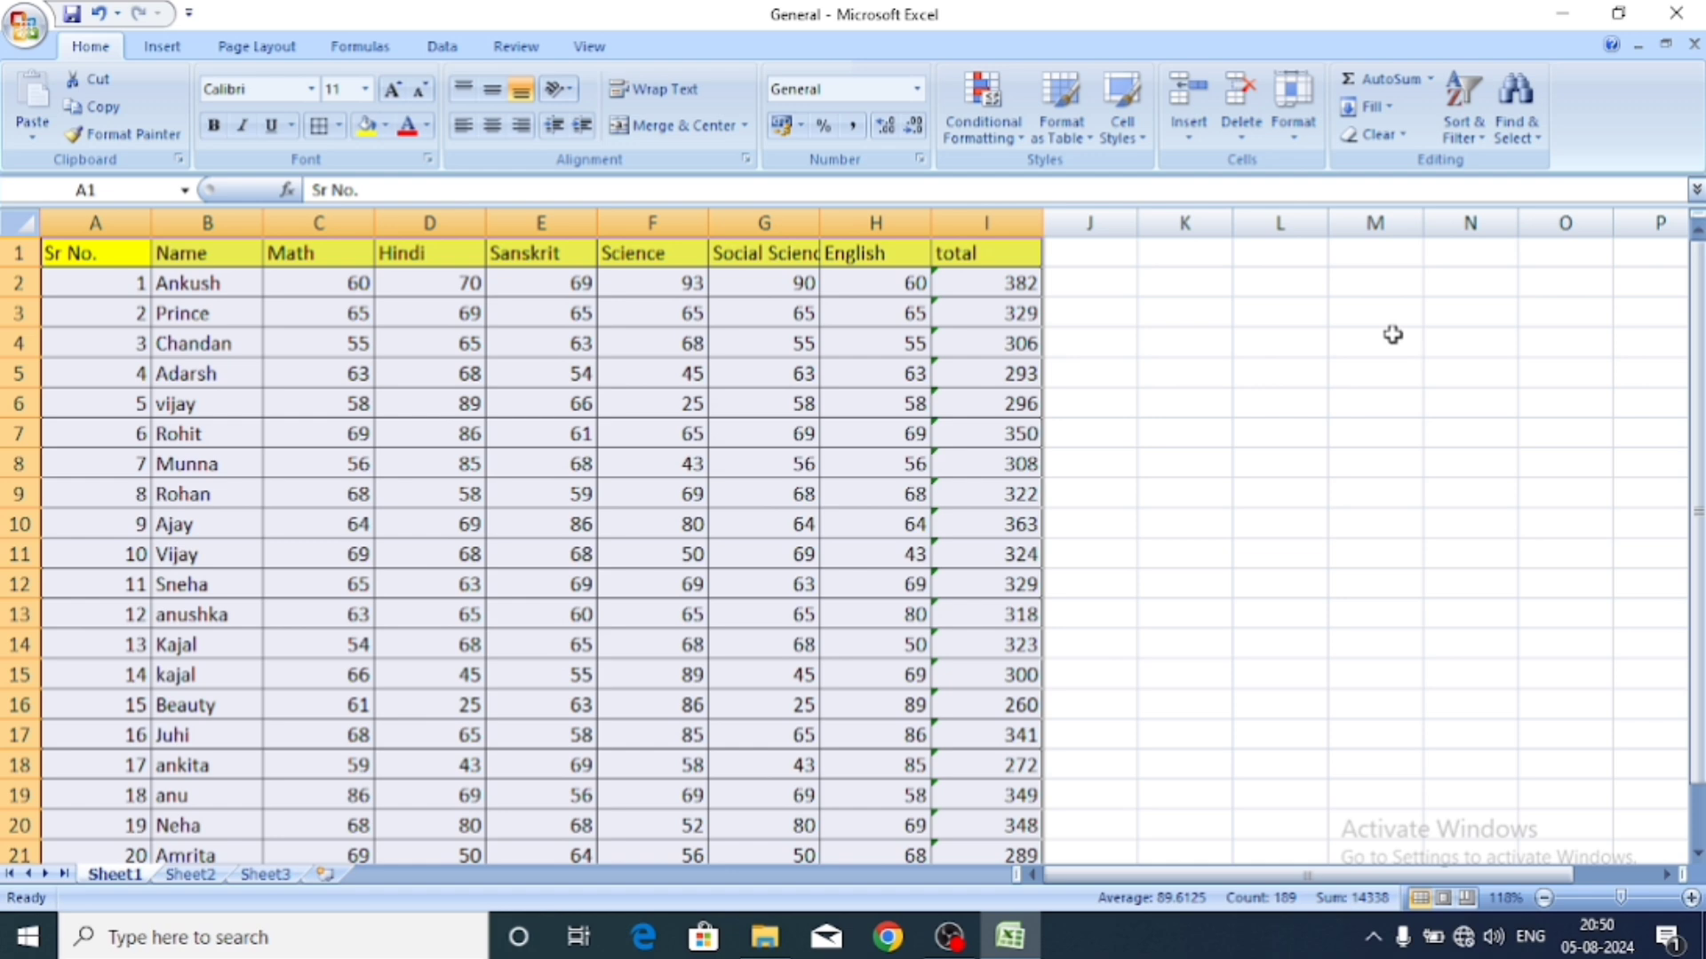
click(1294, 133)
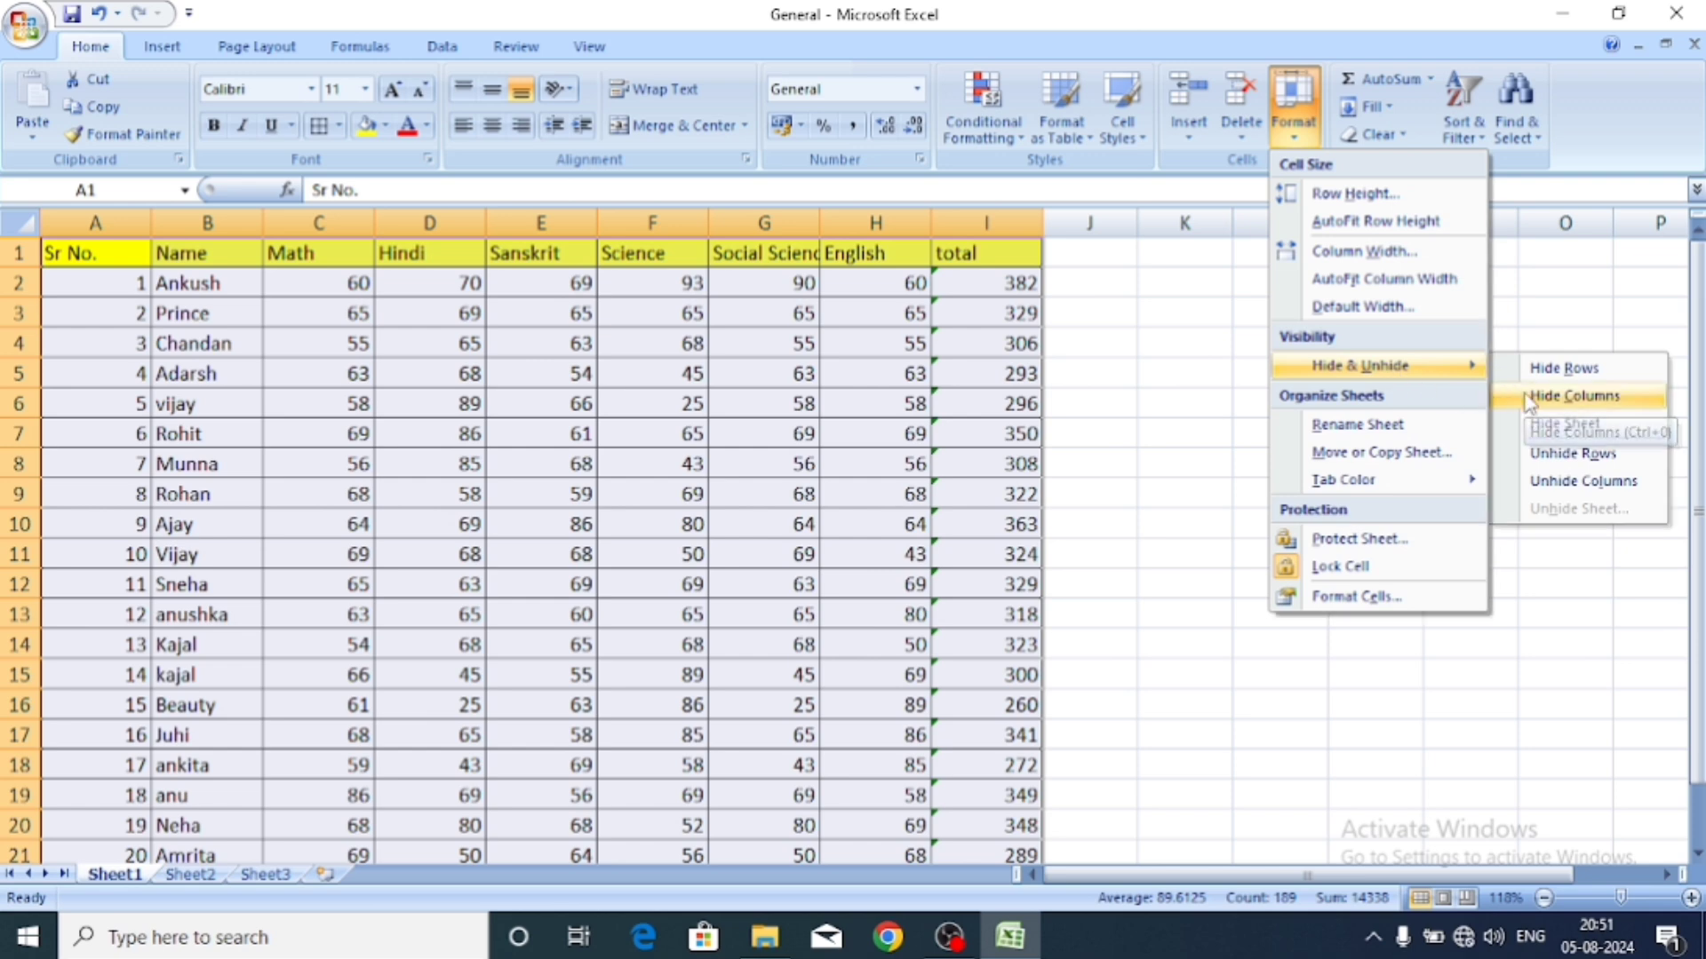
click(1527, 397)
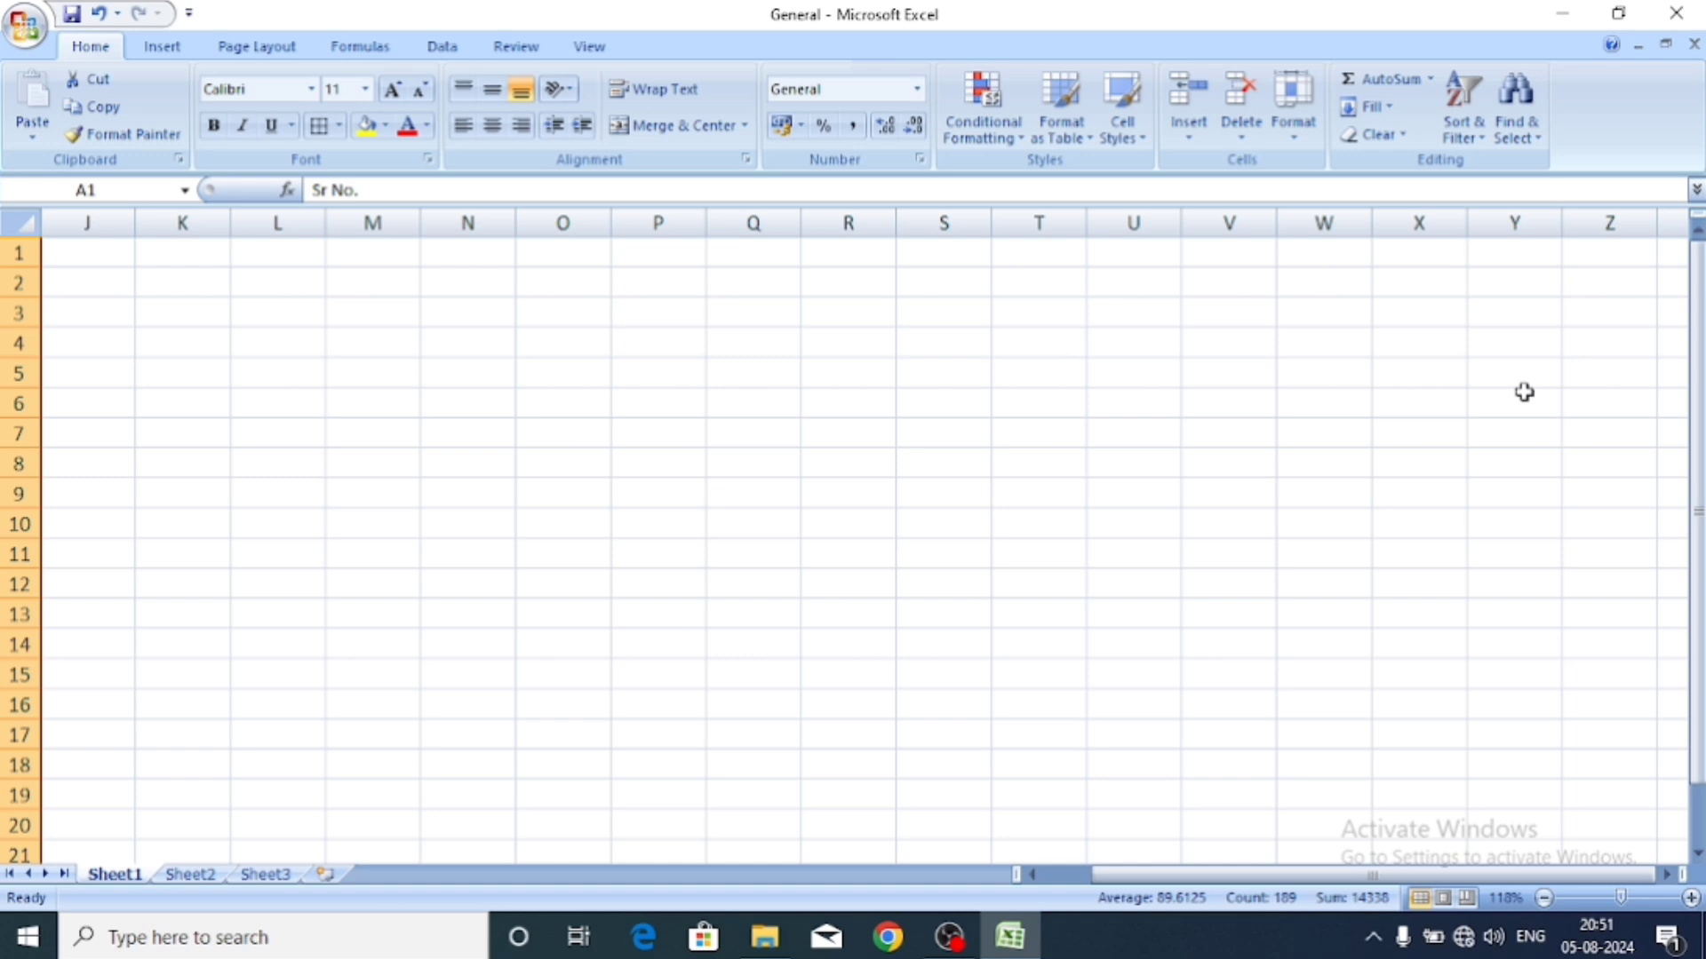
click(1295, 114)
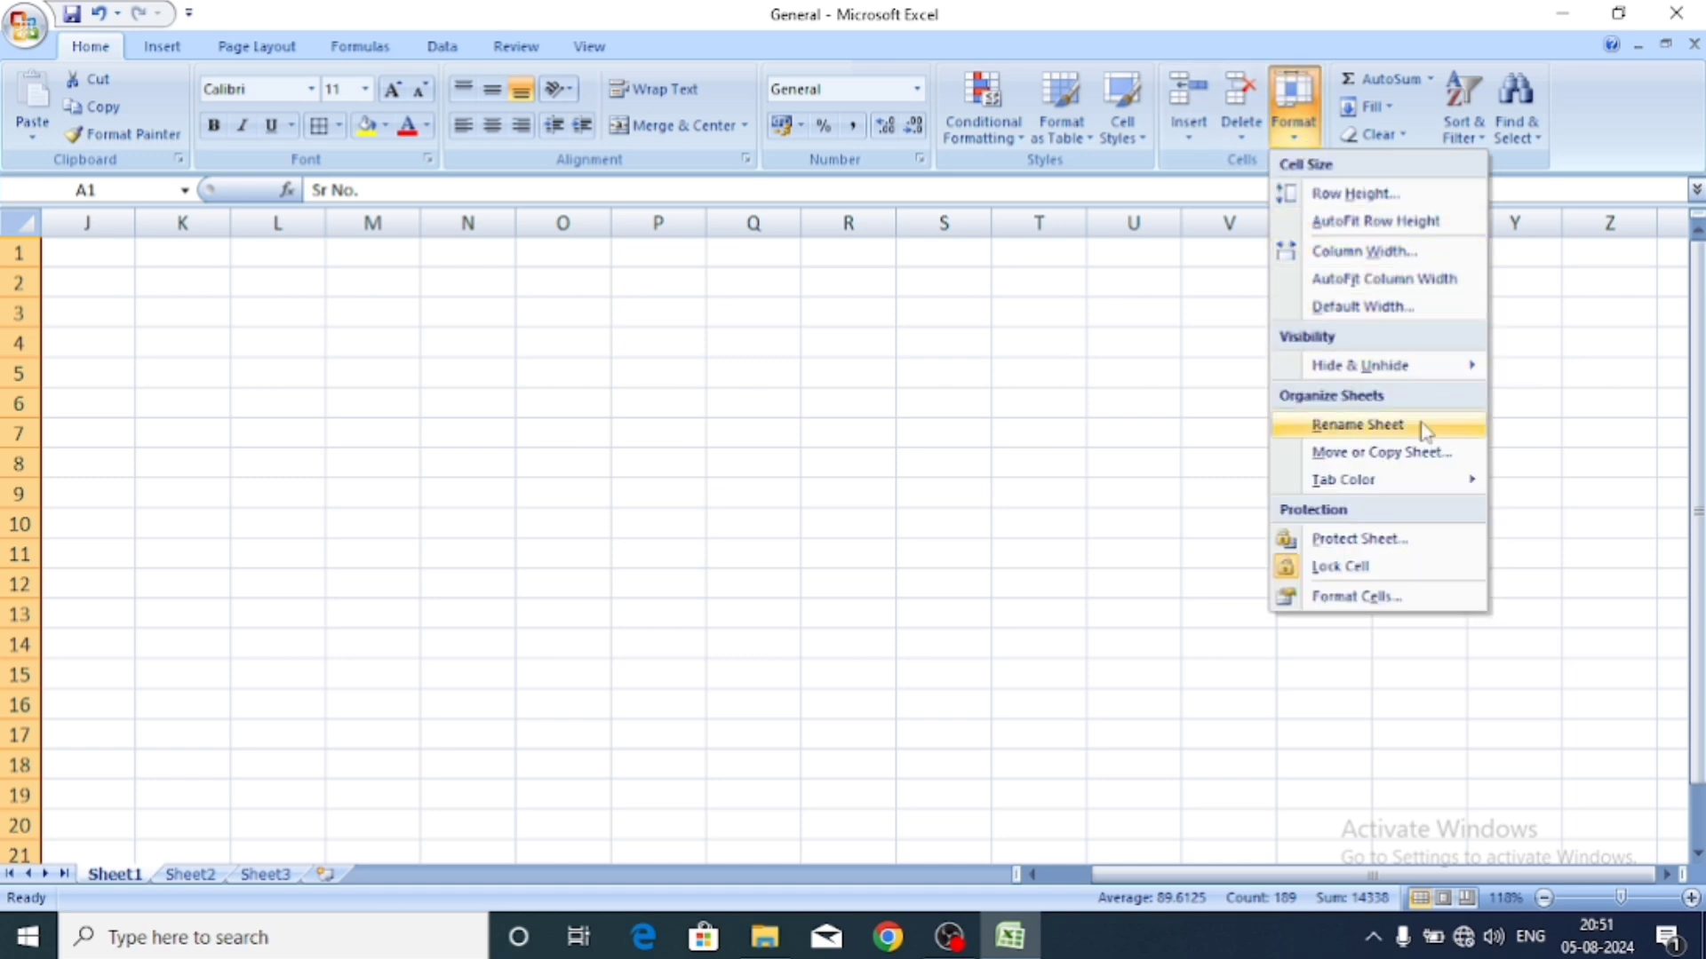
mouse_move(1401, 385)
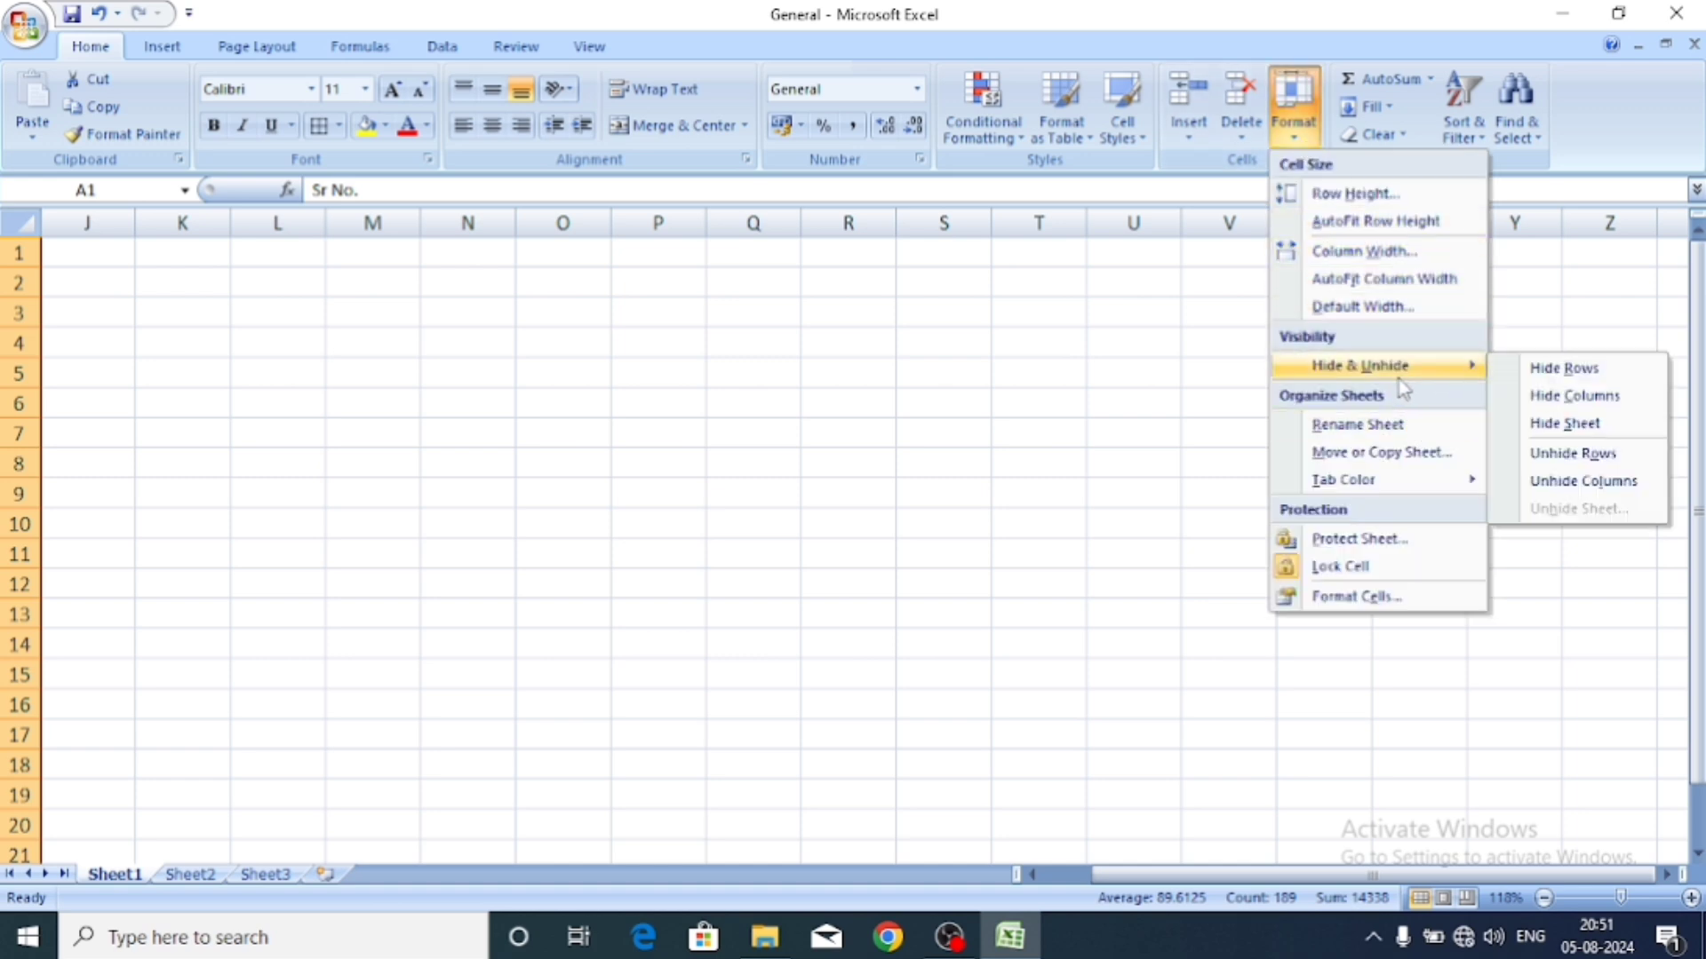
click(1567, 404)
click(1297, 131)
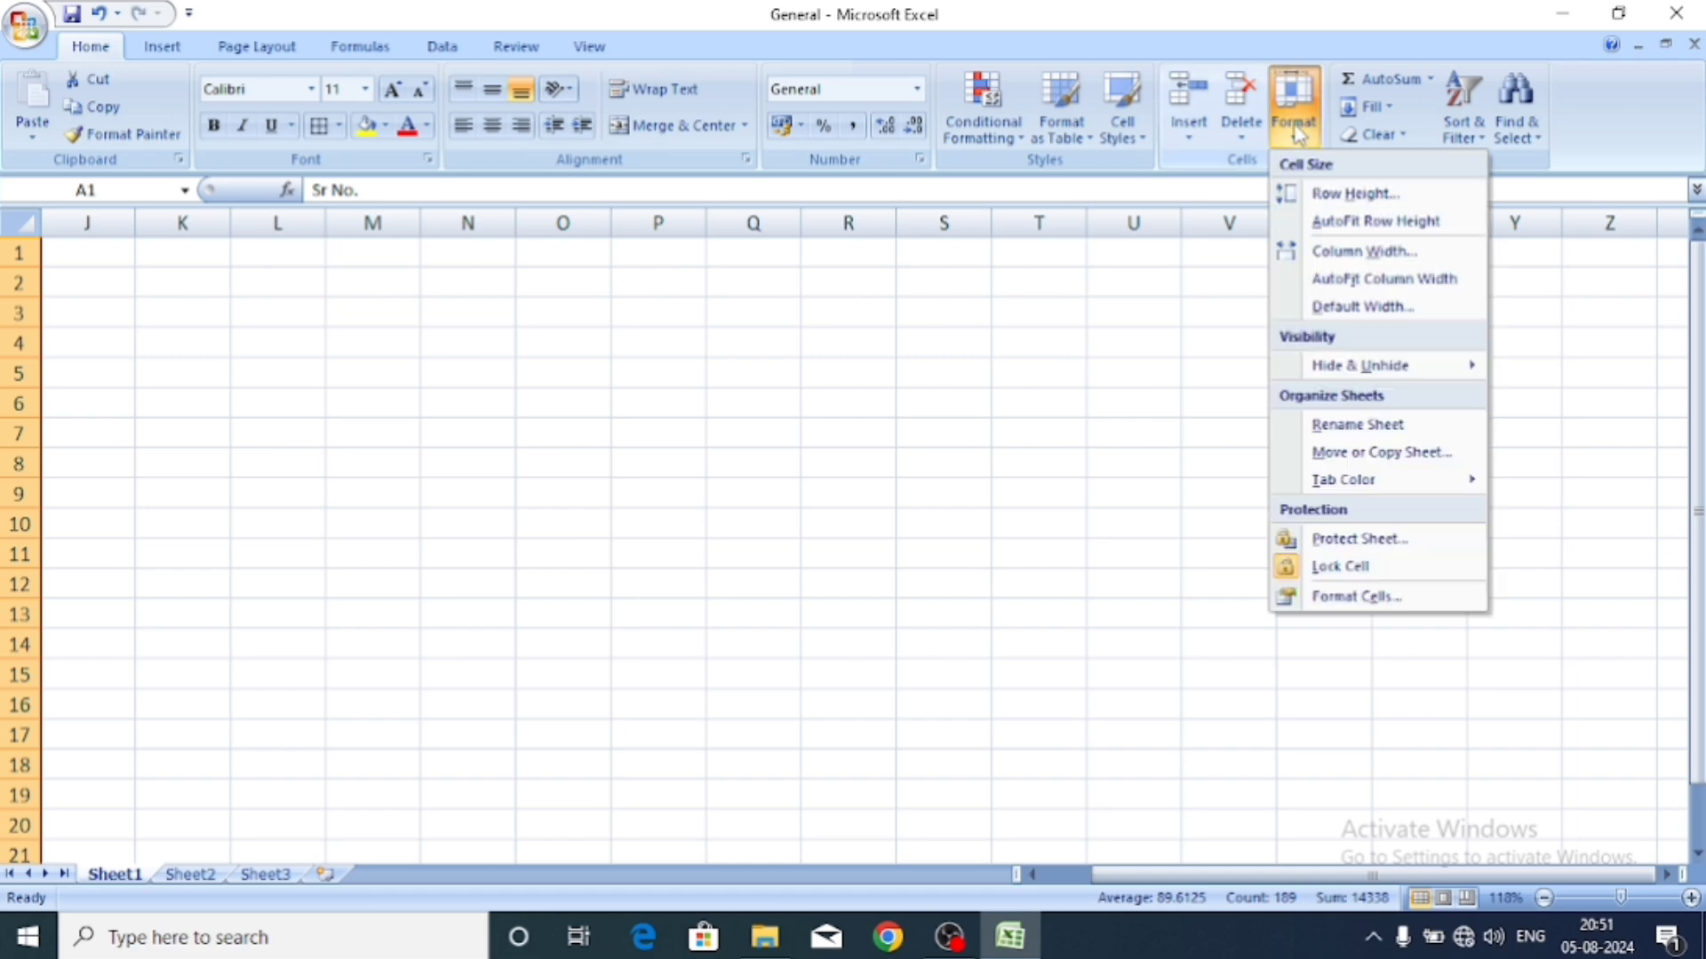
mouse_move(1361, 364)
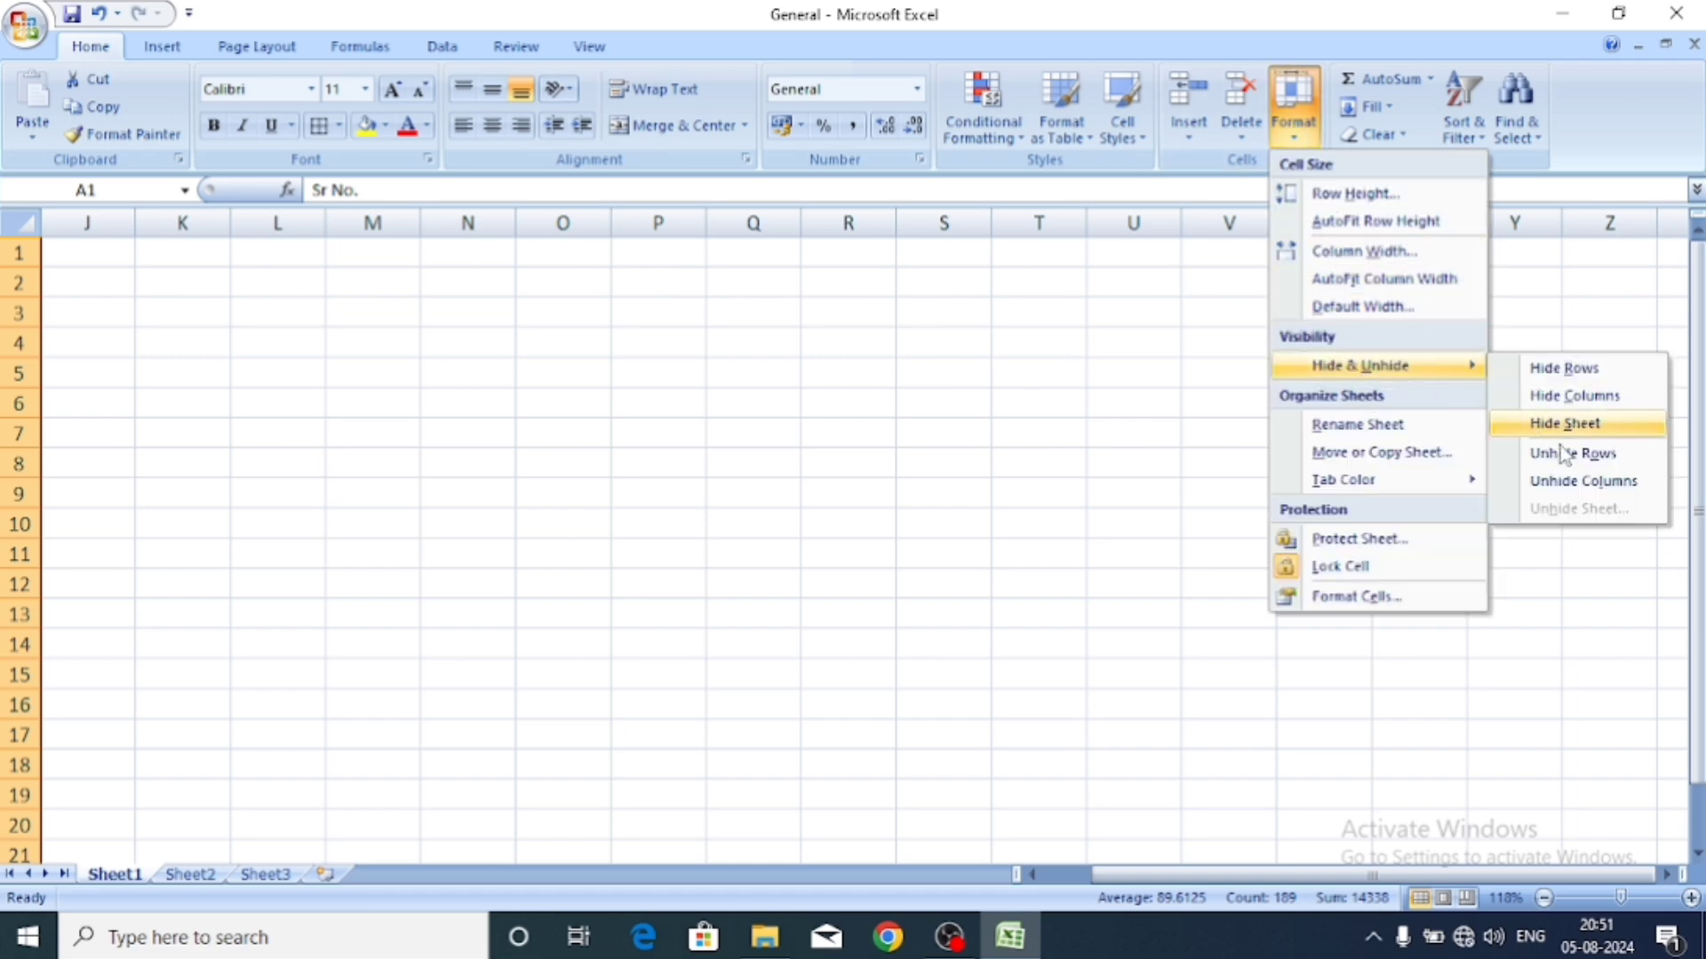
click(1584, 481)
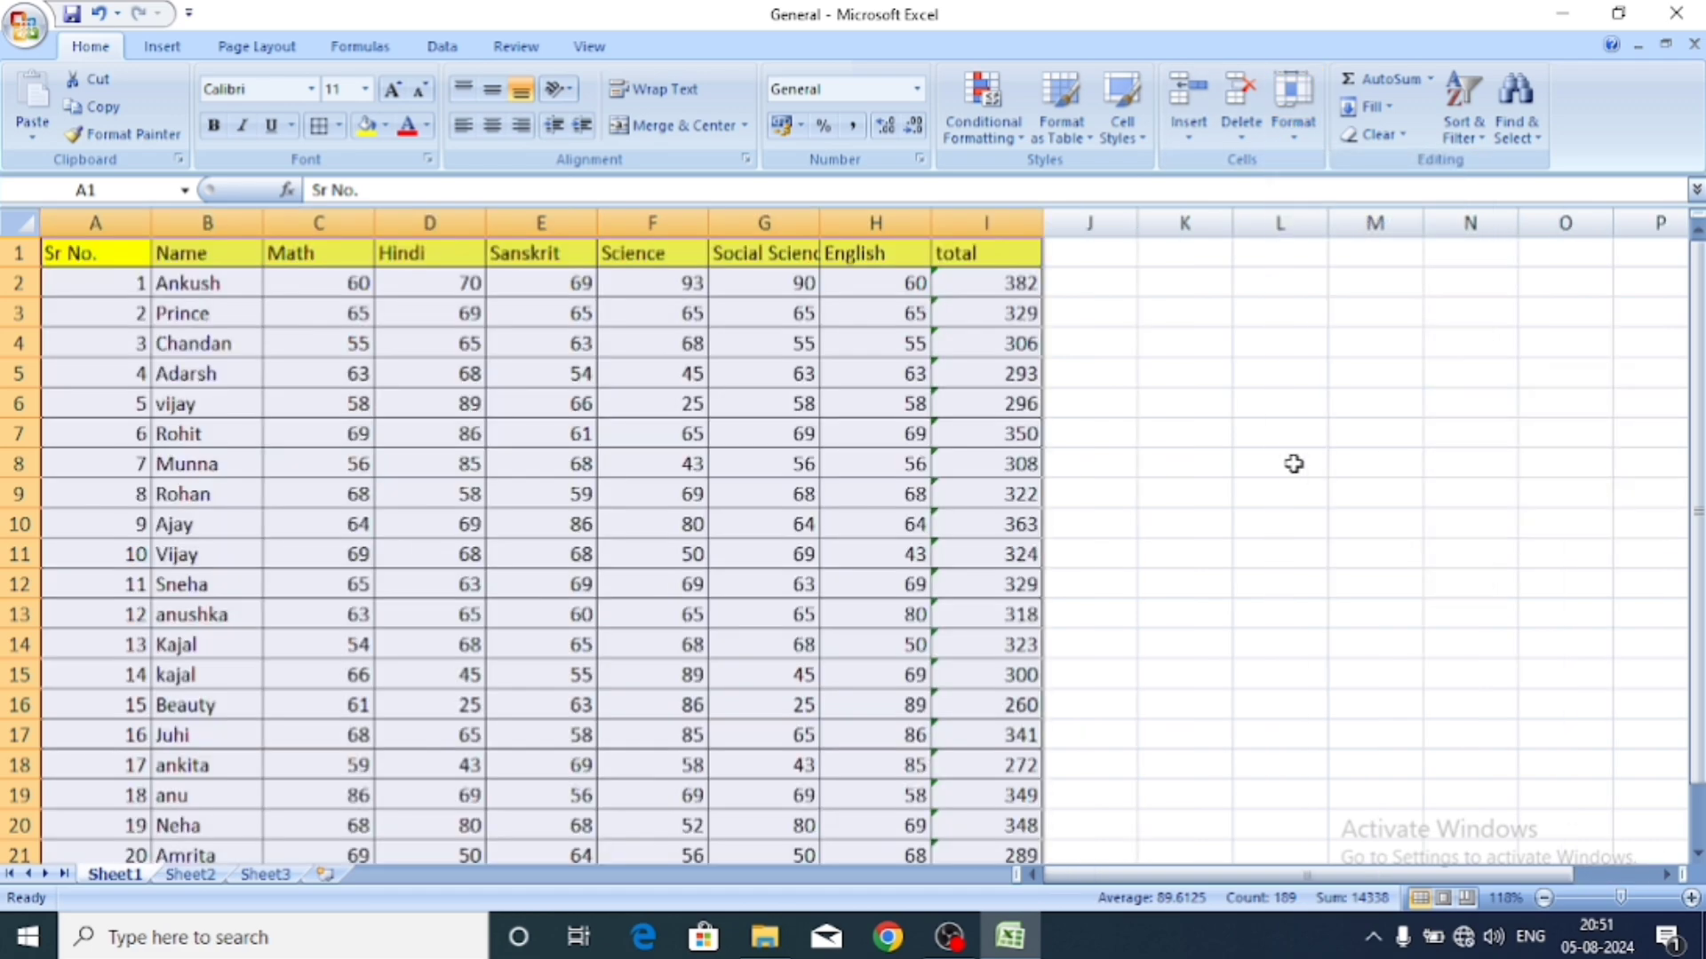
Hide the Sheet1 marks sheet using Format > Hide & Unhide > Hide Sheet.
click(960, 454)
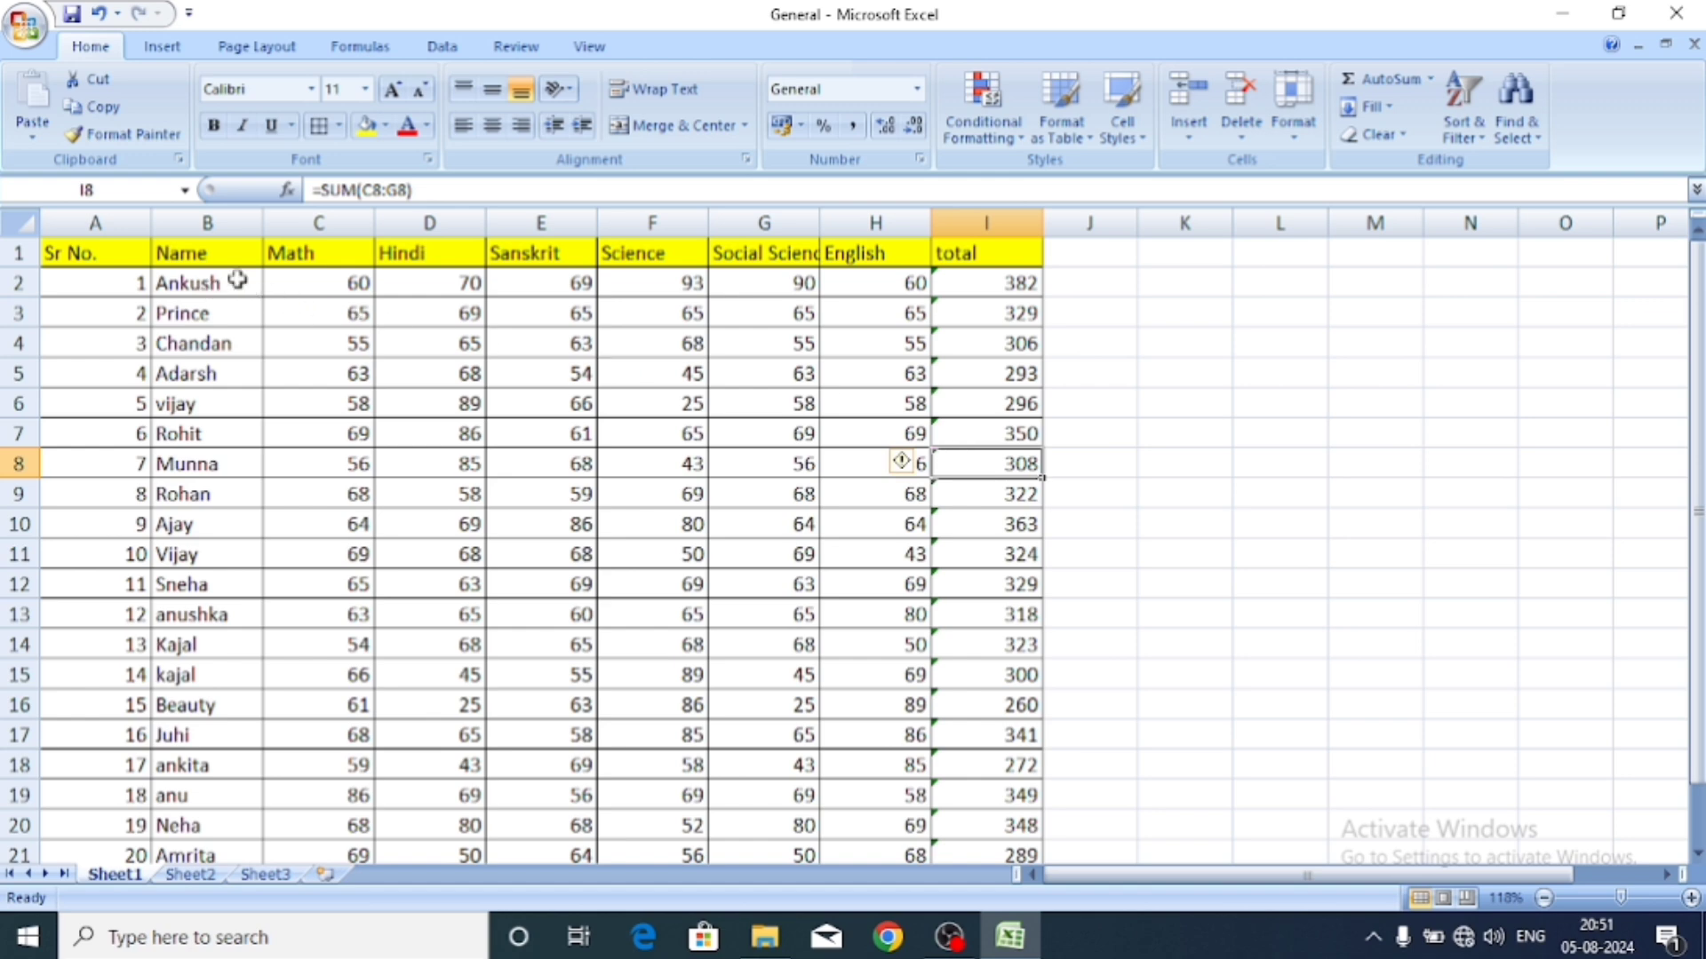
click(1299, 153)
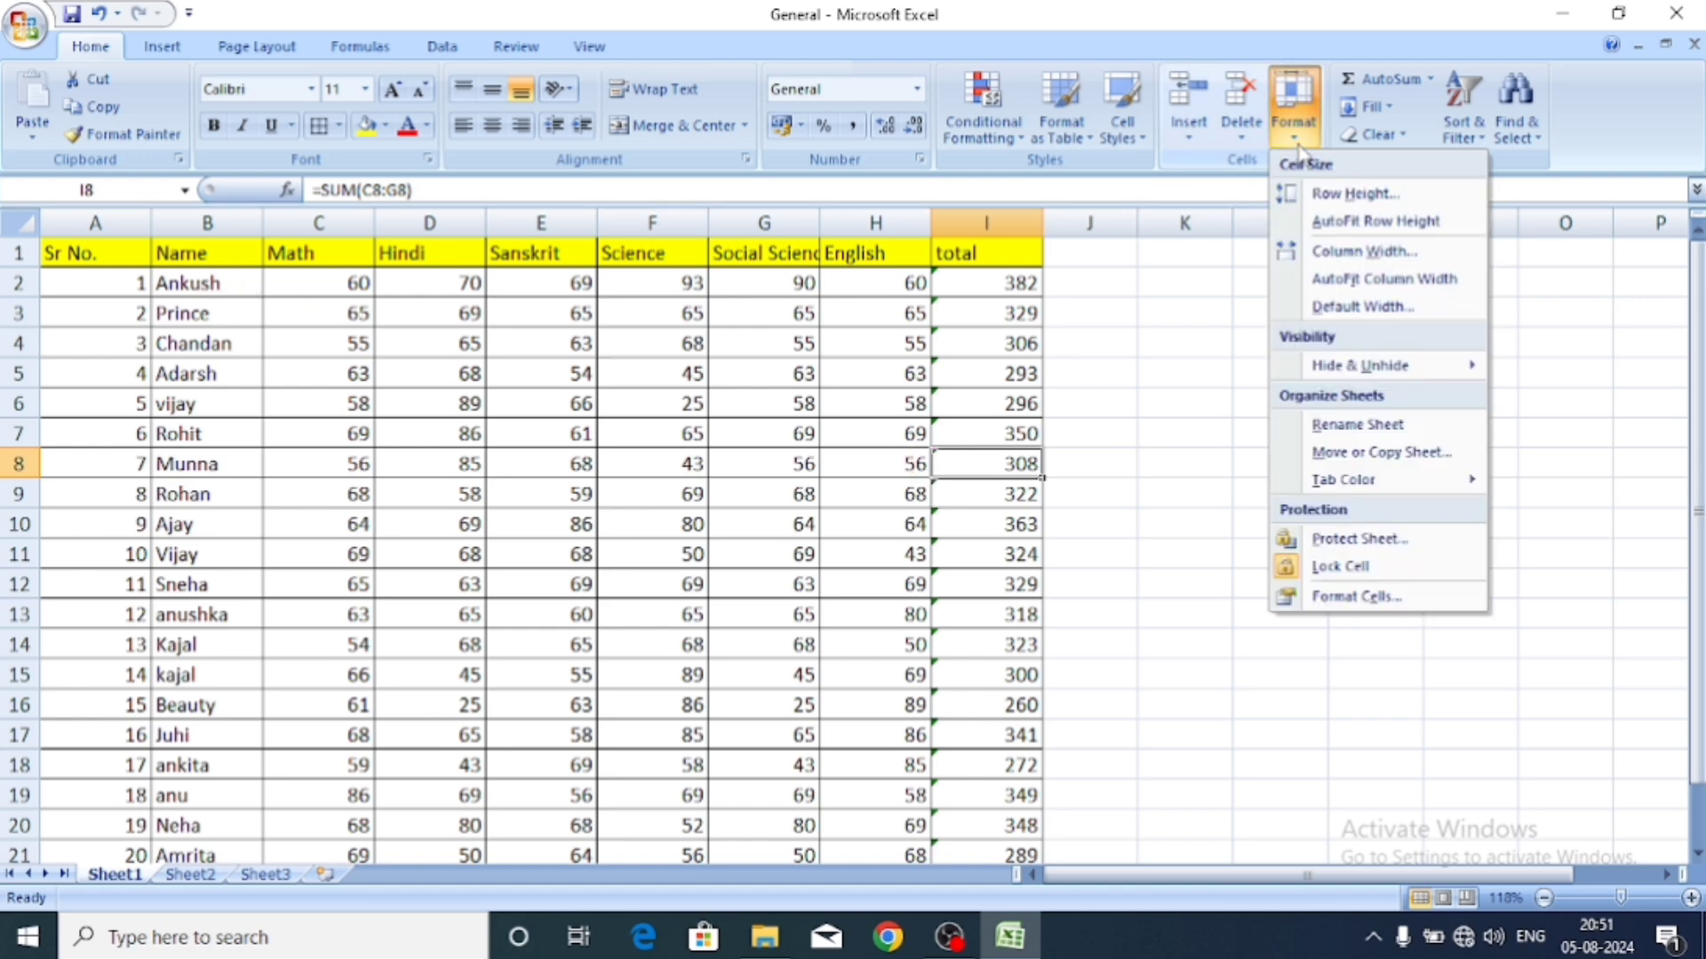
mouse_move(1342, 380)
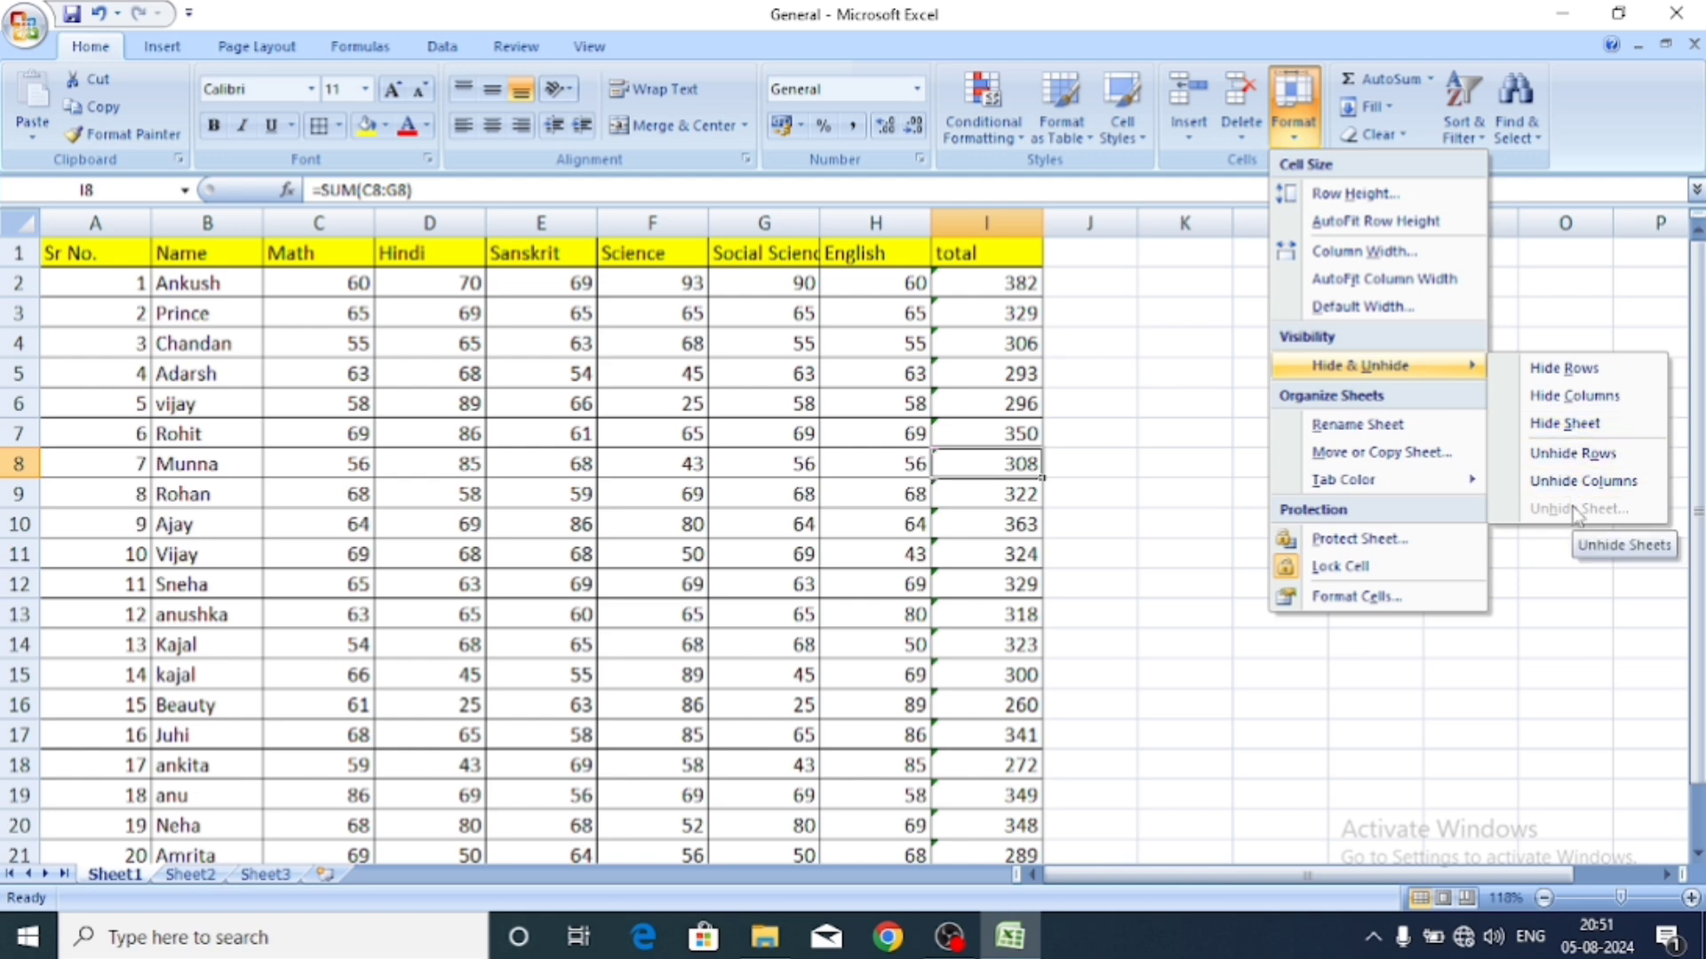
click(1550, 425)
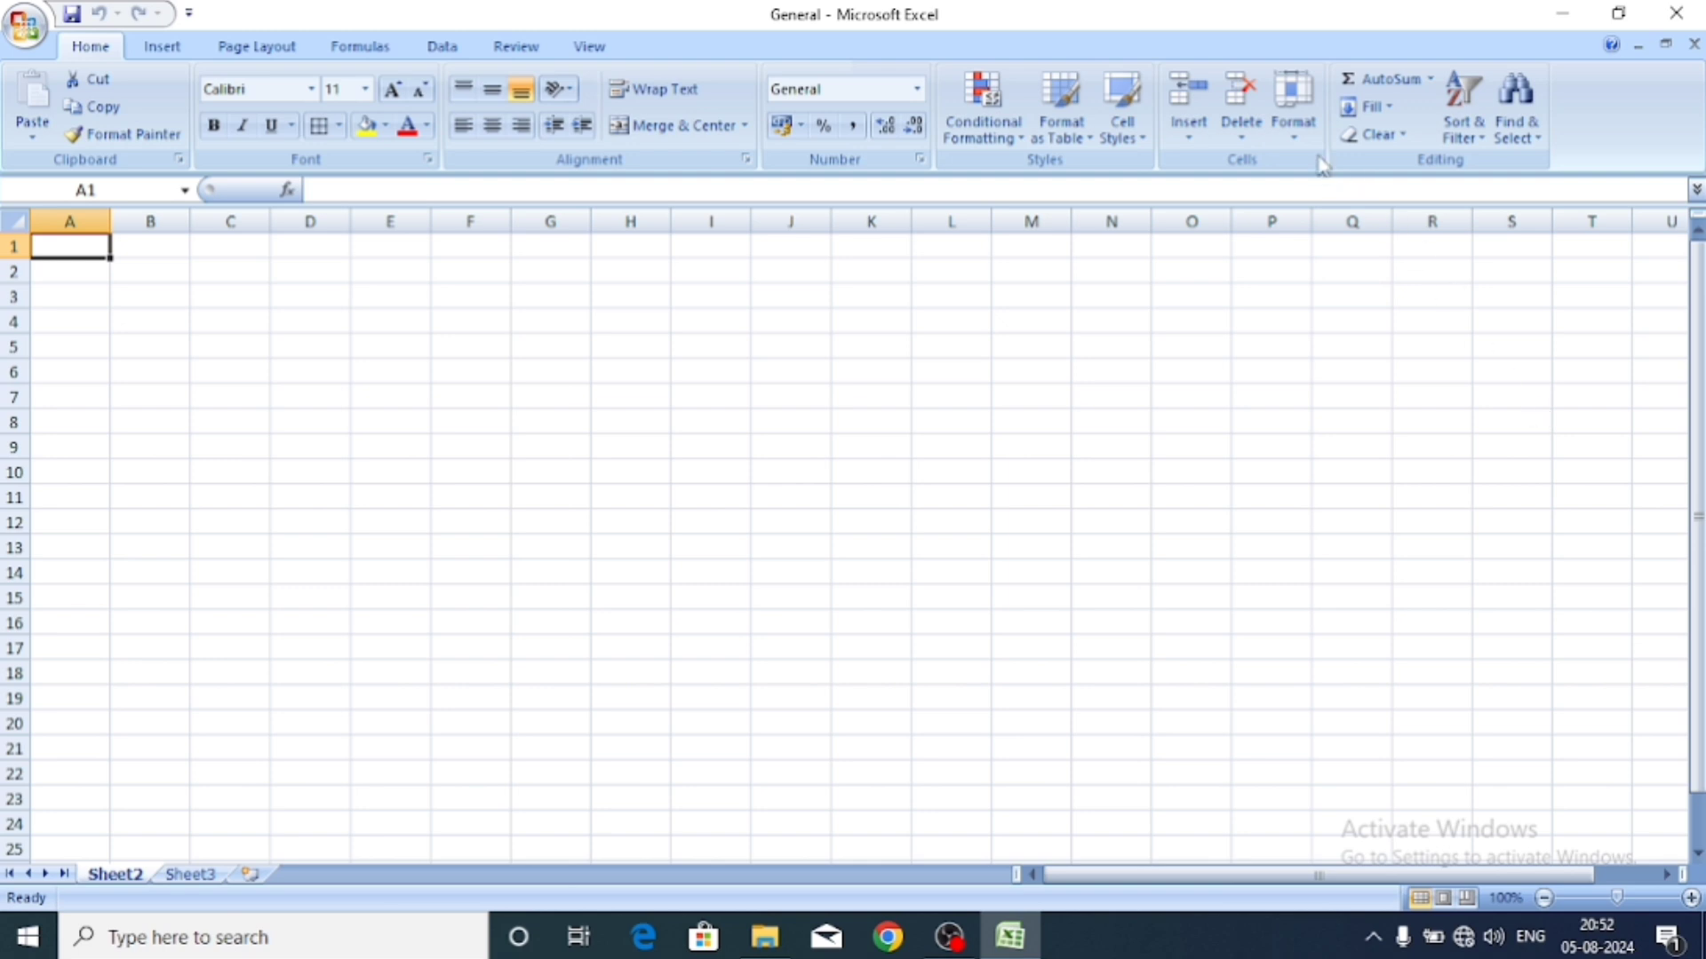
Unhide Sheet1 by choosing it from the Unhide Sheet list.
click(1299, 135)
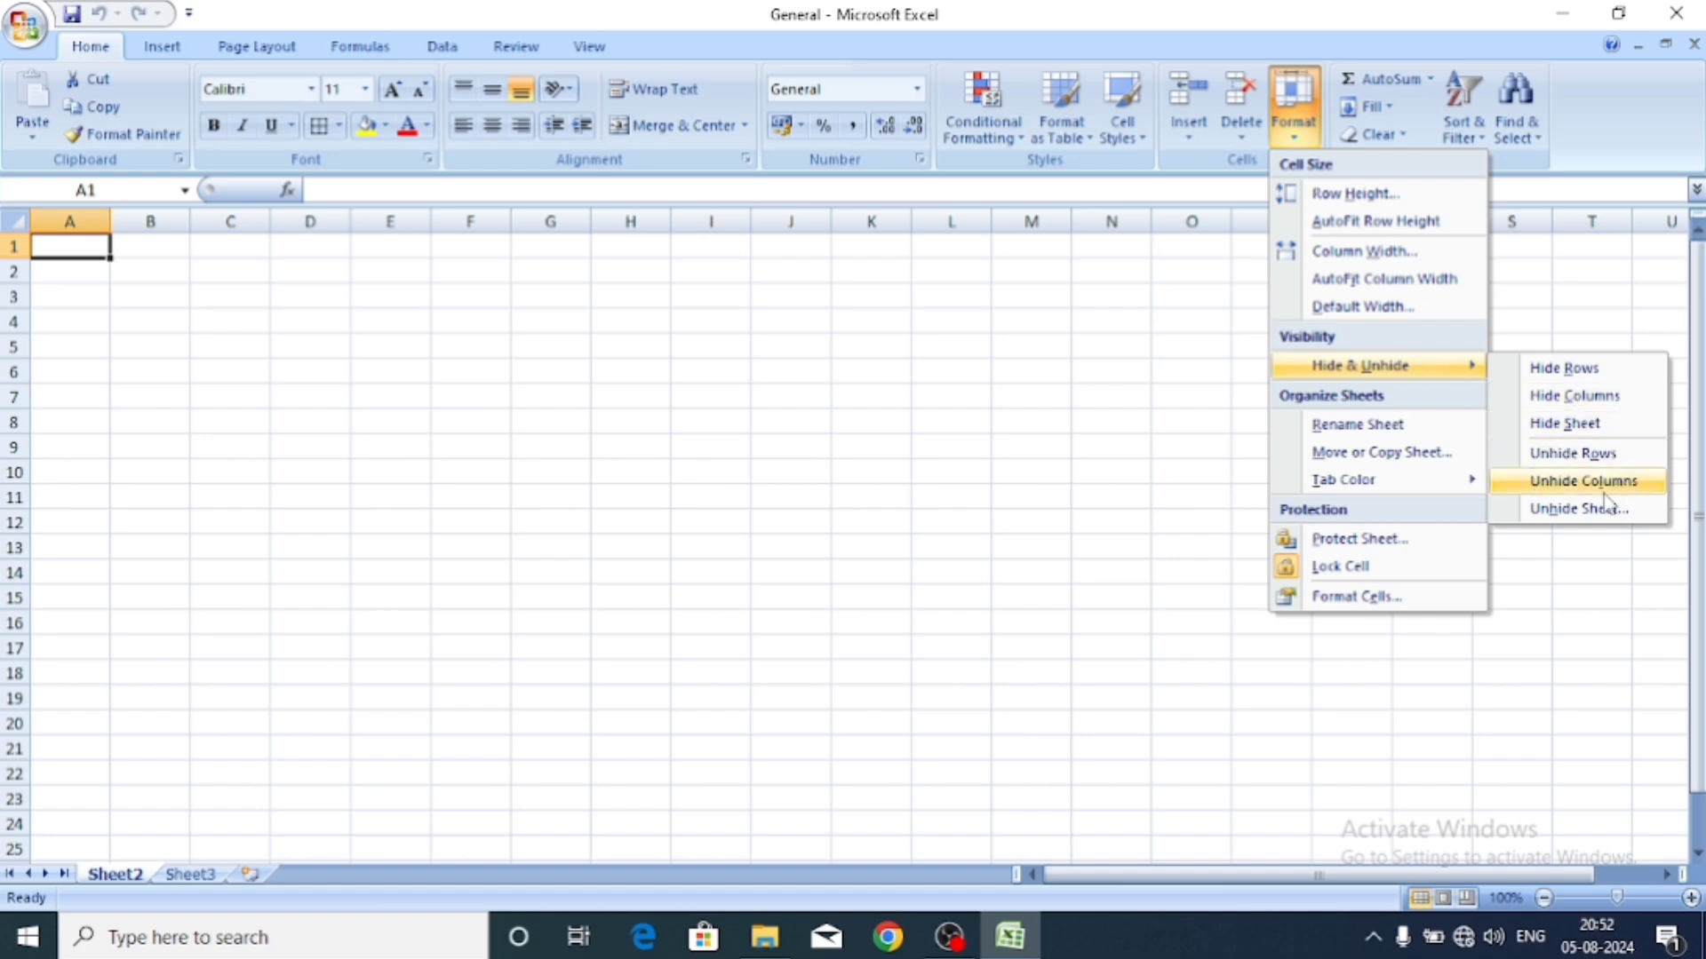
click(1585, 510)
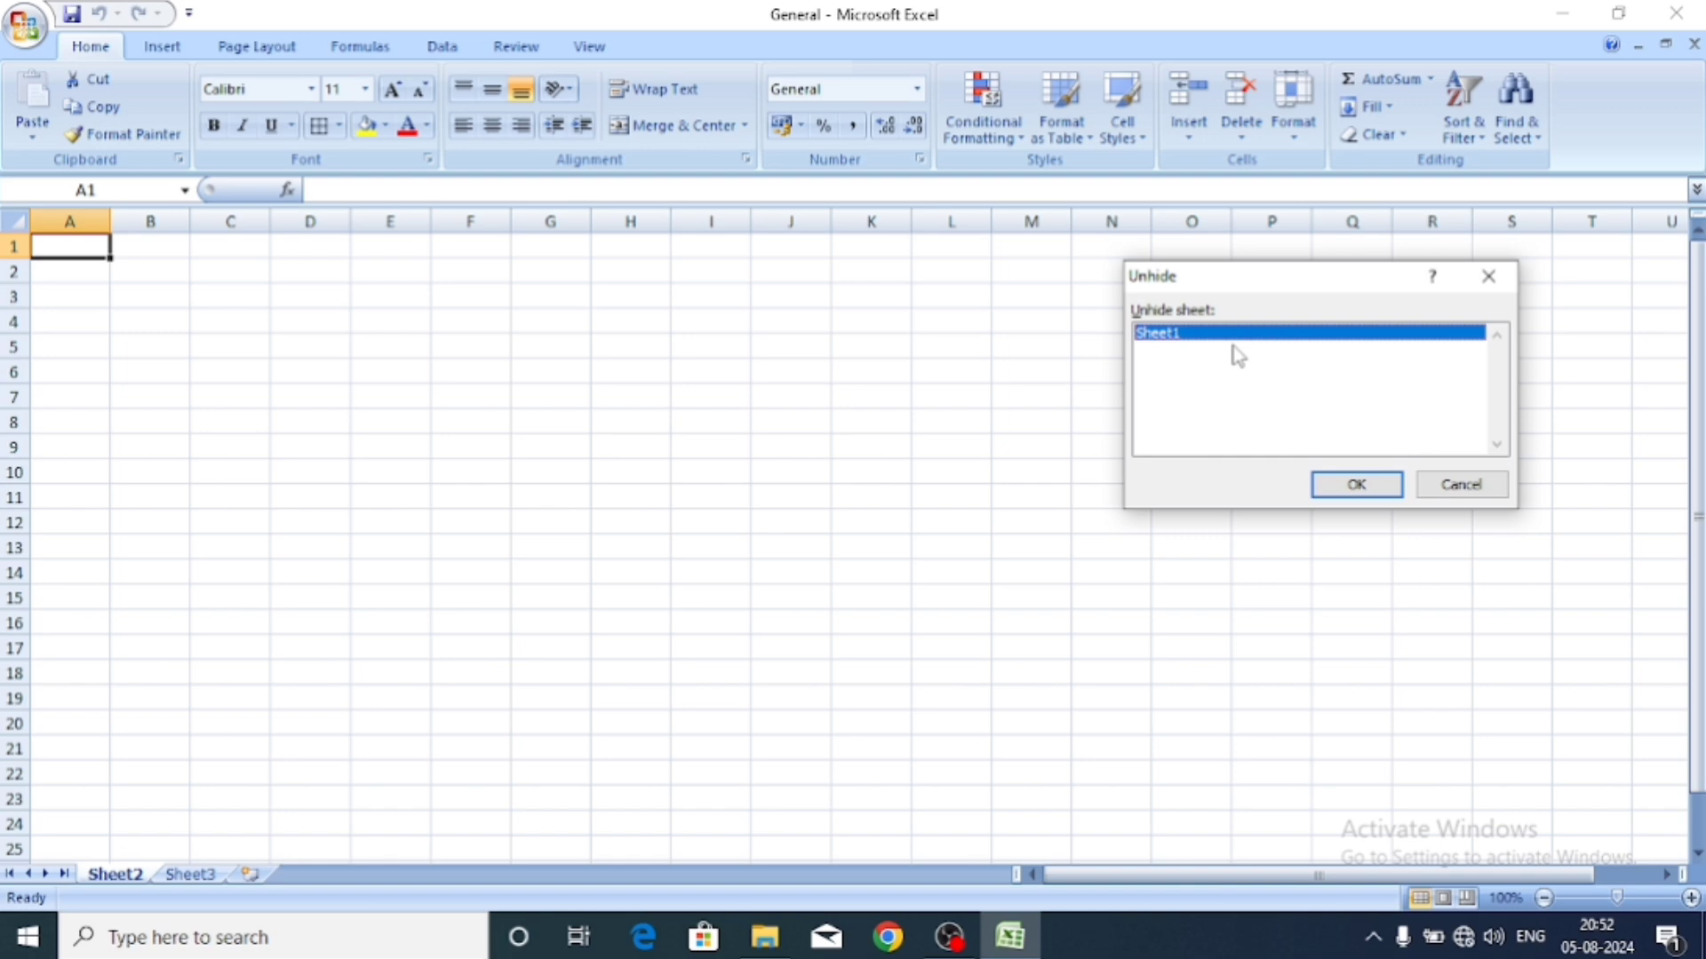
click(1344, 488)
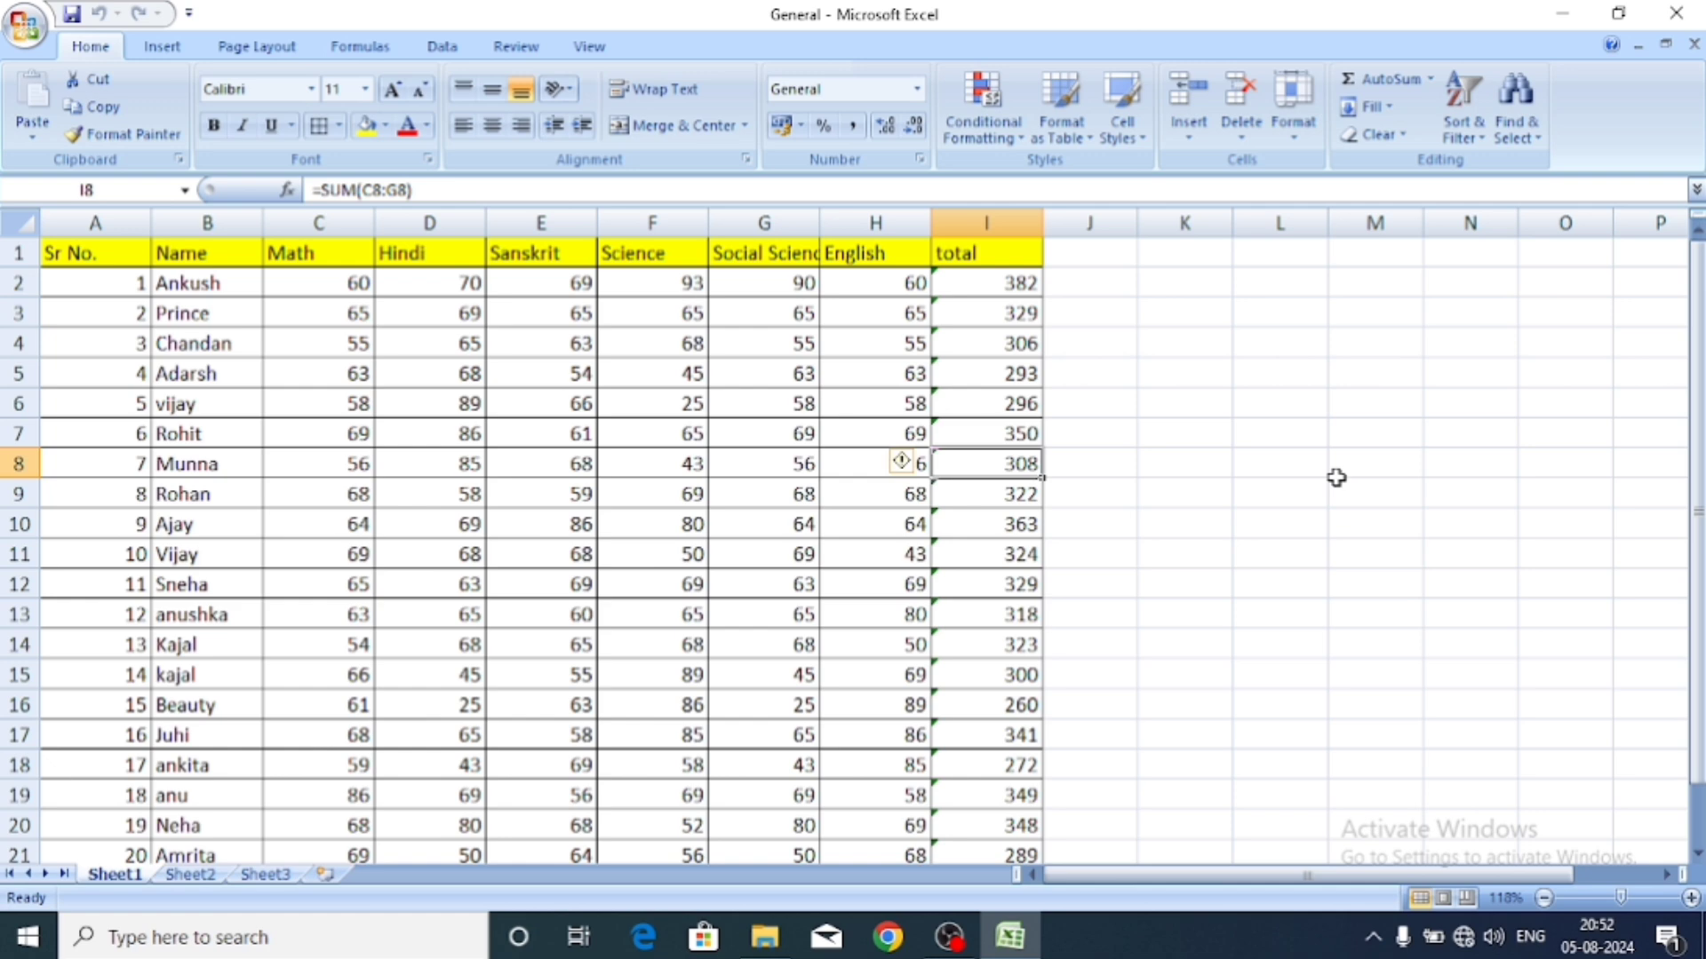
Check the Sheet2 and Sheet3 tabs, then return to the Sheet1 marks table.
click(1336, 477)
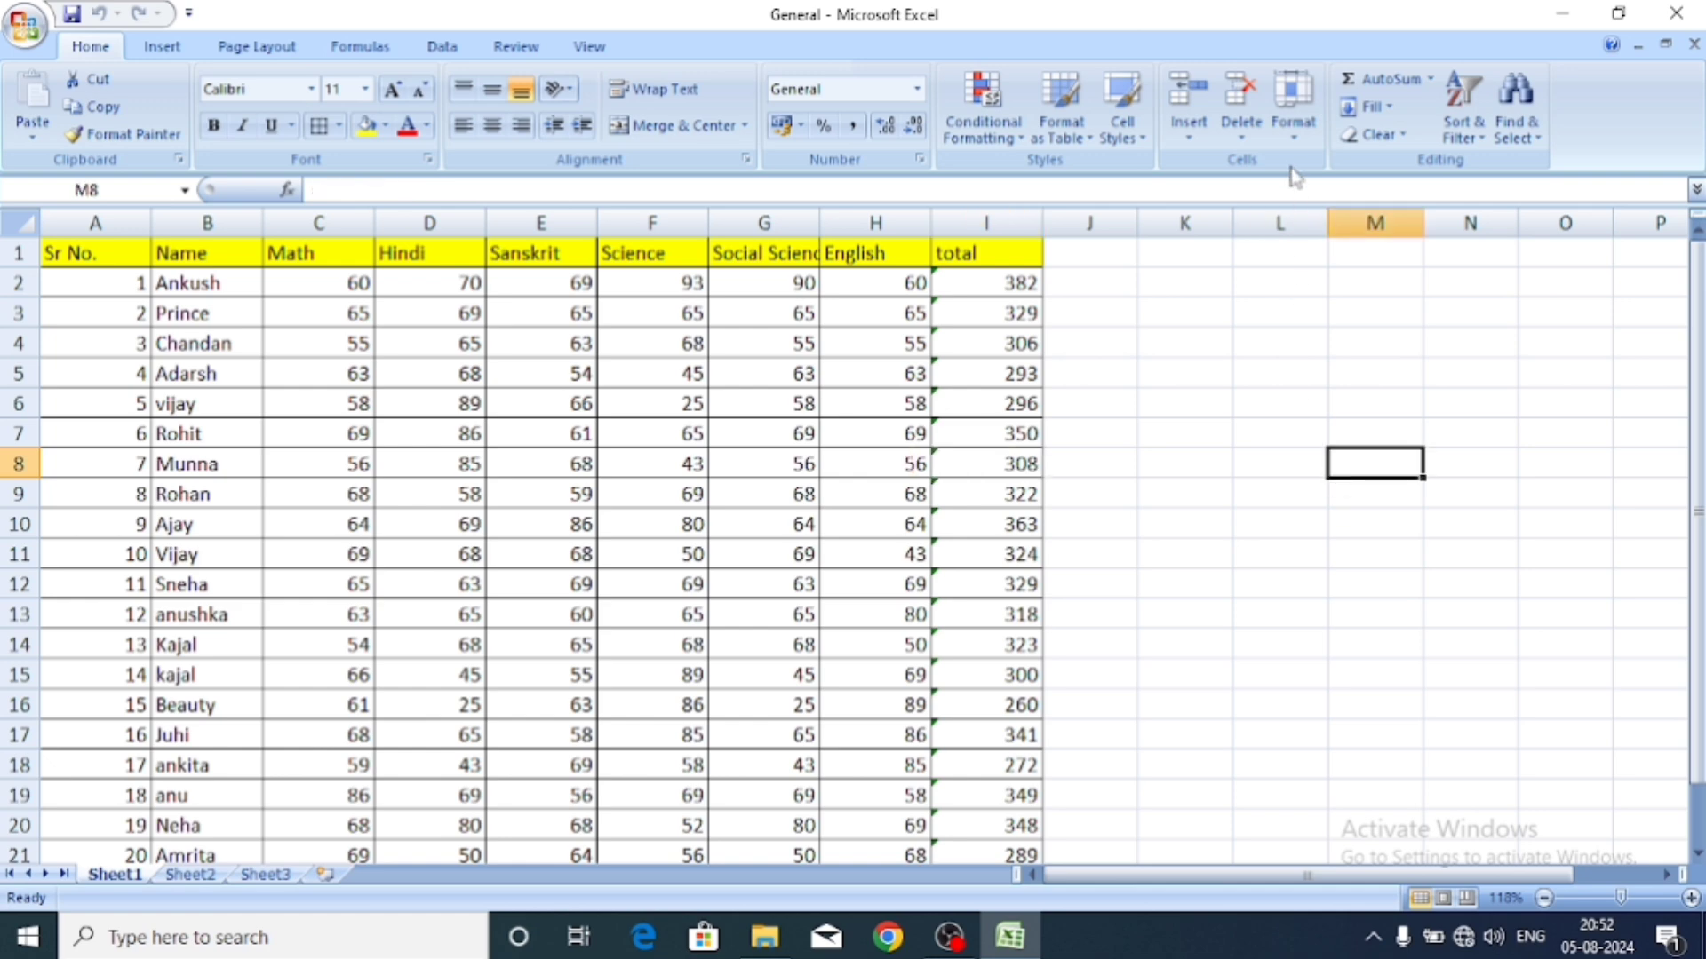
click(1293, 133)
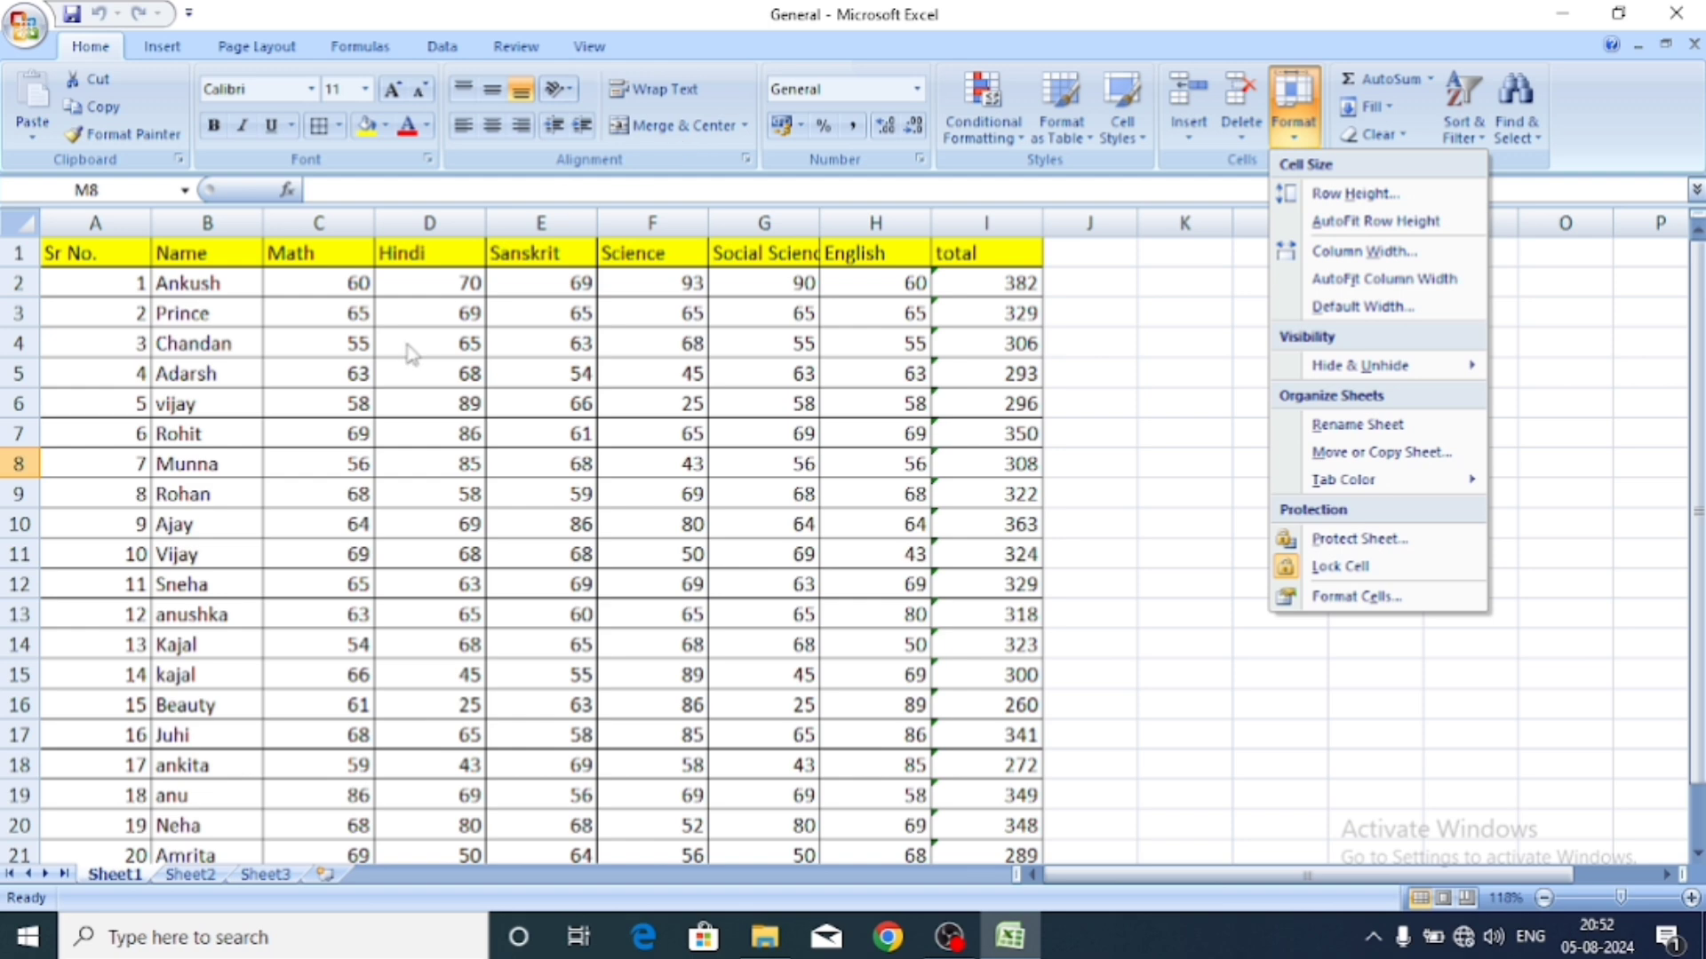
click(183, 875)
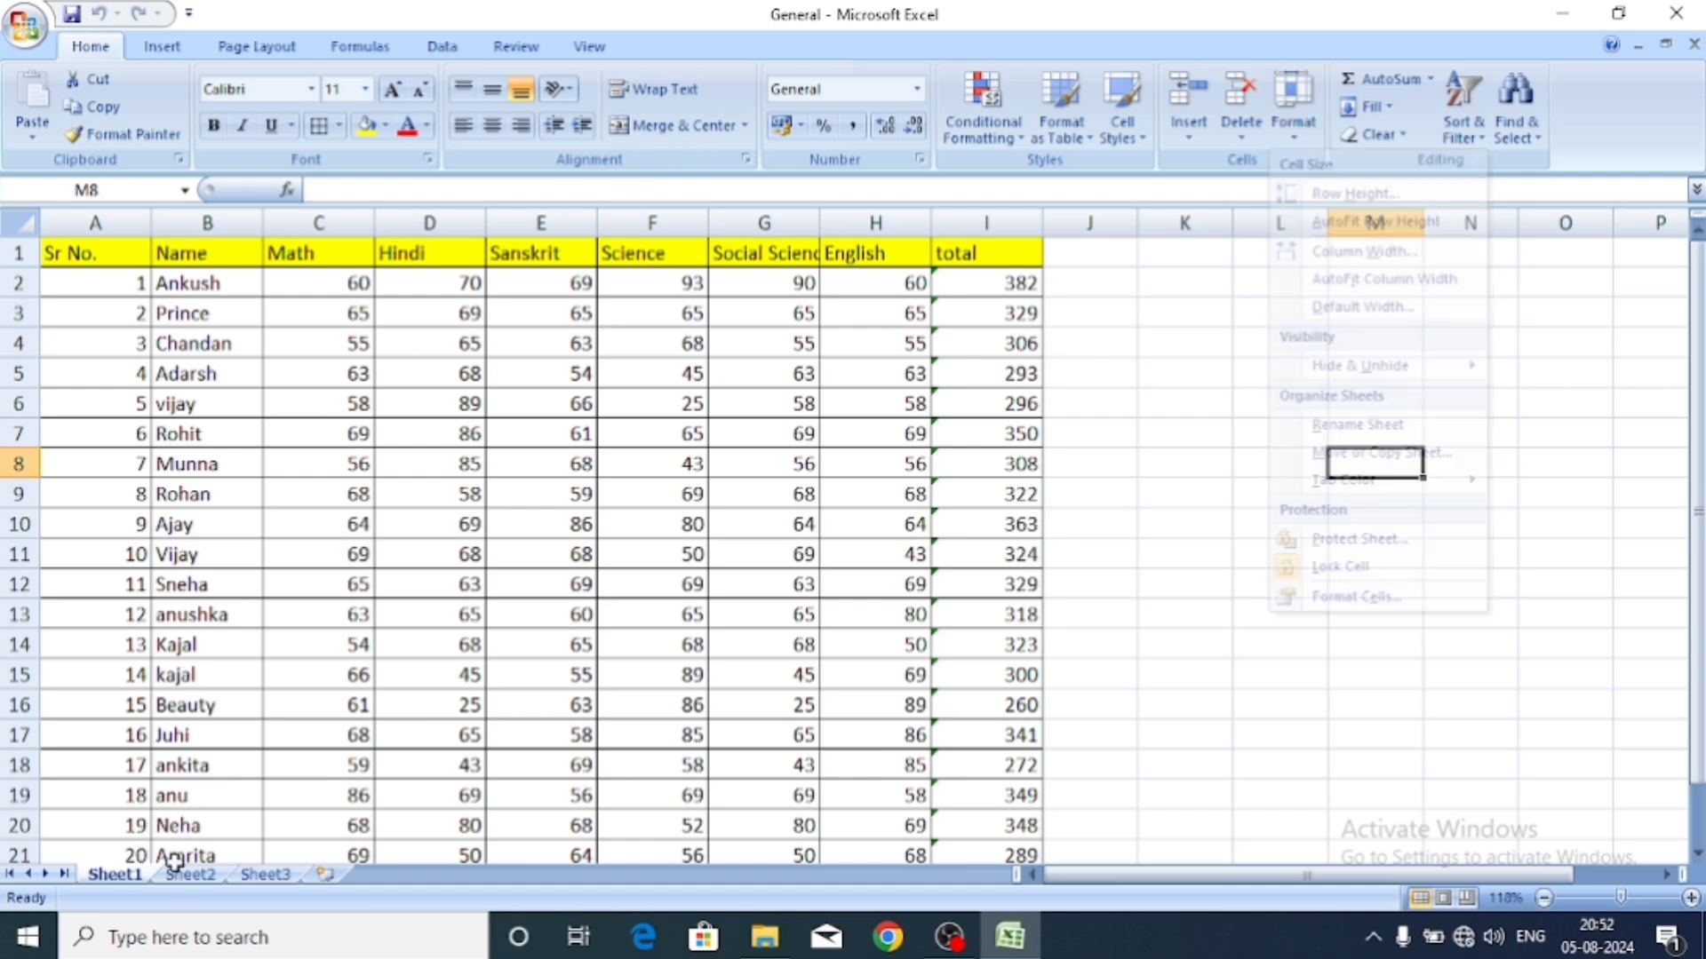
click(195, 880)
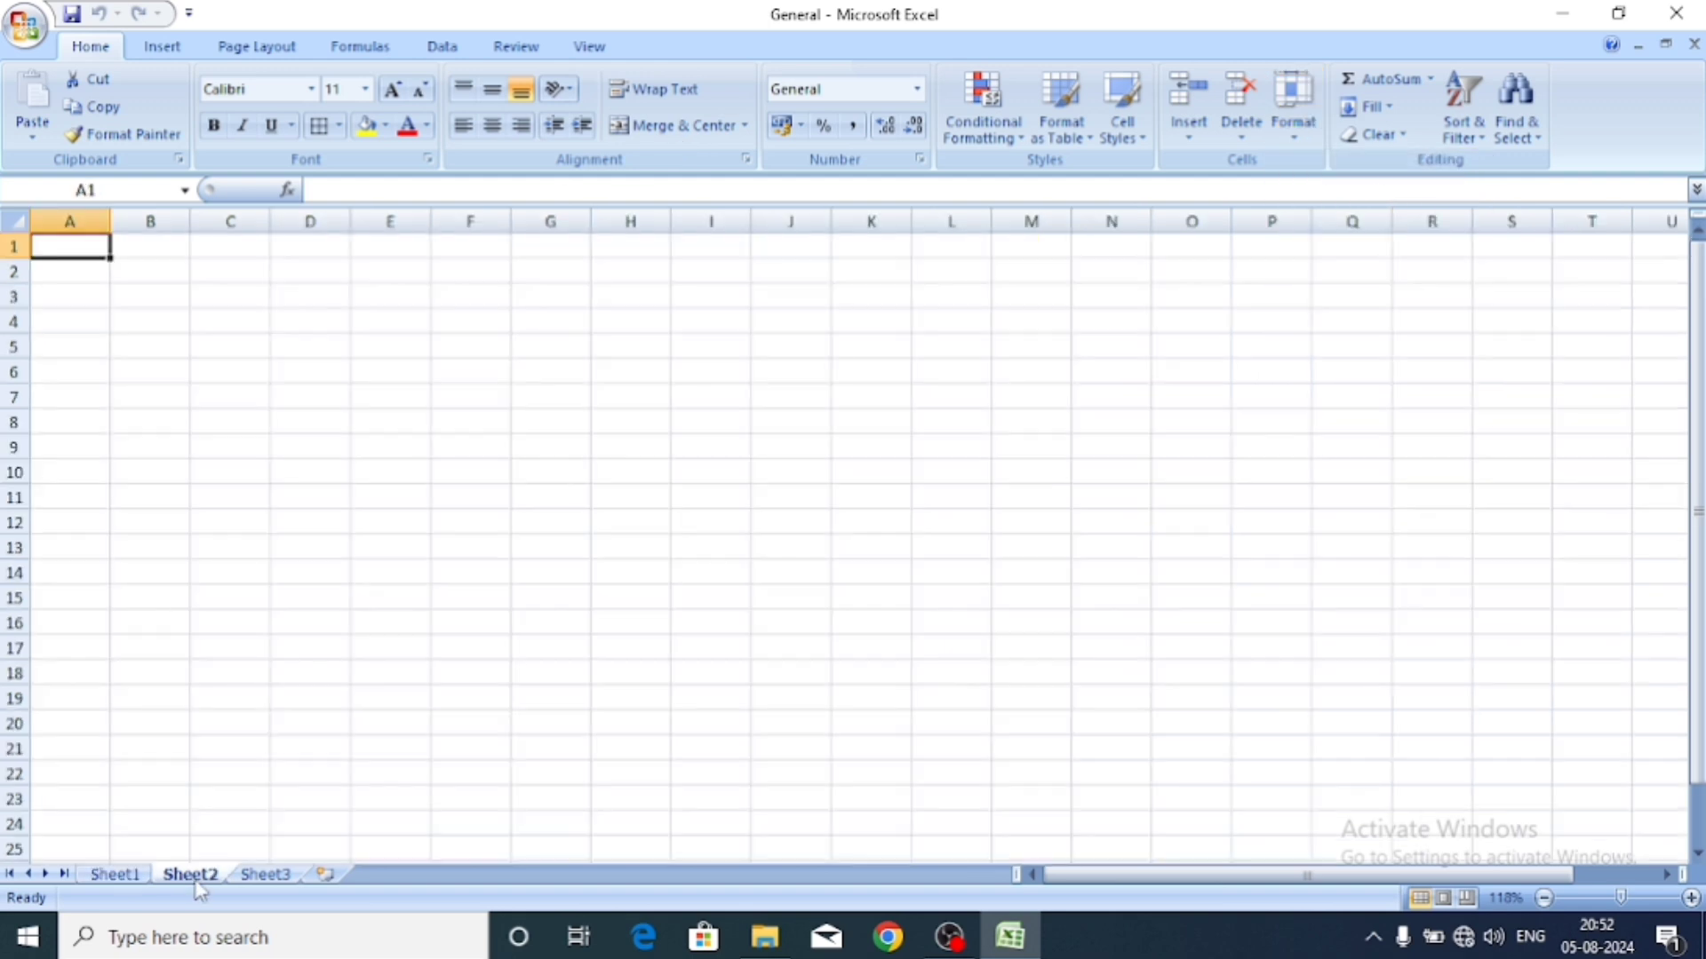
click(261, 877)
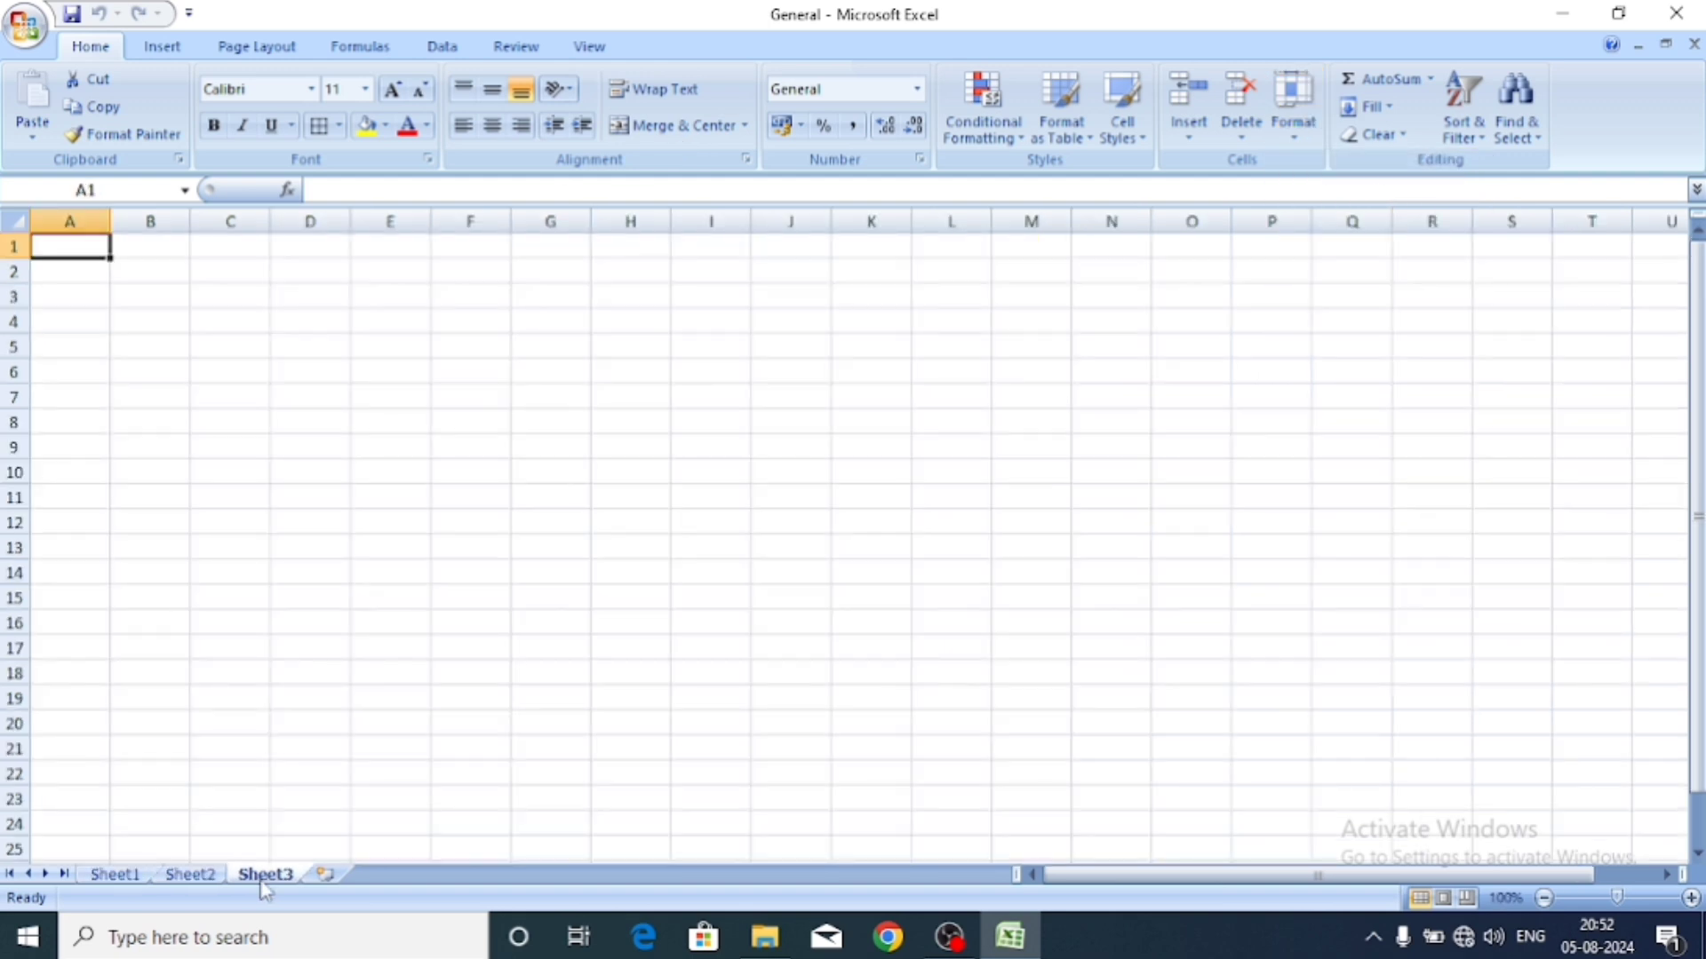
click(126, 872)
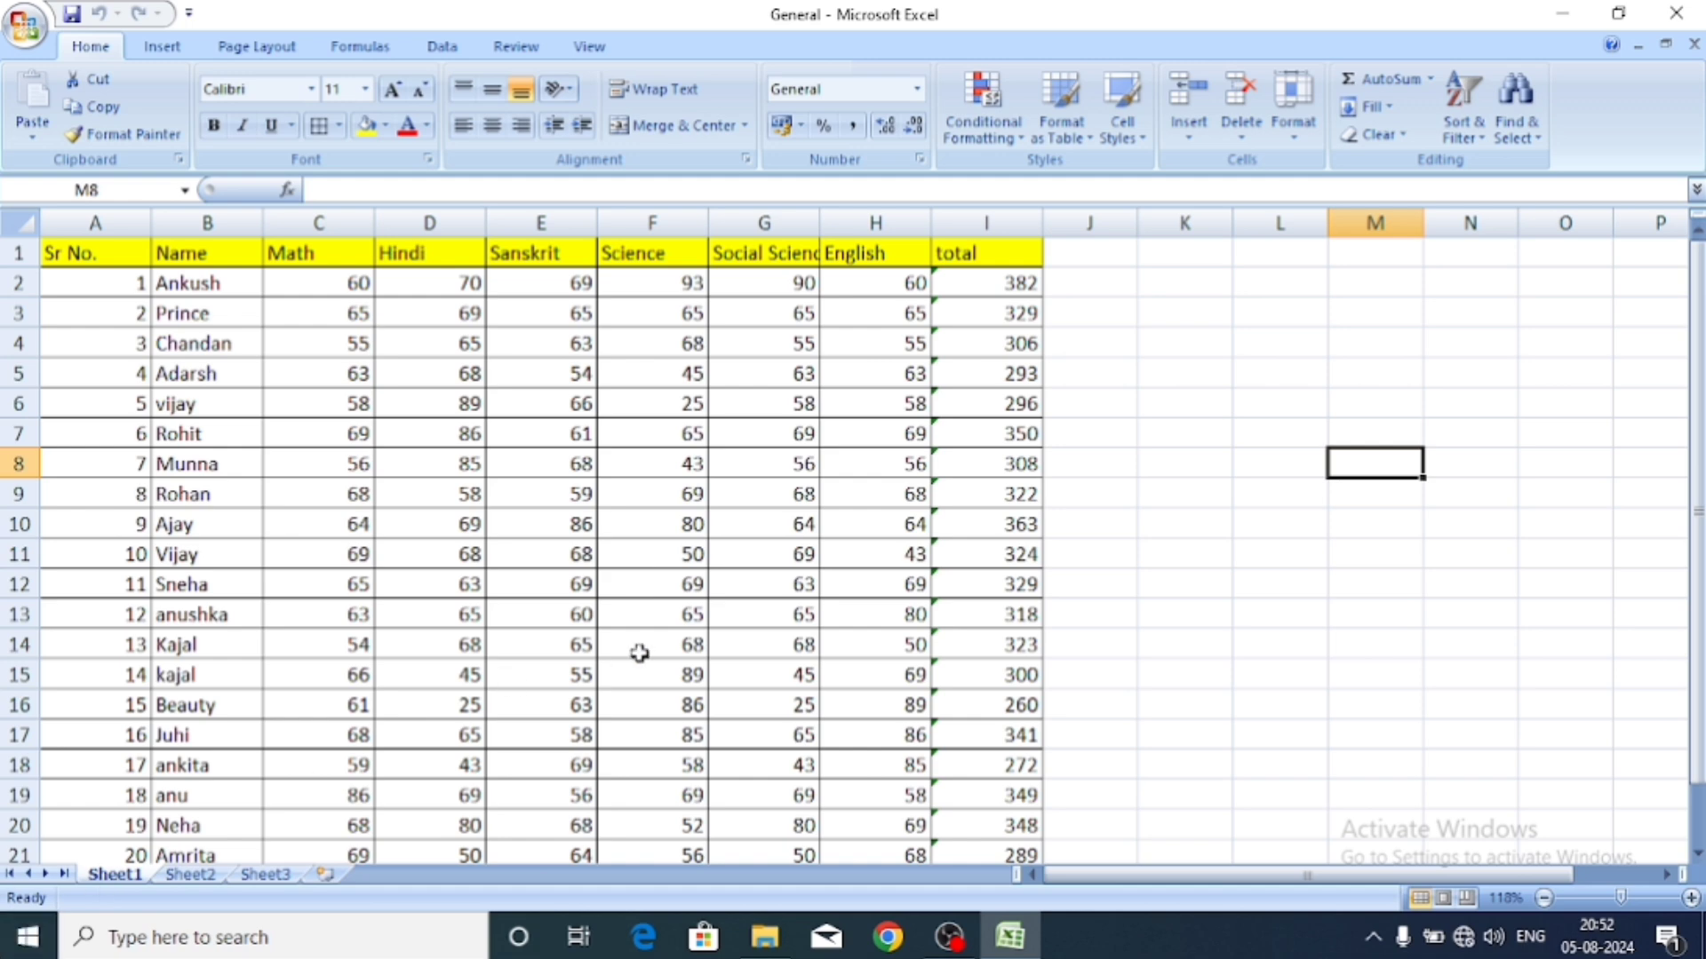
Rename the marks sheet tab from Sheet1 to 'data 1' with Rename Sheet.
click(1284, 138)
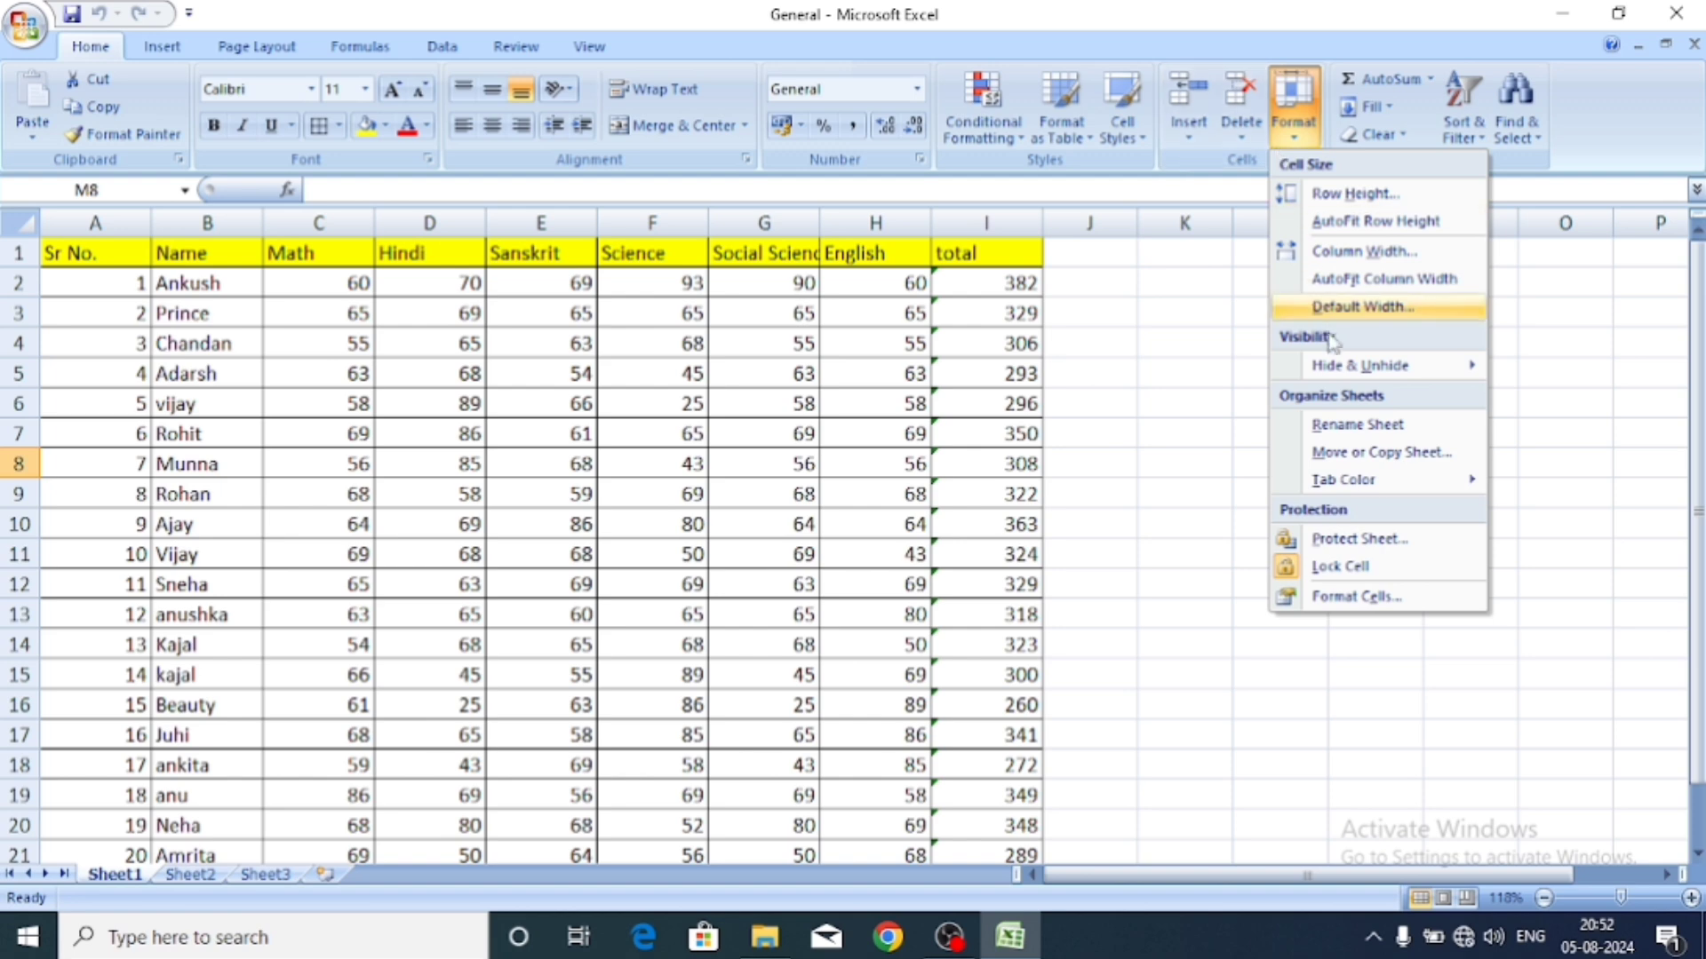
click(1348, 424)
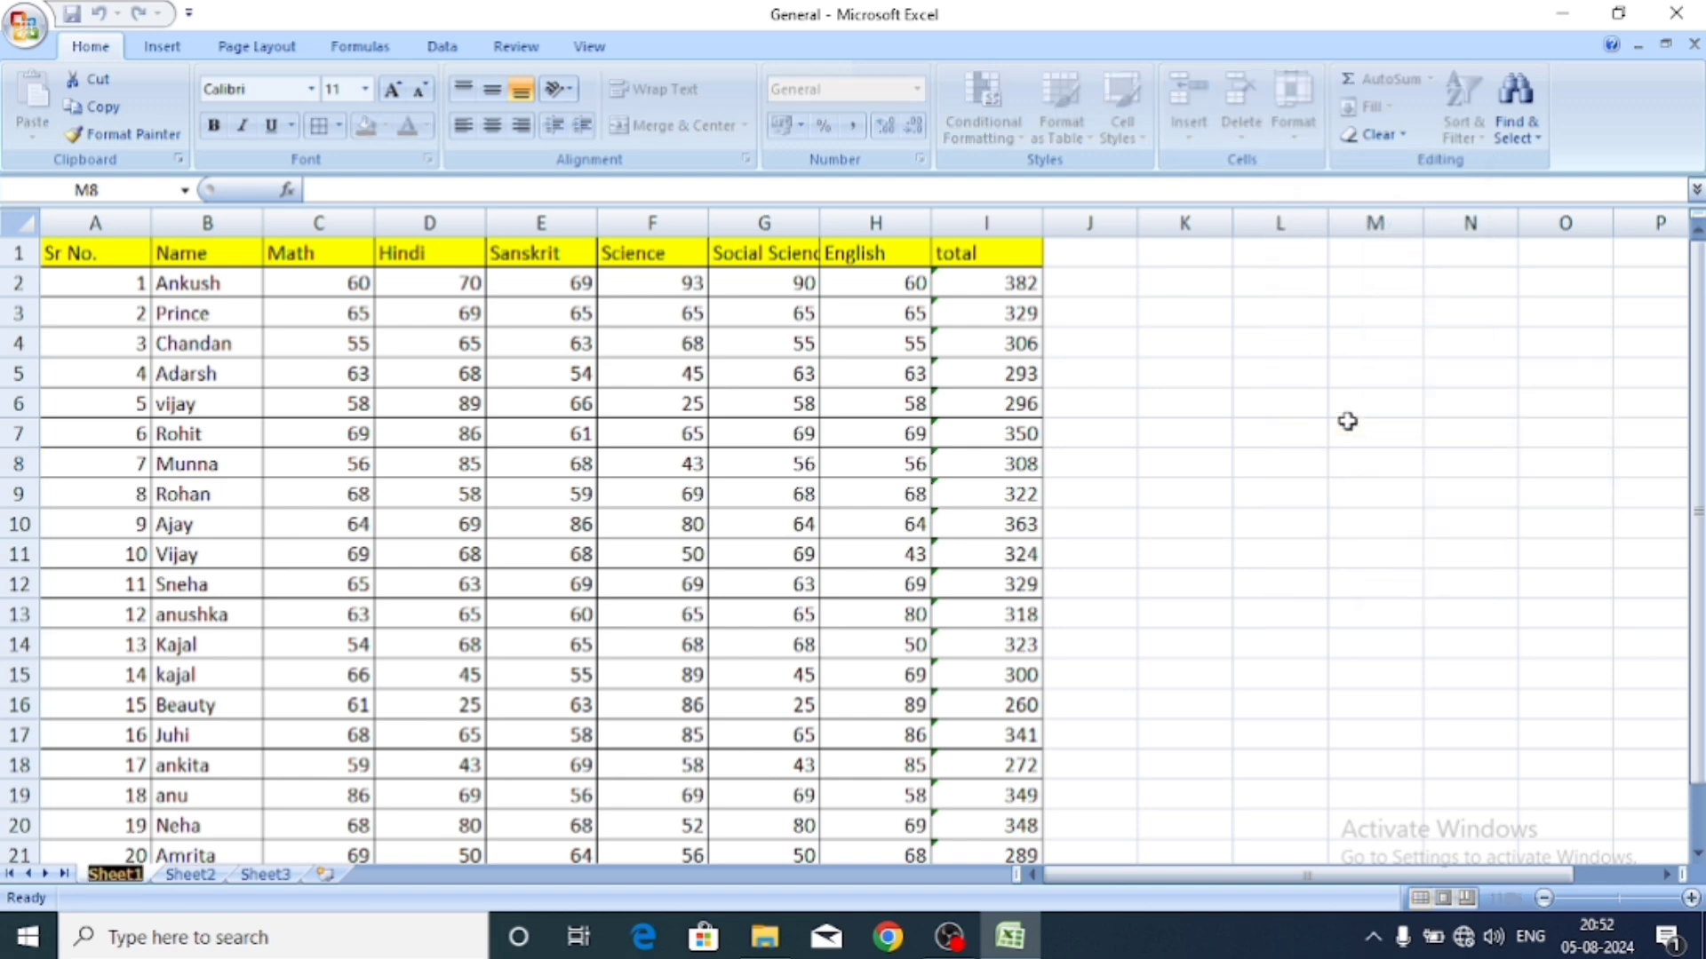
click(1289, 710)
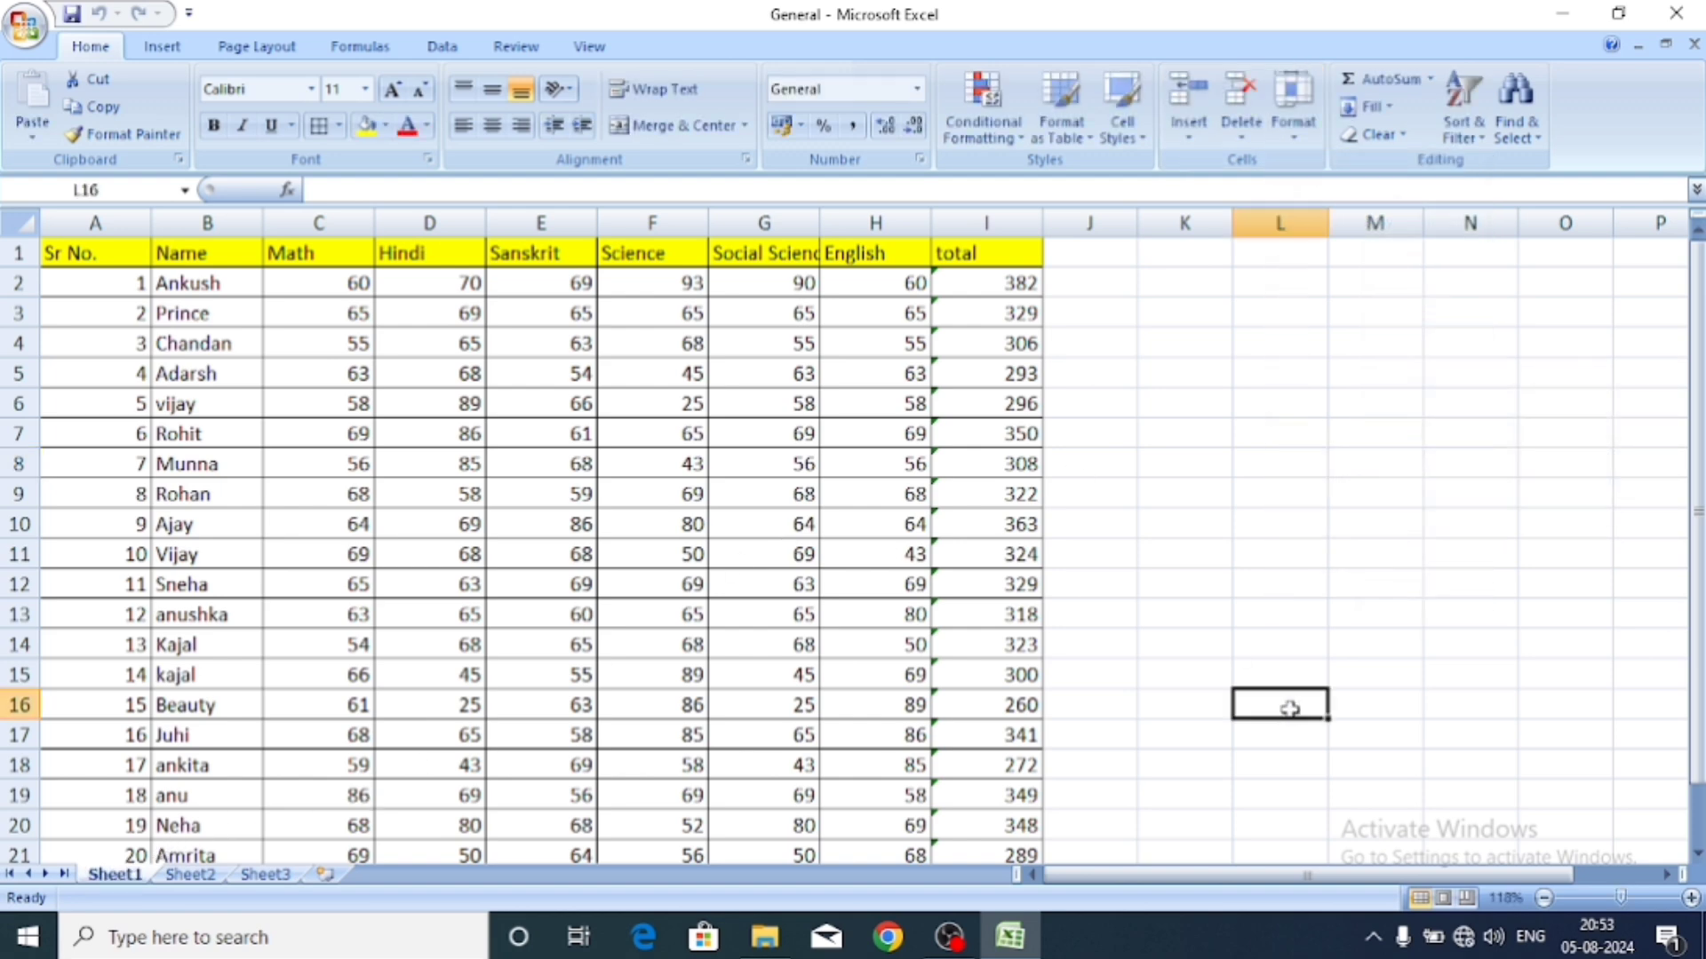
click(1299, 144)
click(1235, 617)
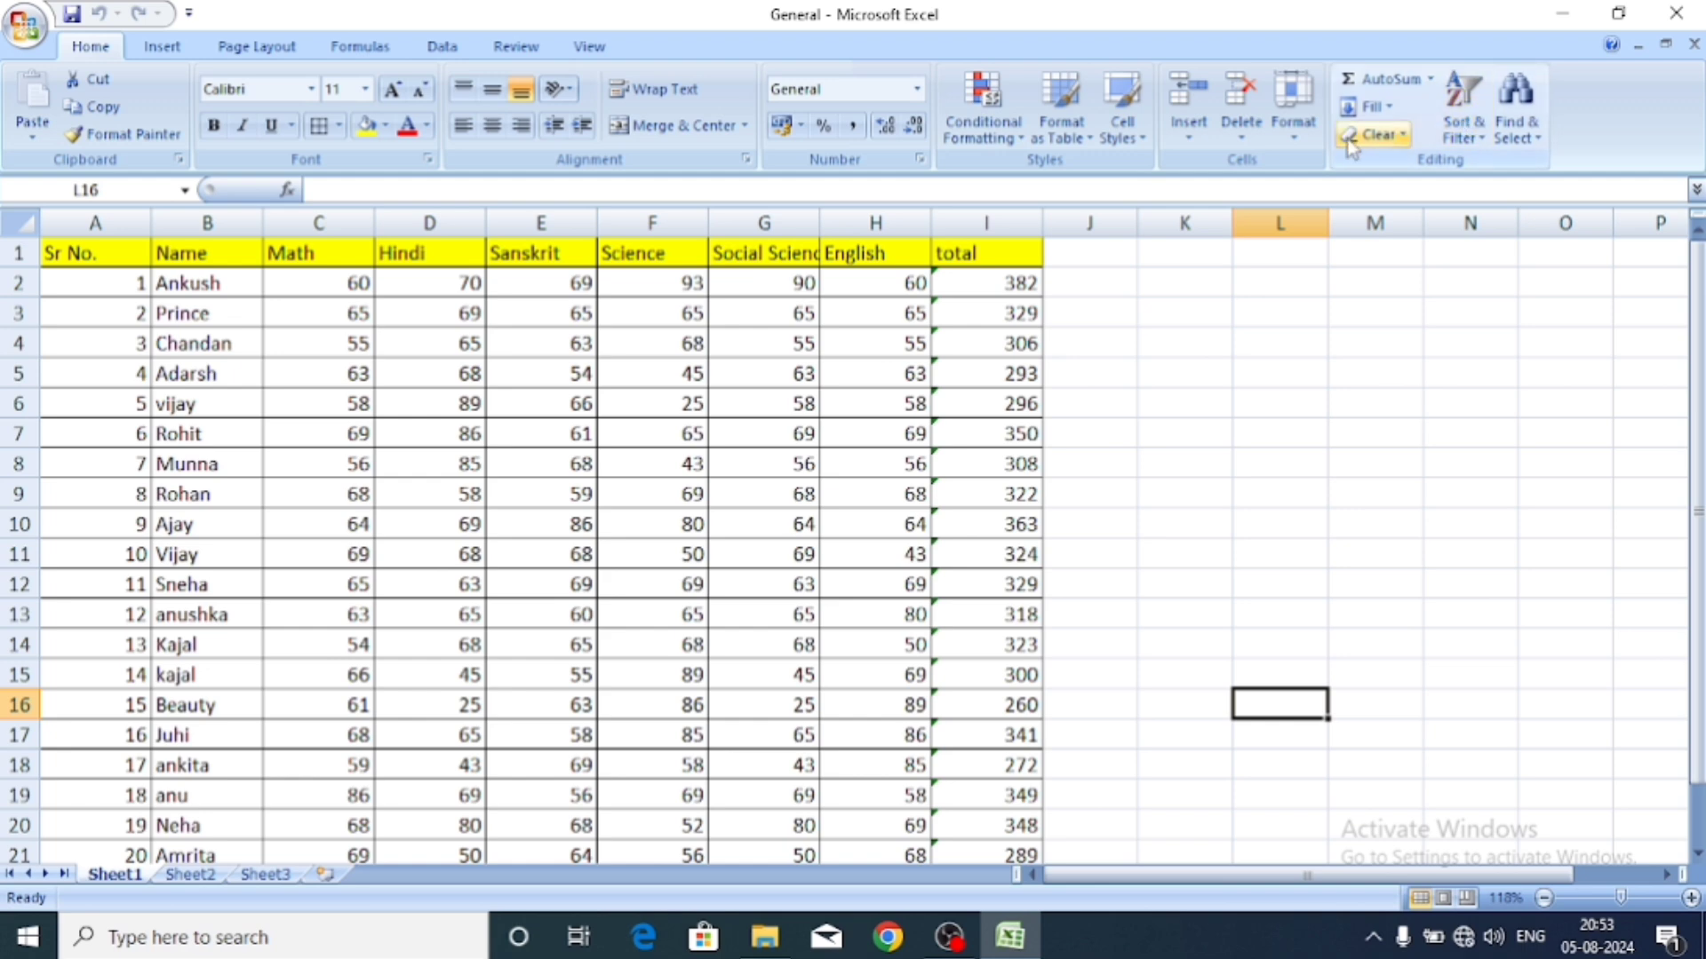
click(1304, 129)
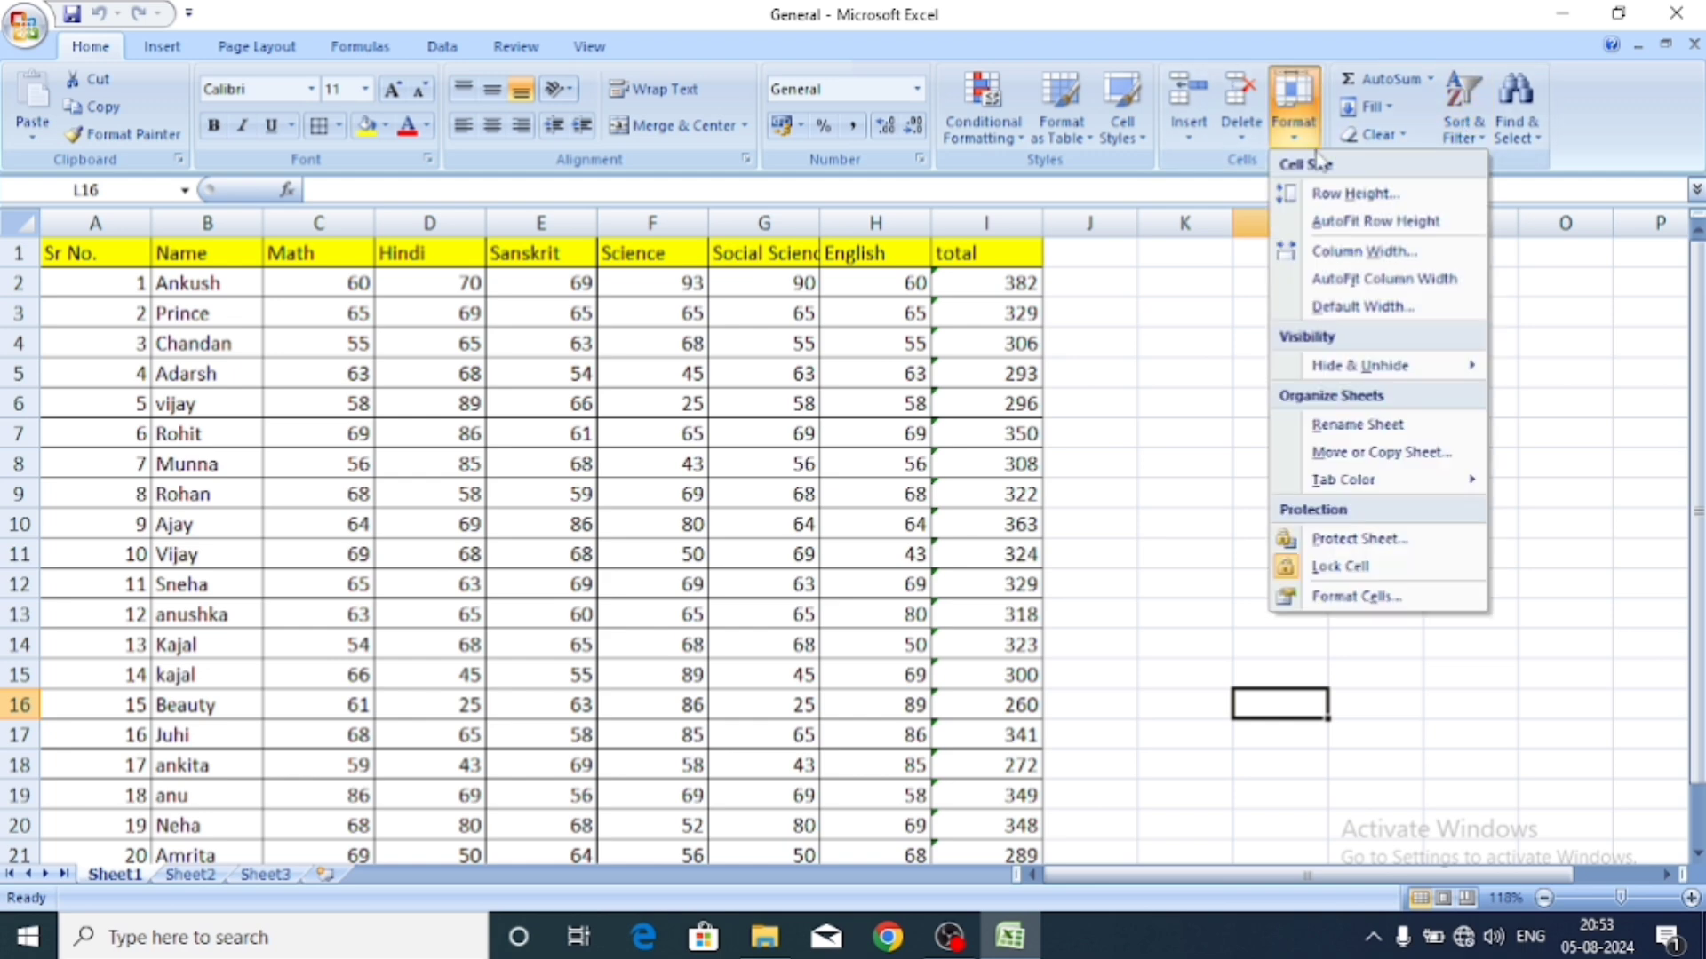
click(1388, 429)
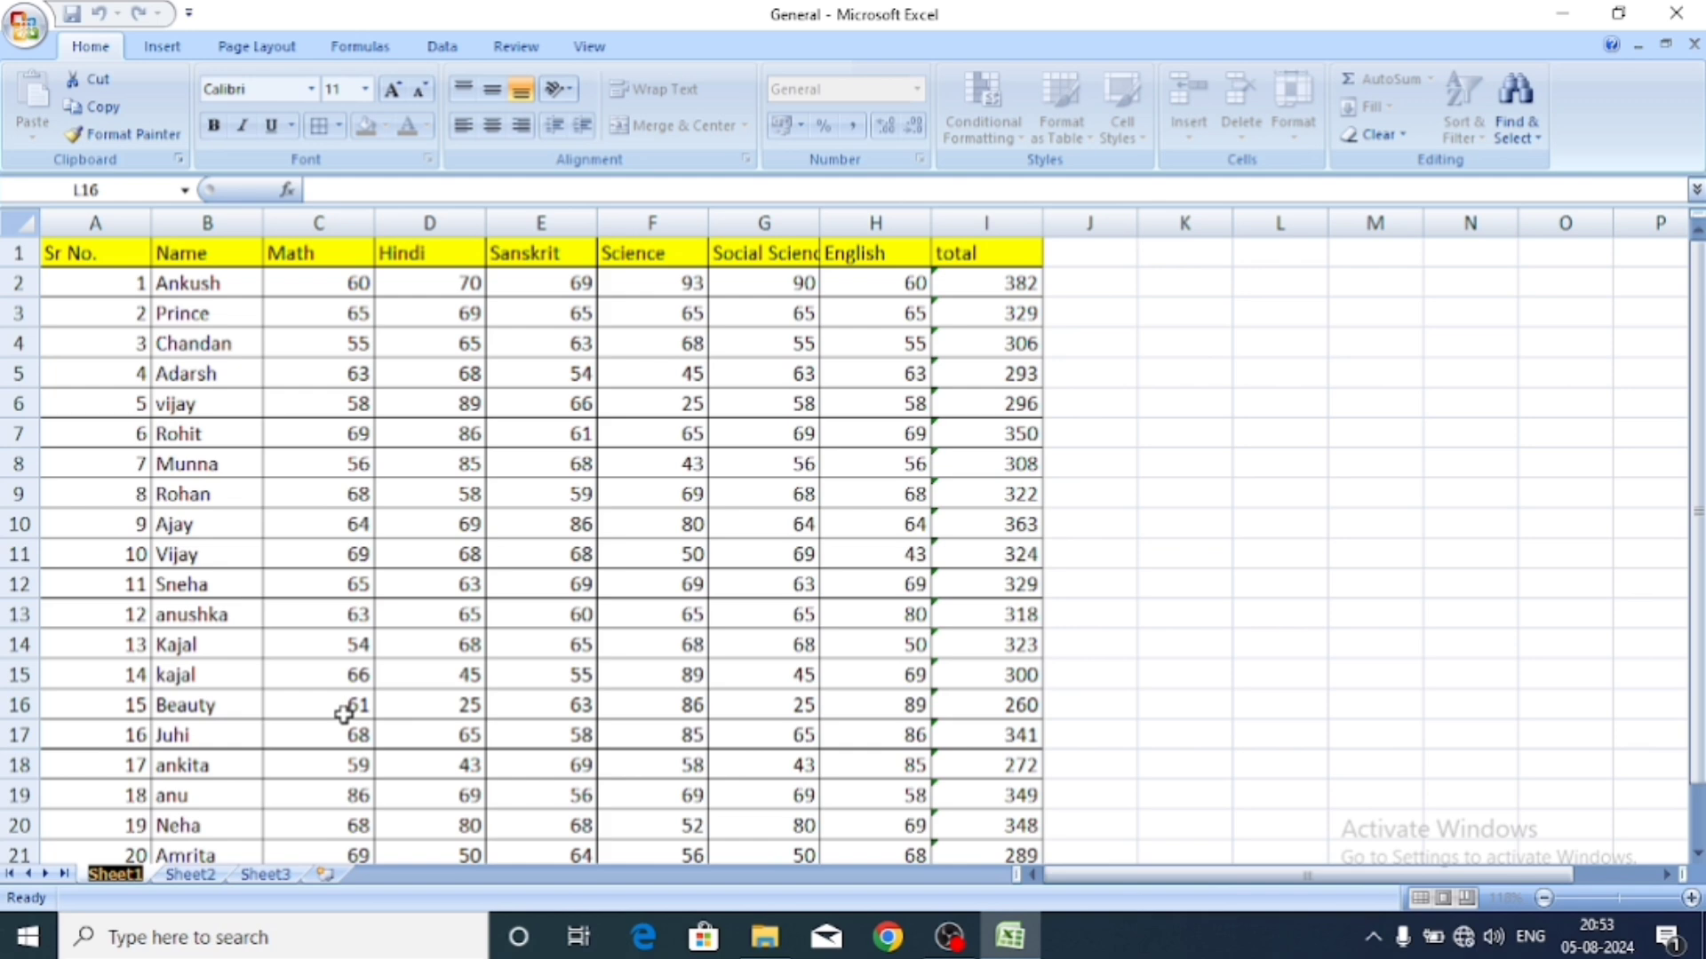
text(data)
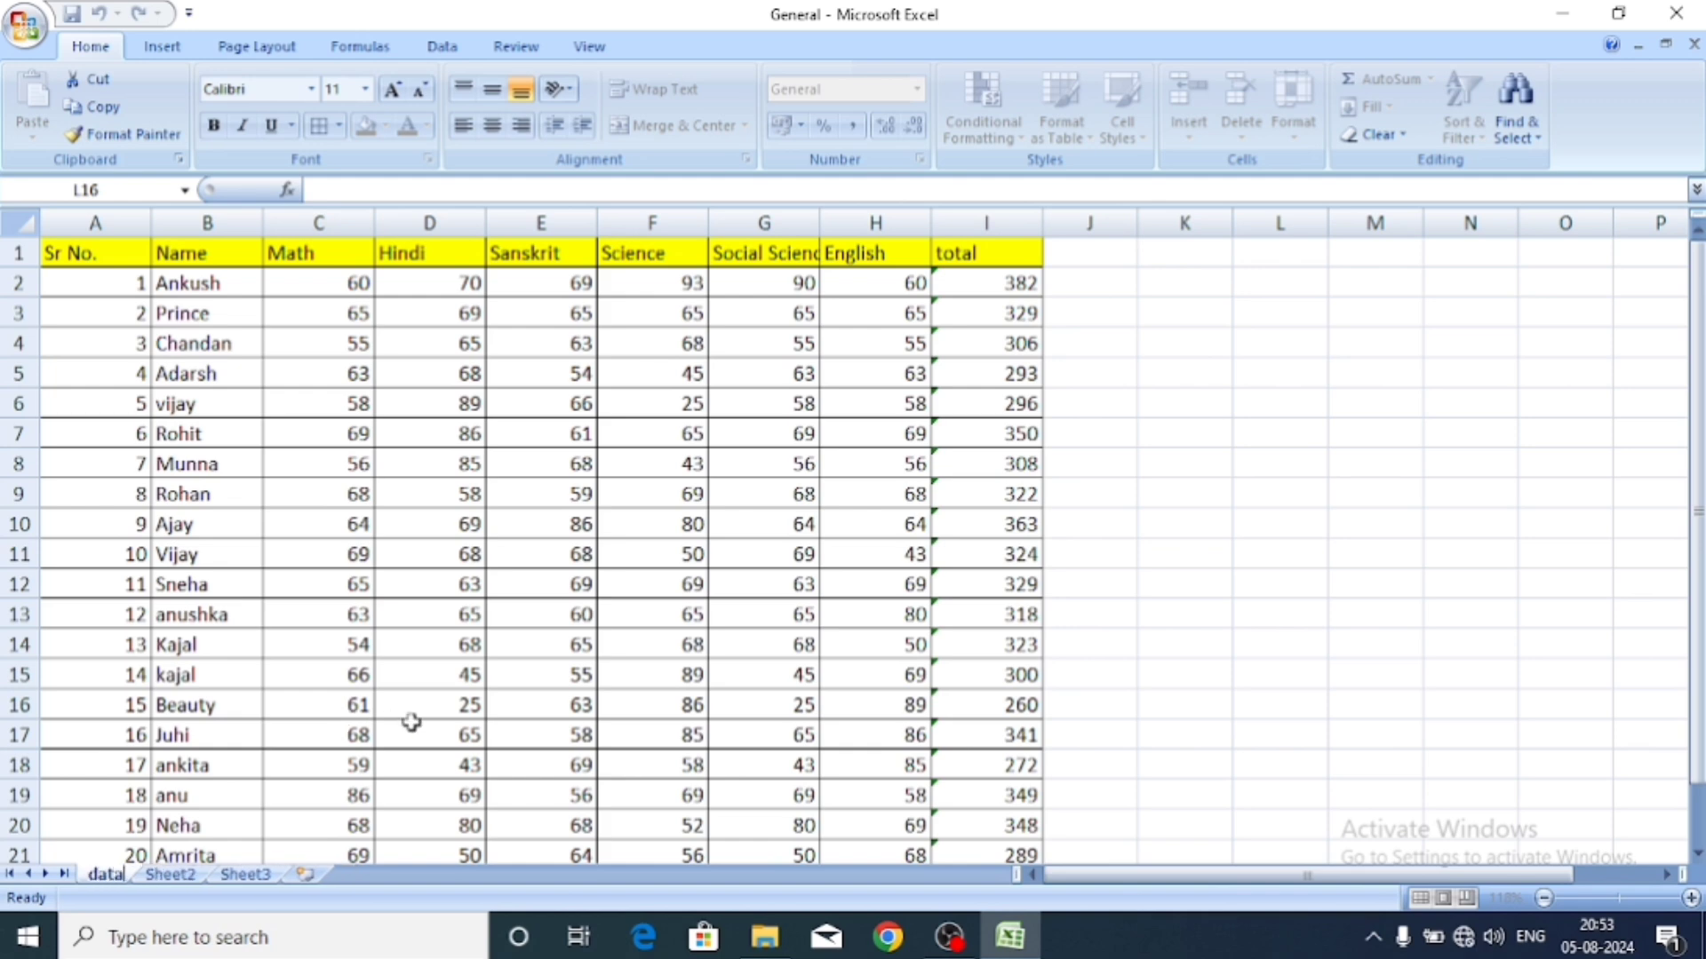
text( 1)
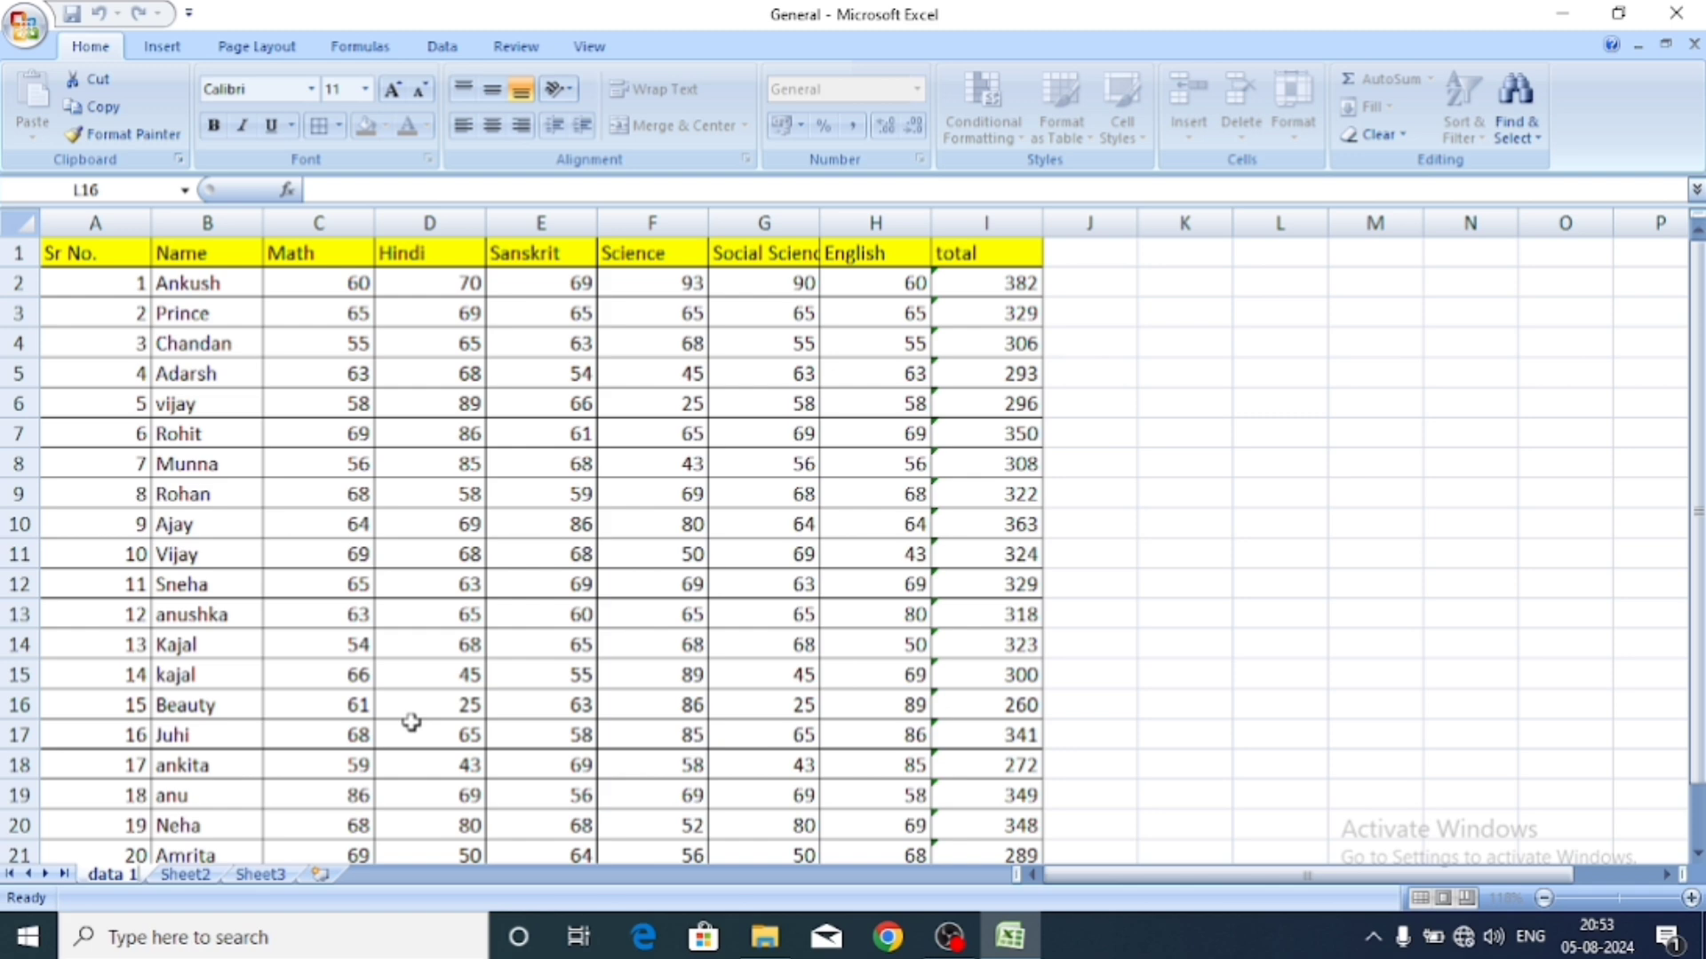
Commit 'data 1', rename Sheet2 to 'home 1', and go back to data 1.
click(1121, 770)
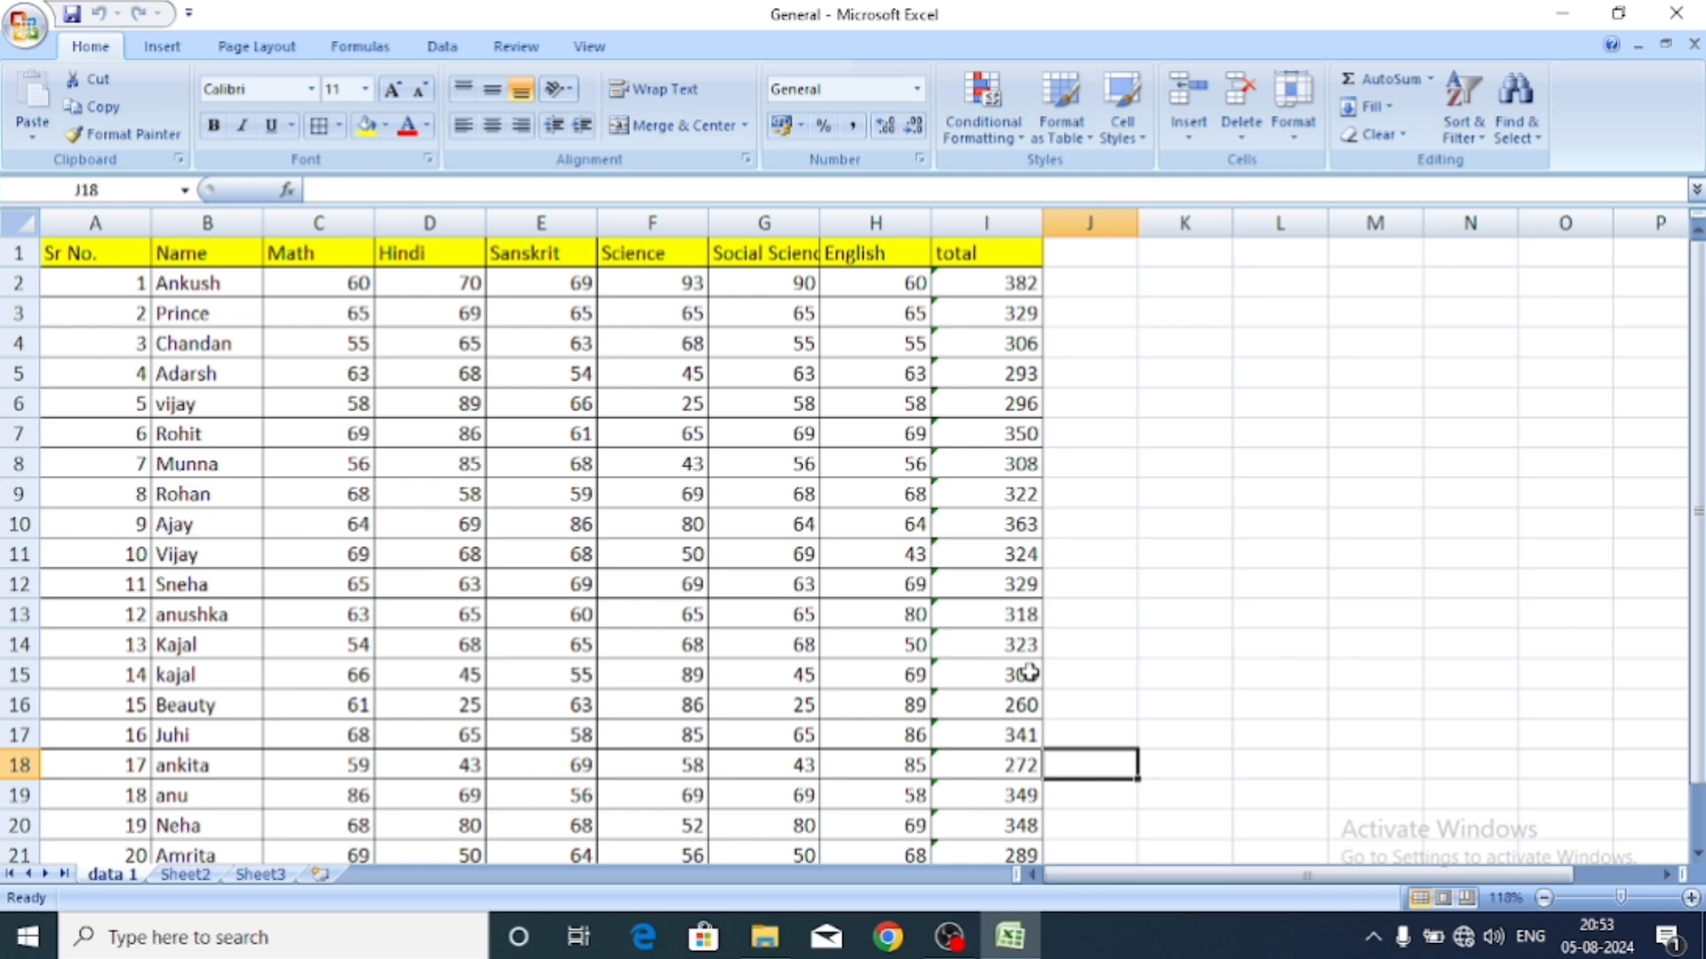
click(1098, 647)
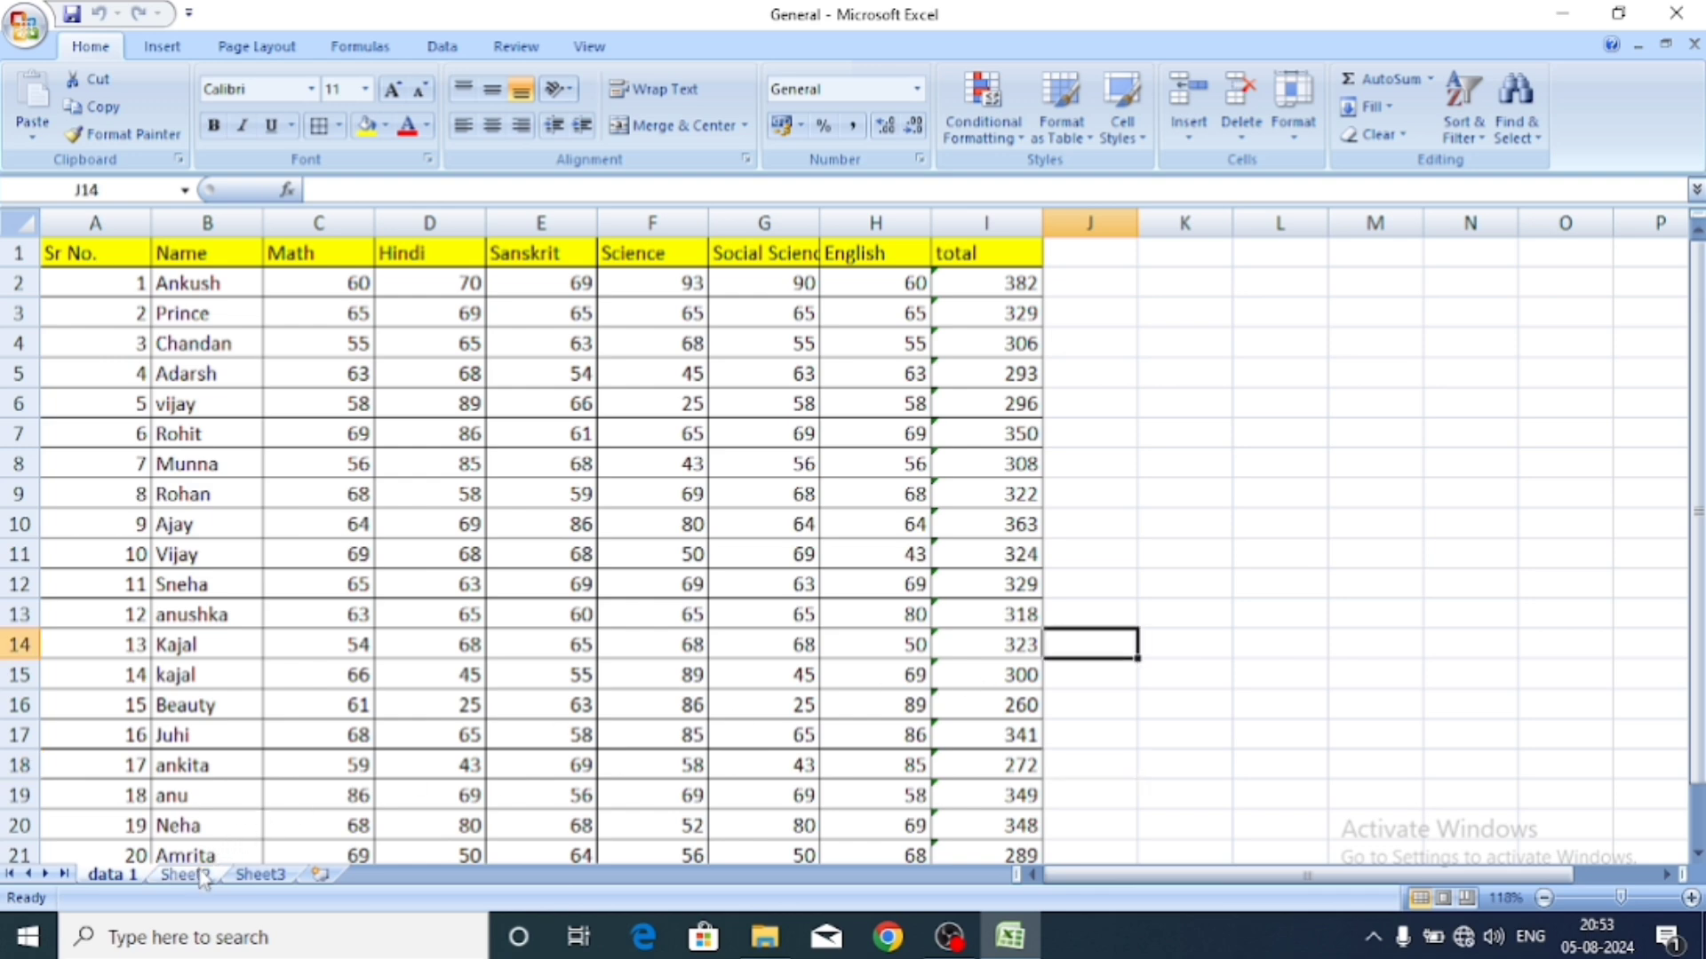
click(197, 875)
click(1309, 140)
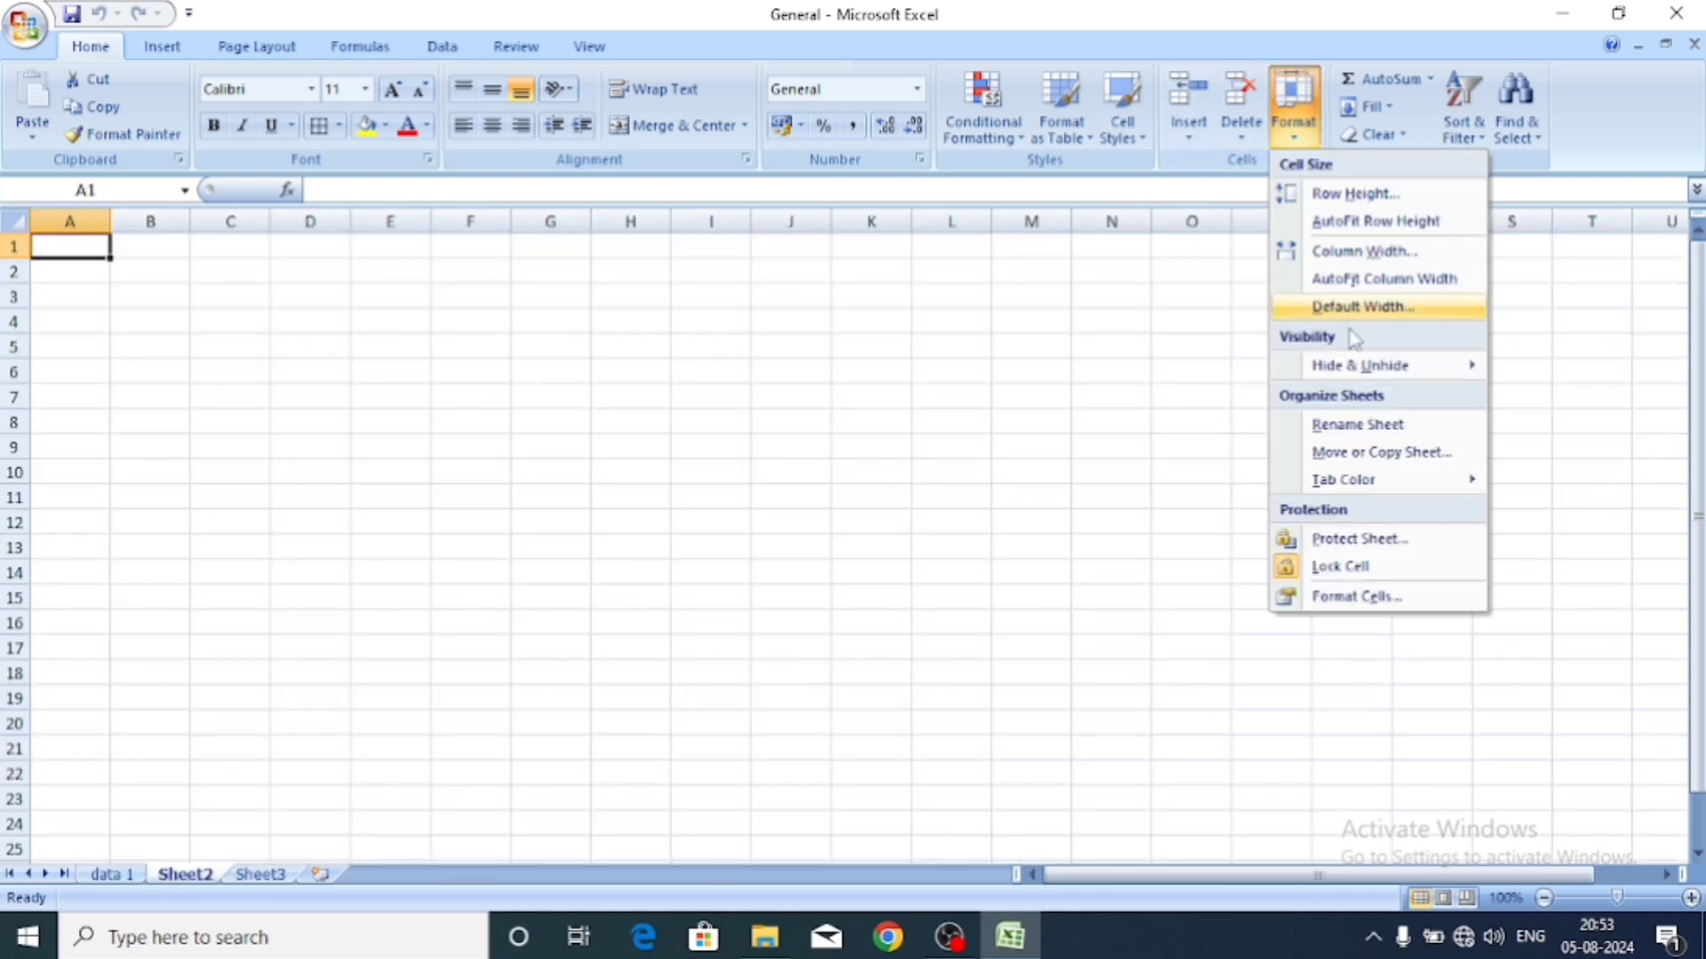
click(1373, 422)
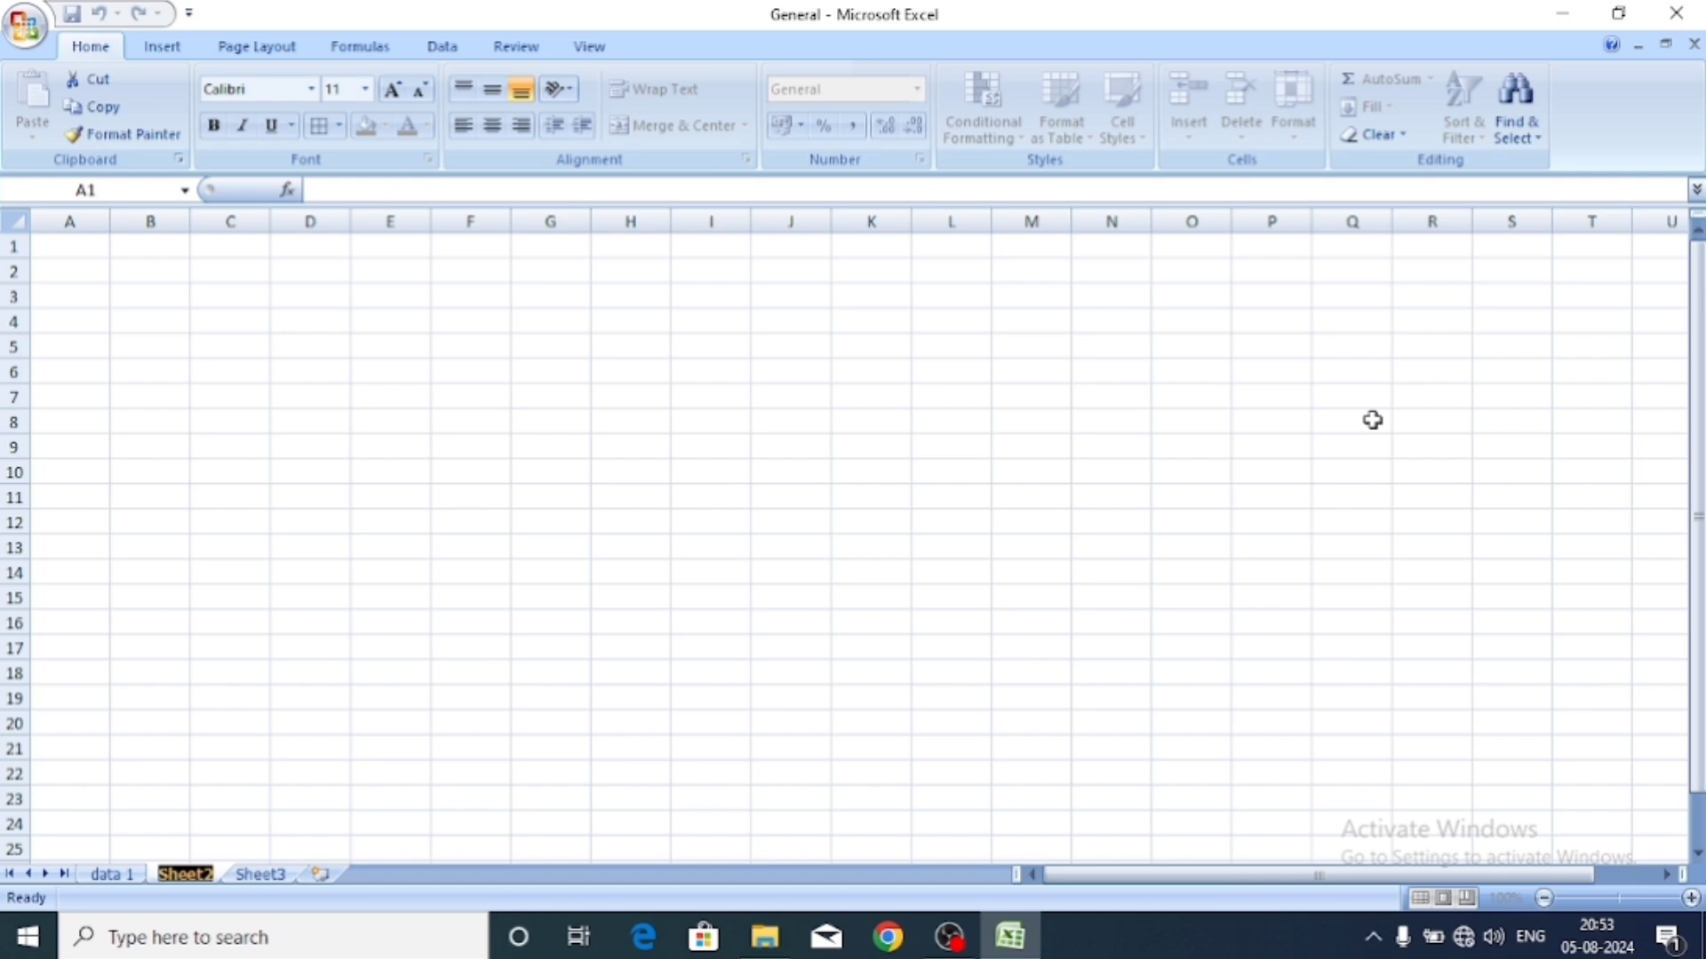
text(data 2)
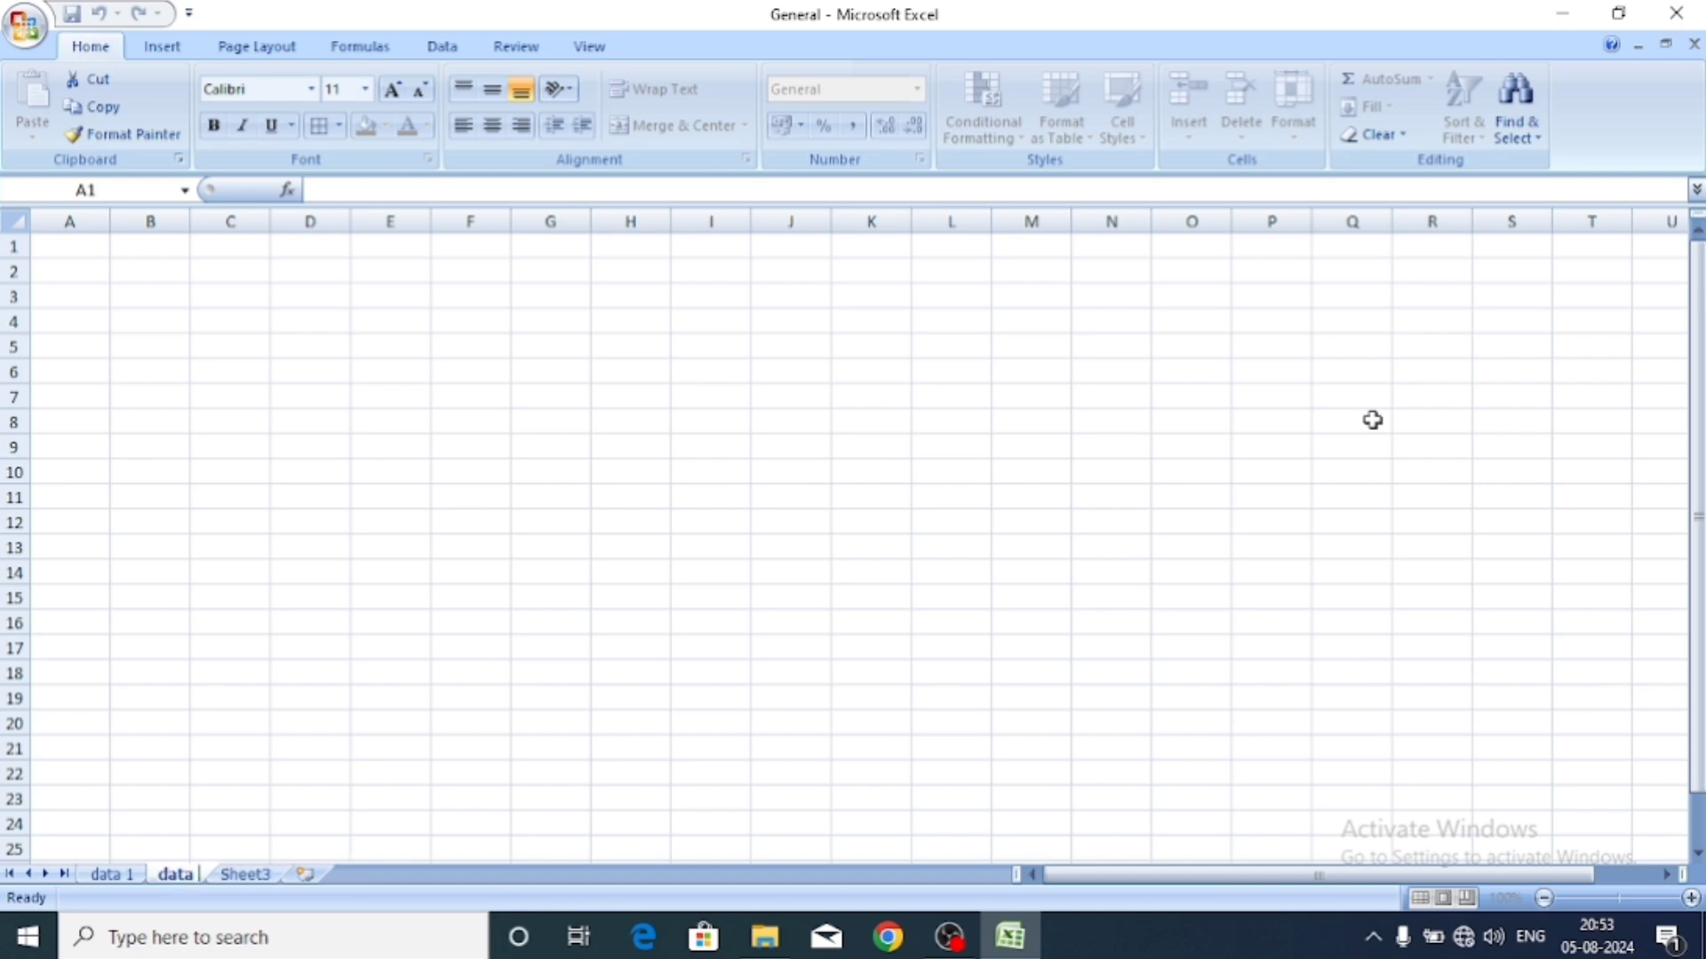
key(BackSpace)
key(BackSpace)
key(BackSpace)
key(BackSpace)
key(BackSpace)
key(BackSpace)
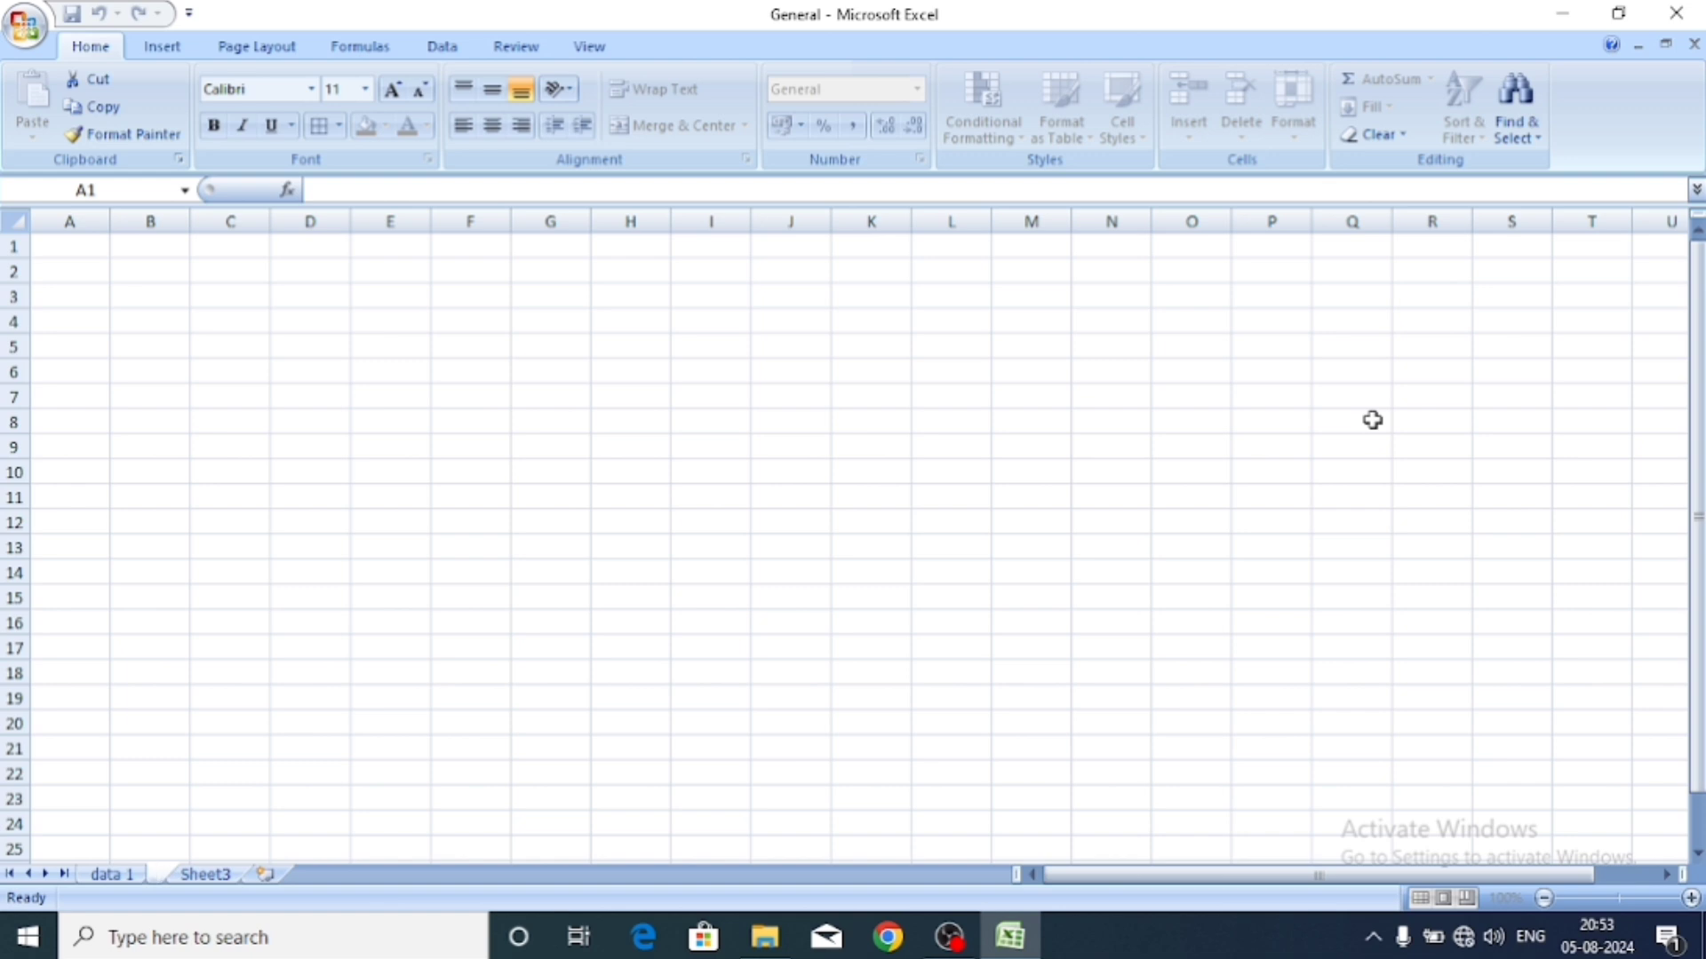
text(ho)
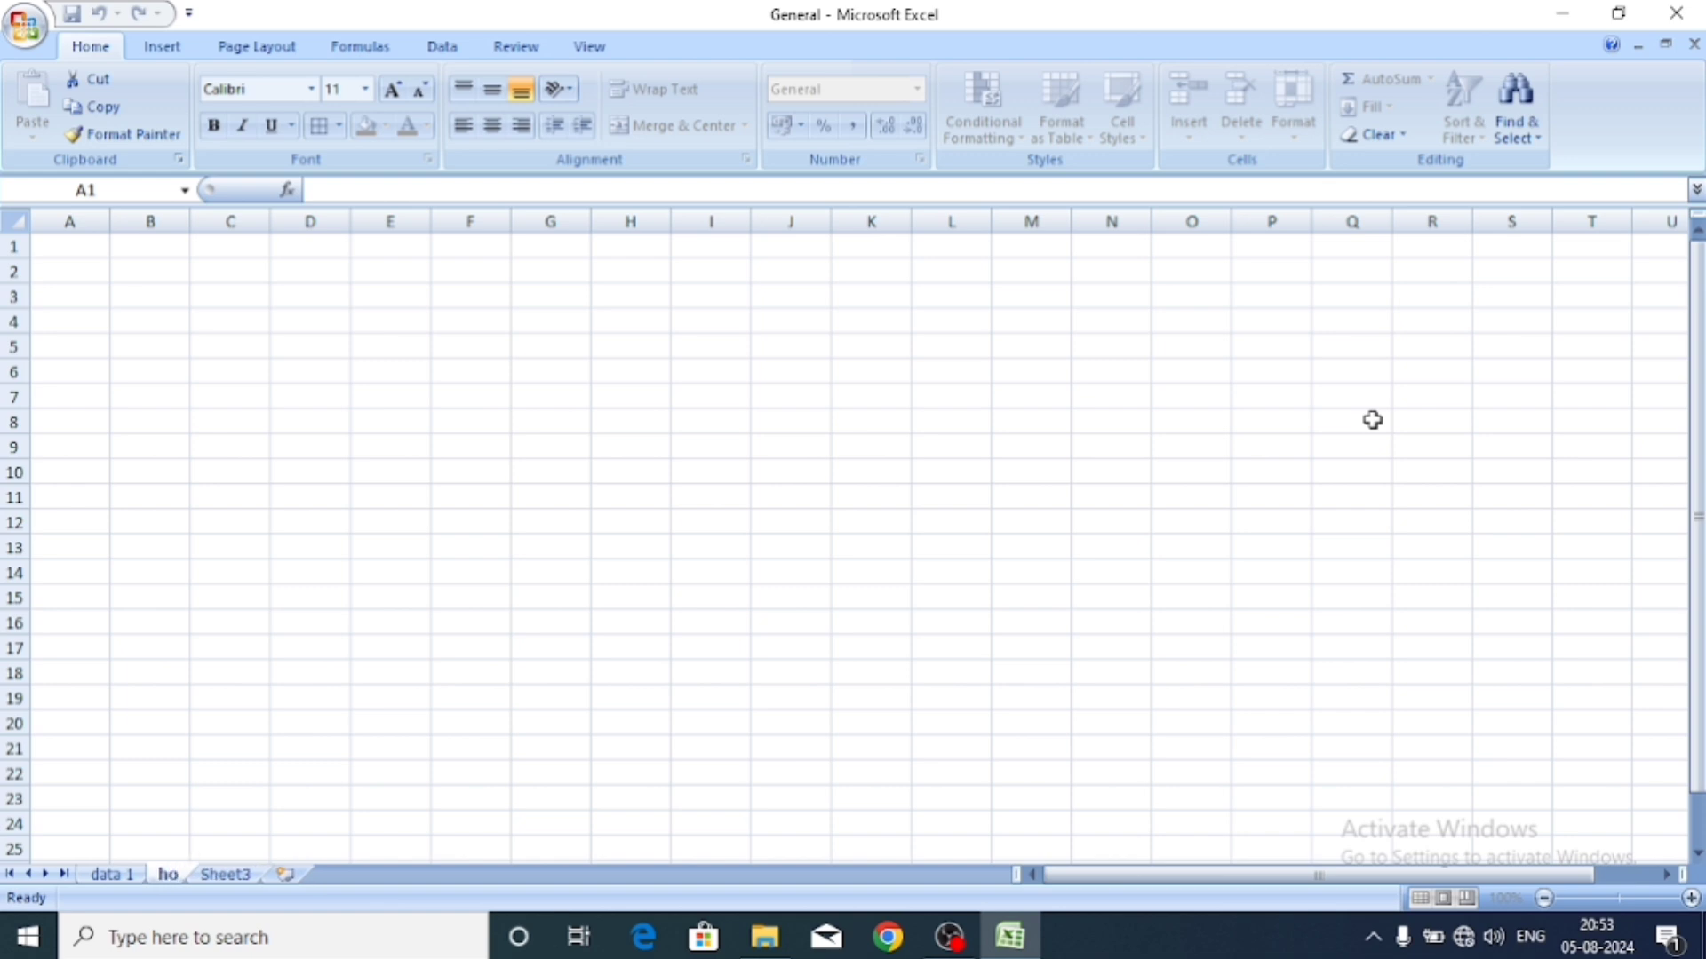
text(lme)
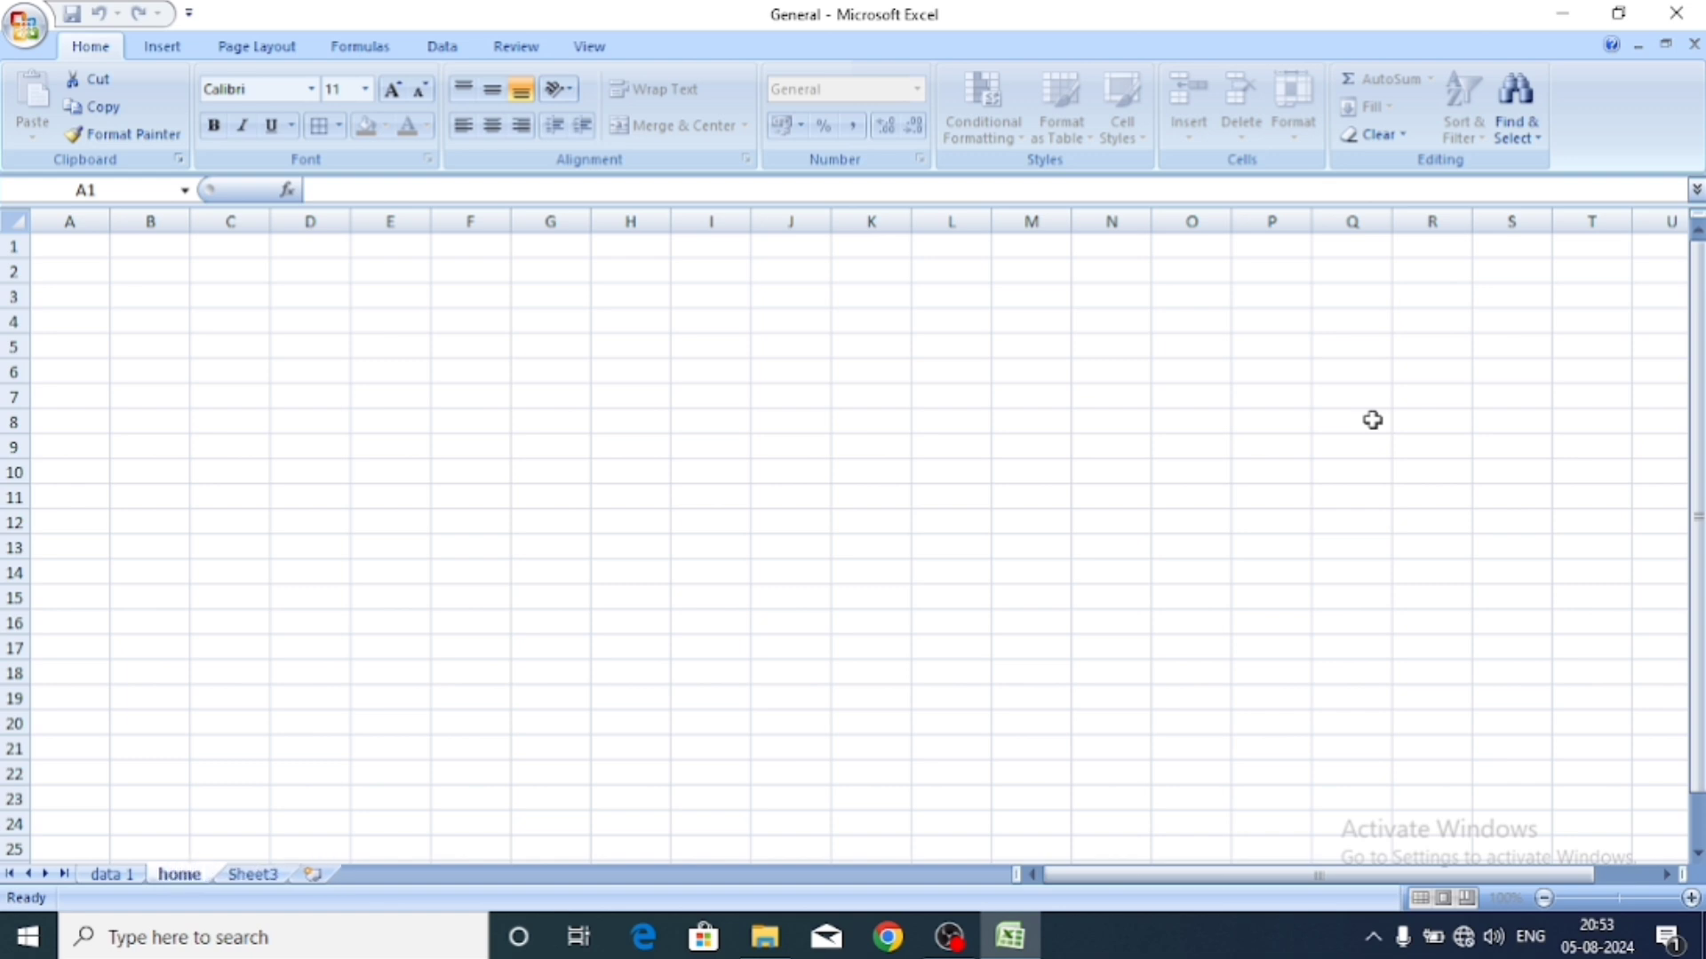
text( 1)
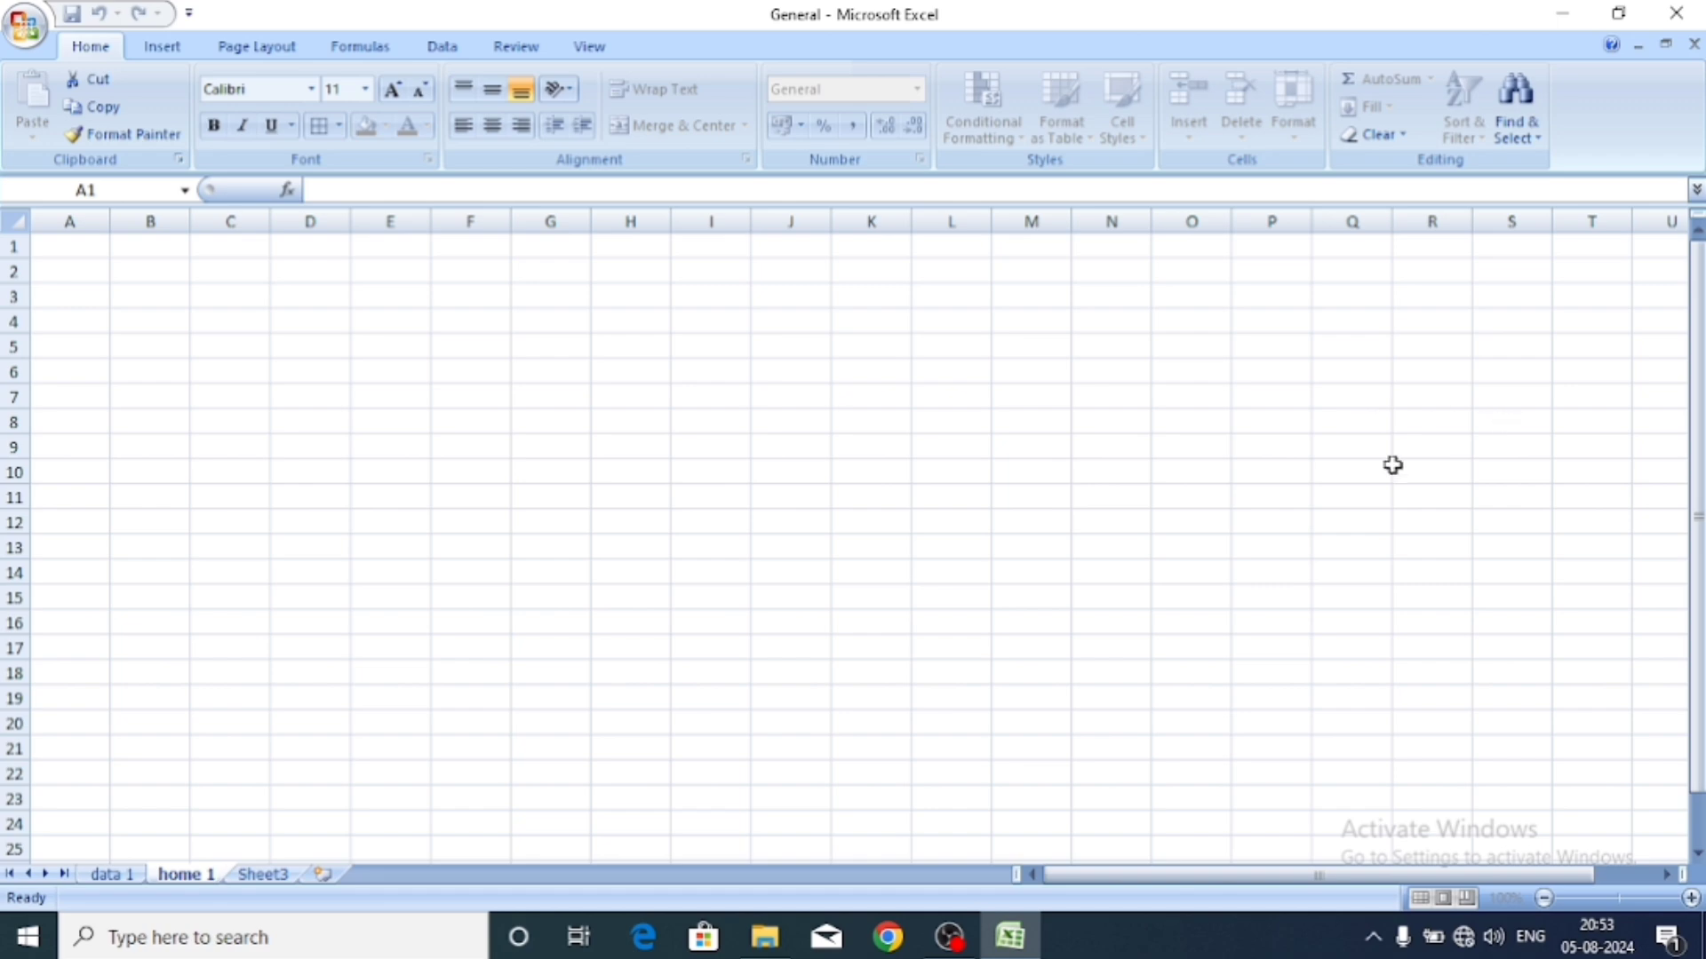
click(1148, 595)
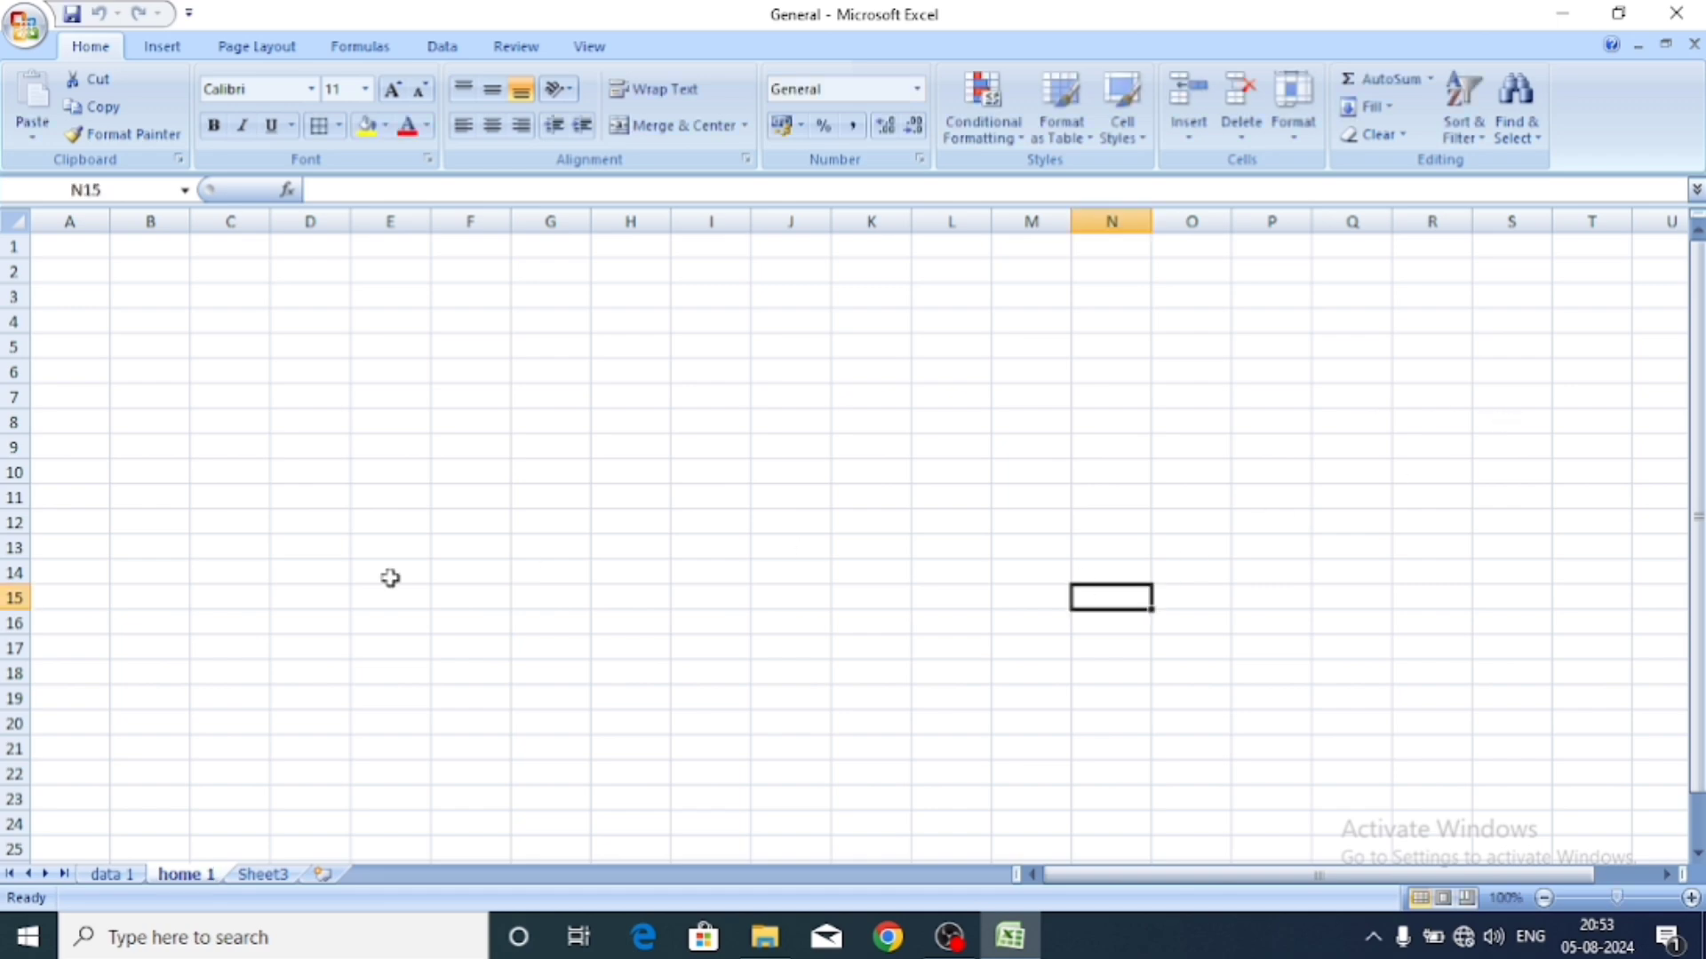
click(106, 880)
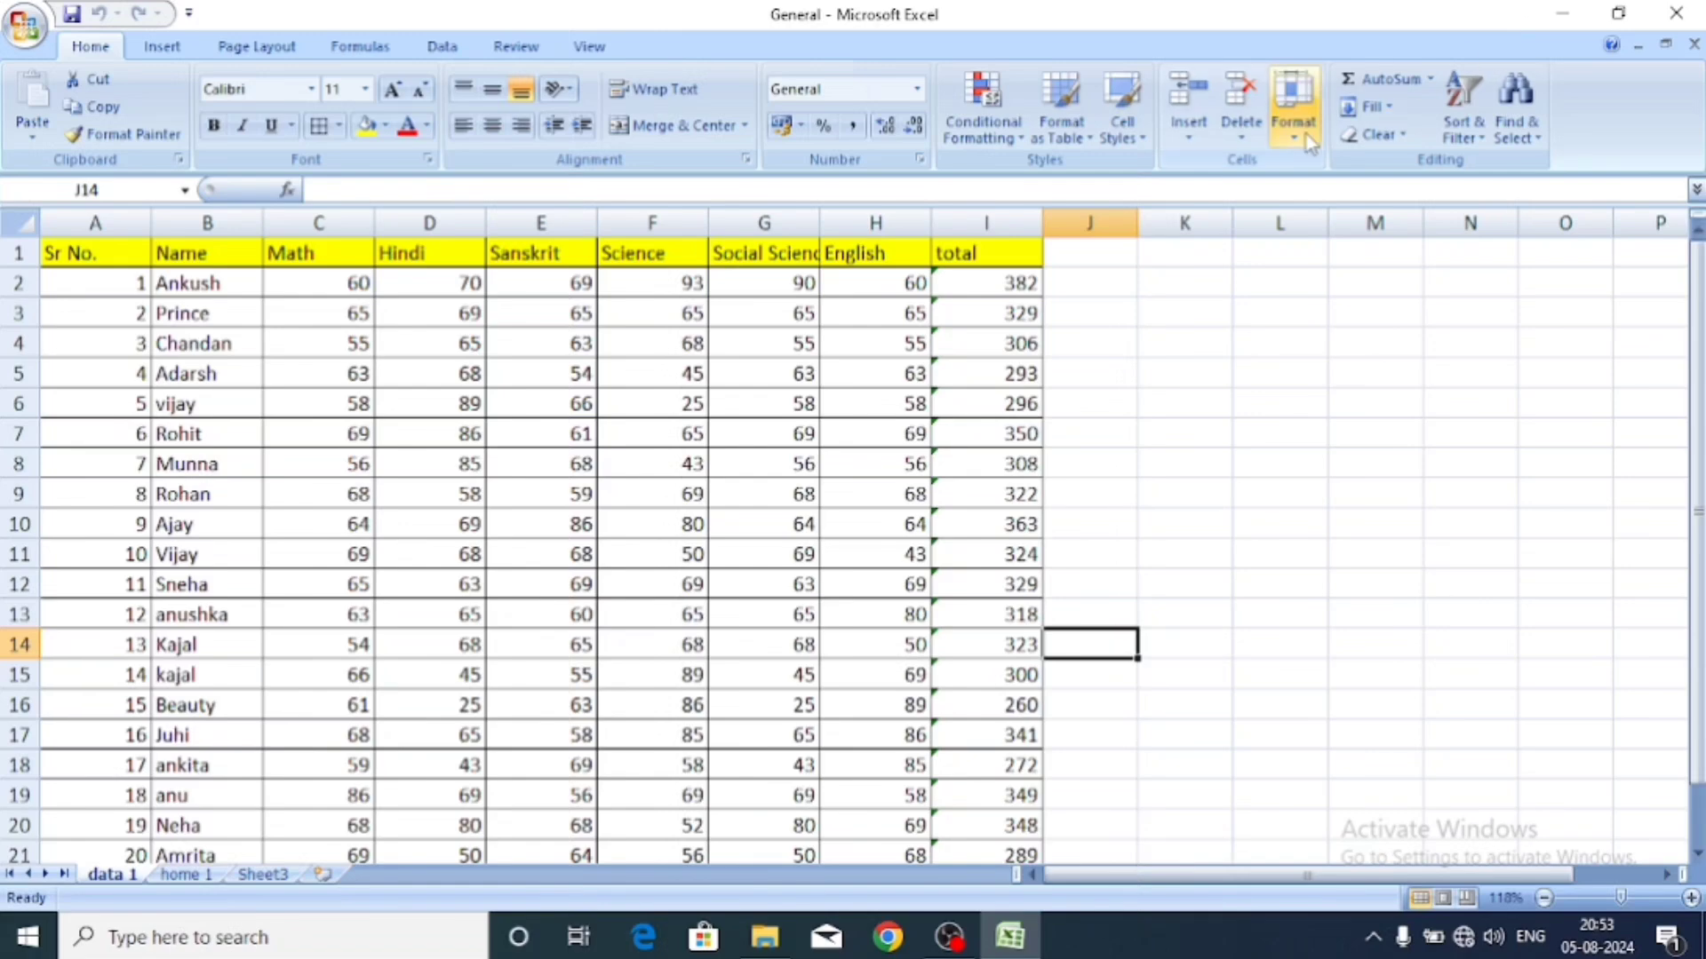
Copy the data 1 sheet using Move or Copy with Create a copy ticked.
click(1293, 105)
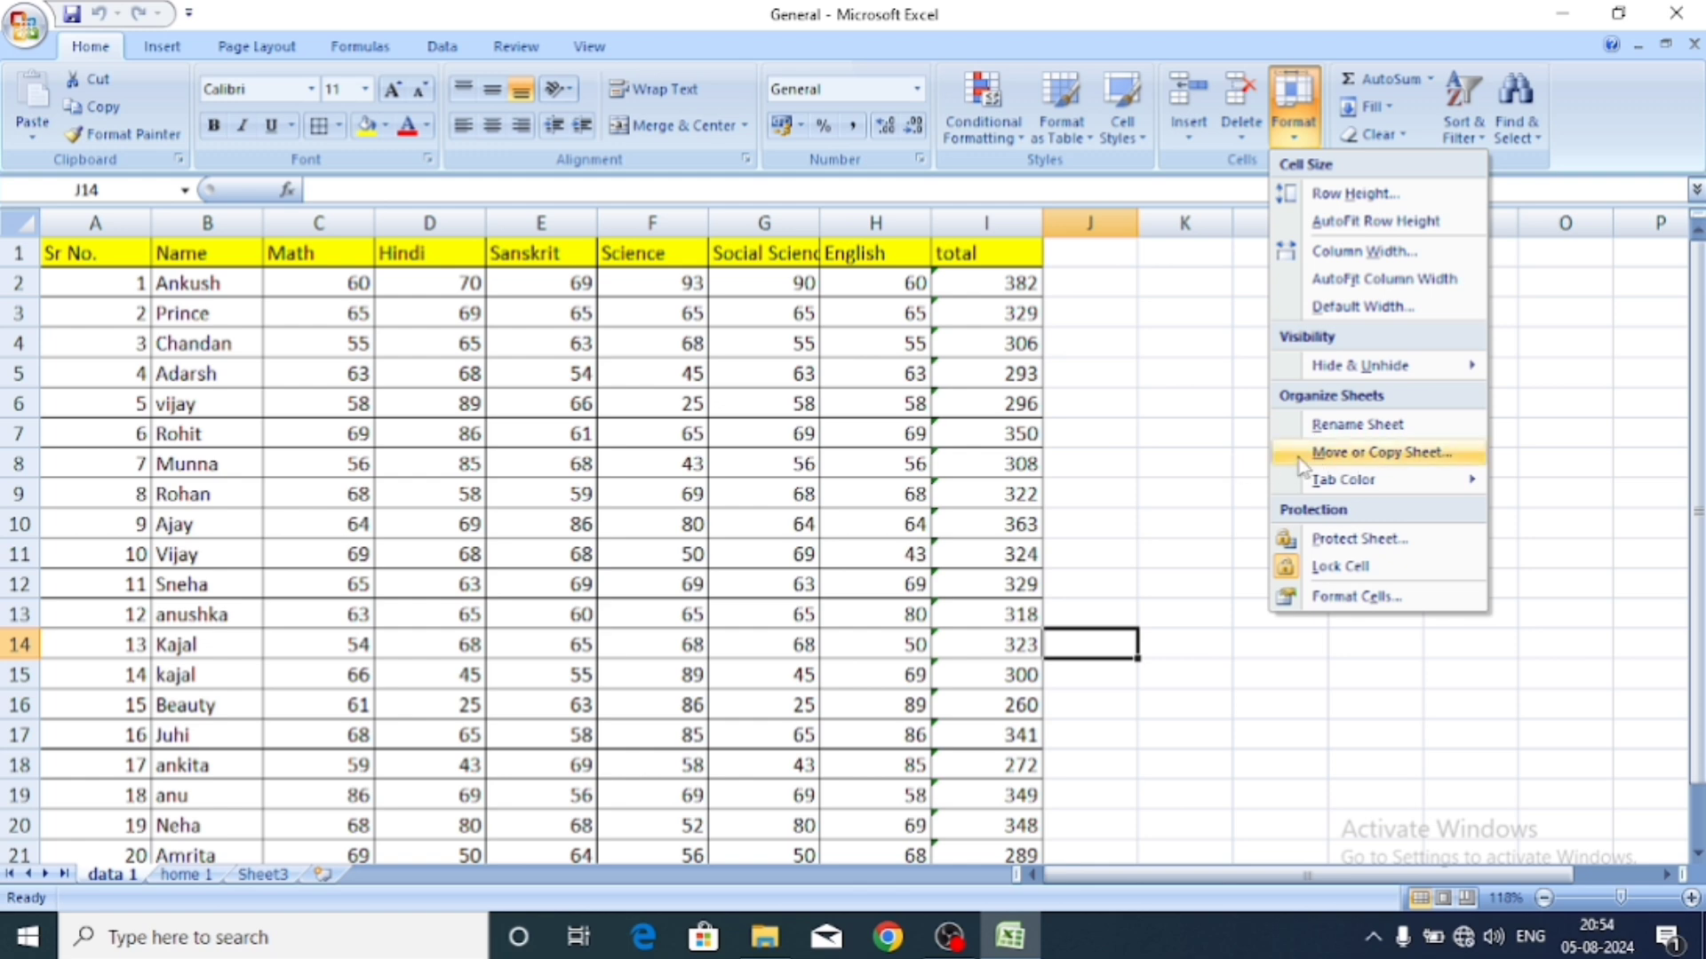
click(1335, 455)
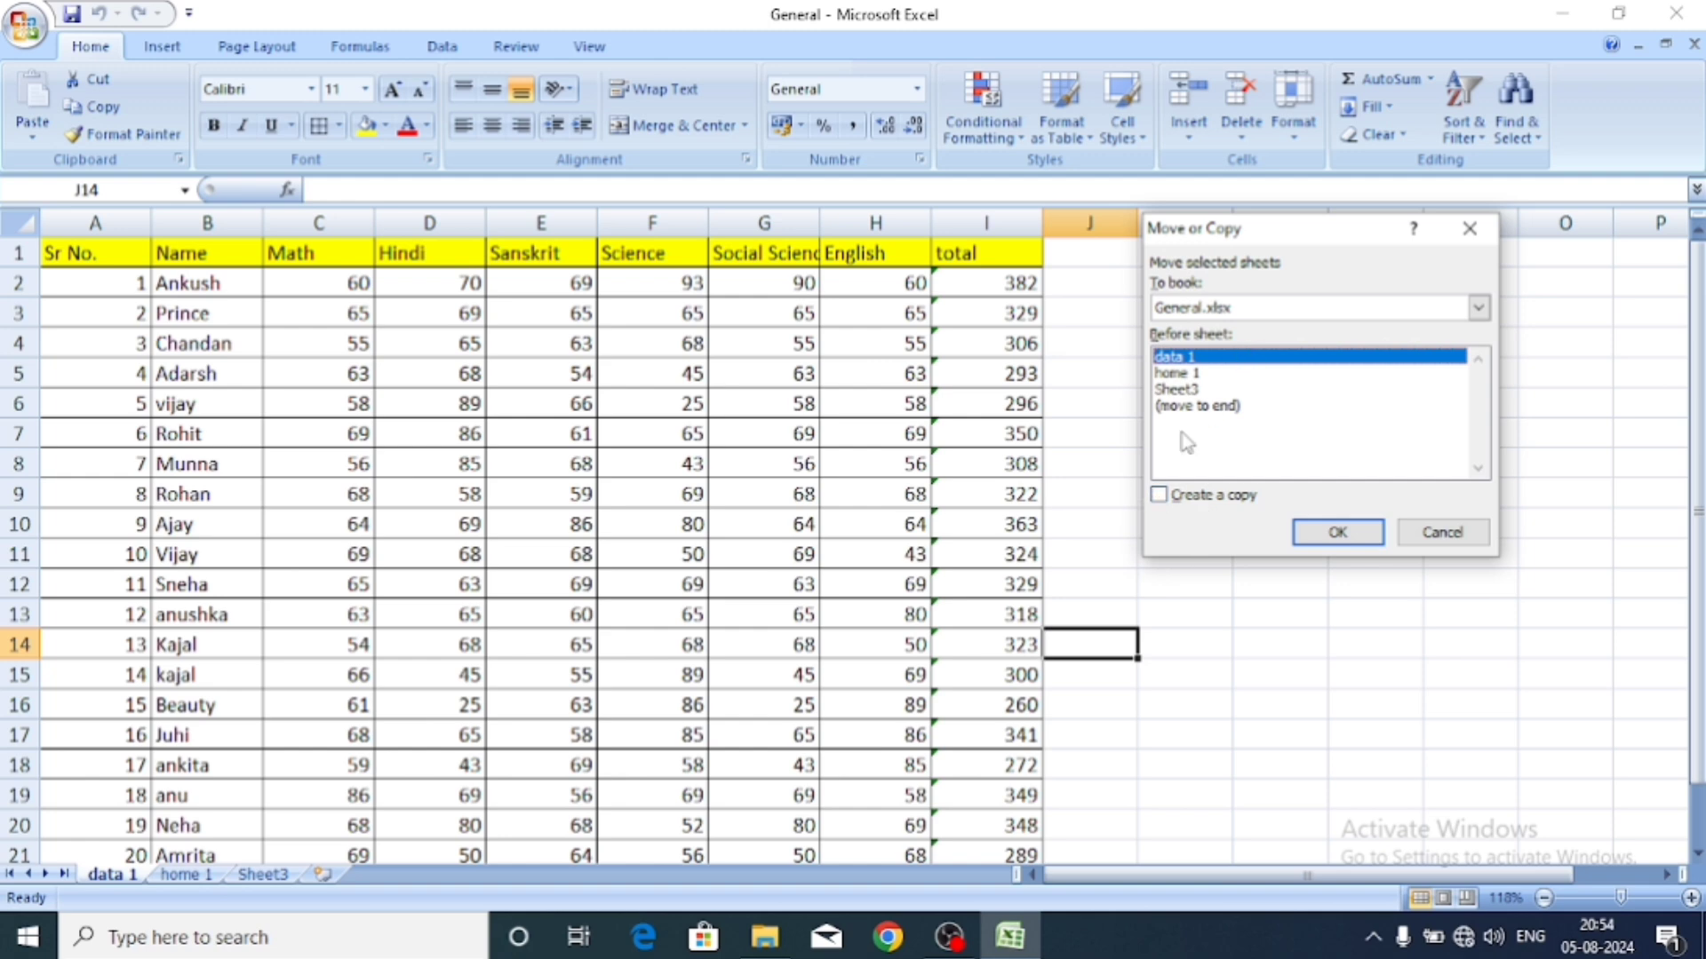
click(1156, 500)
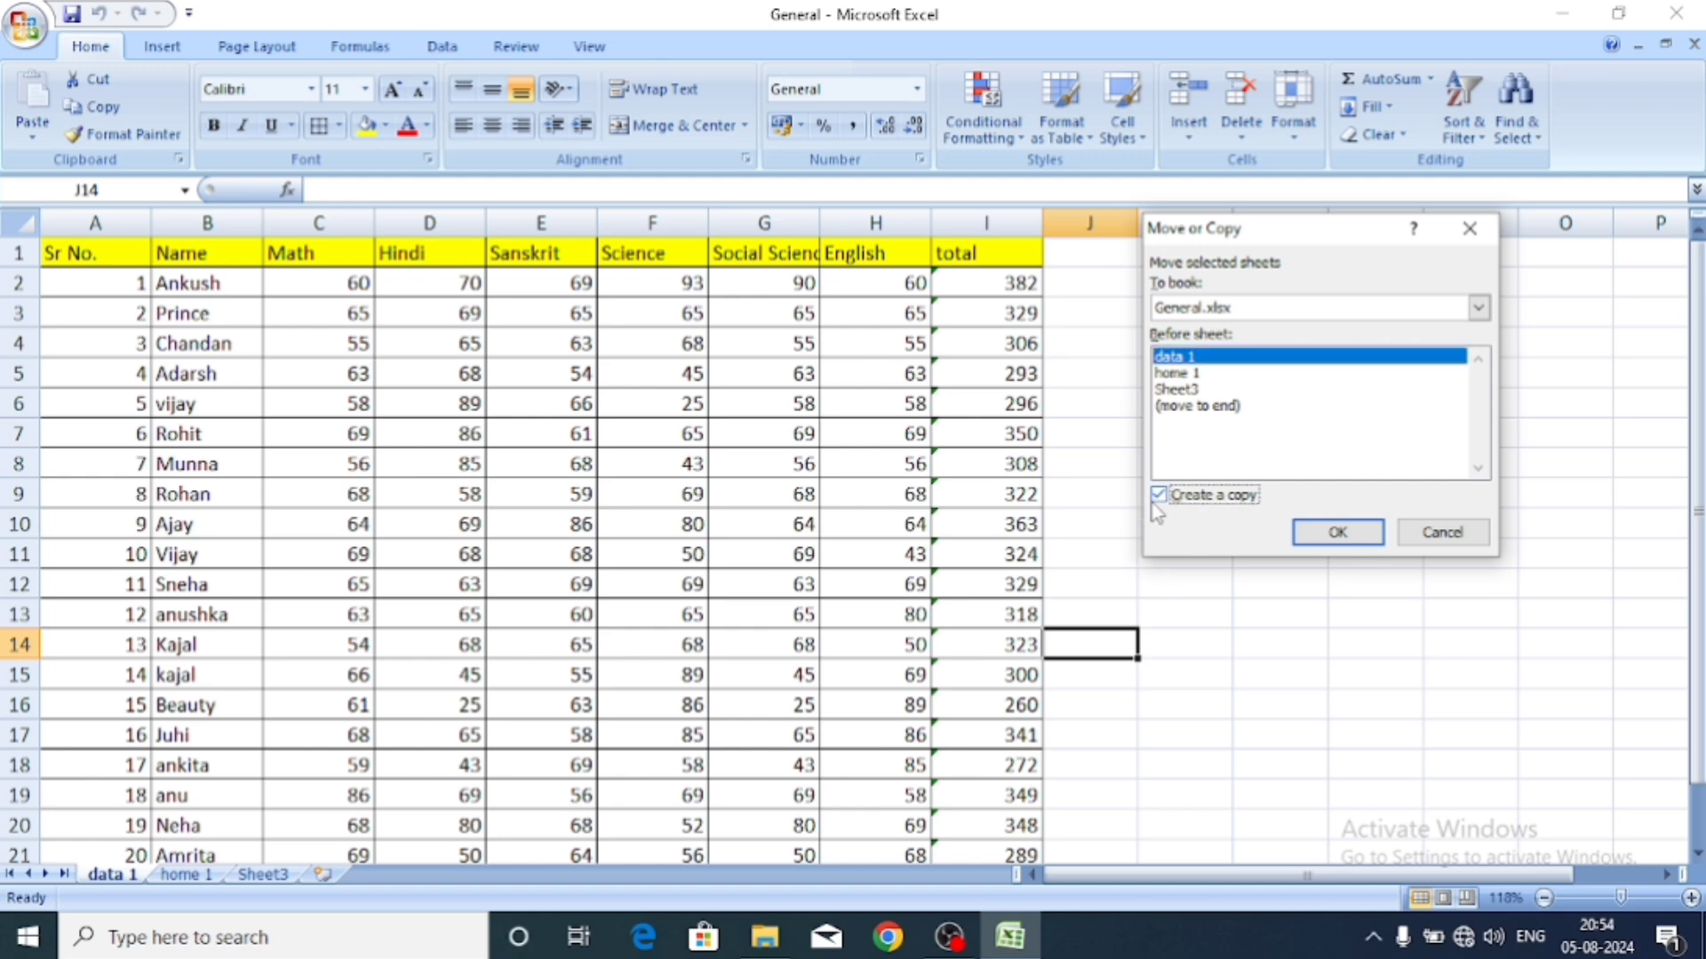
click(1328, 531)
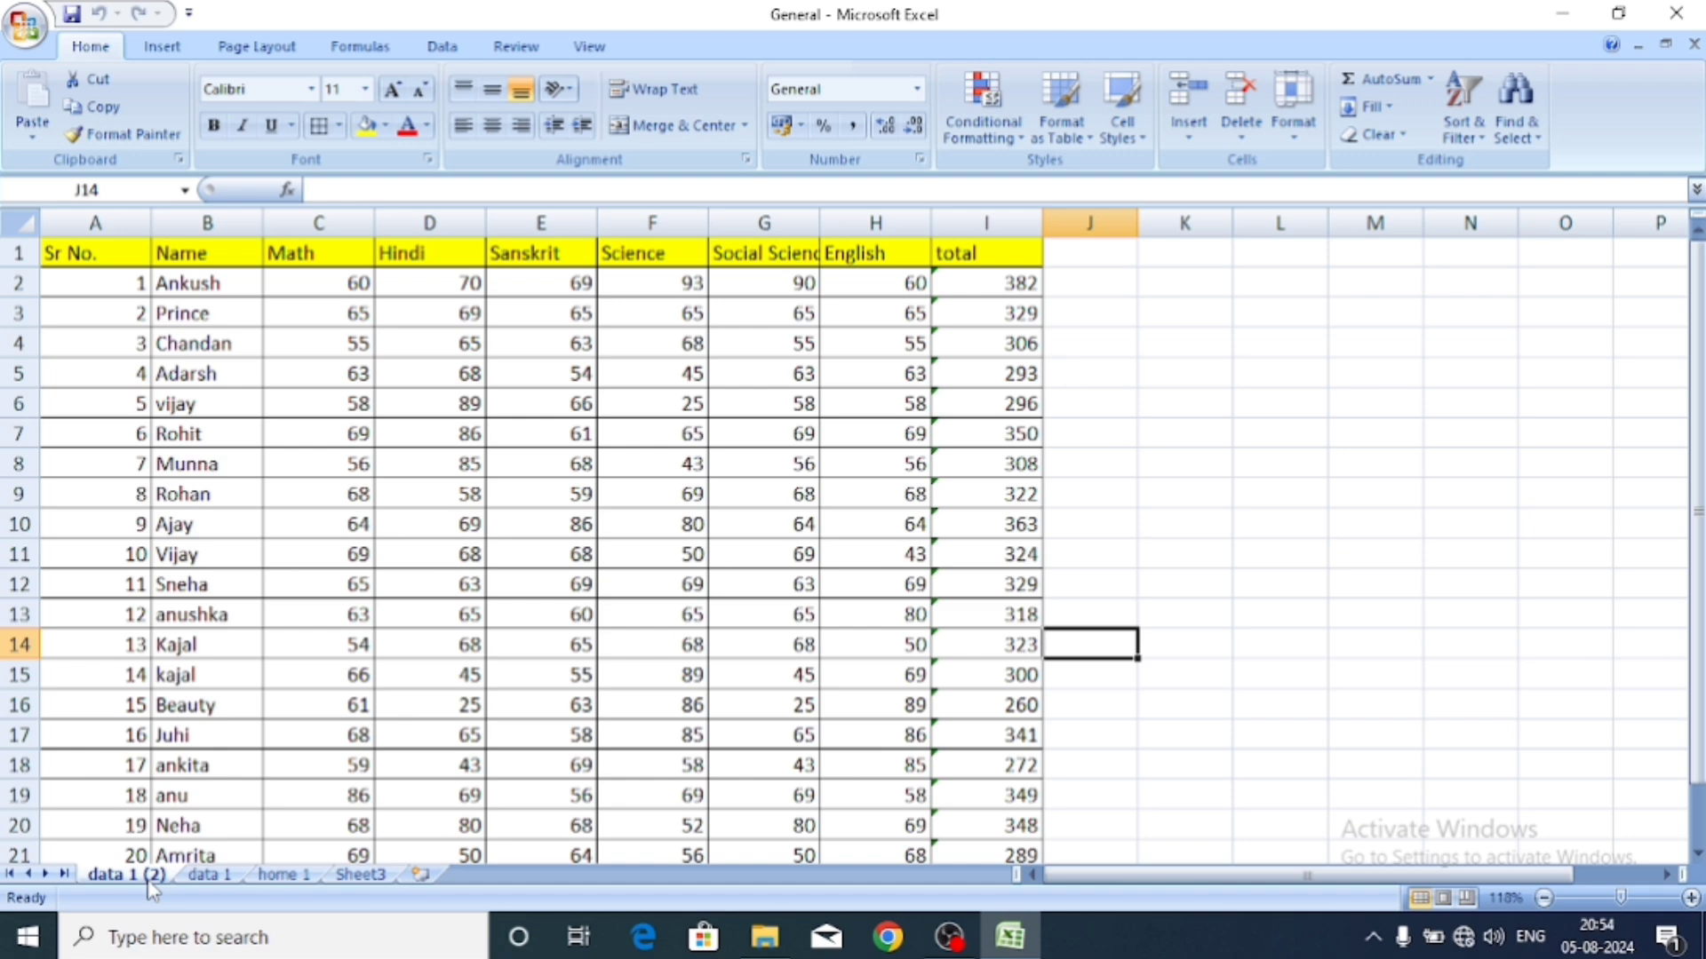
Keep the copy's name 'data 1 (2)' and switch between data 1 and data 1 (2).
double_click(150, 878)
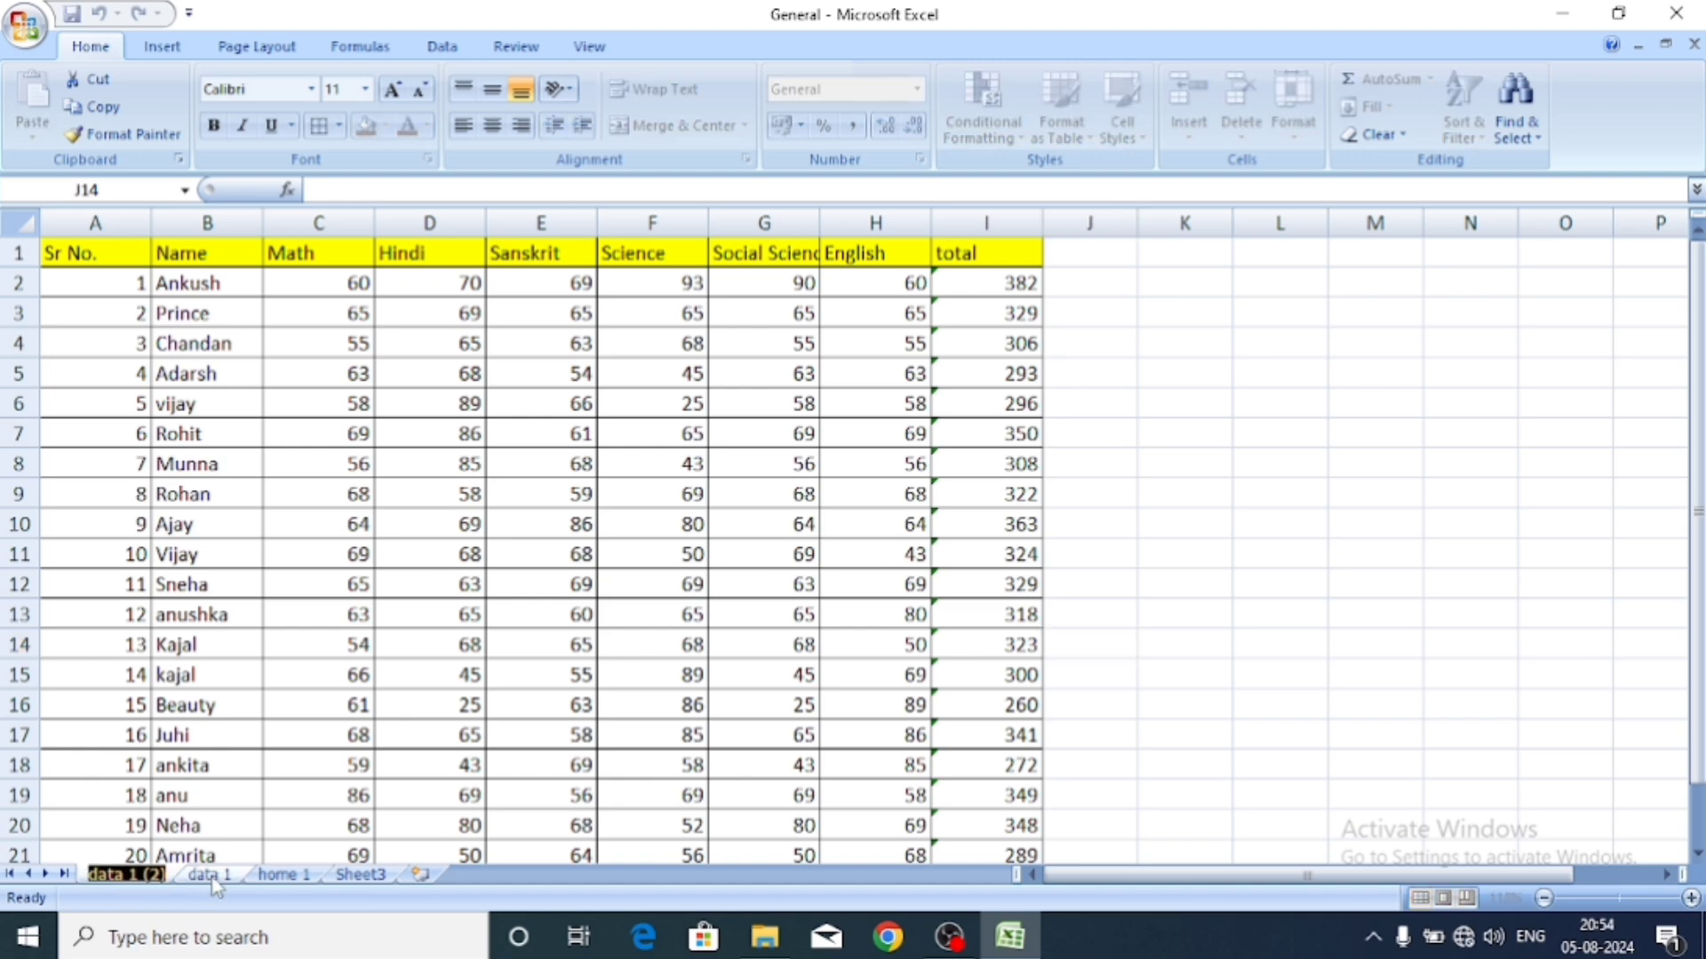
key(Return)
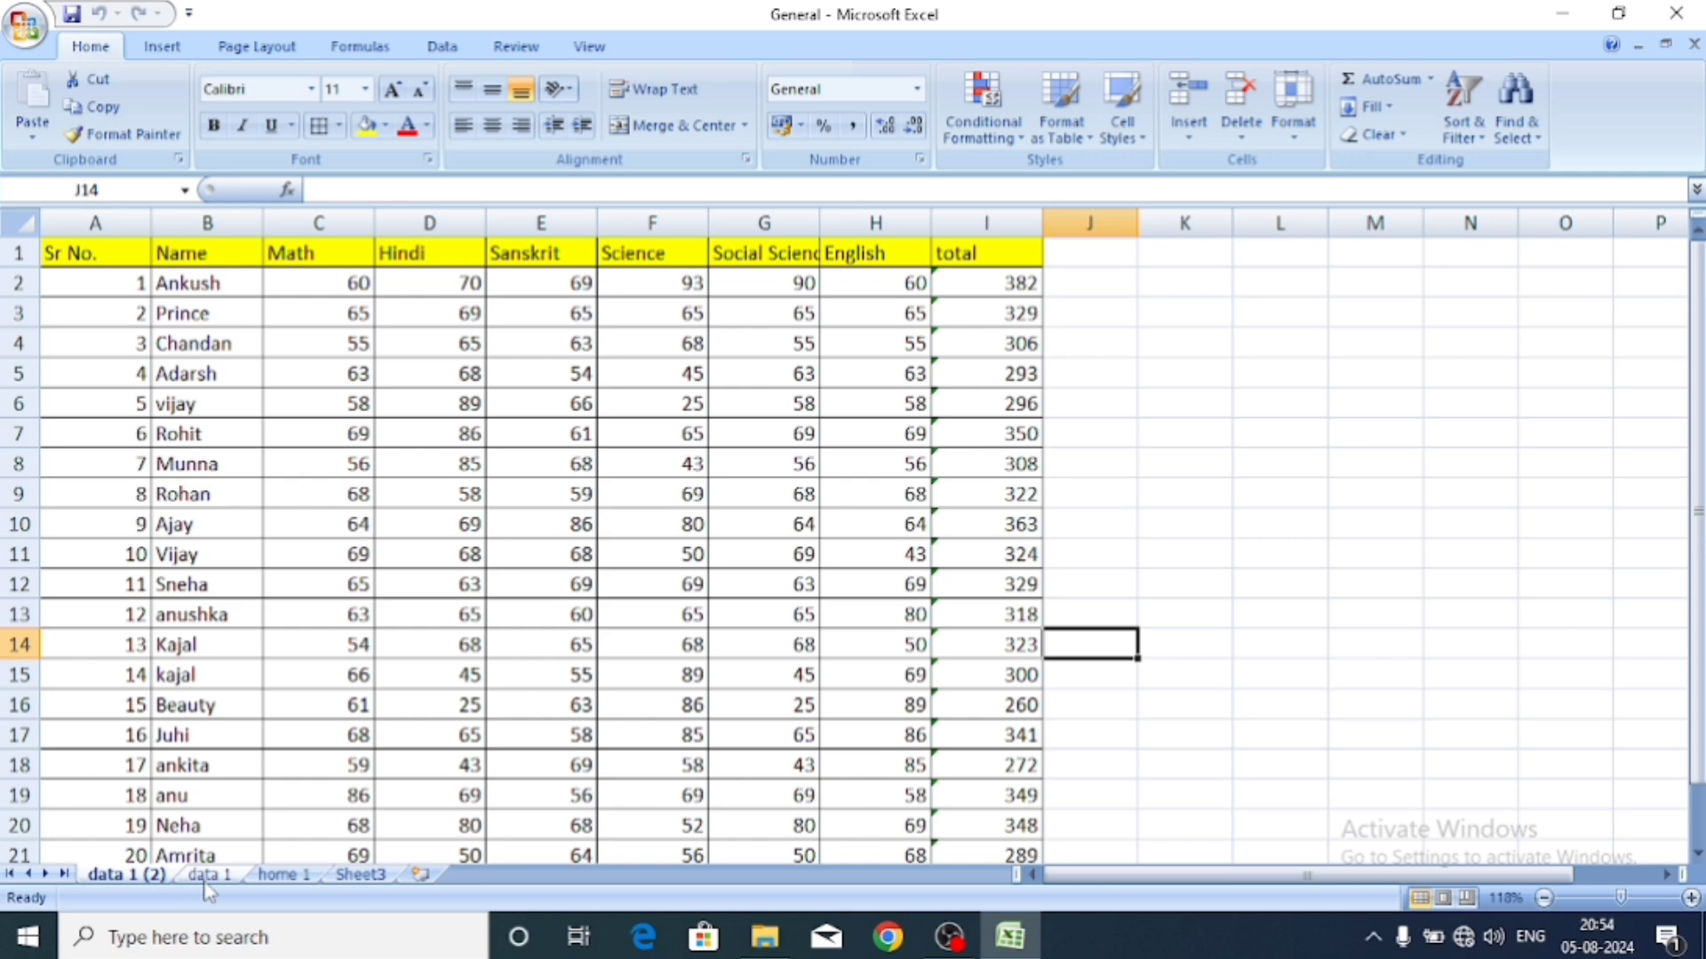
click(208, 878)
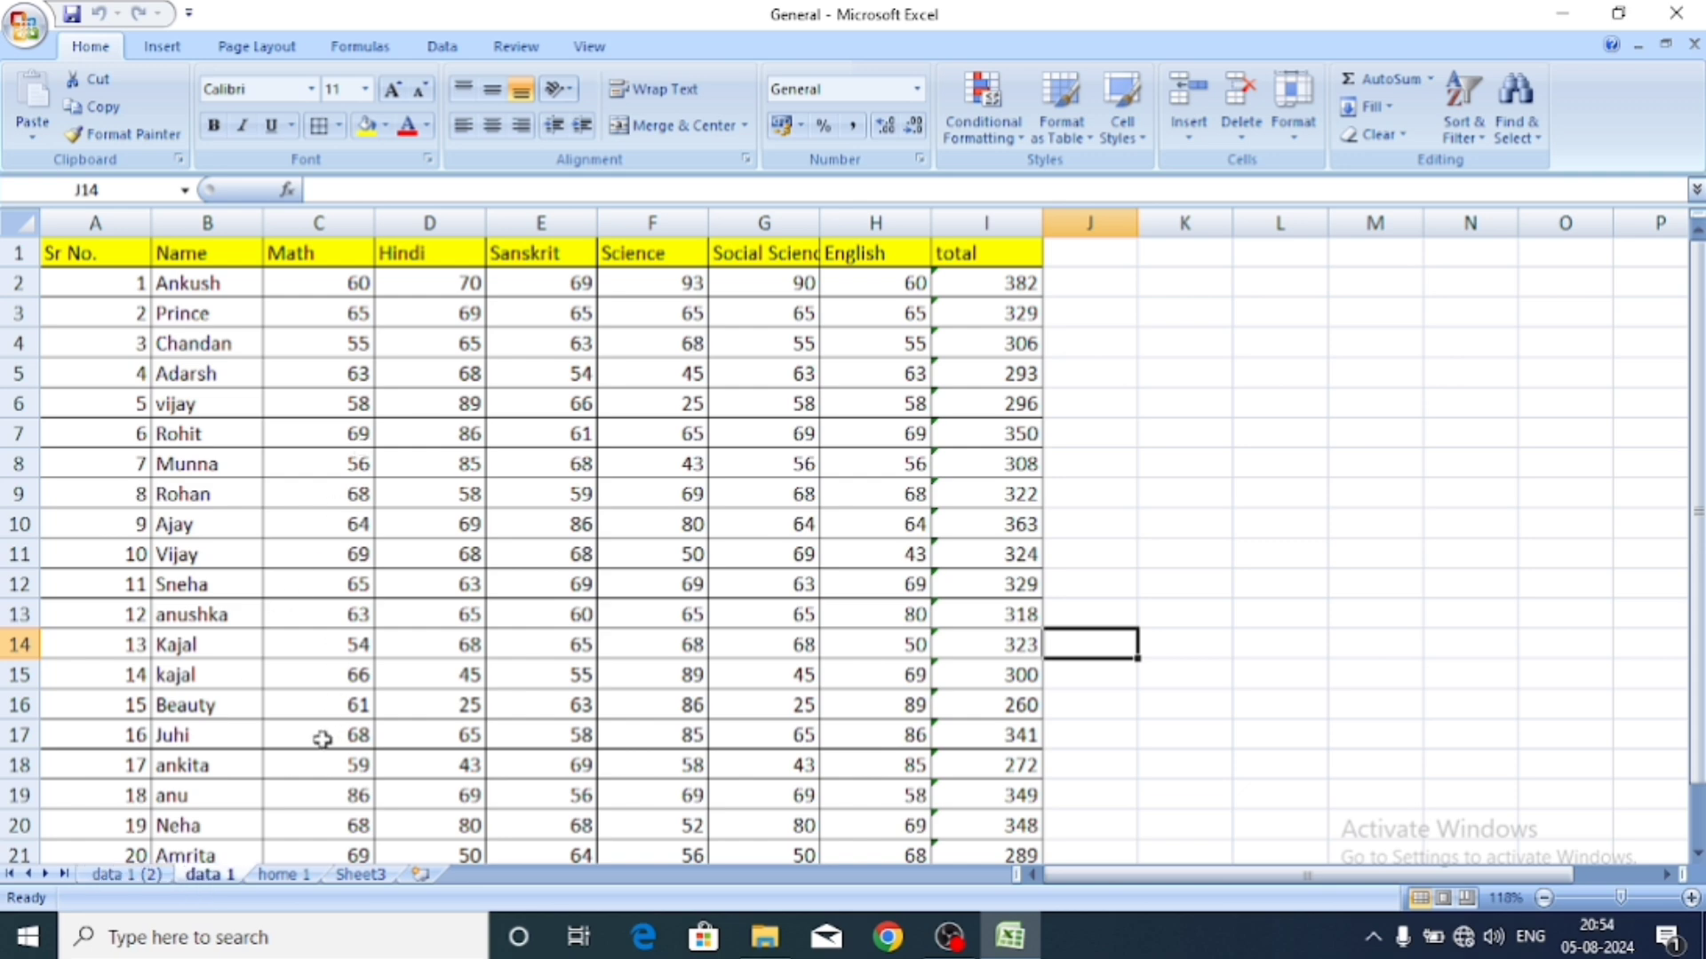
click(130, 878)
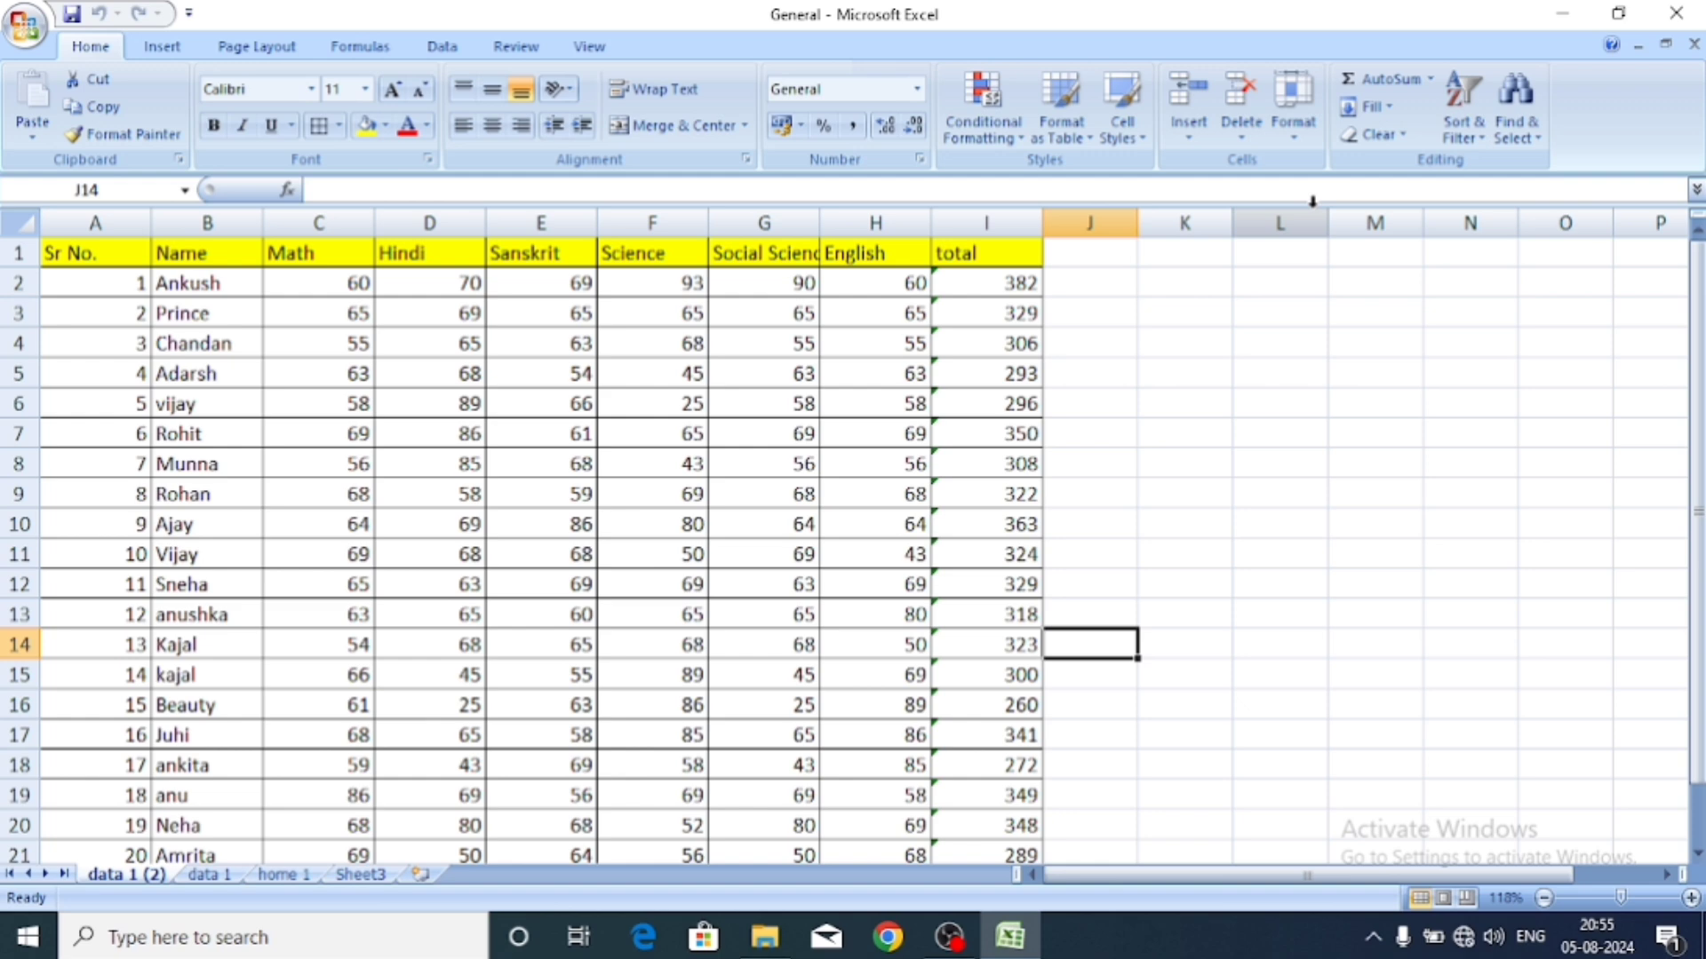
Color the data 1 (2) sheet tab with a swatch from Standard Colors.
click(1293, 102)
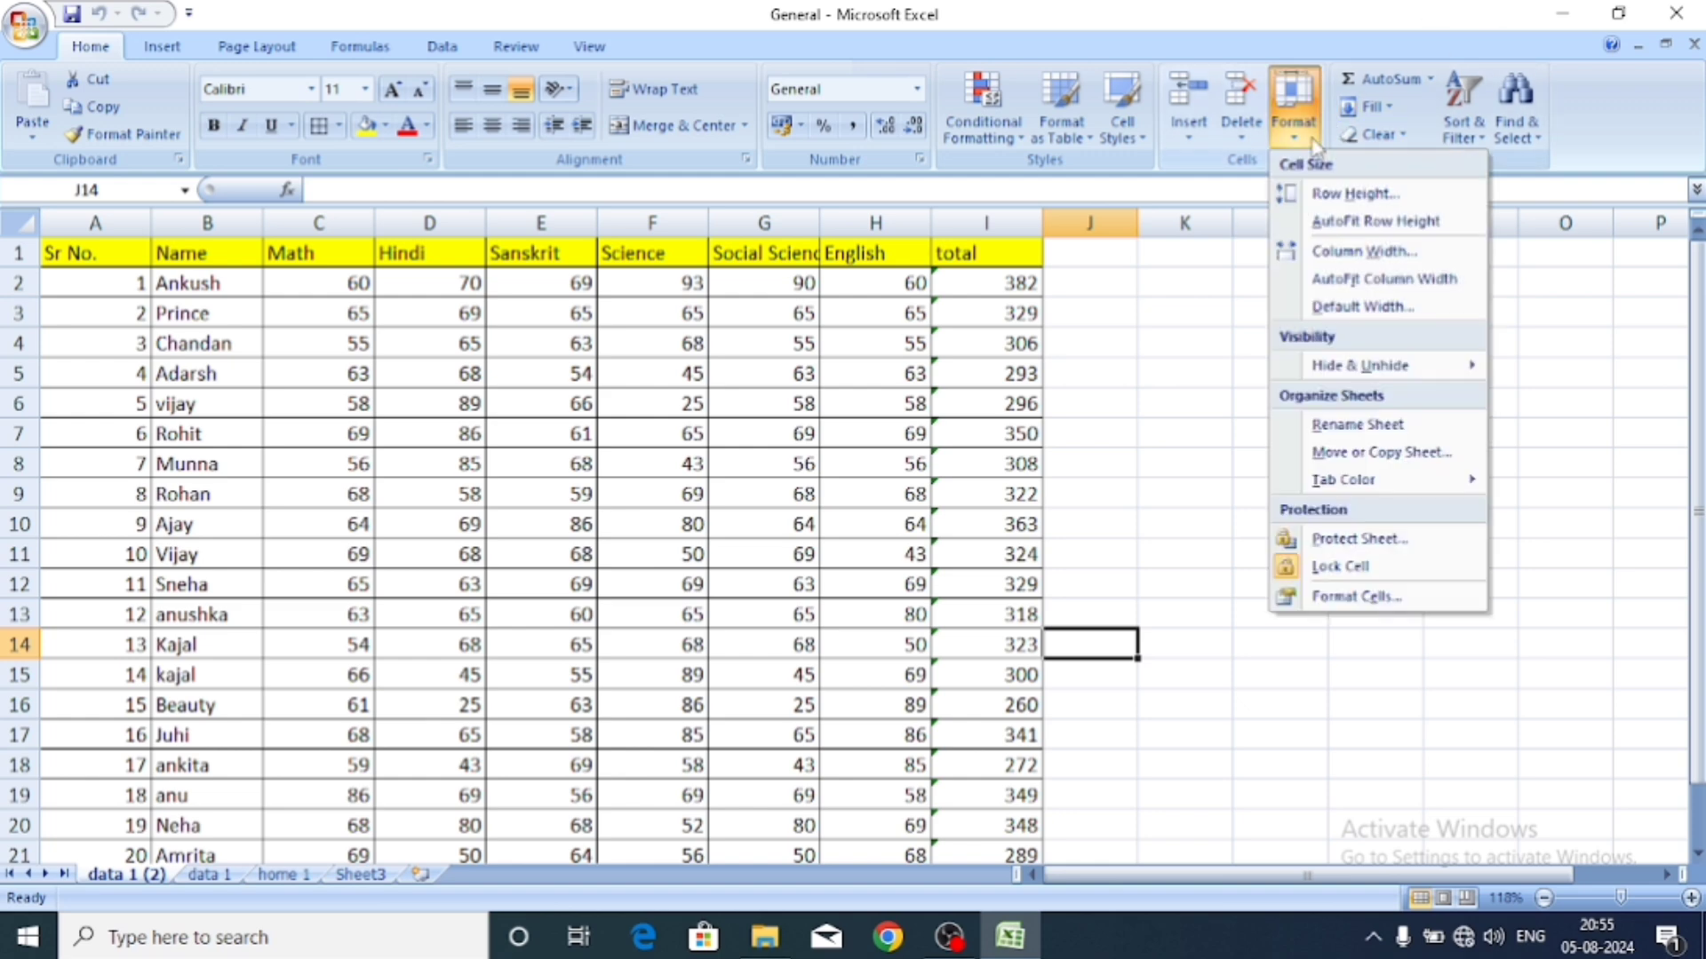
mouse_move(1348, 485)
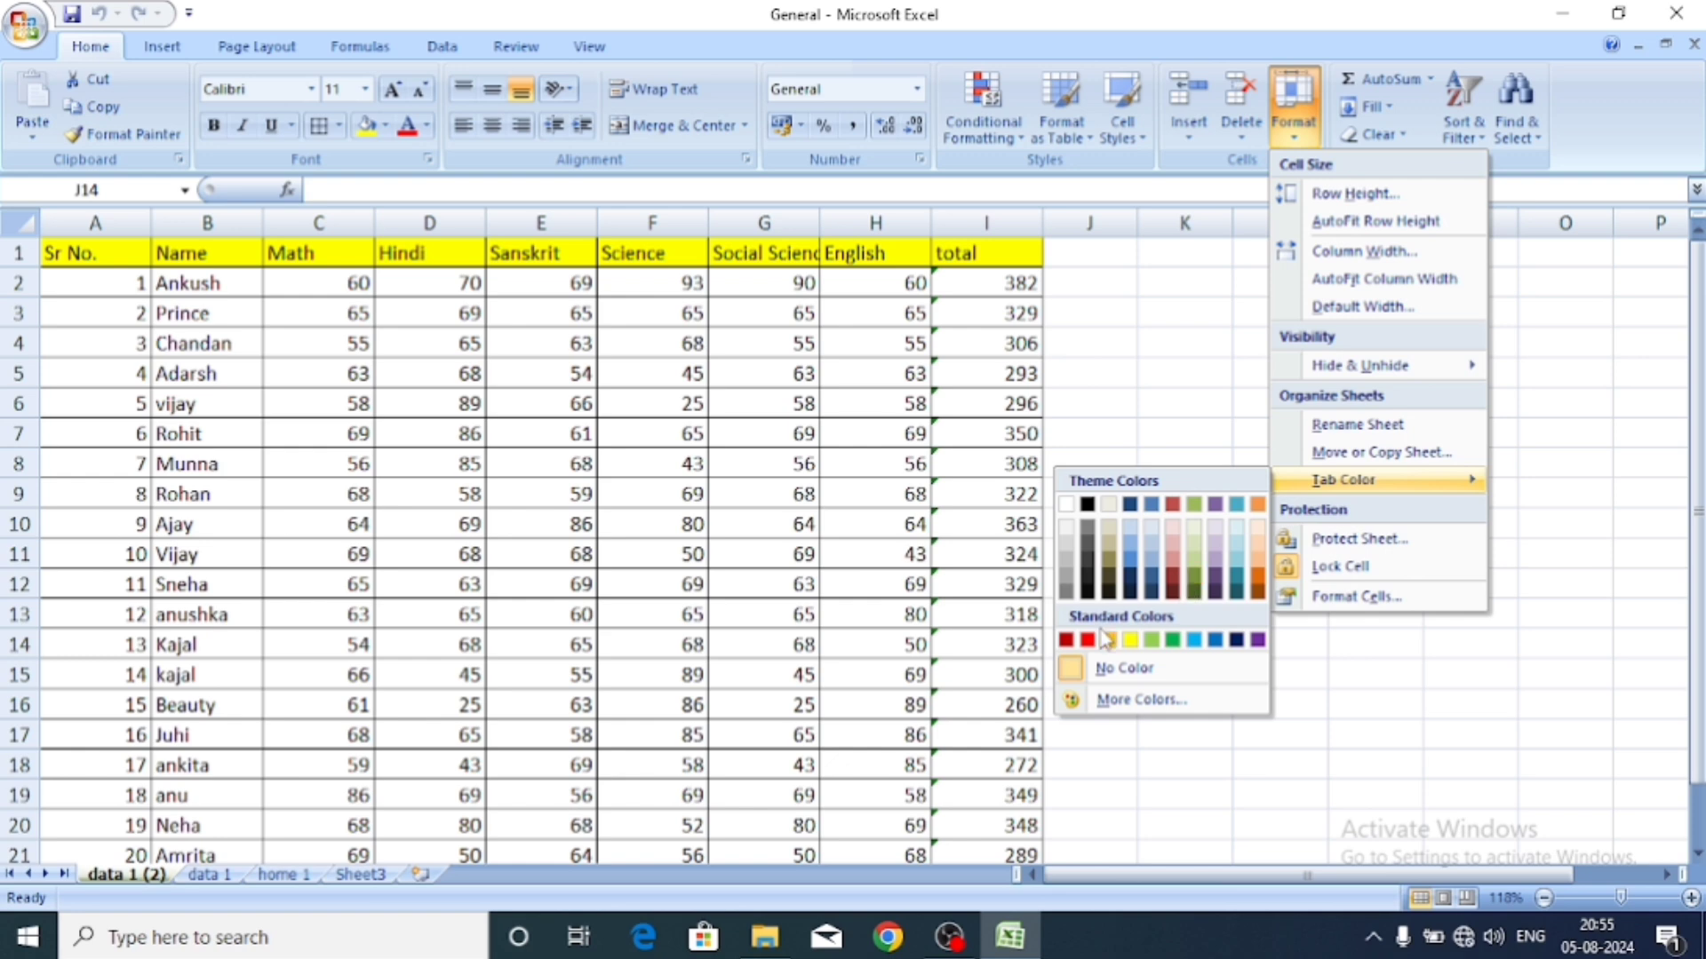
click(1126, 639)
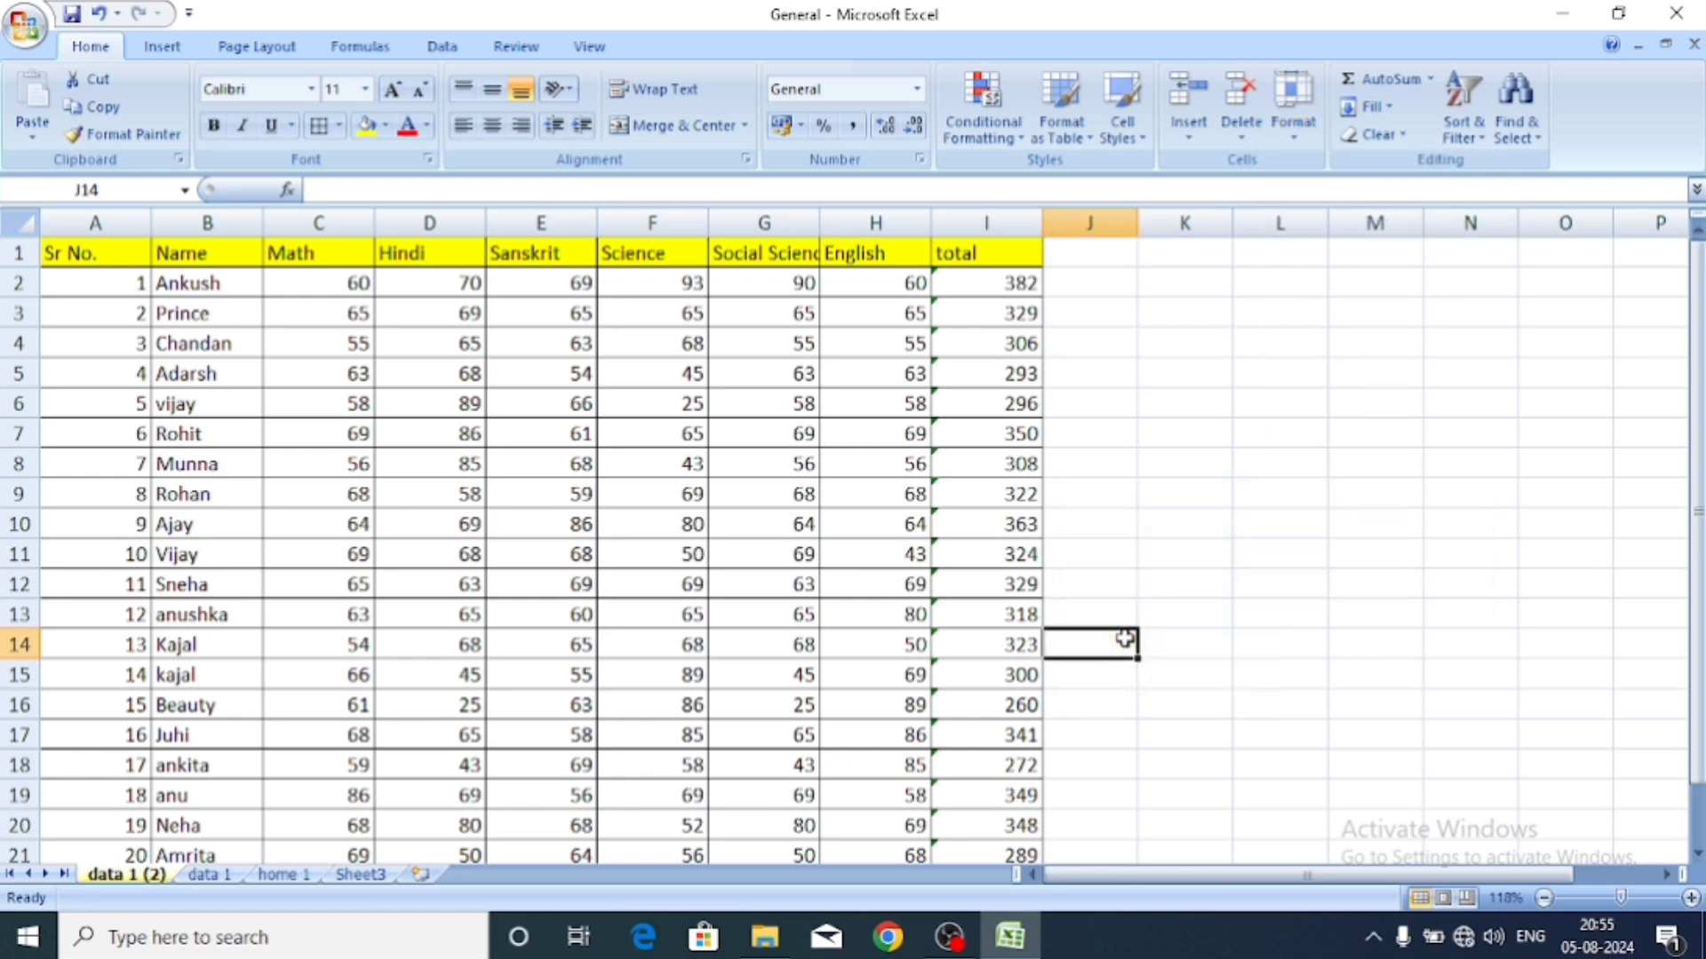
Protect the data 1 (2) sheet with a password, entered and confirmed.
click(1293, 116)
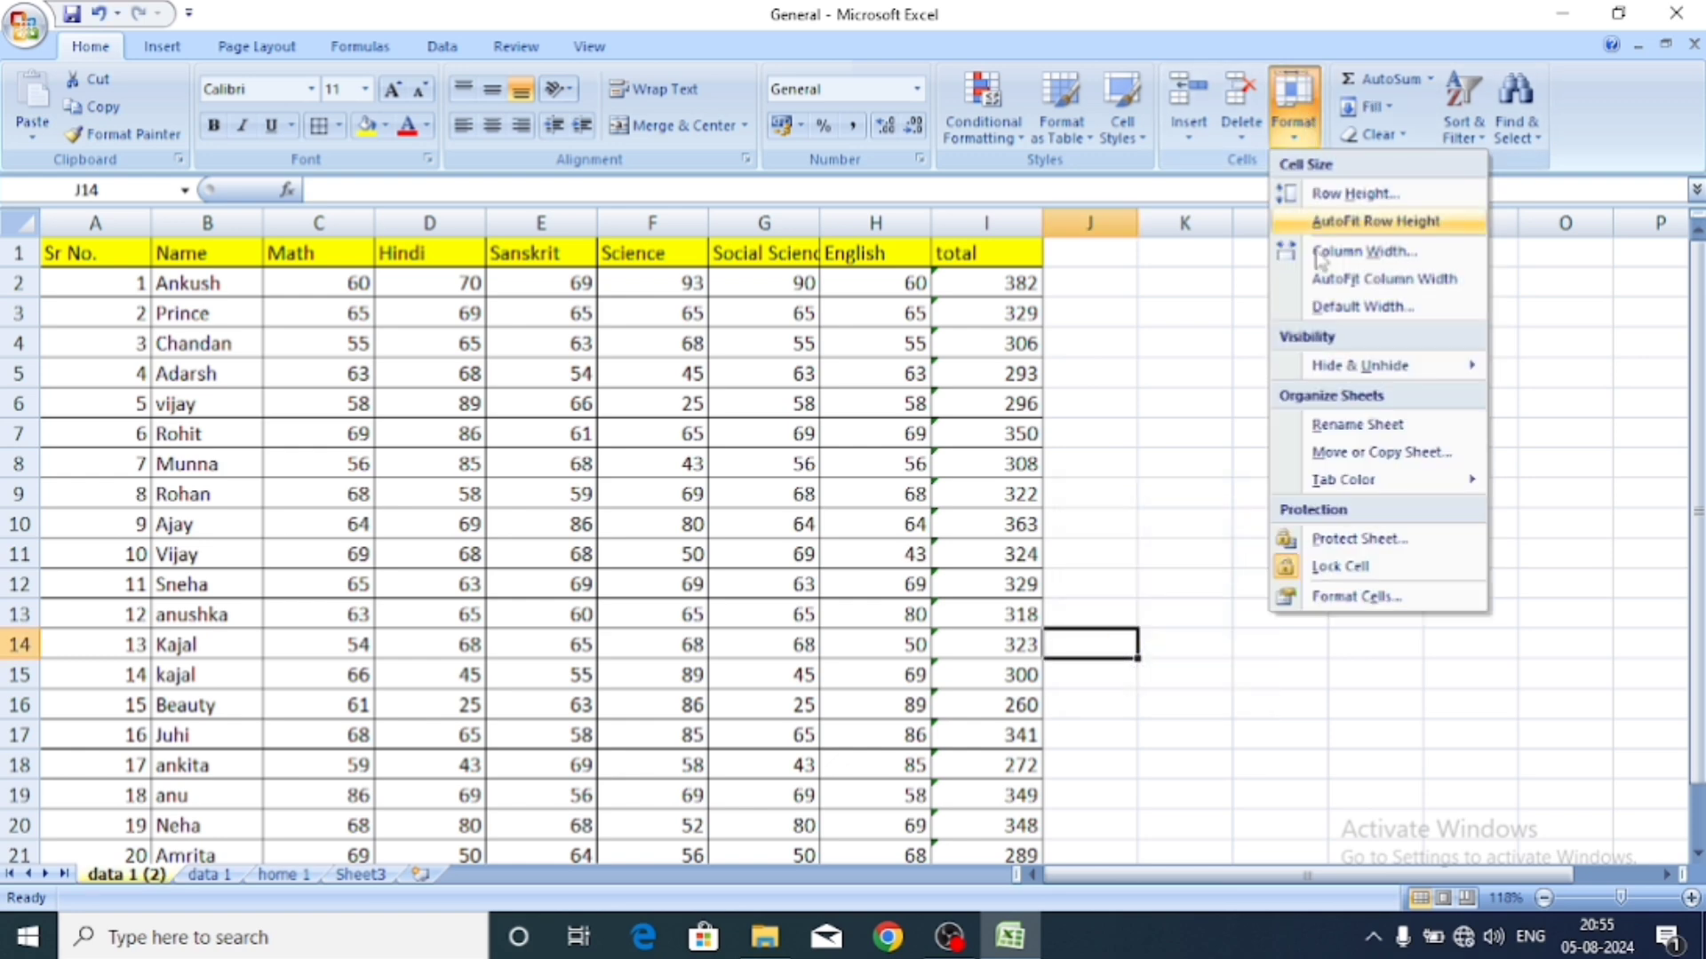
click(1352, 543)
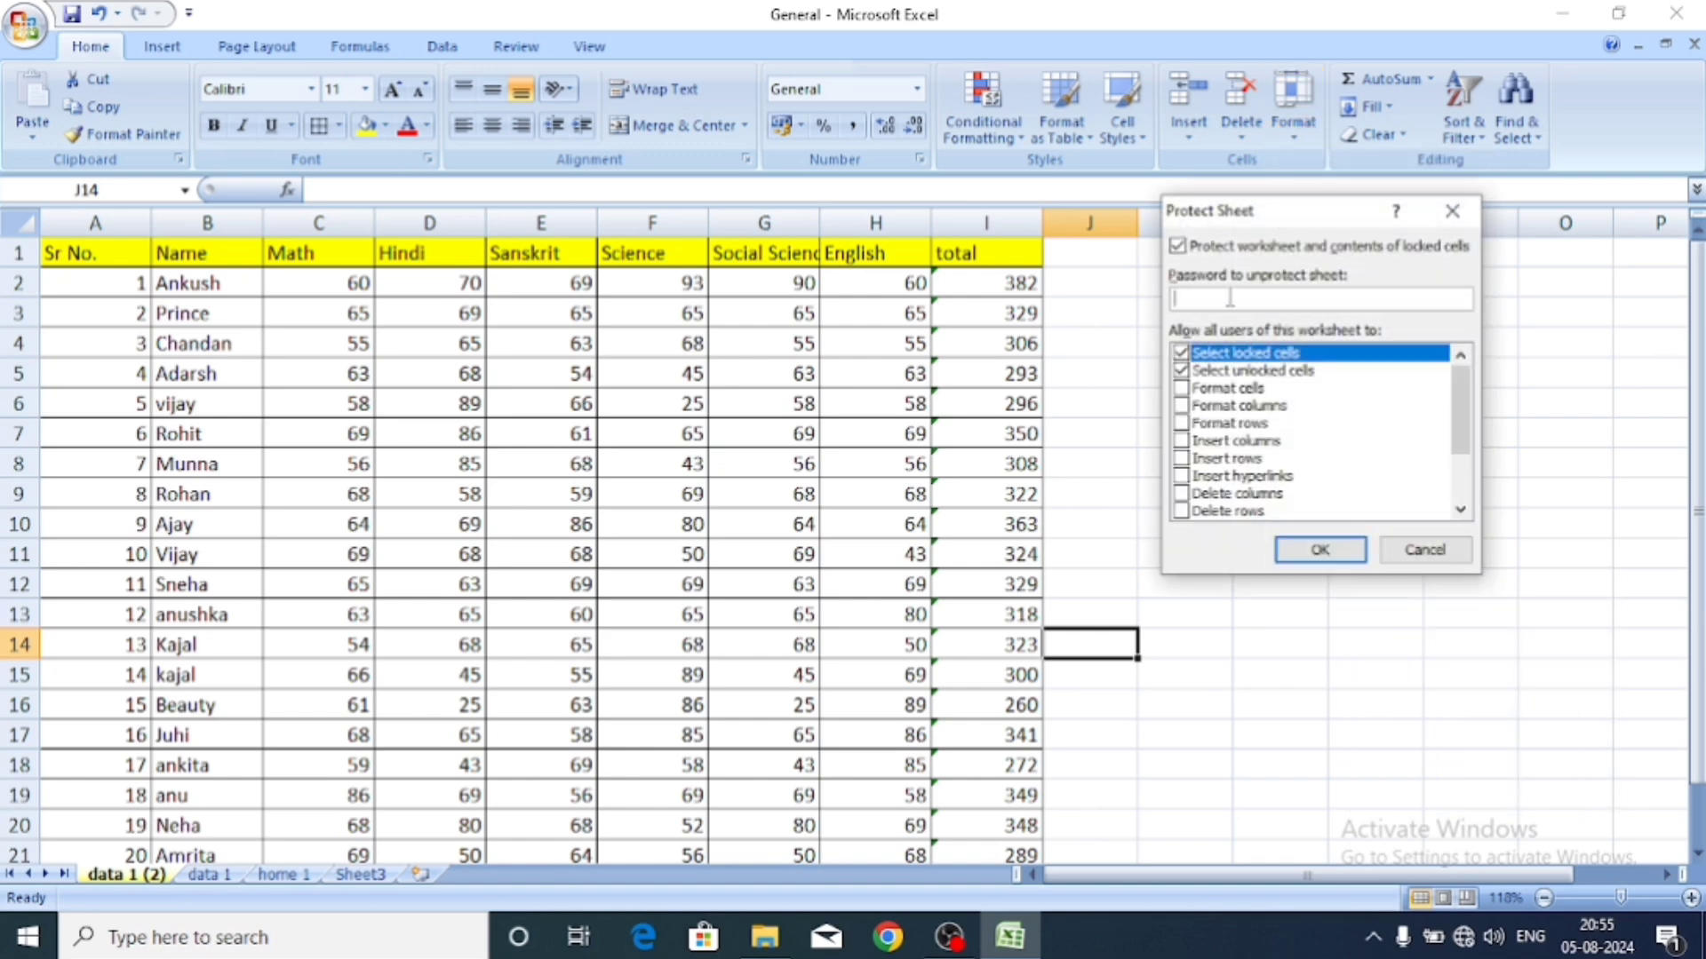
text(1234)
click(1321, 551)
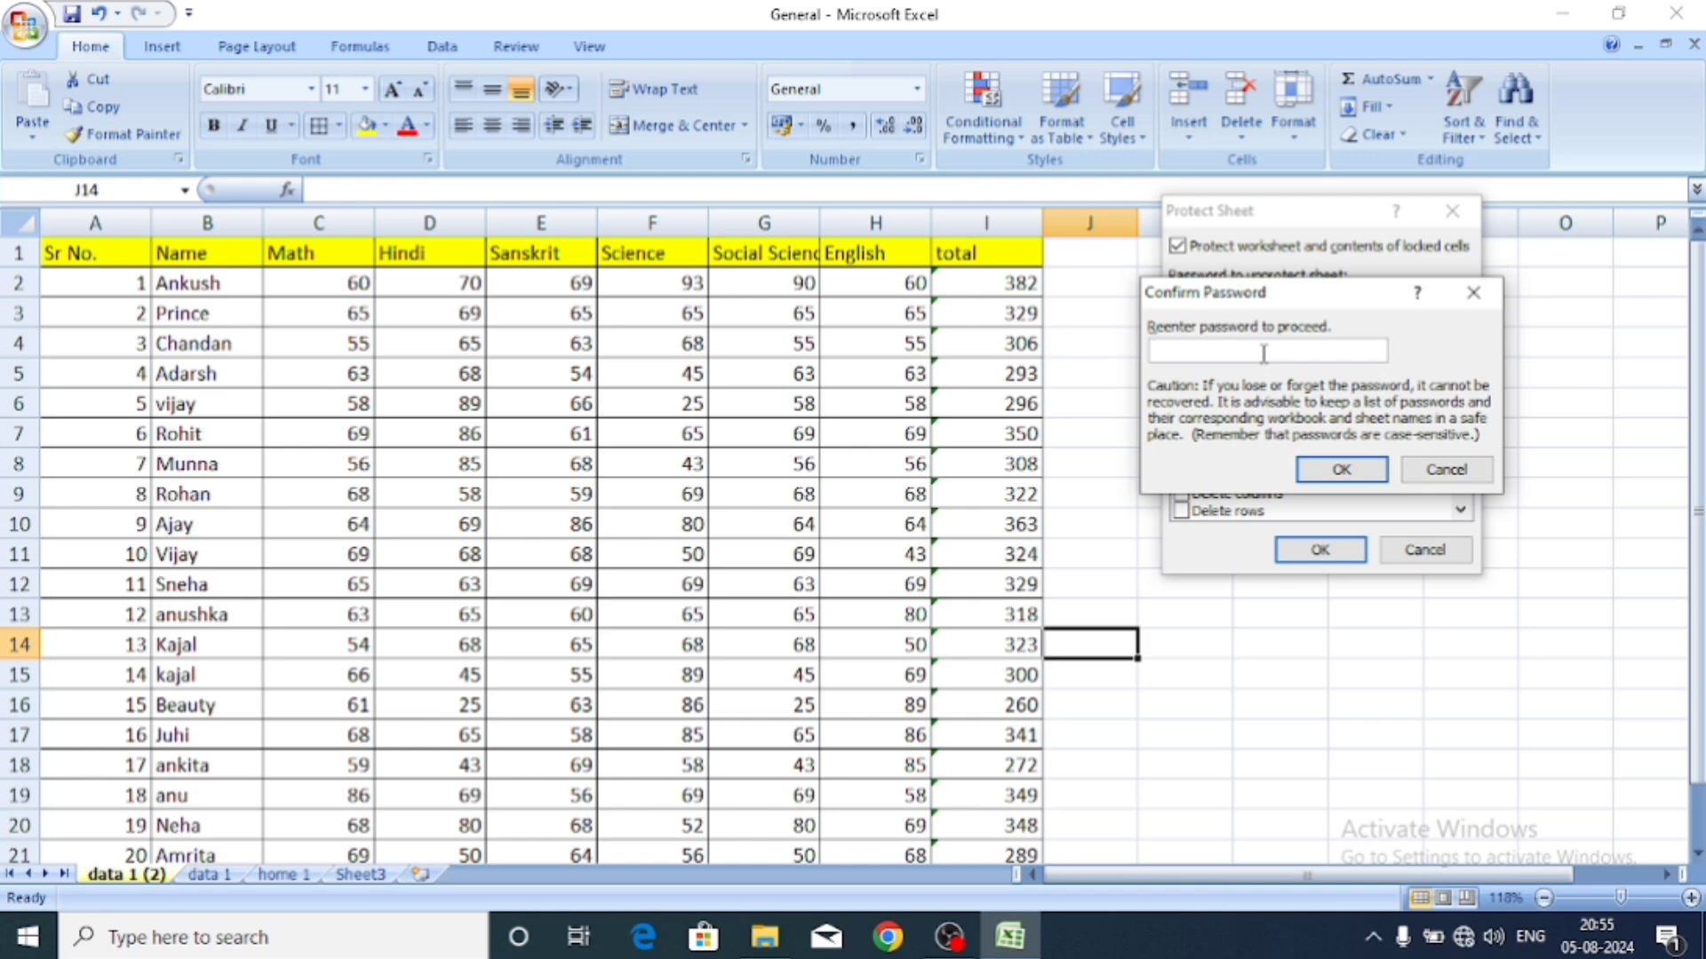
text(1234)
click(1328, 468)
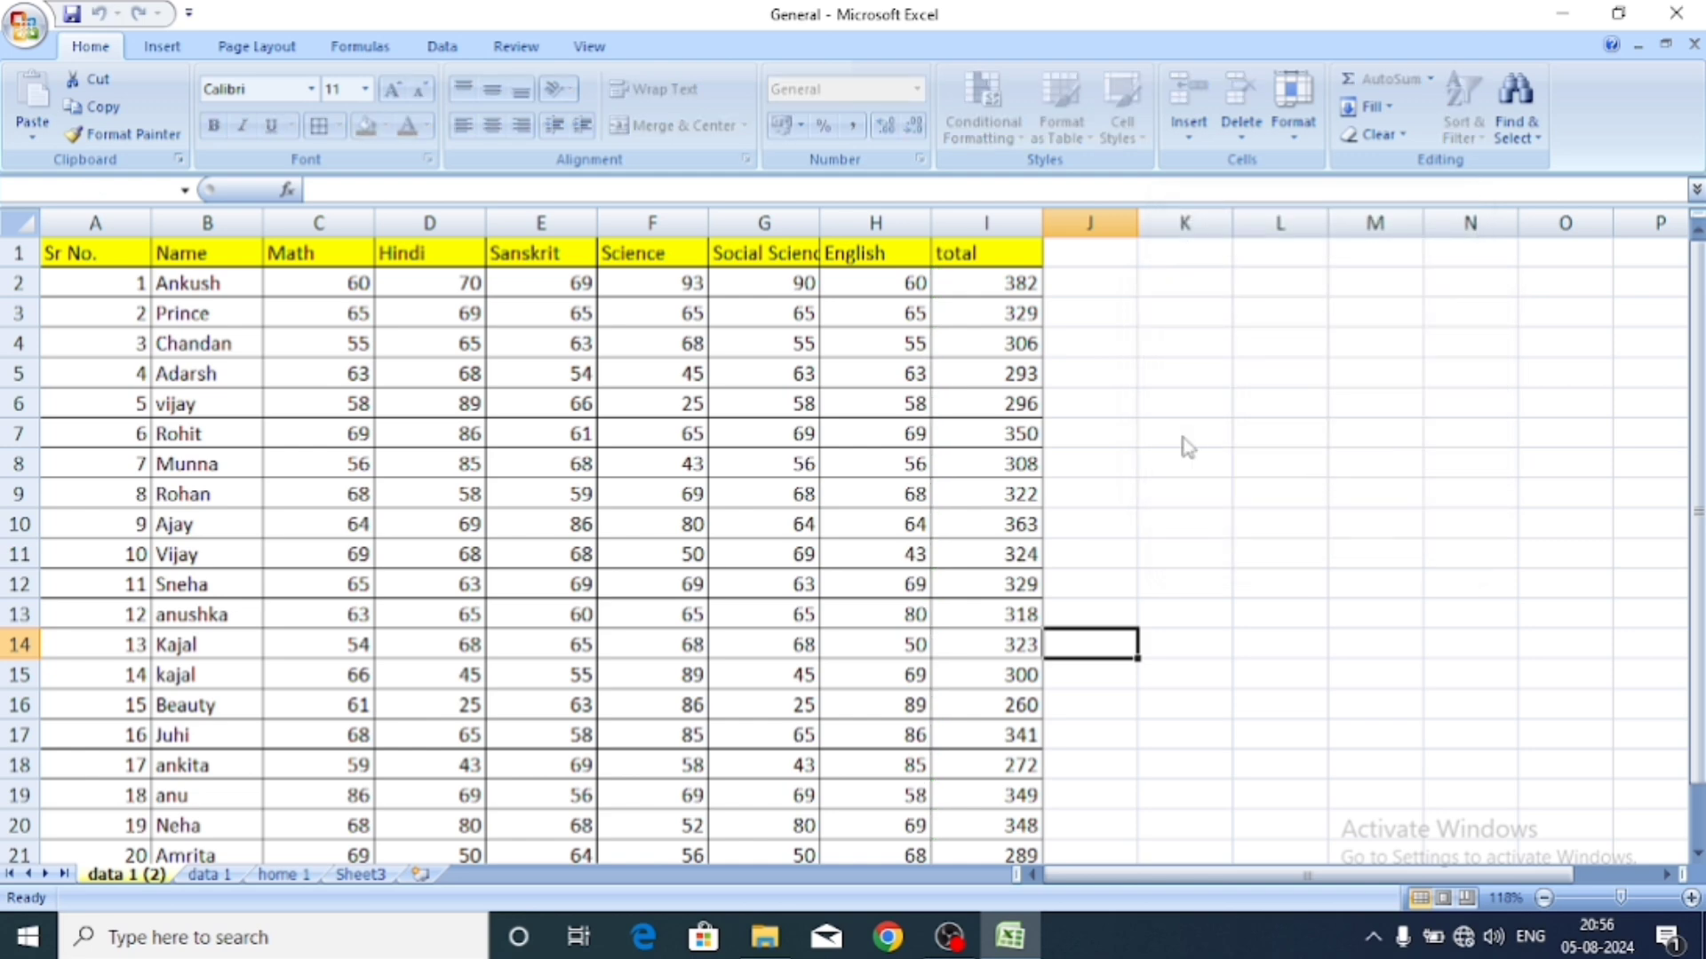
Try deleting a cell's content and dismiss the read-only protection warning.
key(Delete)
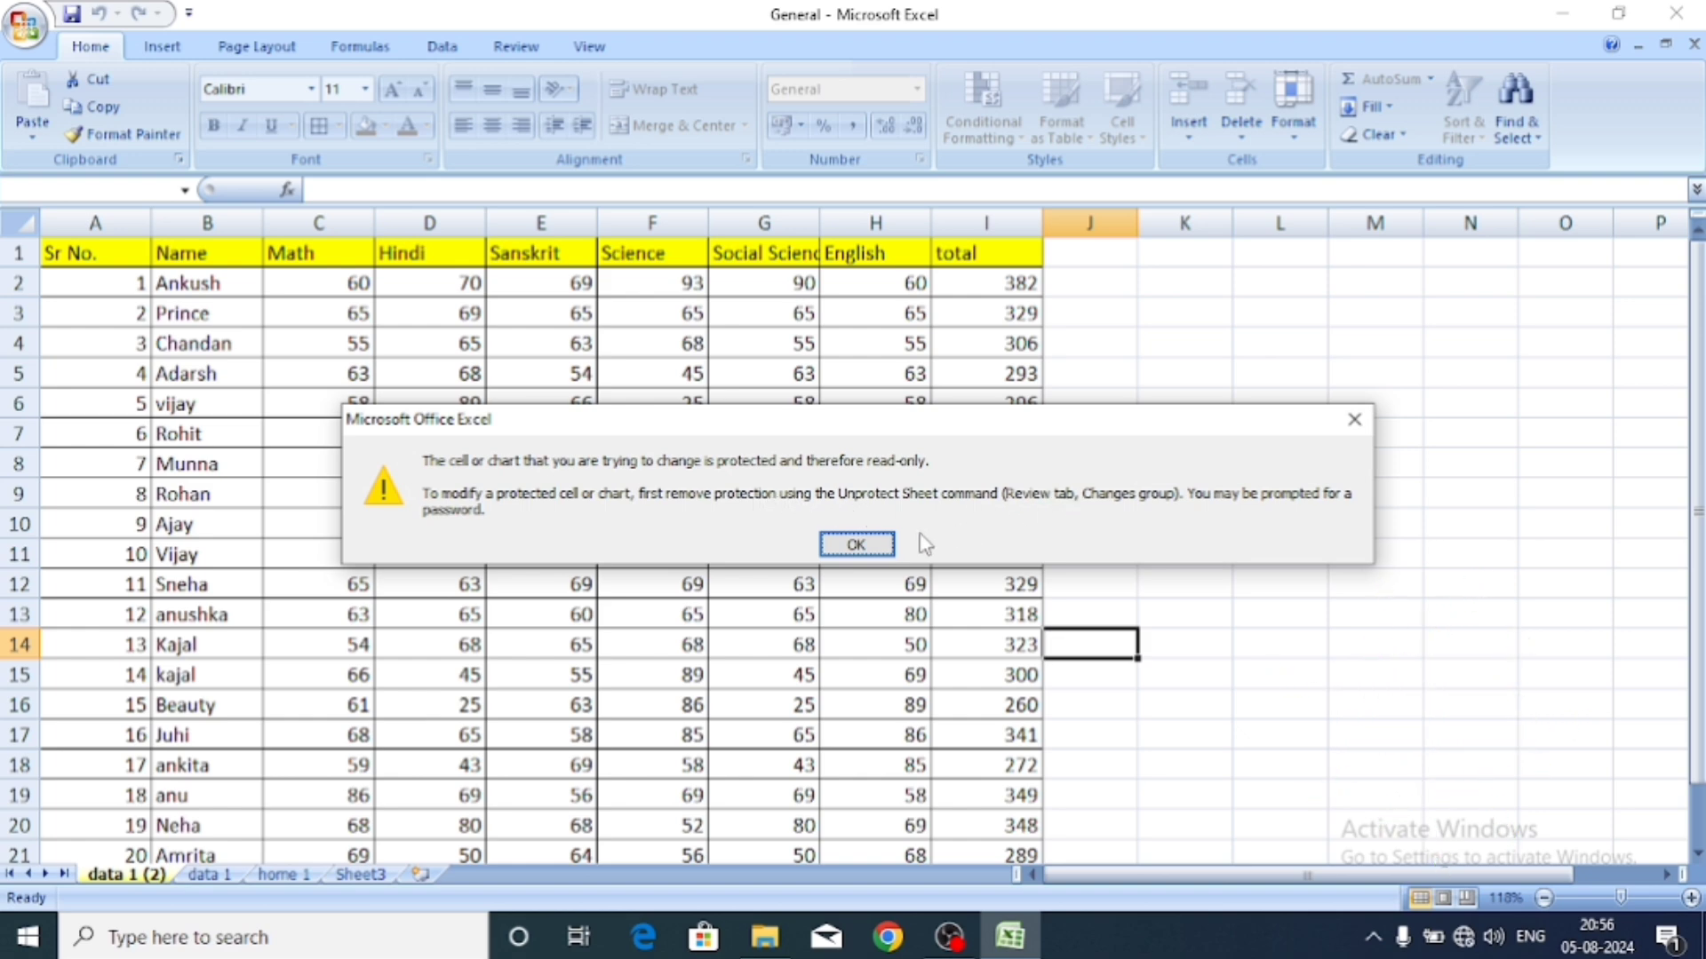
click(875, 546)
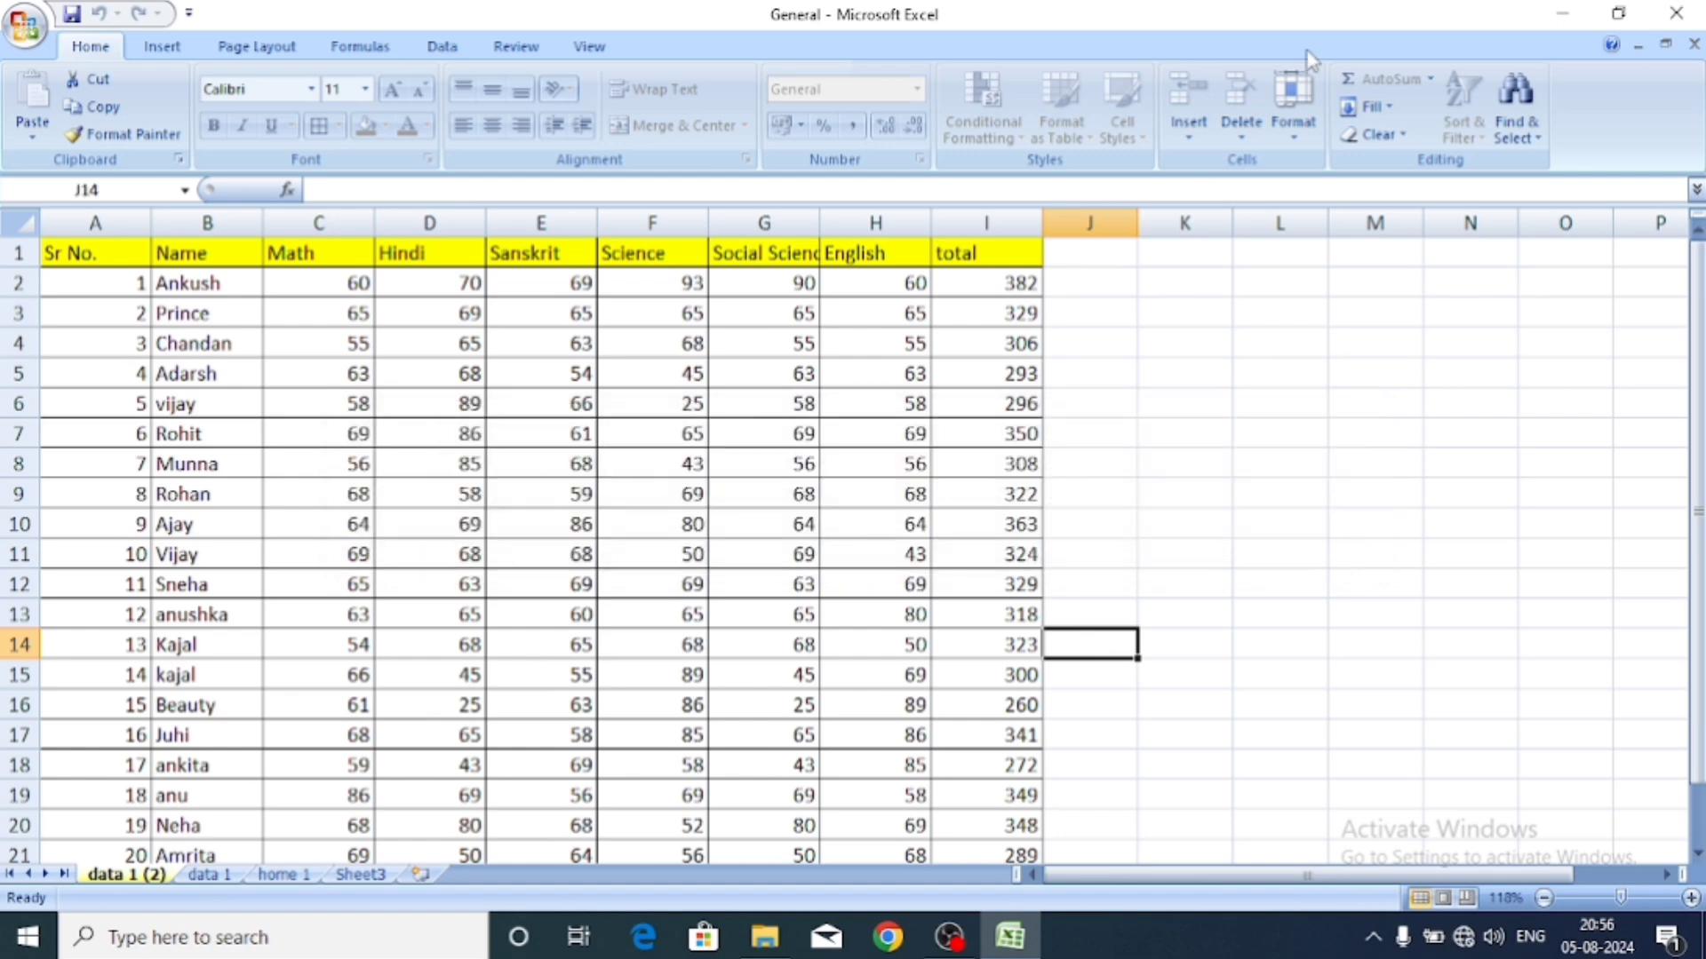
click(1294, 124)
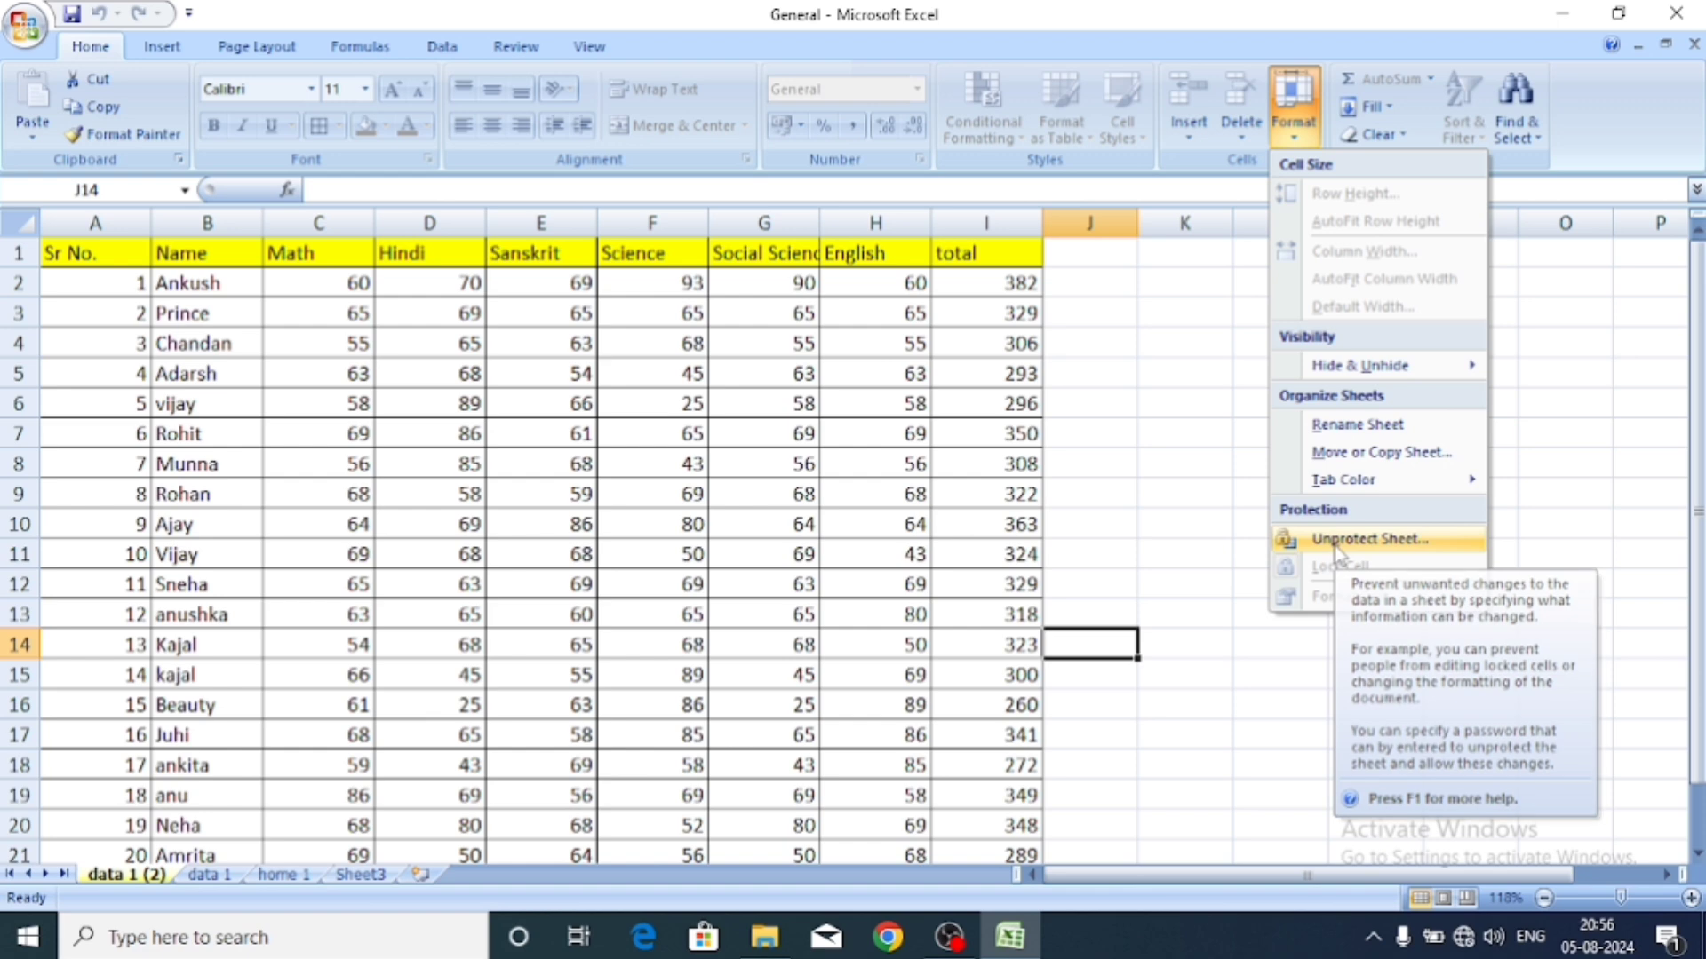
Unprotect the data 1 (2) sheet by entering its password.
click(1359, 539)
text(1234)
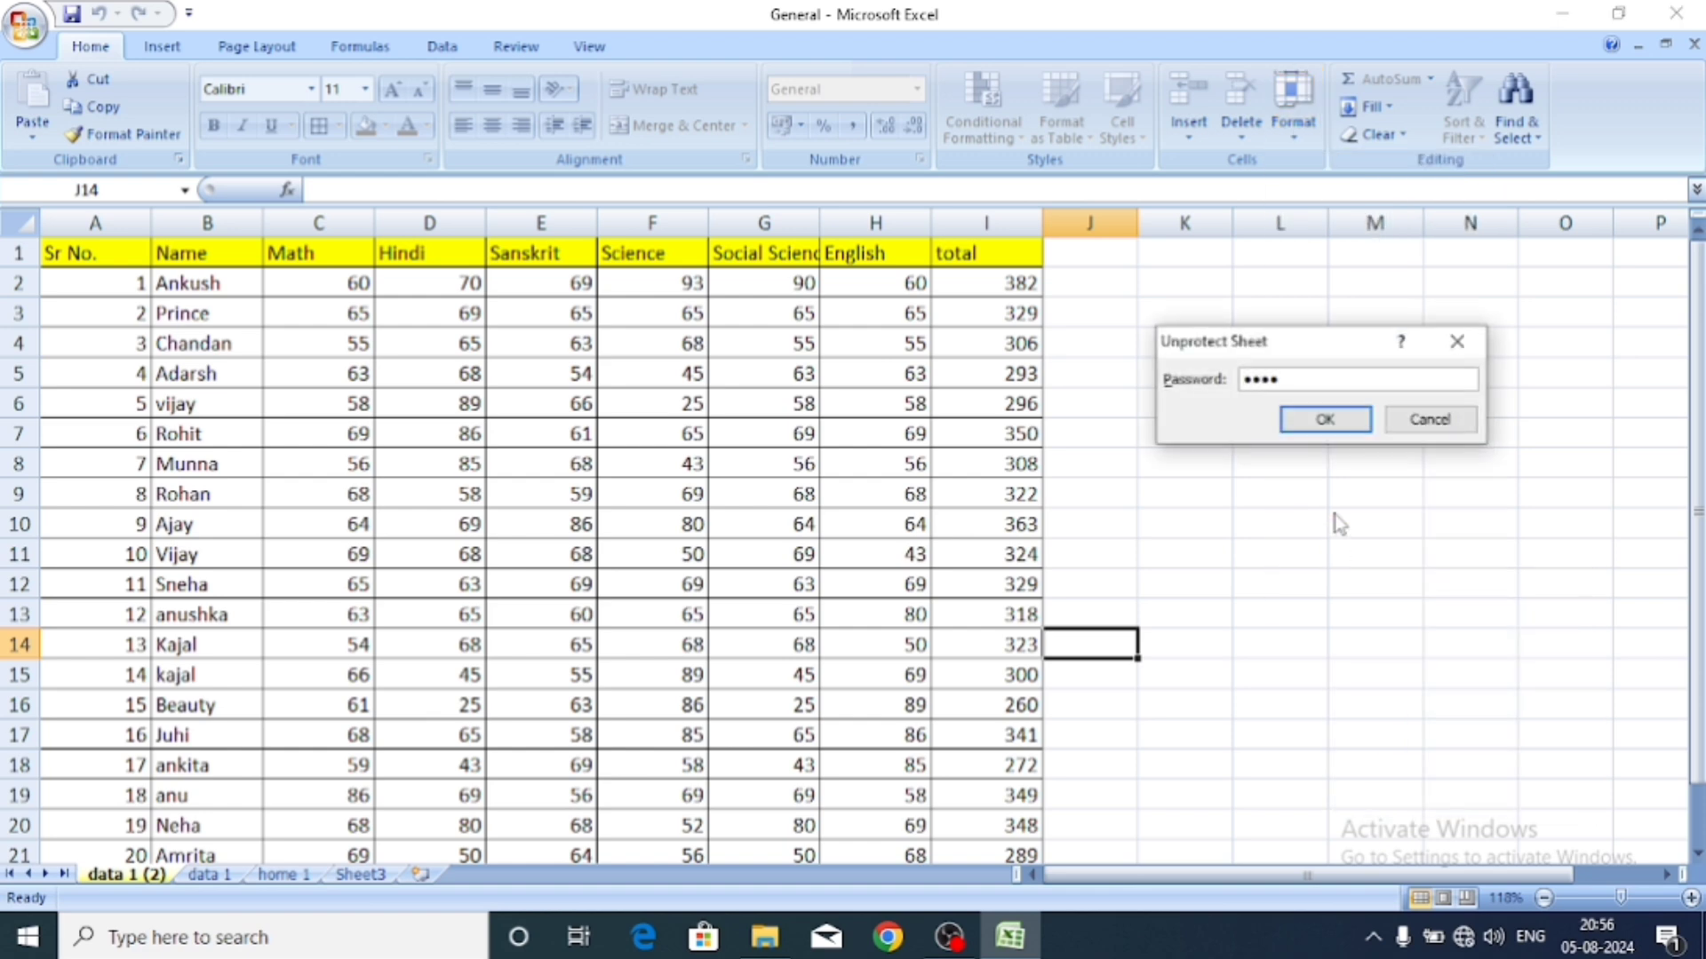
click(1321, 421)
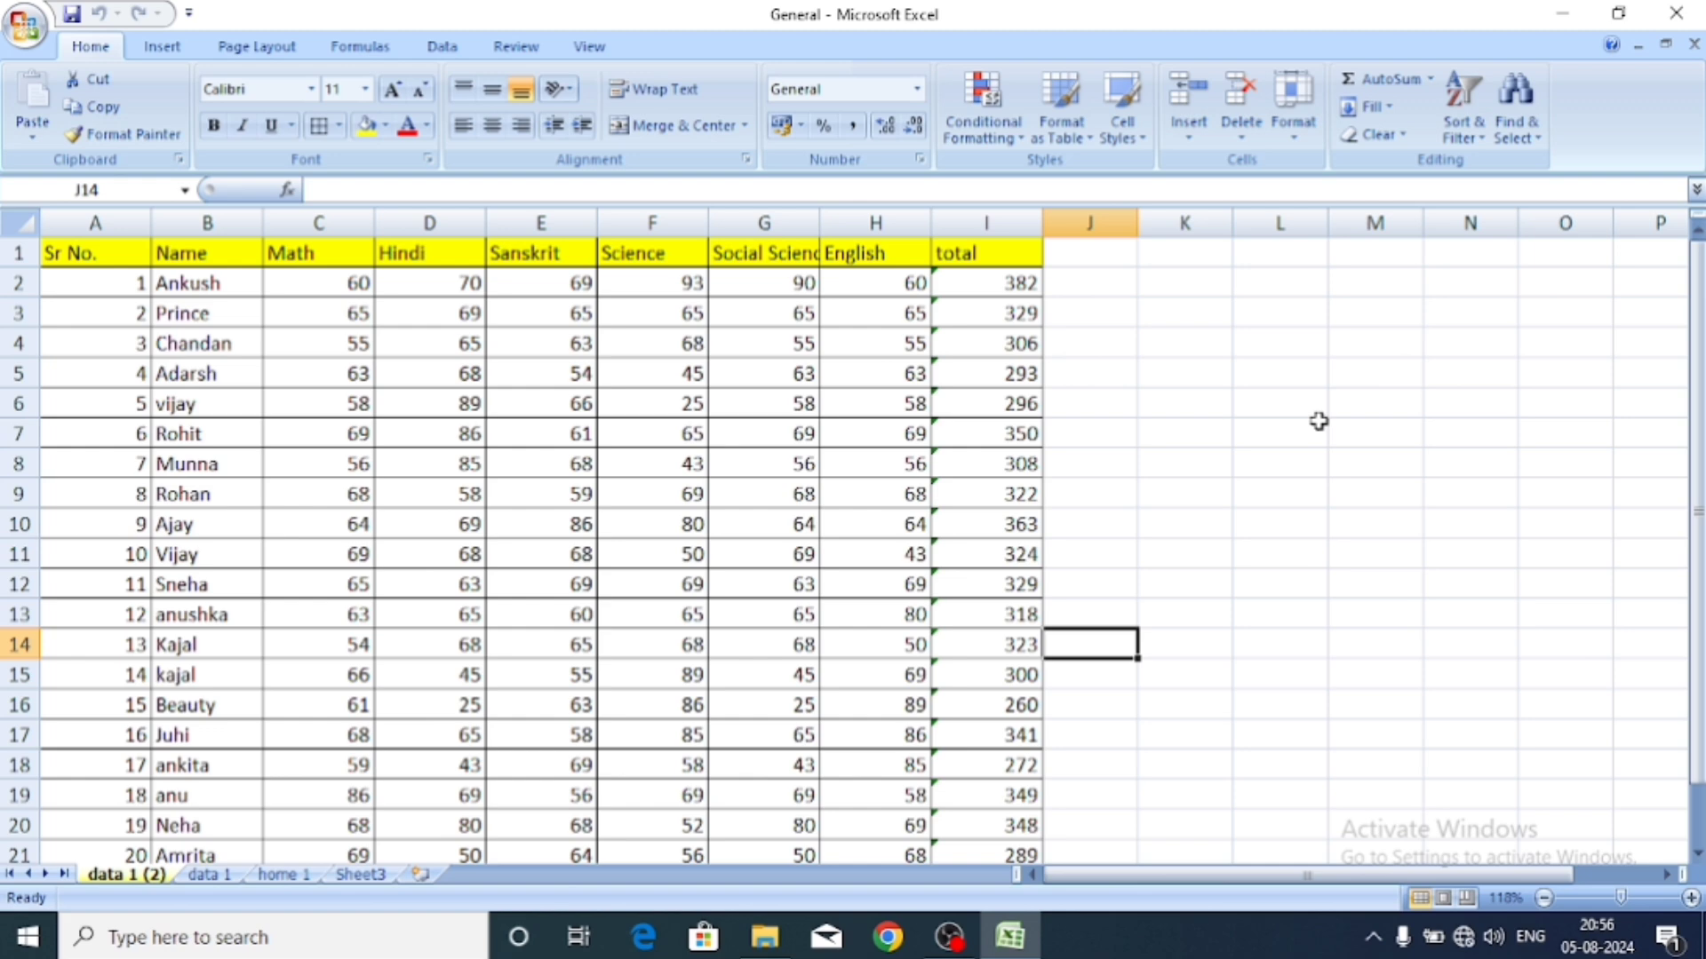
Test editing by typing sample text into empty cell J9.
click(1033, 494)
click(1088, 494)
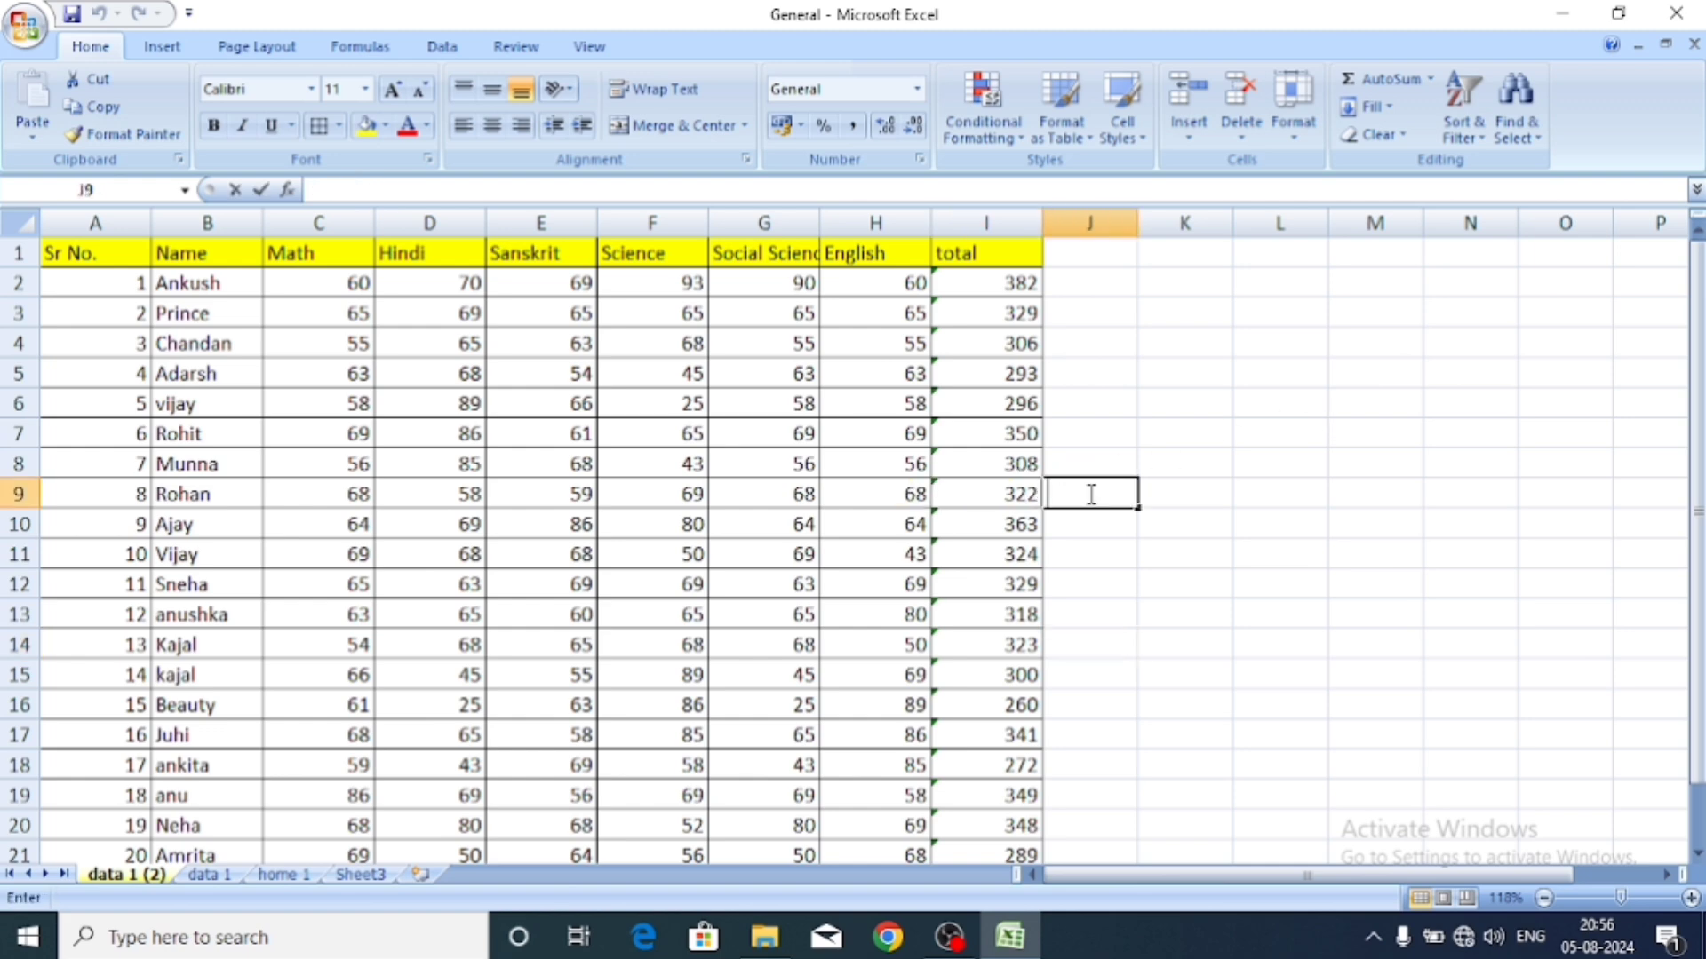
text(jduewgdywd)
key(BackSpace)
key(BackSpace)
key(BackSpace)
key(BackSpace)
key(BackSpace)
key(BackSpace)
key(BackSpace)
key(BackSpace)
key(BackSpace)
key(BackSpace)
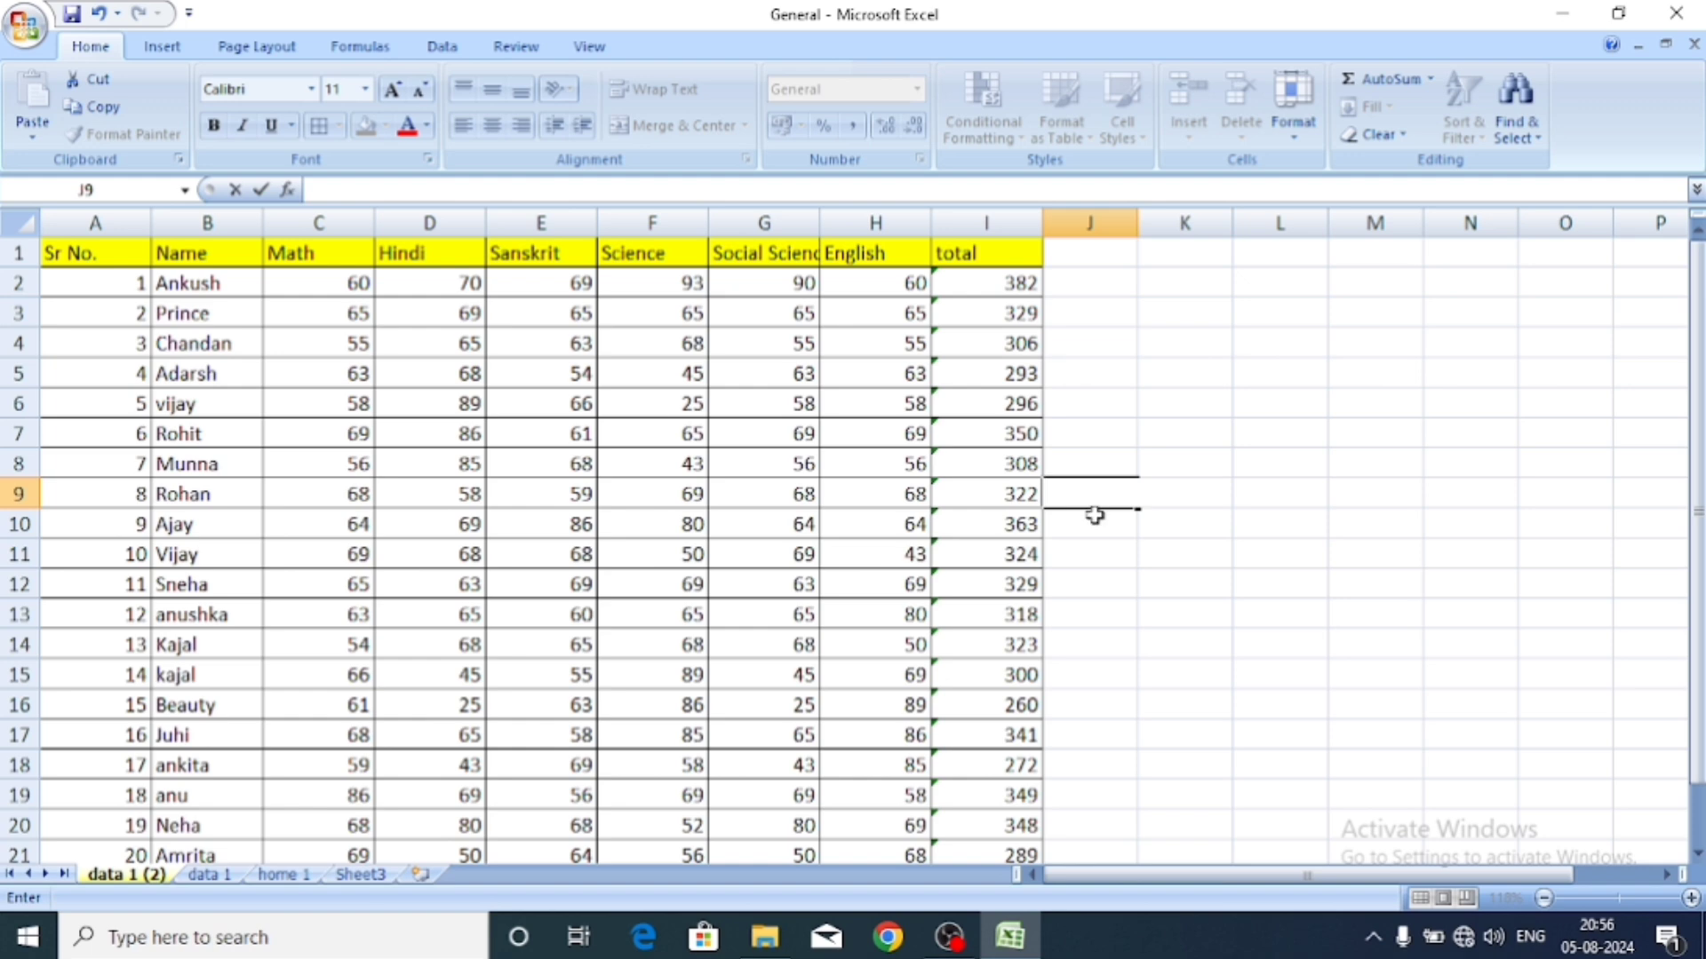
key(Return)
Toggle Lock Cell on cells including I7, then undo a test edit to restore 350.
click(1302, 142)
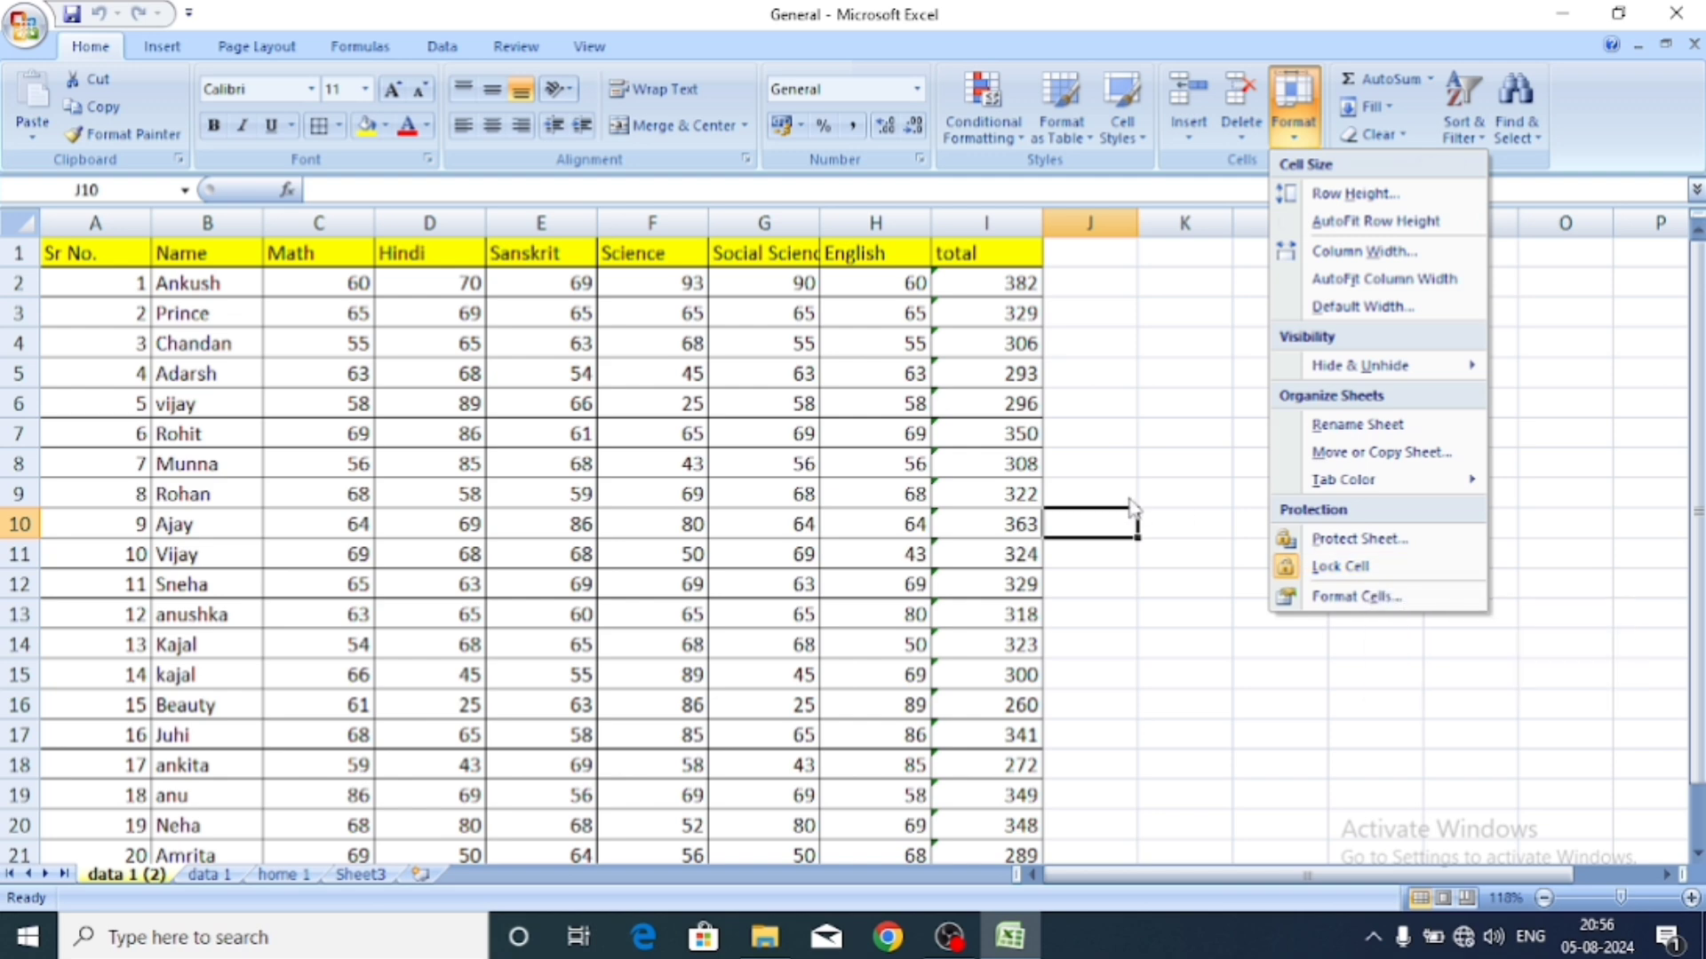
click(1339, 567)
click(985, 432)
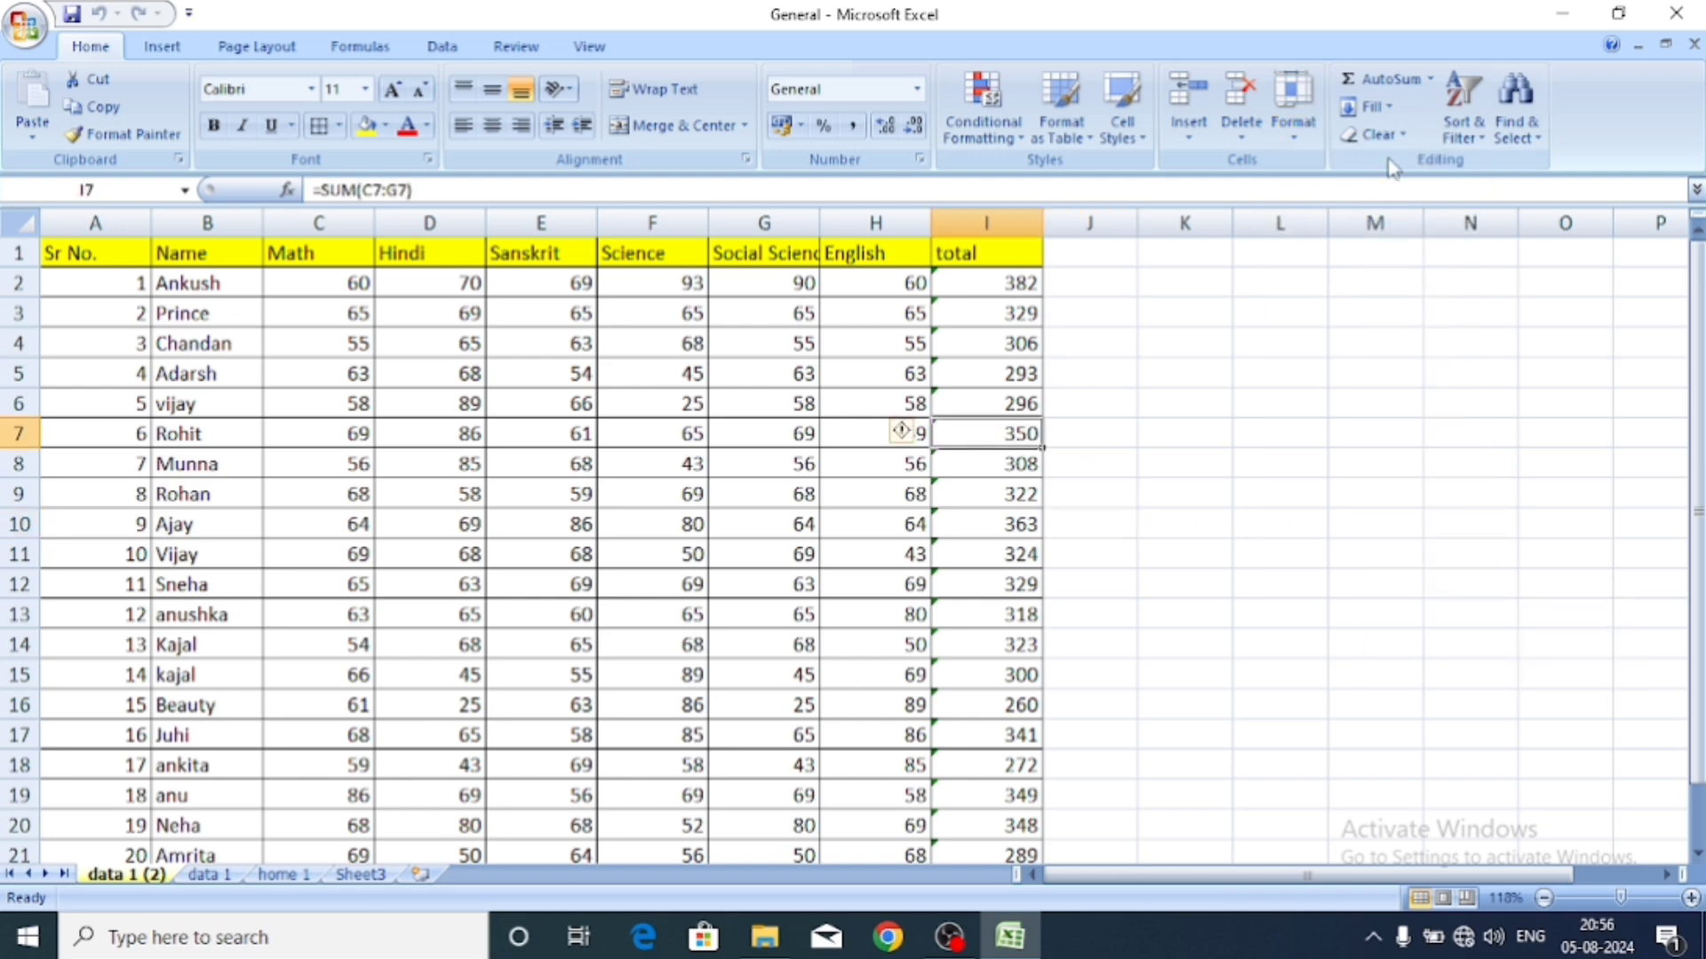
click(1293, 102)
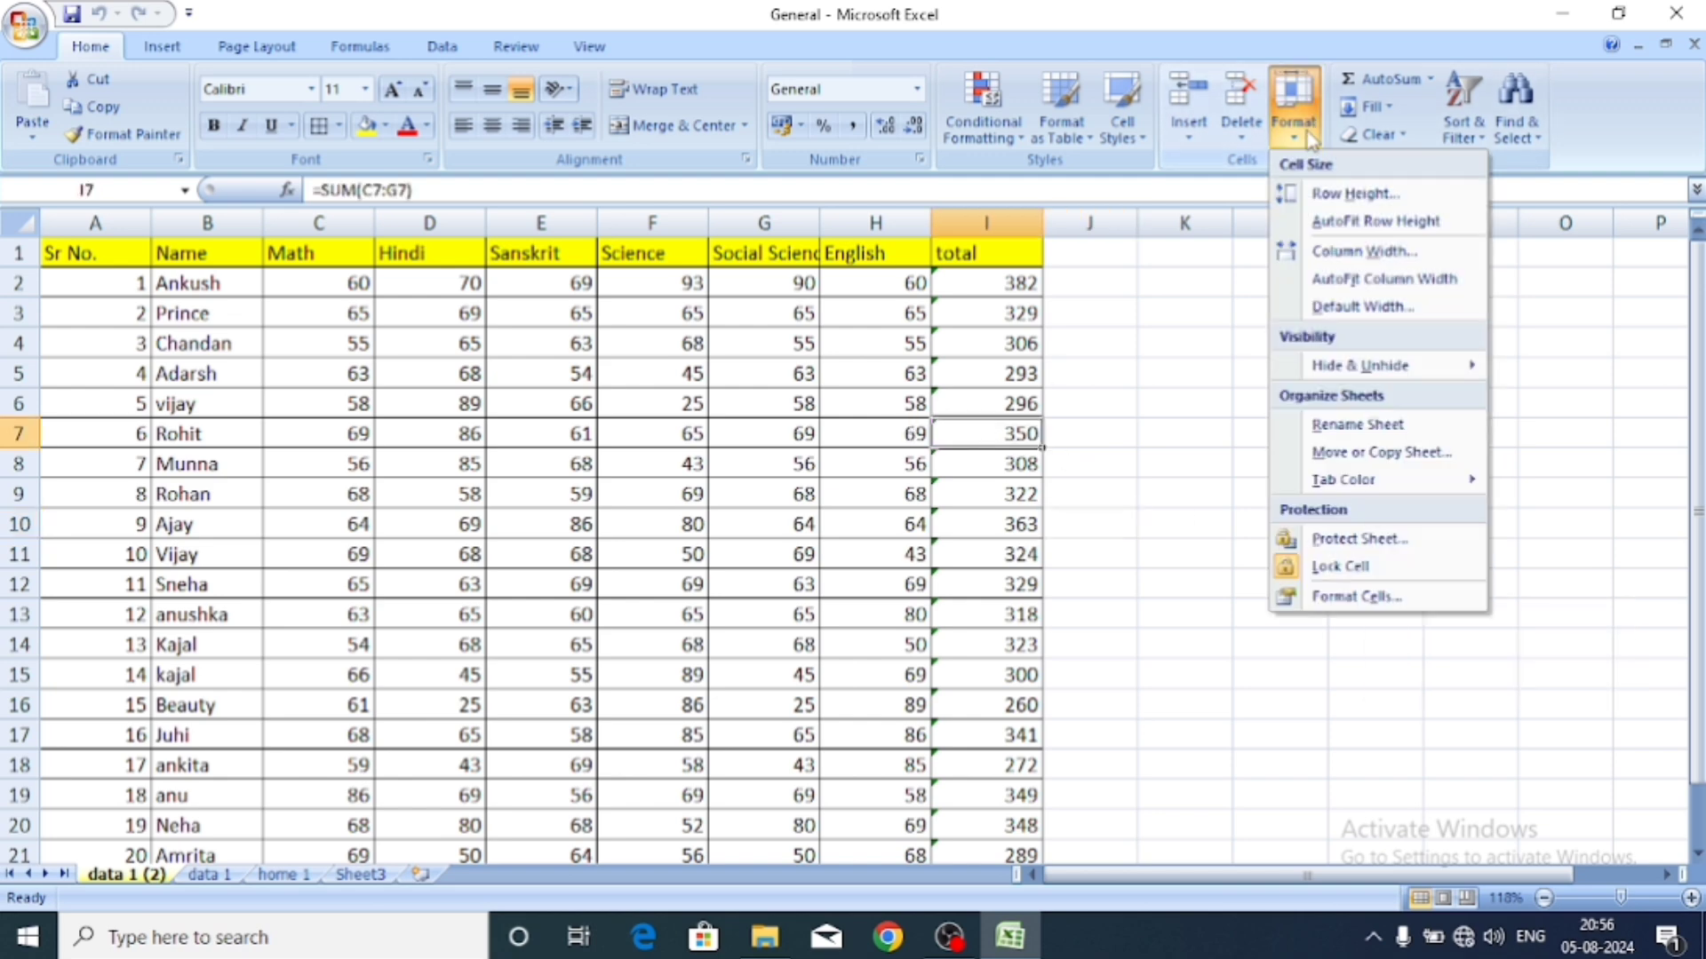
click(1393, 565)
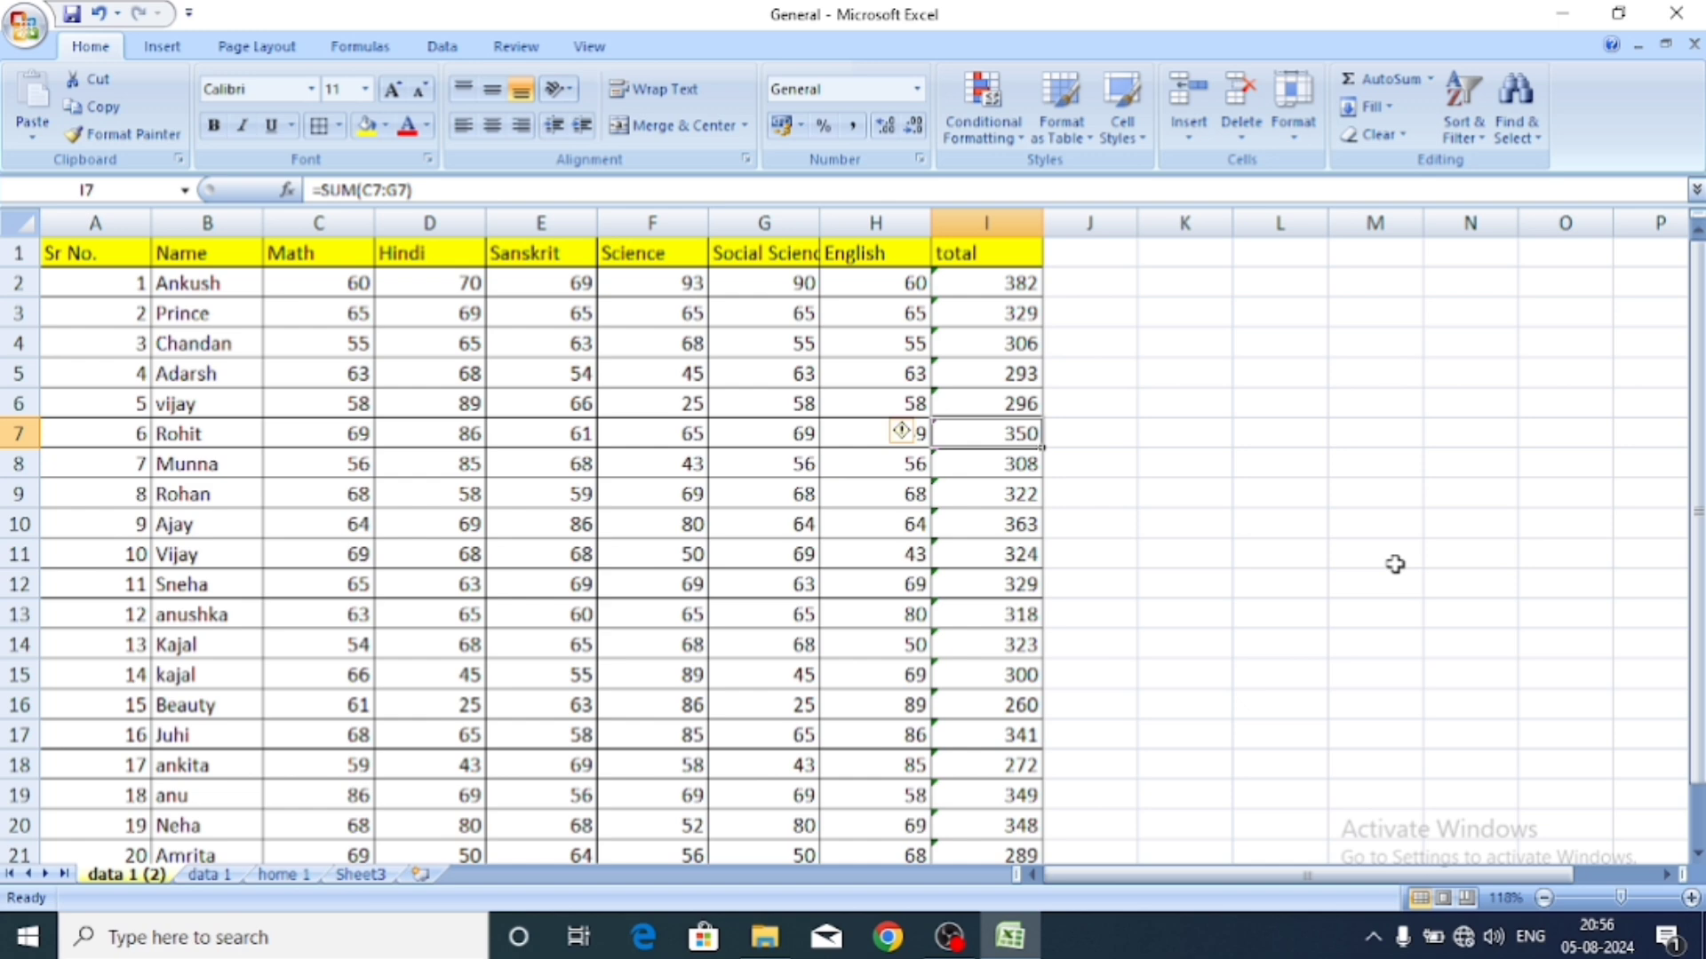
text(488884)
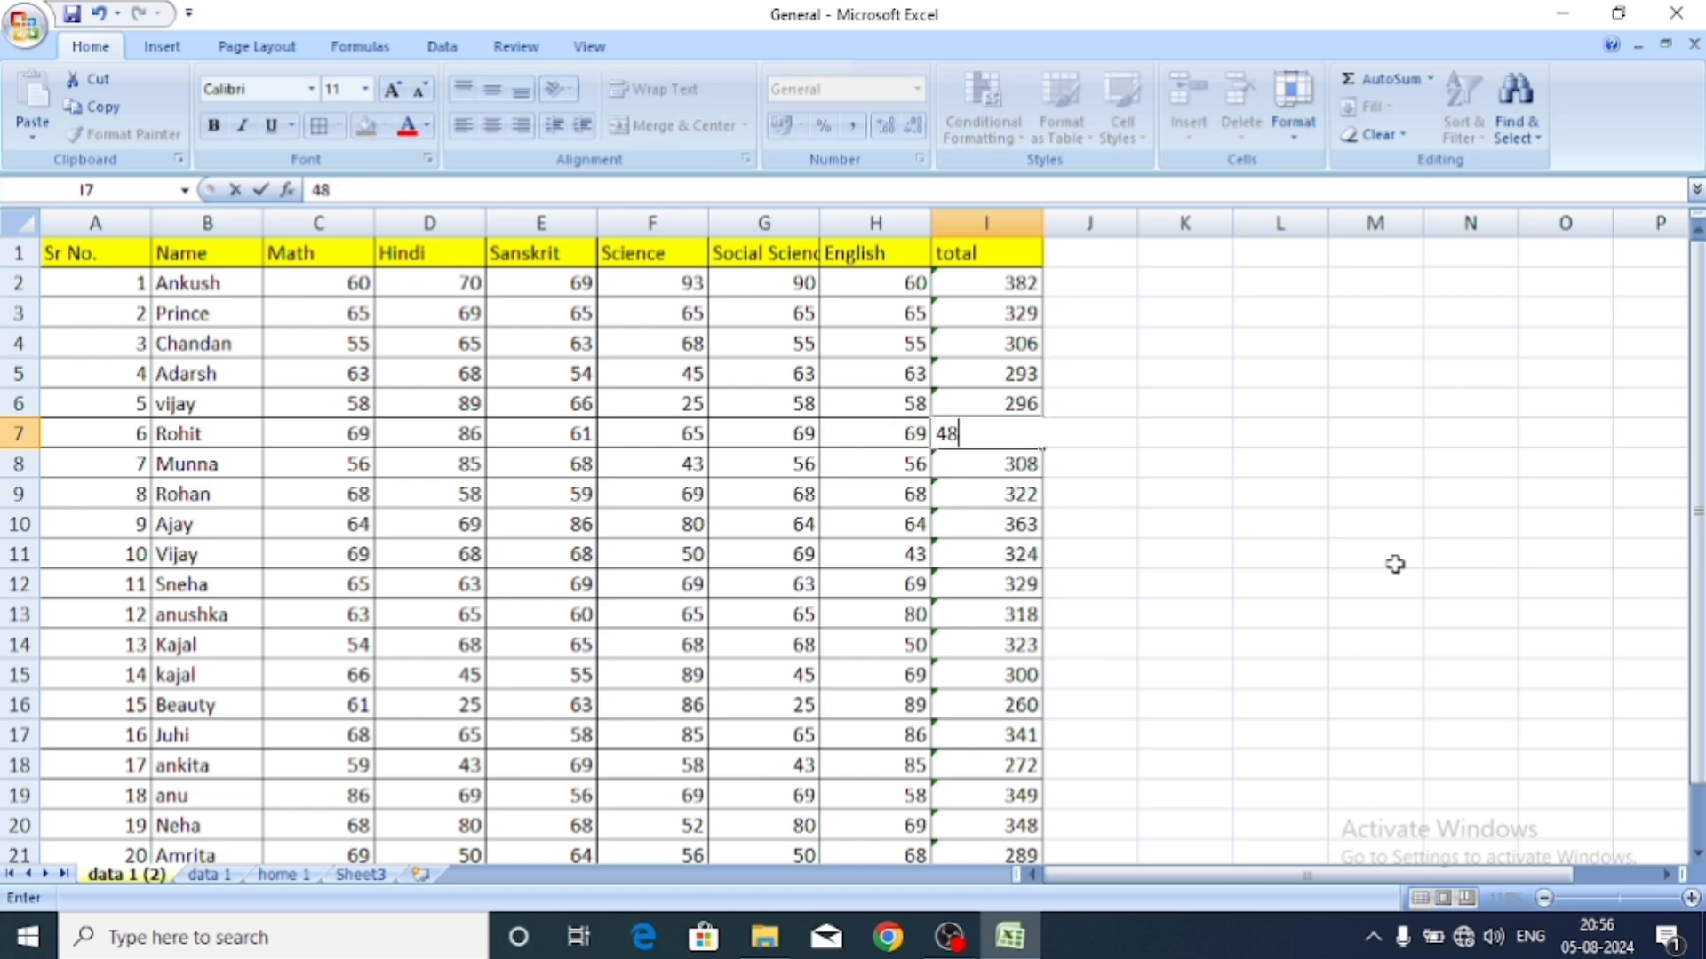
key(BackSpace)
key(BackSpace)
key(BackSpace)
key(BackSpace)
key(BackSpace)
key(BackSpace)
click(1205, 616)
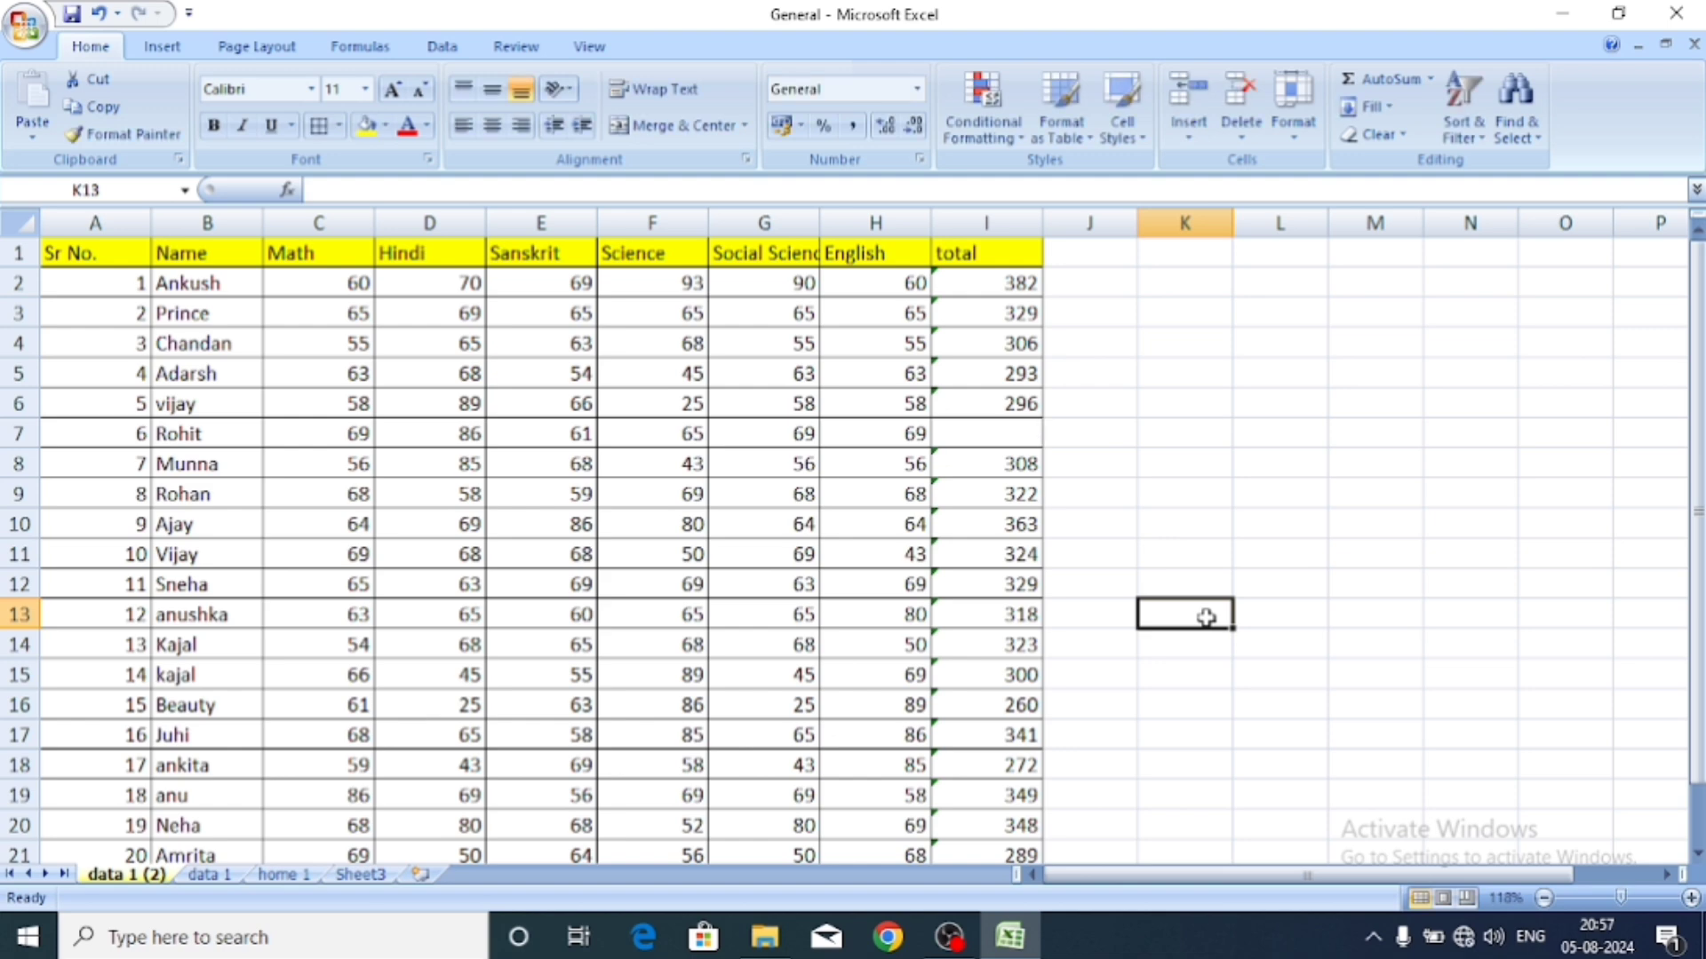
key(ctrl+z)
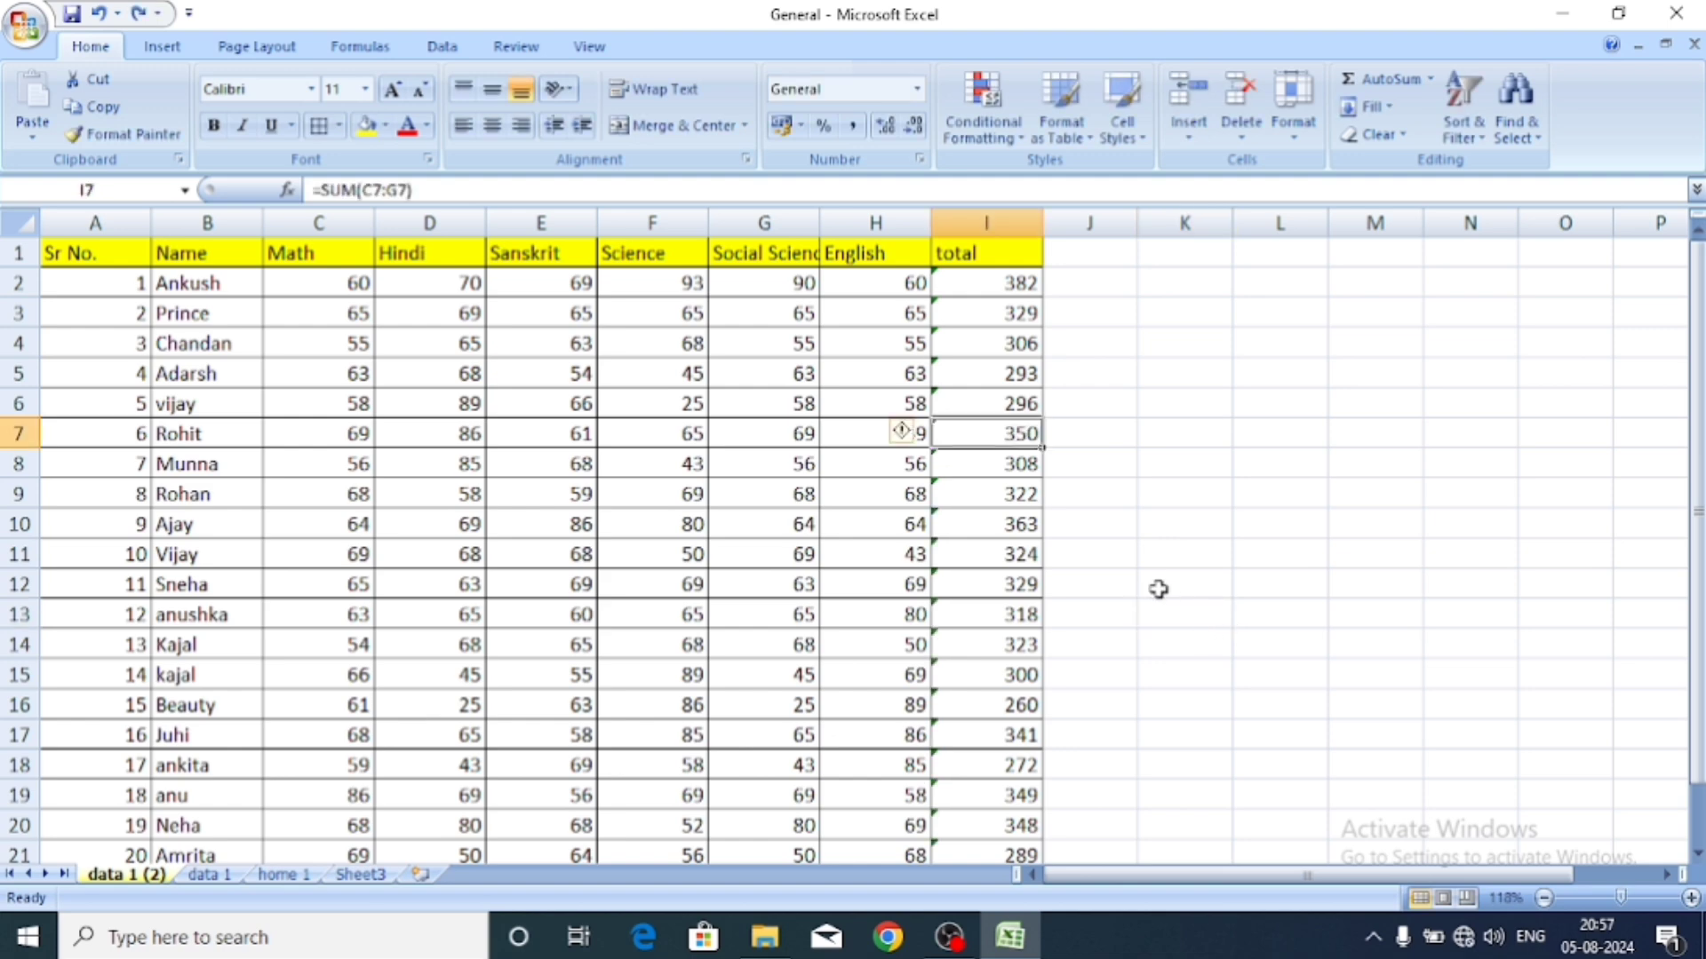
click(1154, 587)
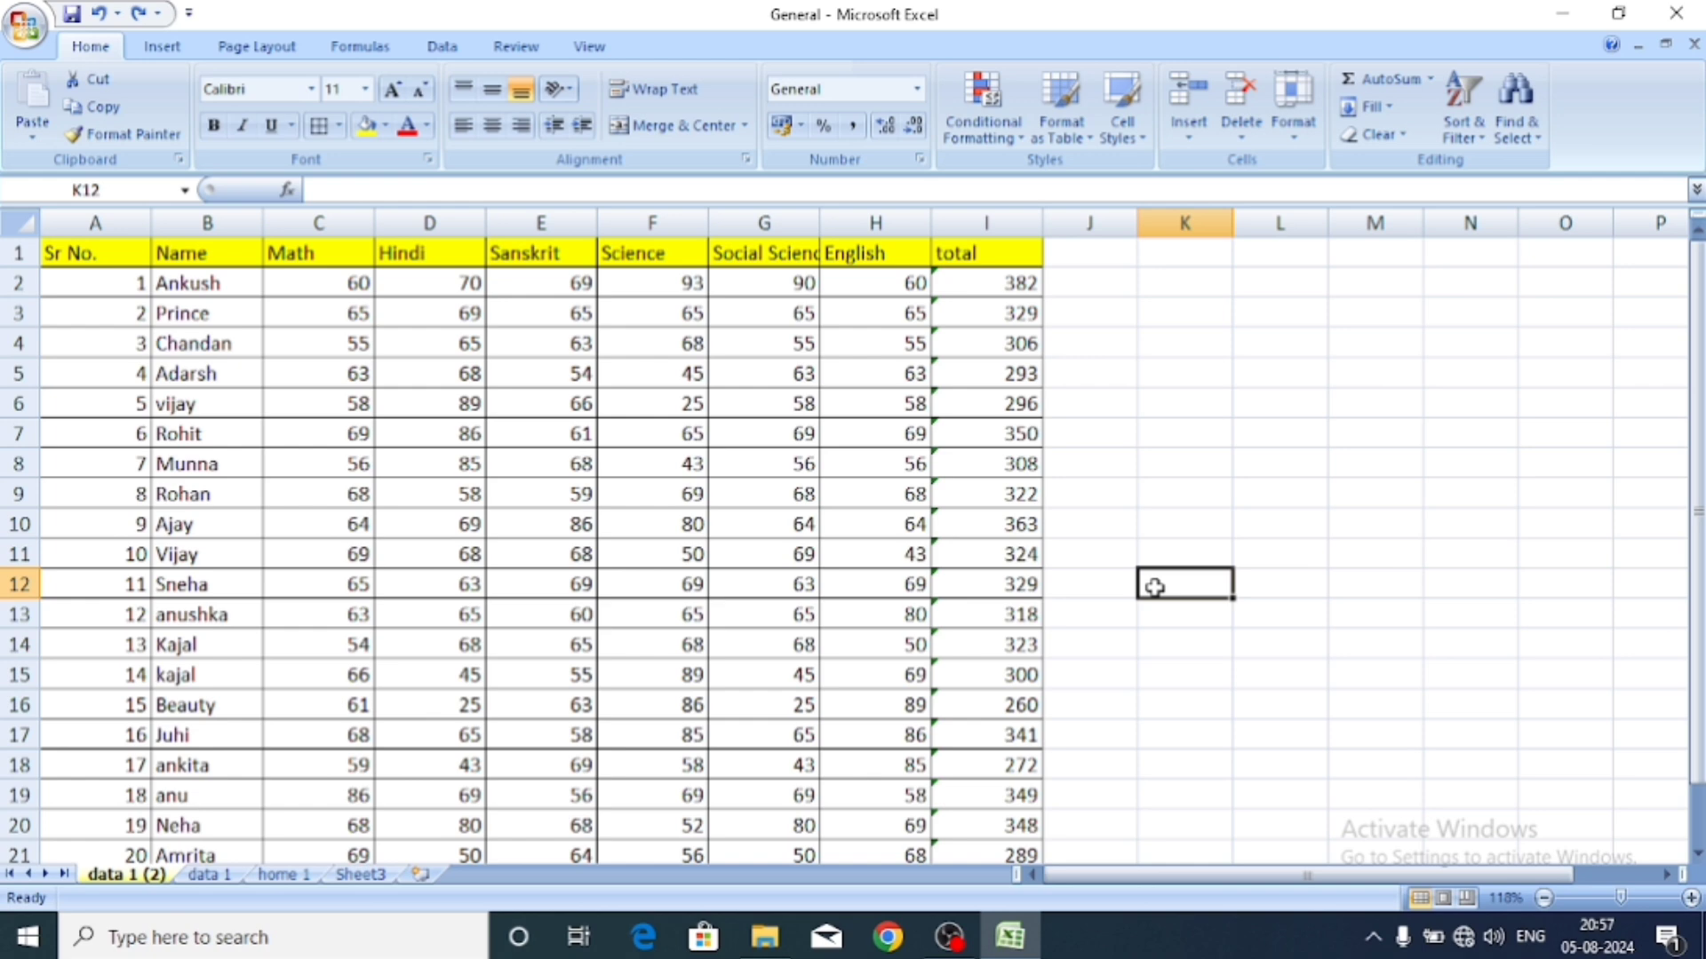
click(1292, 102)
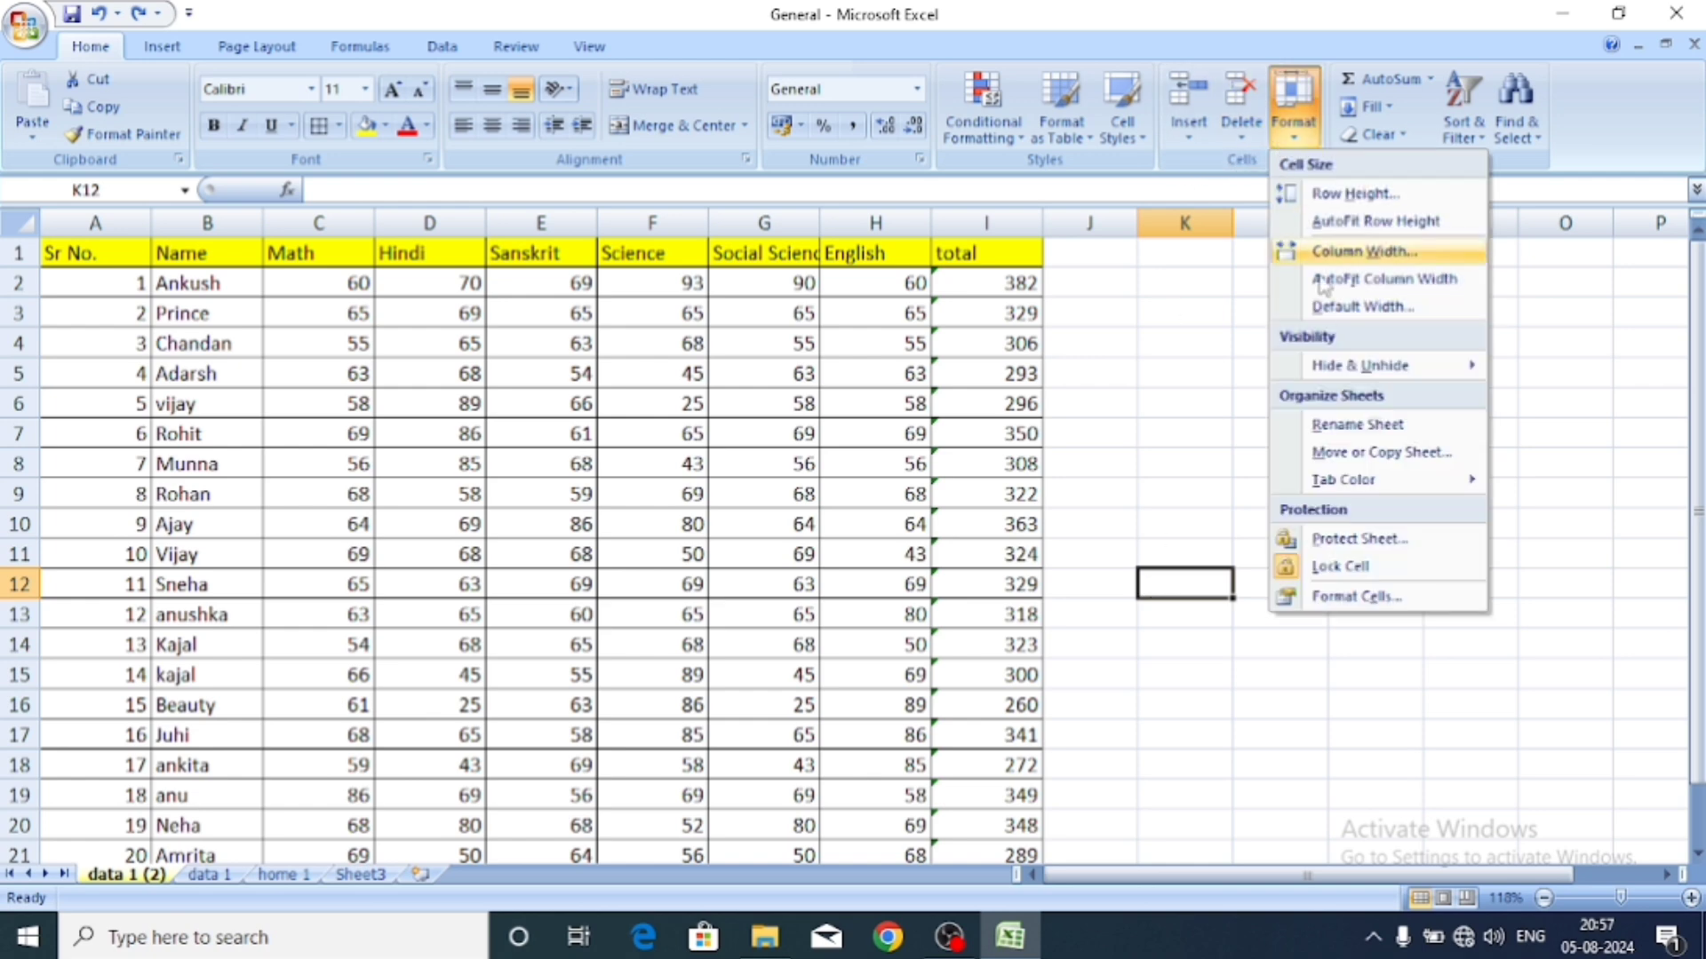
Open Format Cells, reposition the dialog, and close it without changes.
click(1348, 600)
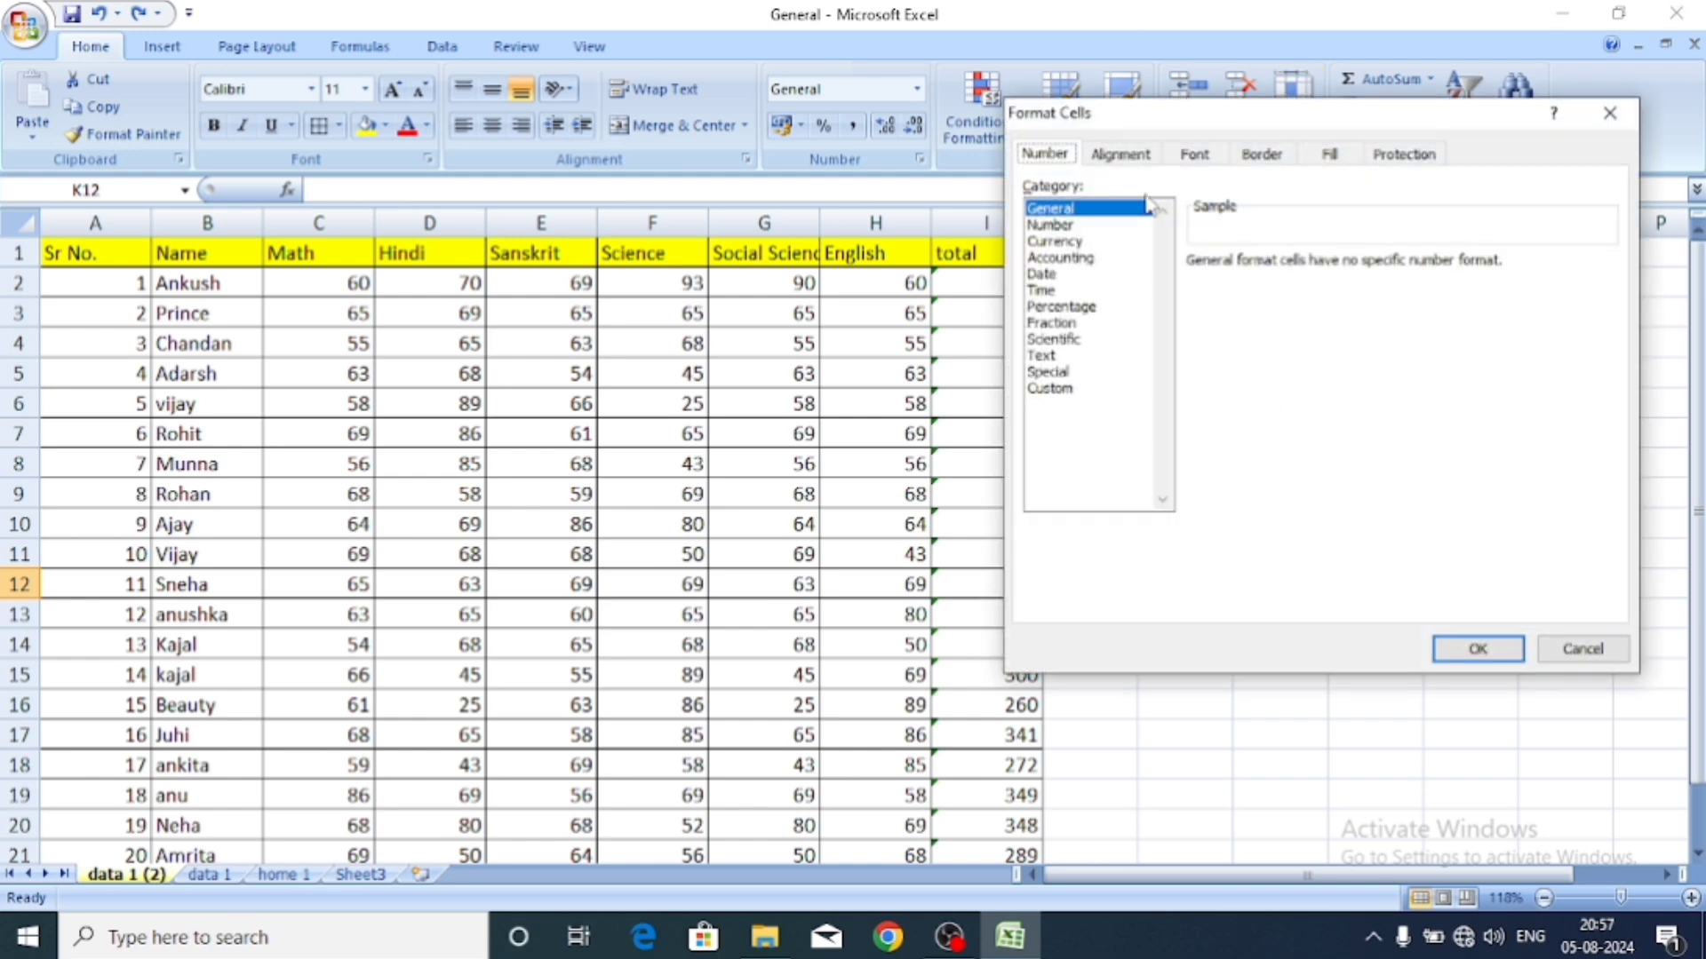
drag(1140, 125, 1262, 122)
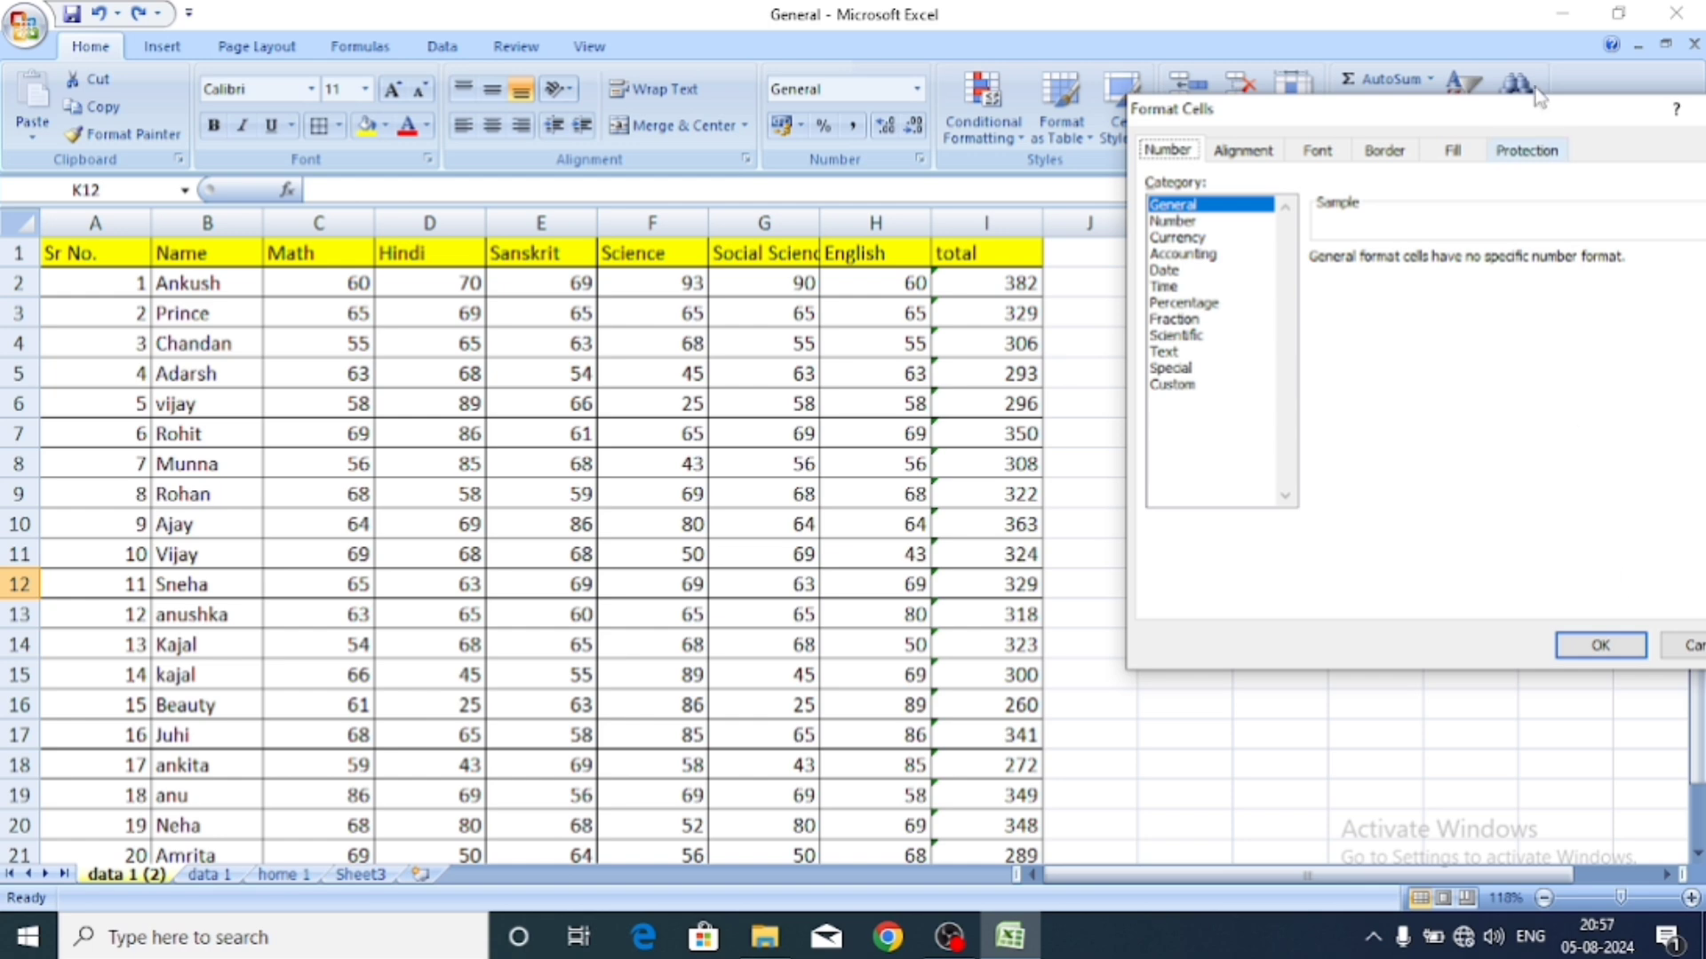
drag(1496, 110, 1454, 138)
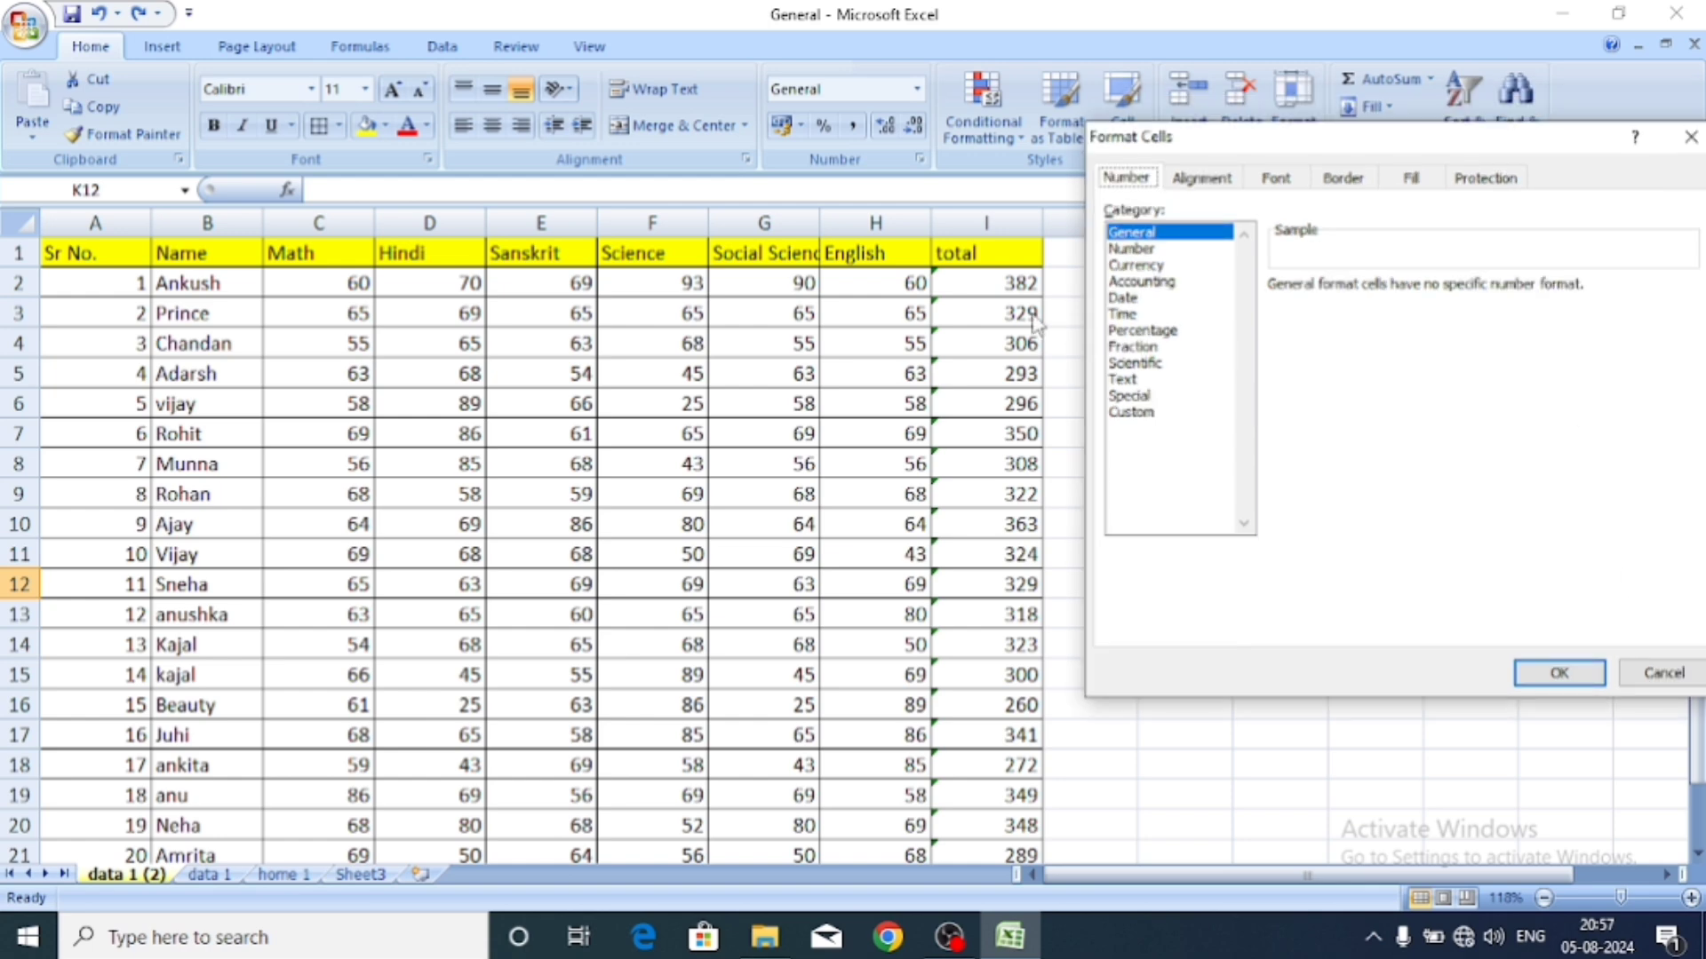
click(1689, 149)
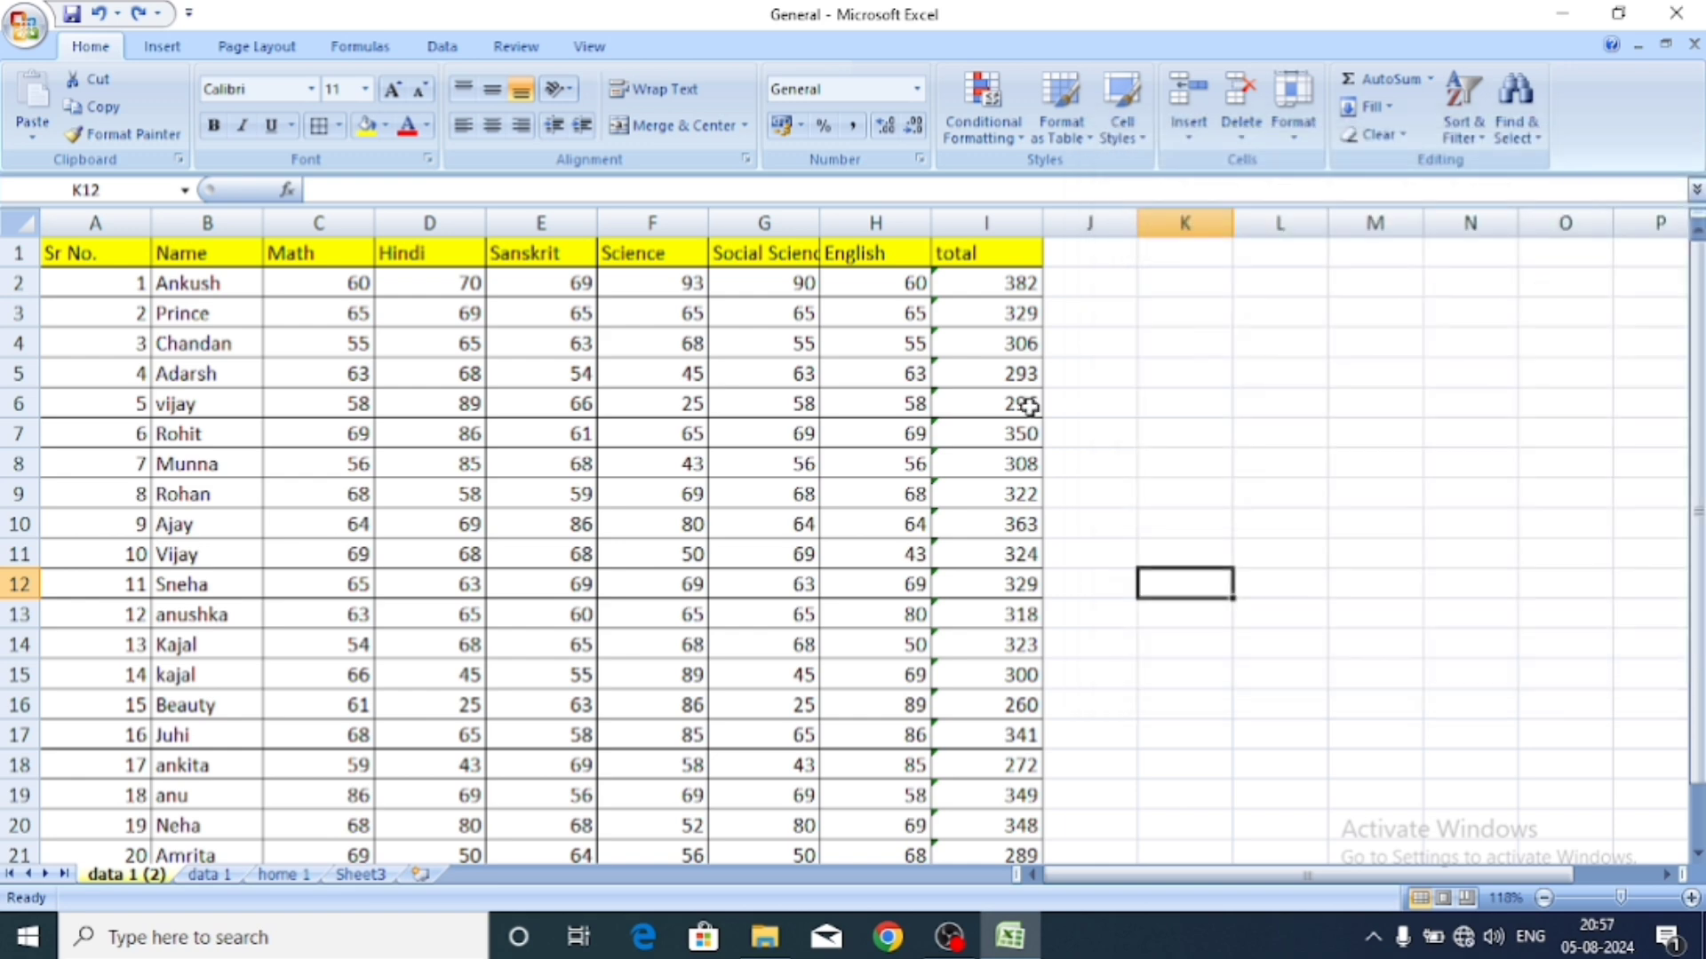
Format the English mark in H2 as Currency, showing ₹60.00.
click(903, 287)
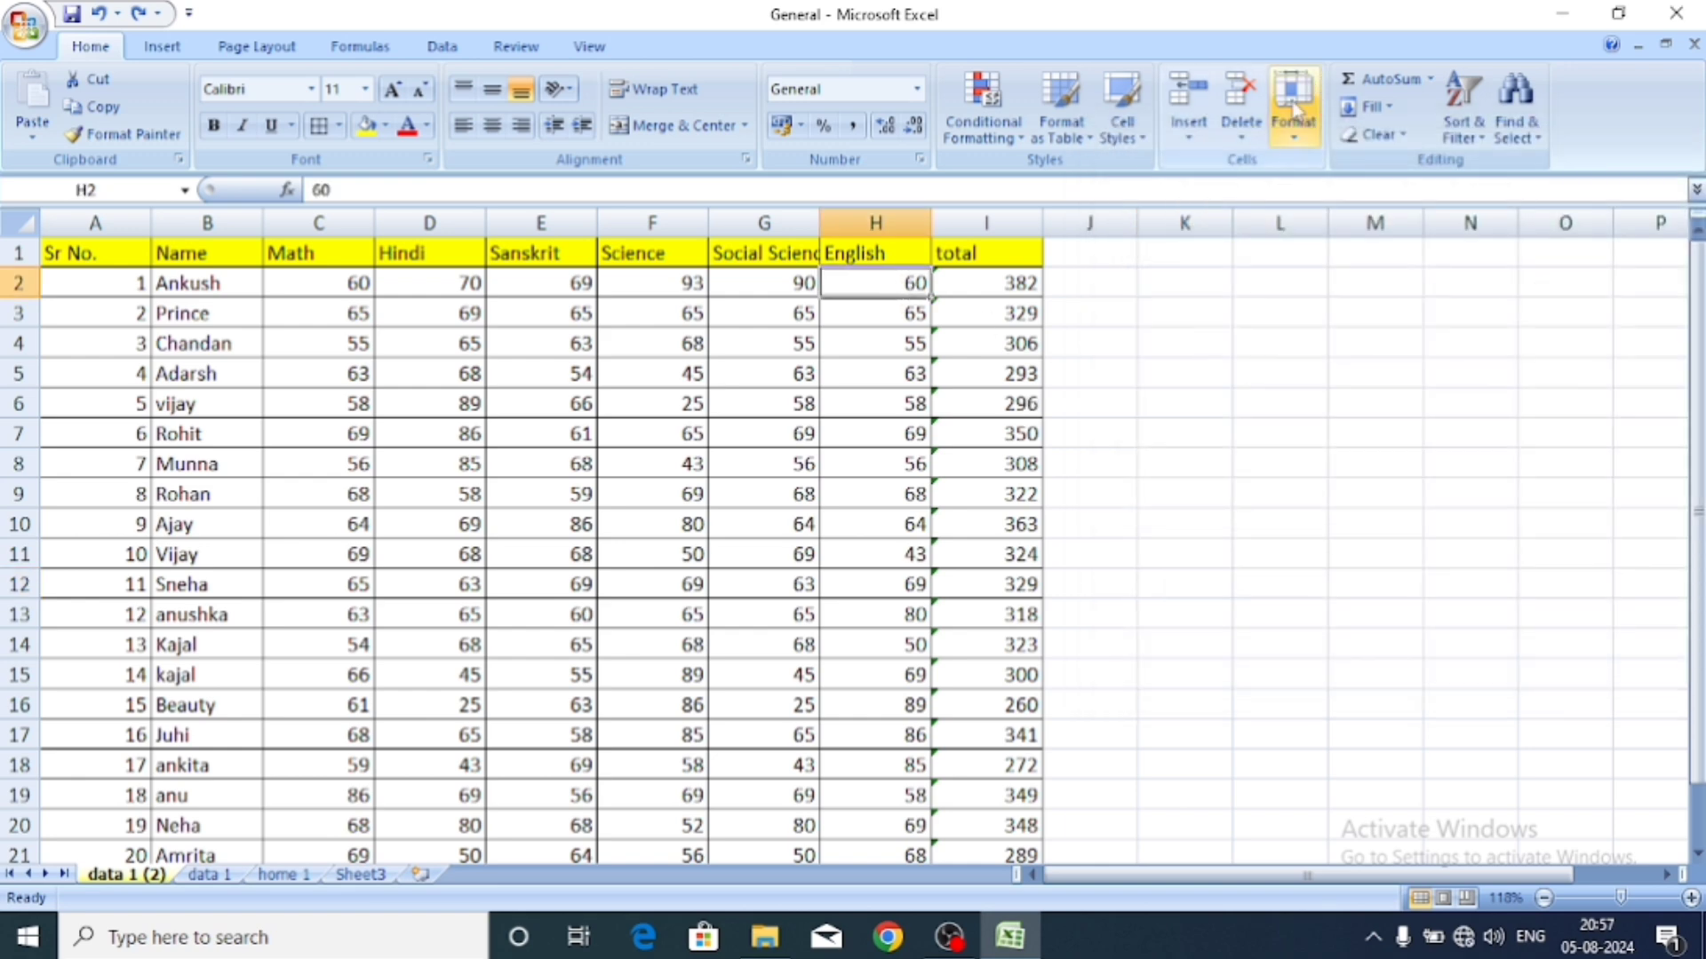
click(1297, 134)
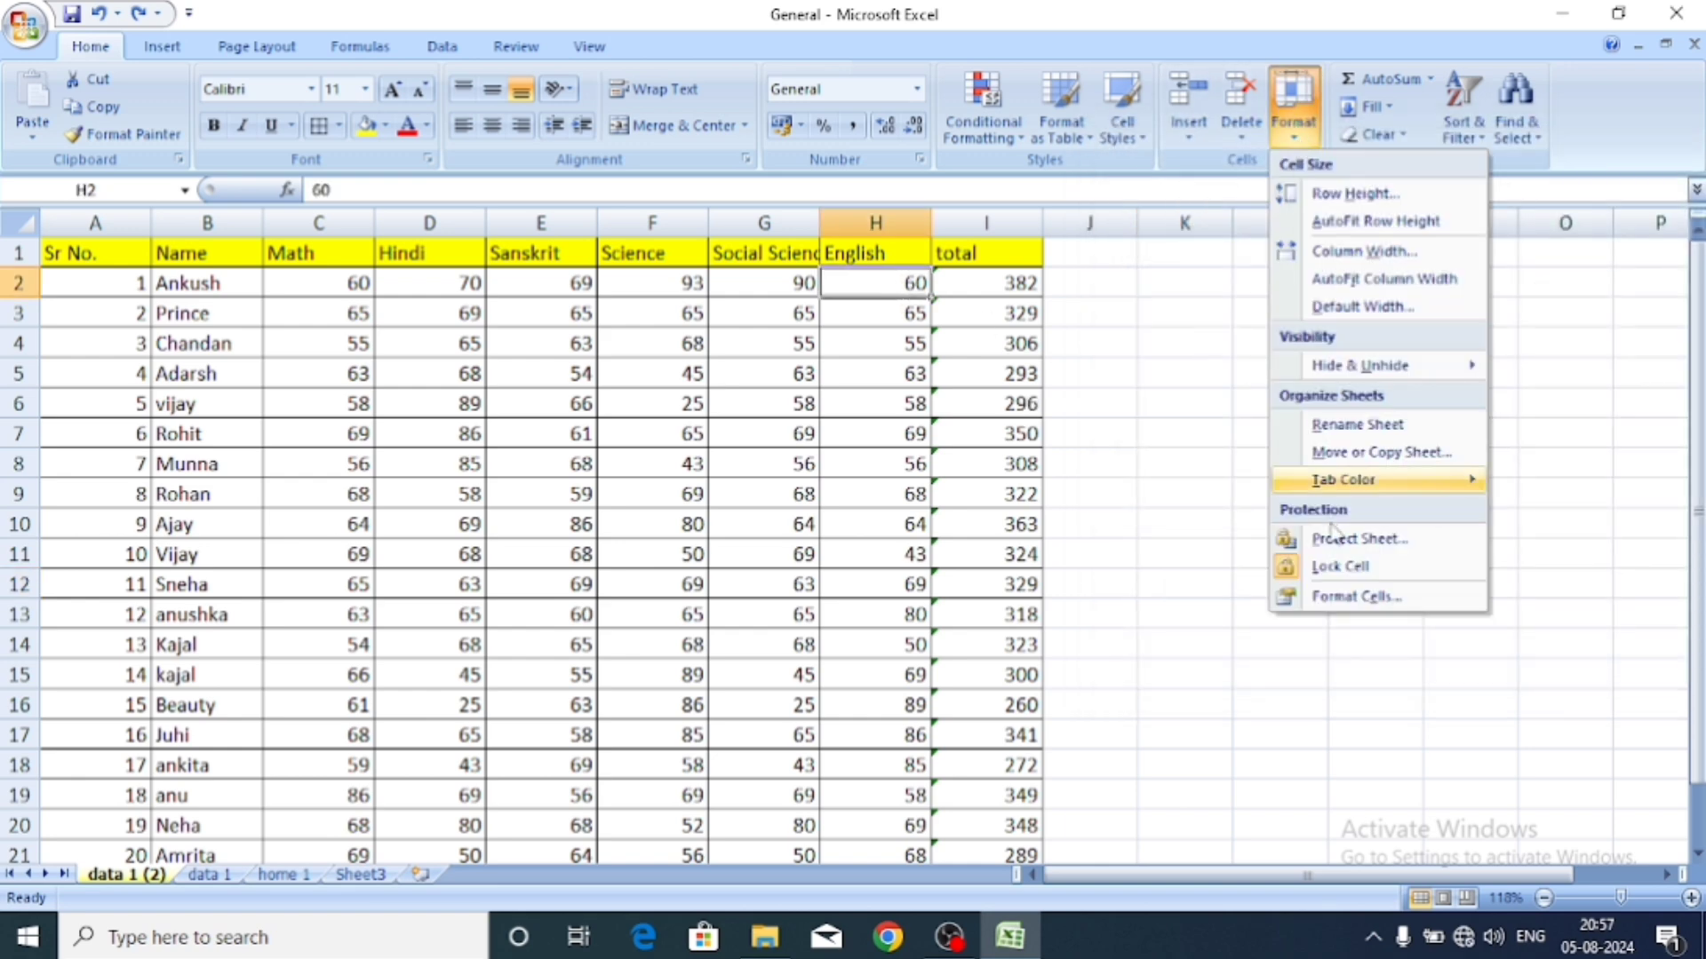
click(1337, 596)
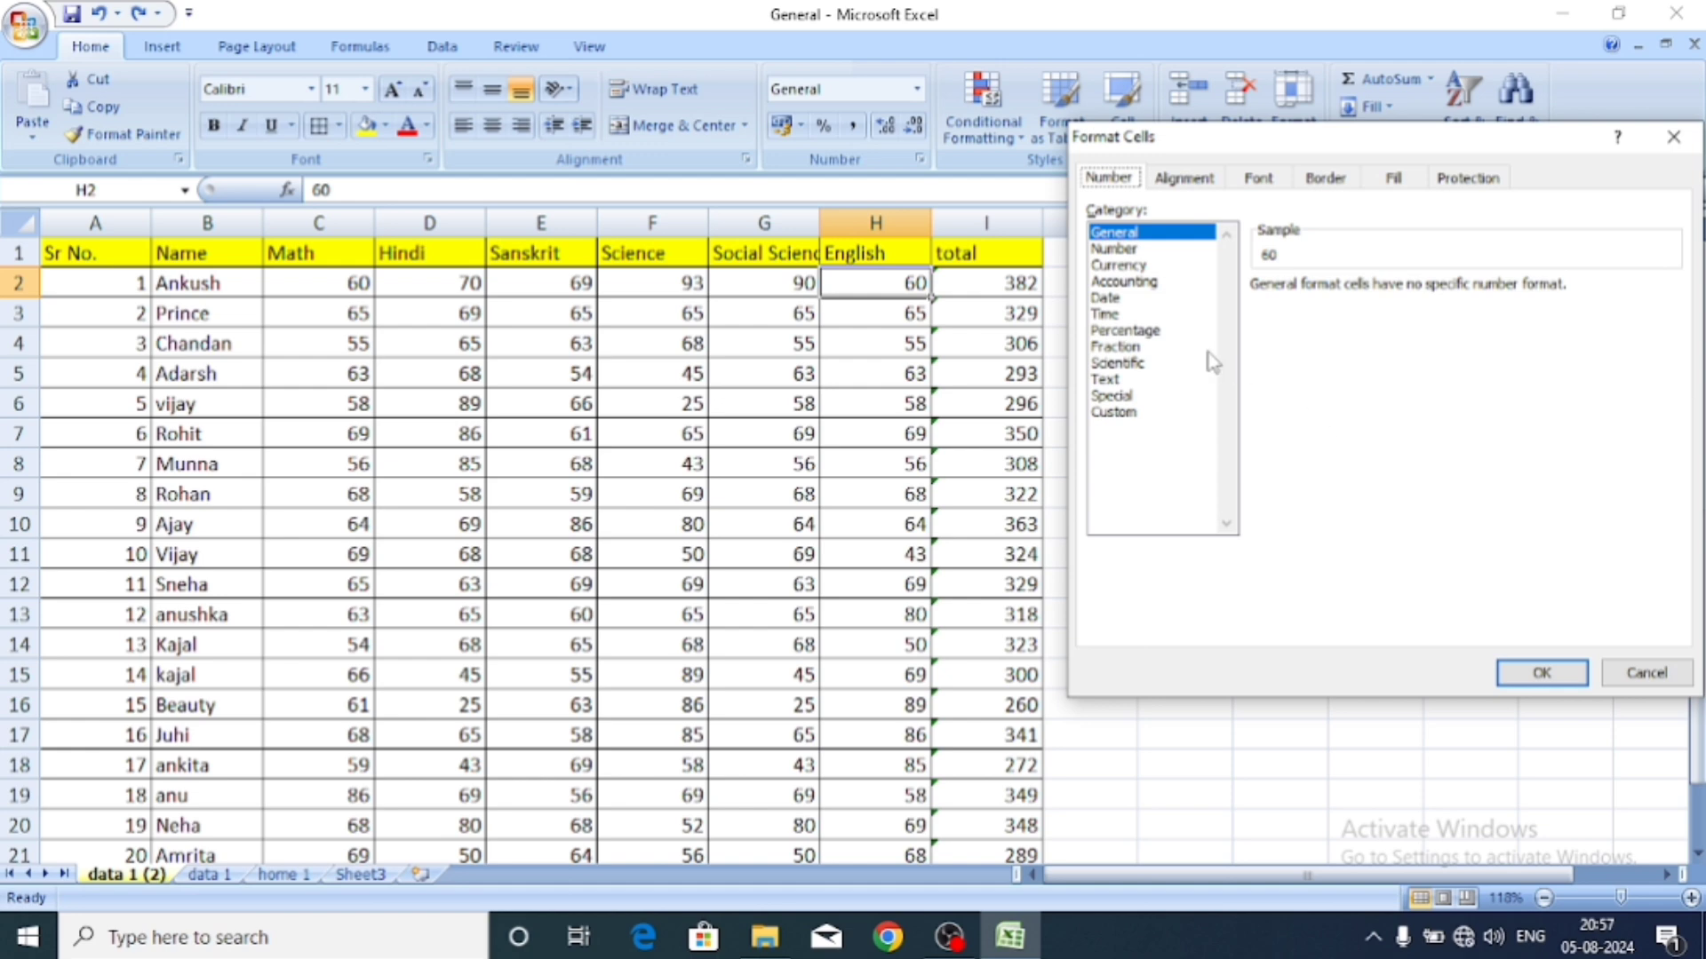
click(1139, 268)
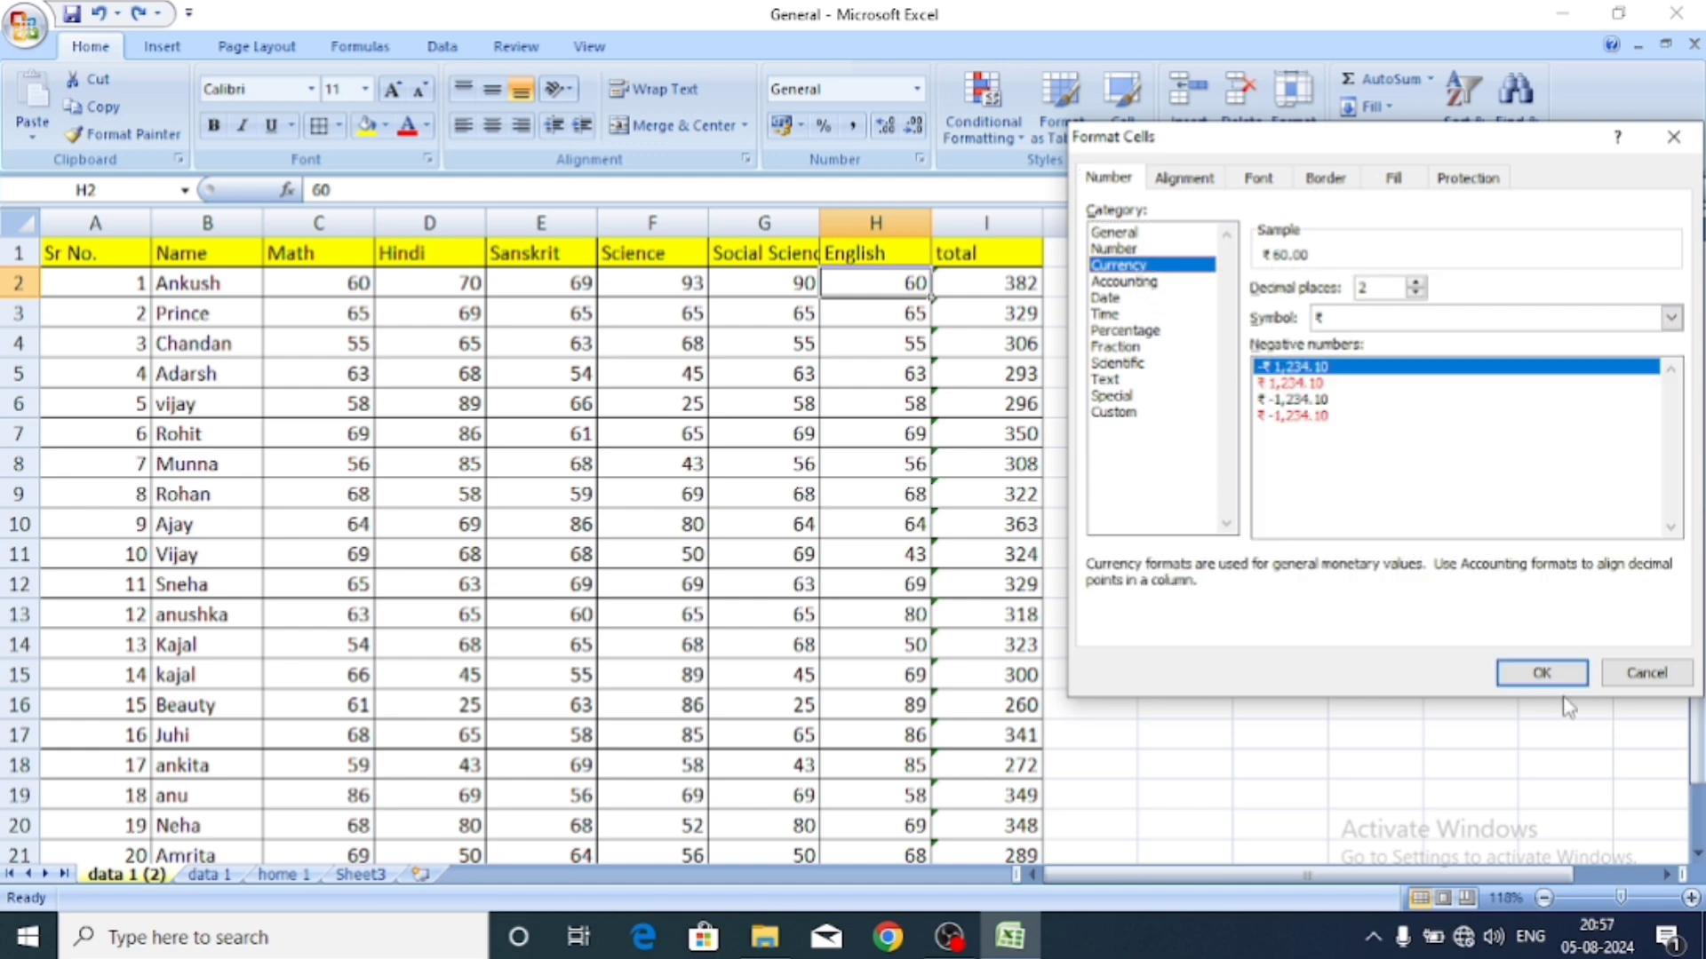
click(1542, 673)
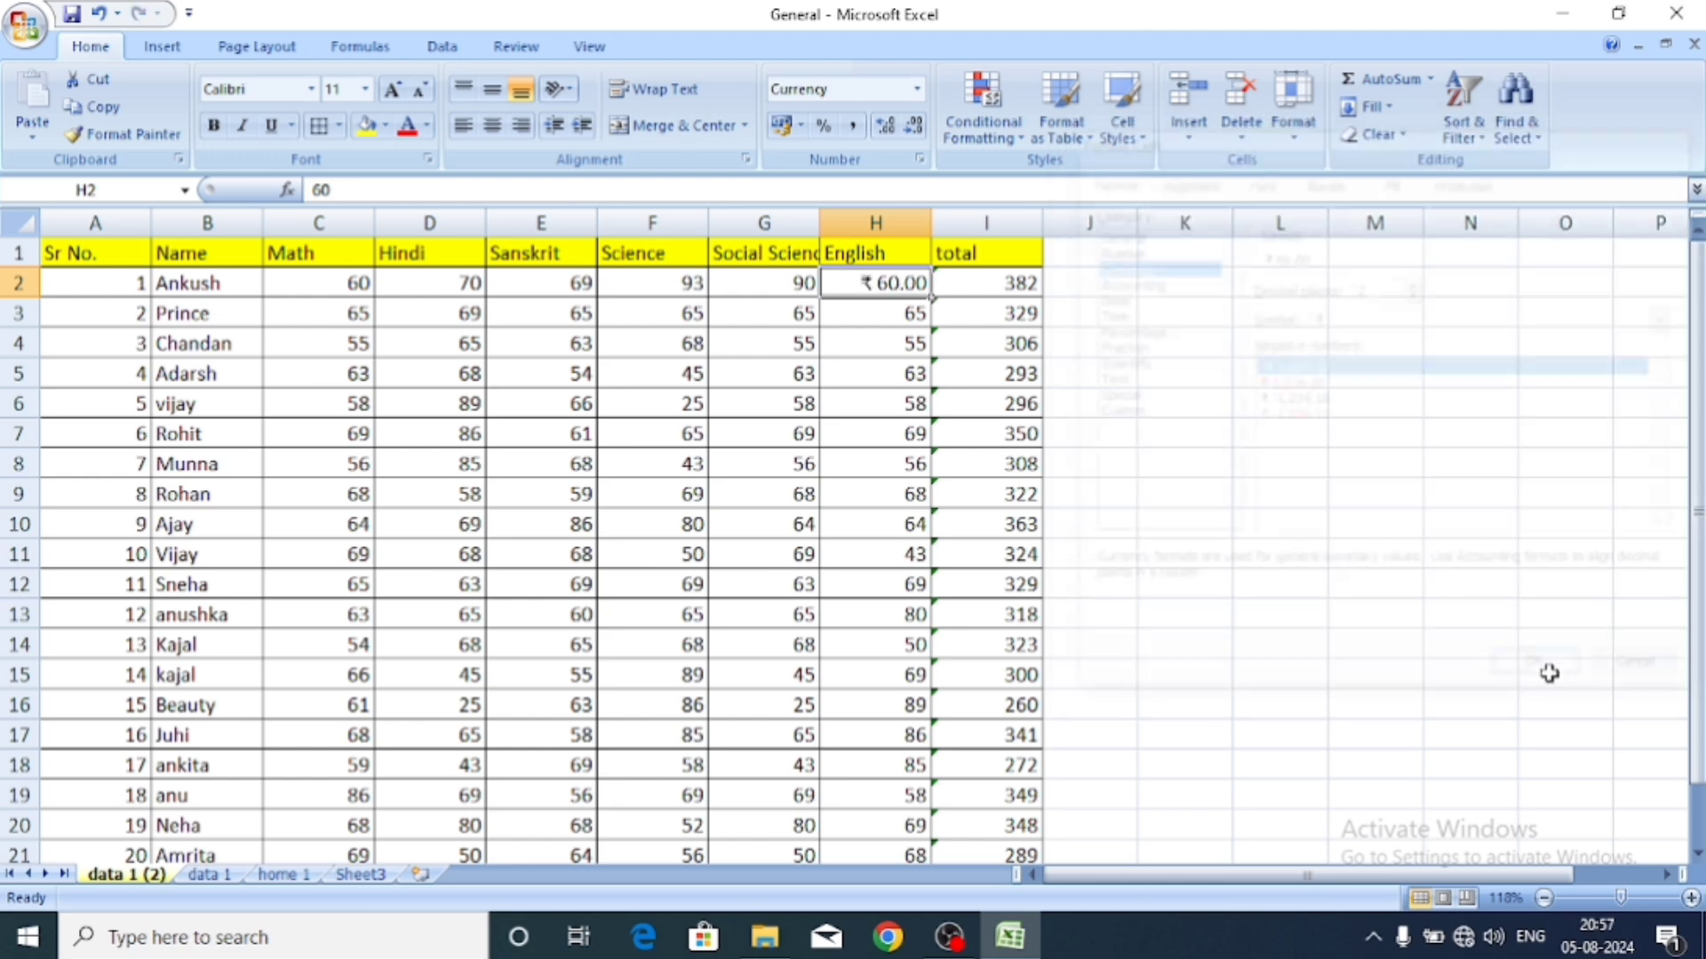
click(1300, 576)
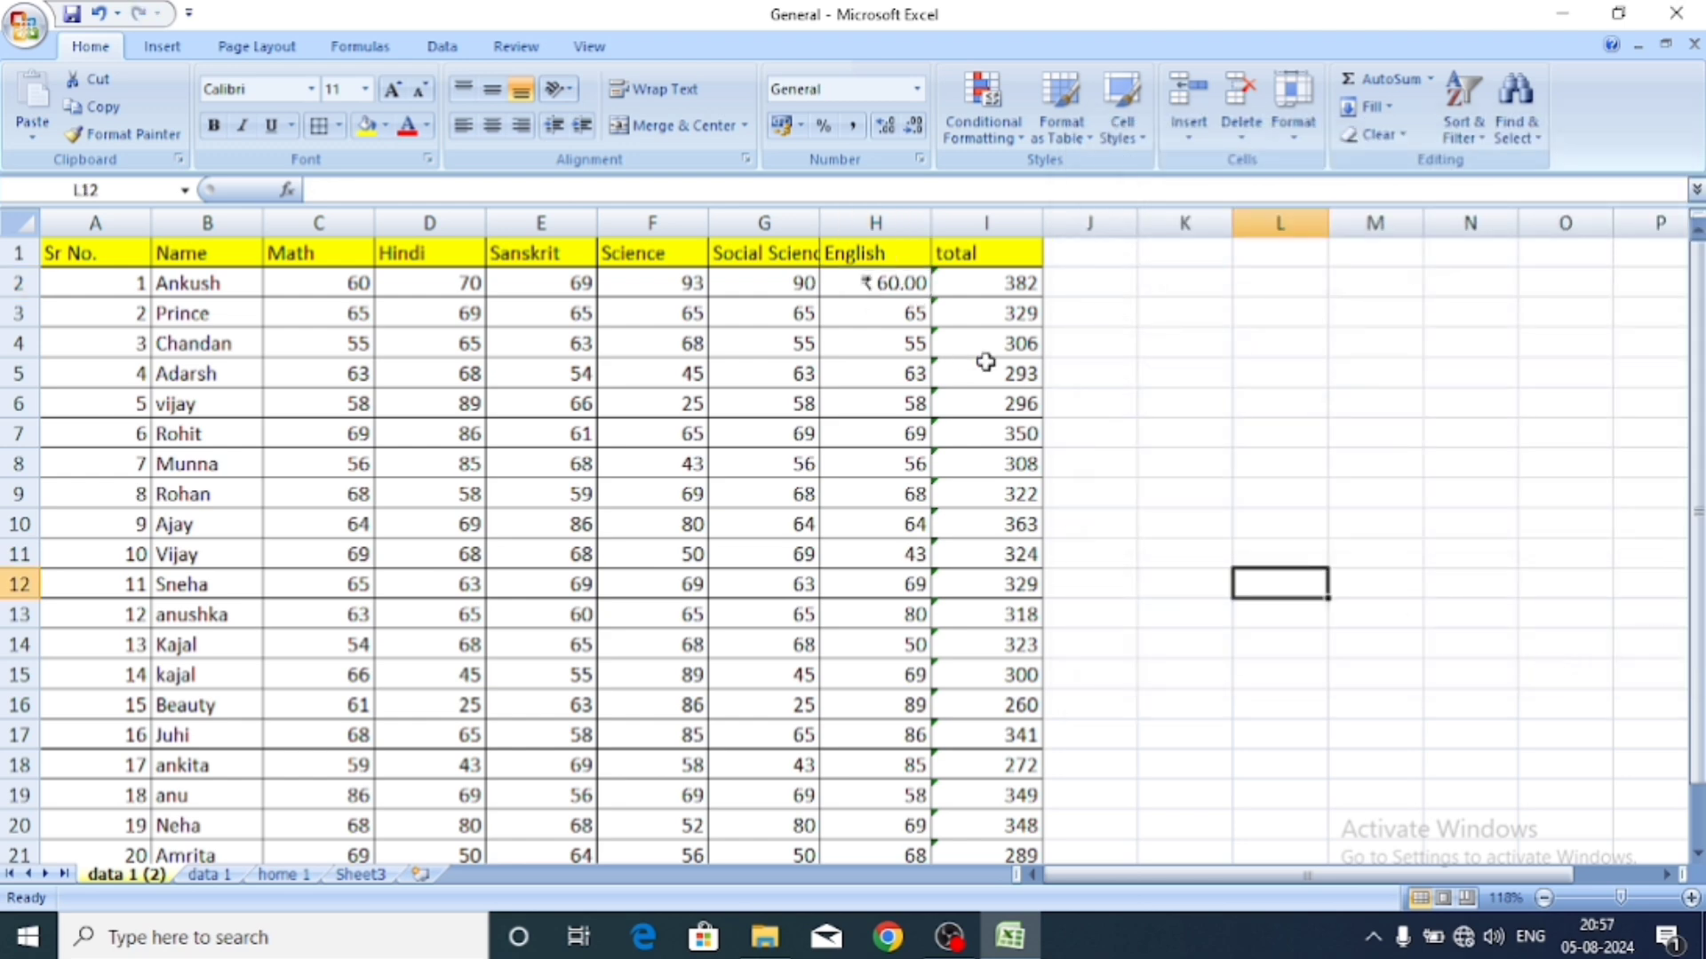